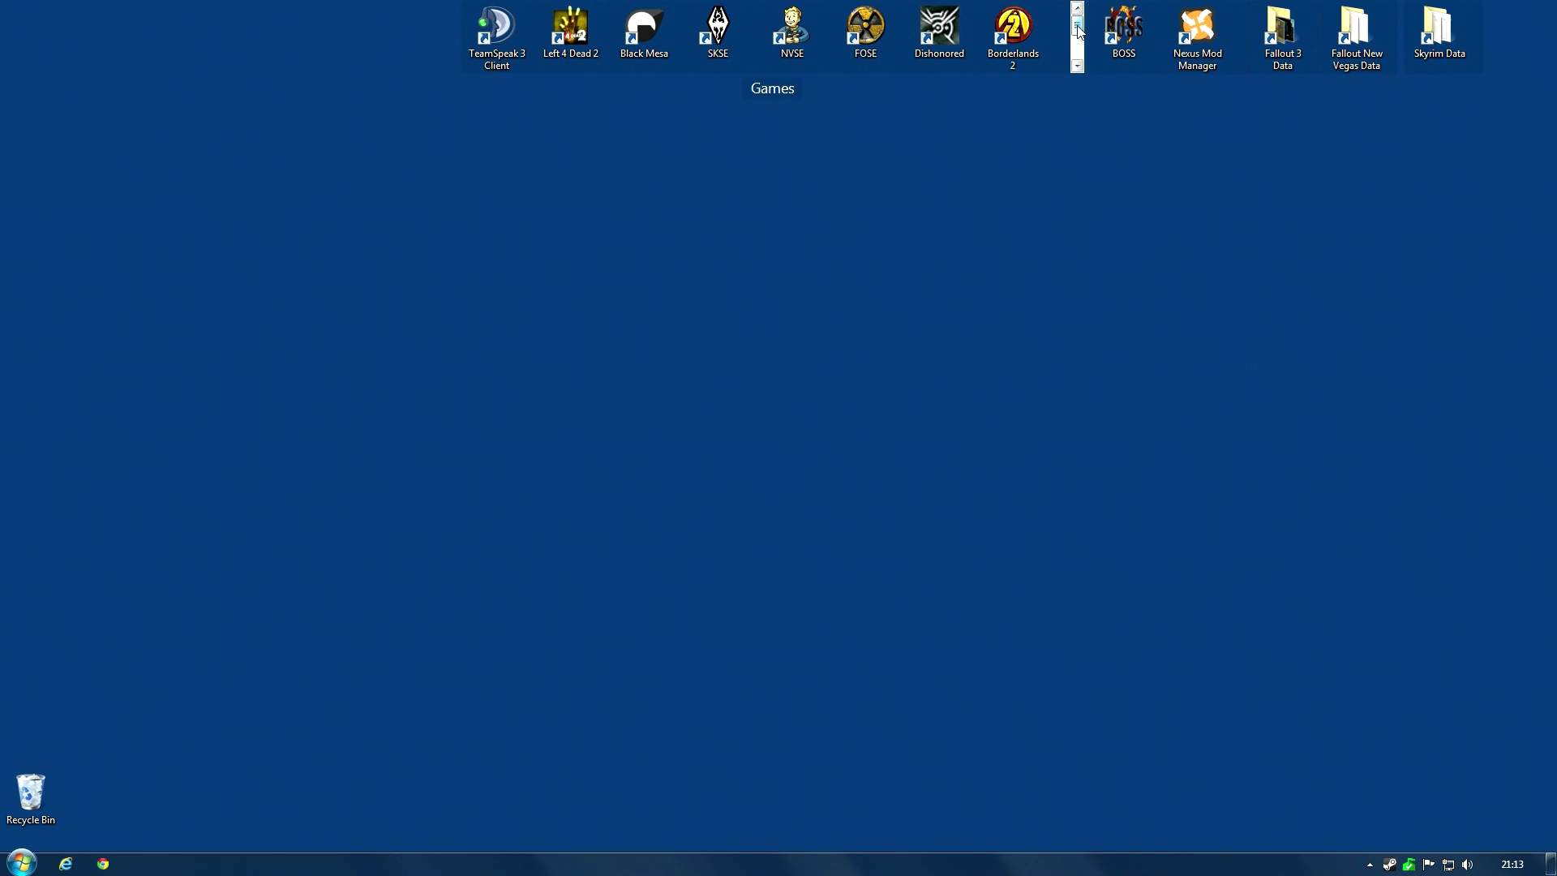
Look through the shortcuts stored in the Games group on the desktop.
{"action": "scroll", "coordinate": [1079, 49], "scroll_direction": "down", "scroll_amount": 2}
{"action": "scroll", "coordinate": [1079, 49], "scroll_direction": "up", "scroll_amount": 2}
{"action": "mouse_move", "coordinate": [845, 76]}
{"action": "left_mouse_down"}
{"action": "mouse_move", "coordinate": [854, 195]}
{"action": "mouse_move", "coordinate": [854, 79]}
{"action": "left_mouse_up"}
{"action": "mouse_move", "coordinate": [1077, 27]}
{"action": "left_mouse_down"}
{"action": "mouse_move", "coordinate": [1077, 49]}
{"action": "mouse_move", "coordinate": [1077, 26]}
{"action": "left_mouse_up"}
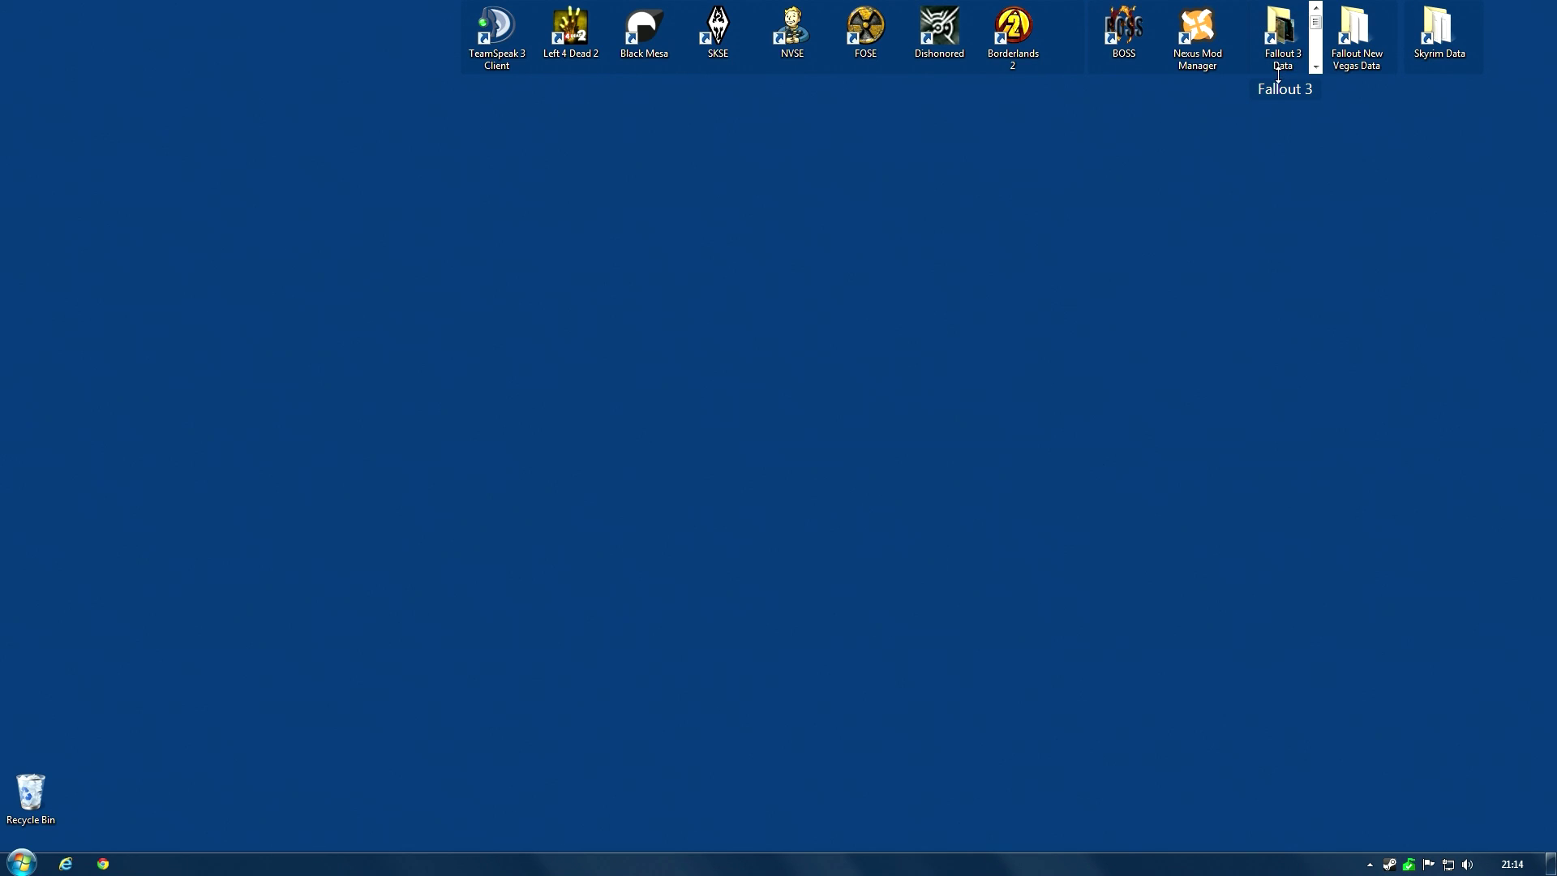
Temporarily enlarge the Fallout 3 desktop group to view its shortcuts, and look through the Skyrim group.
{"action": "left_click_drag", "start_coordinate": [1279, 74], "coordinate": [1280, 299]}
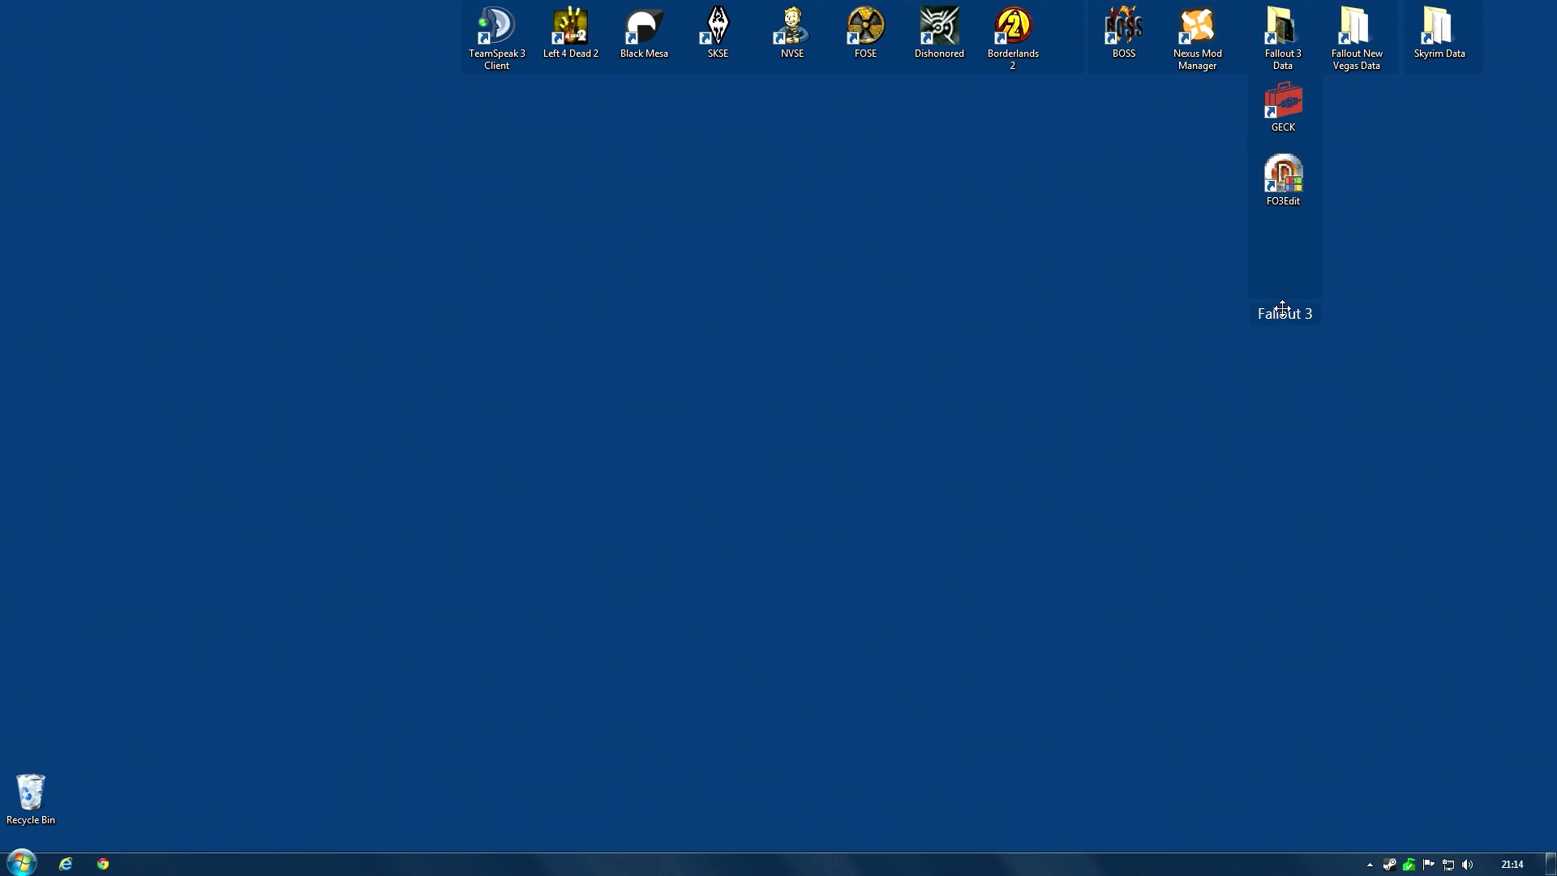
{"action": "left_click_drag", "start_coordinate": [1282, 299], "coordinate": [1282, 77]}
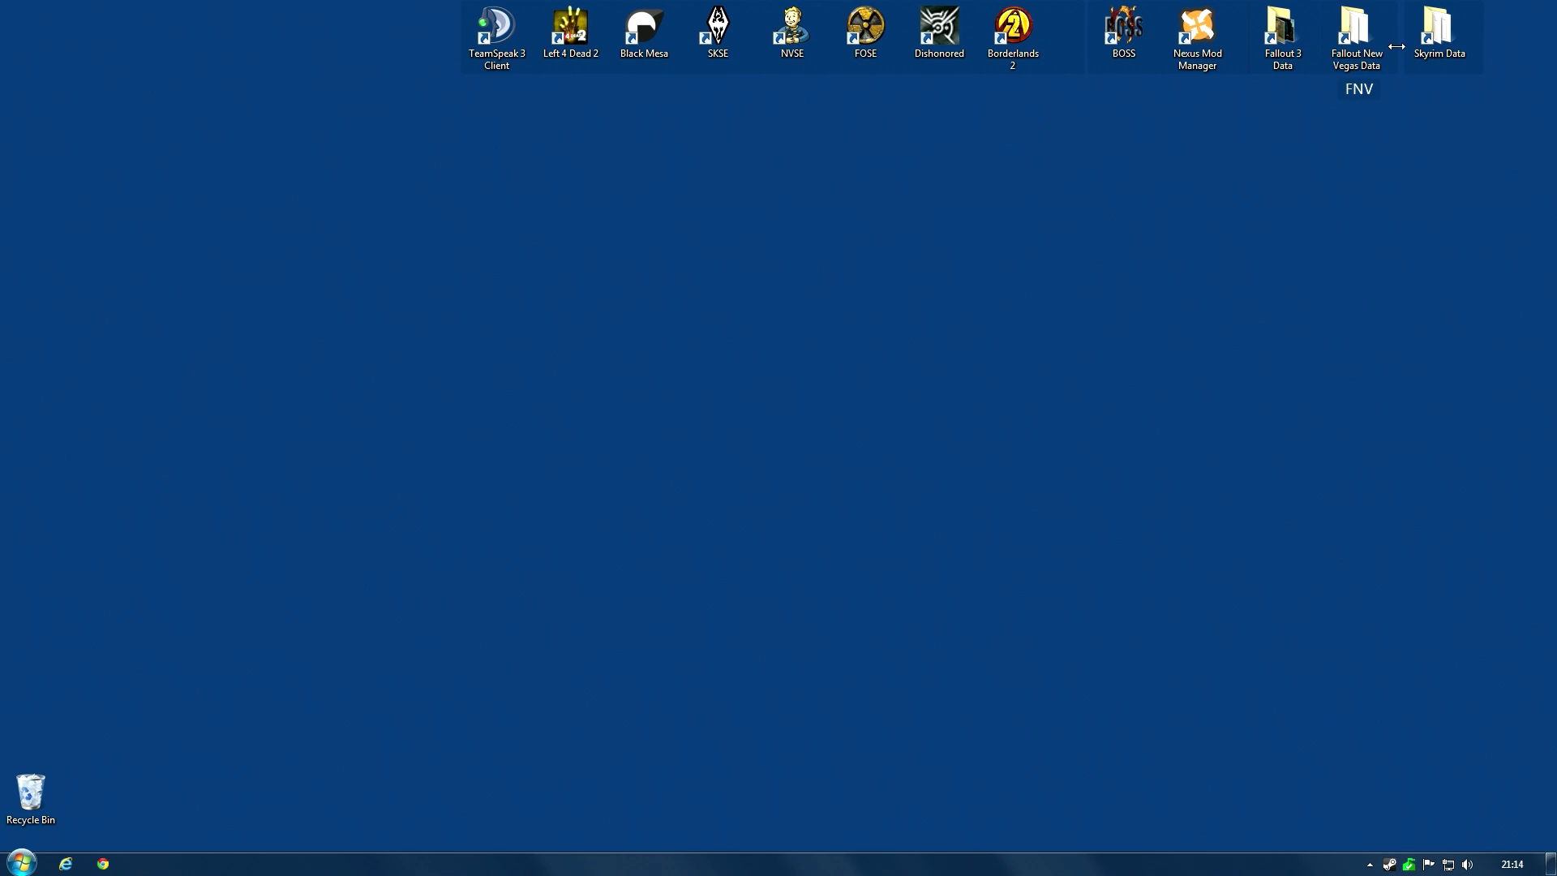
{"action": "left_click_drag", "start_coordinate": [1396, 52], "coordinate": [1370, 74]}
{"action": "scroll", "coordinate": [1476, 48], "scroll_direction": "down", "scroll_amount": 2}
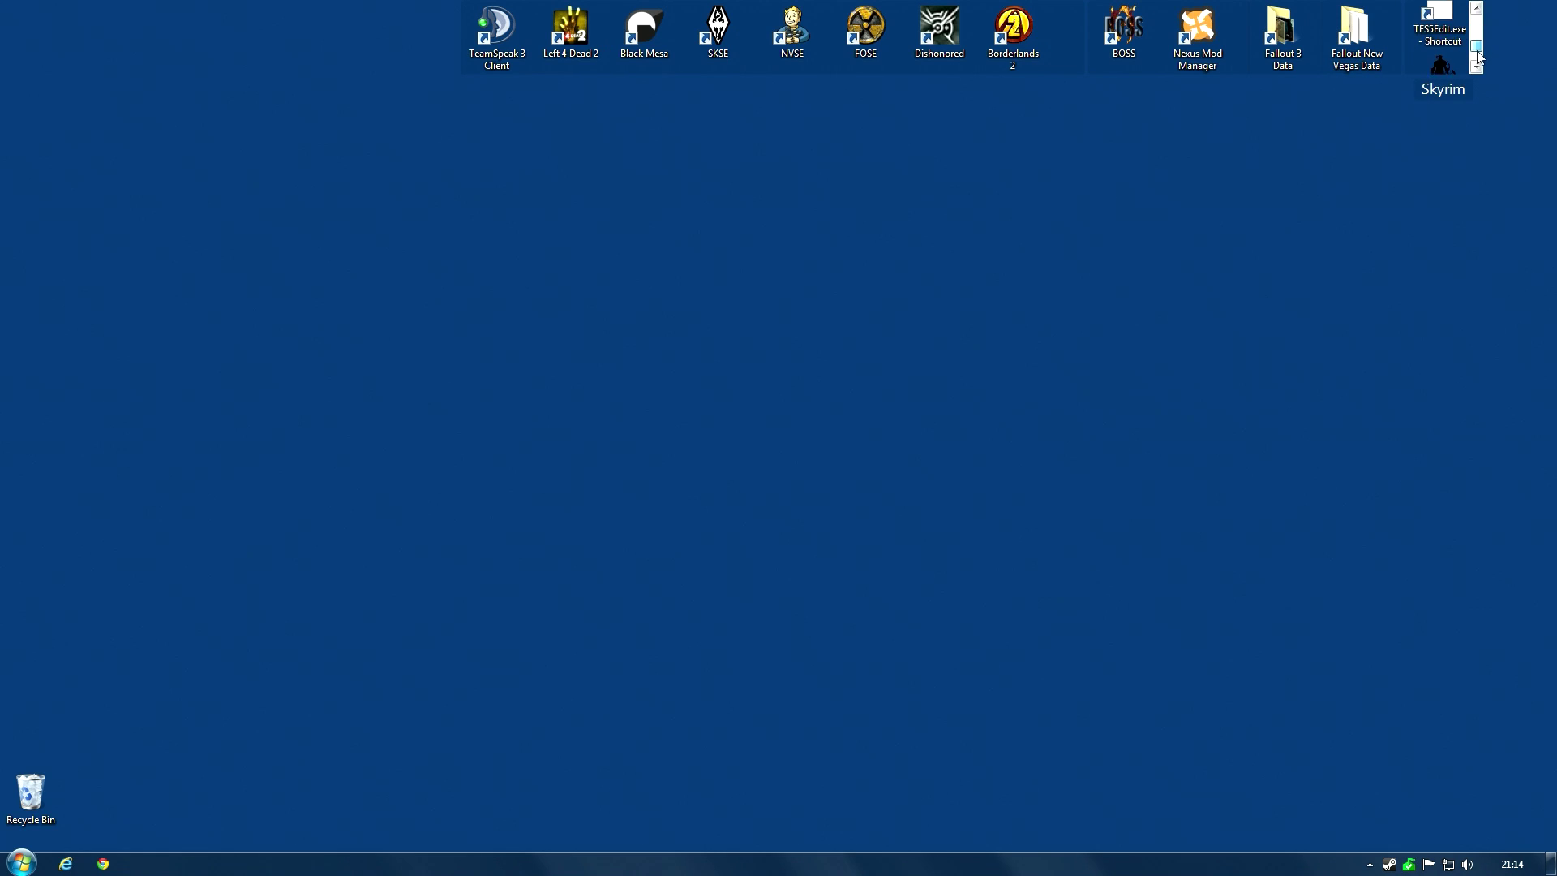
{"action": "scroll", "coordinate": [1478, 55], "scroll_direction": "up", "scroll_amount": 2}
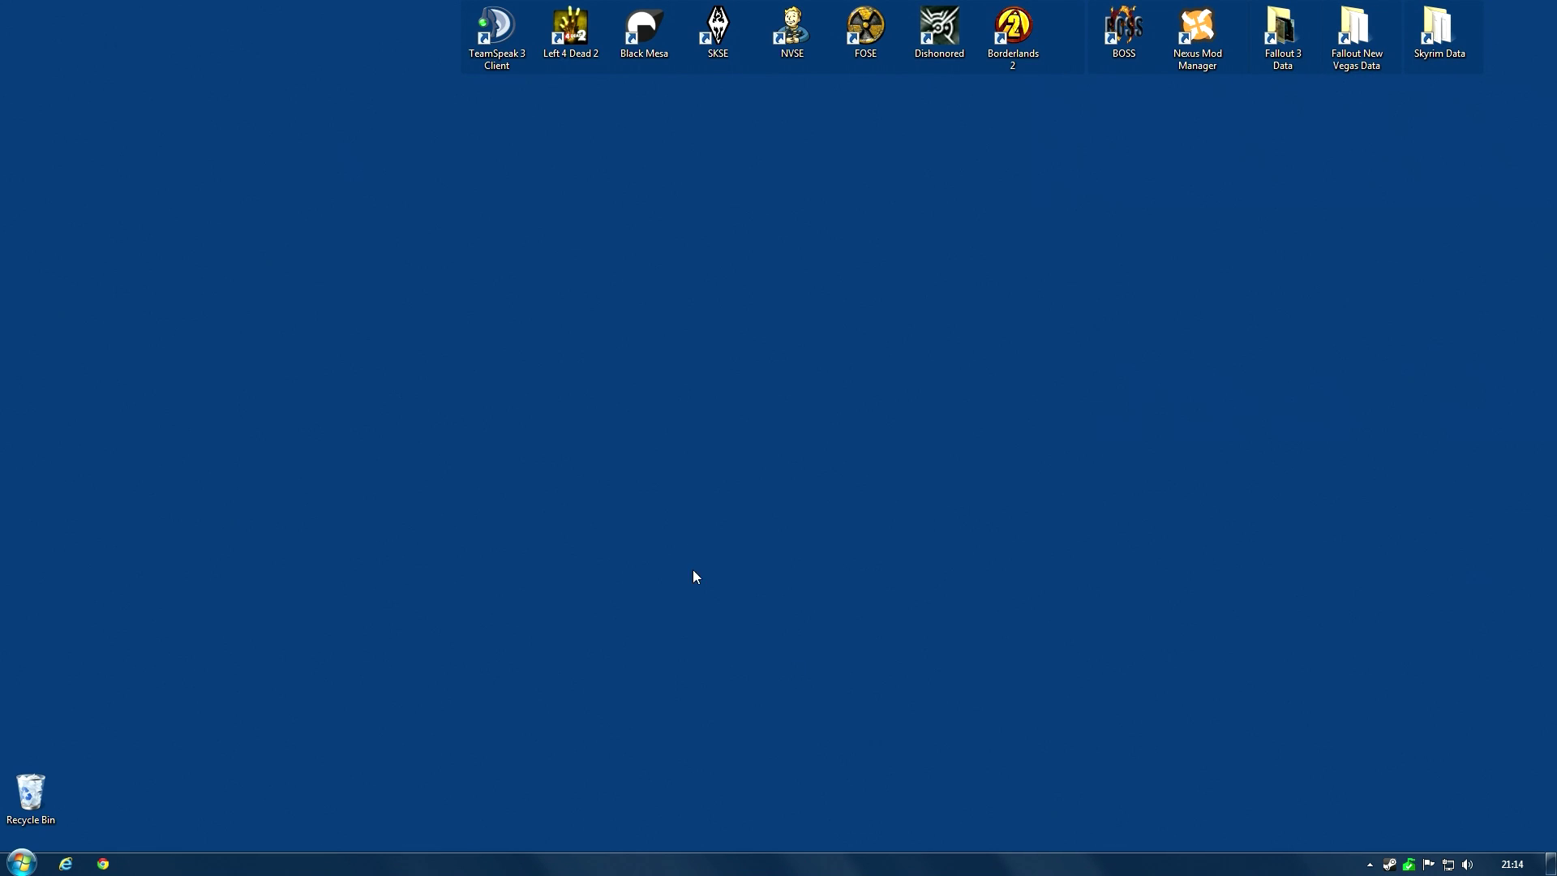
Reveal the hidden desktop icons and groups and look through them.
{"action": "double_click", "coordinate": [661, 422]}
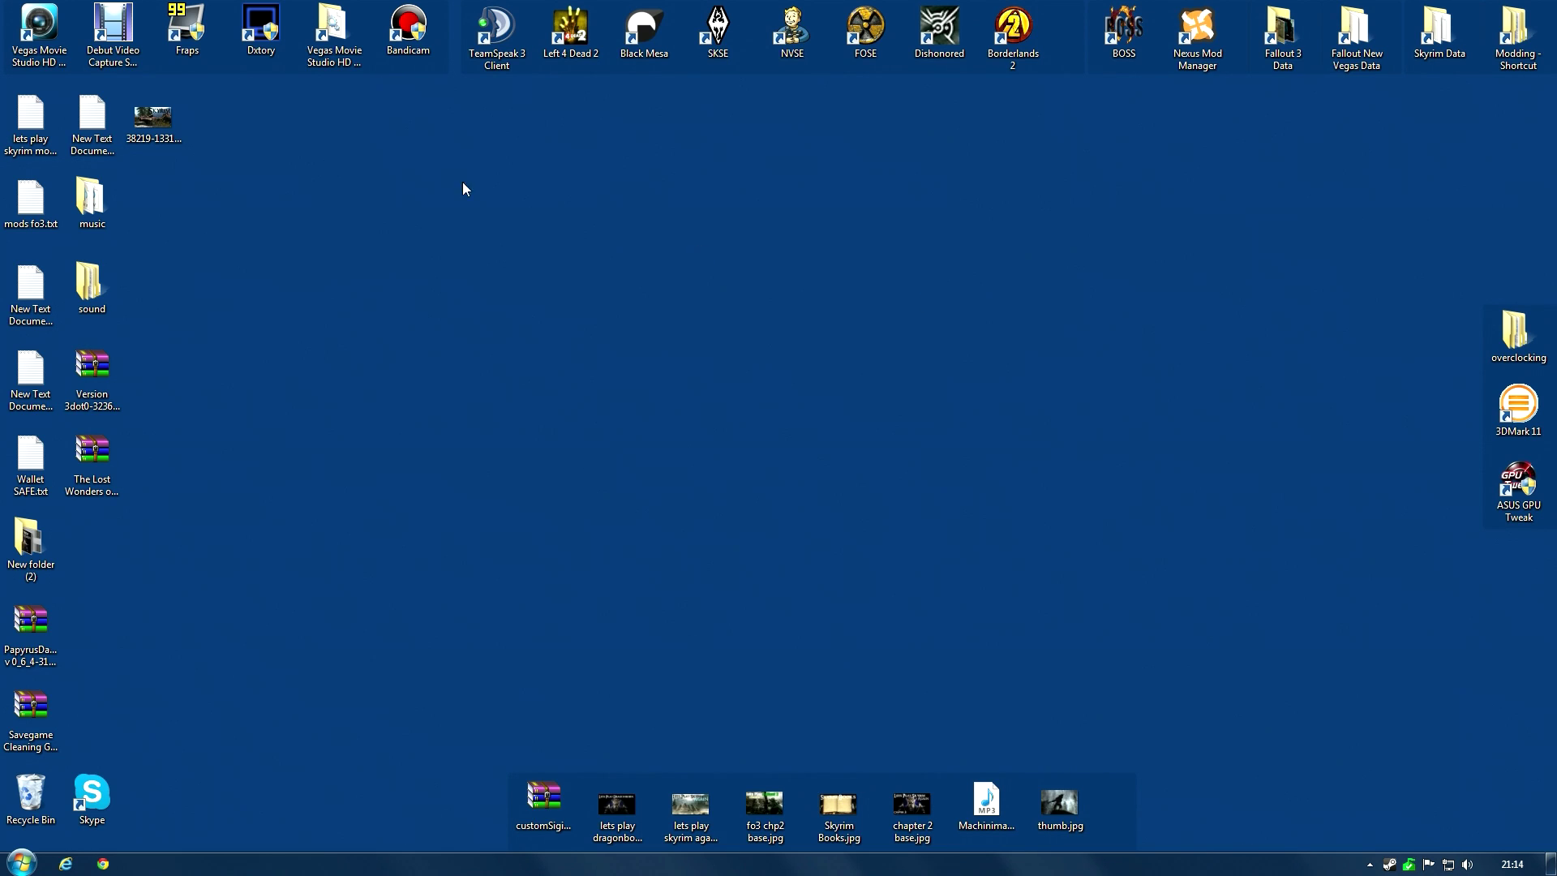
{"action": "scroll", "coordinate": [444, 25], "scroll_direction": "down", "scroll_amount": 2}
{"action": "scroll", "coordinate": [445, 24], "scroll_direction": "up", "scroll_amount": 2}
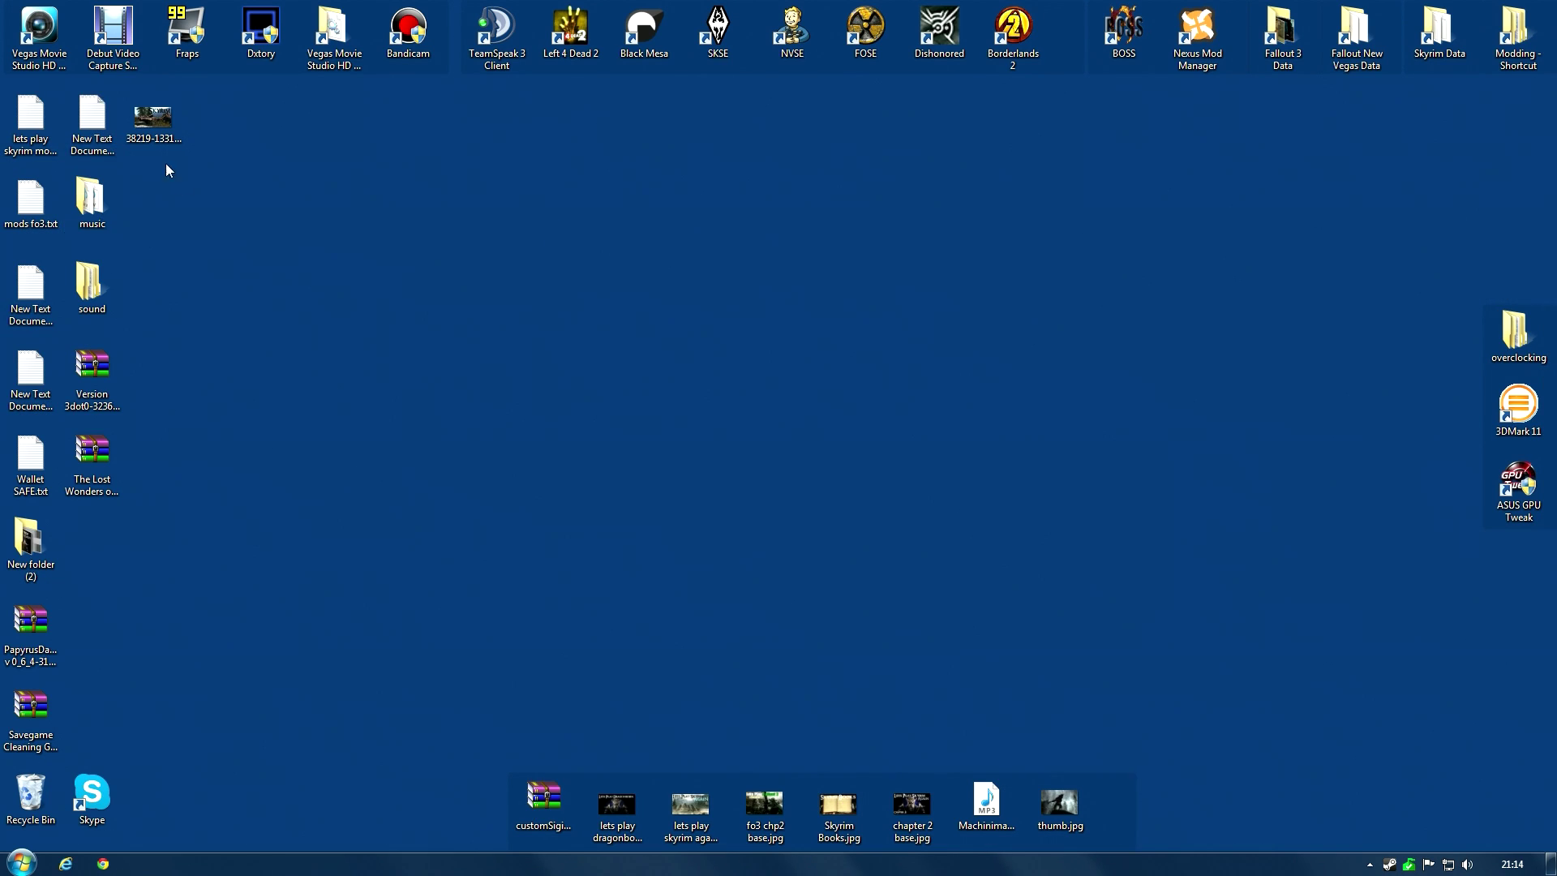
View the JPG picture whose name starts with 38219-1331 from the desktop and close it.
{"action": "mouse_move", "coordinate": [158, 126]}
{"action": "left_mouse_down"}
{"action": "mouse_move", "coordinate": [328, 227]}
{"action": "mouse_move", "coordinate": [148, 125]}
{"action": "left_mouse_up"}
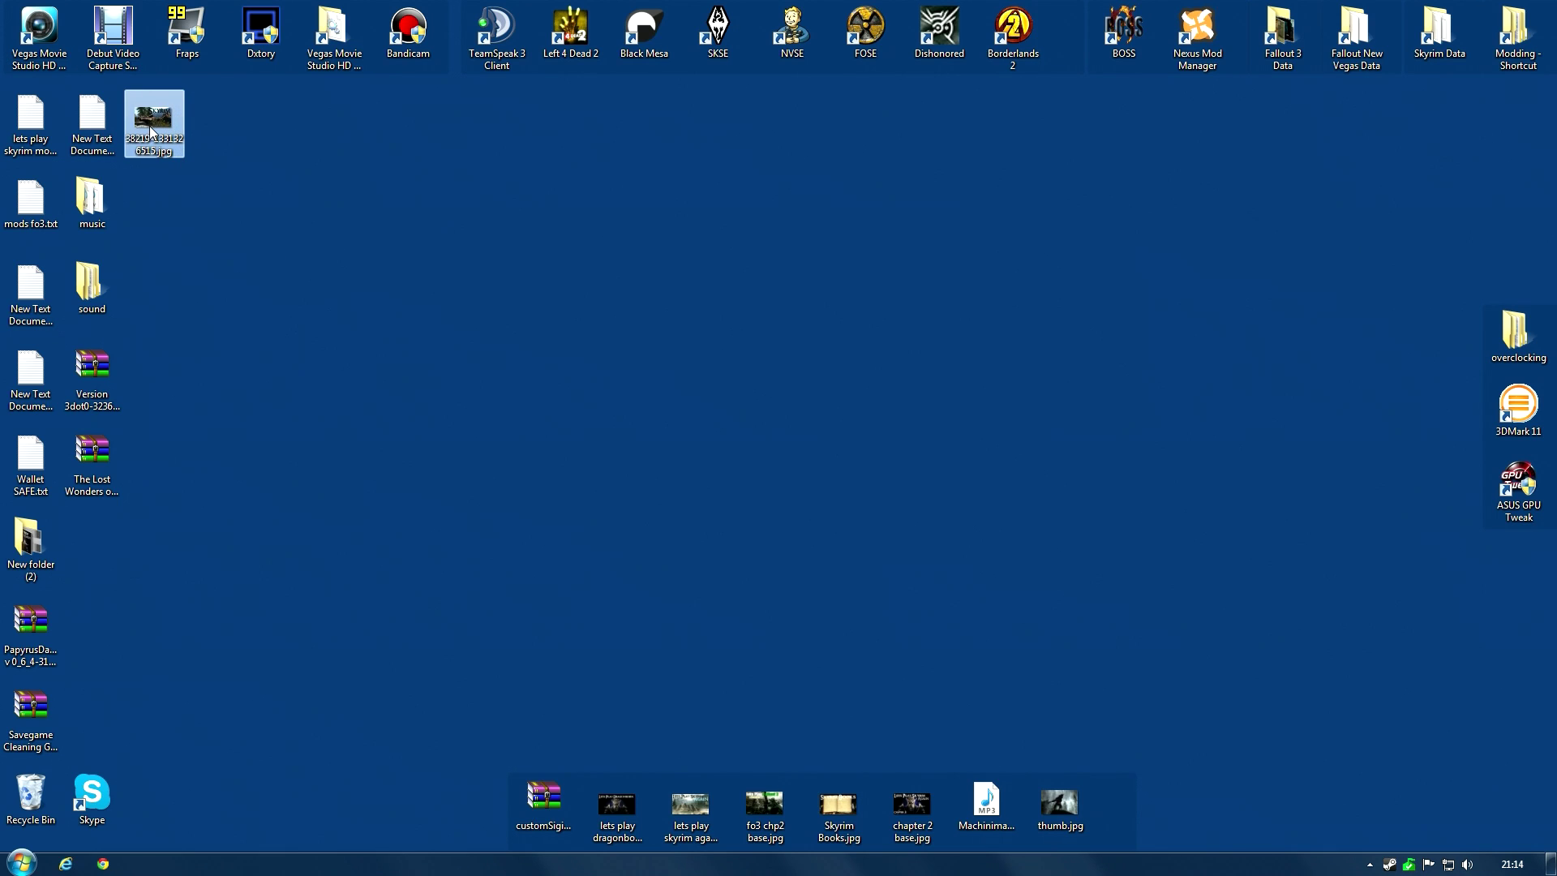
{"action": "double_click", "coordinate": [149, 125]}
{"action": "left_click", "coordinate": [1269, 174]}
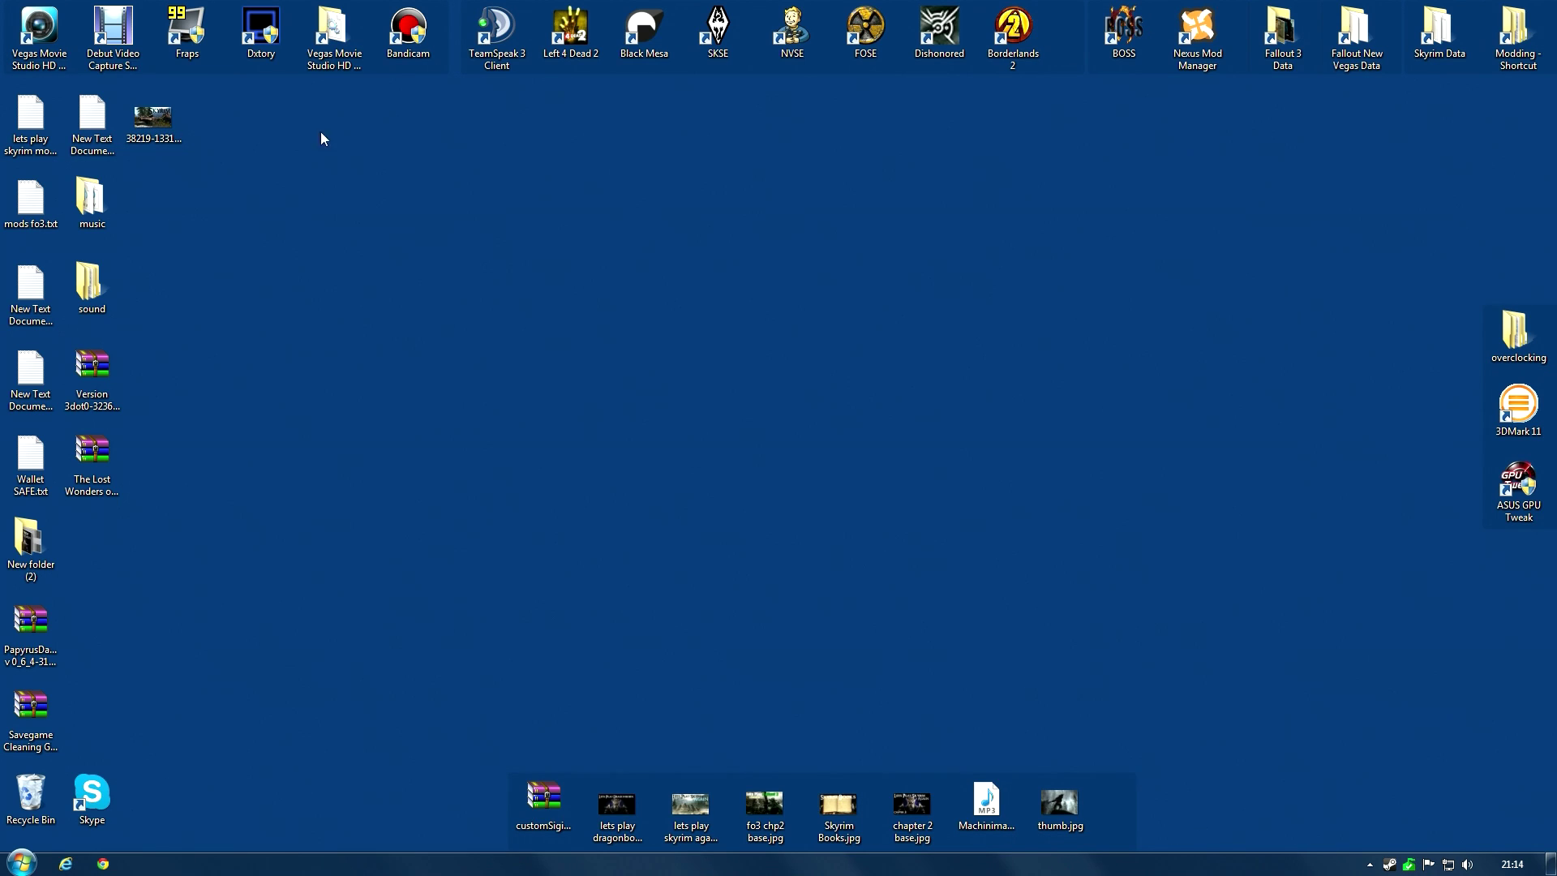
Clear the icon selection and hide the loose desktop icons and extra groups.
{"action": "left_click", "coordinate": [104, 470]}
{"action": "left_click", "coordinate": [346, 428]}
{"action": "double_click", "coordinate": [518, 266]}
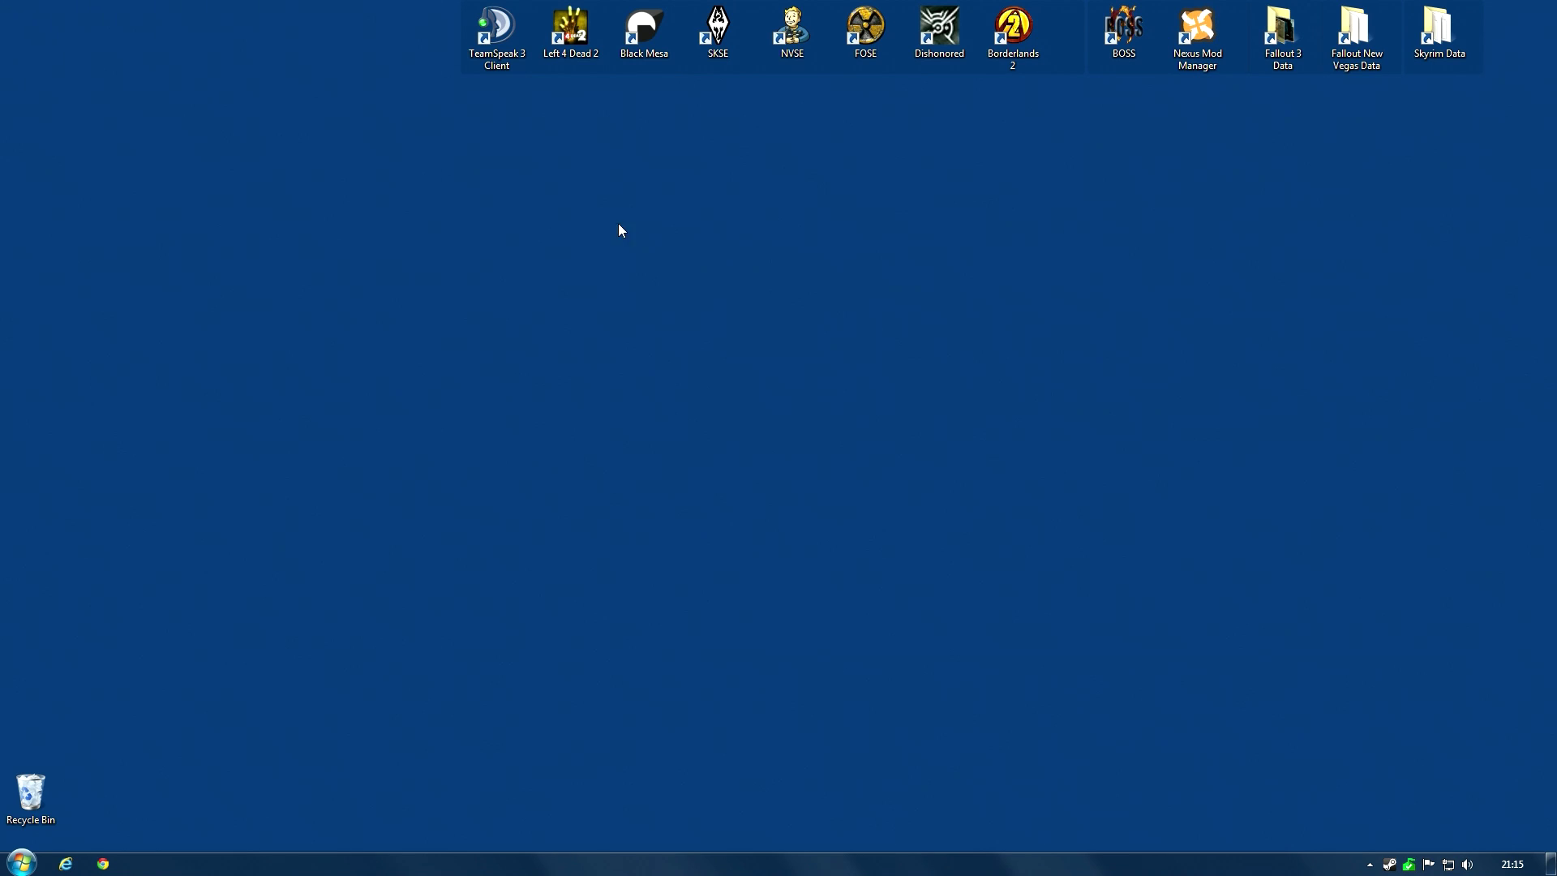
Reveal the hidden desktop icons, launch Debut Video Capture and move its window clear of the desktop icons.
{"action": "double_click", "coordinate": [528, 229]}
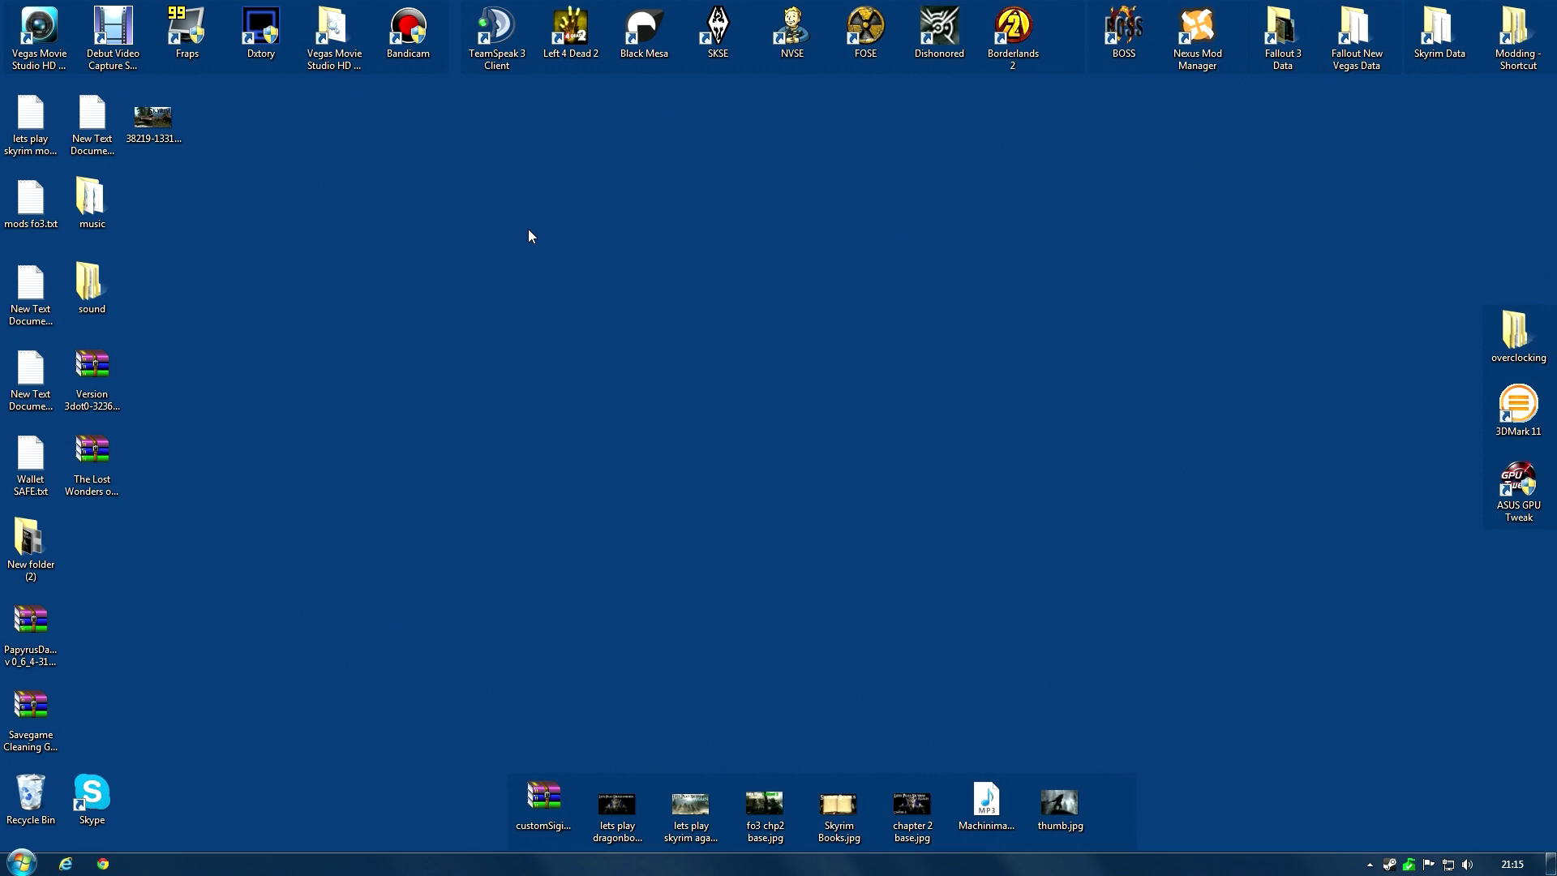
{"action": "left_click", "coordinate": [137, 45]}
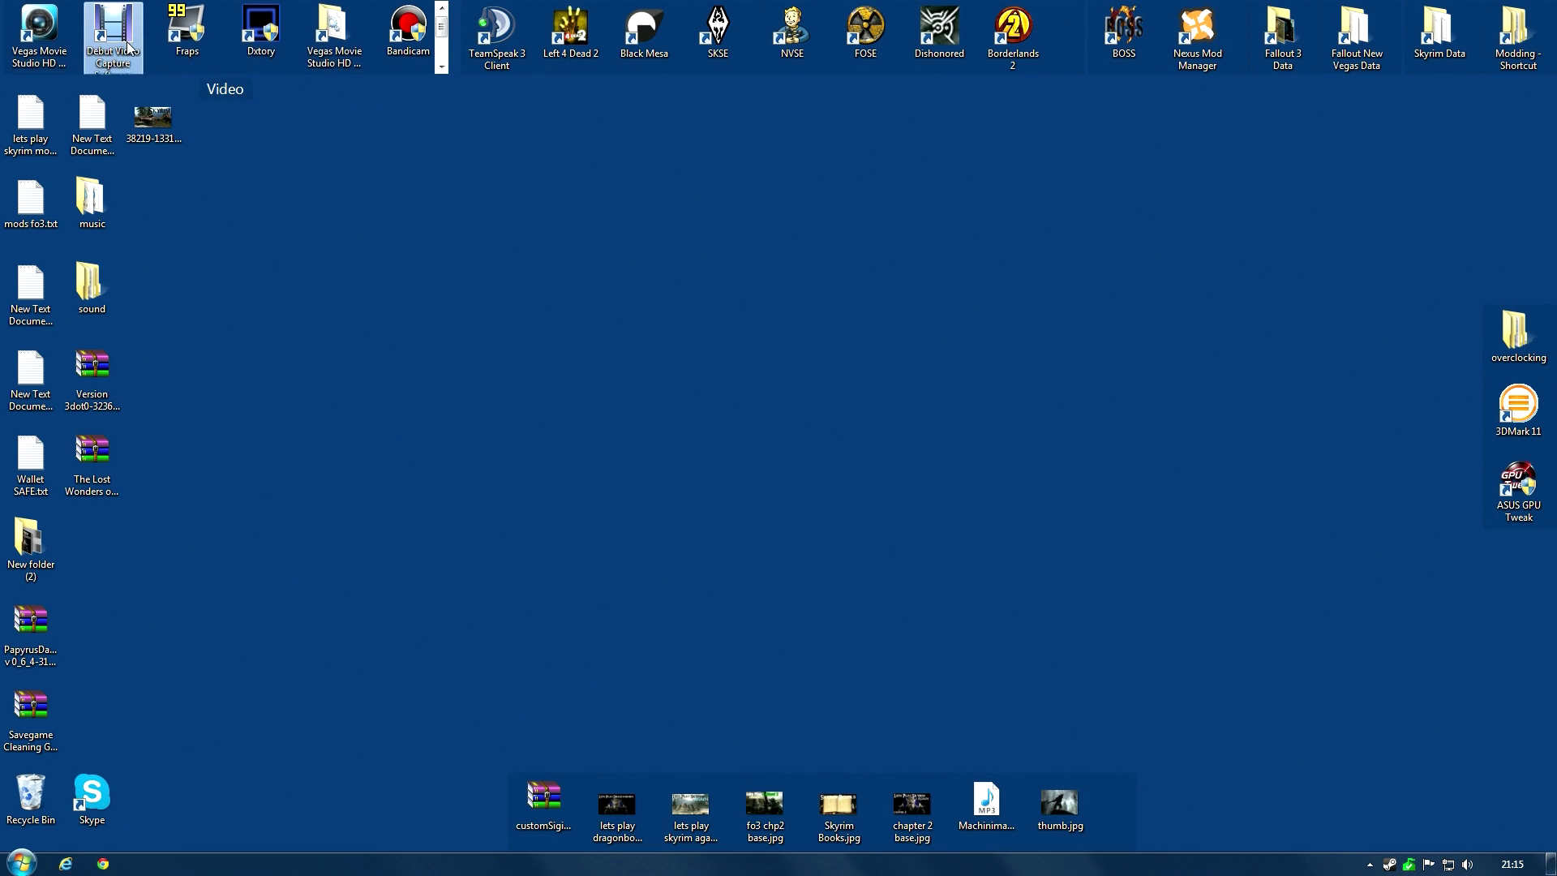
{"action": "double_click", "coordinate": [136, 43]}
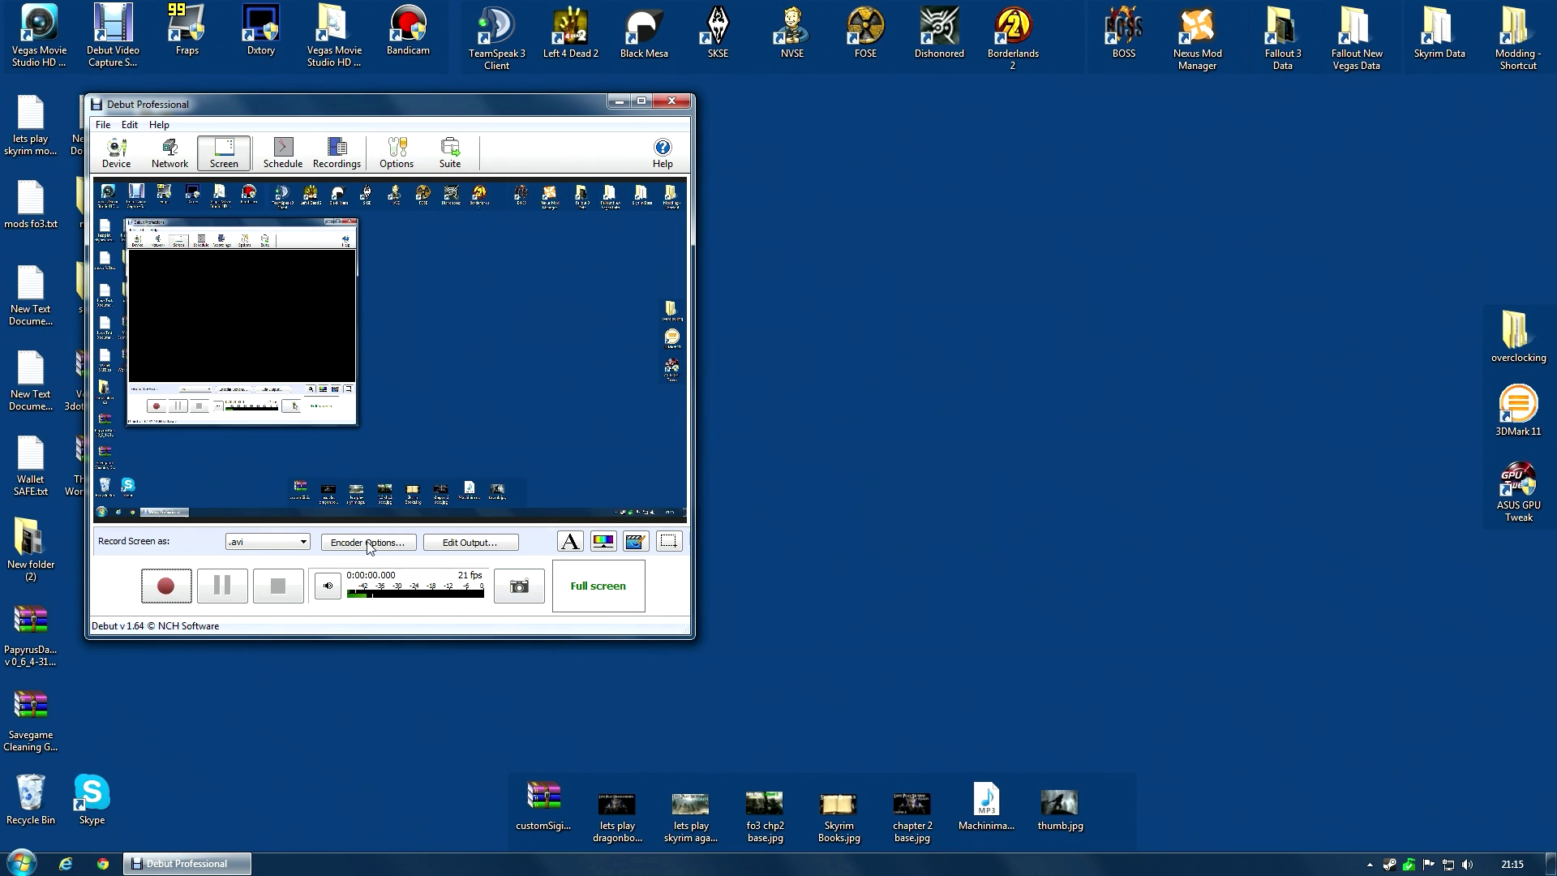
{"action": "left_click_drag", "start_coordinate": [287, 111], "coordinate": [443, 130]}
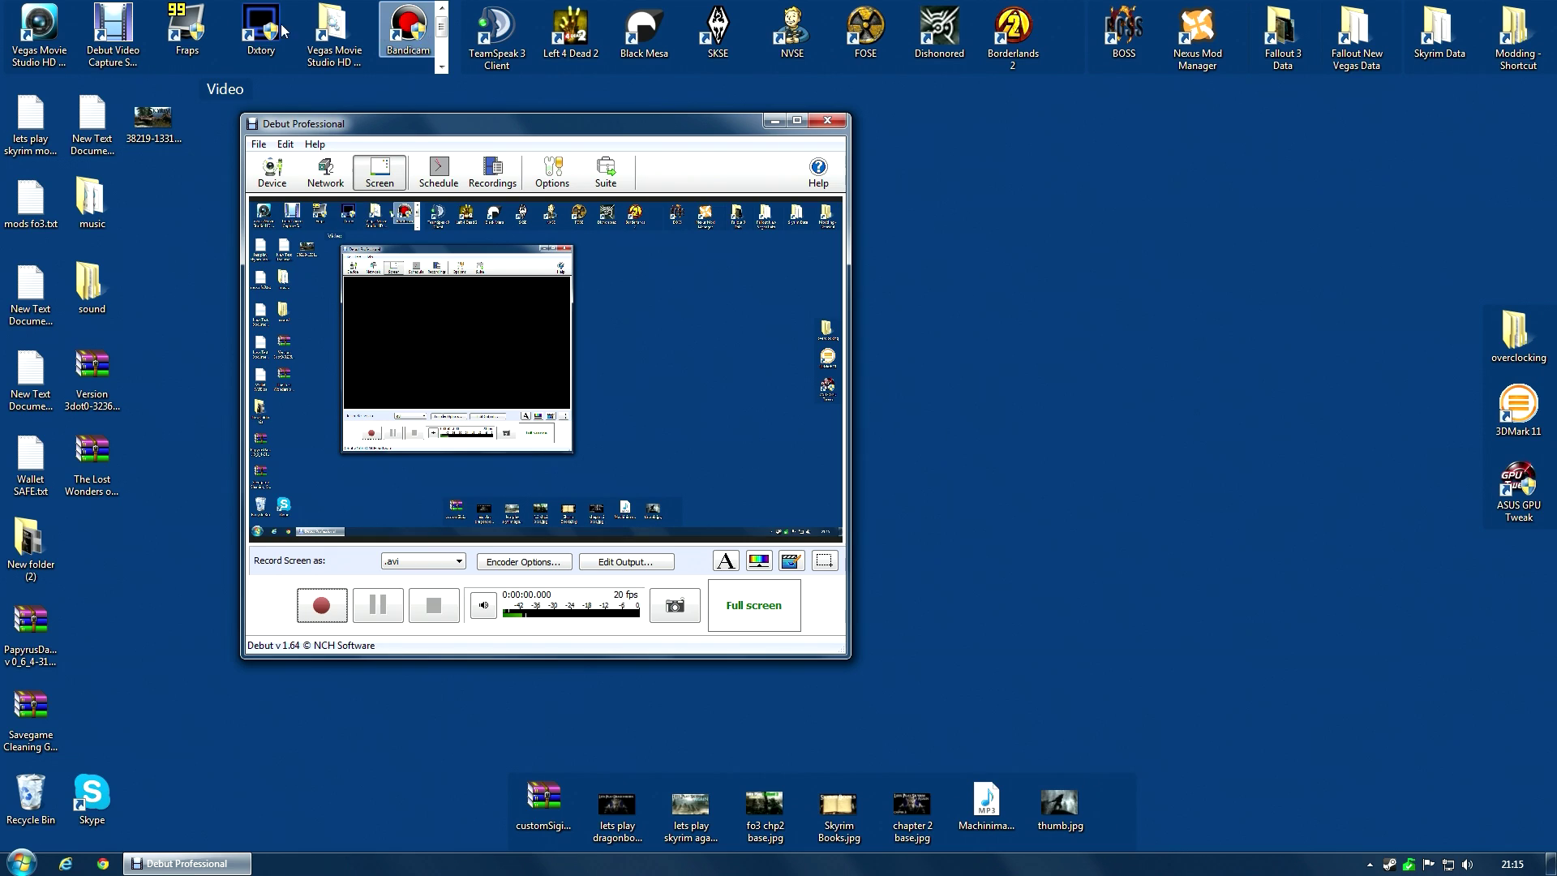
Look through the Video group's shortcuts, hide the extra desktop icons and reposition the Debut window.
{"action": "scroll", "coordinate": [445, 50], "scroll_direction": "down", "scroll_amount": 3}
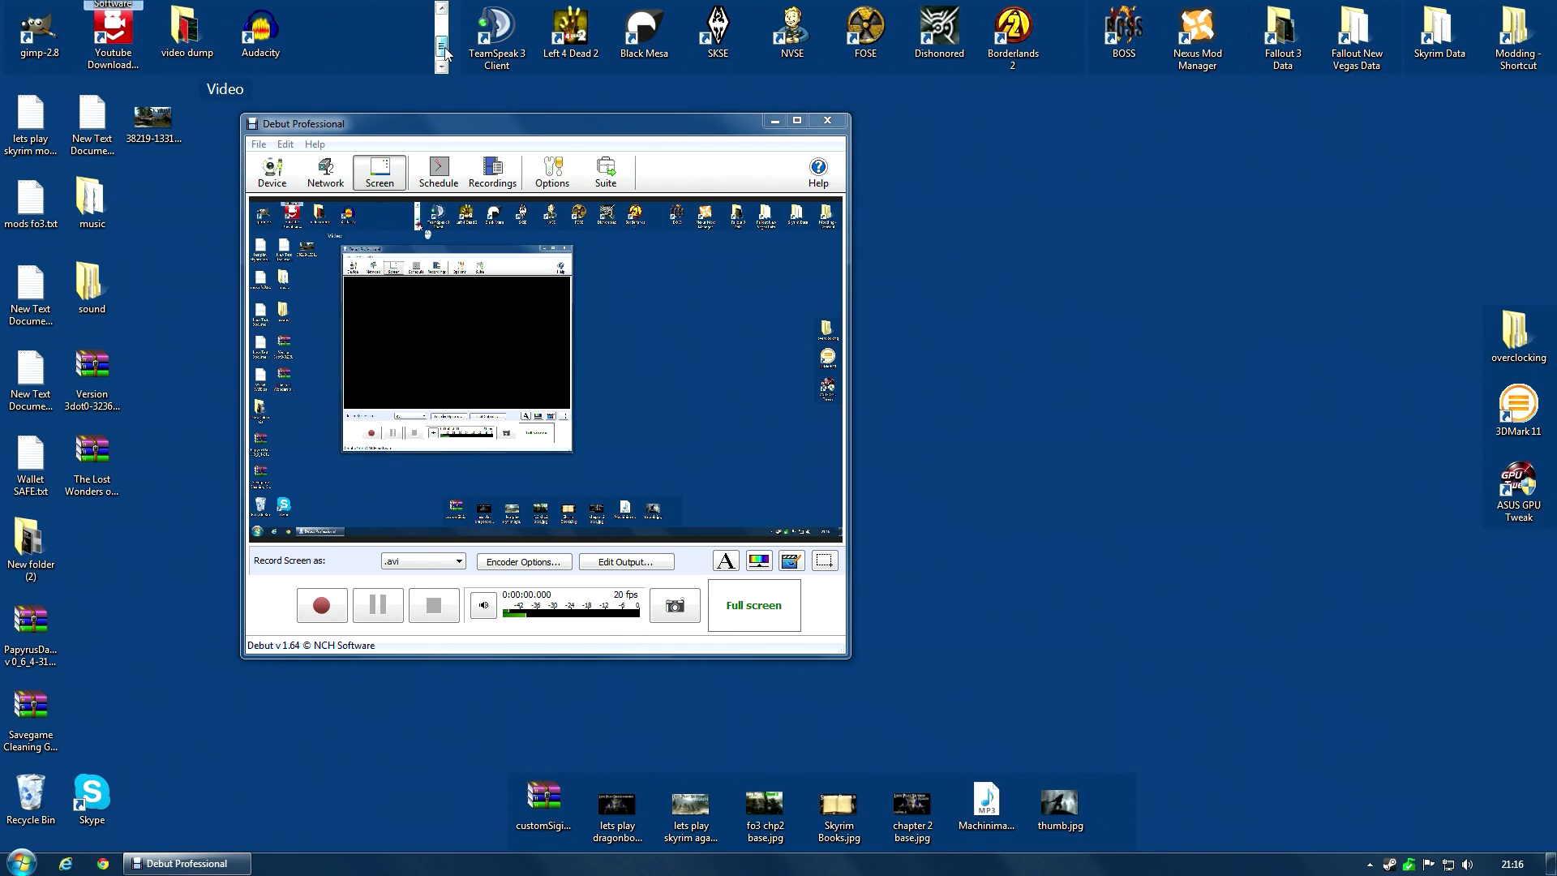
{"action": "scroll", "coordinate": [445, 50], "scroll_direction": "up", "scroll_amount": 3}
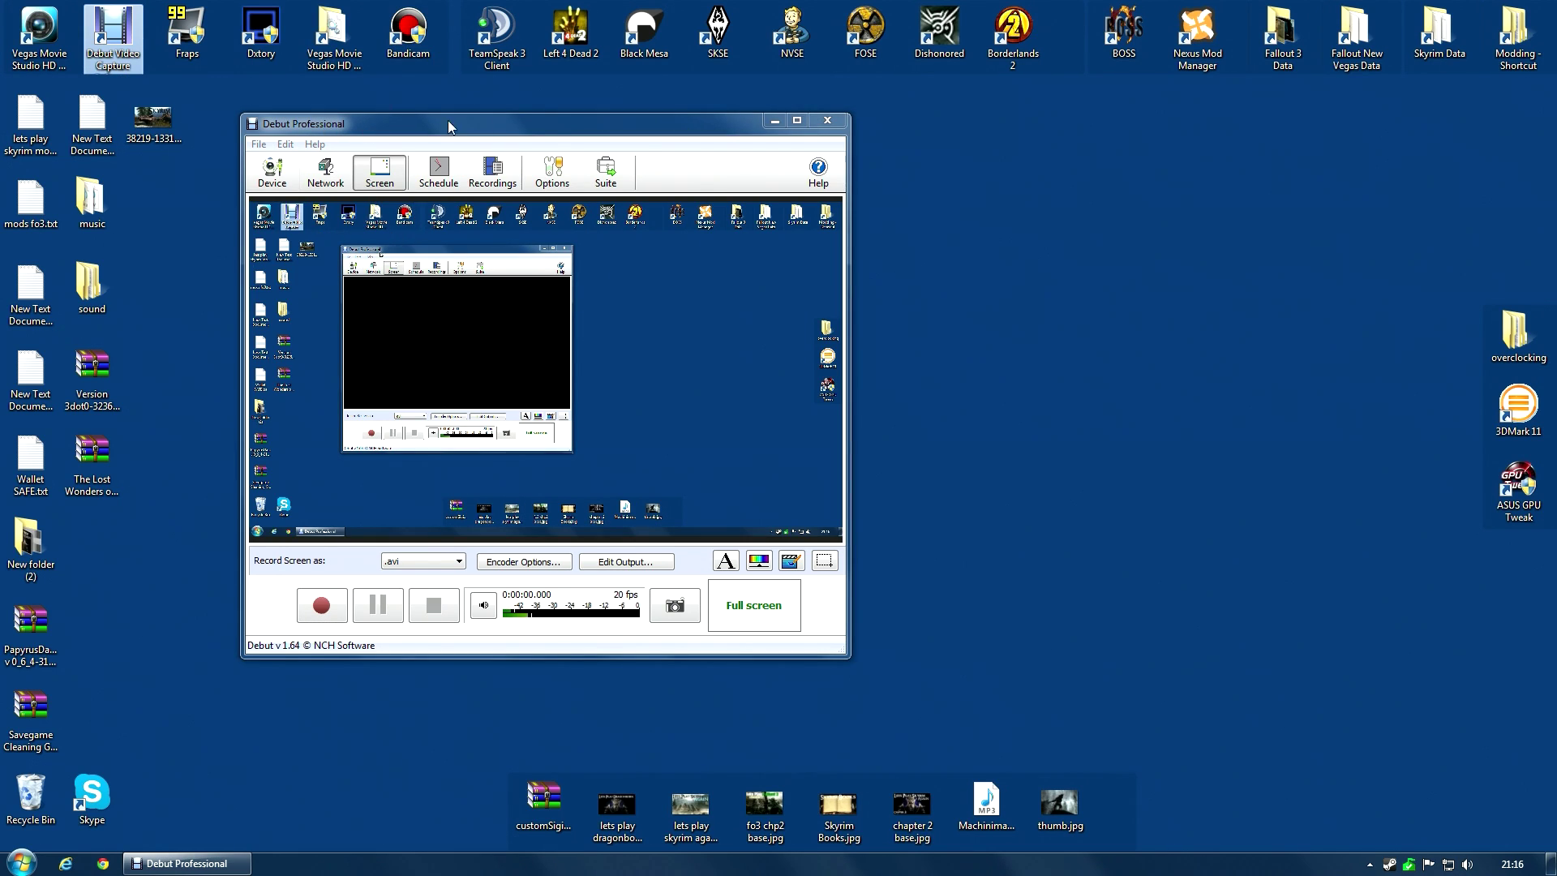
{"action": "double_click", "coordinate": [944, 378]}
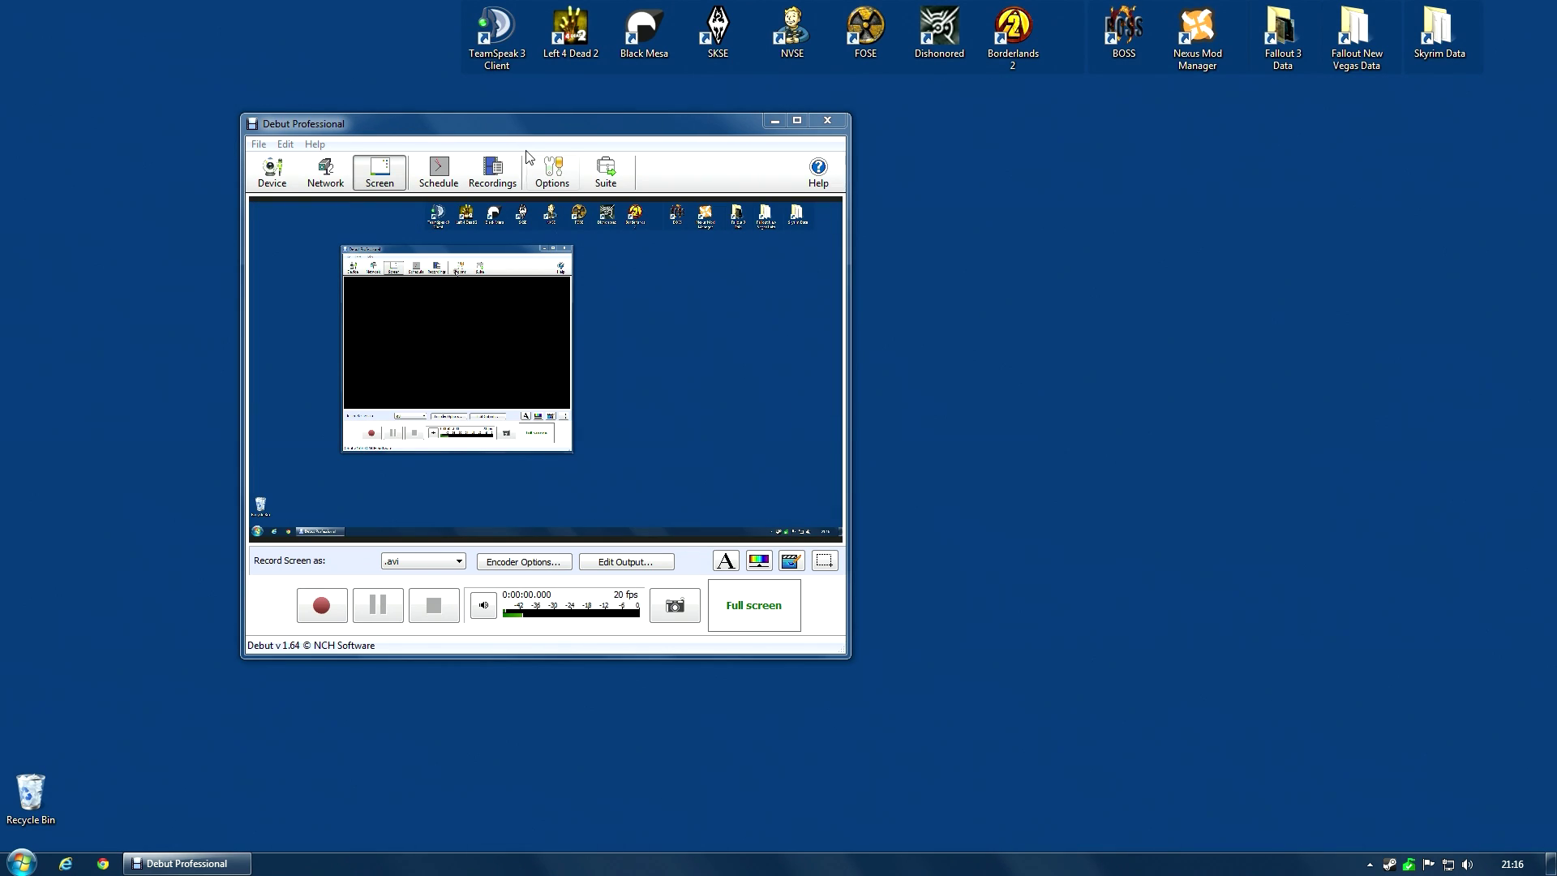
{"action": "left_click_drag", "start_coordinate": [526, 125], "coordinate": [422, 159]}
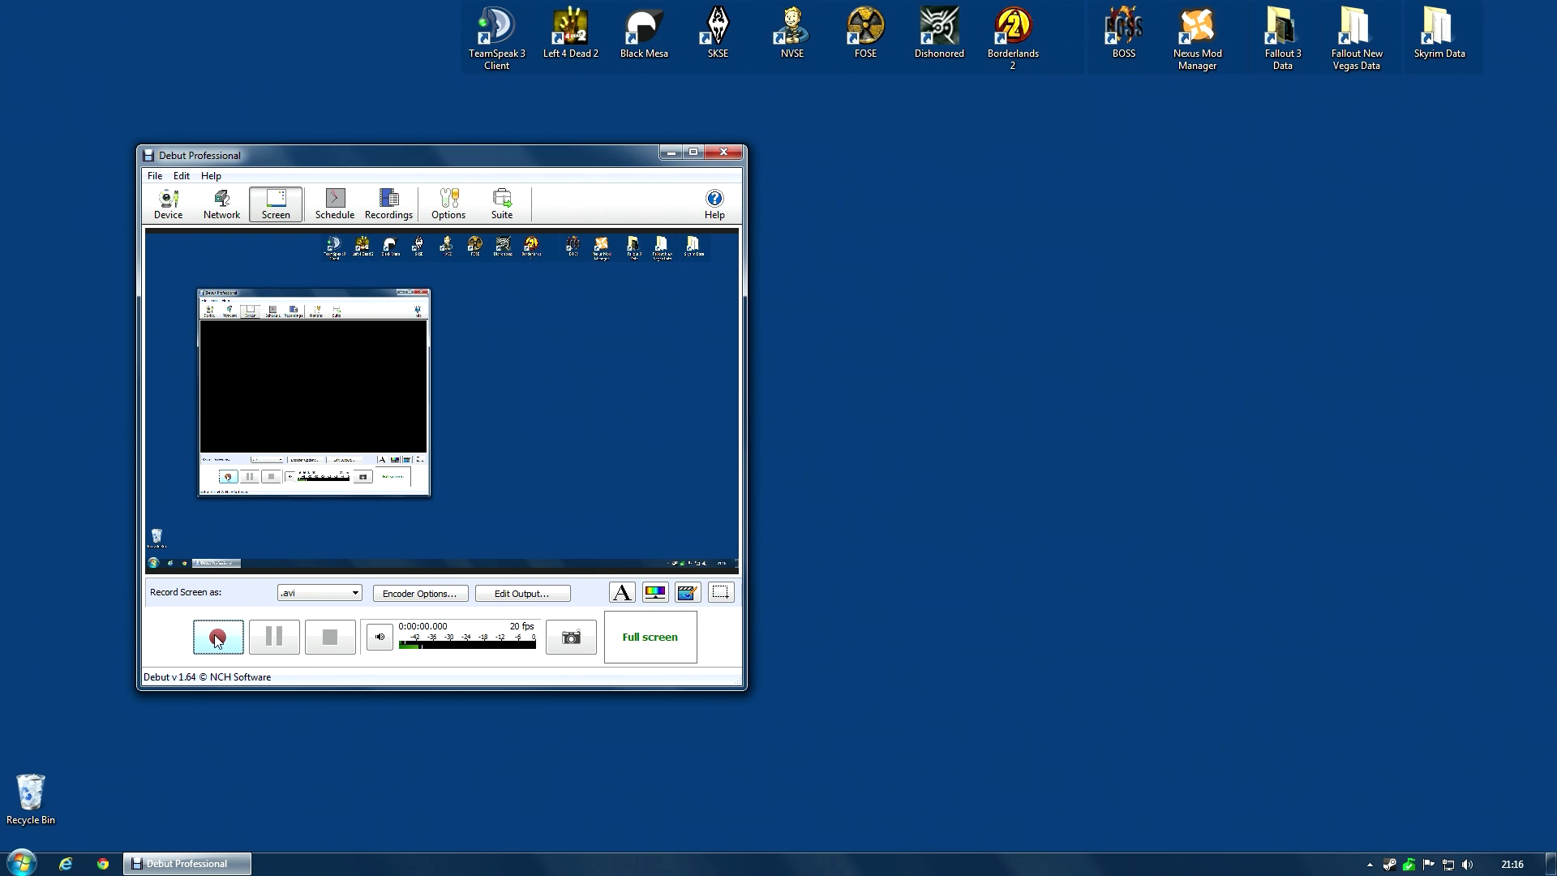
Set the screen recording format to .mp4 and accept the existing MP4 encoding settings.
{"action": "left_click", "coordinate": [296, 593]}
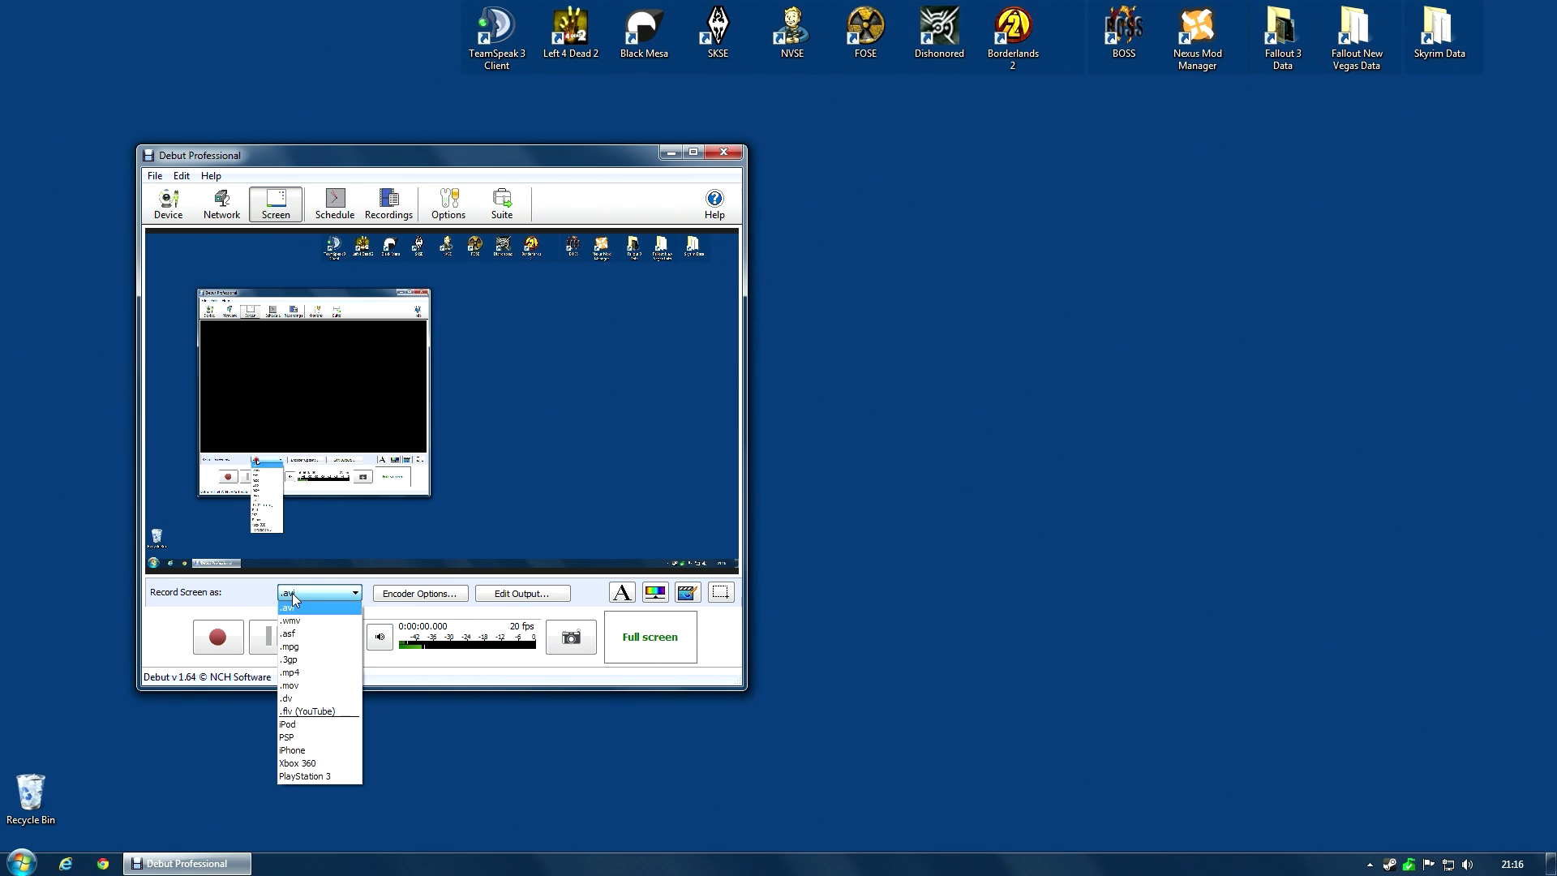
{"action": "left_click", "coordinate": [291, 672]}
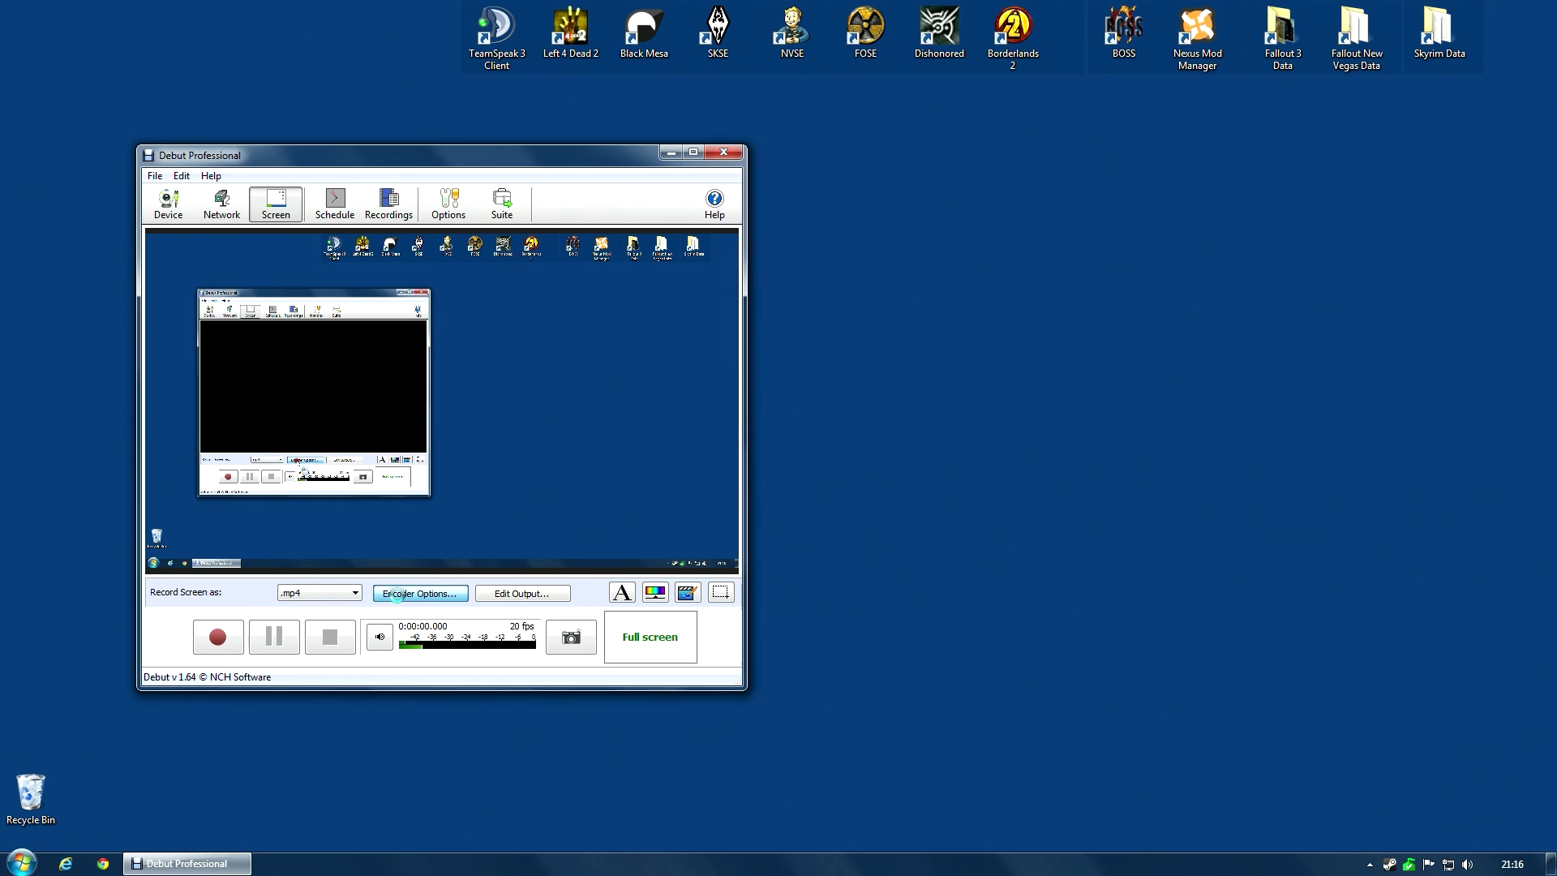
{"action": "left_click", "coordinate": [400, 594]}
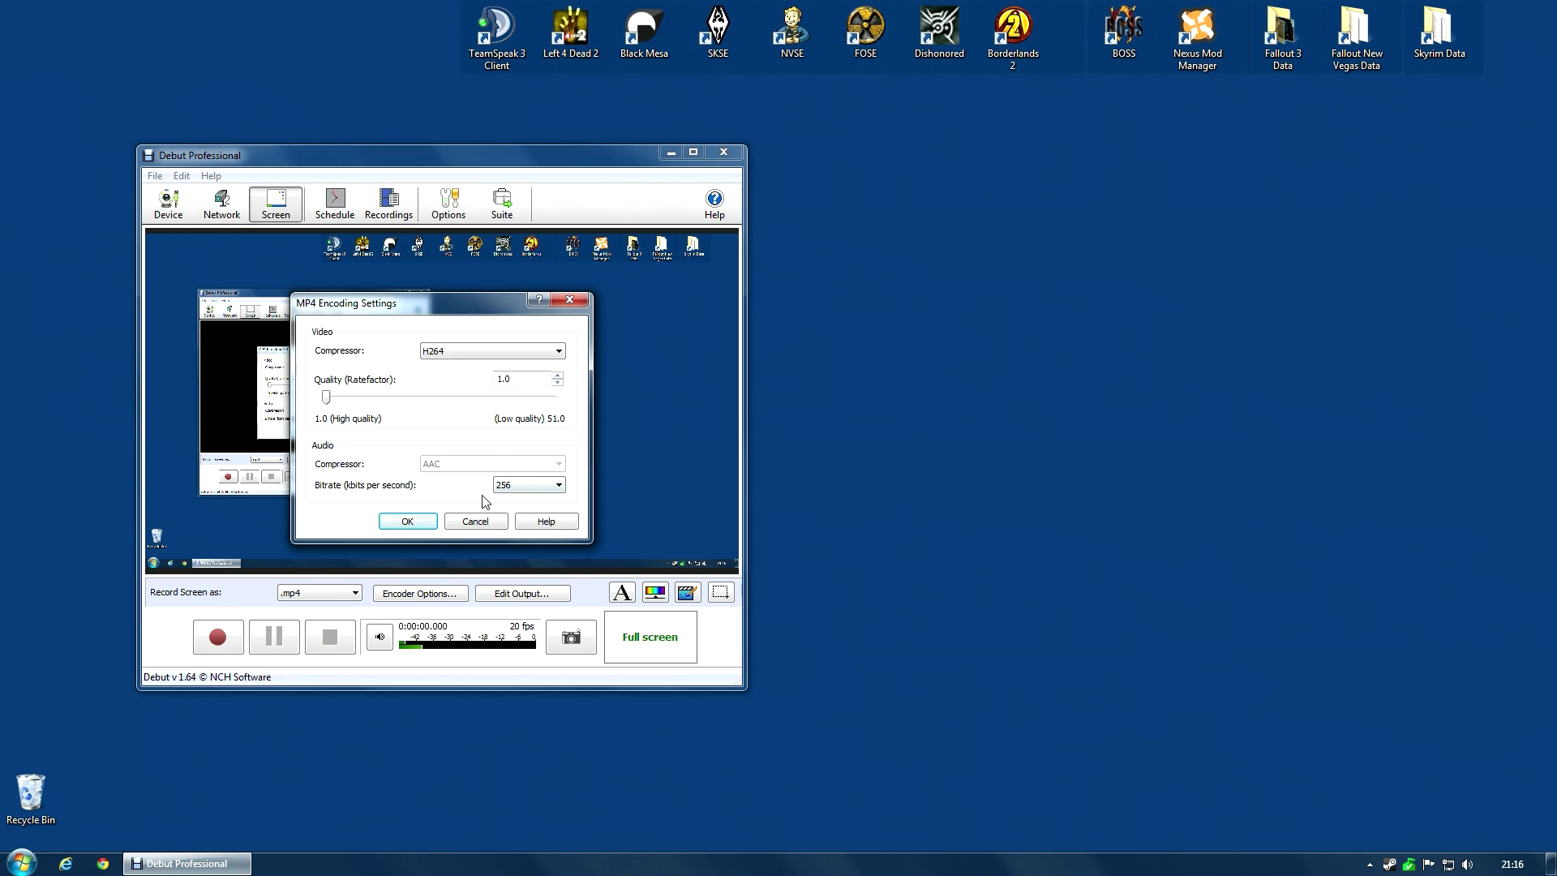
{"action": "left_click", "coordinate": [416, 523]}
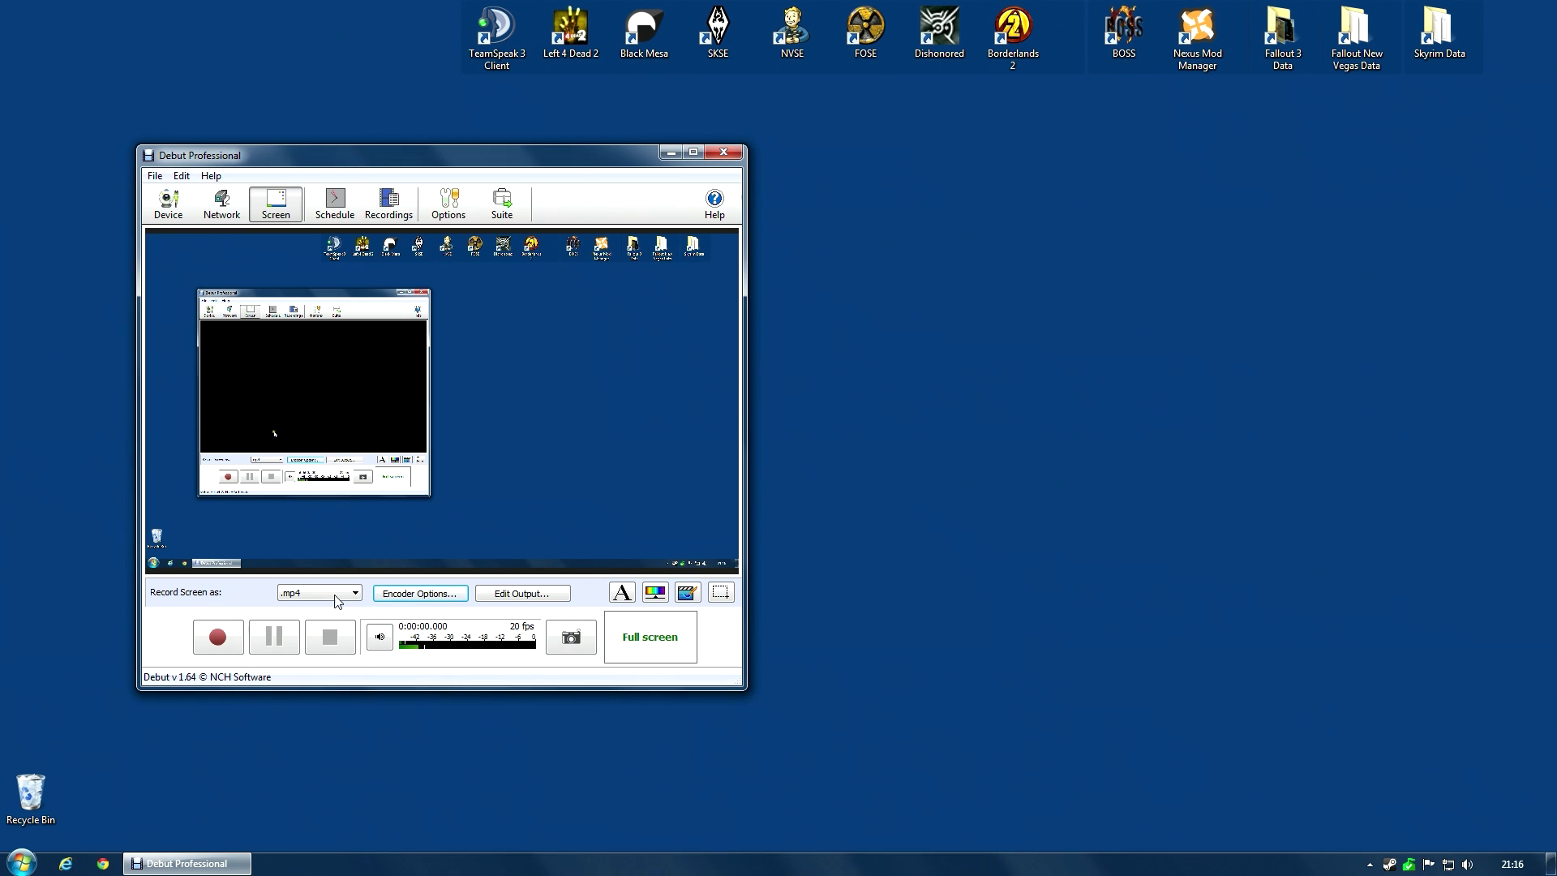
Record a short full-screen test video and stop the recording.
{"action": "left_click", "coordinate": [217, 638]}
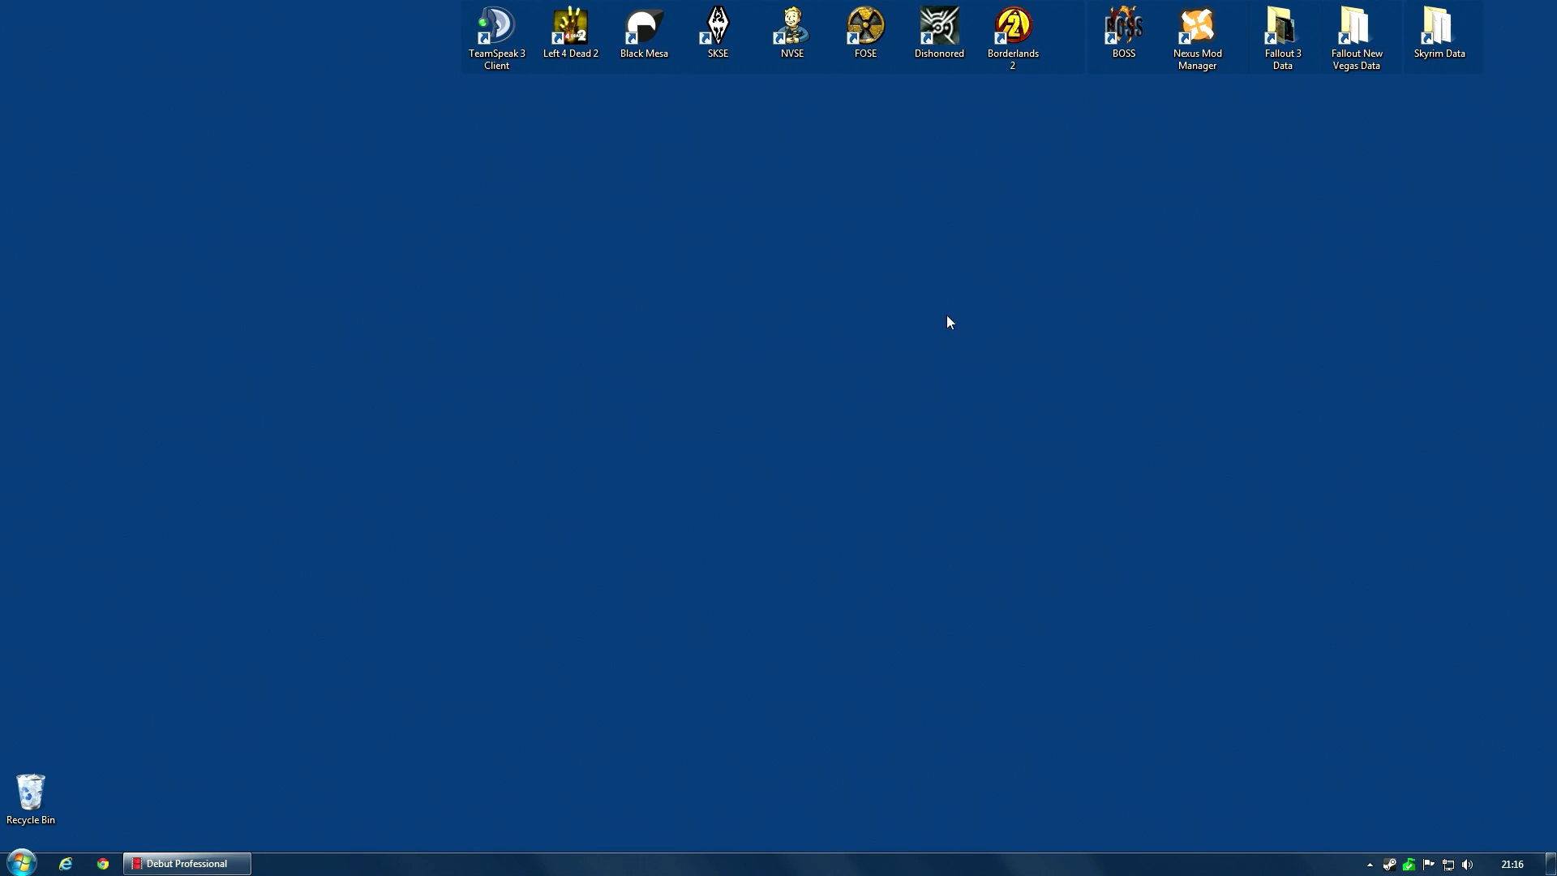
{"action": "mouse_move", "coordinate": [198, 870]}
{"action": "left_click", "coordinate": [203, 863]}
{"action": "left_click", "coordinate": [330, 646]}
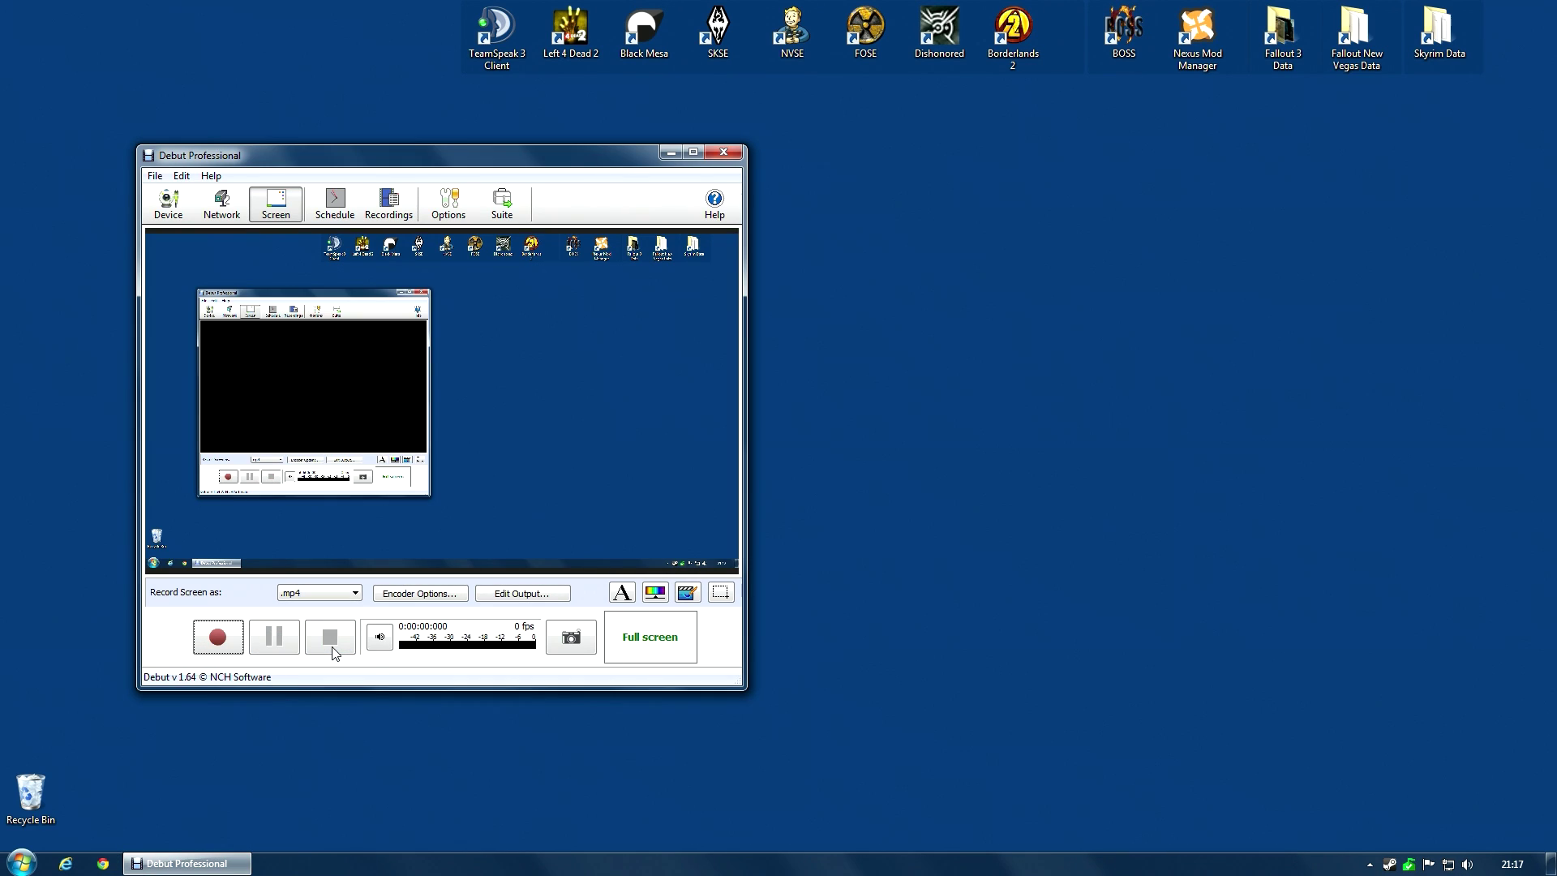
Permanently delete the test video from the list of recordings and close the list.
{"action": "left_click", "coordinate": [393, 206]}
{"action": "left_click", "coordinate": [192, 161]}
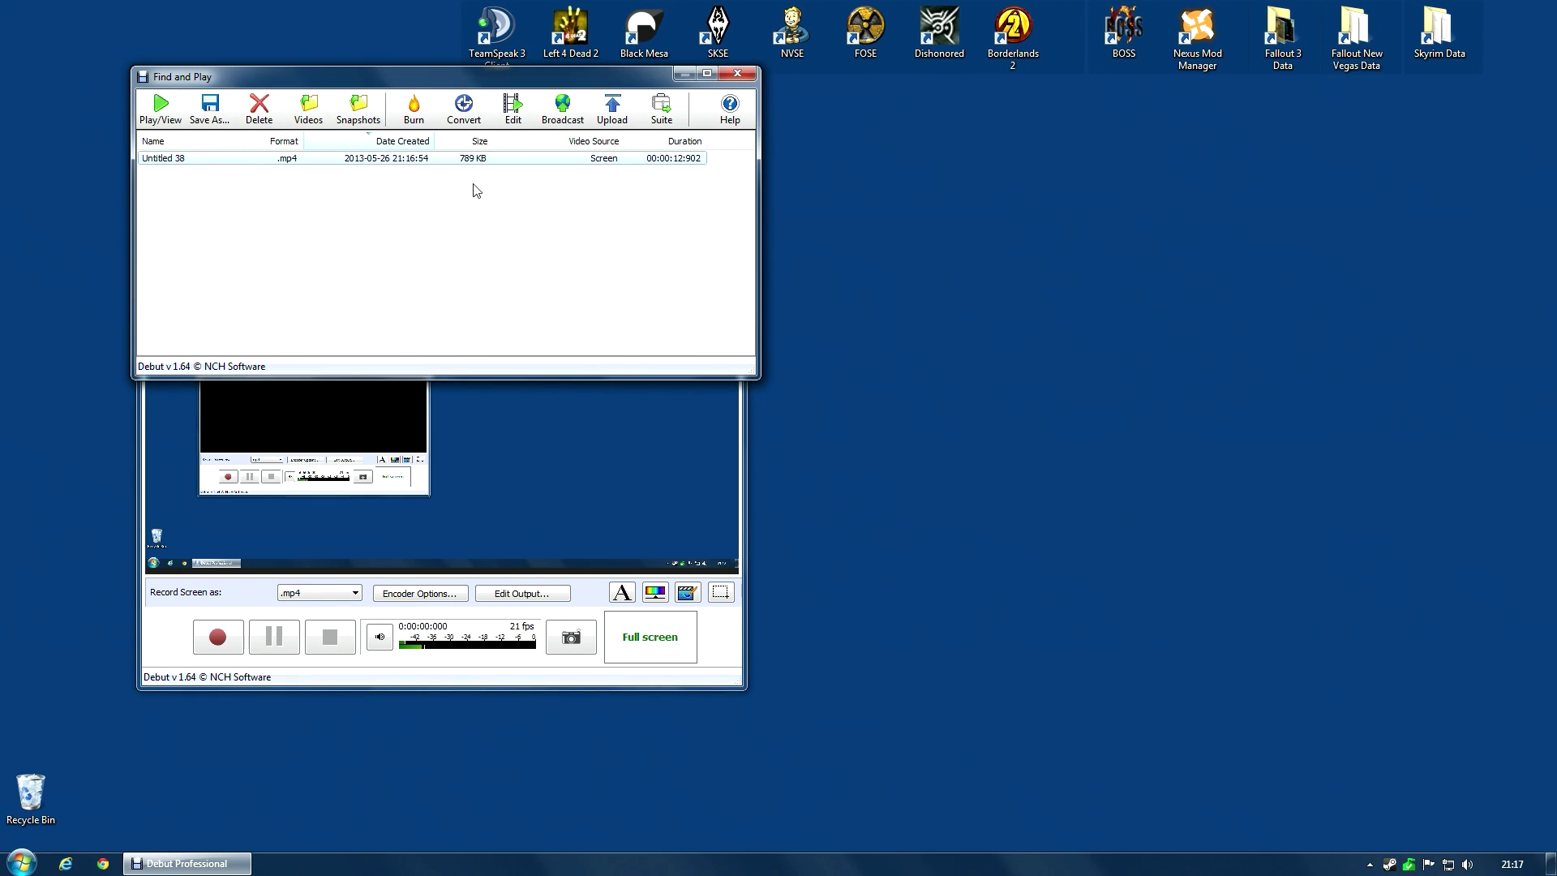
{"action": "left_click", "coordinate": [261, 114]}
{"action": "left_click", "coordinate": [827, 485]}
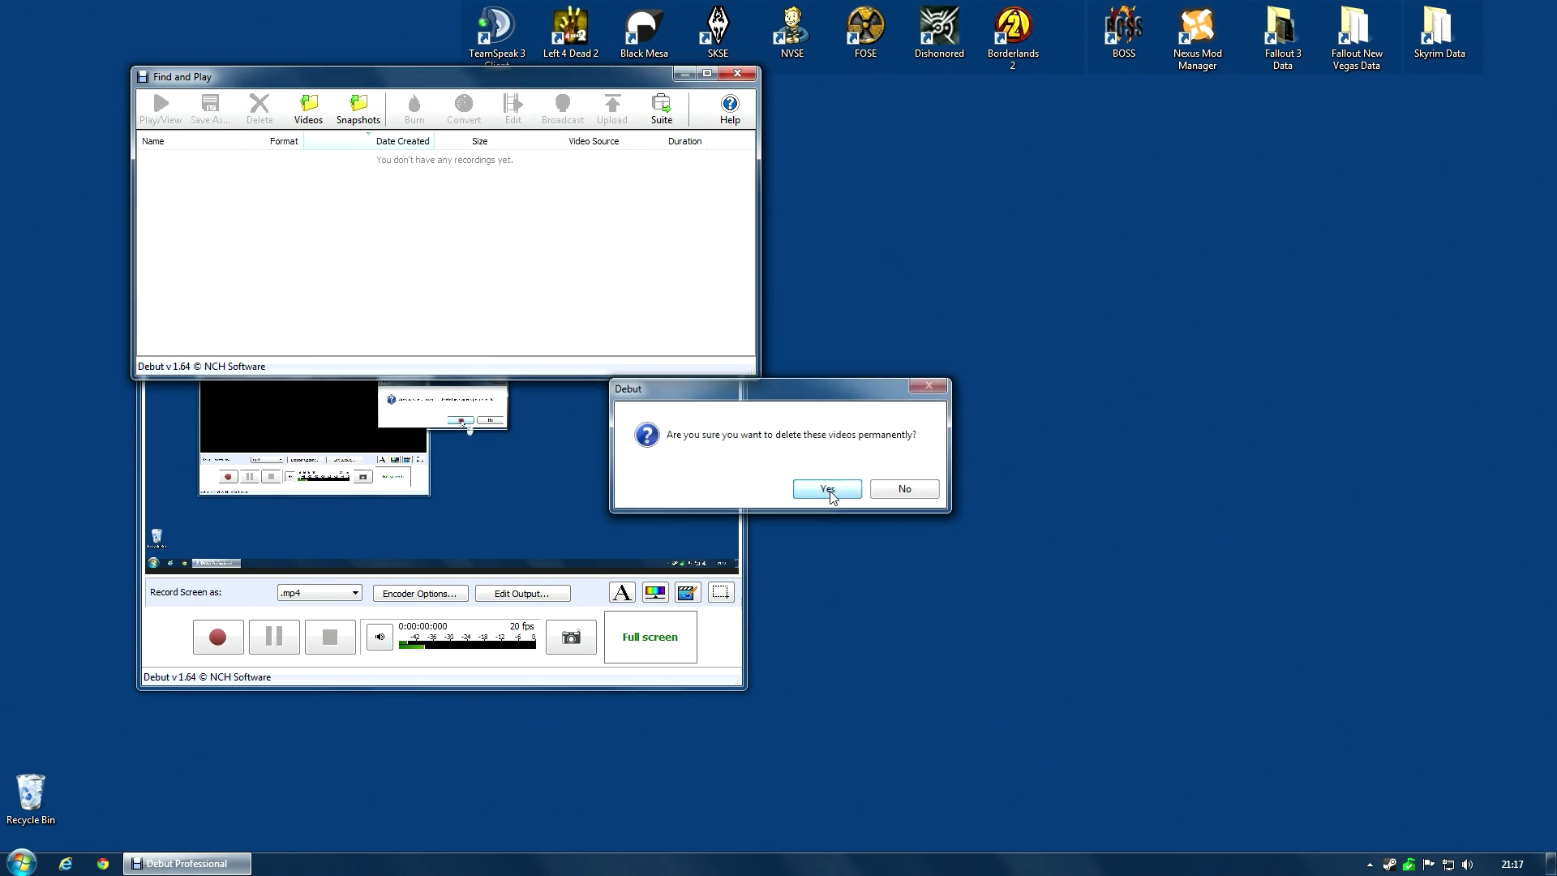
{"action": "left_click", "coordinate": [730, 75]}
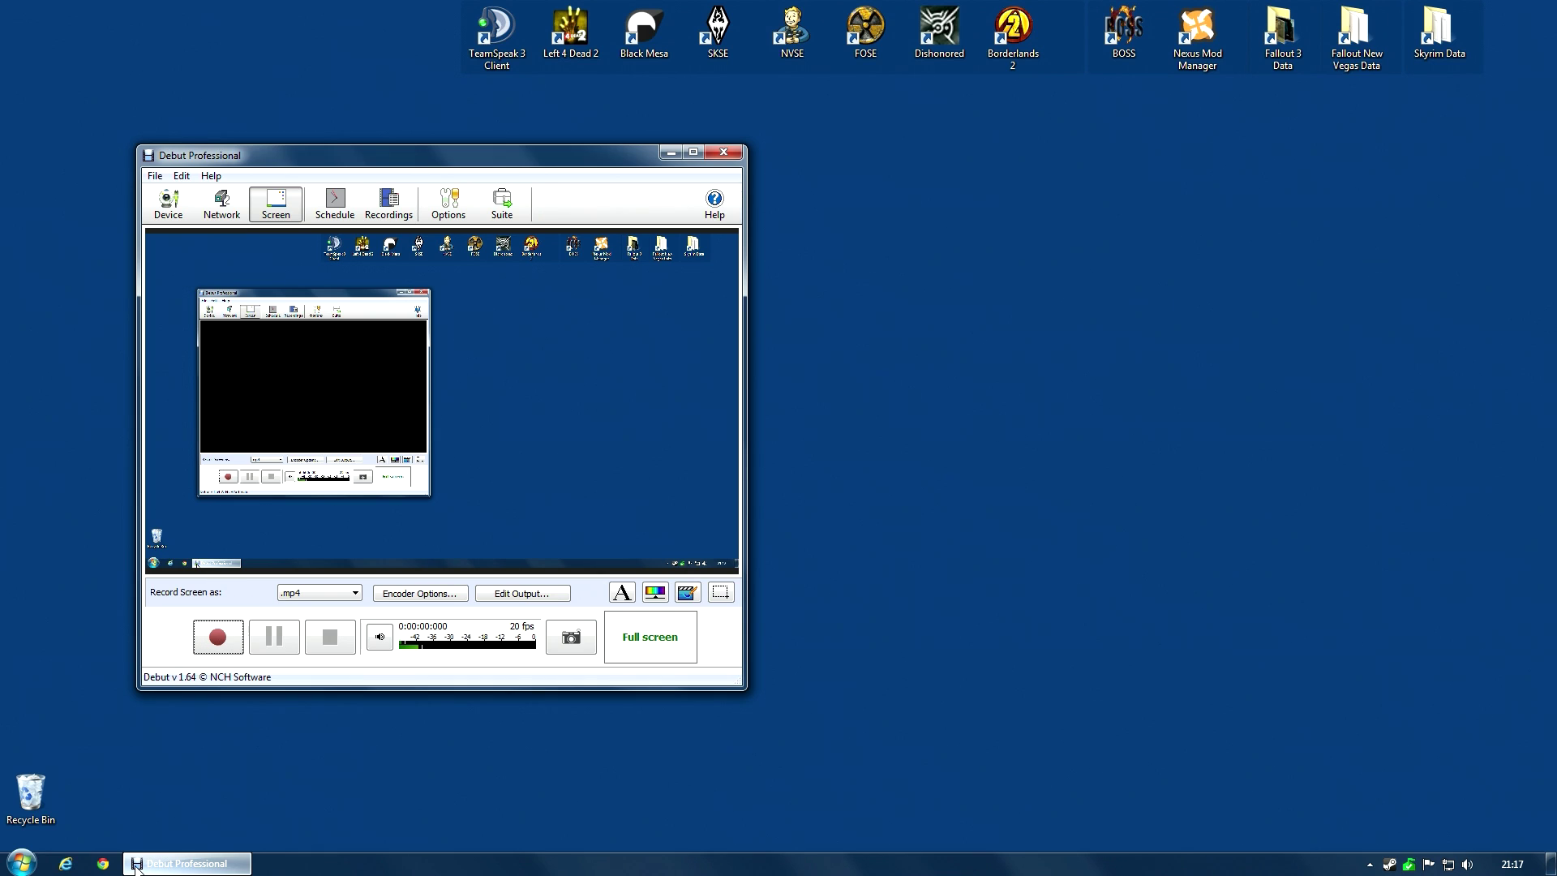
In Fraps, show the movie capture settings and toggle recording of external input.
{"action": "mouse_move", "coordinate": [141, 867]}
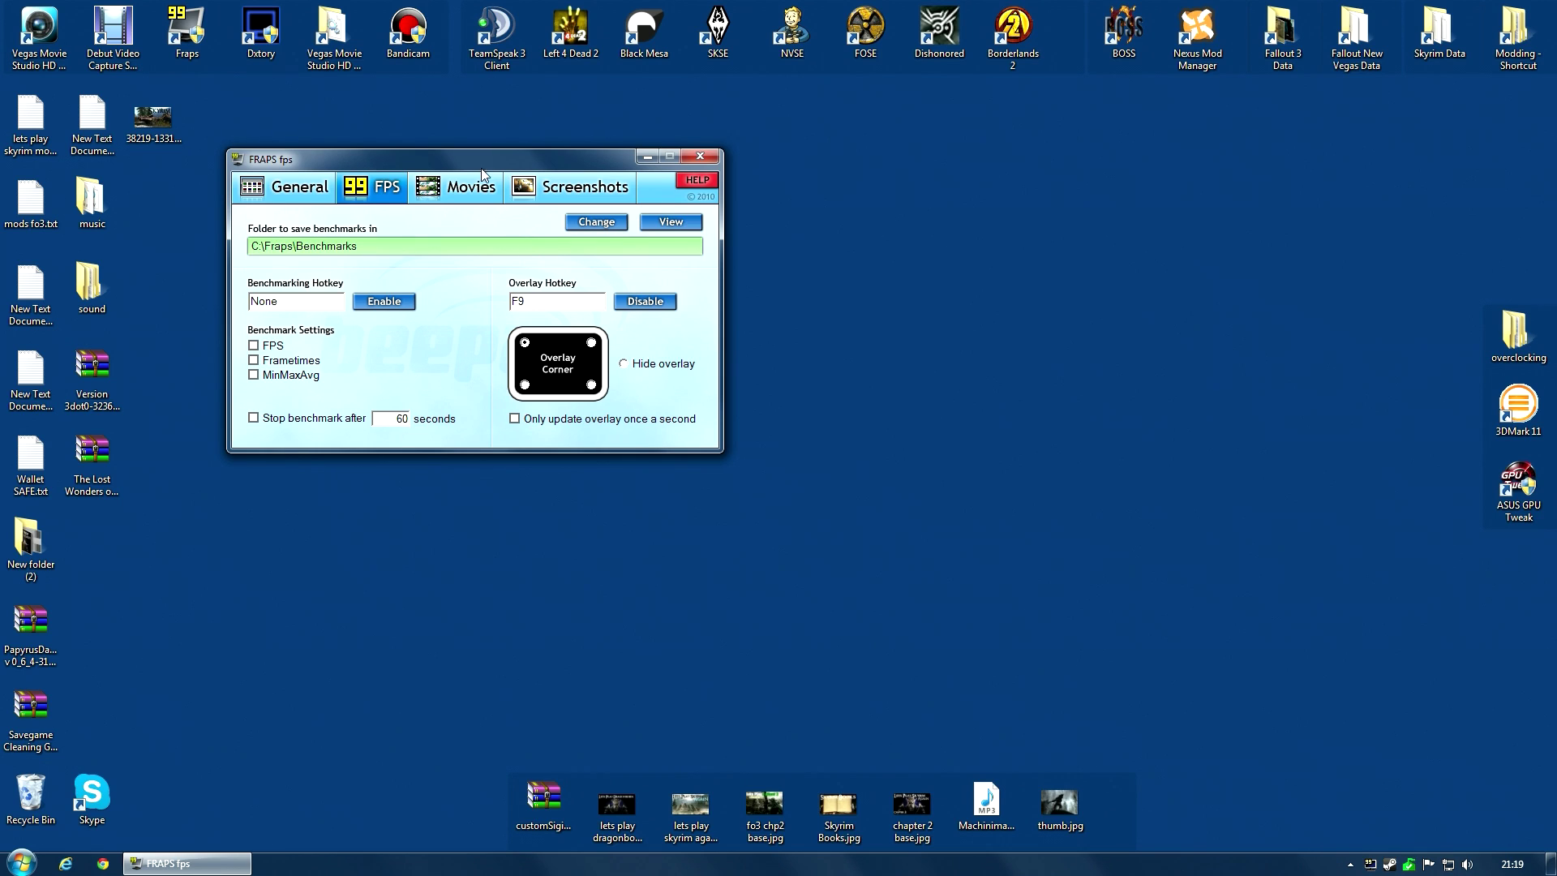
{"action": "left_click", "coordinate": [464, 189]}
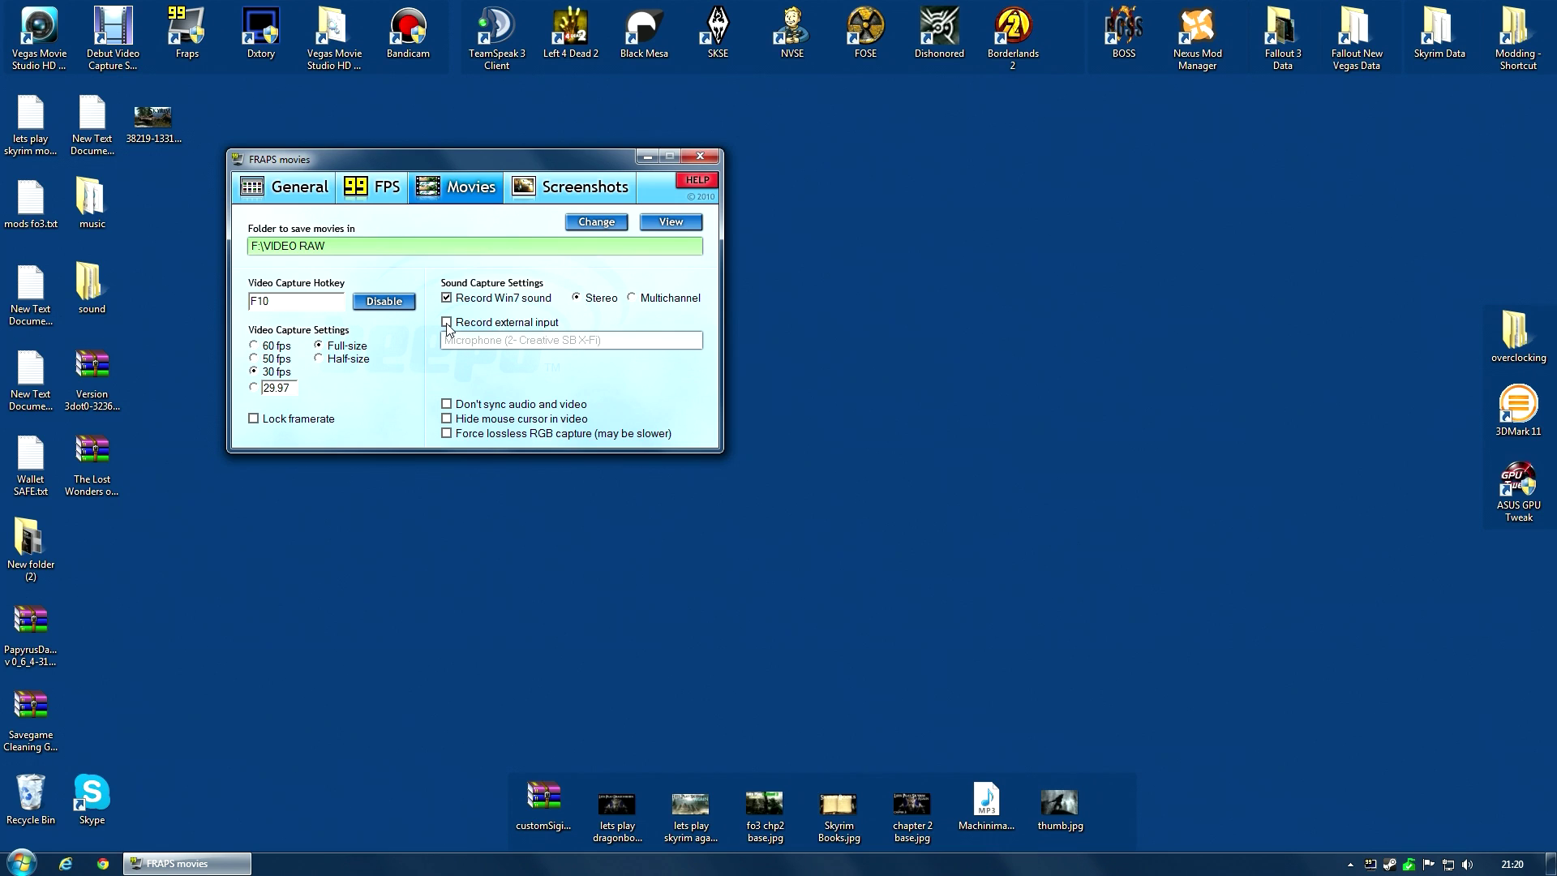
{"action": "left_click", "coordinate": [477, 326]}
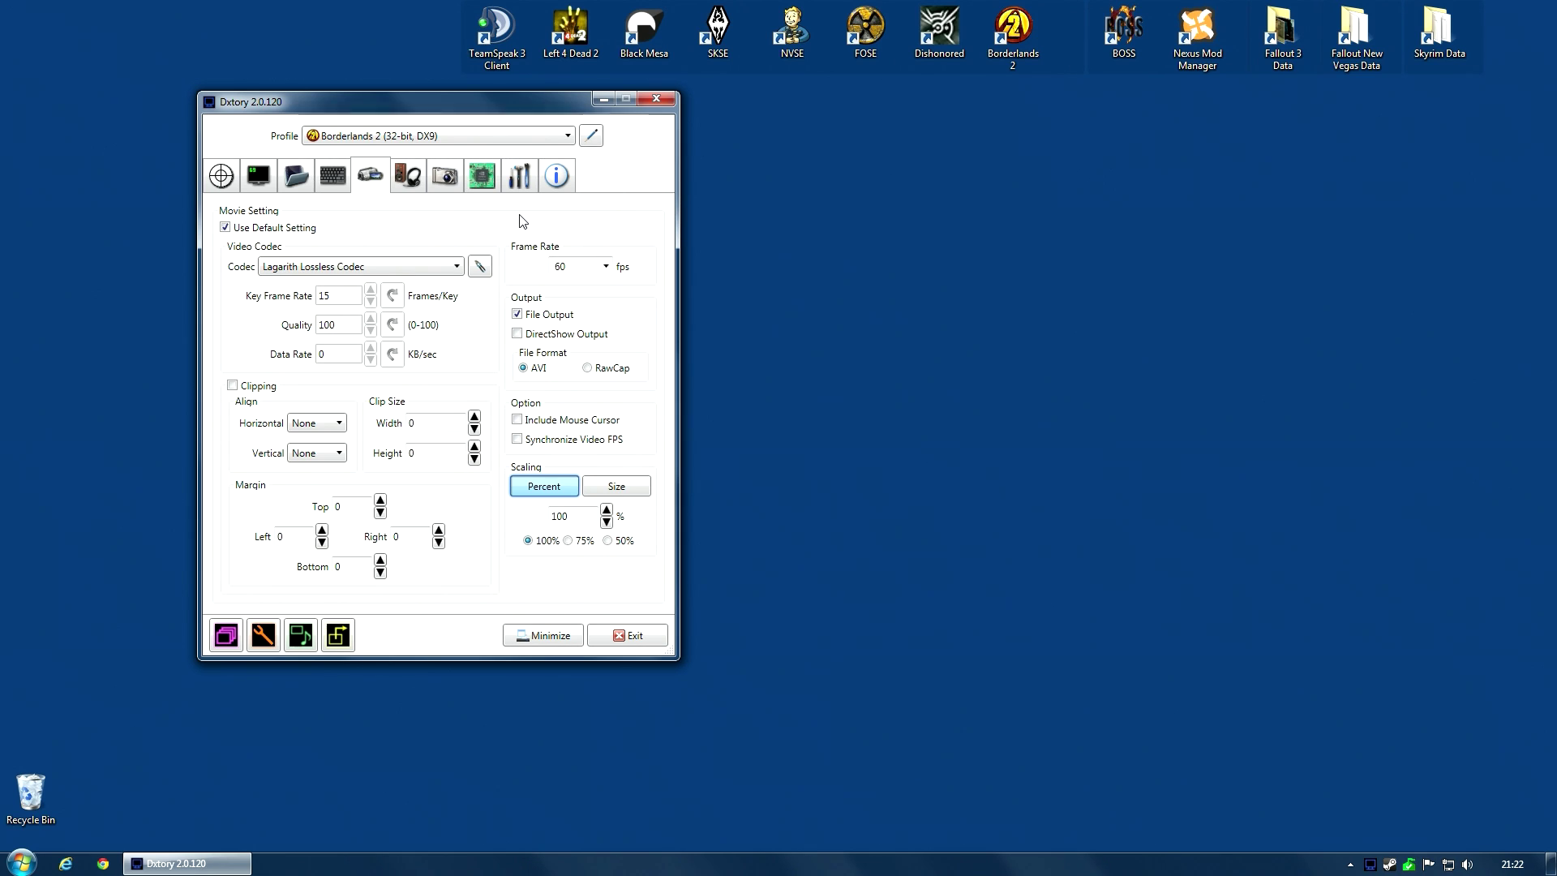
In Dxtory, review the global, advanced, movie and folder settings.
{"action": "left_click", "coordinate": [522, 182]}
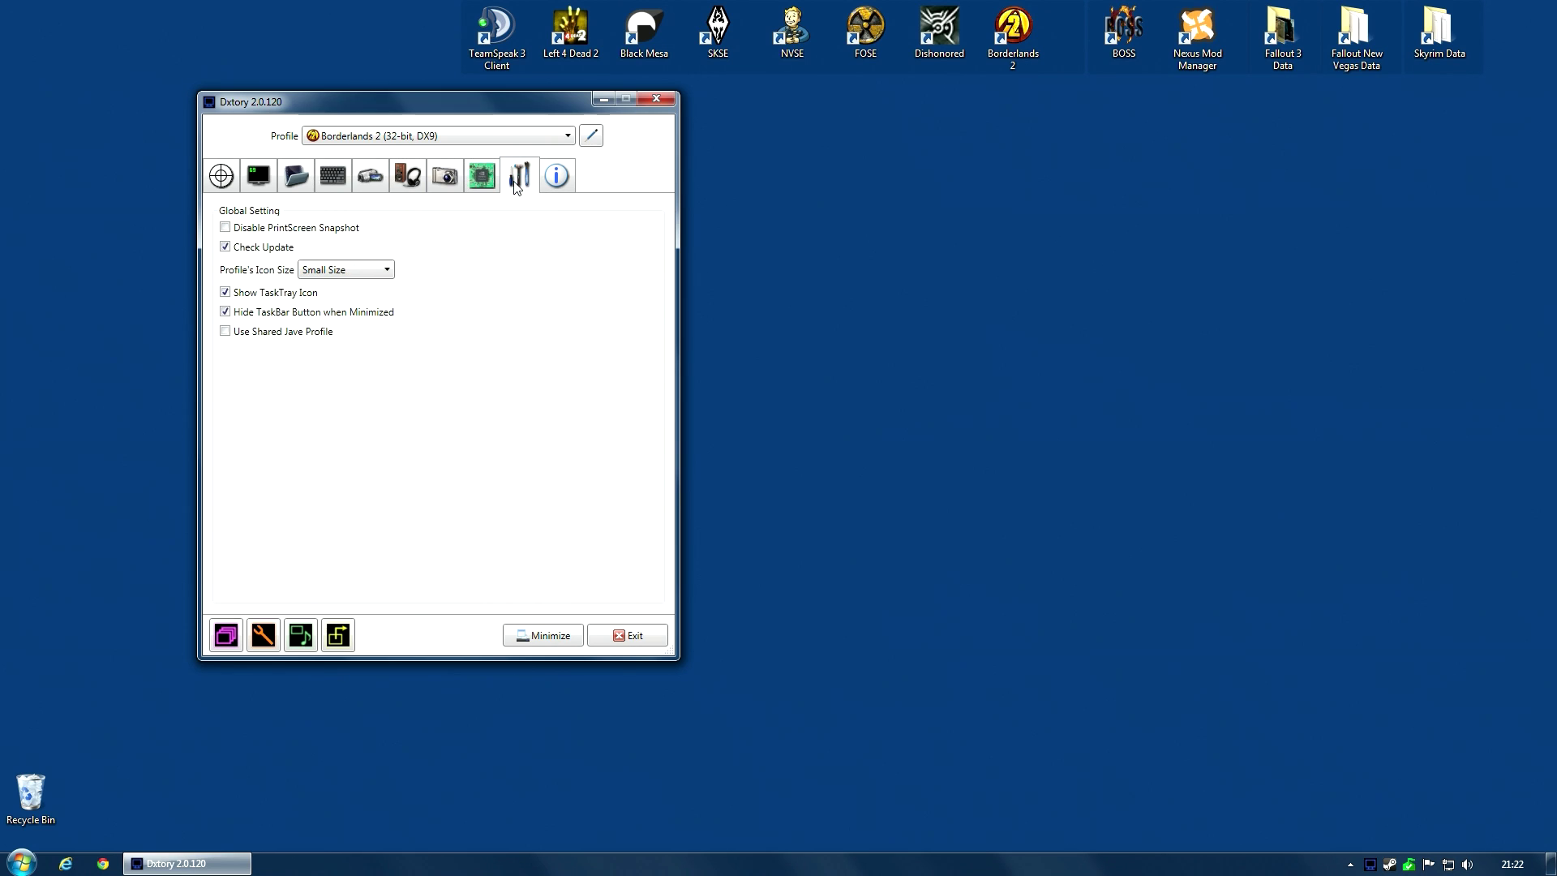
{"action": "left_click", "coordinate": [482, 179]}
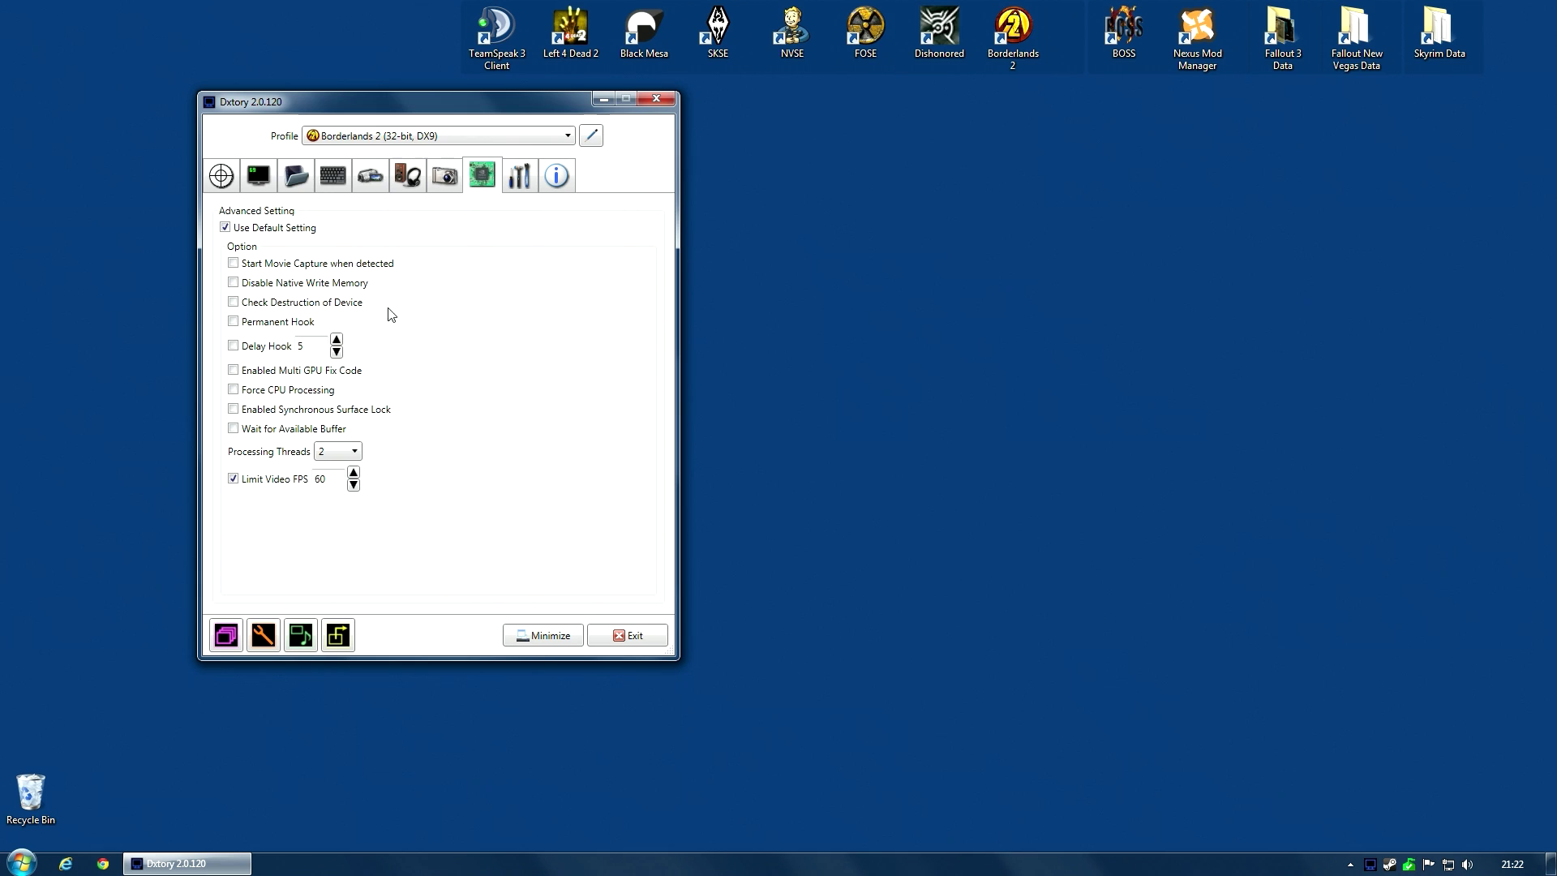
{"action": "left_click", "coordinate": [371, 181]}
{"action": "left_click", "coordinate": [294, 182]}
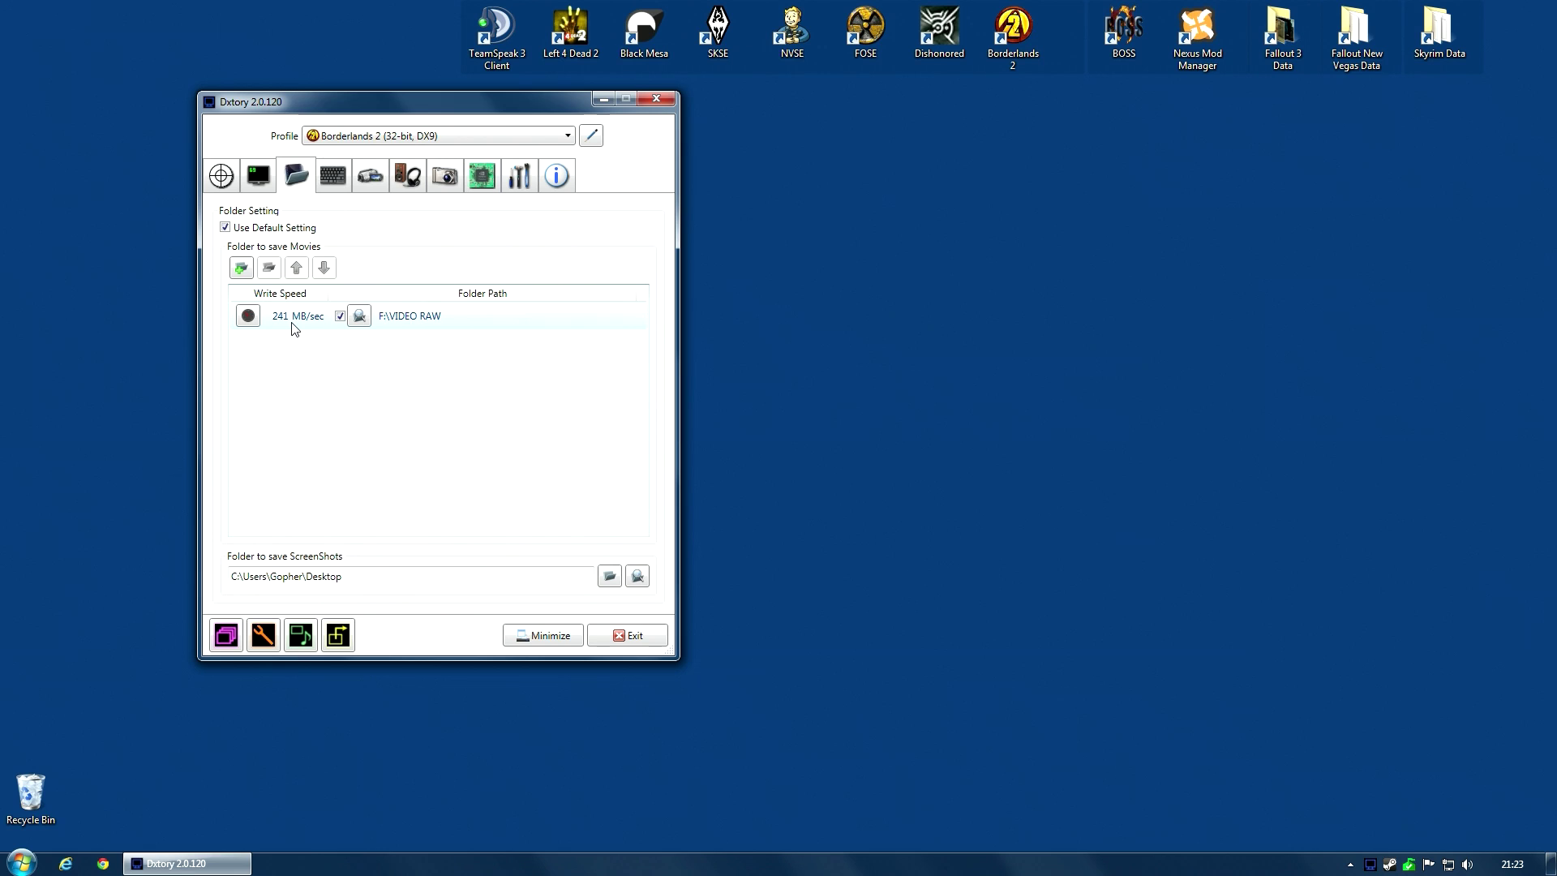
In Dxtory, review the movie settings and the list of available video codecs, keeping Lagarith Lossless Codec.
{"action": "left_click", "coordinate": [370, 175]}
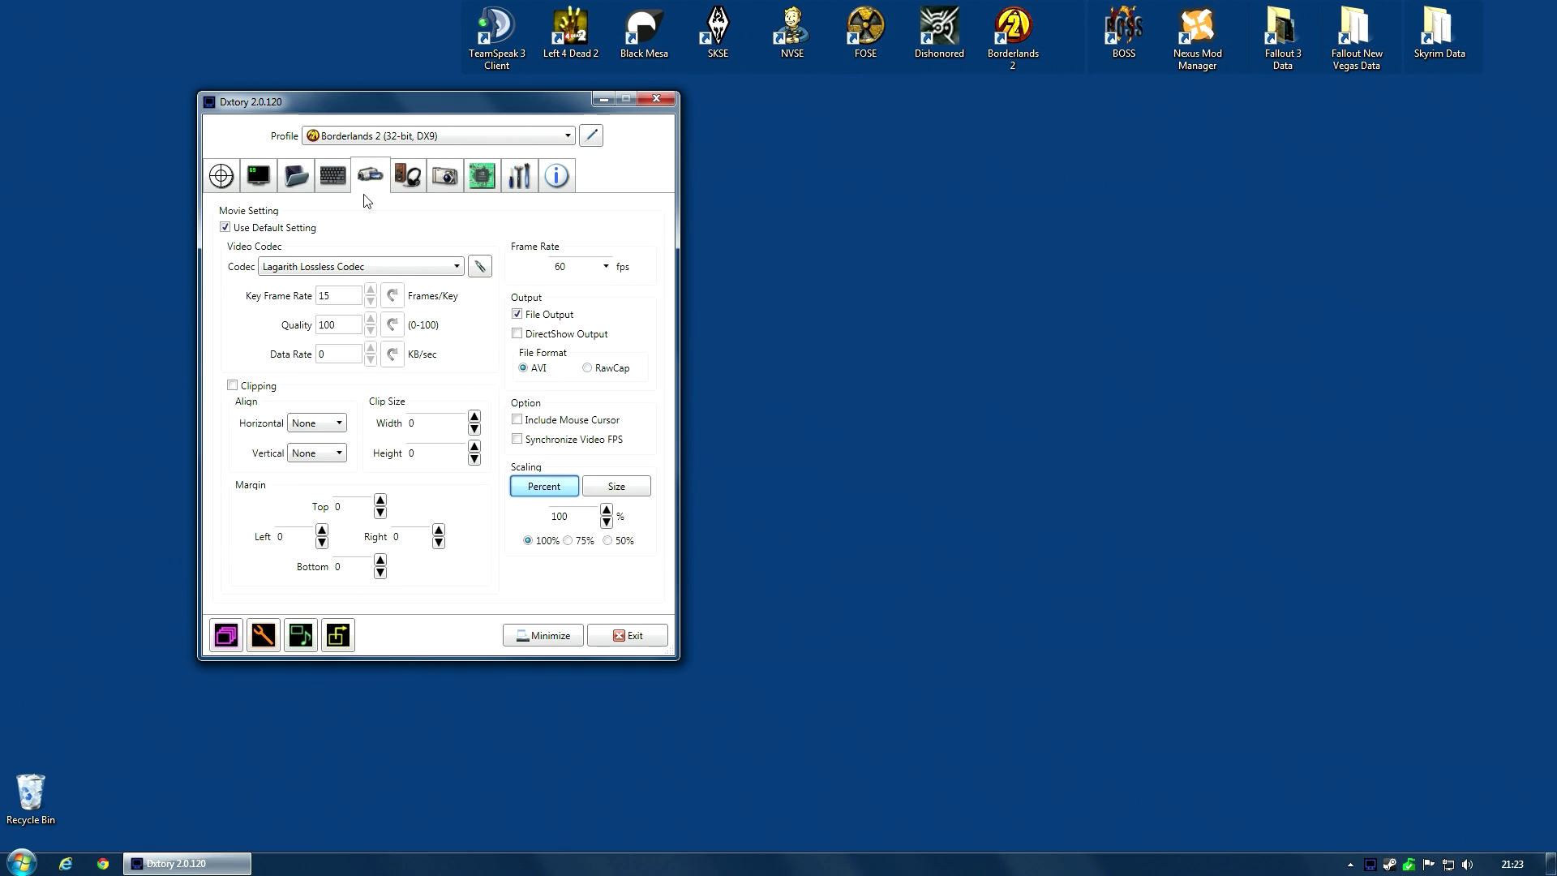
{"action": "left_click", "coordinate": [425, 269]}
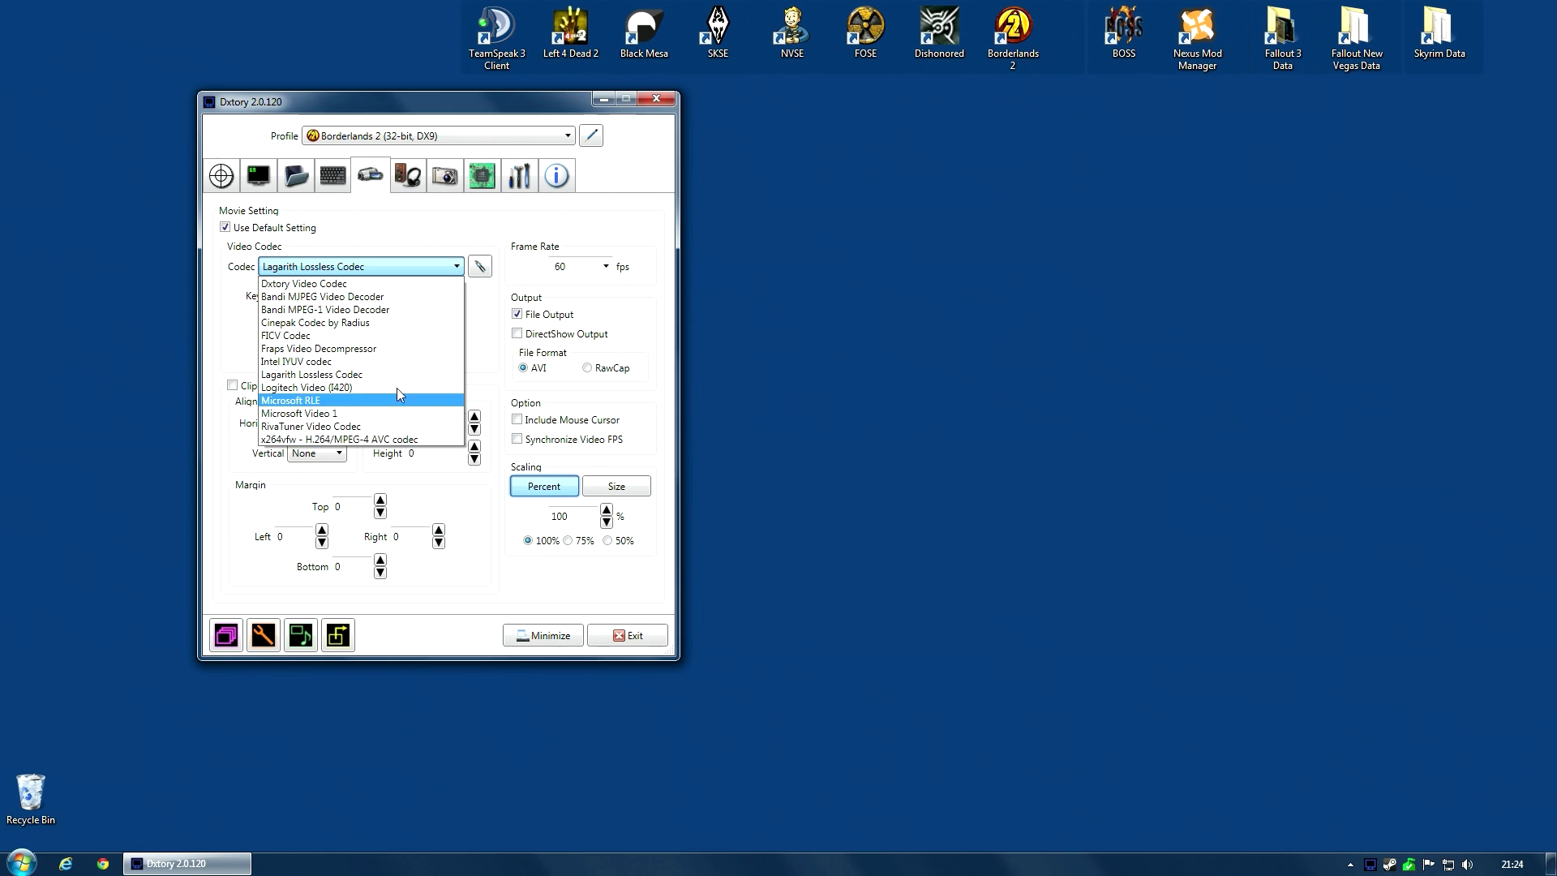
{"action": "left_click", "coordinate": [383, 231]}
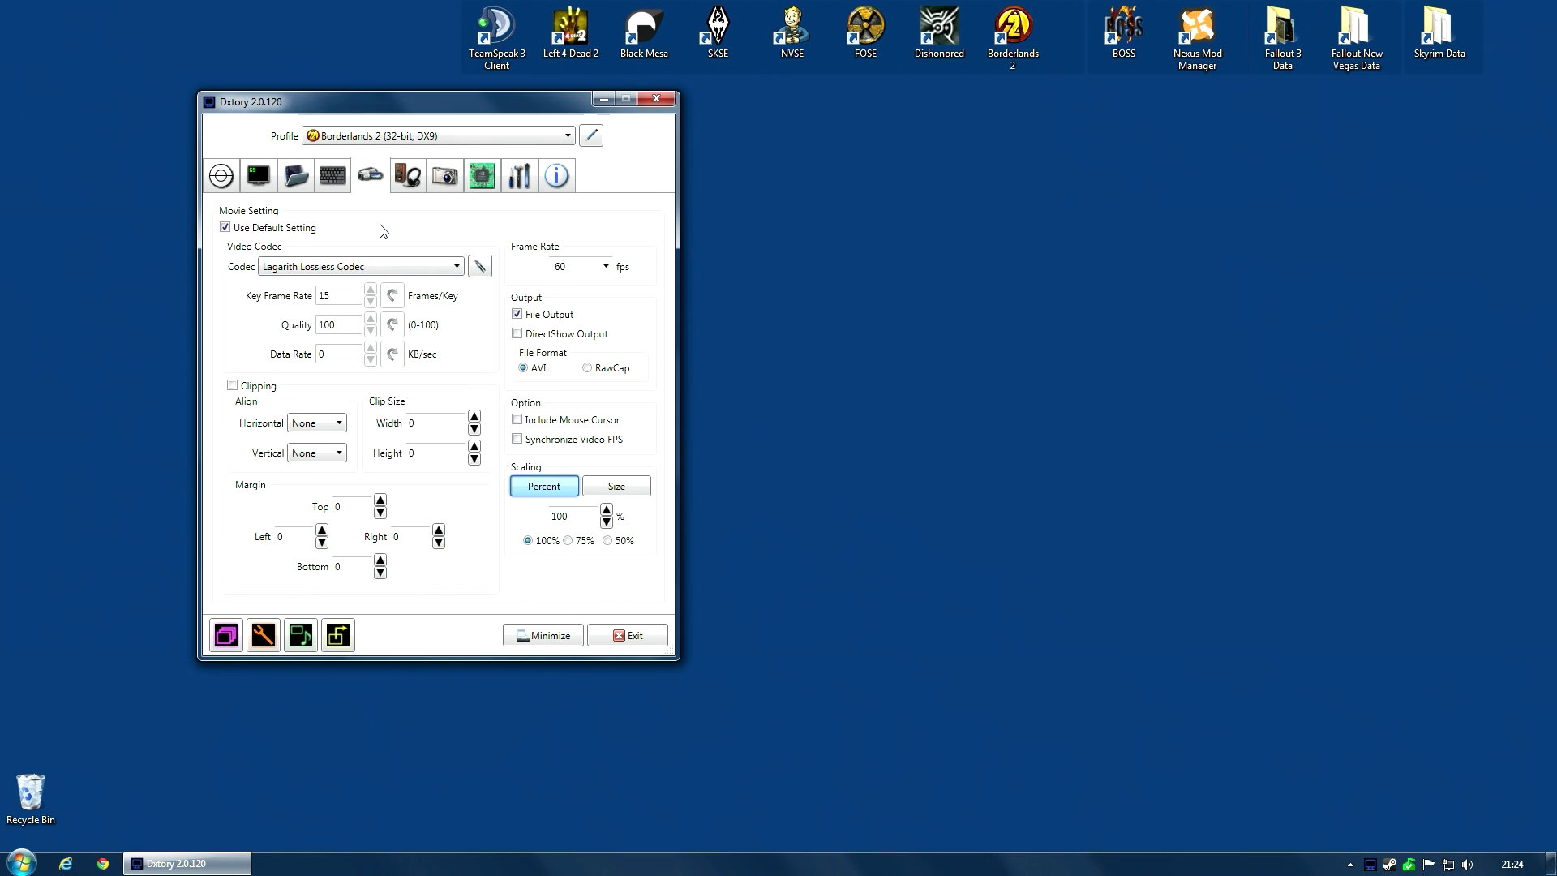
Set the second audio track's device to the Creative SB X-Fi microphone and compare it with the first track's settings.
{"action": "left_click", "coordinate": [408, 175]}
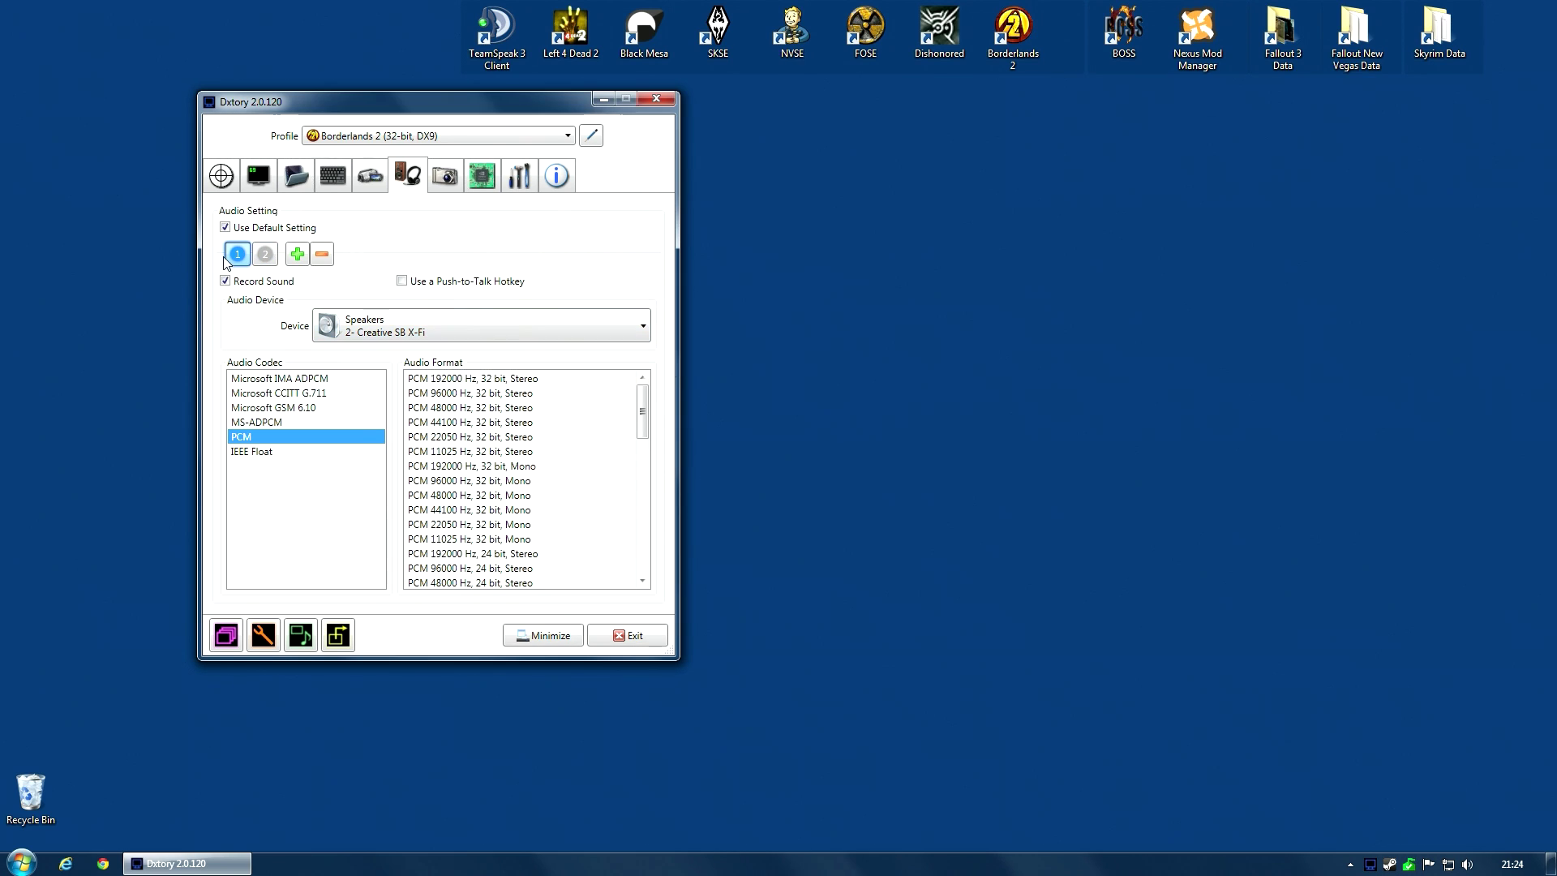
{"action": "left_click", "coordinate": [265, 255]}
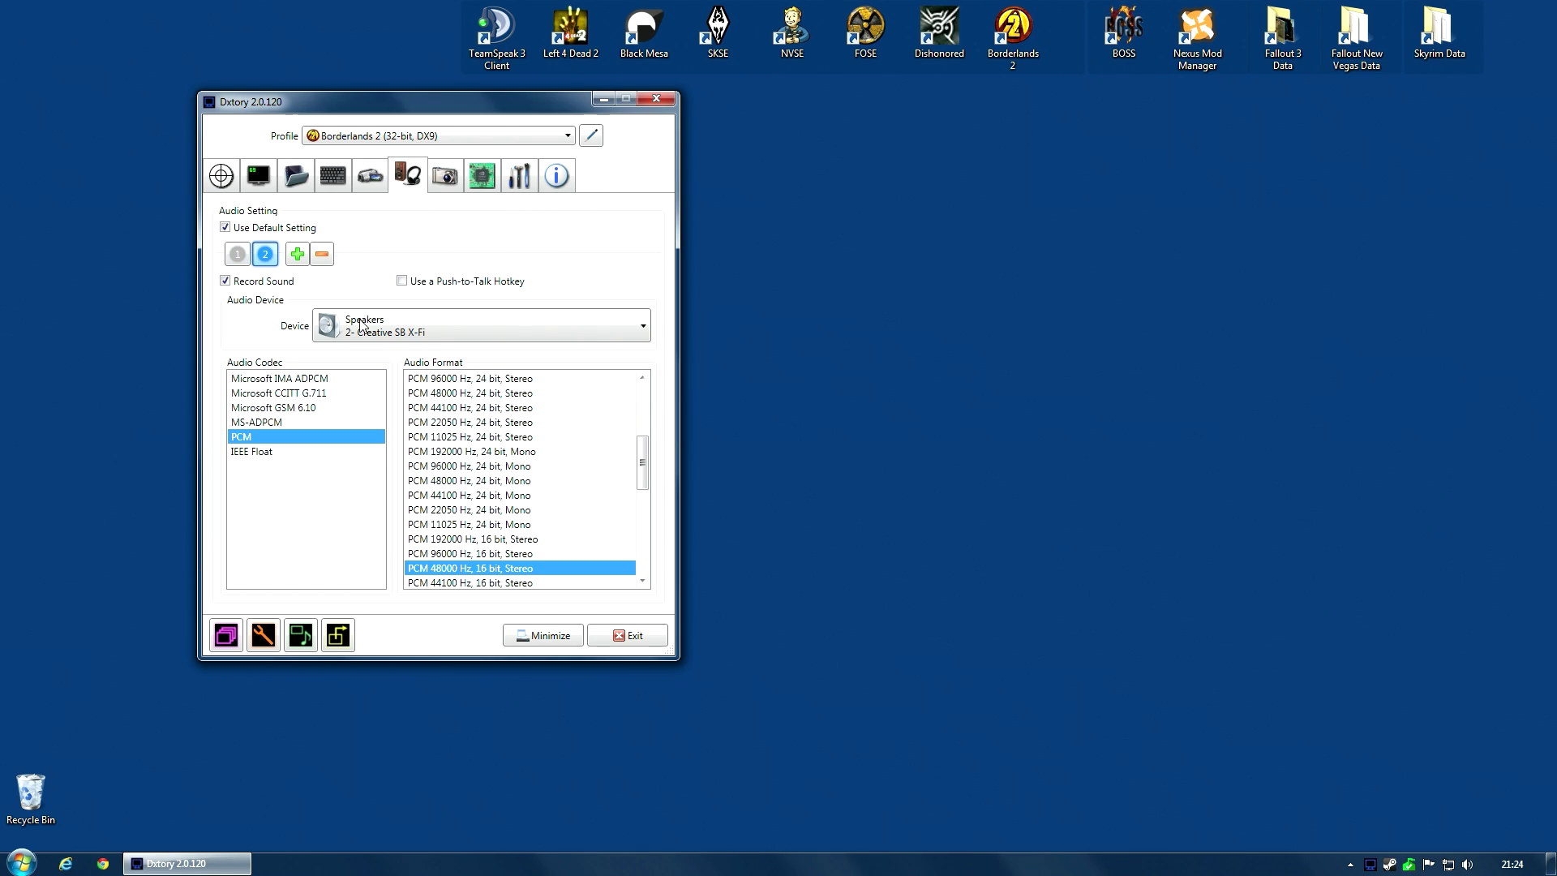
{"action": "left_click", "coordinate": [386, 328]}
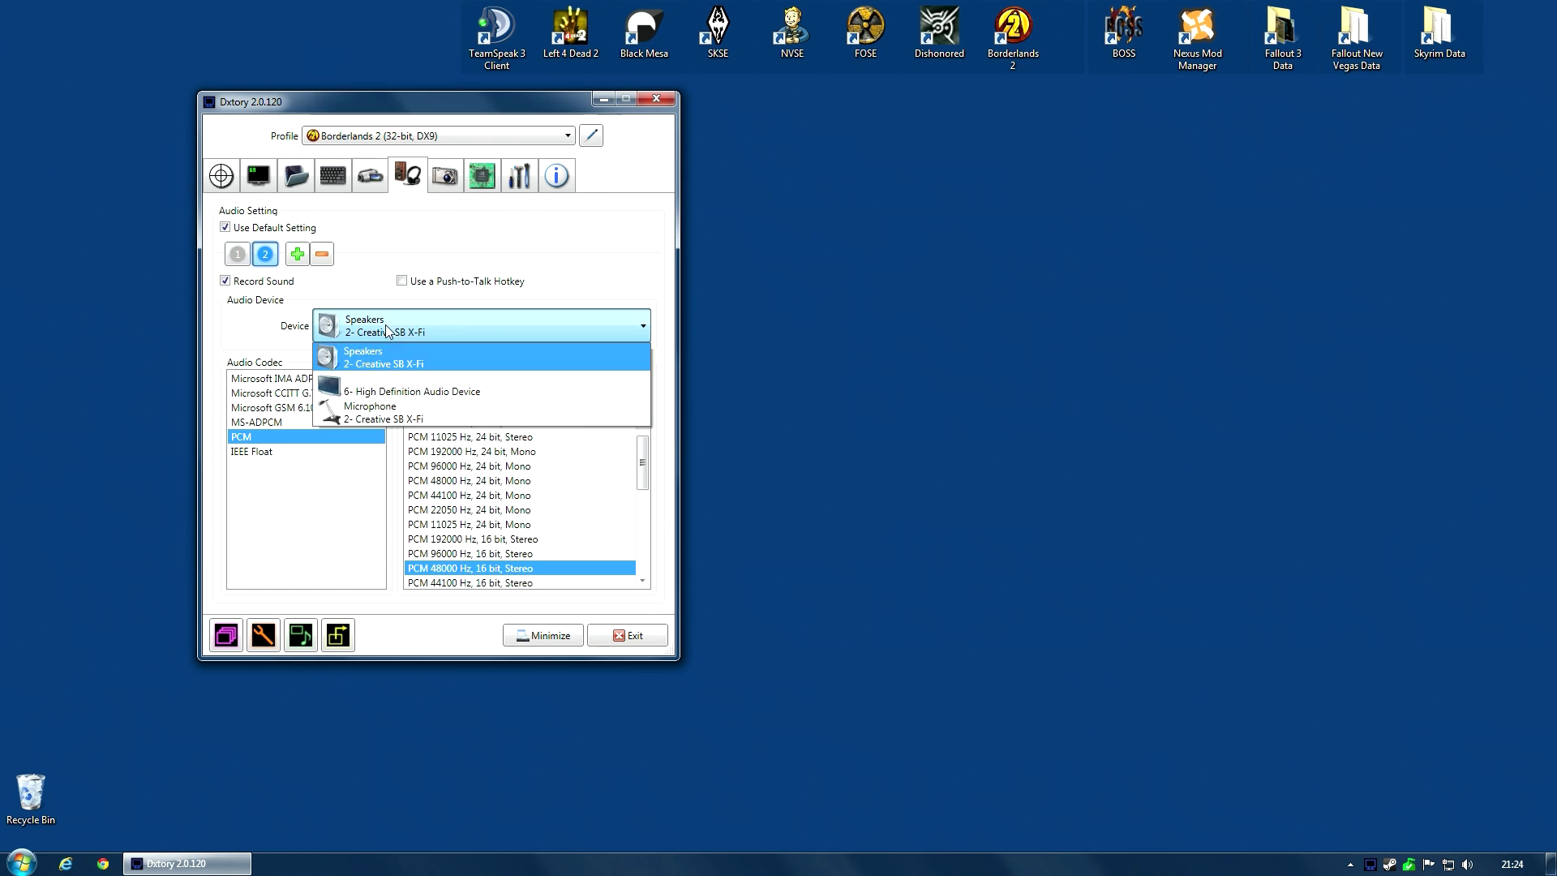
{"action": "left_click", "coordinate": [422, 414]}
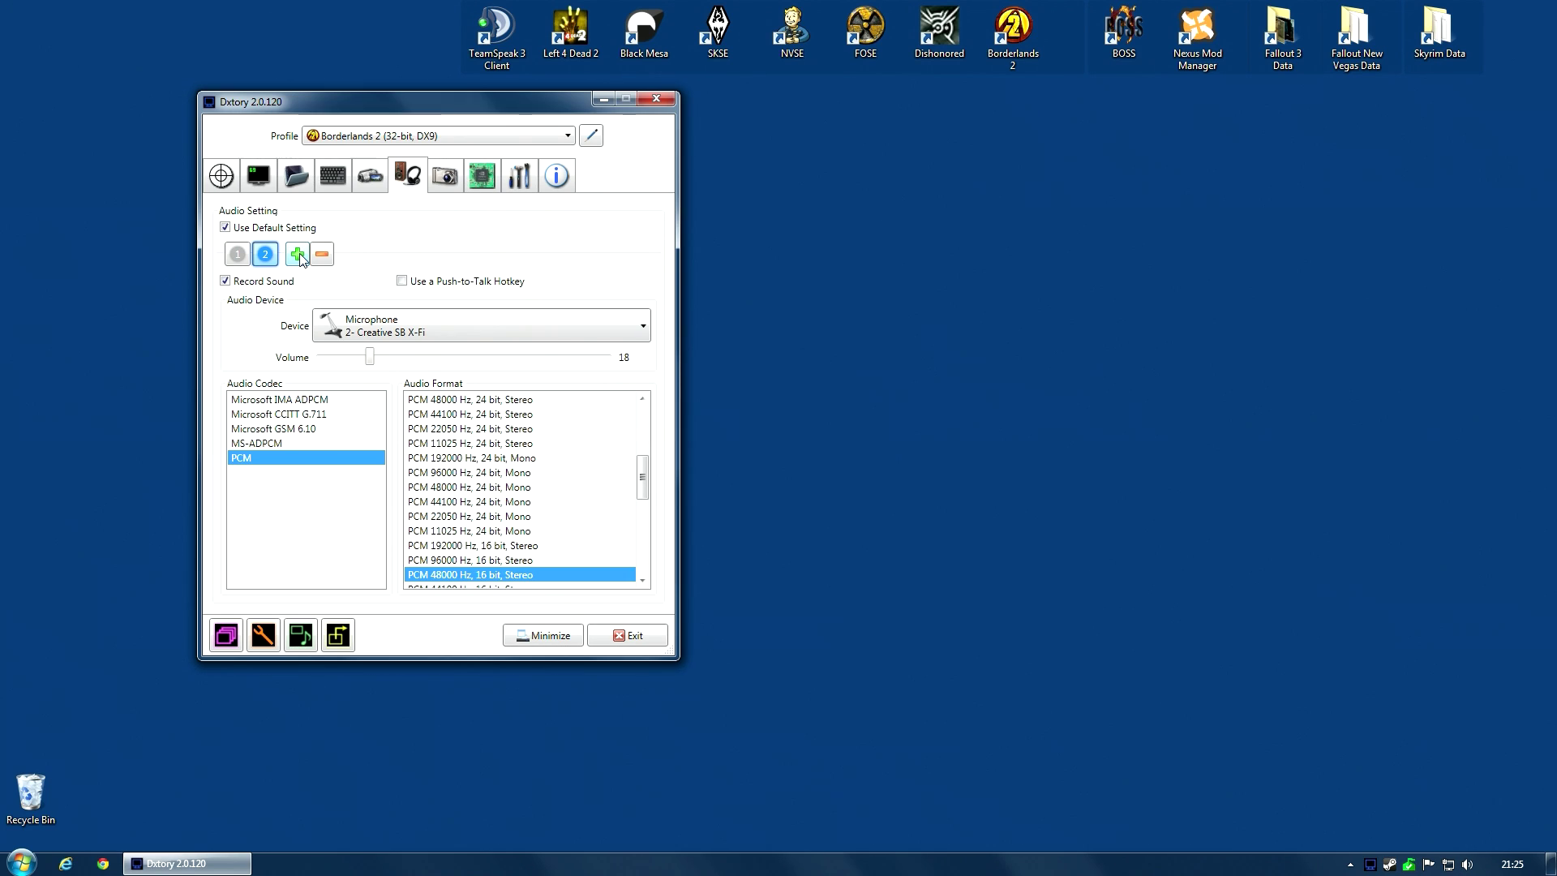
{"action": "left_click", "coordinate": [235, 256]}
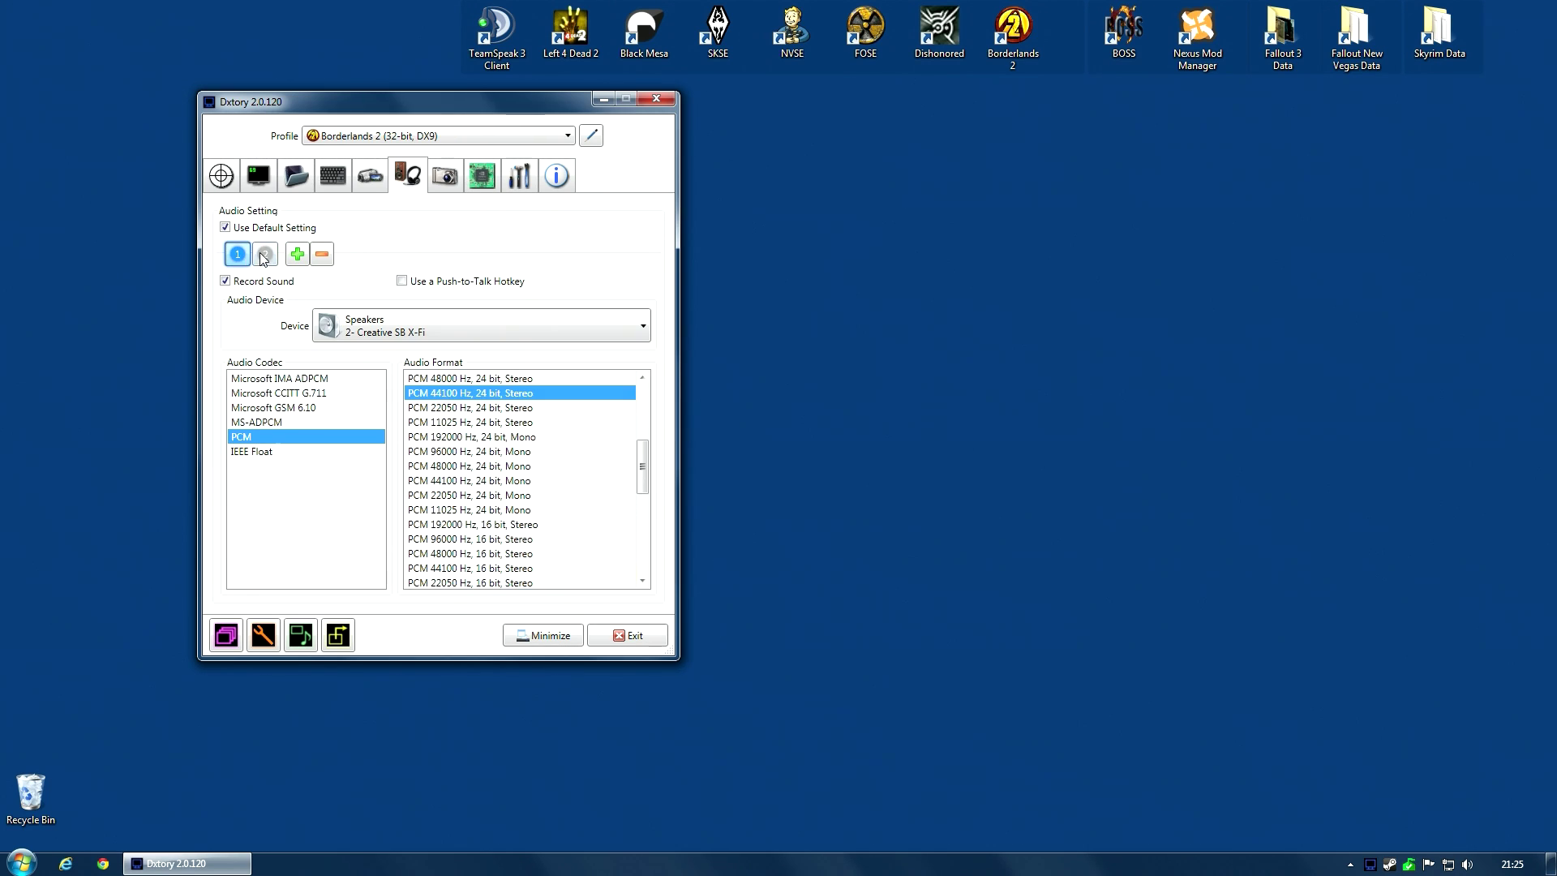
{"action": "left_click", "coordinate": [270, 260]}
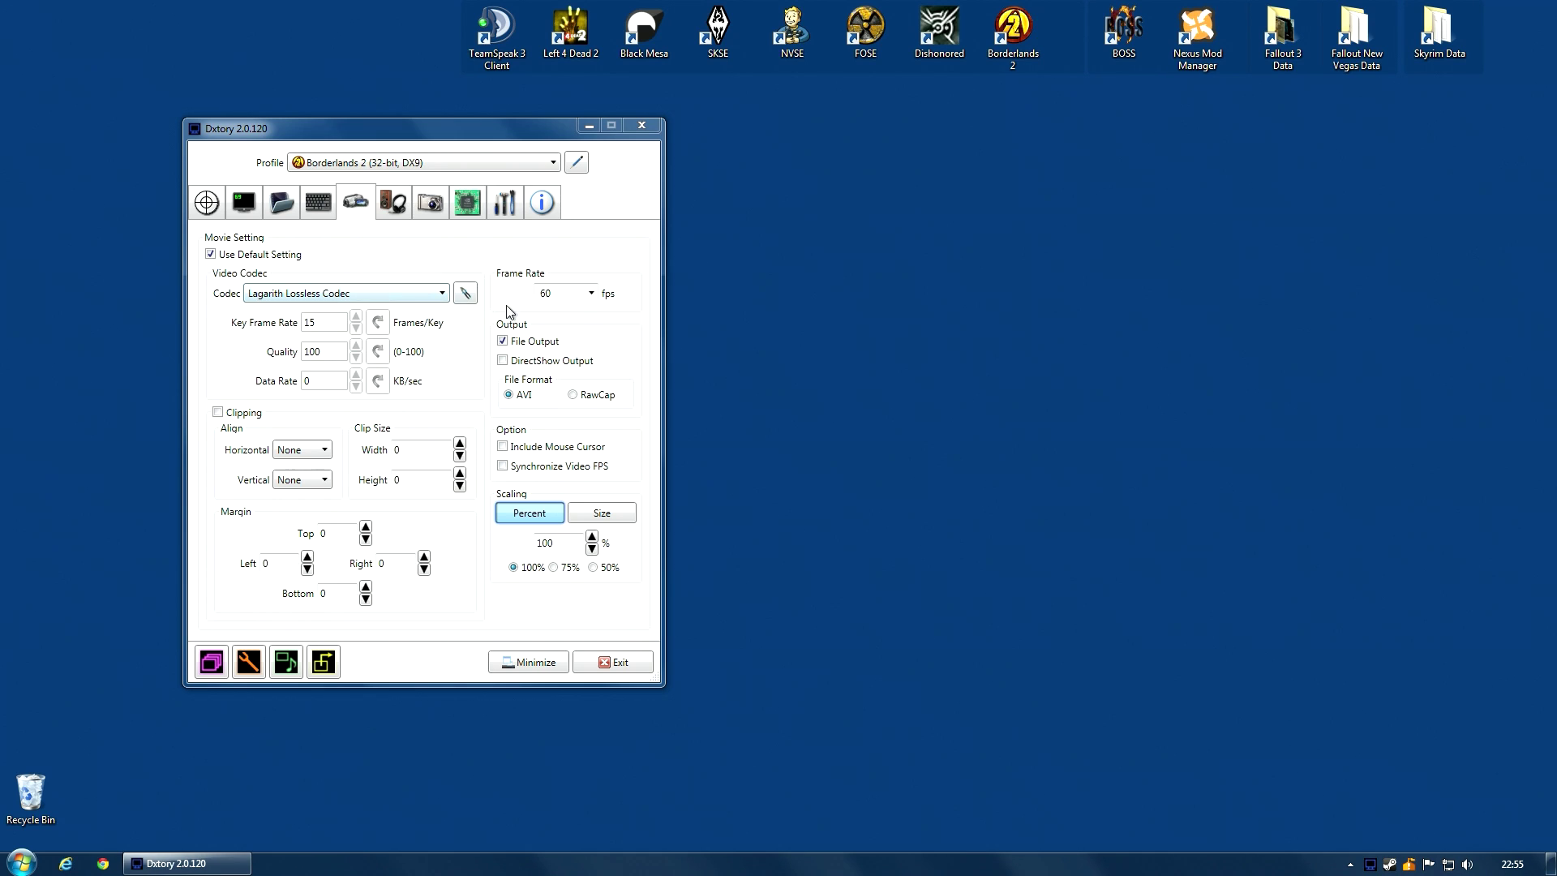
Review the Lagarith codec's configuration options, including the mode and multithreading, and accept them as they are.
{"action": "left_click", "coordinate": [465, 295]}
{"action": "left_click_drag", "start_coordinate": [324, 151], "coordinate": [297, 226]}
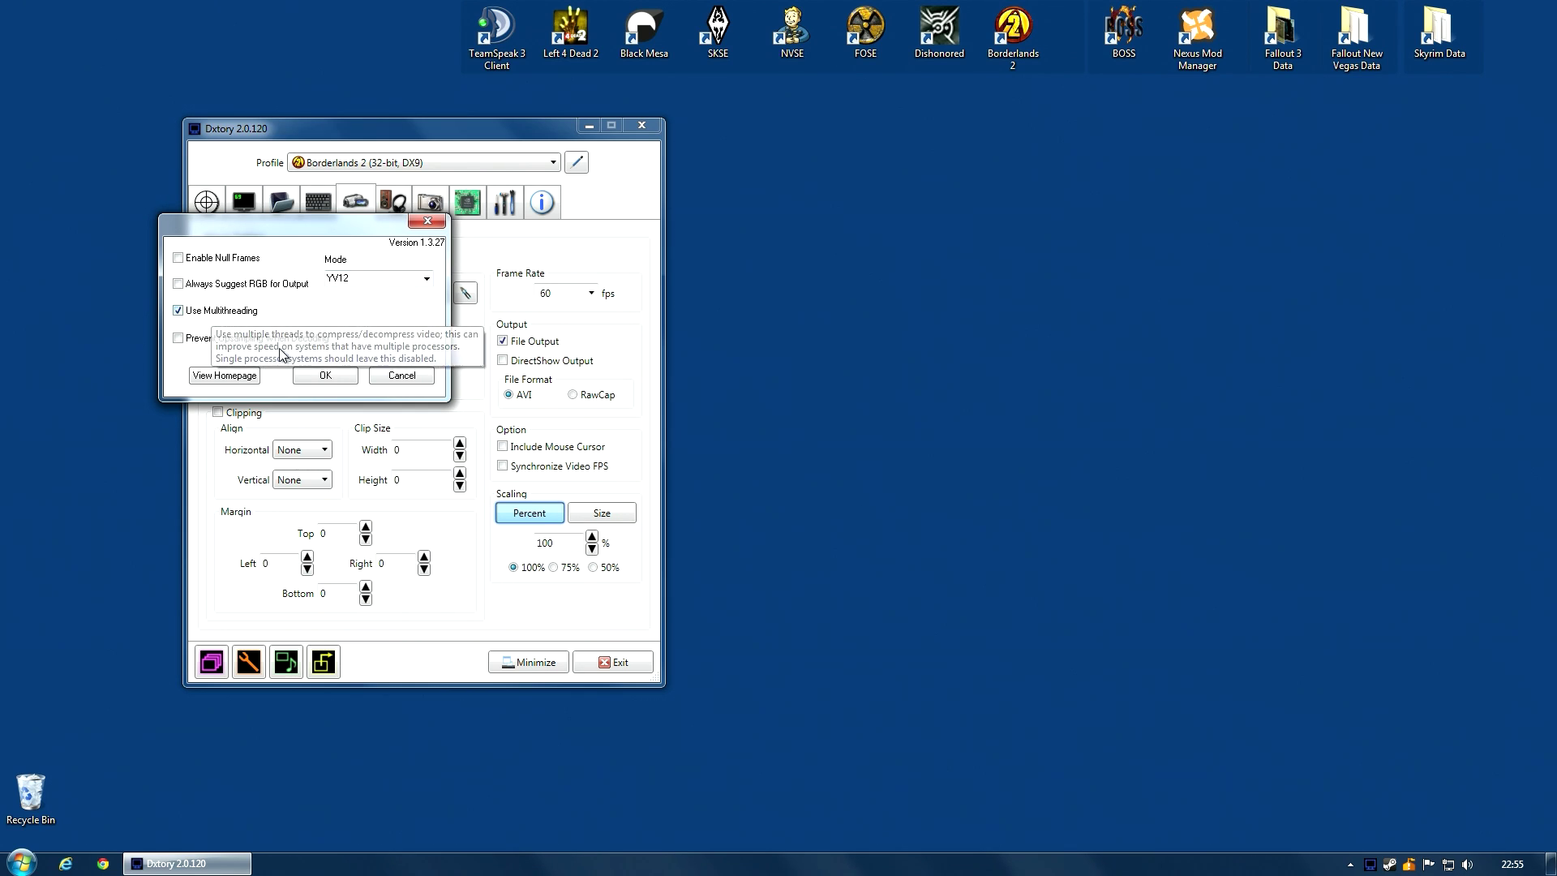
{"action": "left_click", "coordinate": [334, 375]}
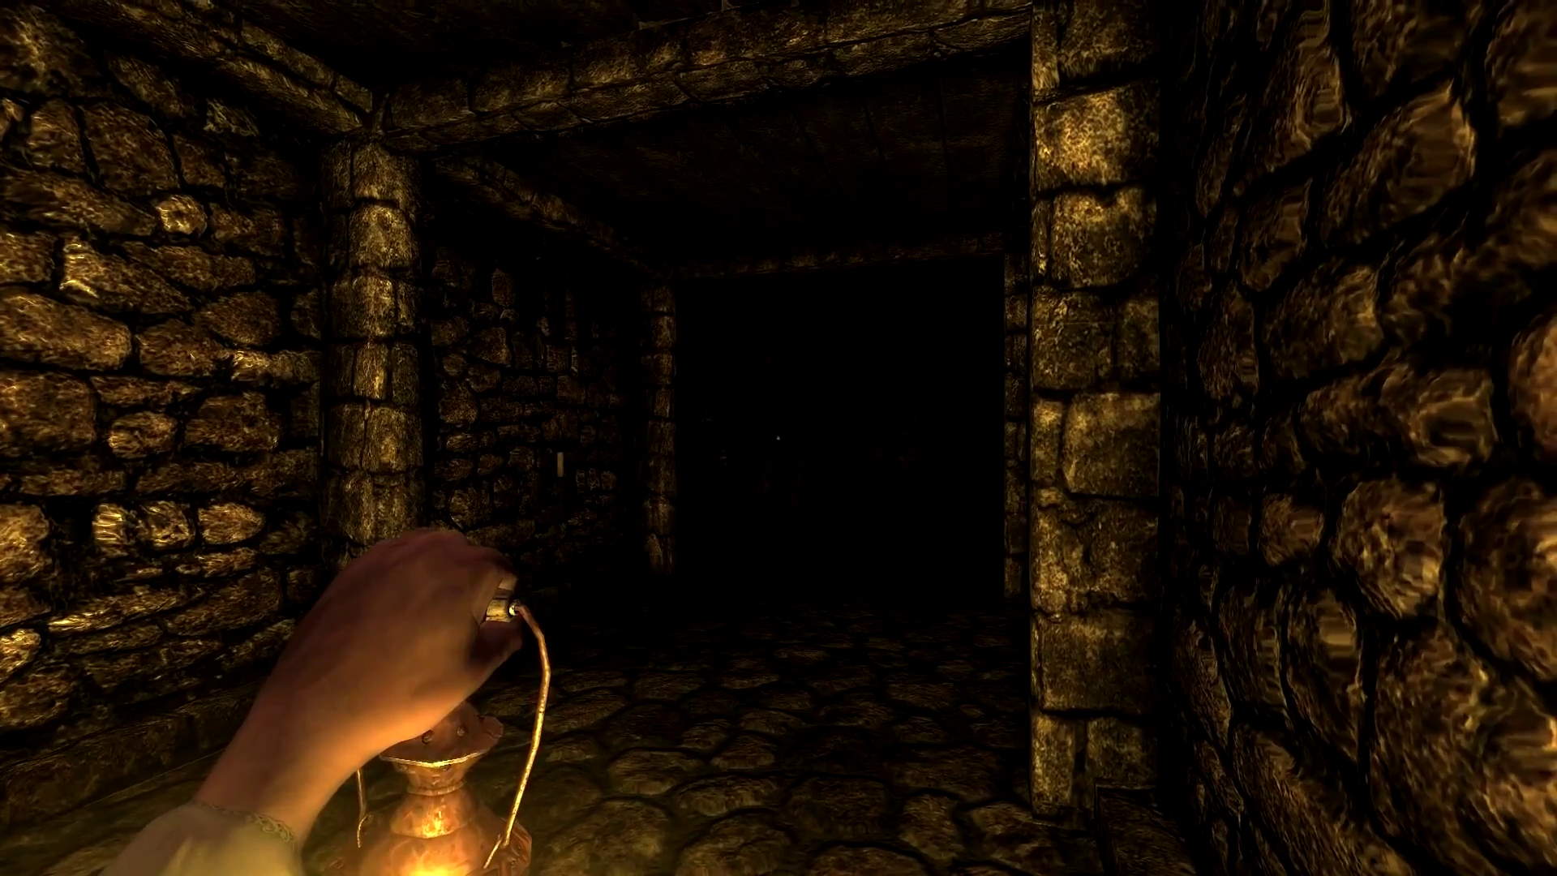
{"action": "key", "text": "Tab"}
{"action": "mouse_move", "coordinate": [349, 515]}
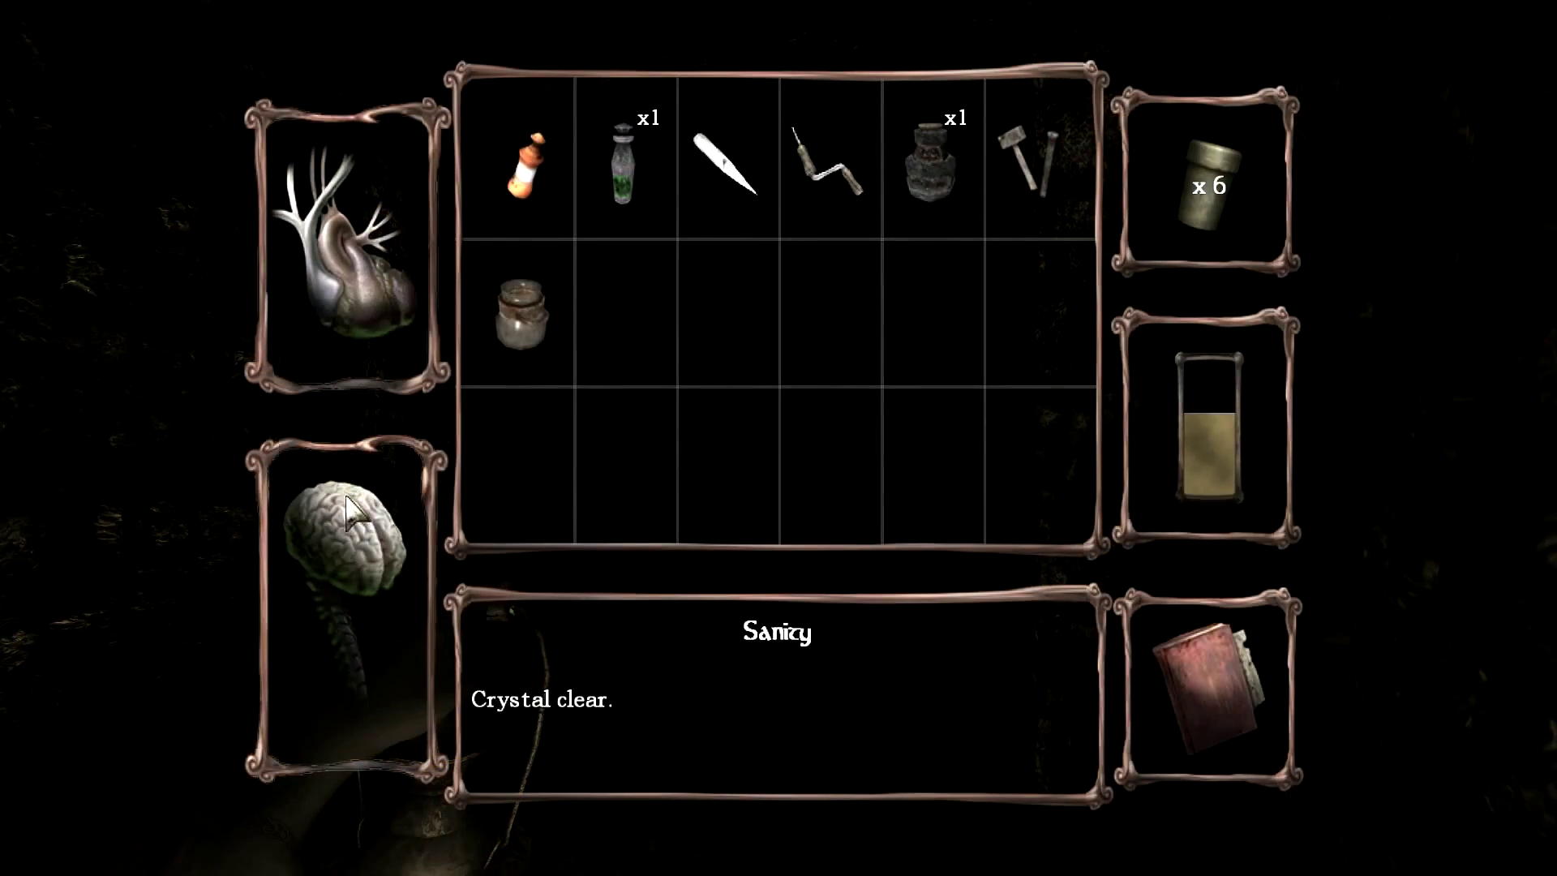
{"action": "key", "text": "Tab"}
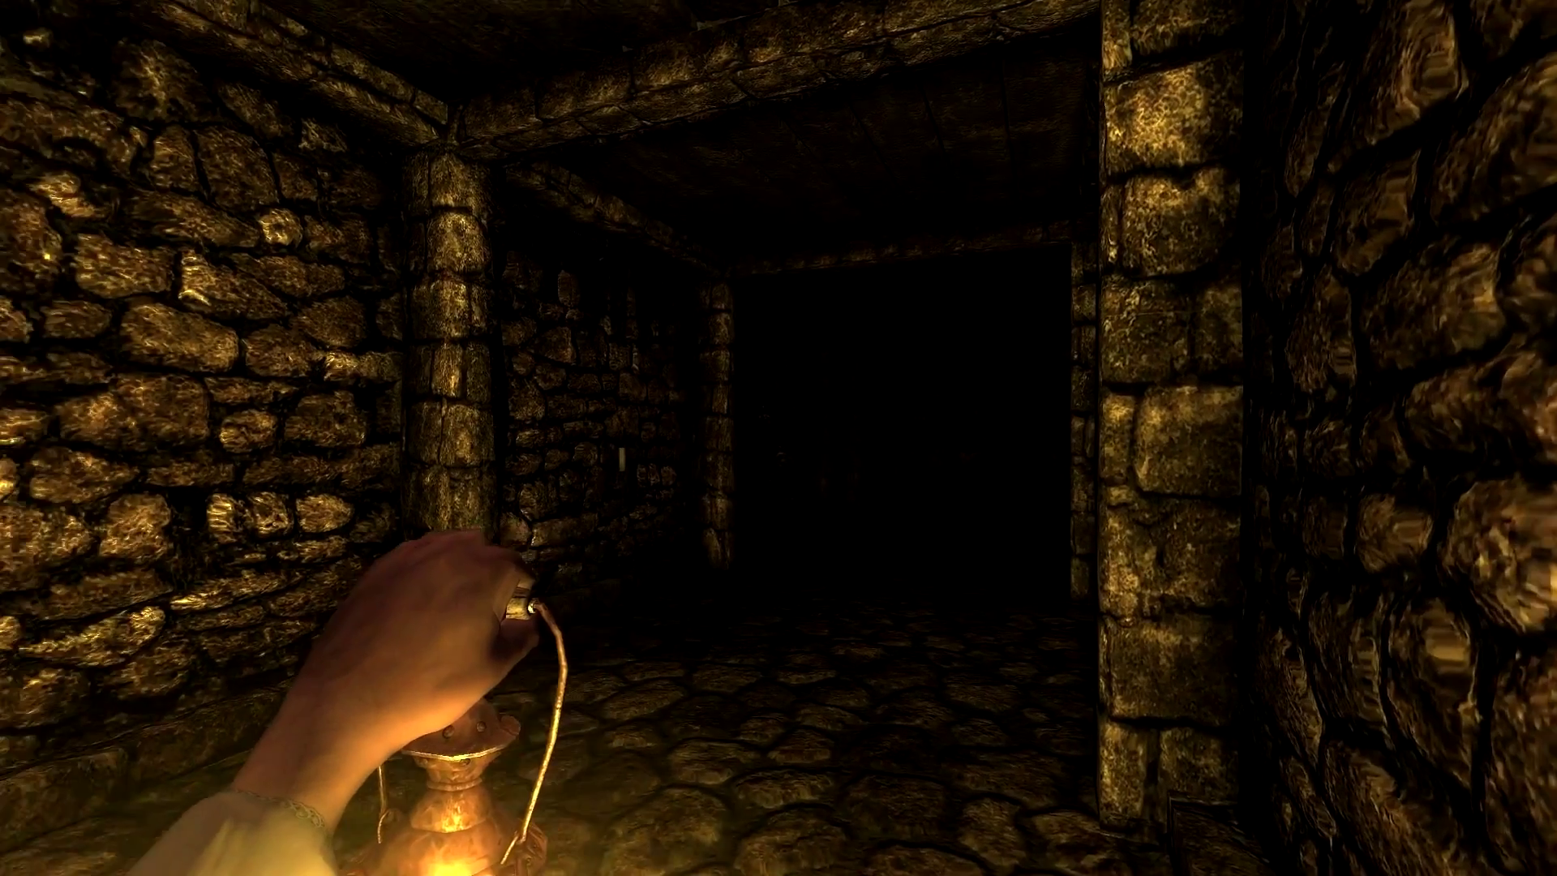
{"action": "key", "text": "w"}
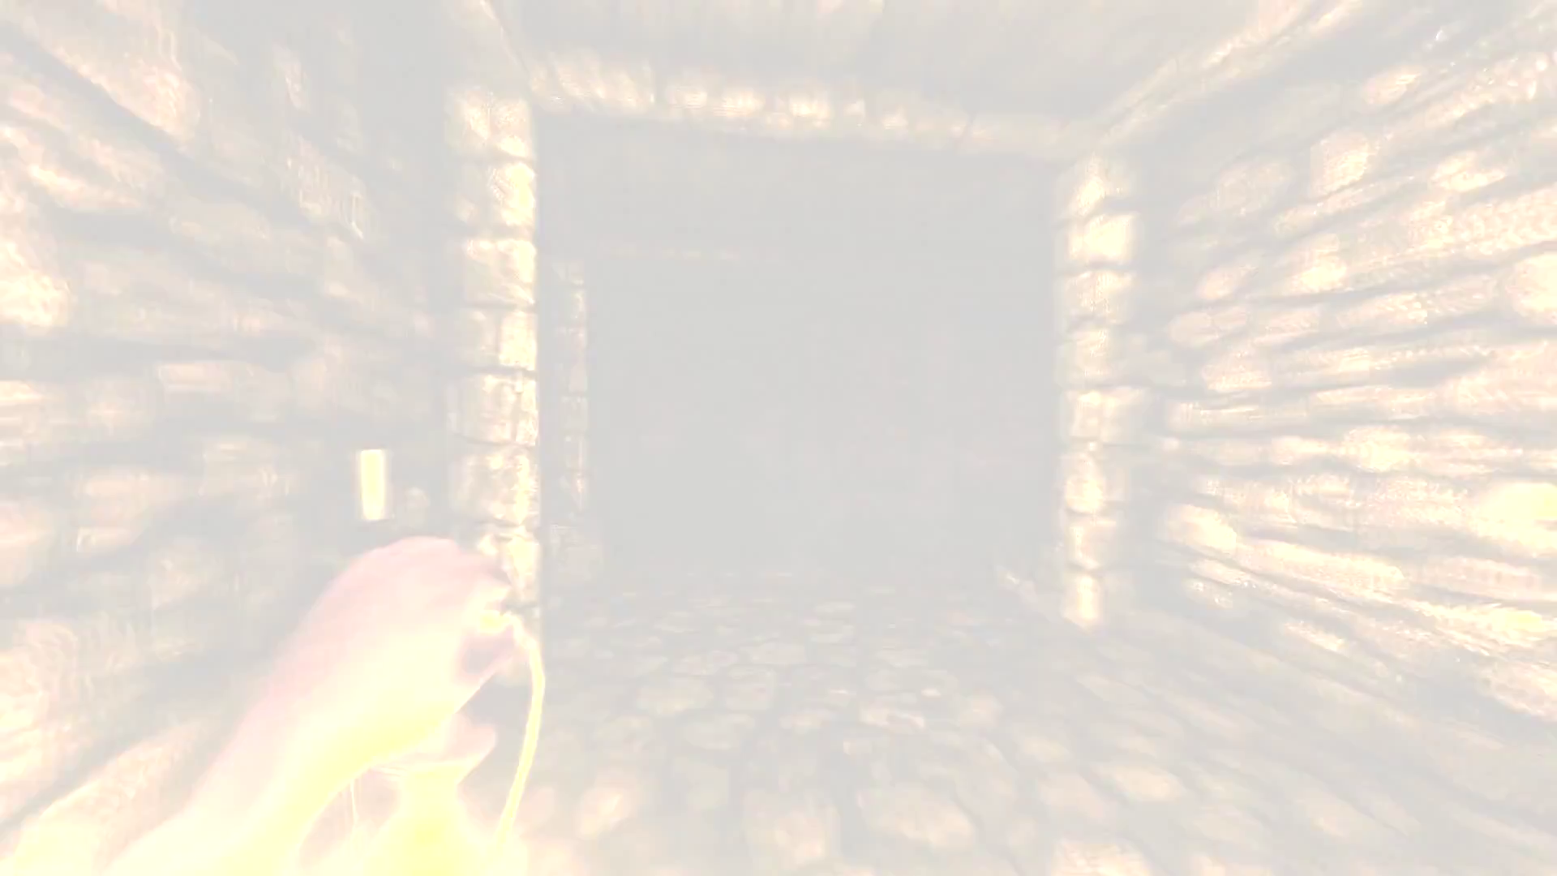
{"action": "key", "text": "w"}
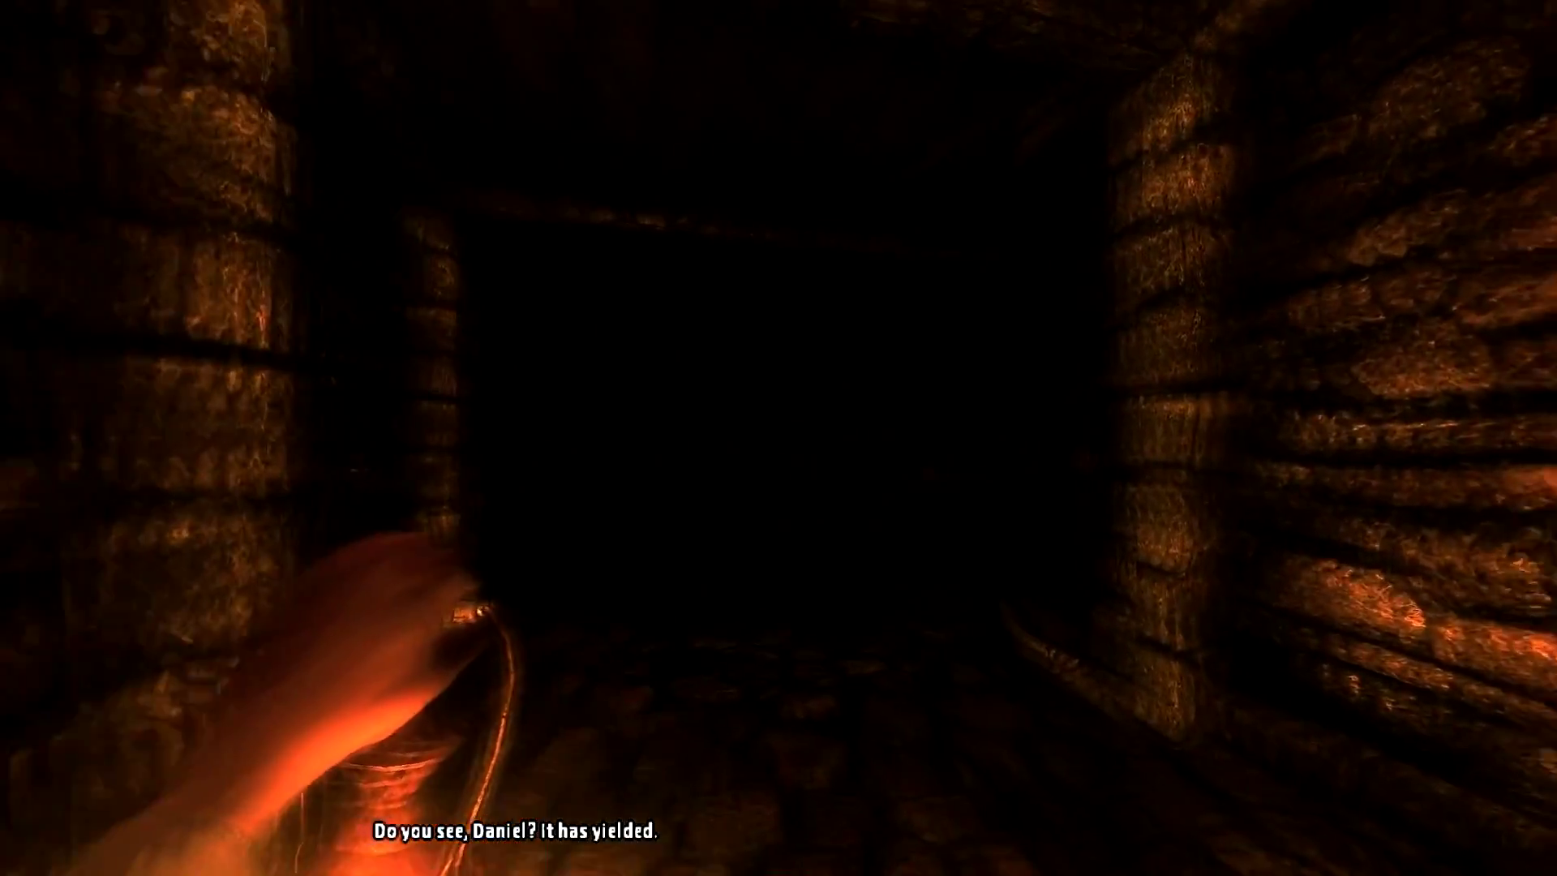
{"action": "key", "text": "w"}
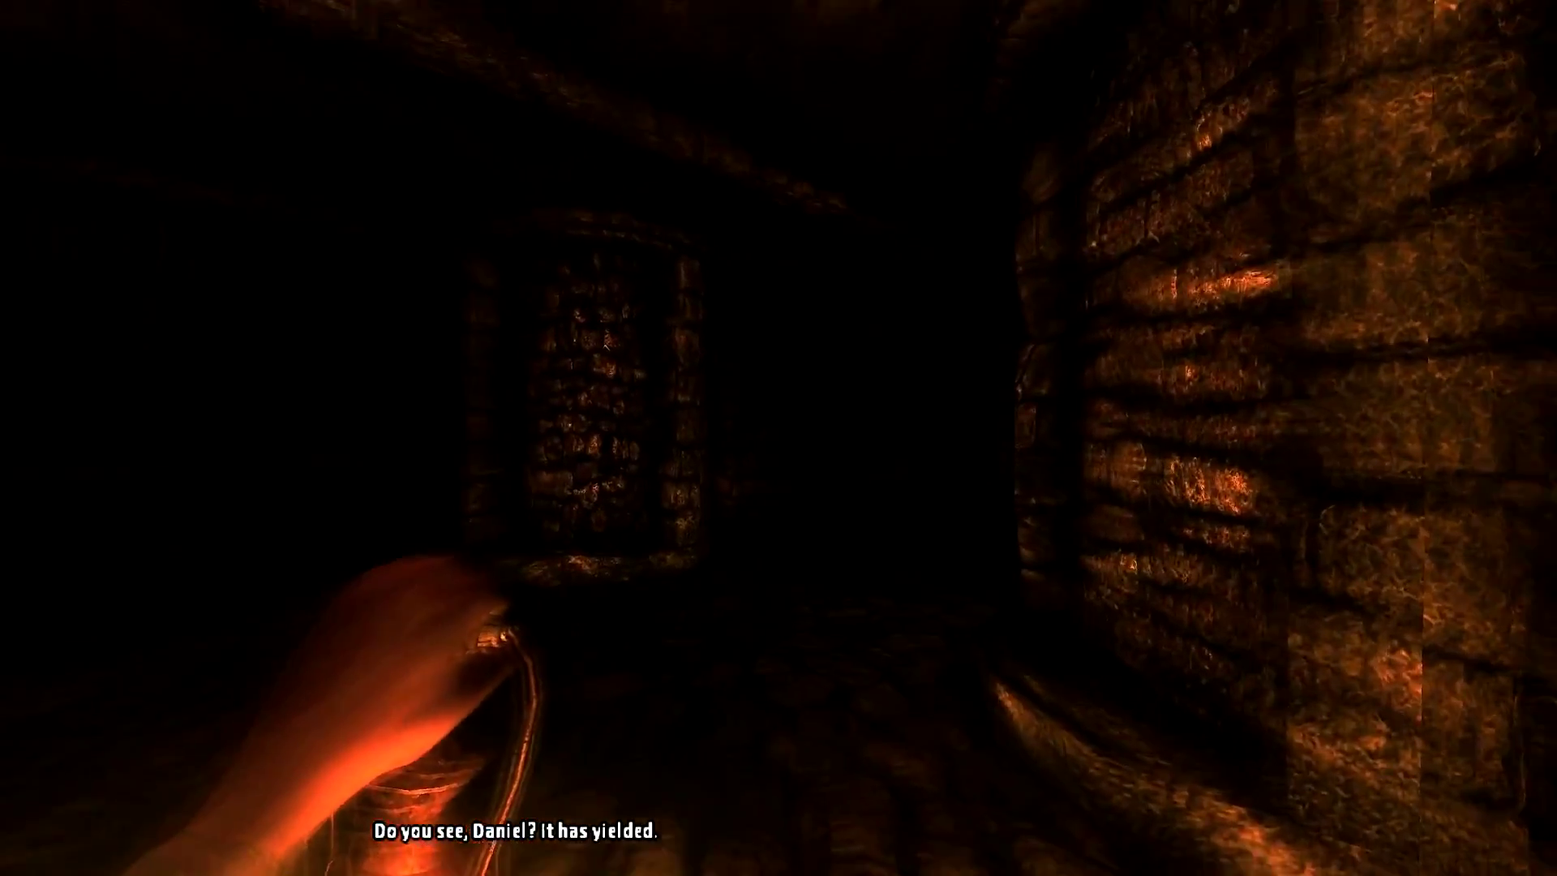
{"action": "key", "text": "w"}
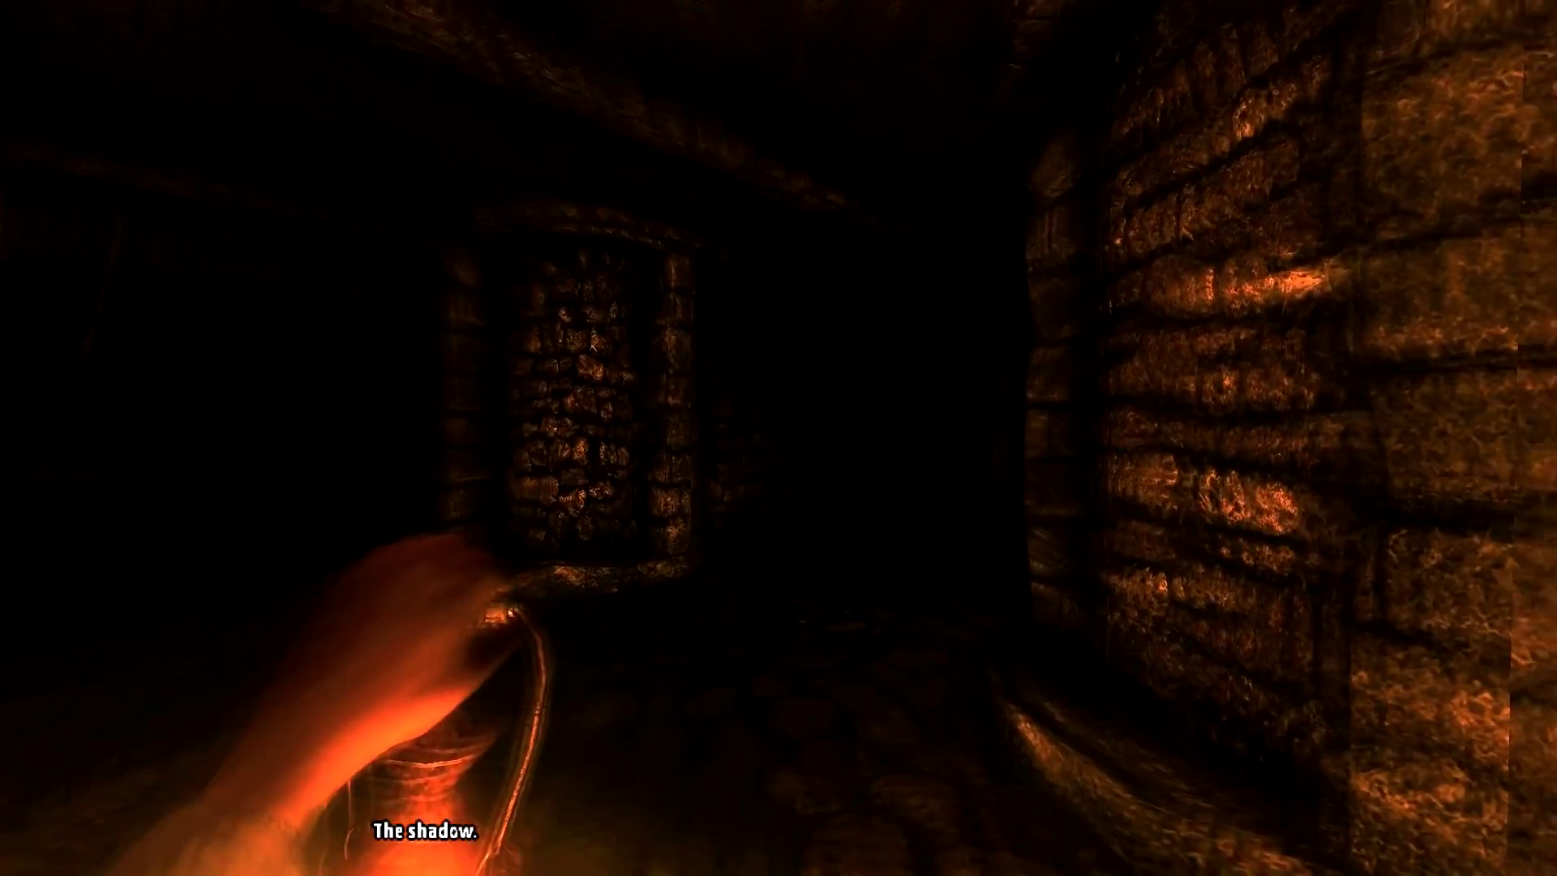
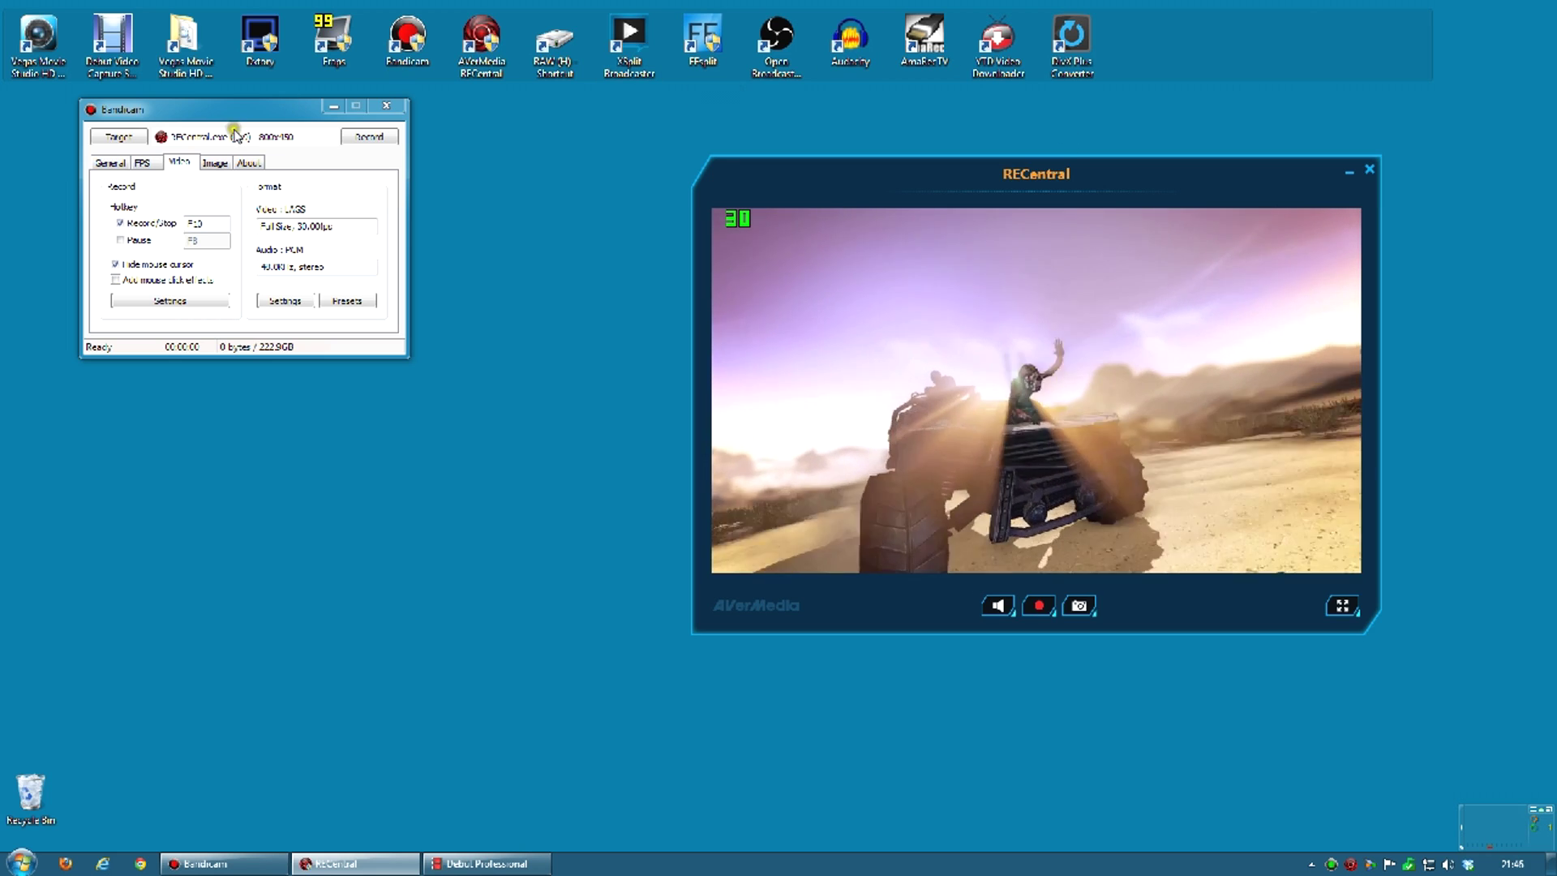
In Bandicam, review the primary and secondary sound devices in the video record settings and accept them.
{"action": "left_click", "coordinate": [217, 109]}
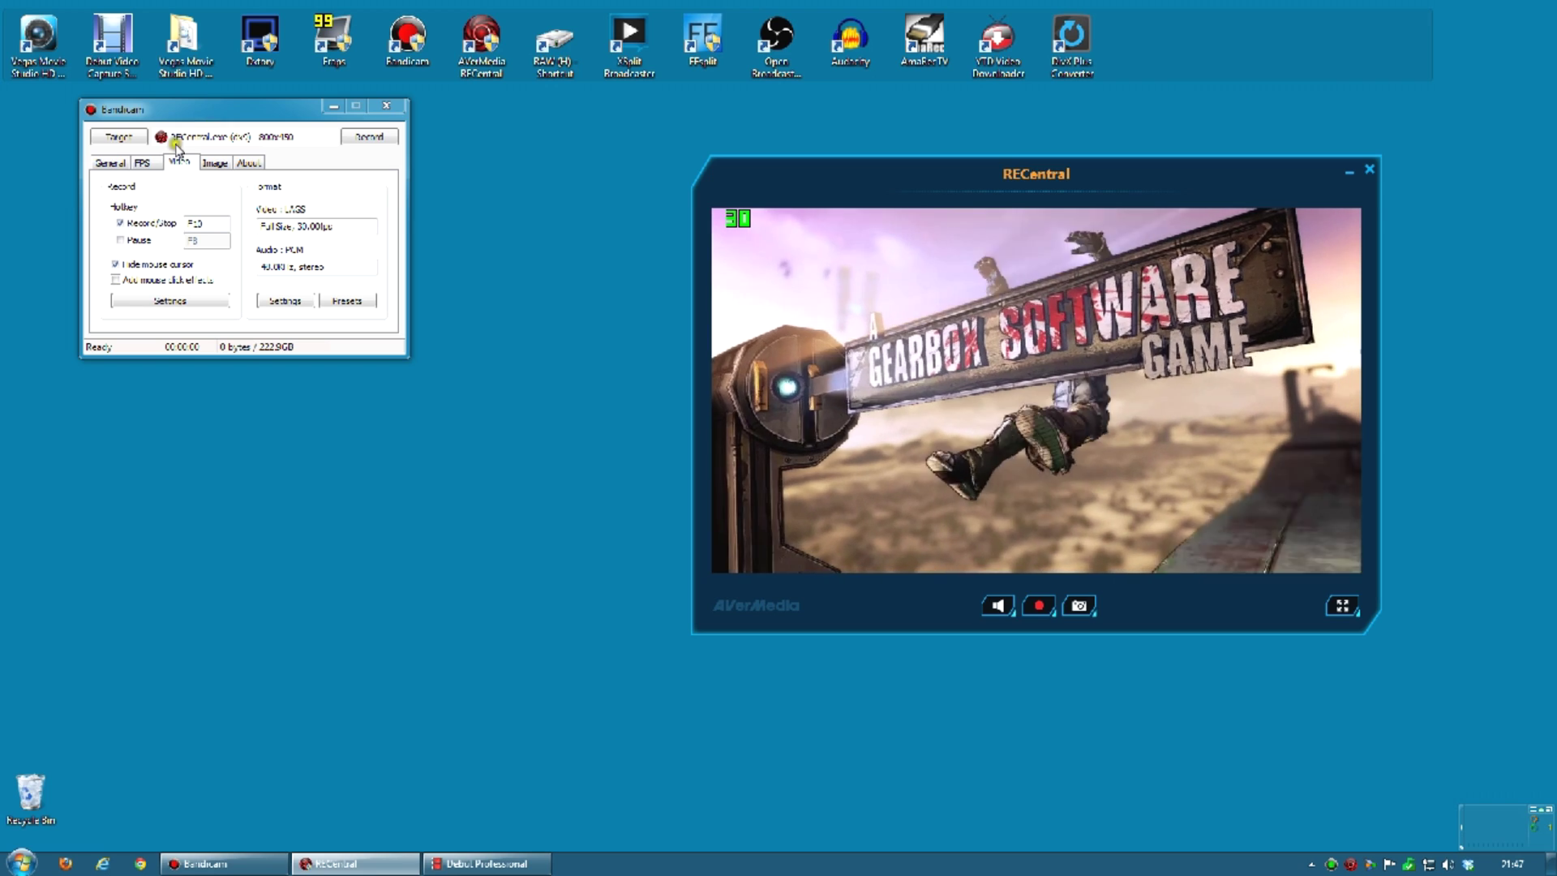
{"action": "left_click", "coordinate": [172, 302]}
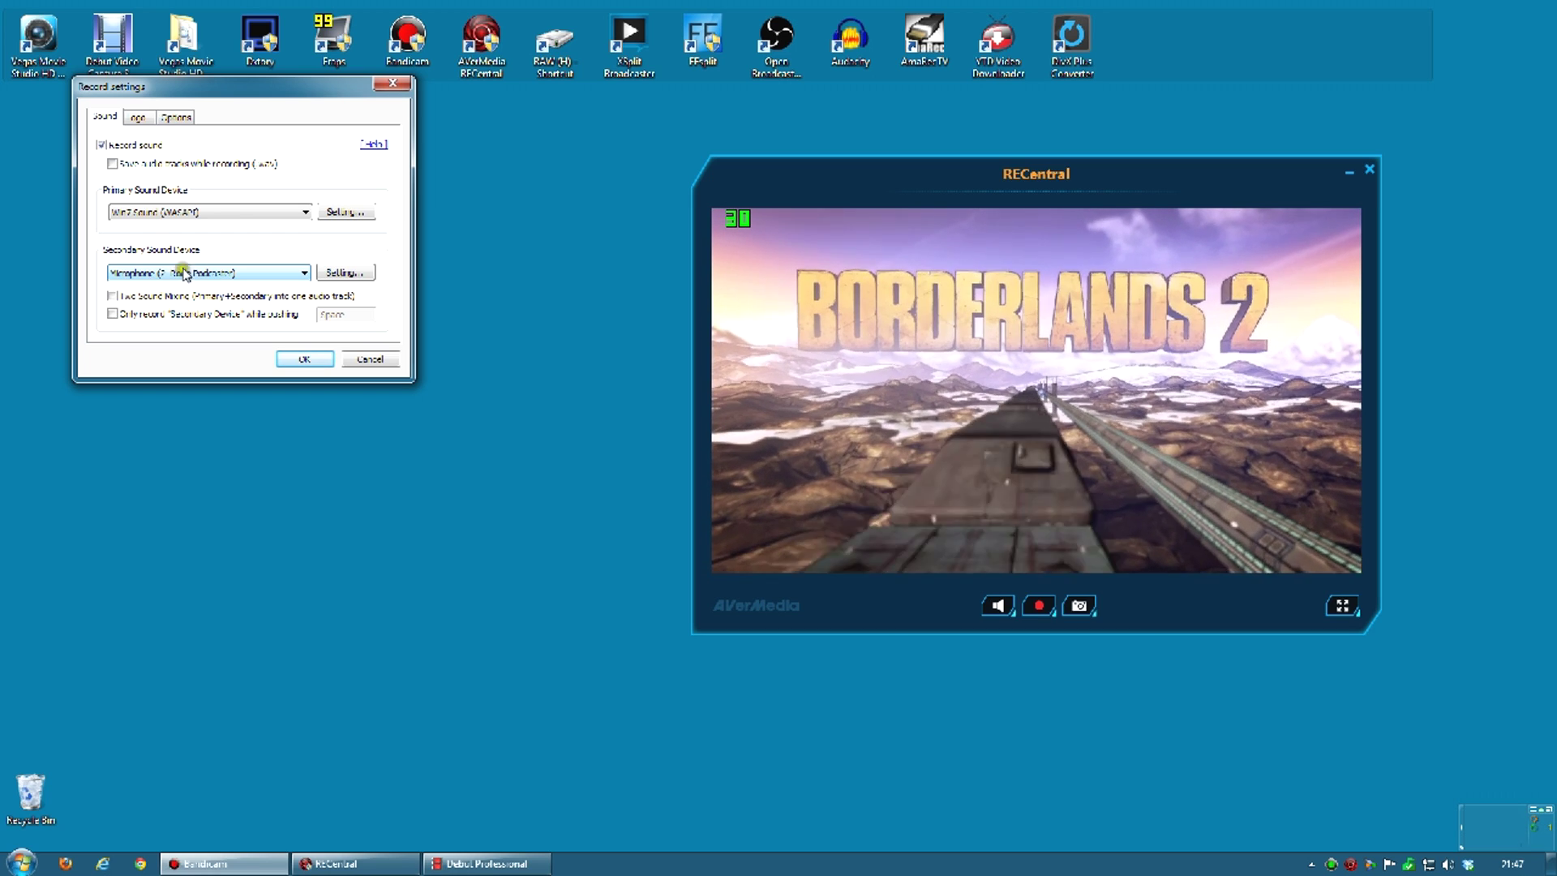
{"action": "left_click", "coordinate": [287, 354]}
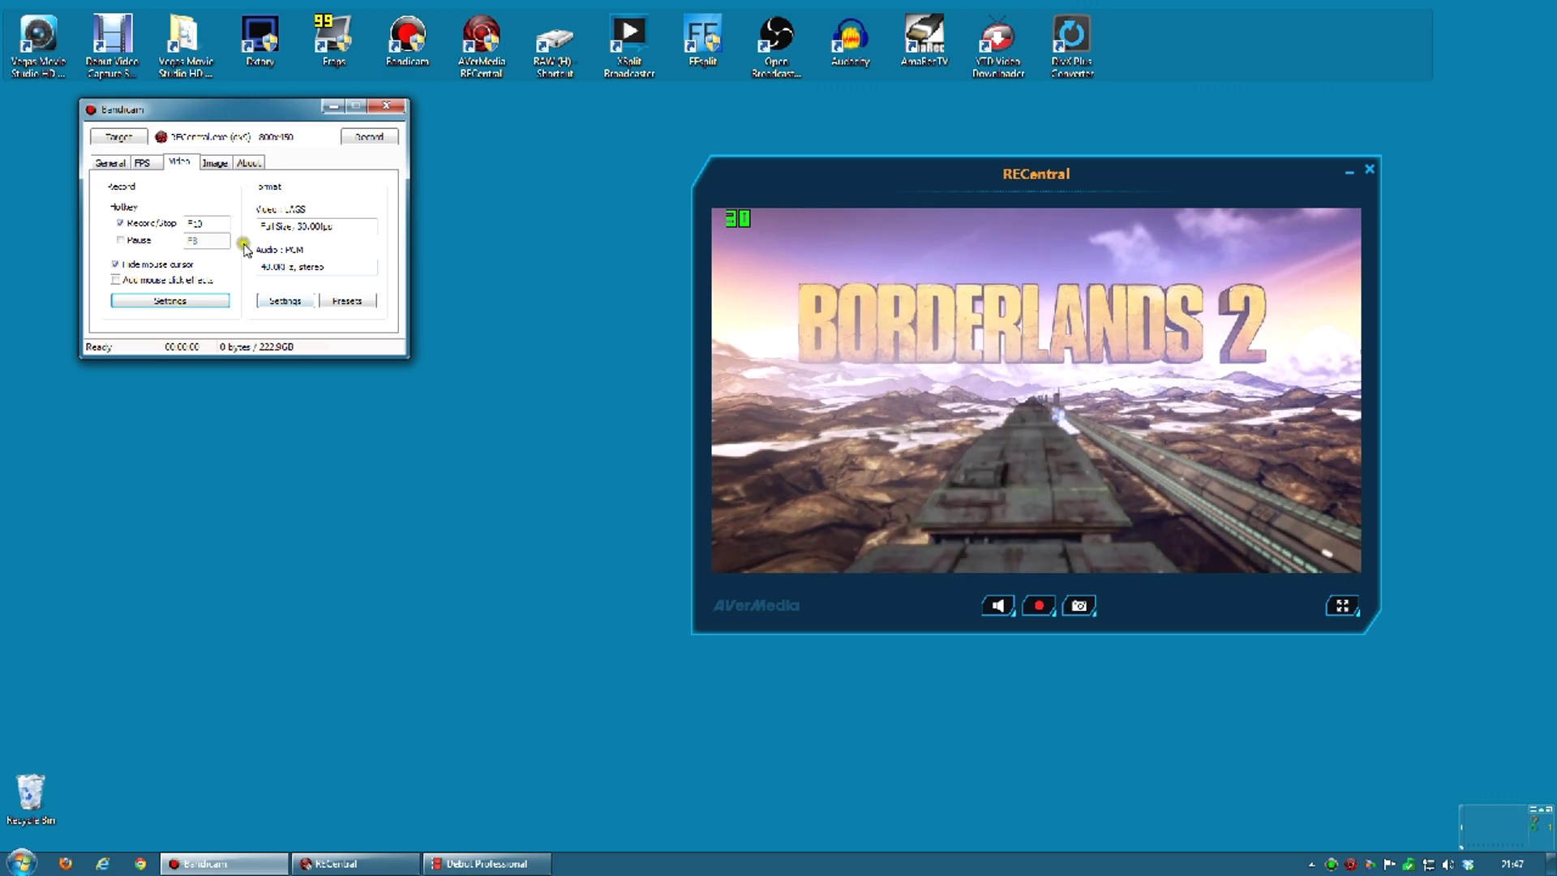
{"action": "left_click", "coordinate": [204, 108]}
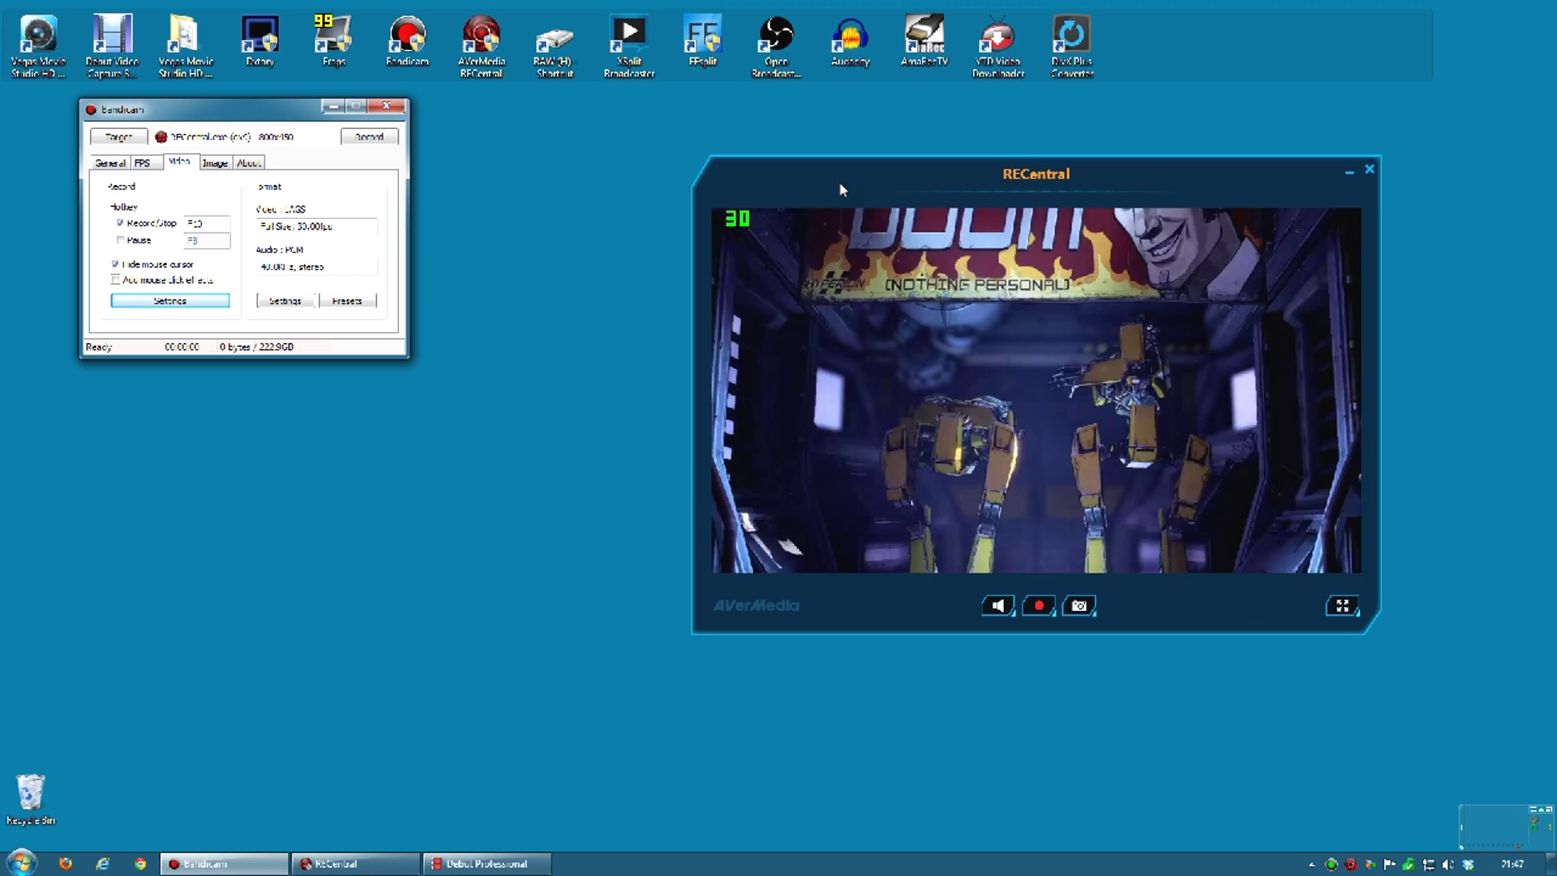
{"action": "left_click", "coordinate": [289, 116]}
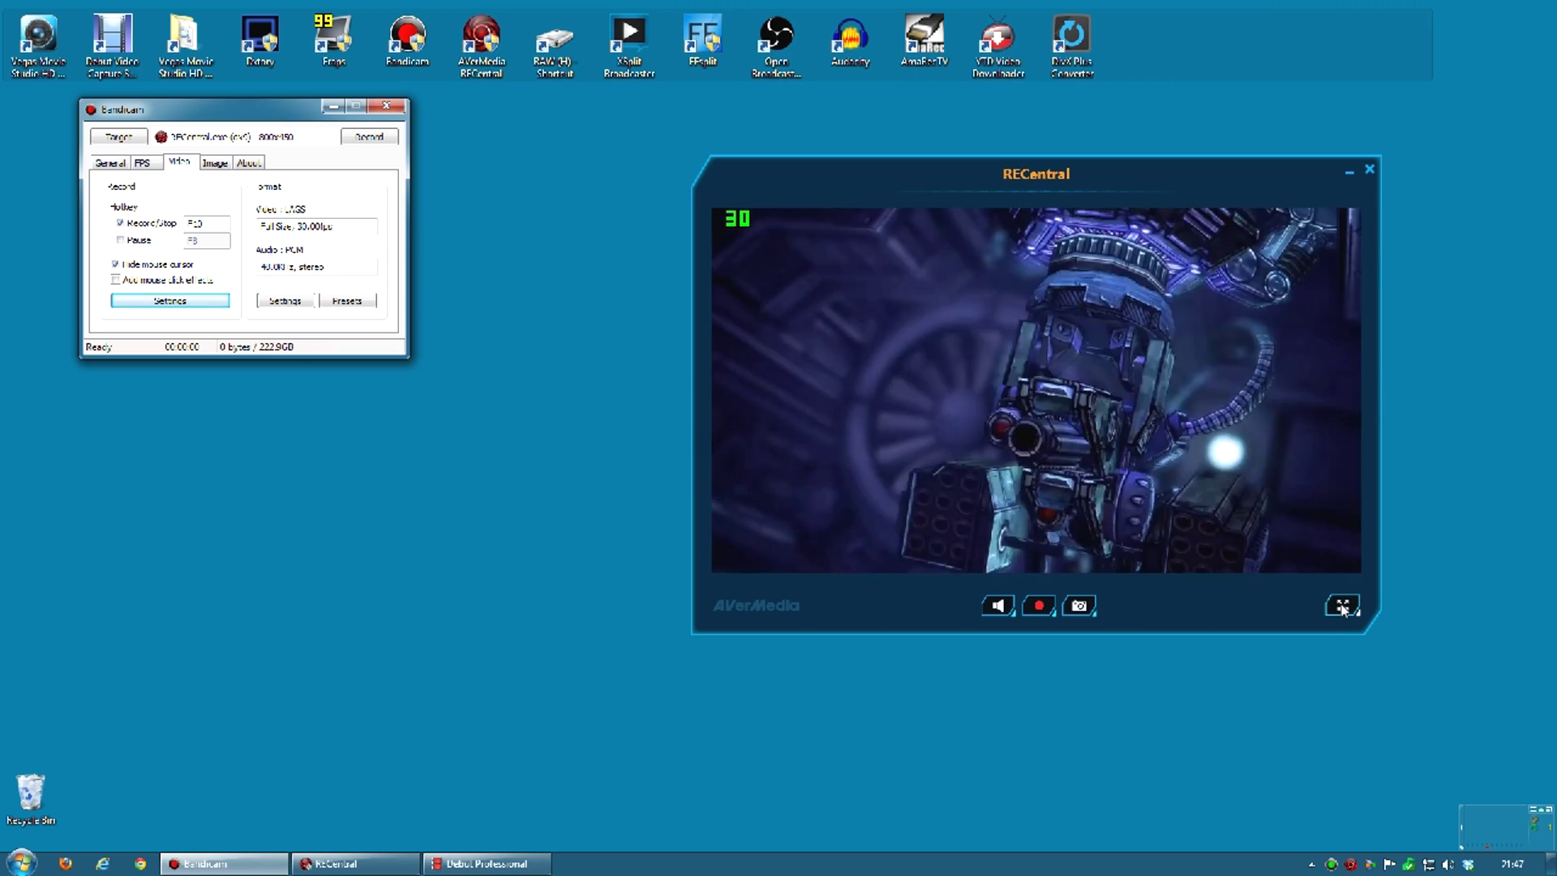
In RECentral, view the capture full screen, review the Pro mode settings for the default profile and reopen the preview.
{"action": "left_click", "coordinate": [1343, 606]}
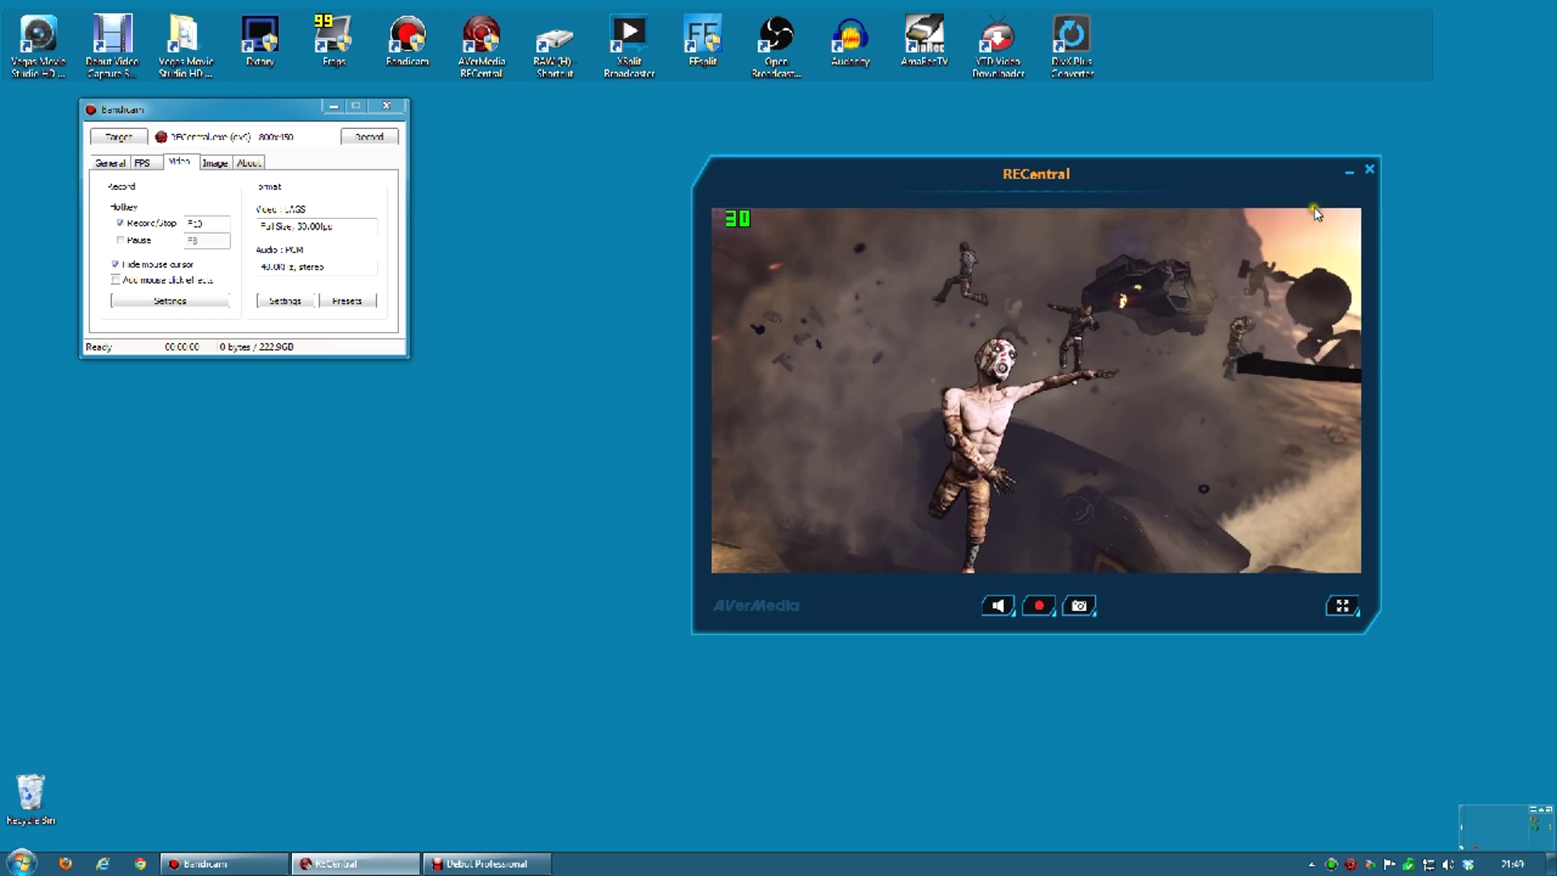
{"action": "left_click", "coordinate": [1367, 169]}
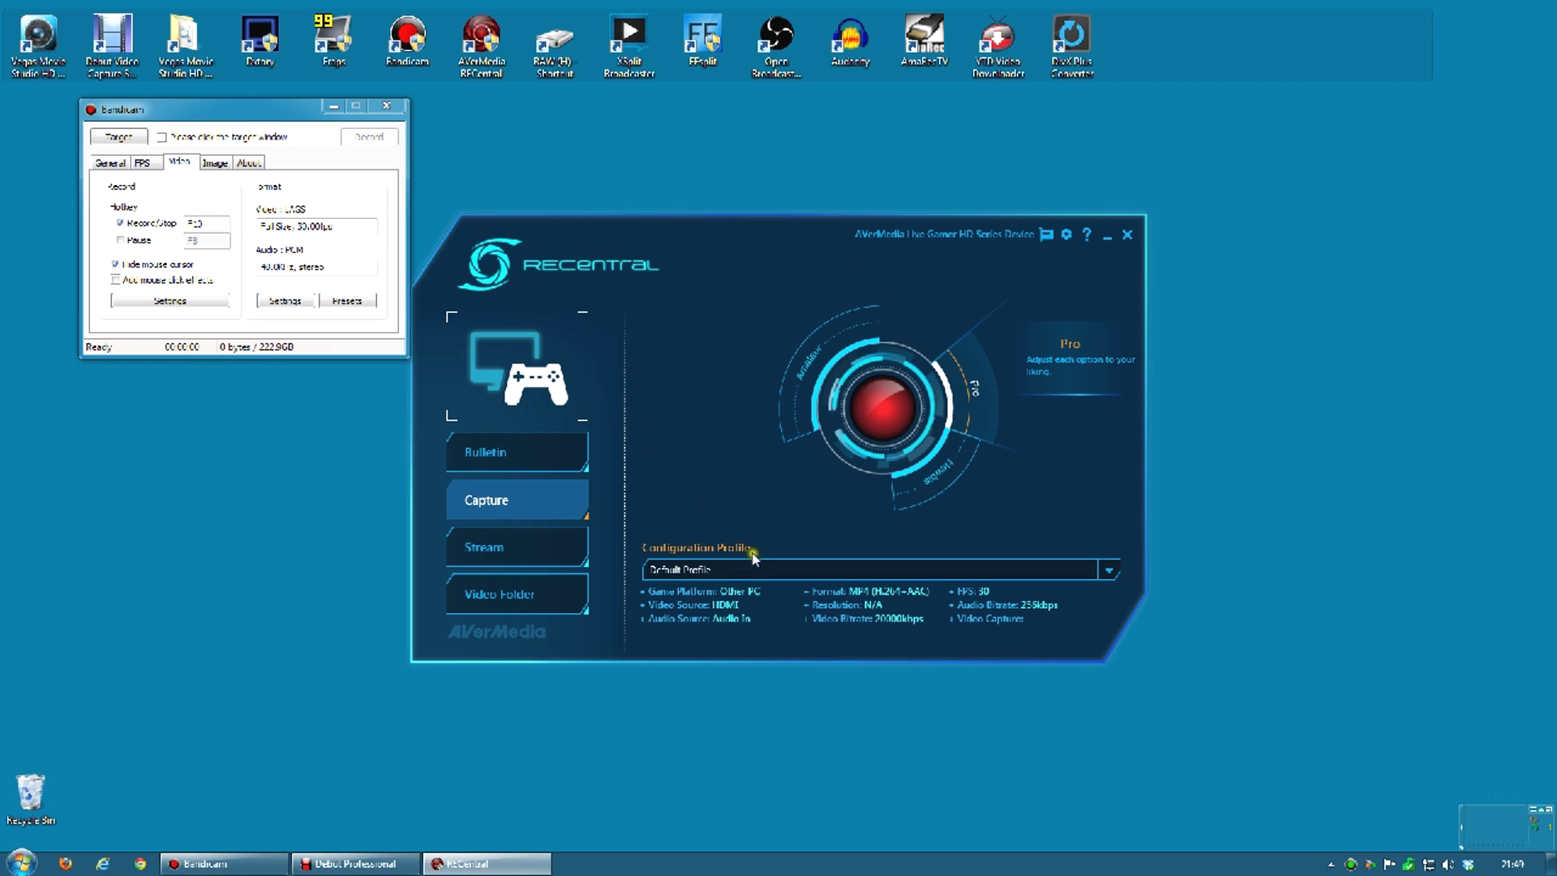
{"action": "left_click", "coordinate": [971, 390]}
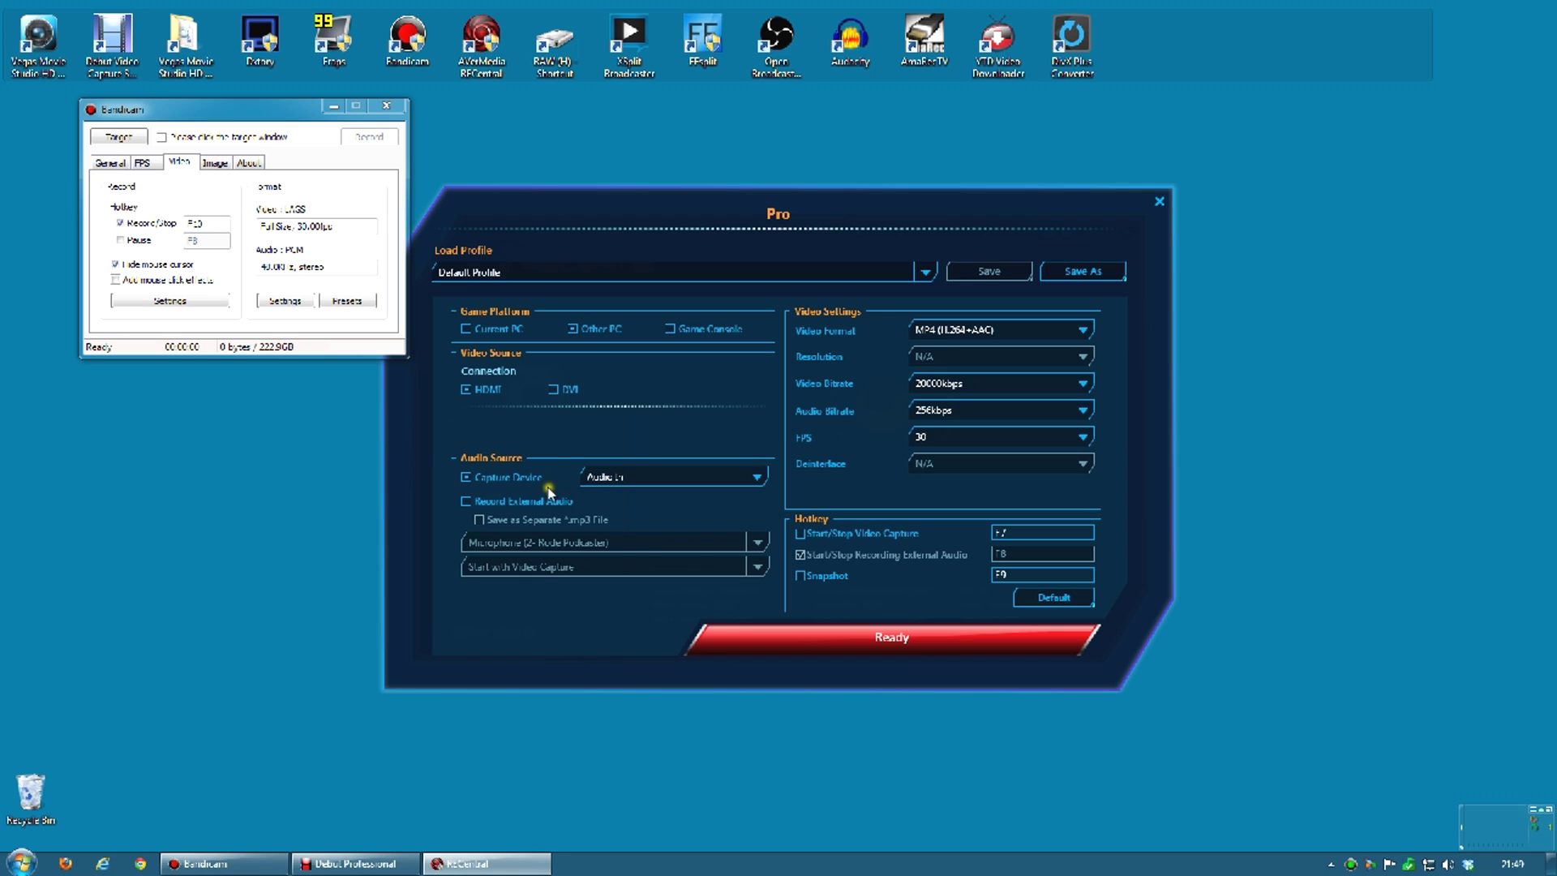
{"action": "left_click", "coordinate": [918, 642]}
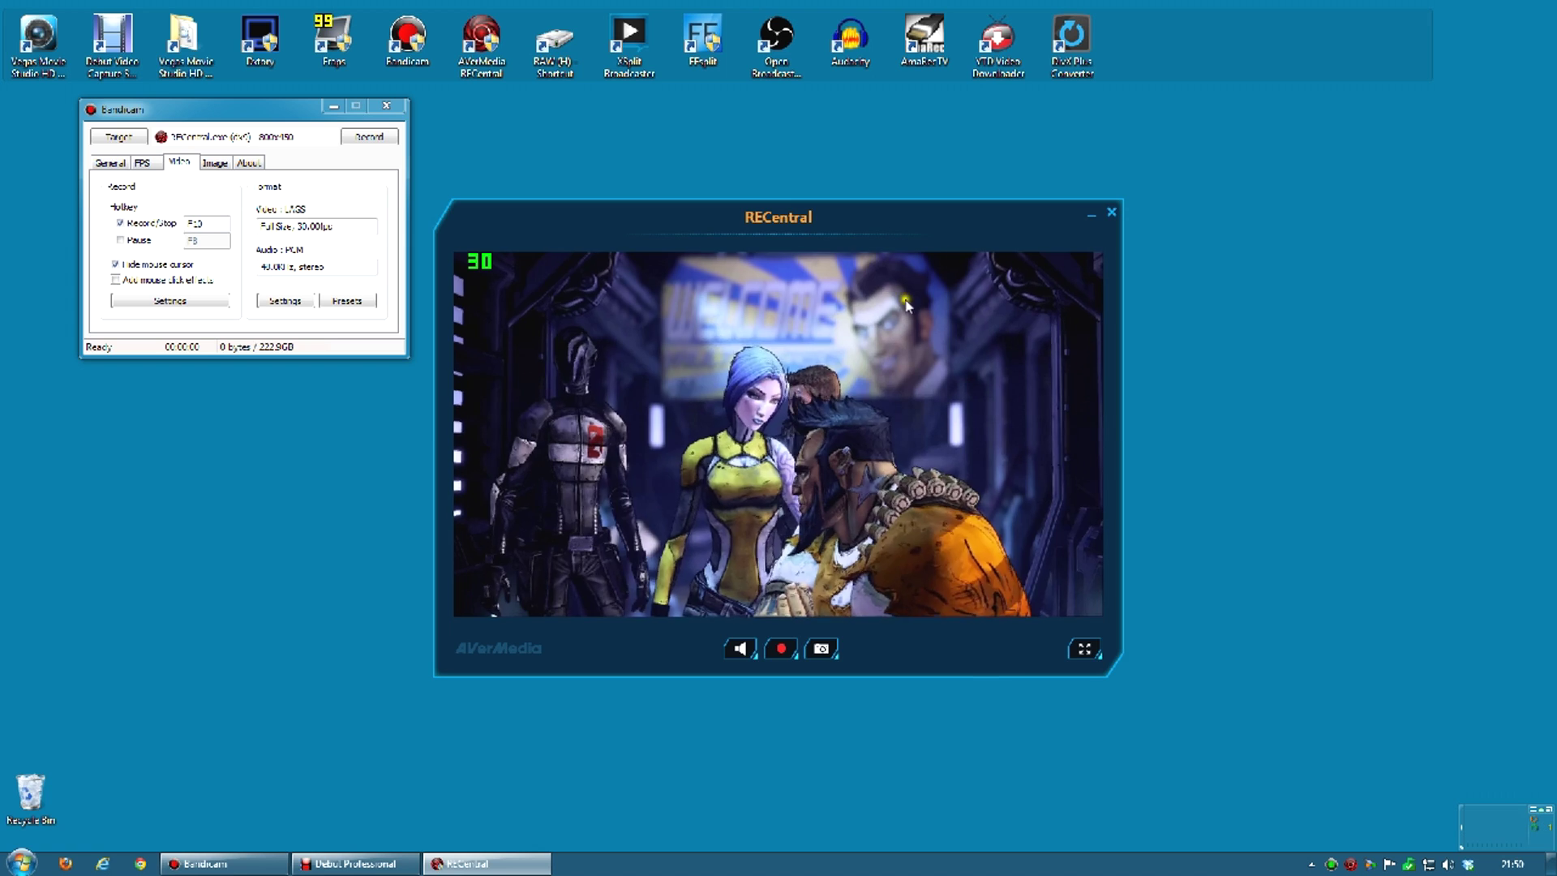
Examine the capture device's audio source choices in the Pro mode settings and return to the capture preview.
{"action": "left_click", "coordinate": [1109, 217]}
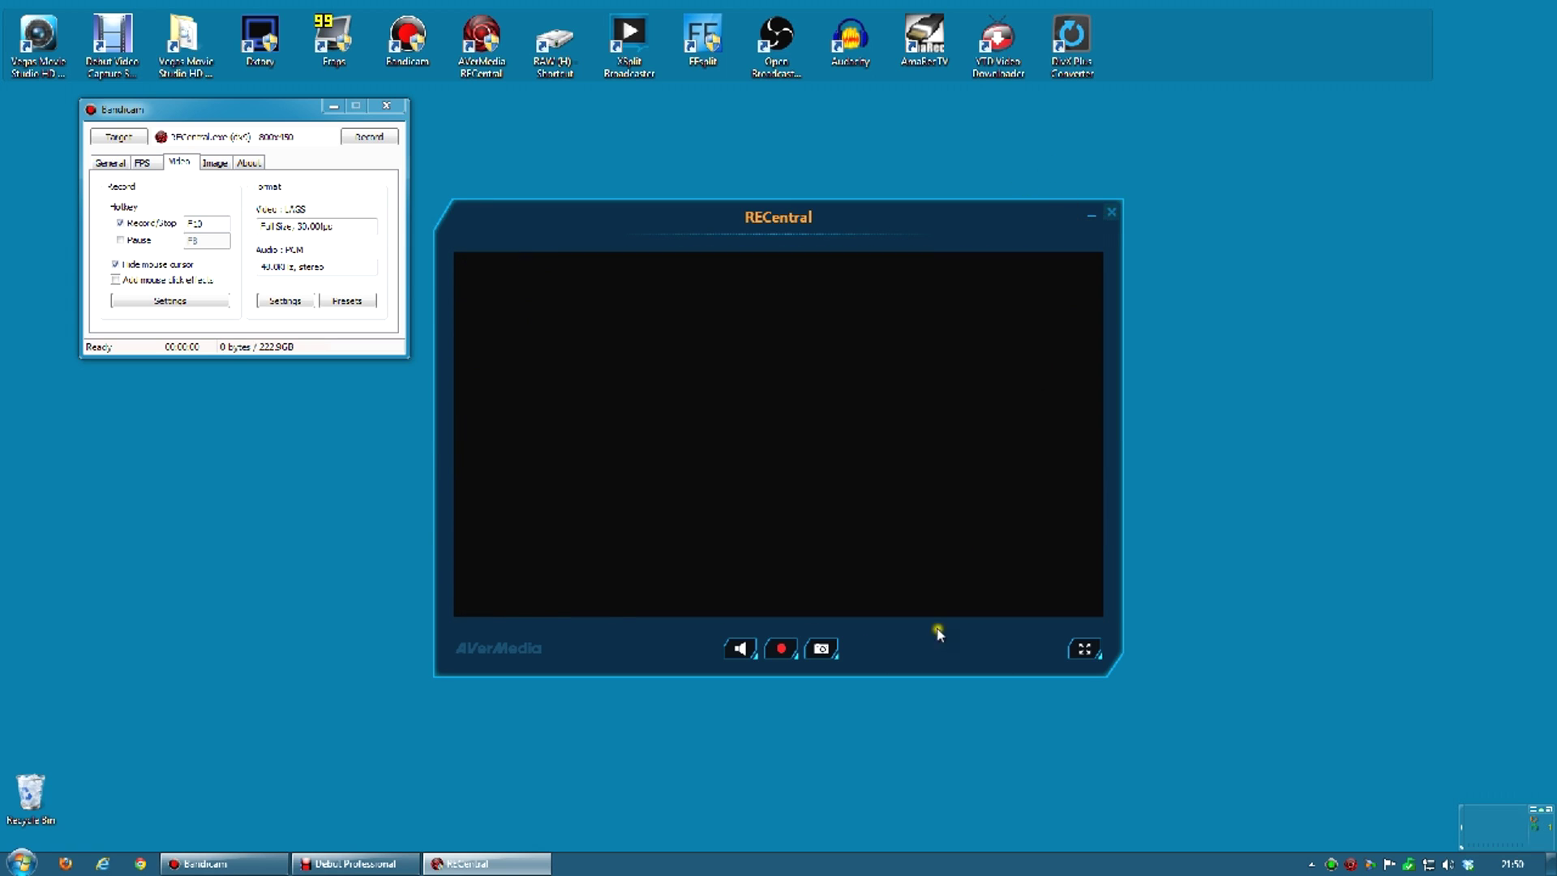
{"action": "left_click", "coordinate": [971, 389]}
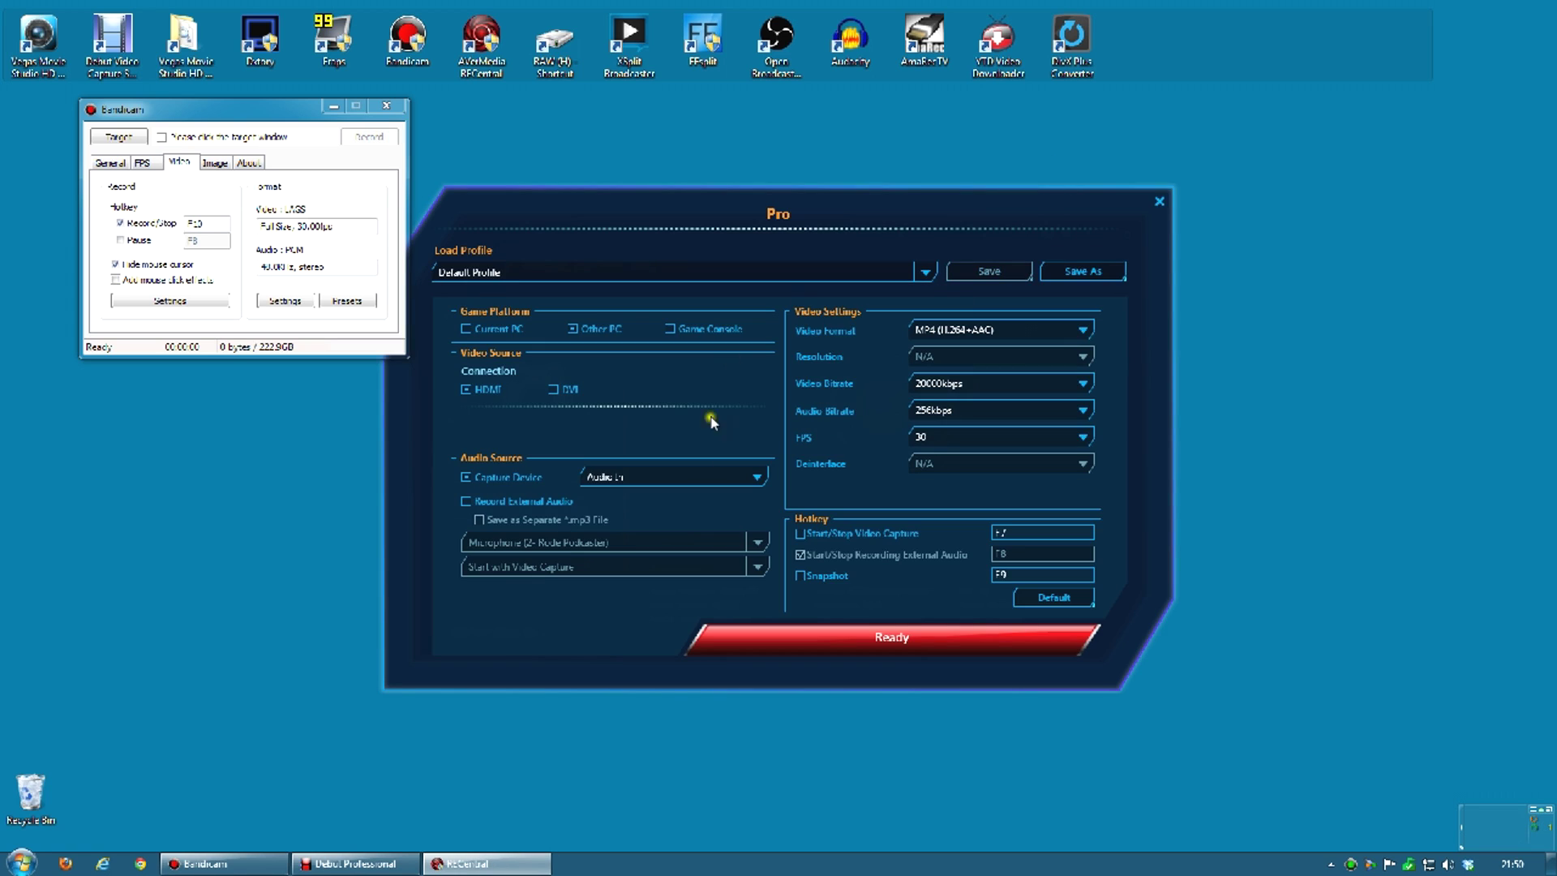
{"action": "left_click", "coordinate": [594, 476]}
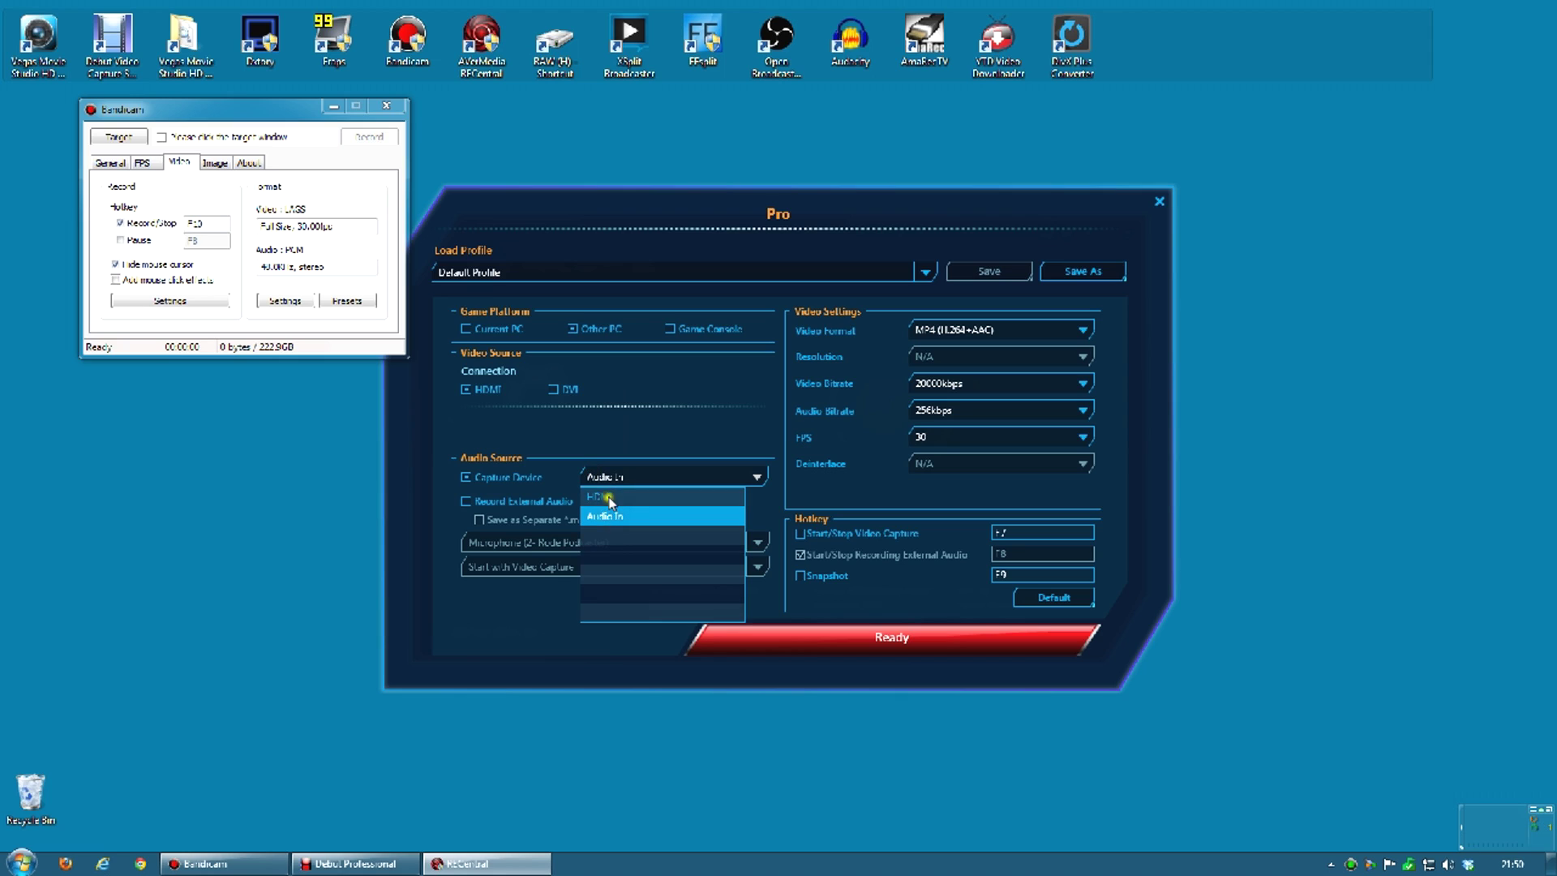
{"action": "left_click", "coordinate": [666, 441]}
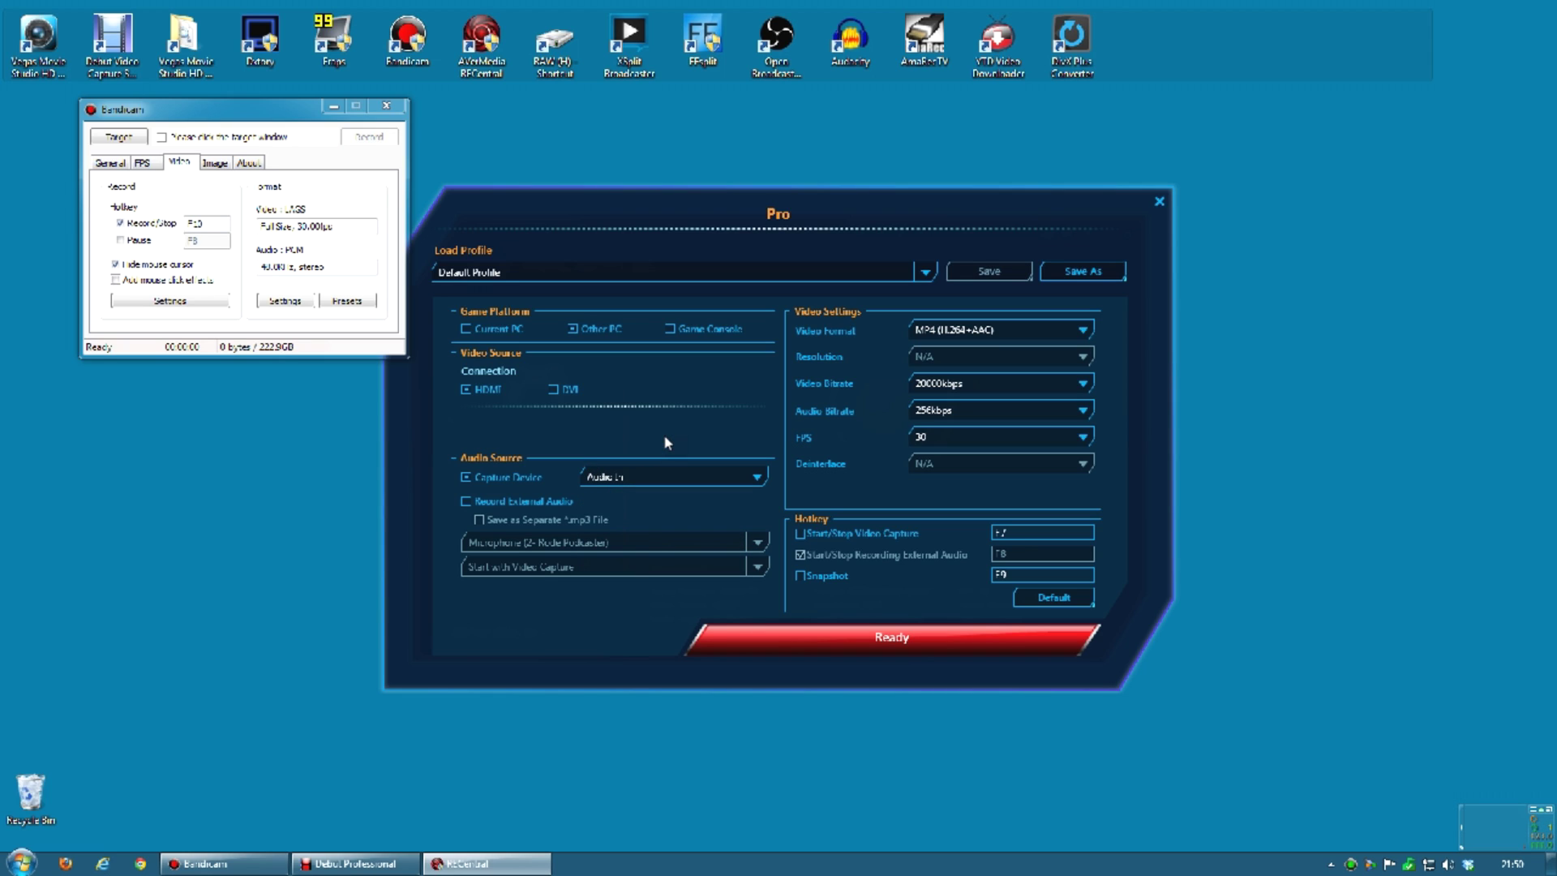
{"action": "left_click", "coordinate": [633, 486]}
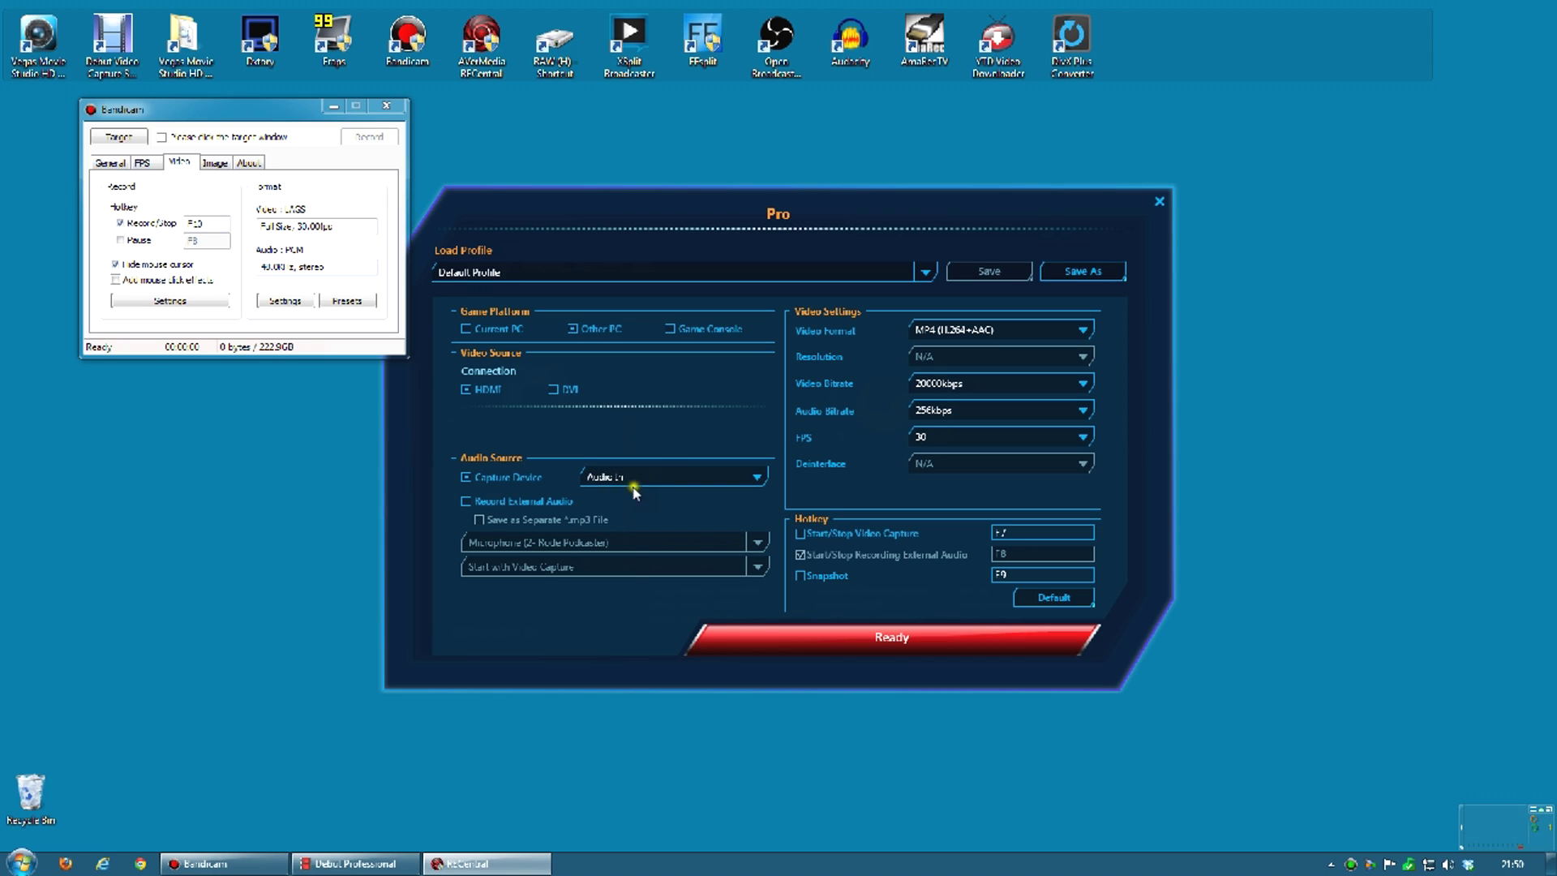
{"action": "left_click", "coordinate": [893, 629]}
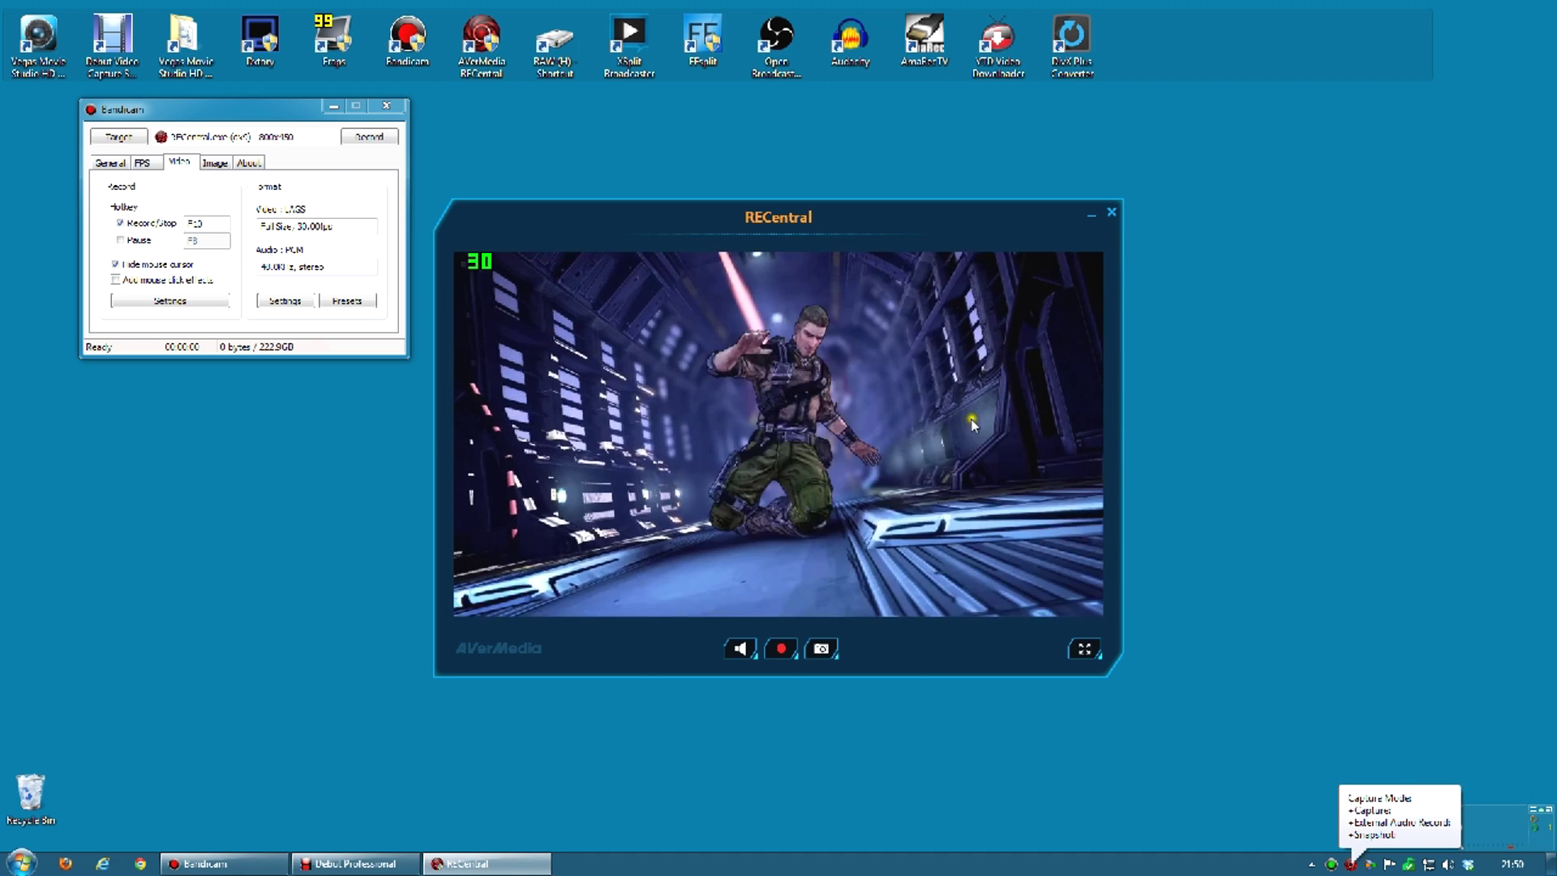
Select Audio In as the capture device's audio source in the Pro mode settings and restart the capture preview.
{"action": "left_click", "coordinate": [1112, 212]}
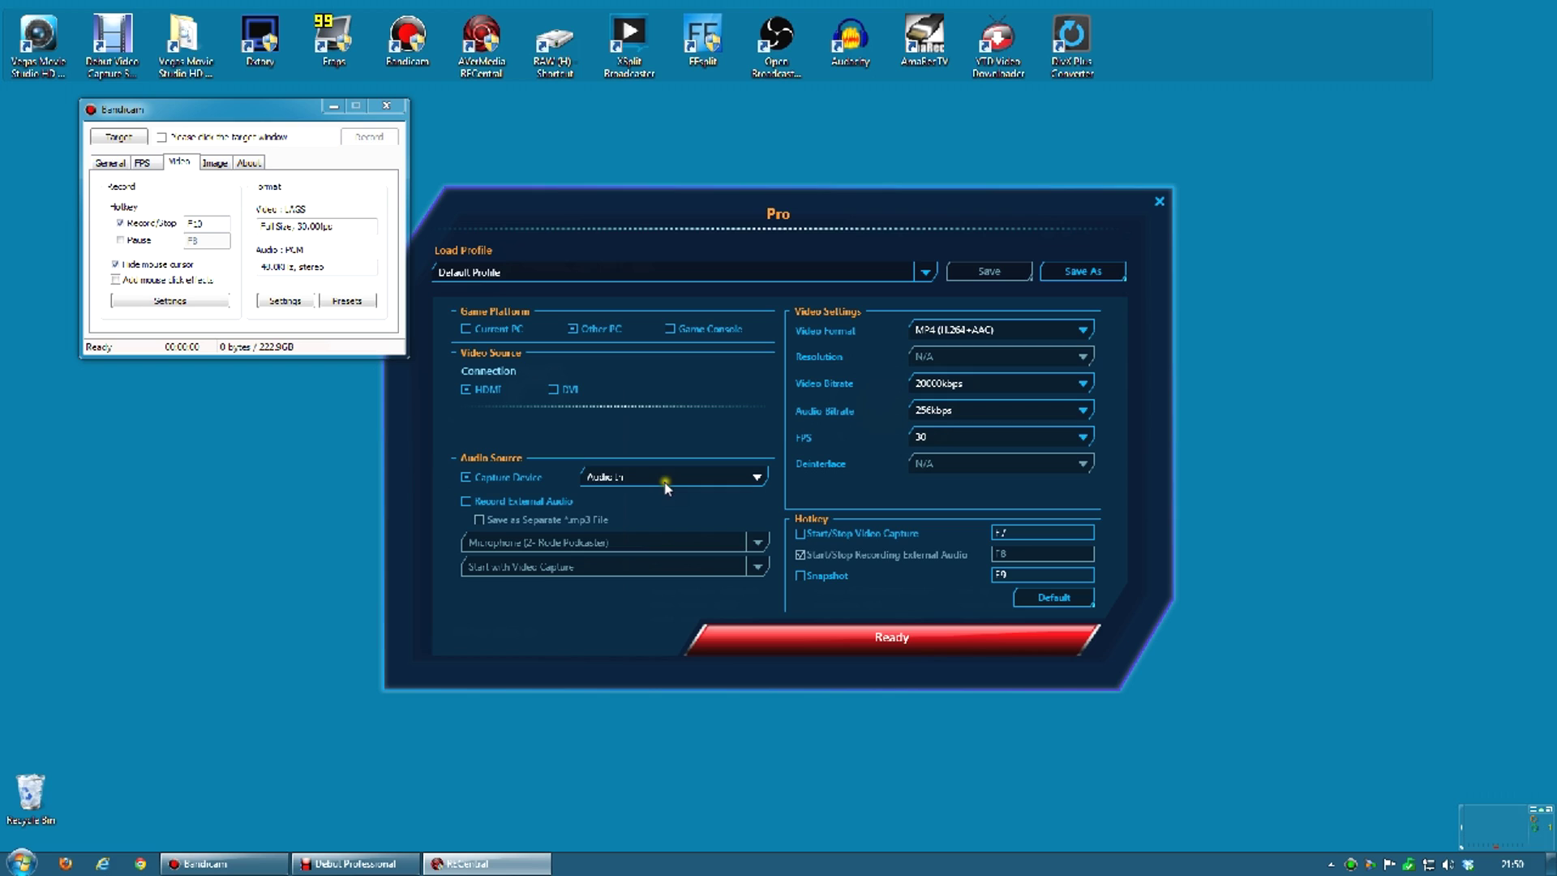
{"action": "left_click", "coordinate": [637, 482]}
{"action": "left_click", "coordinate": [637, 520]}
{"action": "left_click", "coordinate": [937, 641]}
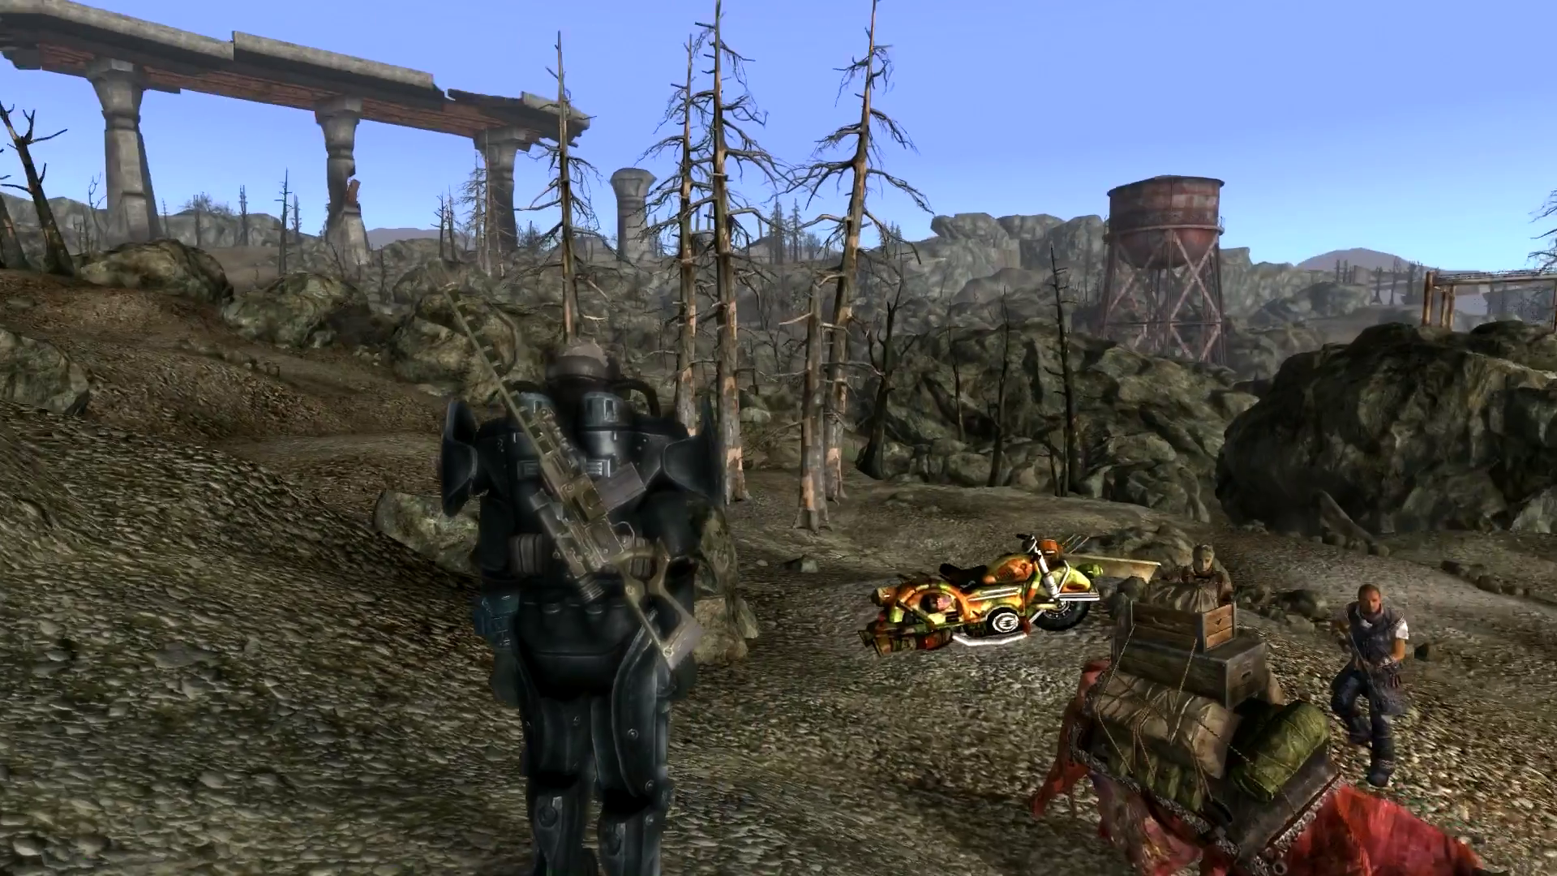
{"action": "key", "text": "f"}
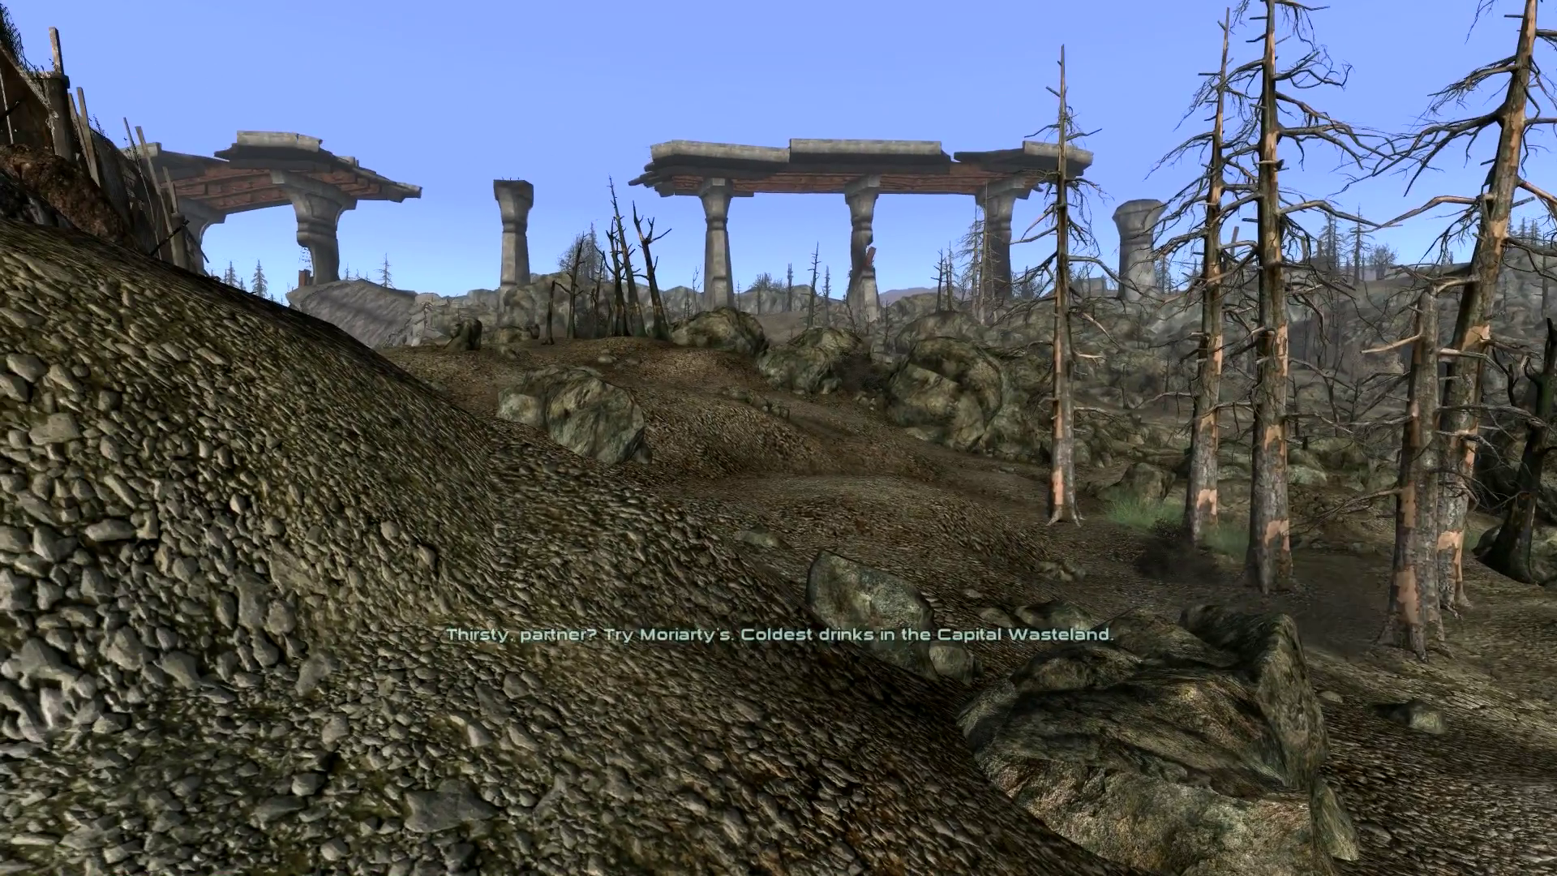
{"action": "key", "text": "w"}
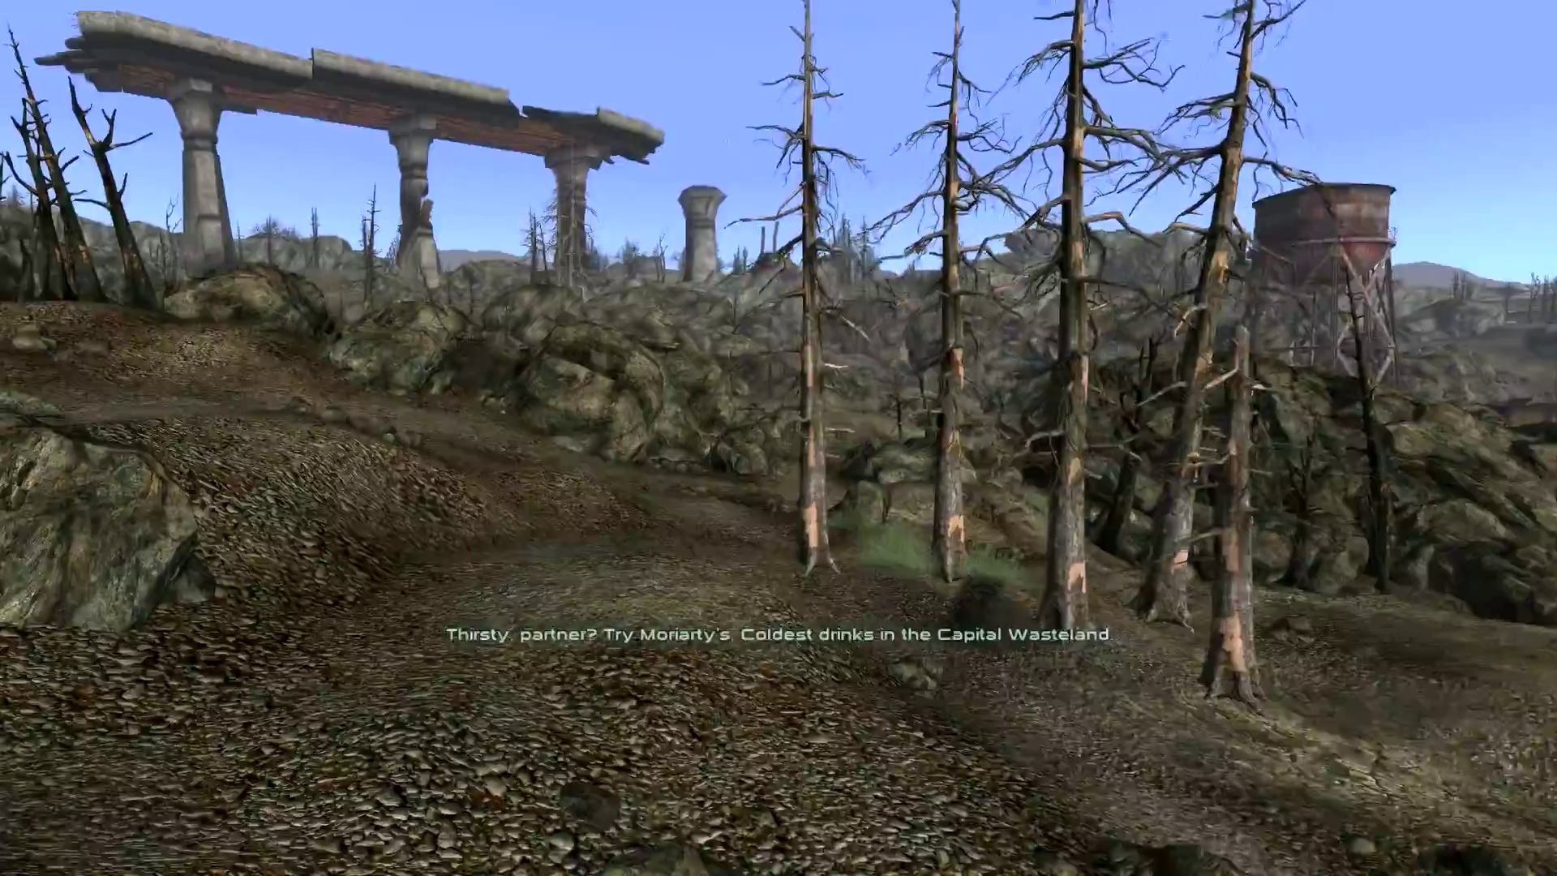
{"action": "key", "text": "w"}
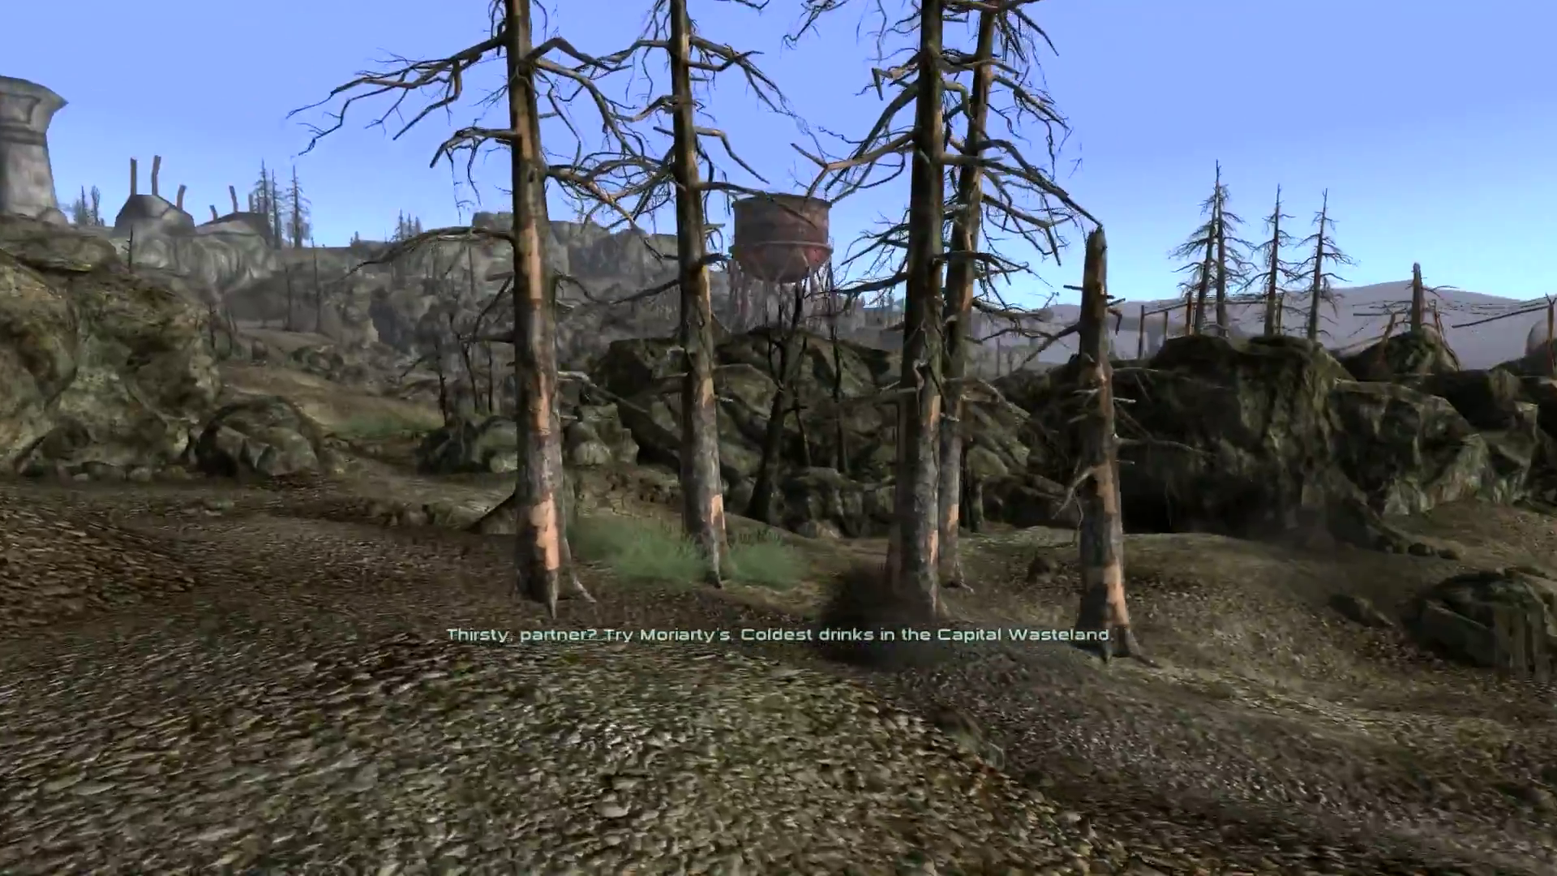
{"action": "key", "text": "w"}
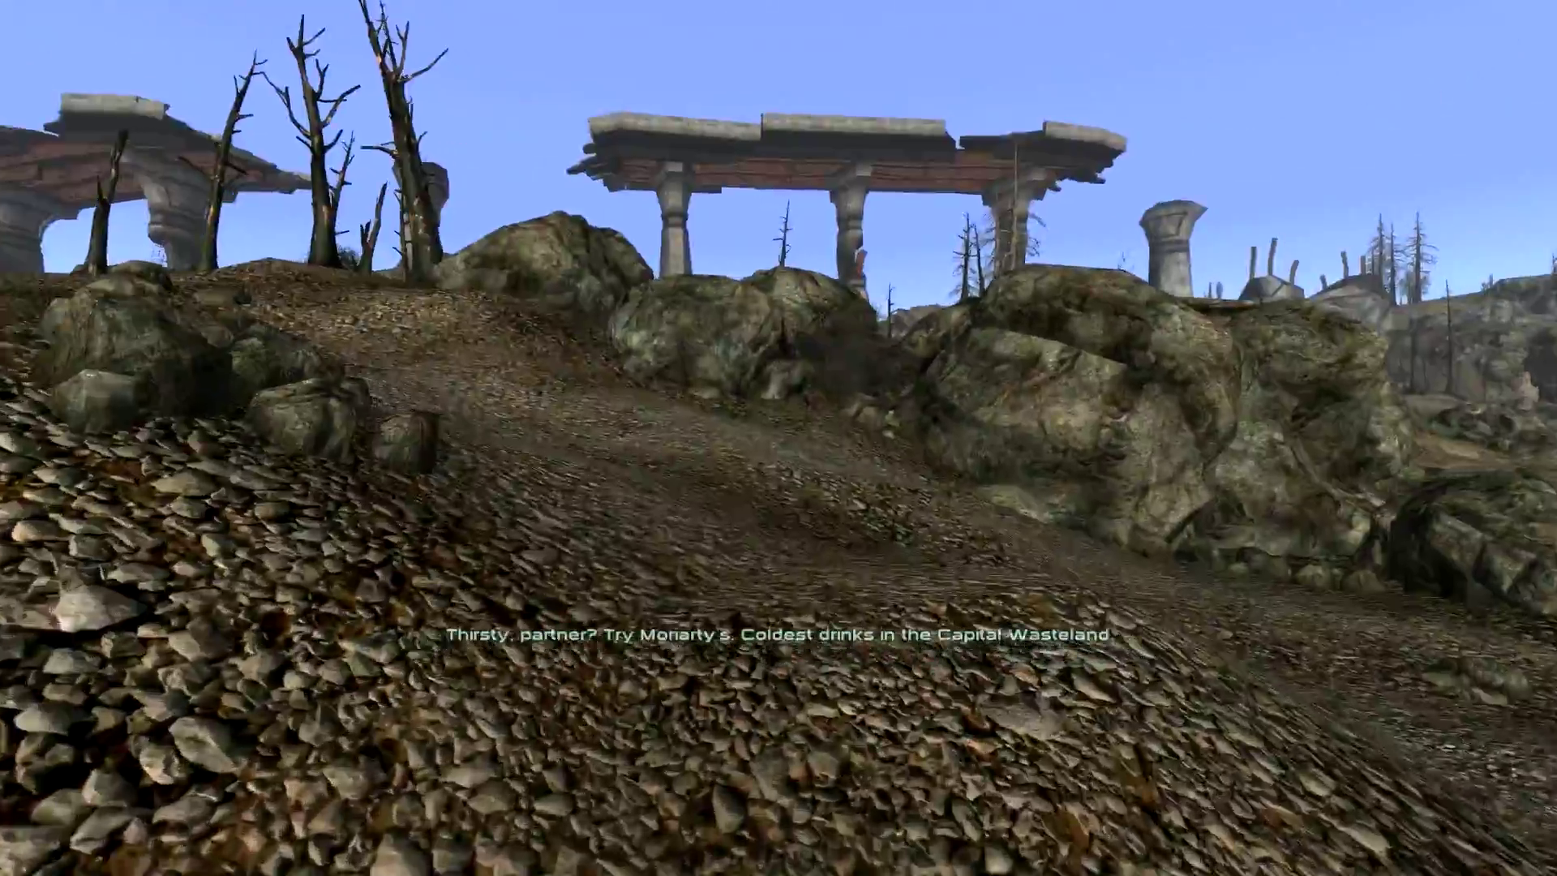
{"action": "key", "text": "w"}
{"action": "key", "text": "r"}
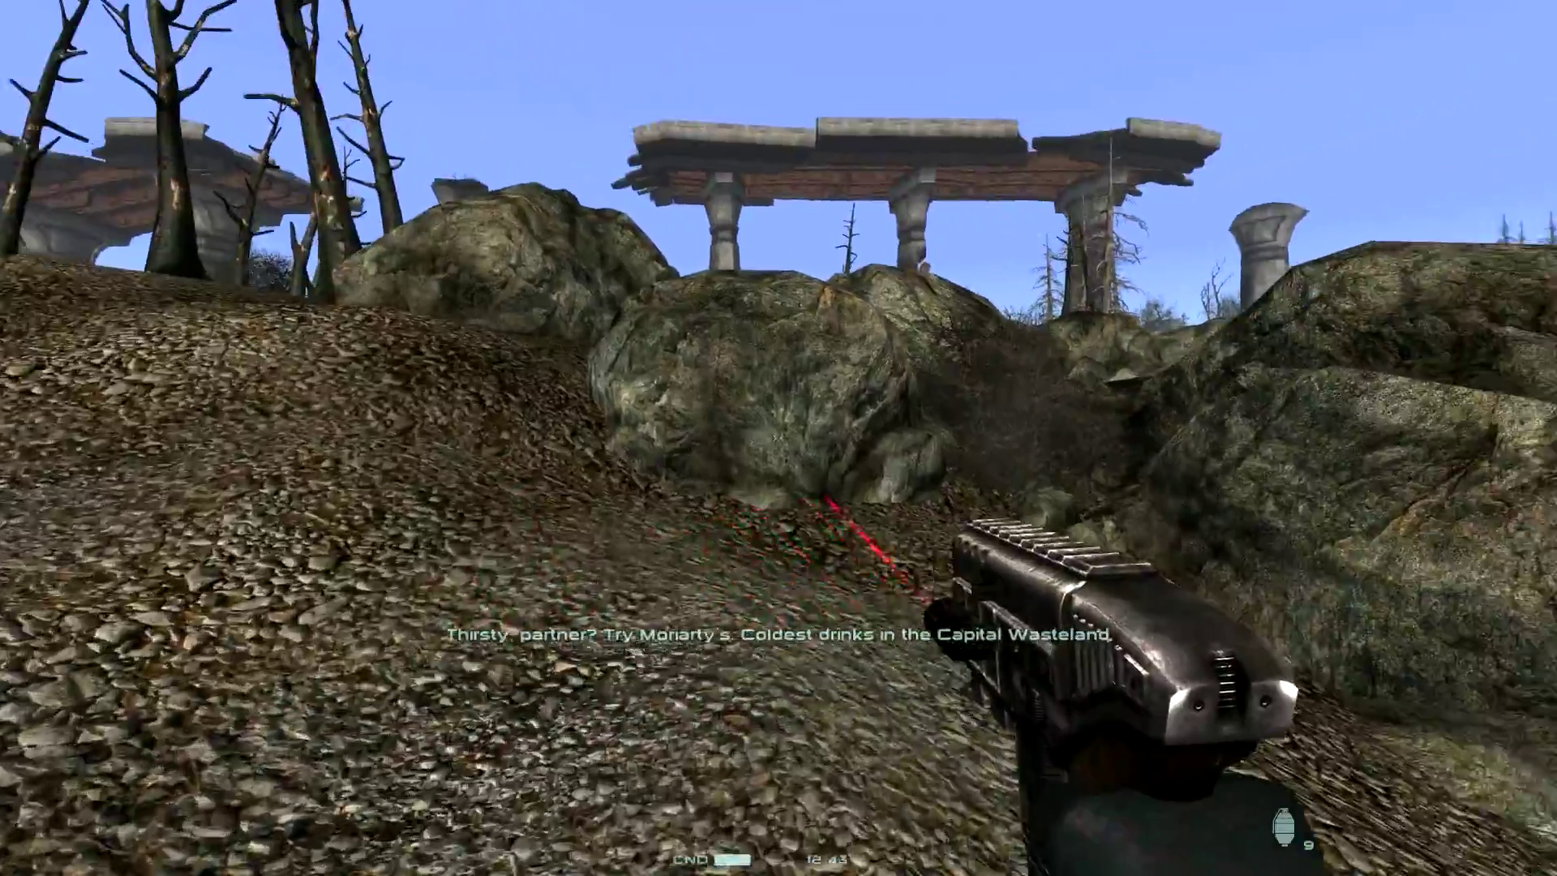
{"action": "key", "text": "w"}
{"action": "left_click", "coordinate": [779, 438]}
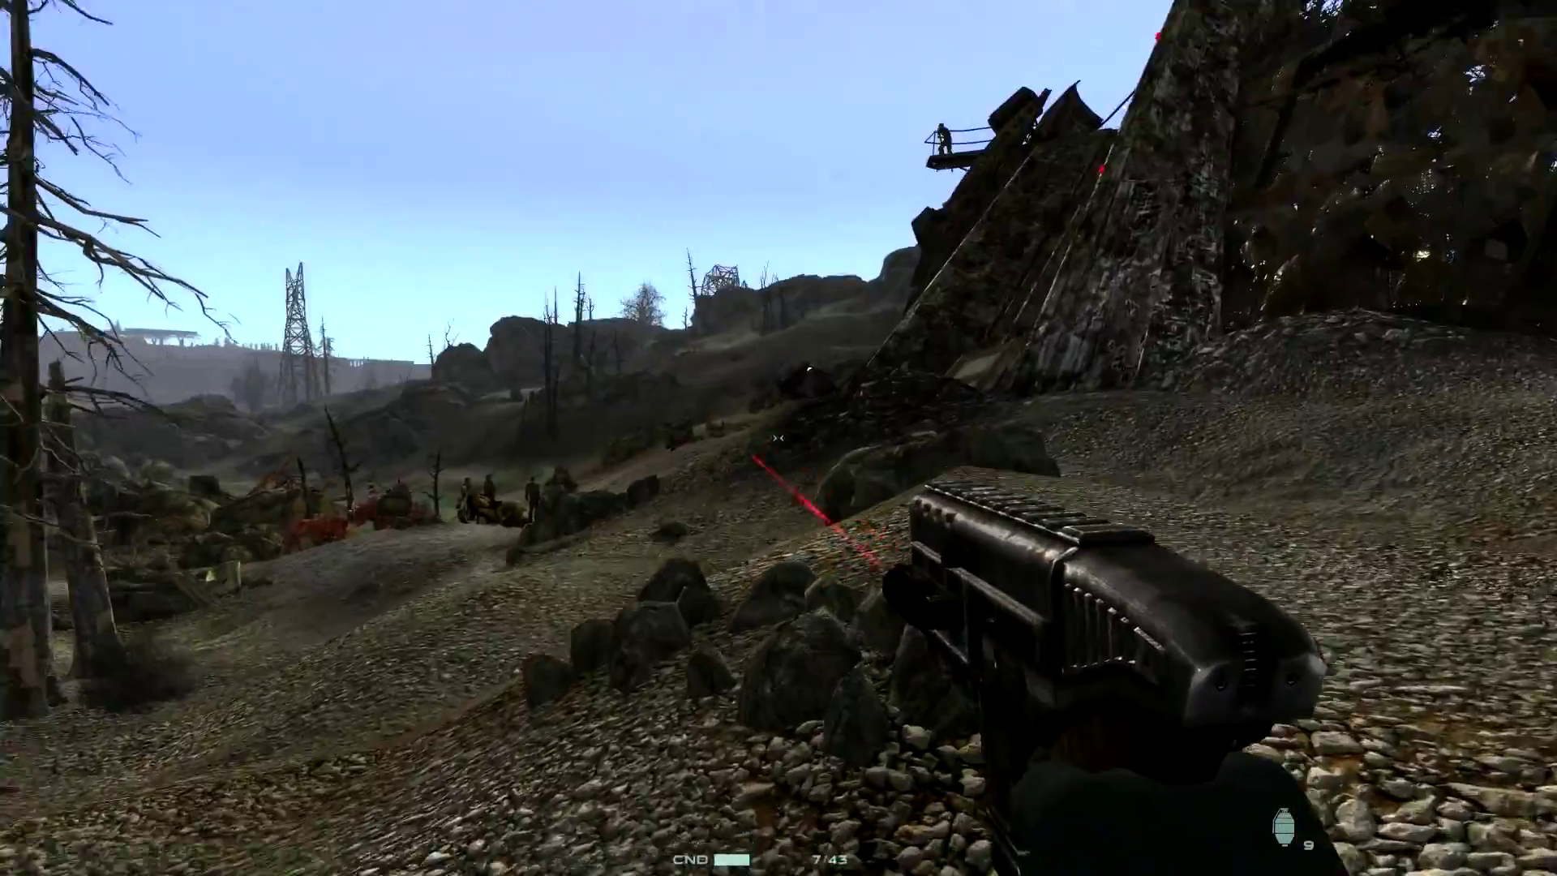
{"action": "left_click", "coordinate": [778, 438]}
{"action": "left_click", "coordinate": [778, 438]}
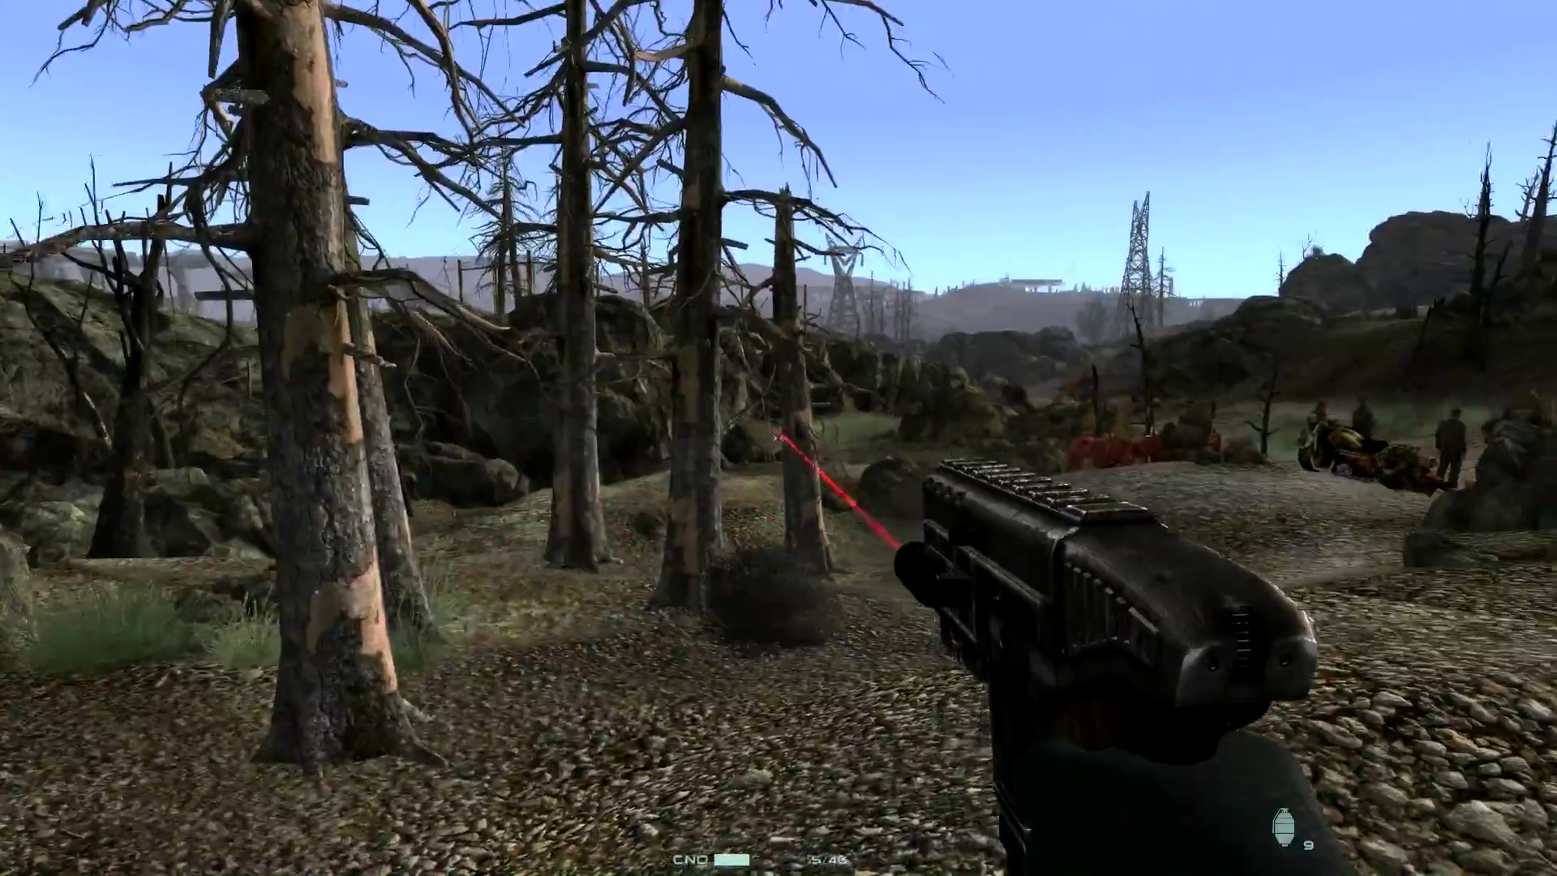
{"action": "key", "text": "w"}
{"action": "key", "text": "r"}
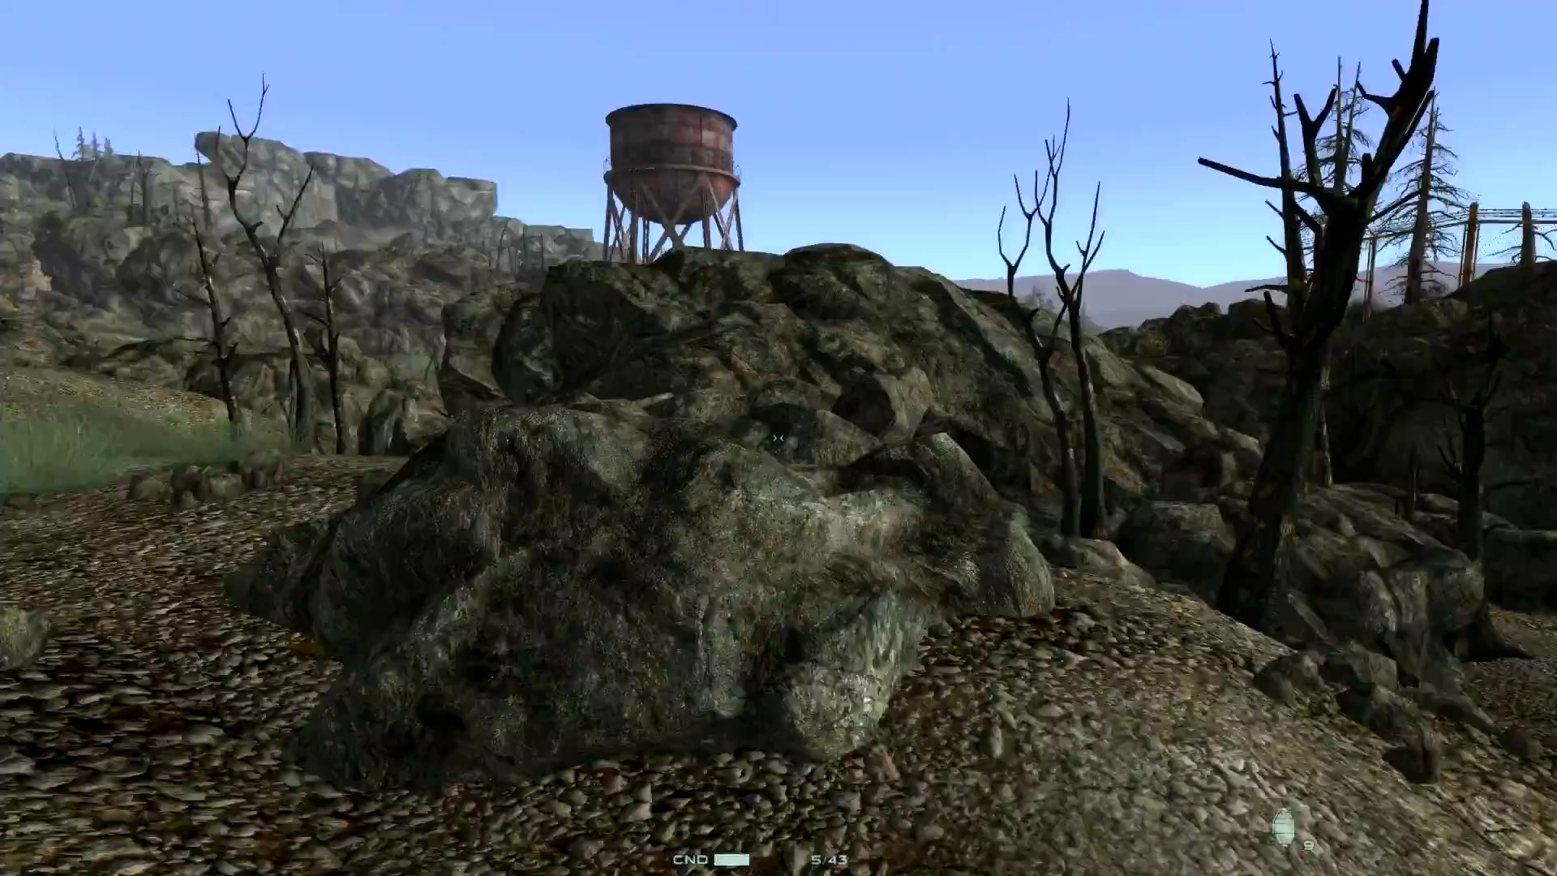
{"action": "key", "text": "w"}
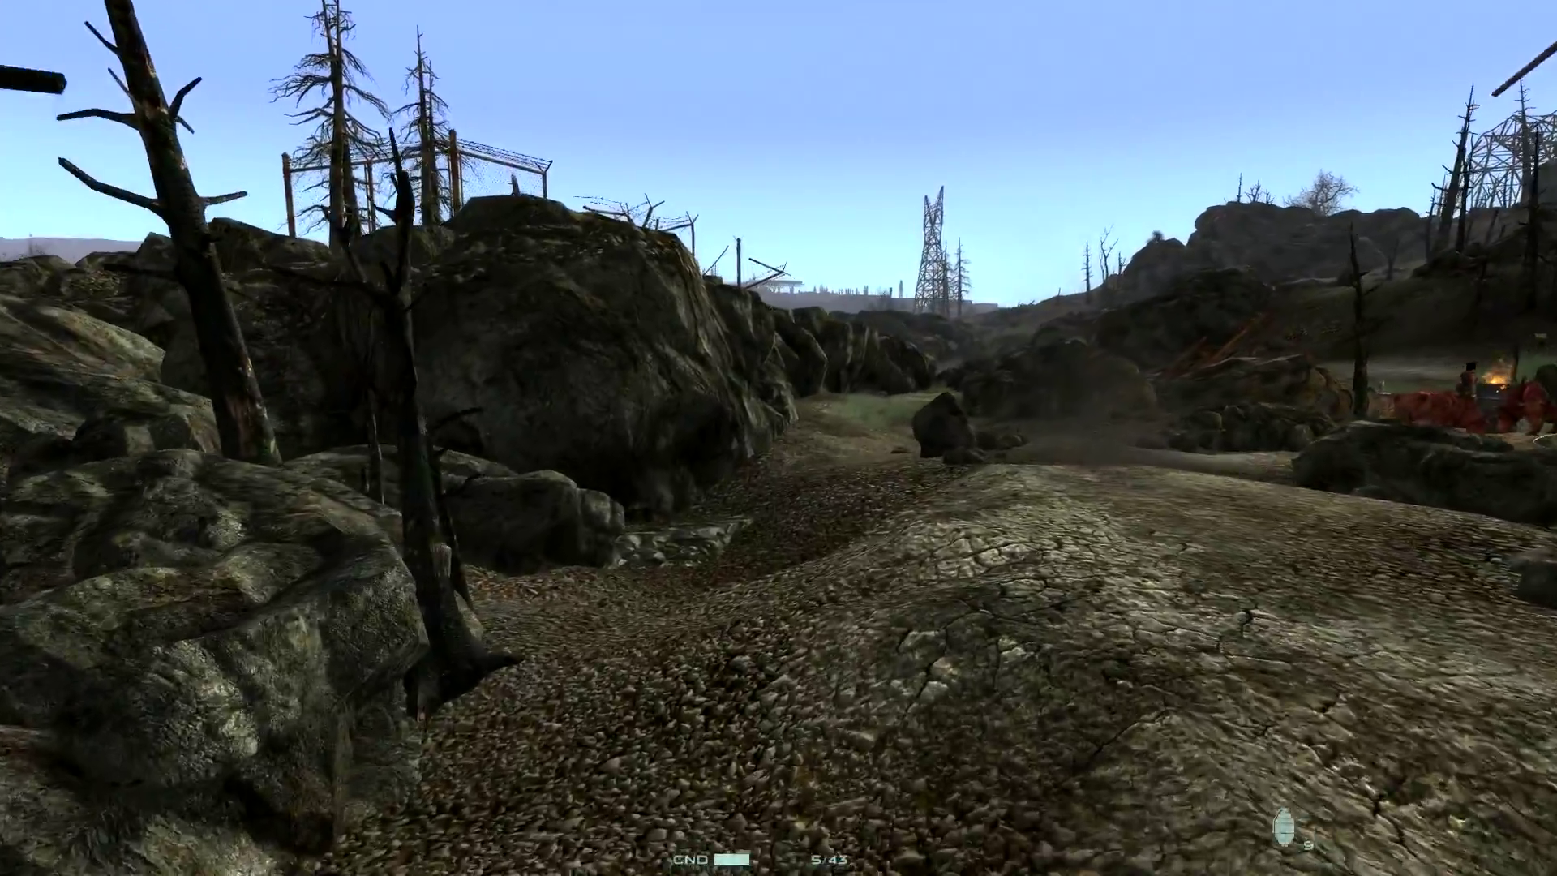
{"action": "key", "text": "w"}
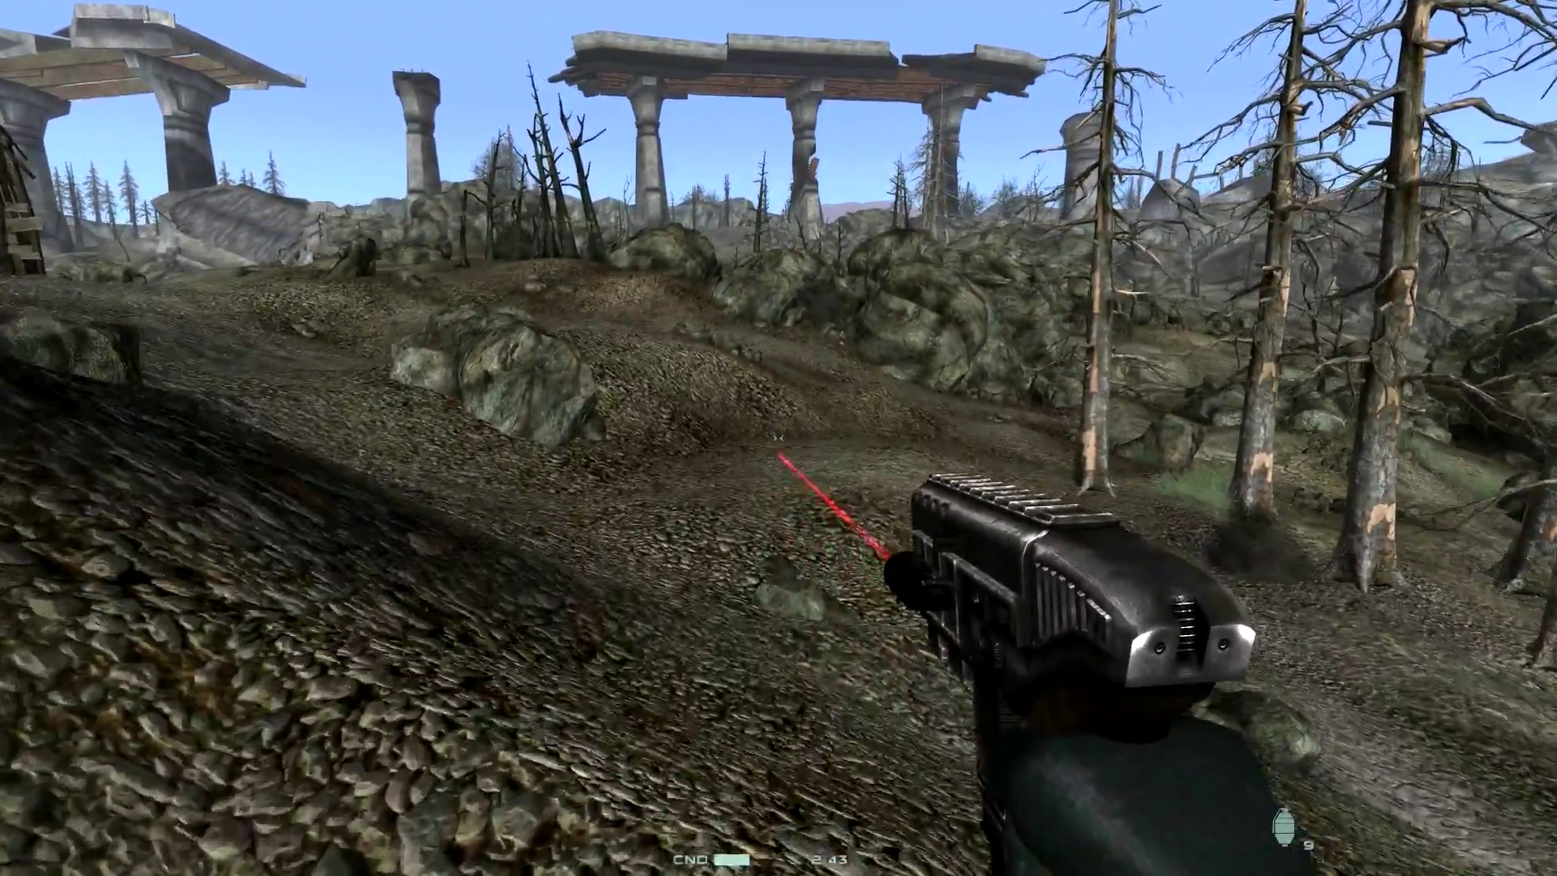
{"action": "key", "text": "w"}
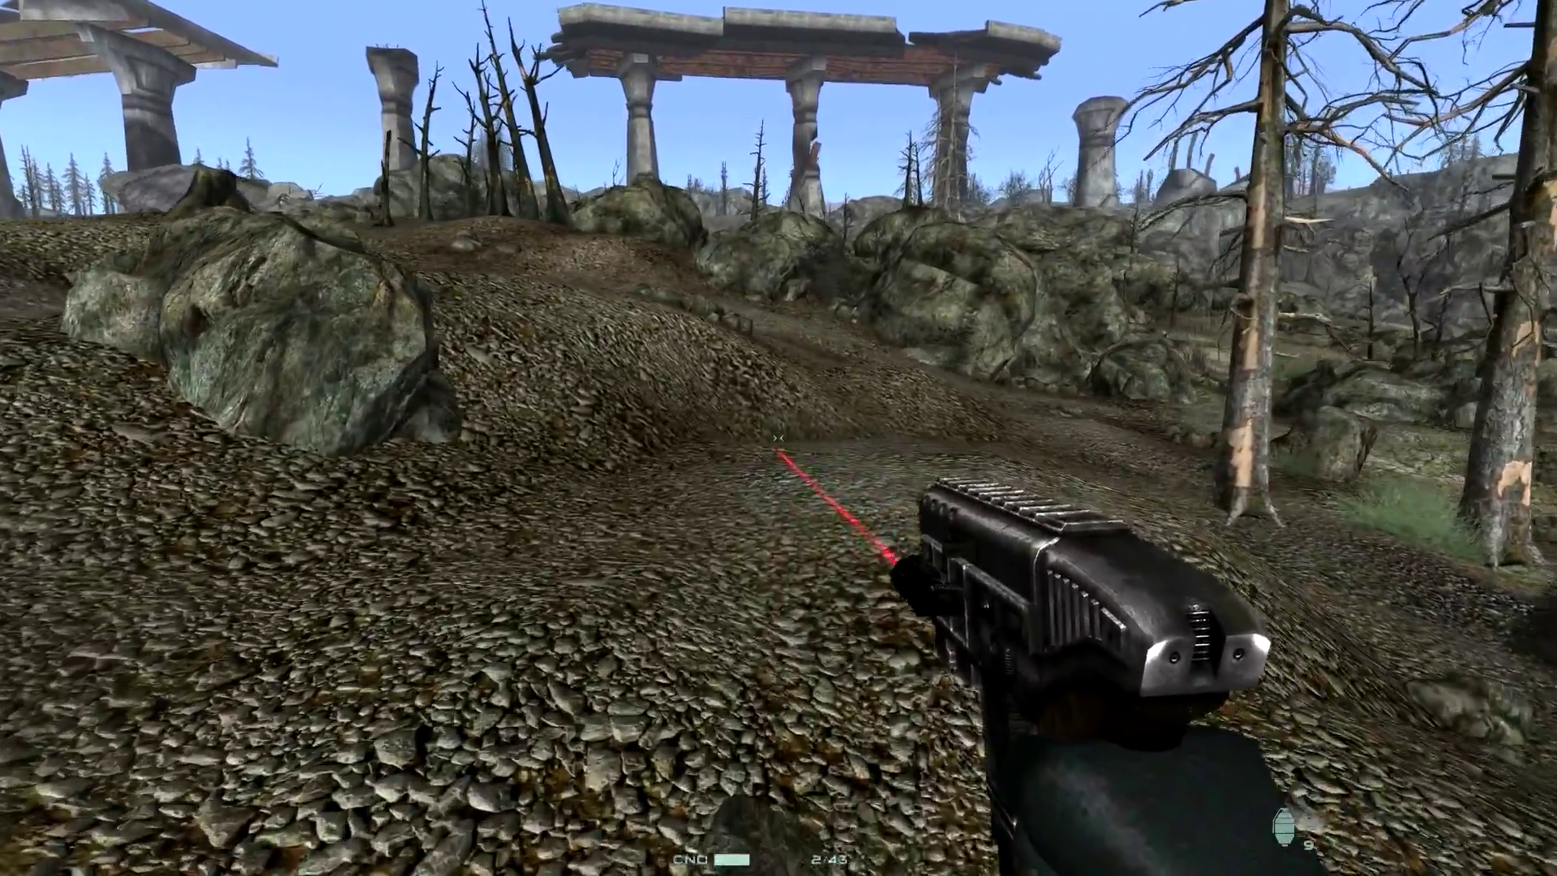
{"action": "key", "text": "r"}
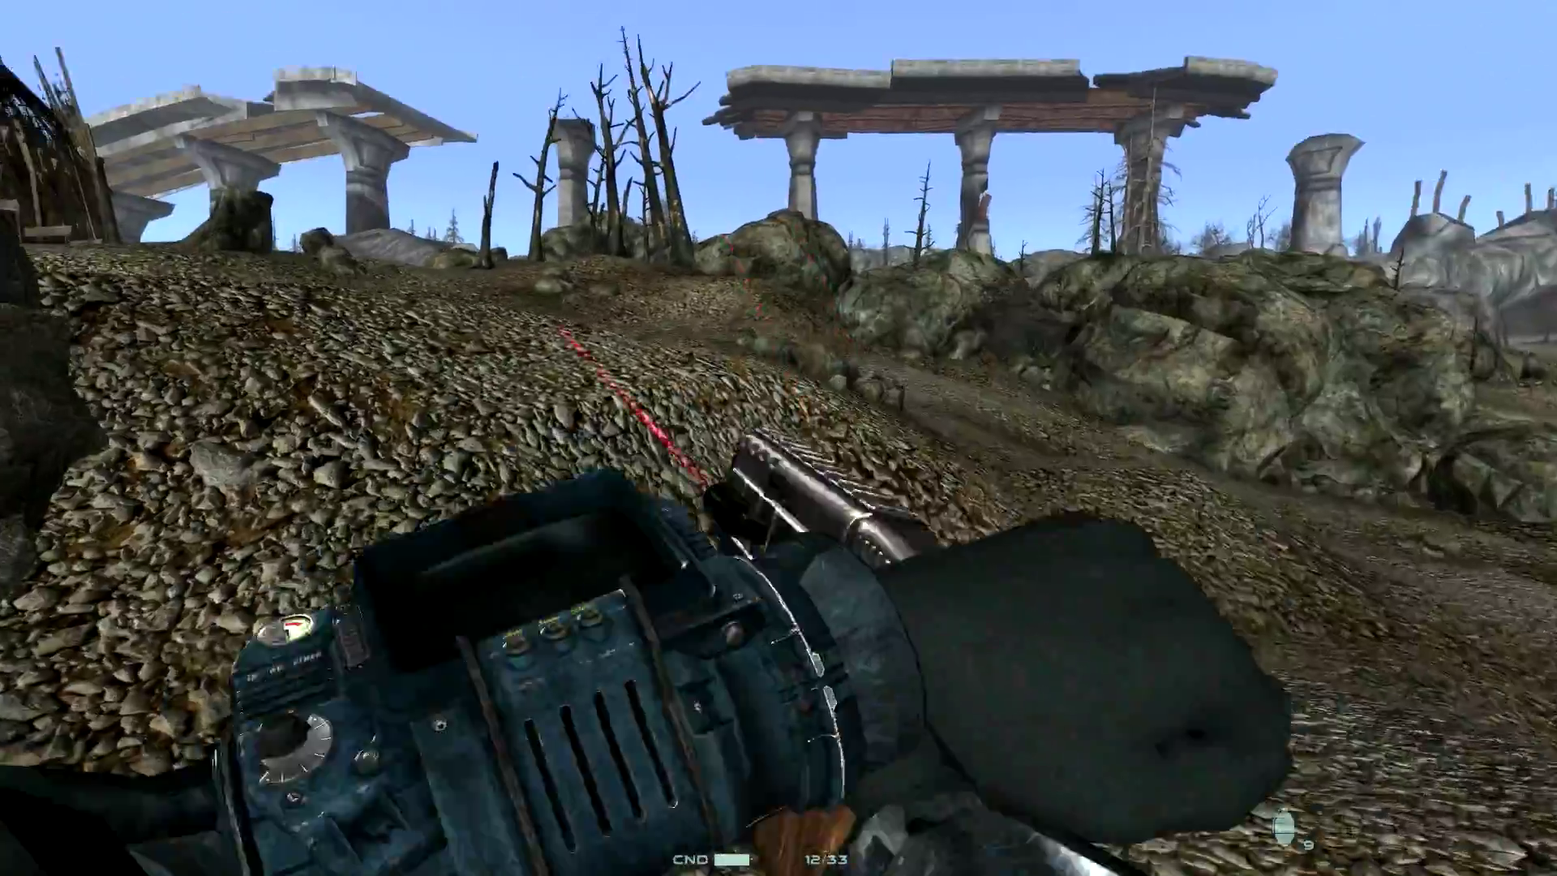
{"action": "key", "text": "w"}
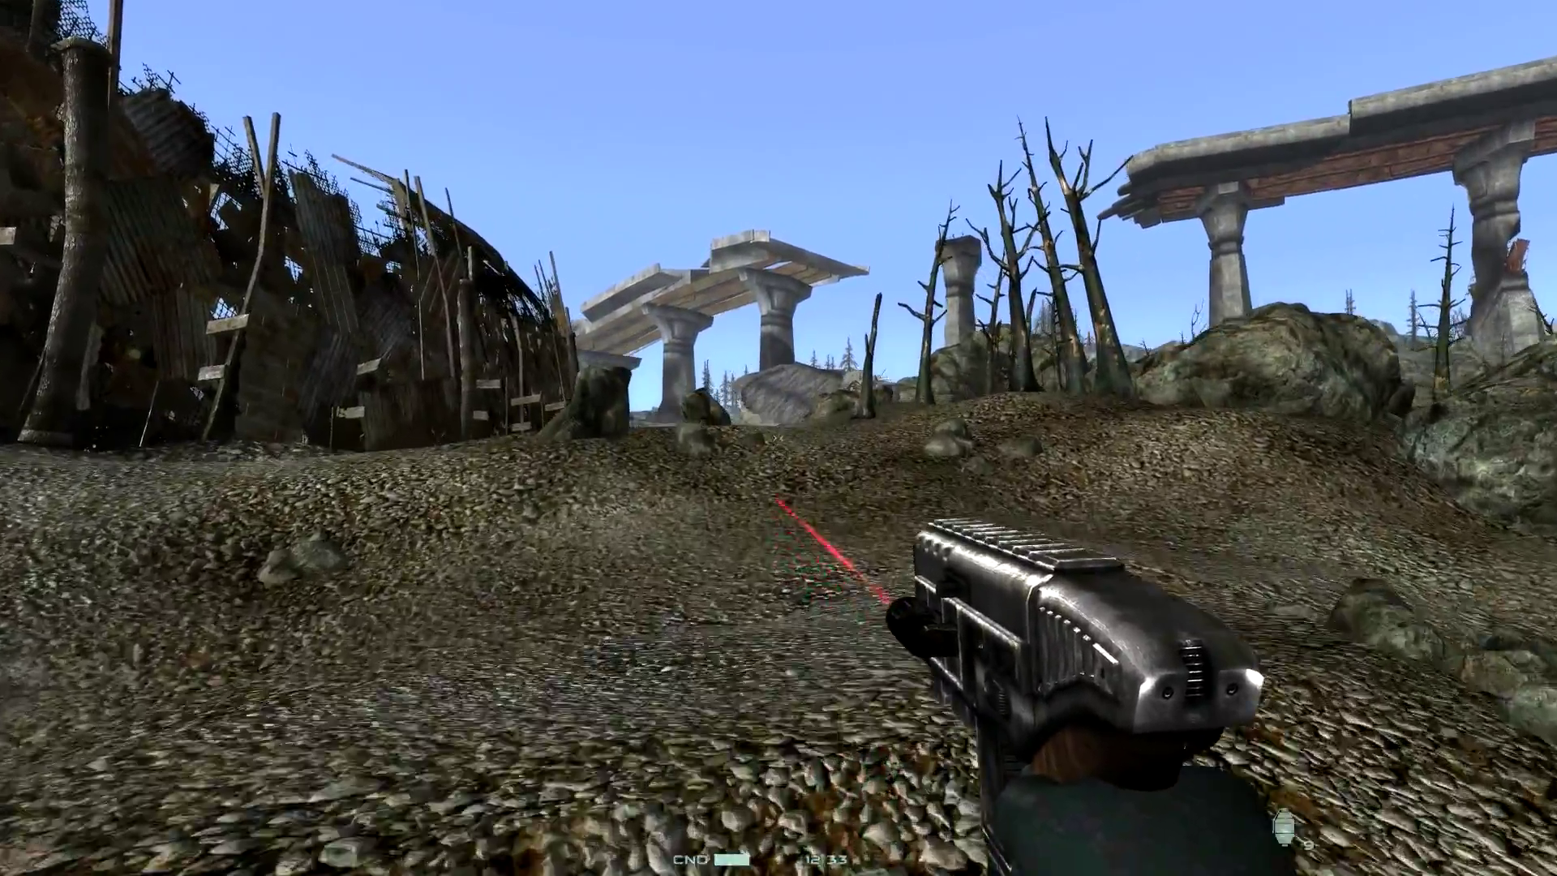
{"action": "key", "text": "w"}
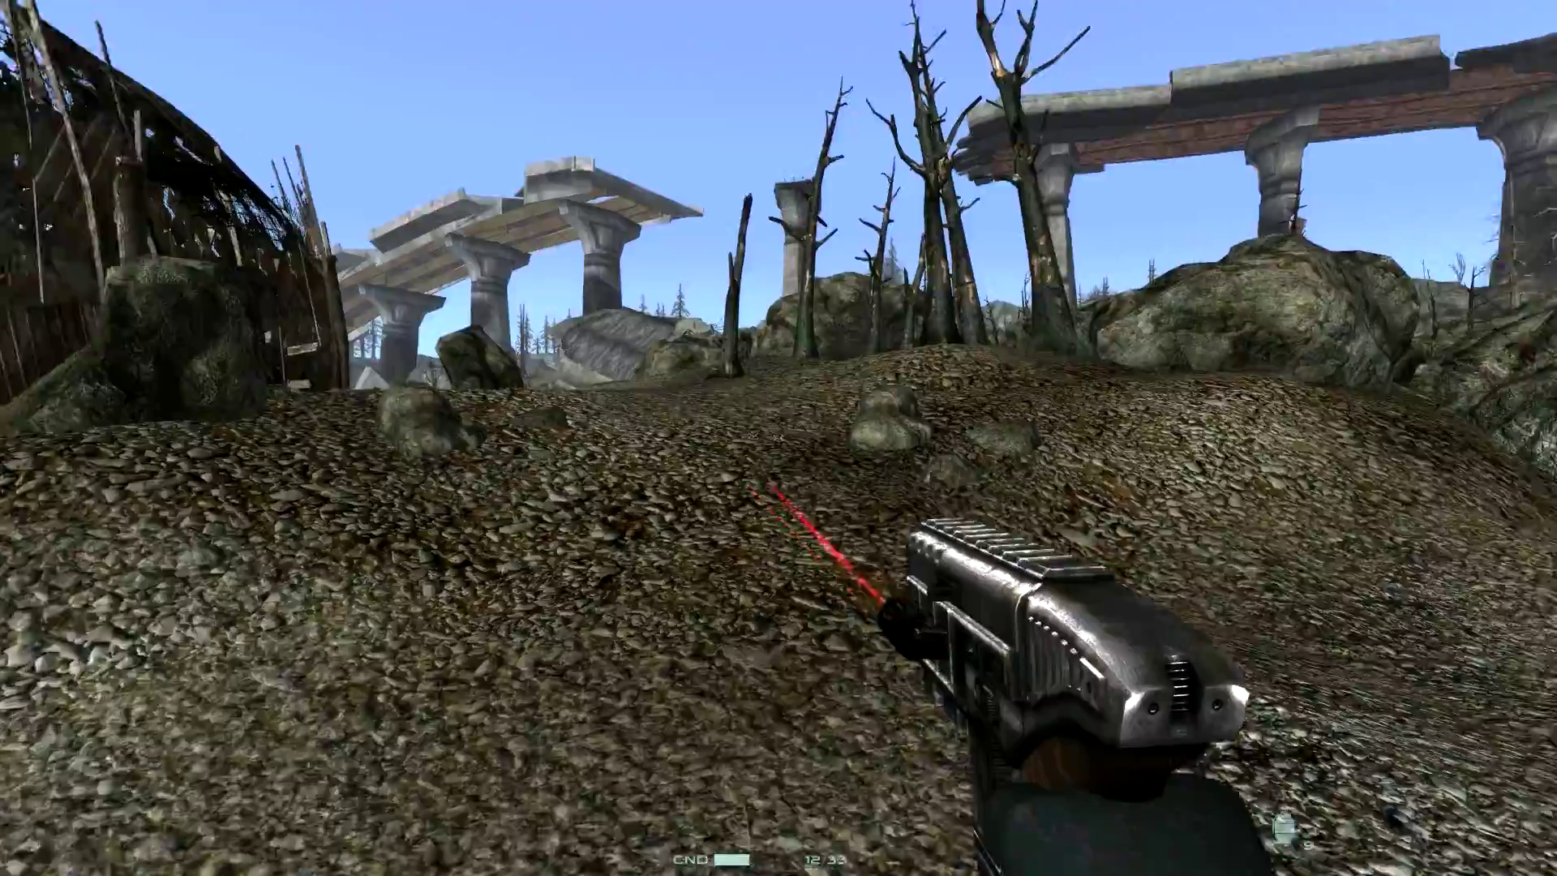
{"action": "key", "text": "w"}
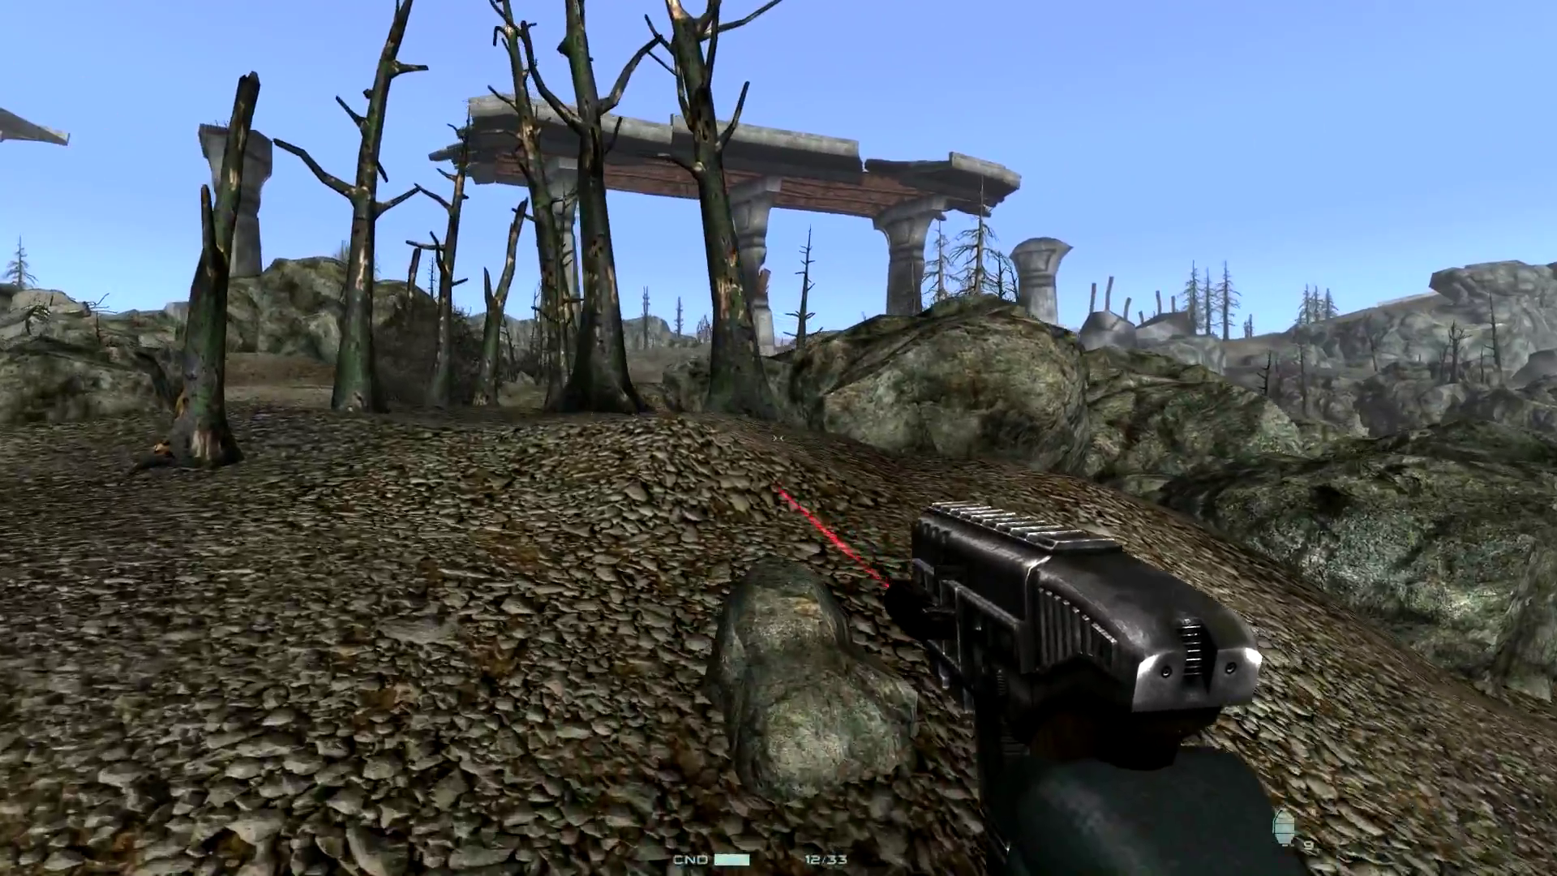
{"action": "key", "text": "w"}
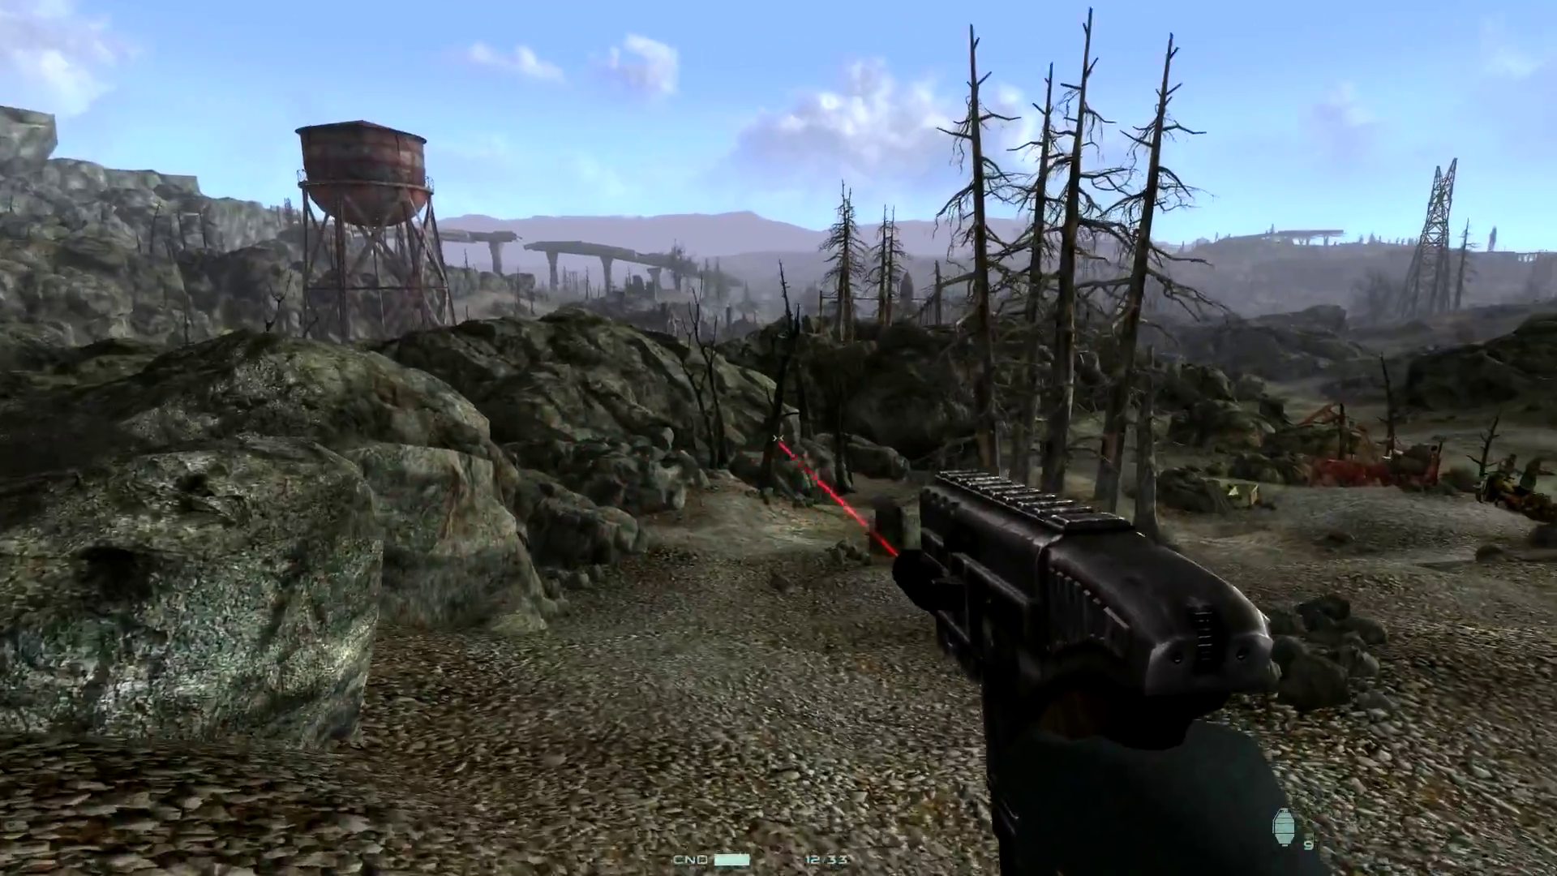
{"action": "key", "text": "w"}
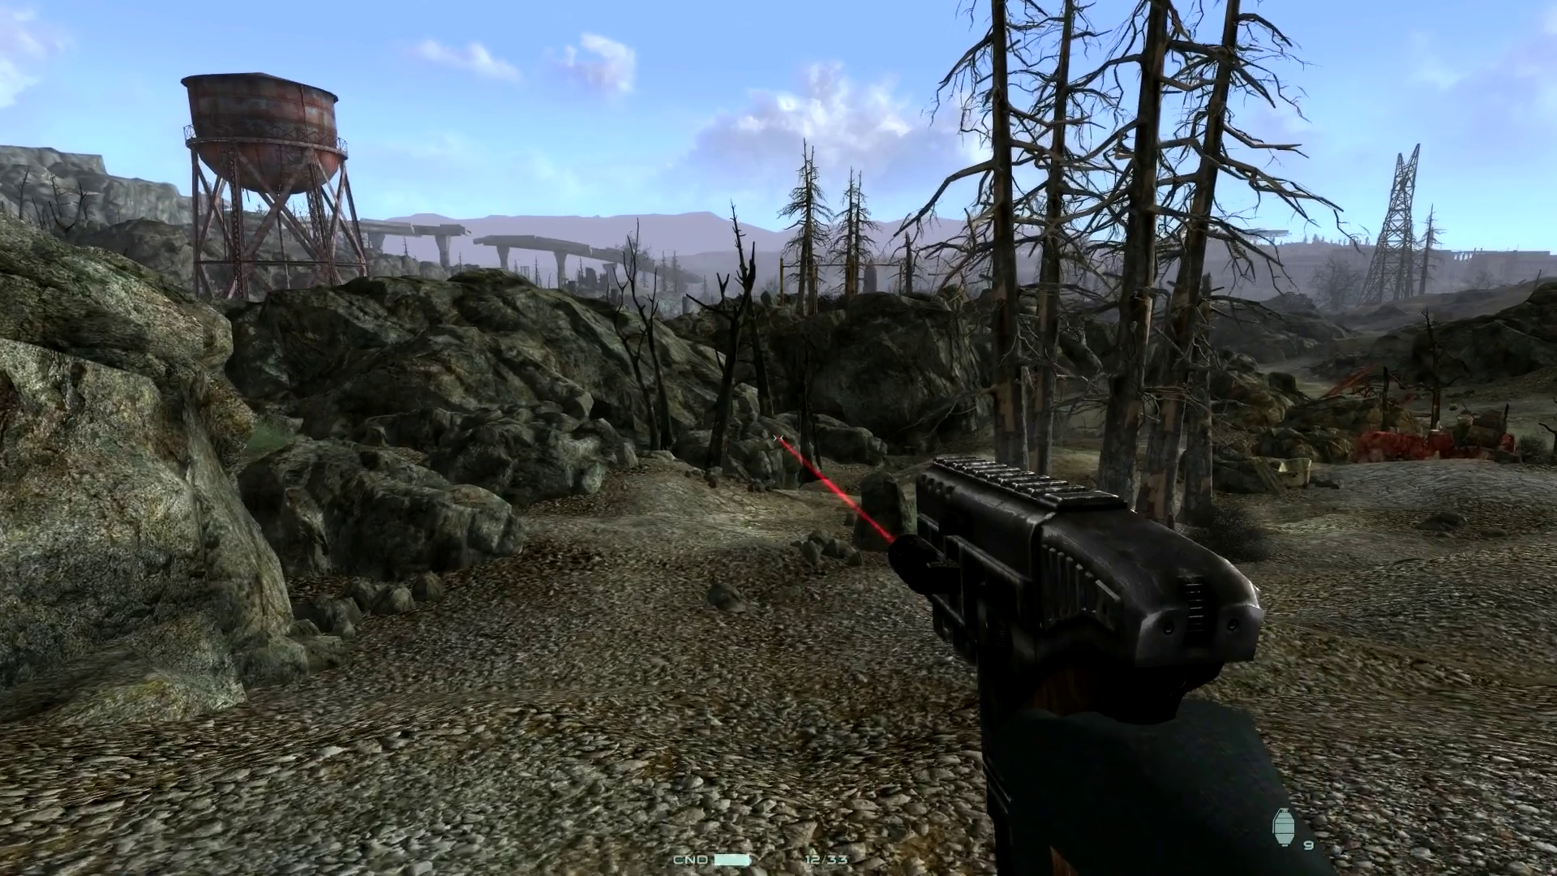
{"action": "key", "text": "Tab"}
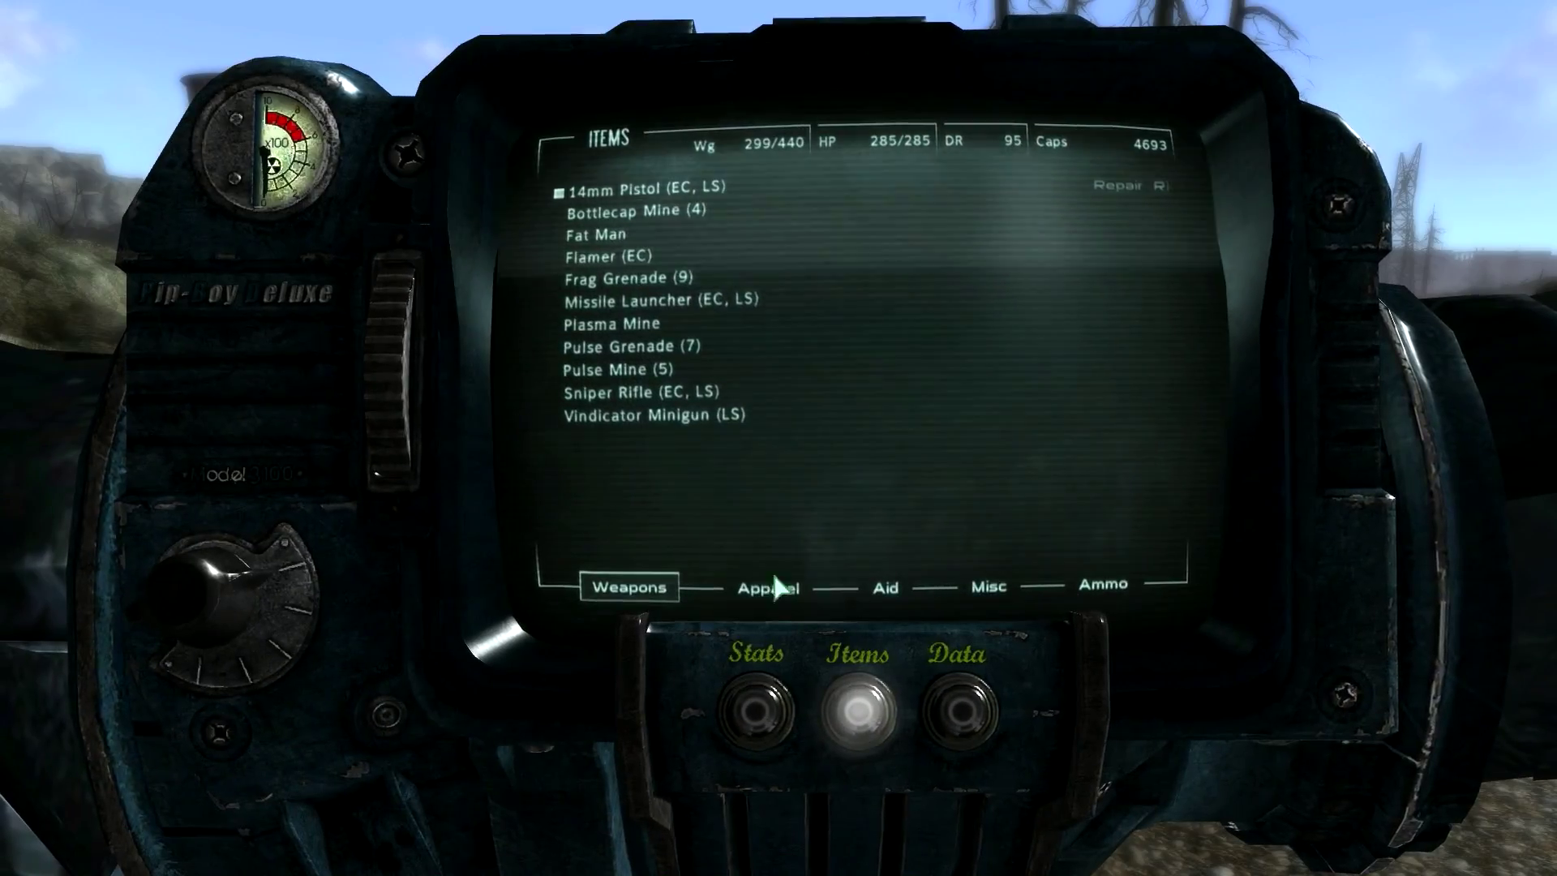
{"action": "left_click", "coordinate": [758, 589]}
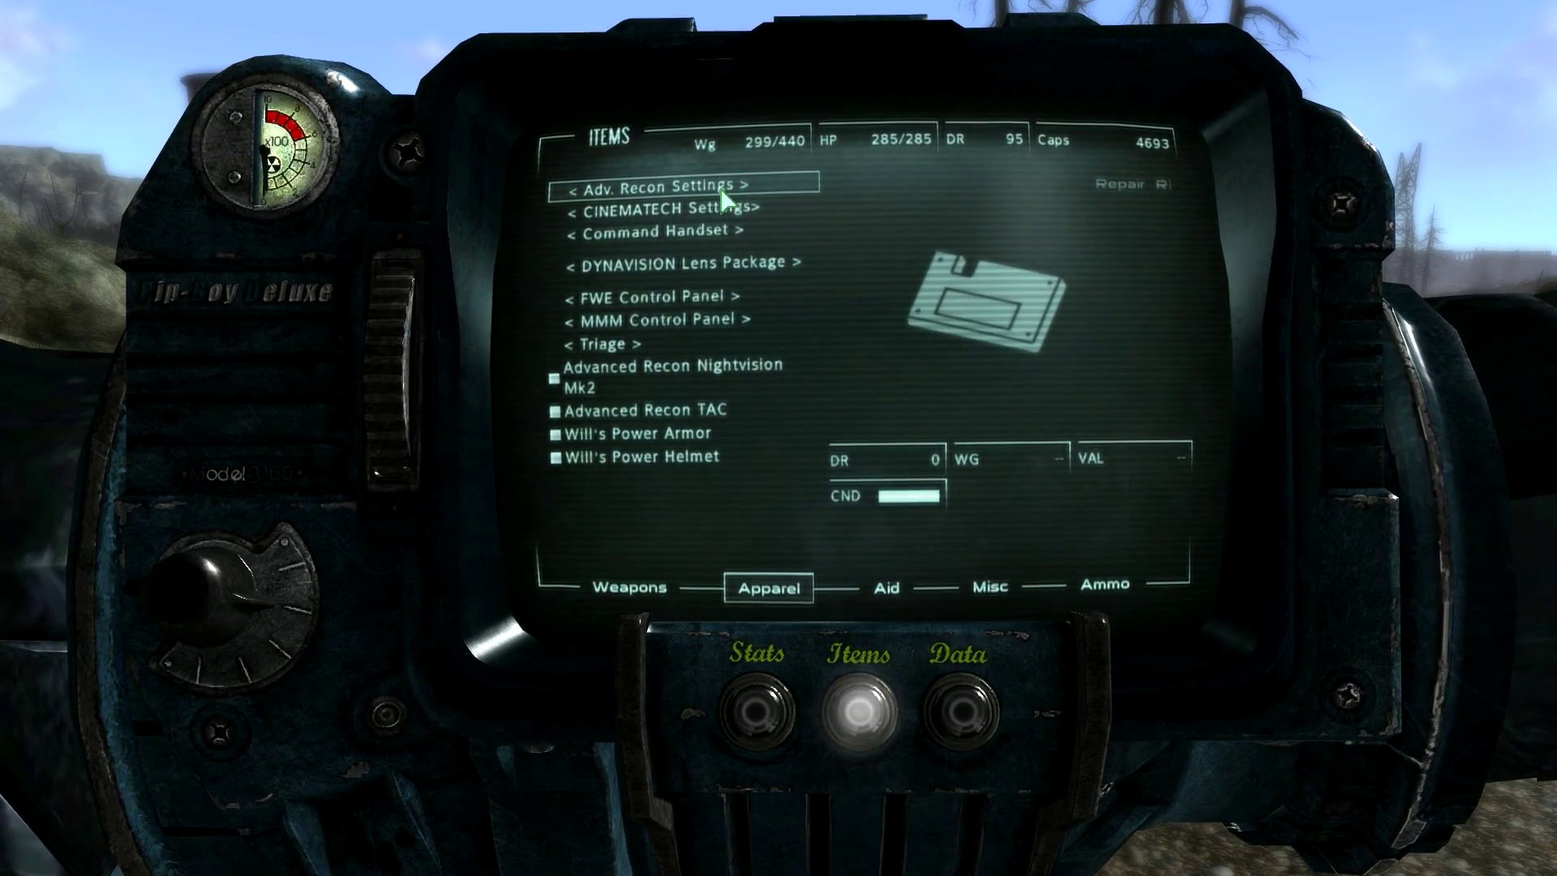
{"action": "key", "text": "Tab"}
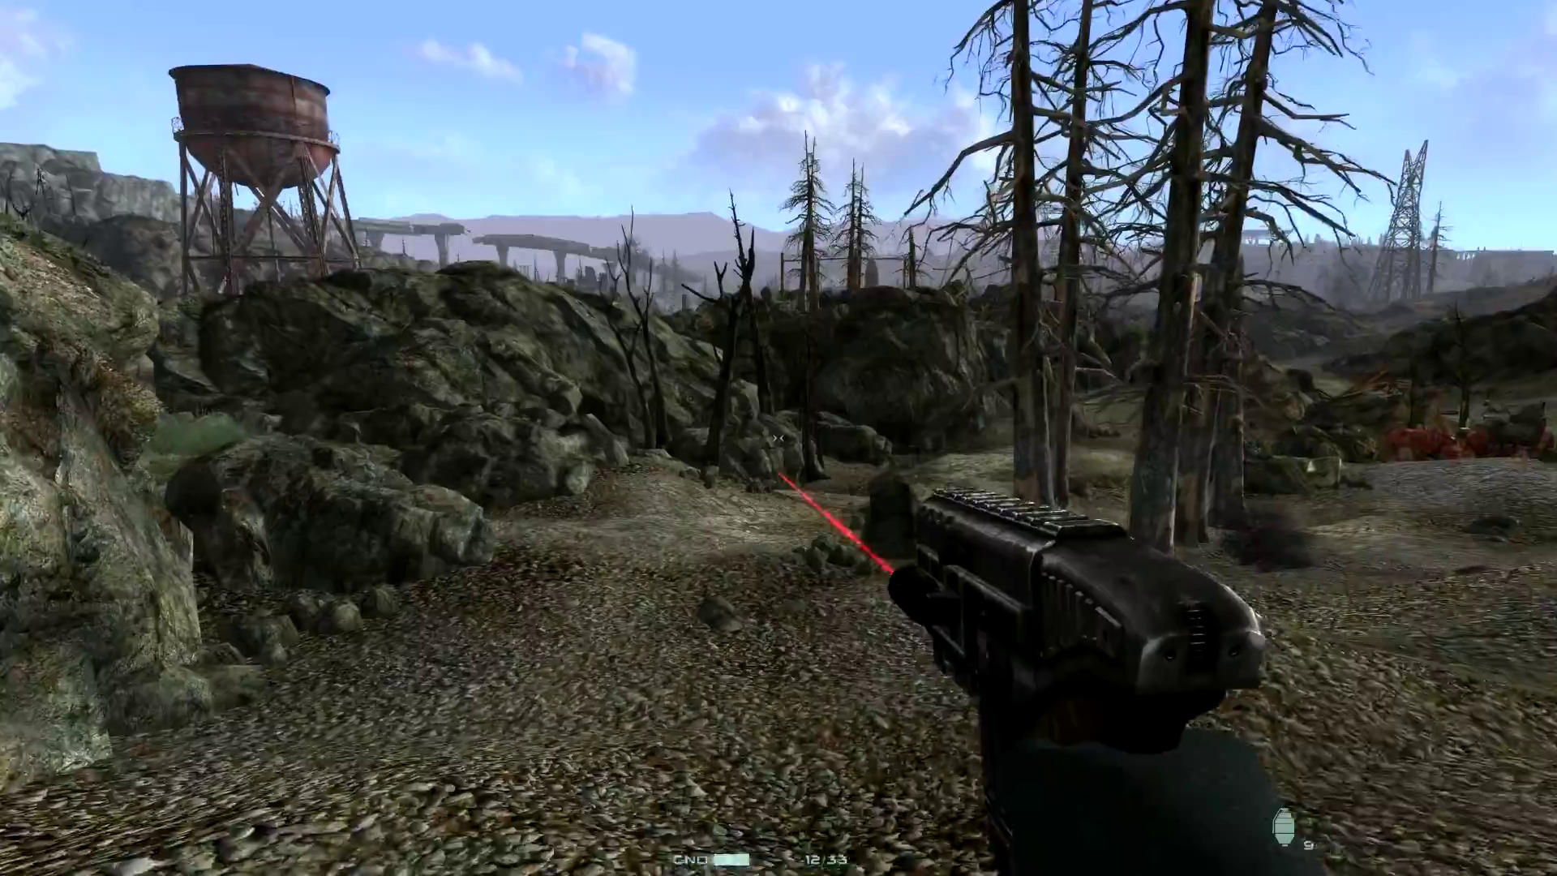
{"action": "key", "text": "r"}
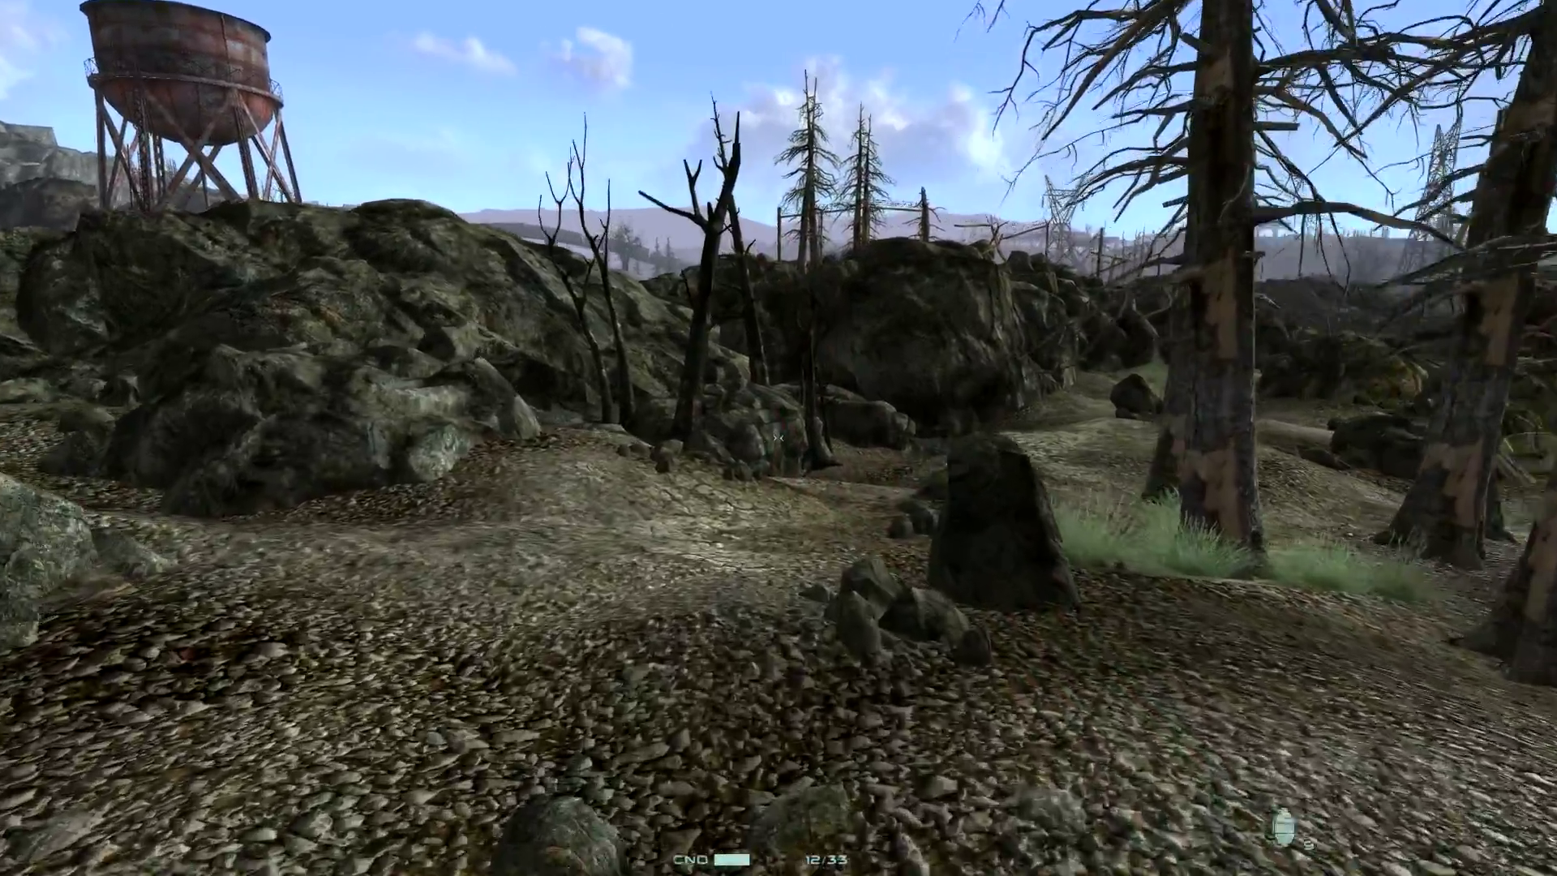
{"action": "key", "text": "w"}
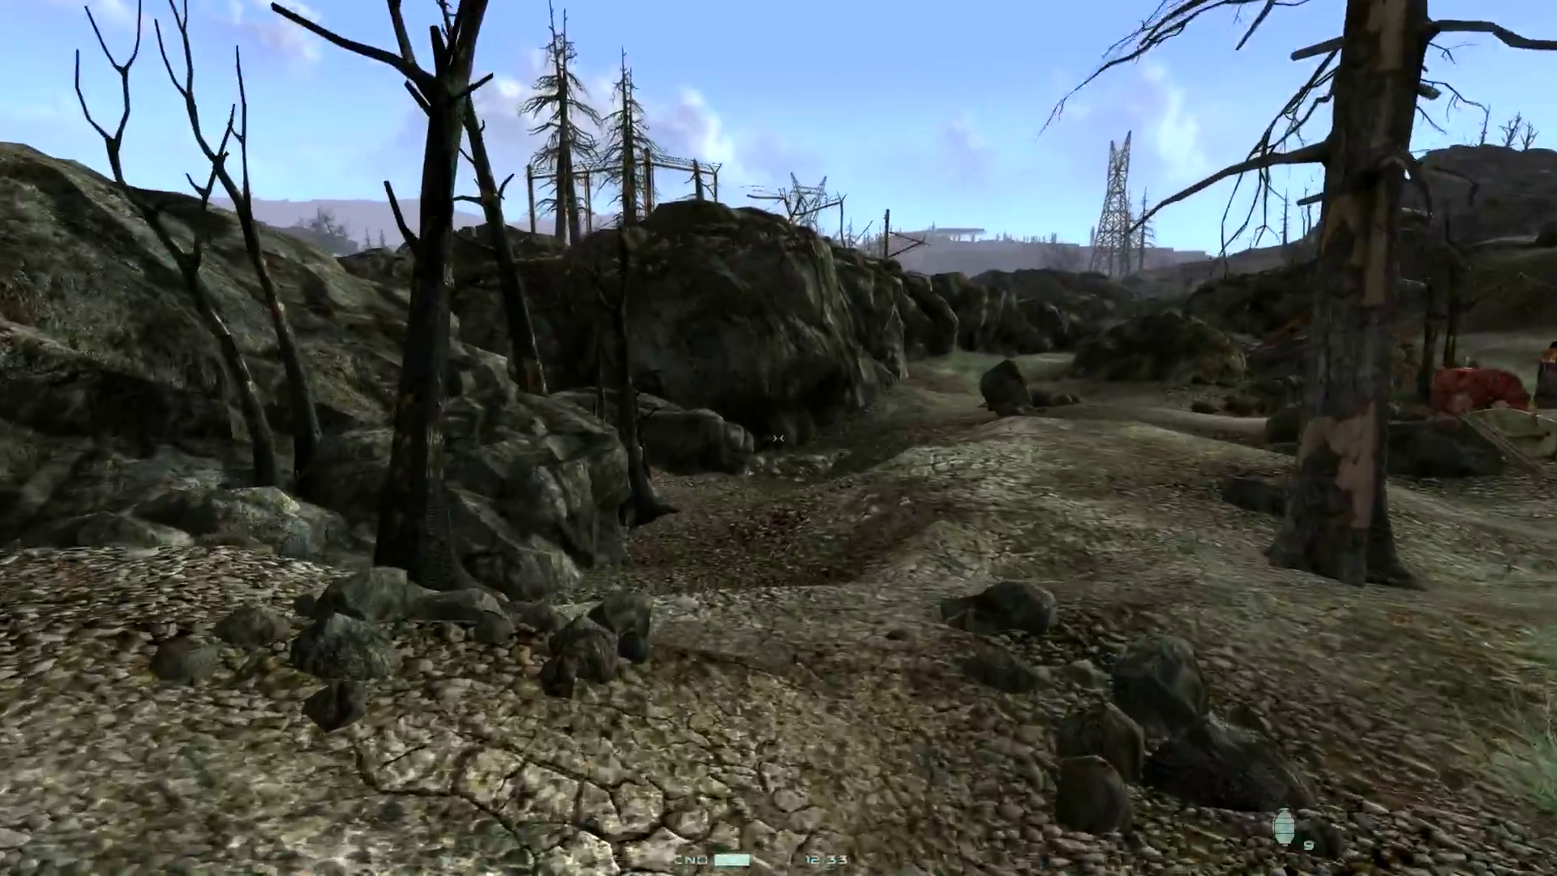
{"action": "key", "text": "w"}
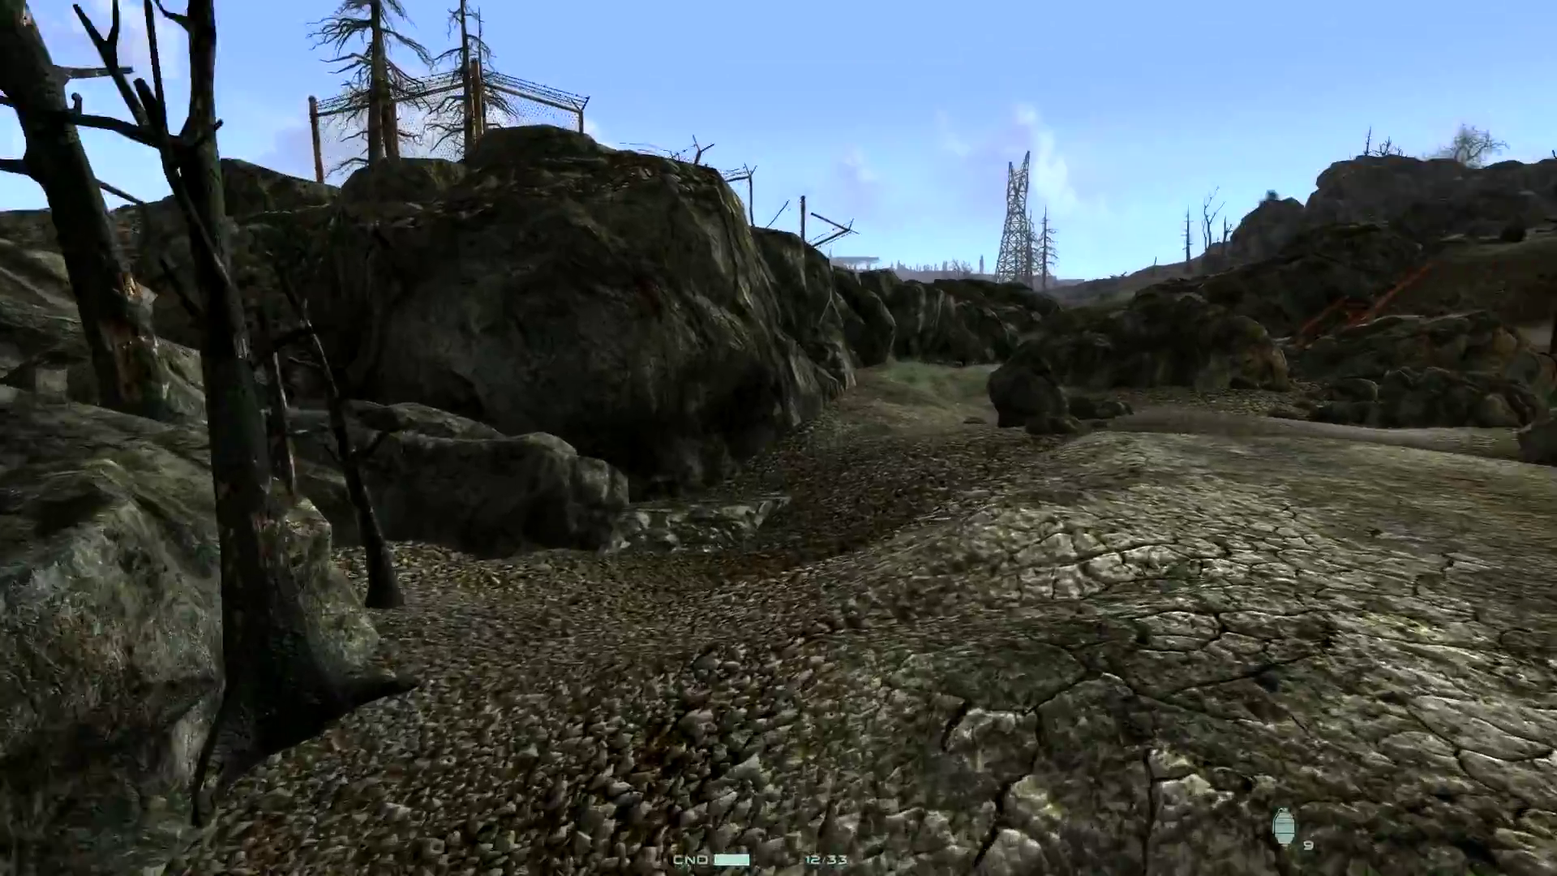
{"action": "key", "text": "w"}
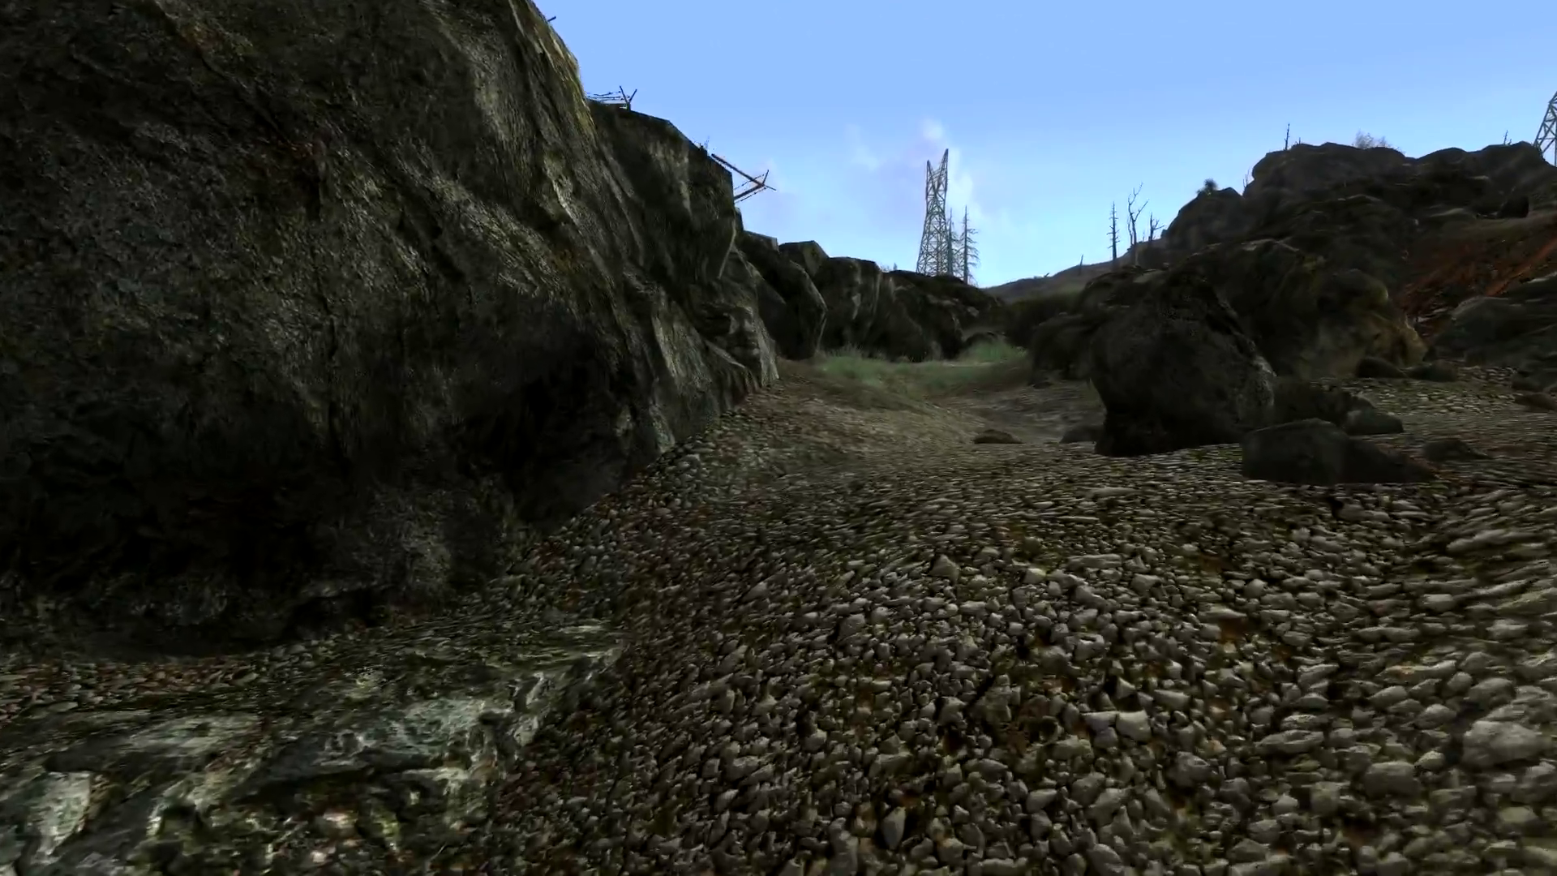
{"action": "key", "text": "w"}
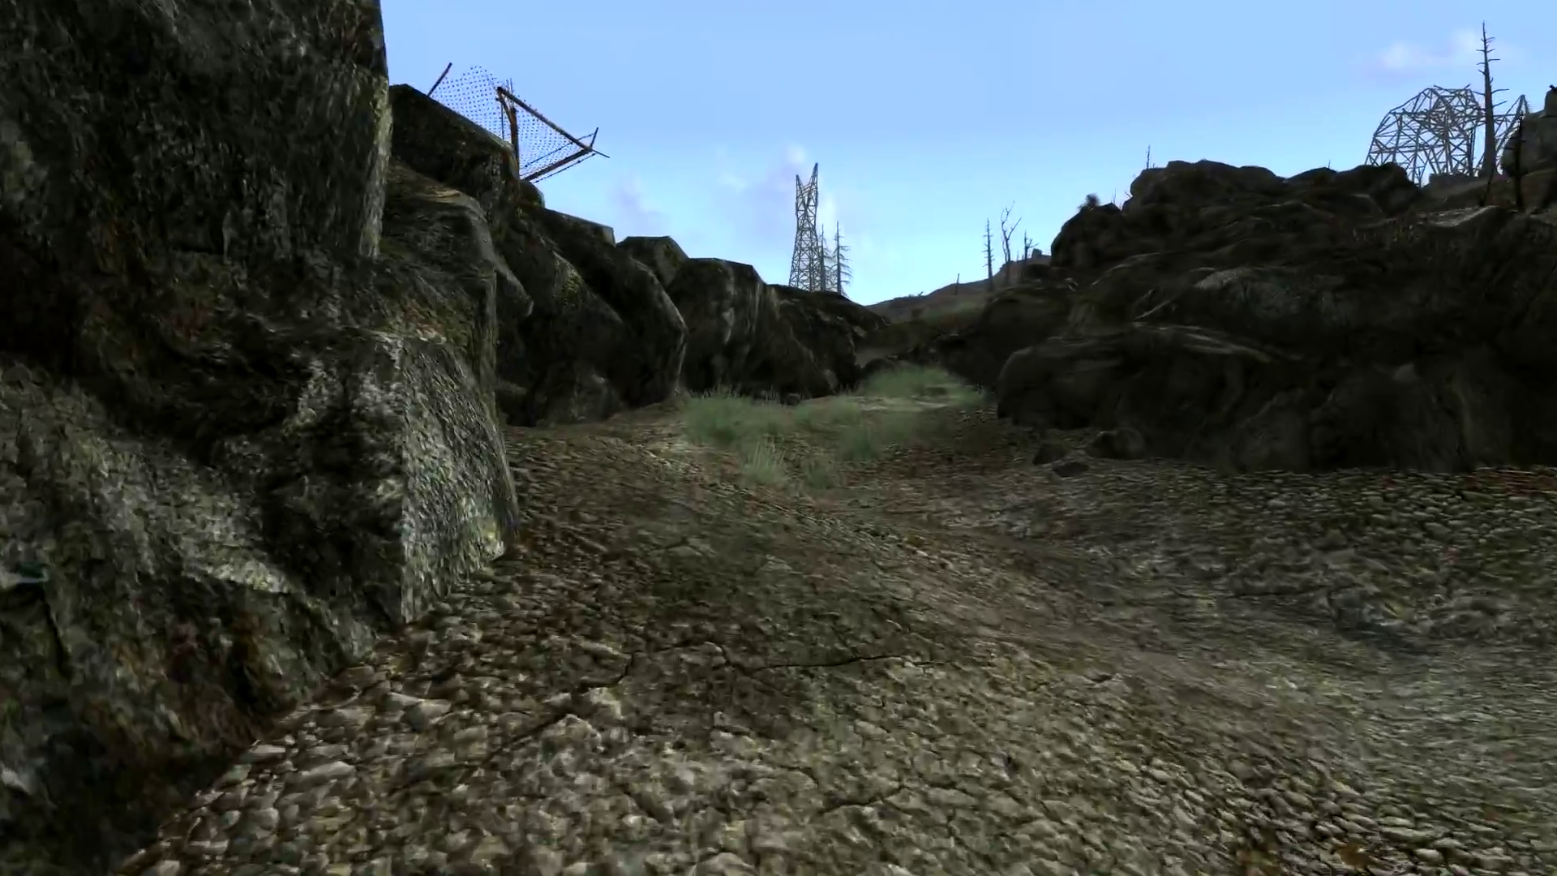
{"action": "key", "text": "w"}
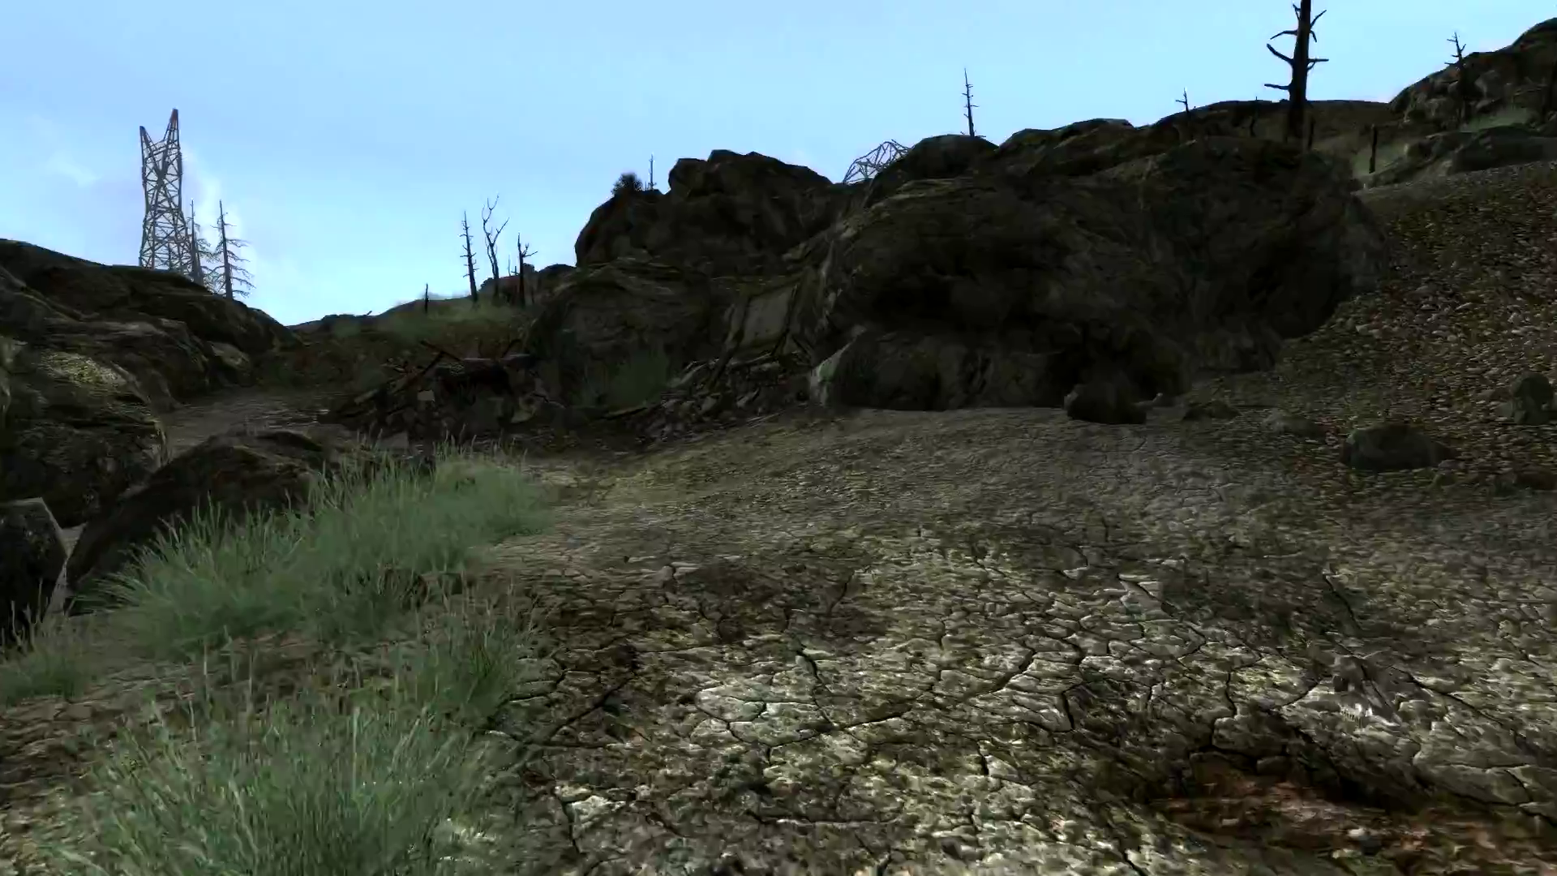
{"action": "key", "text": "w"}
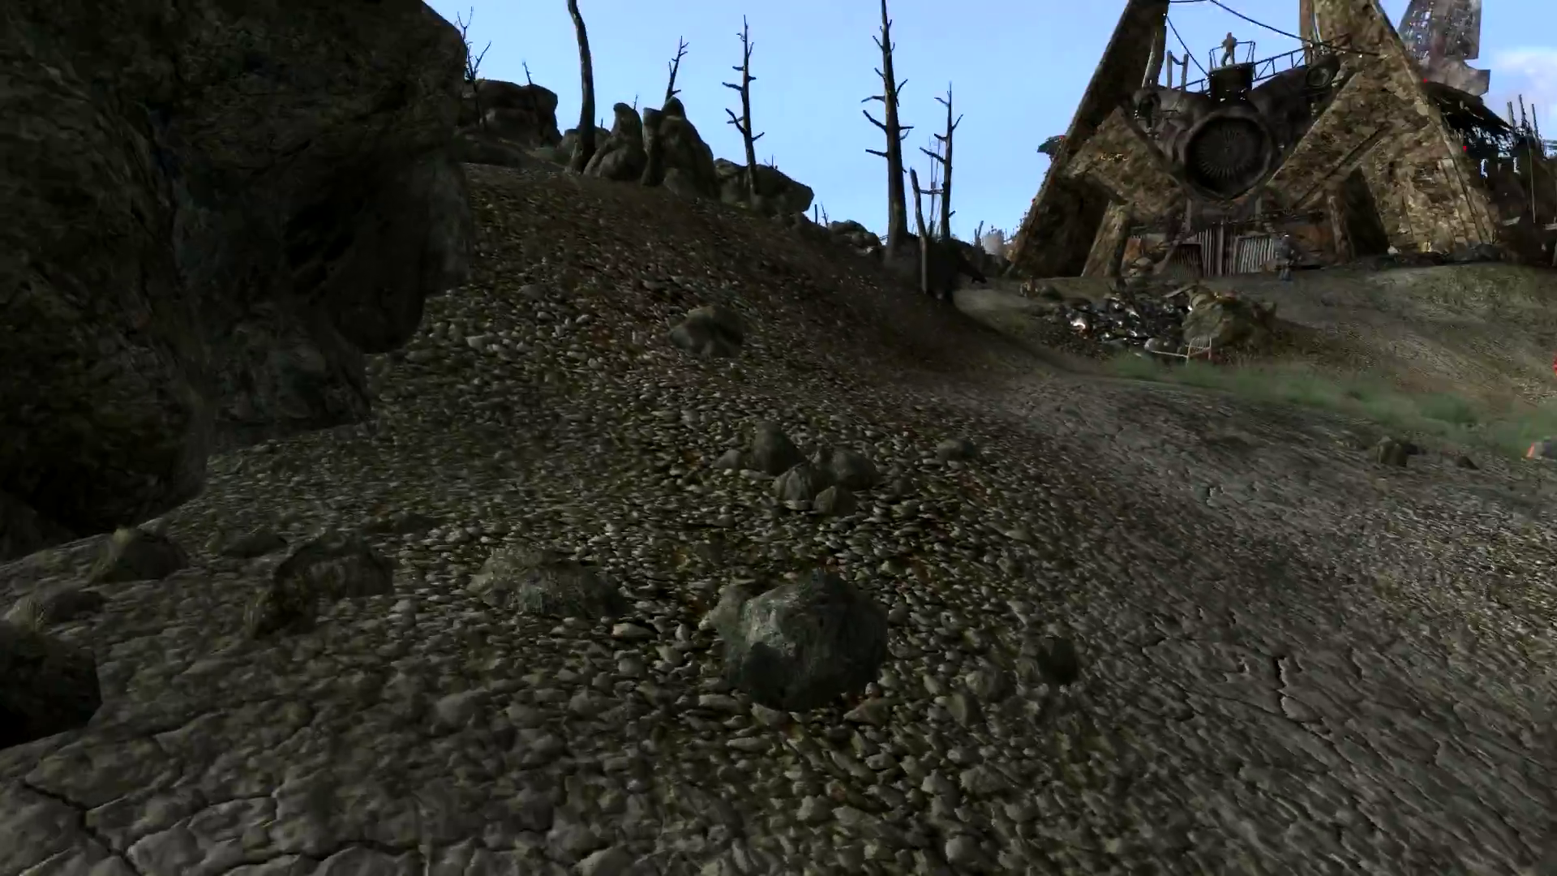
{"action": "key", "text": "w"}
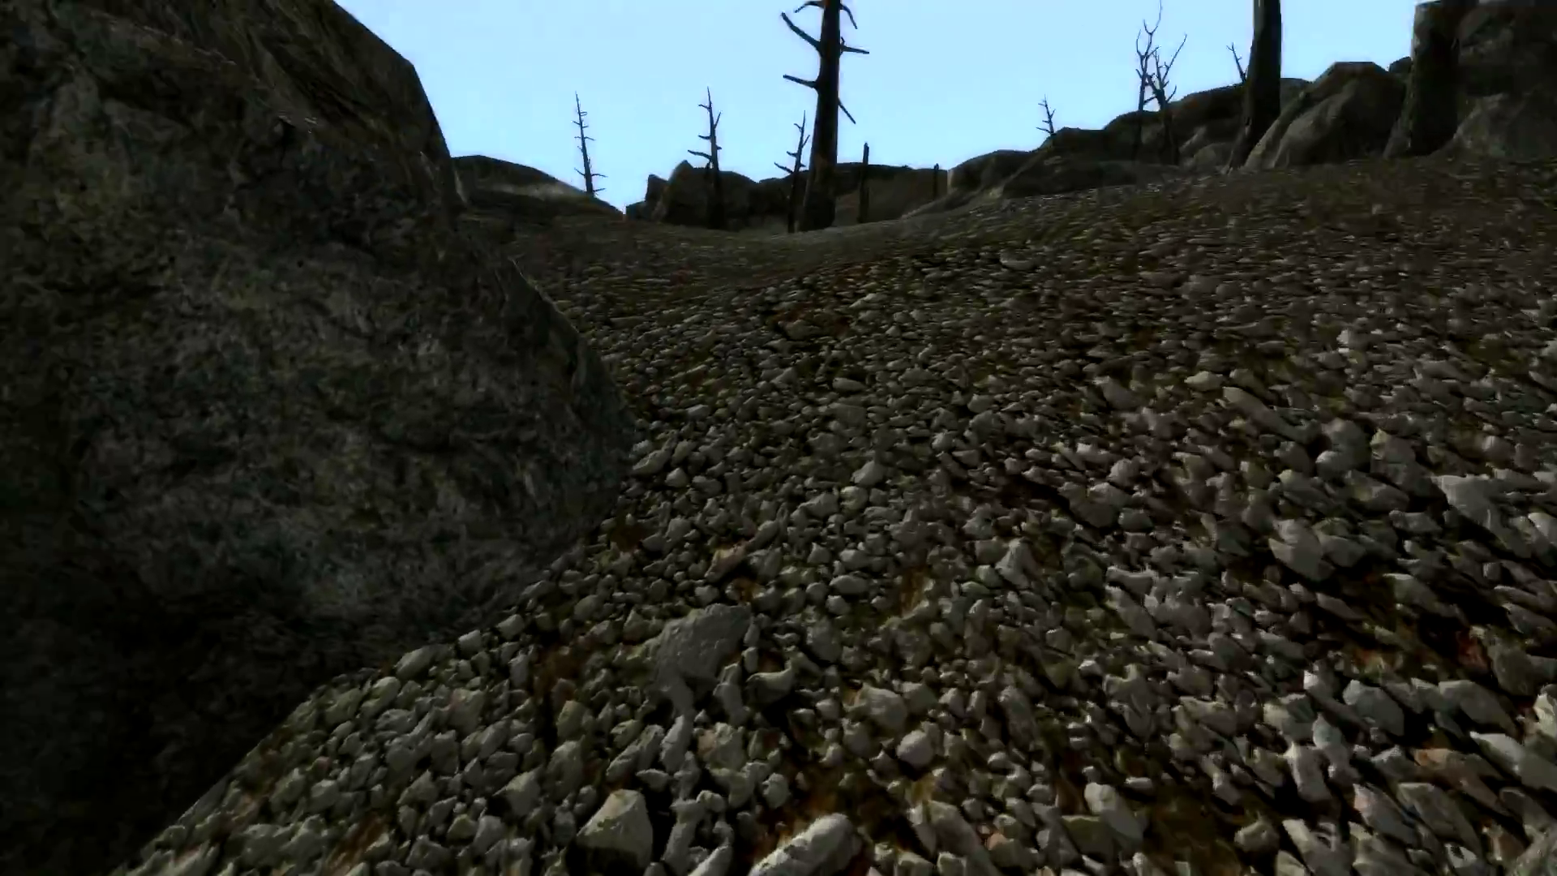
{"action": "key", "text": "w"}
{"action": "key", "text": "w"}
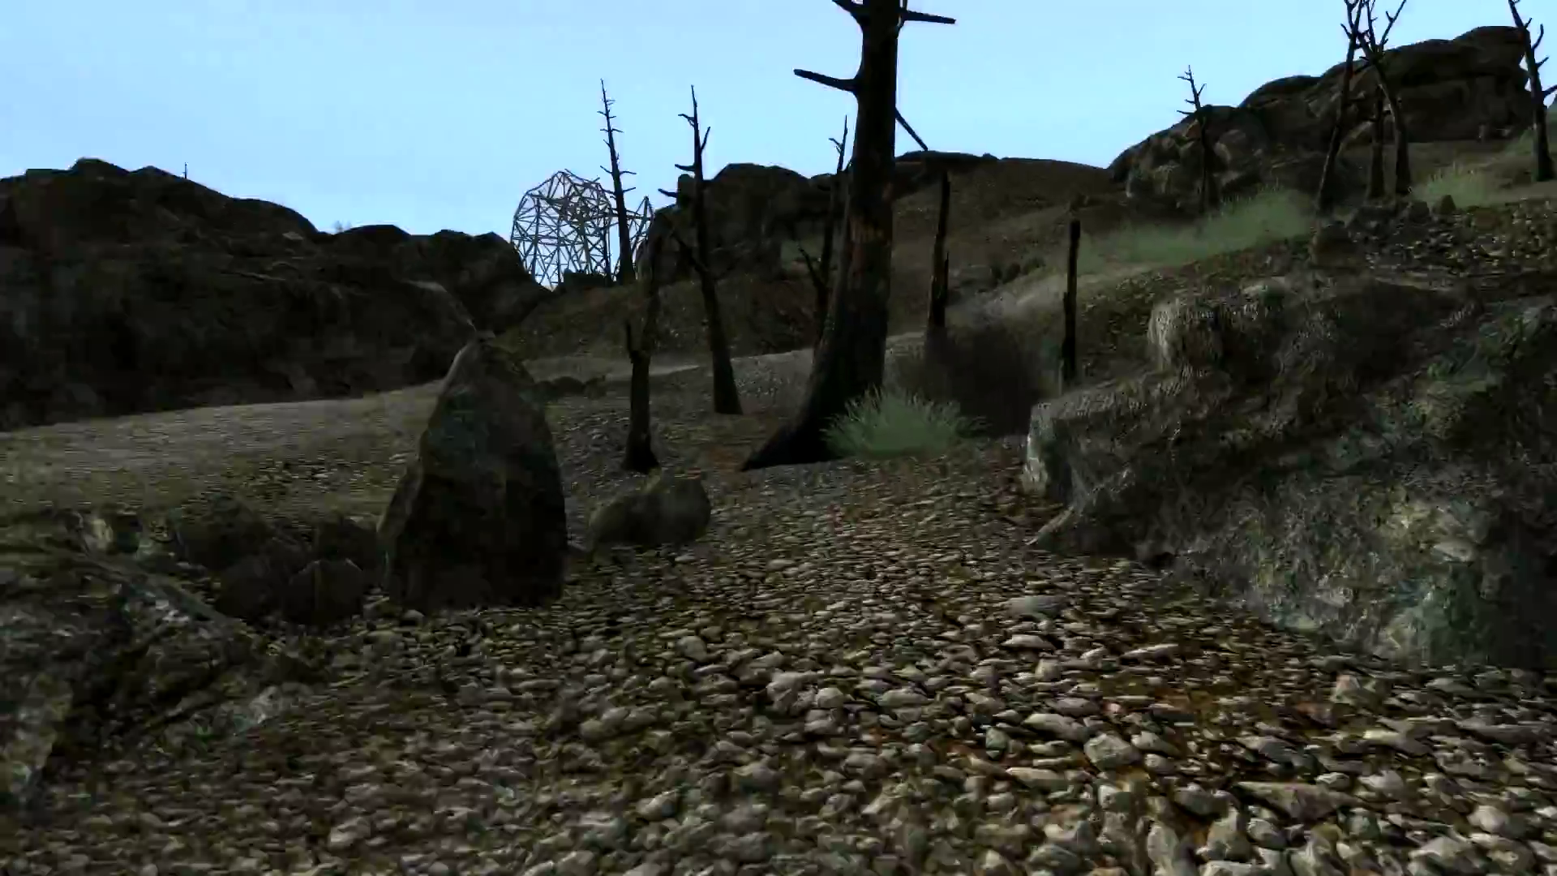
{"action": "key", "text": "w"}
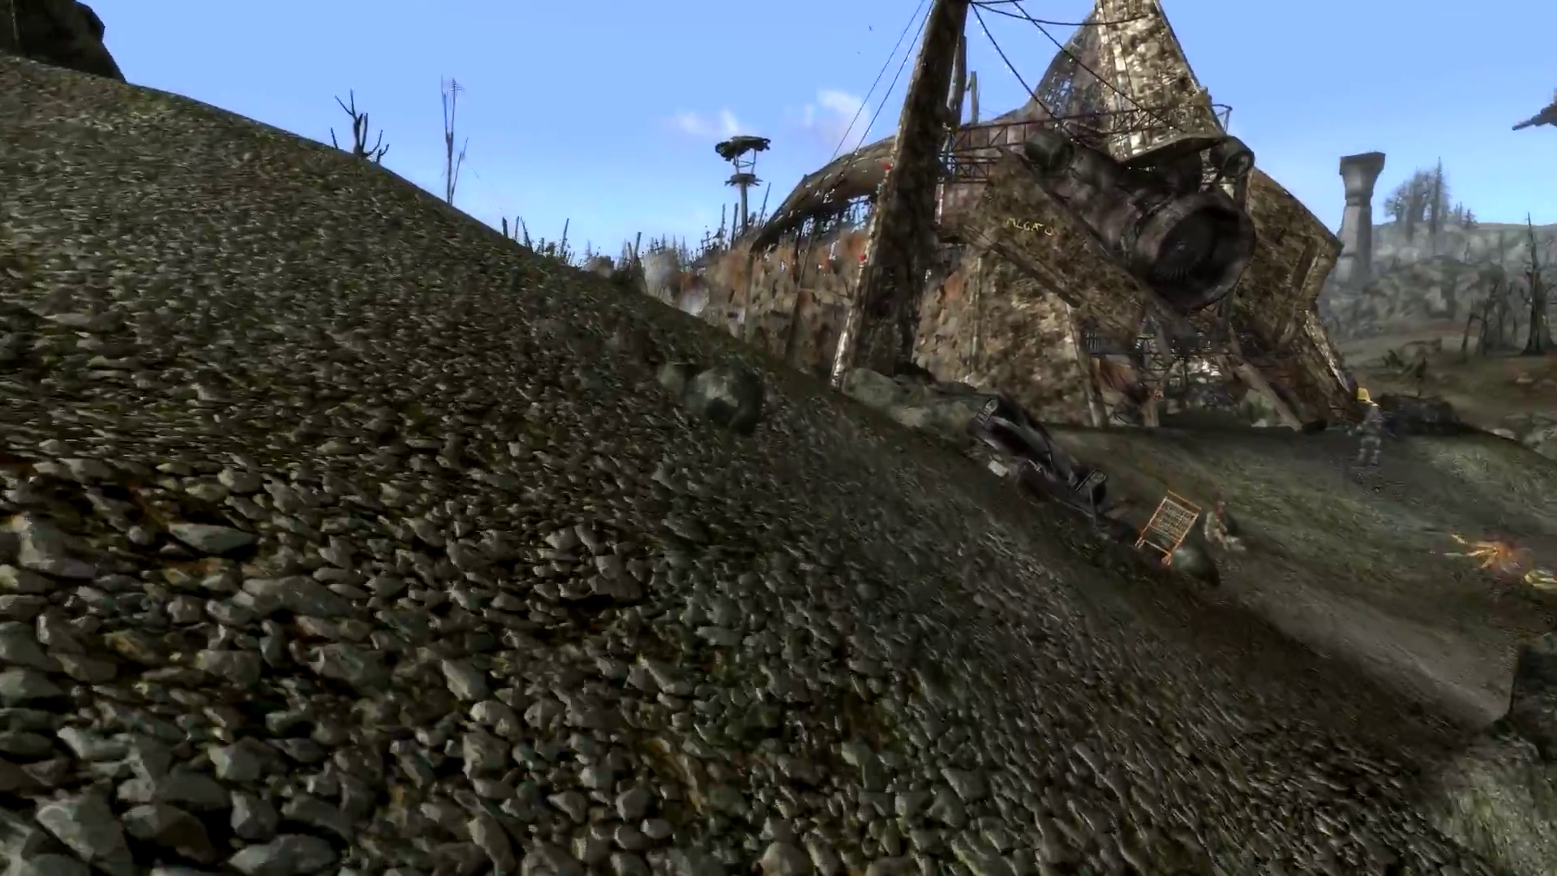
{"action": "key", "text": "w"}
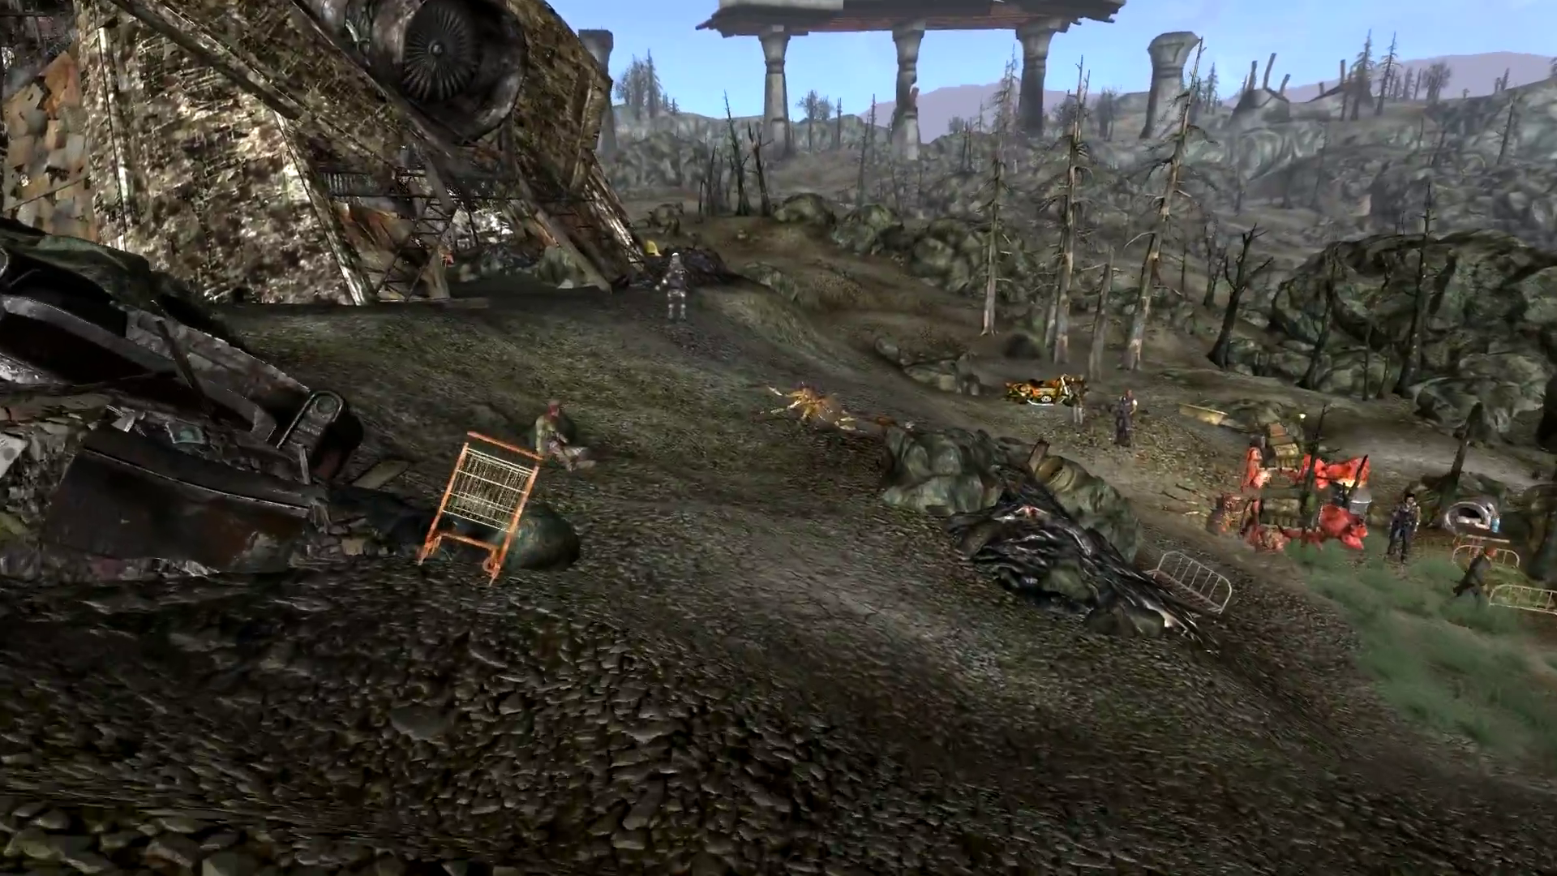
{"action": "key", "text": "w"}
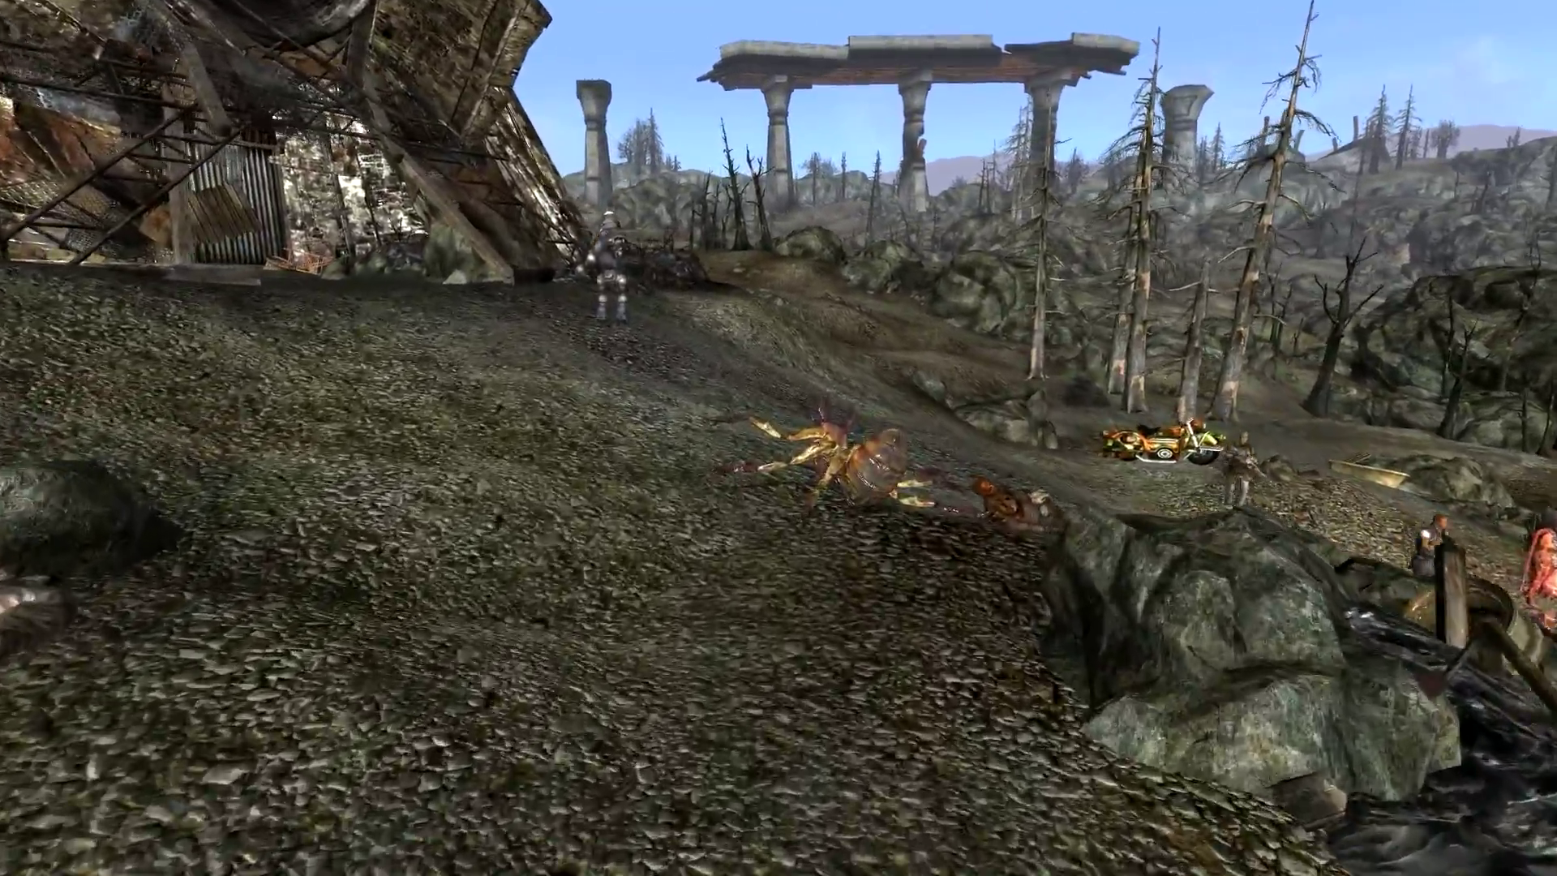
{"action": "key", "text": "w"}
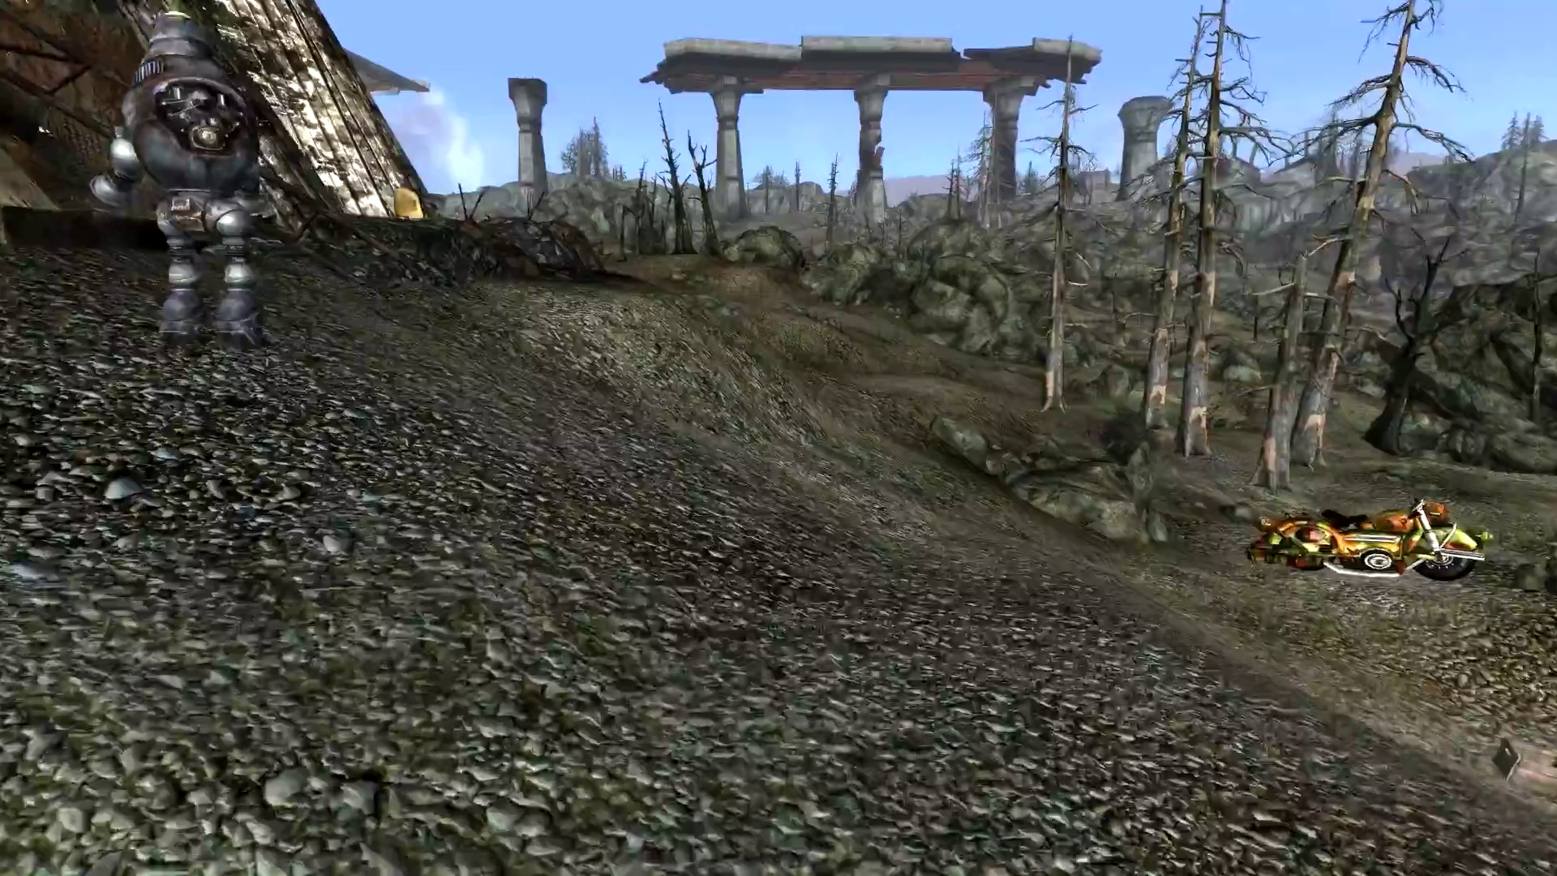
{"action": "key", "text": "w"}
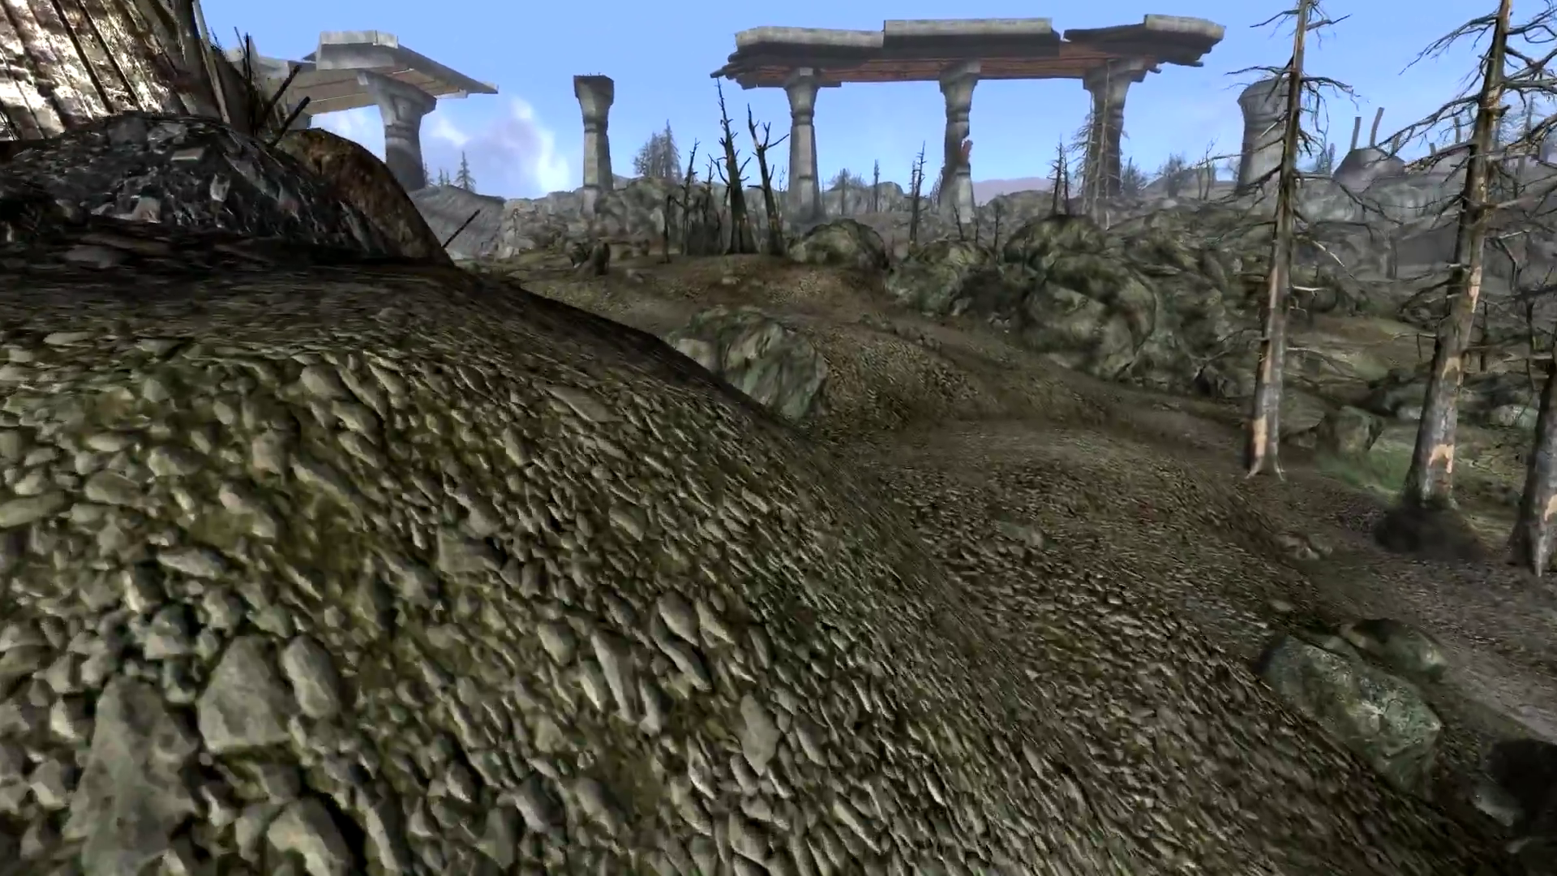
{"action": "key", "text": "w"}
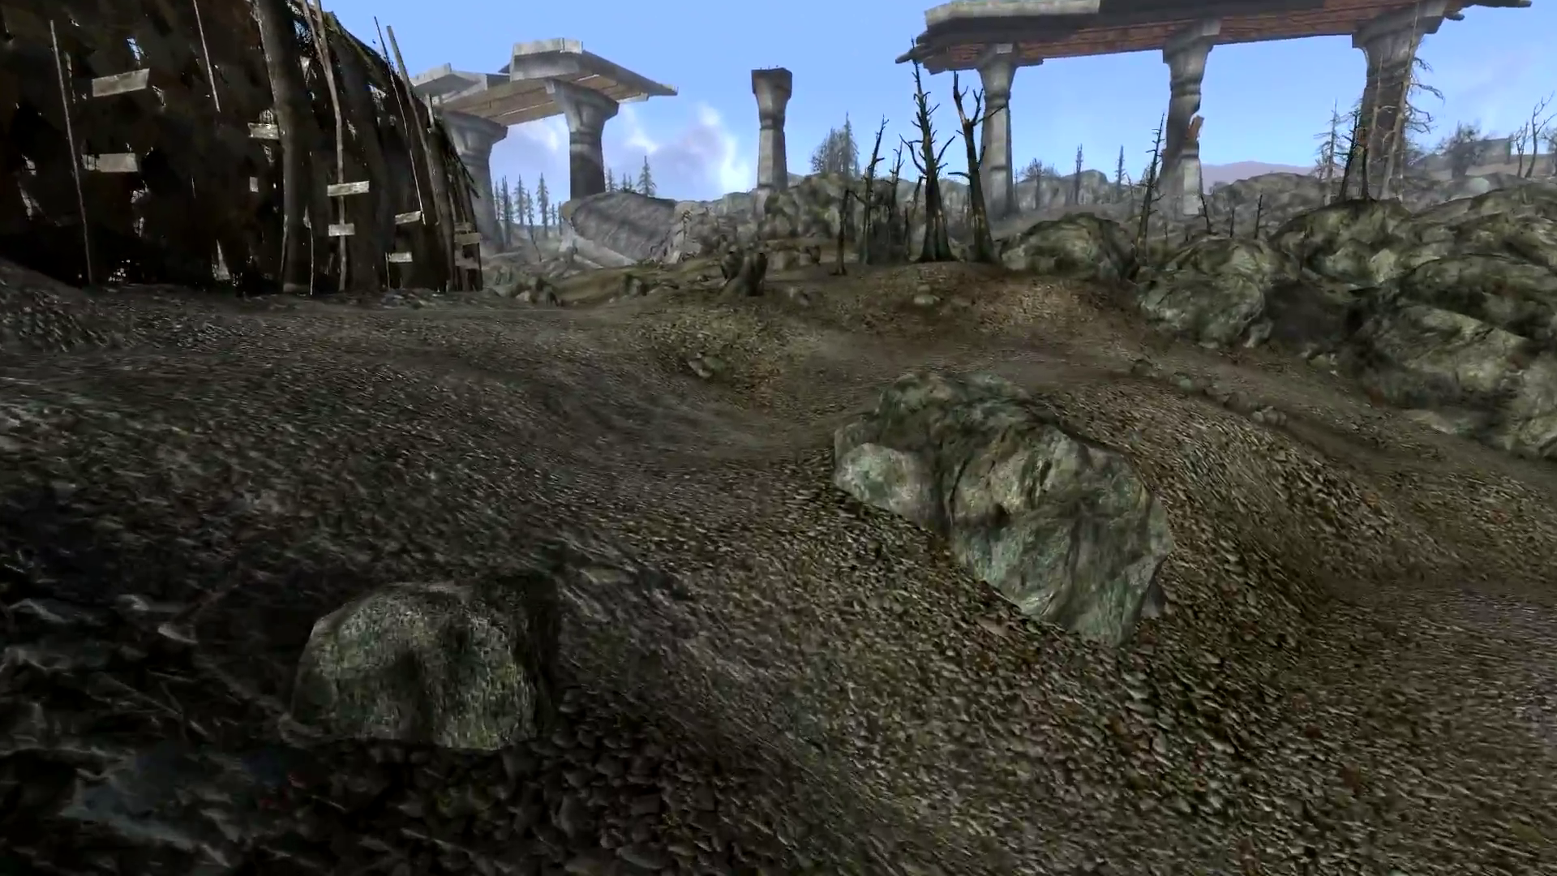
{"action": "key", "text": "w"}
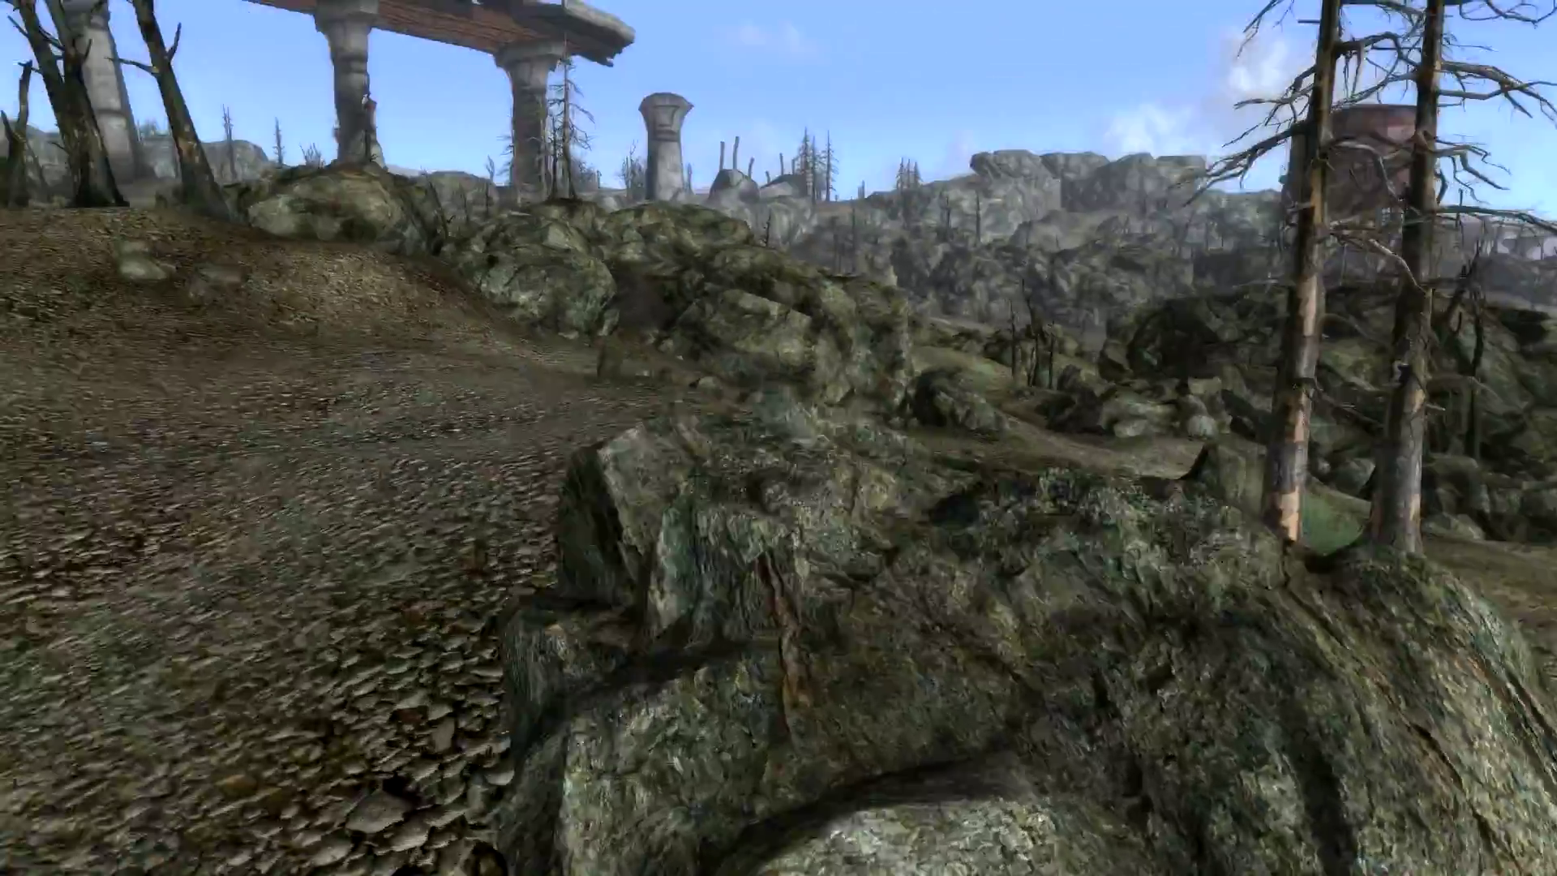
{"action": "key", "text": "w"}
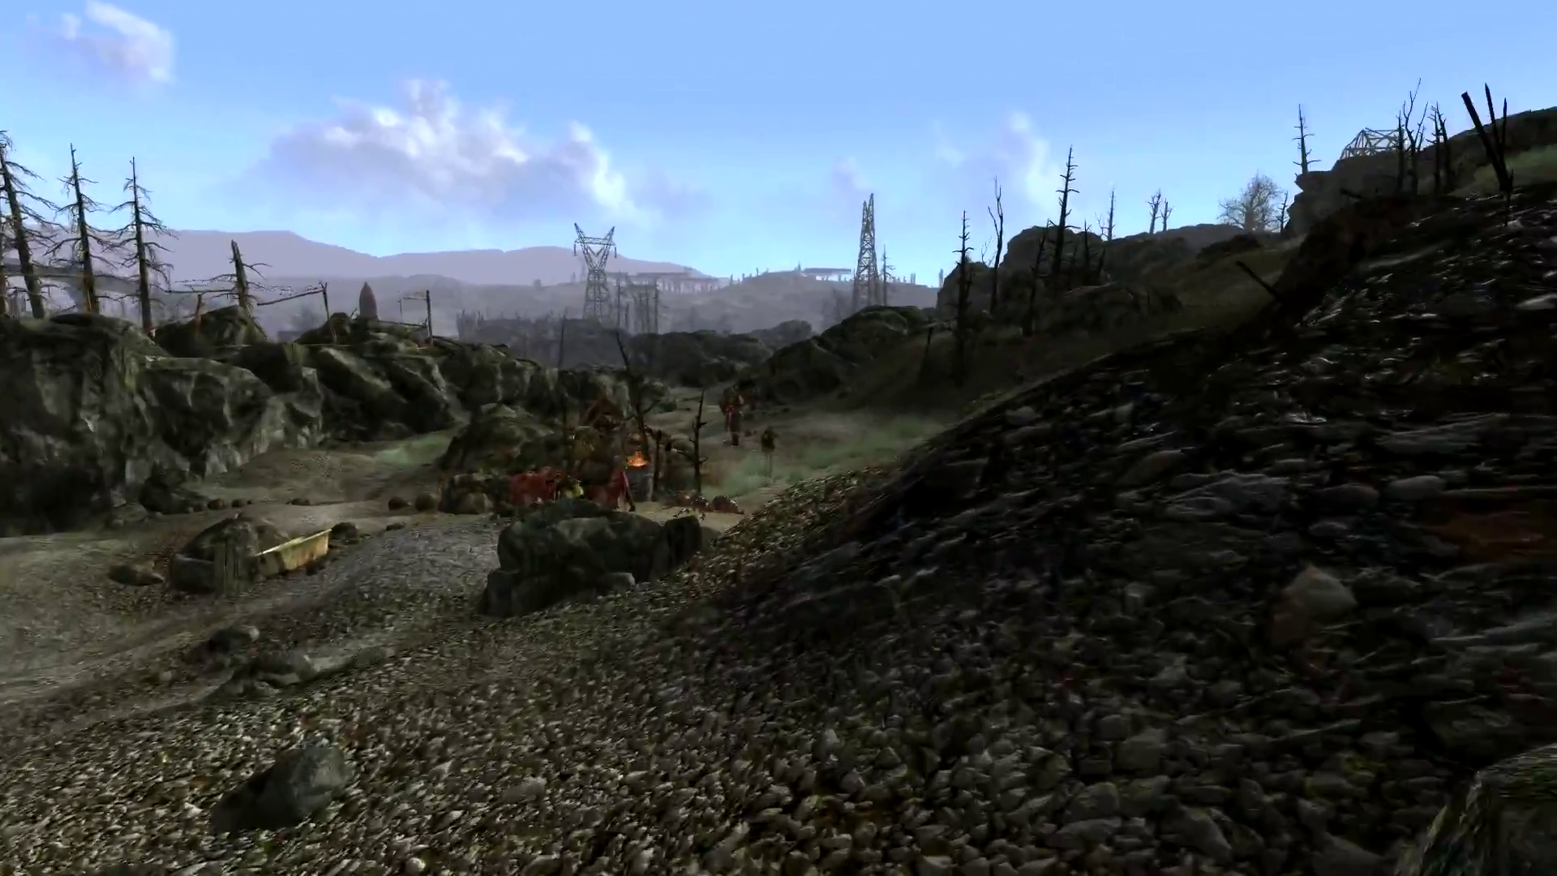
{"action": "key", "text": "w"}
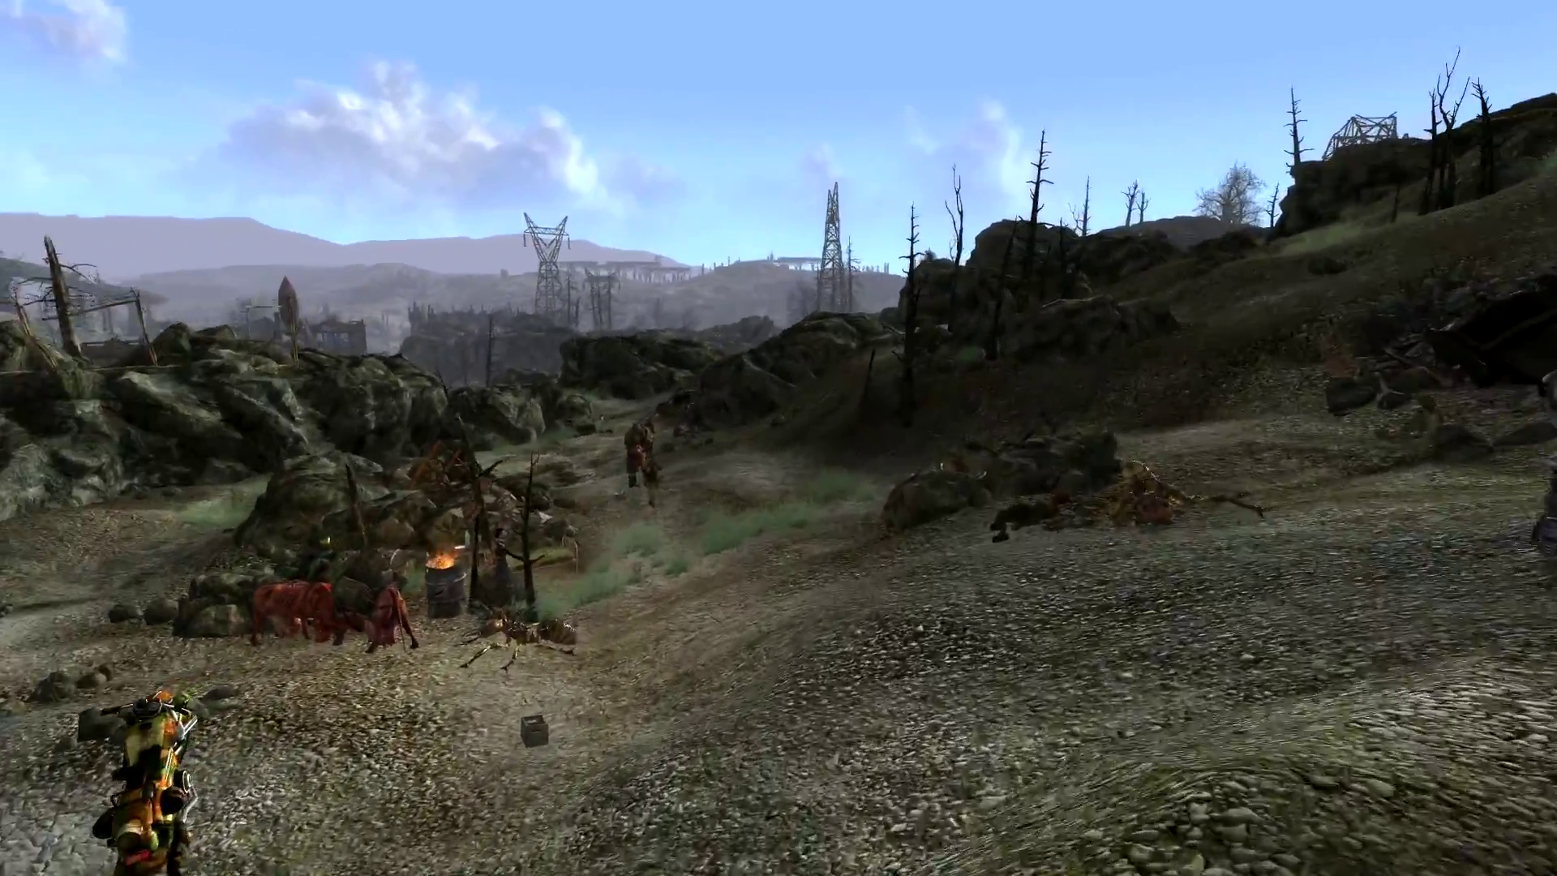
{"action": "key", "text": "f"}
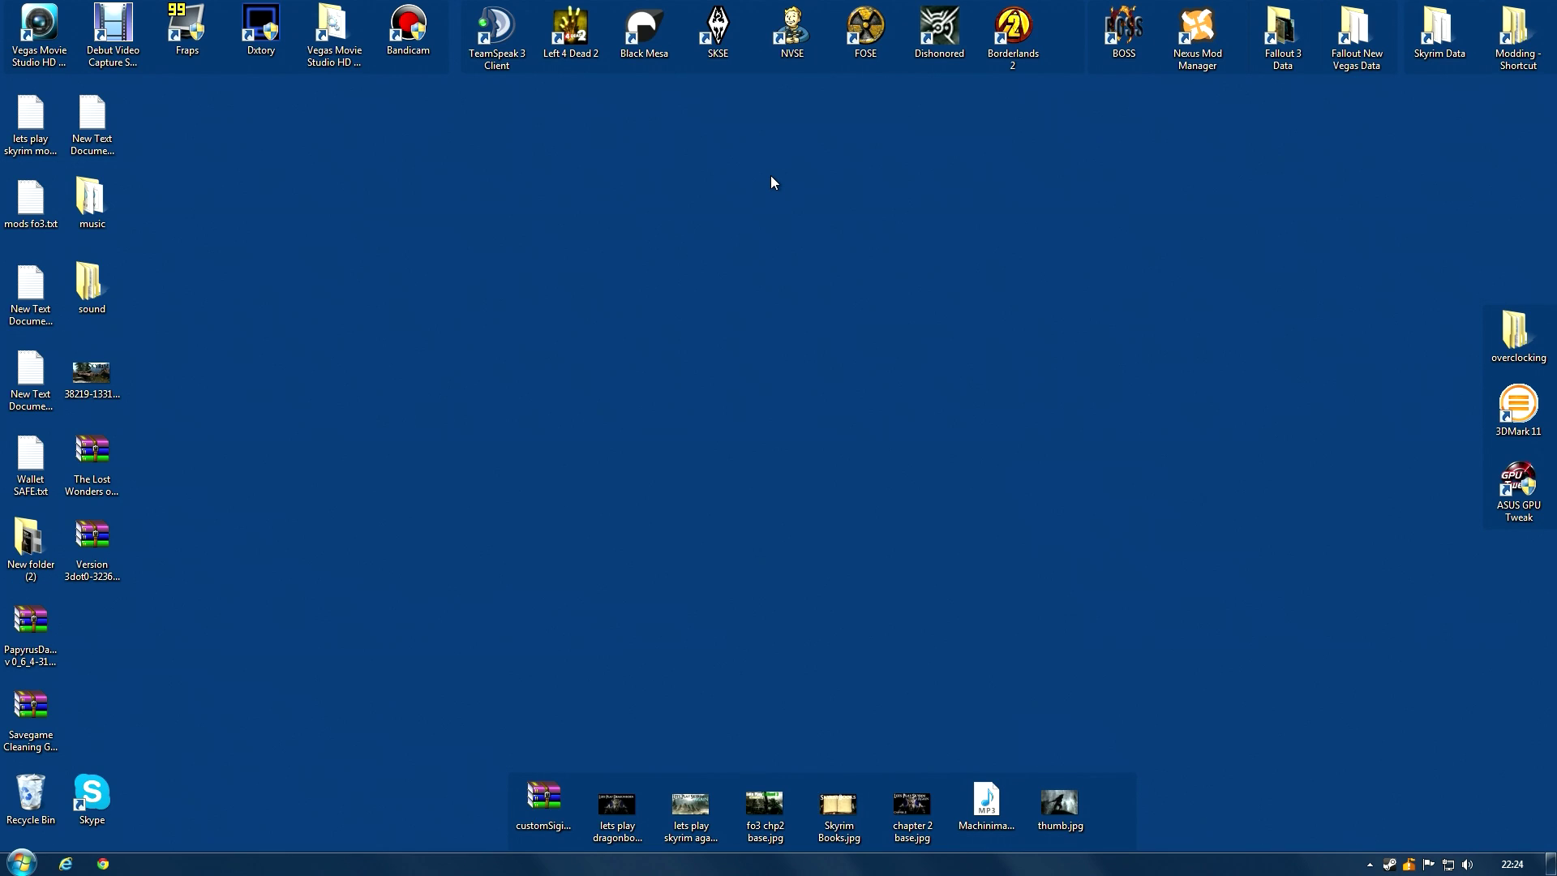
From the Vegas projects folder on the desktop, open the Lets Play Fallout 3 template project in Vegas Movie Studio.
{"action": "double_click", "coordinate": [334, 39]}
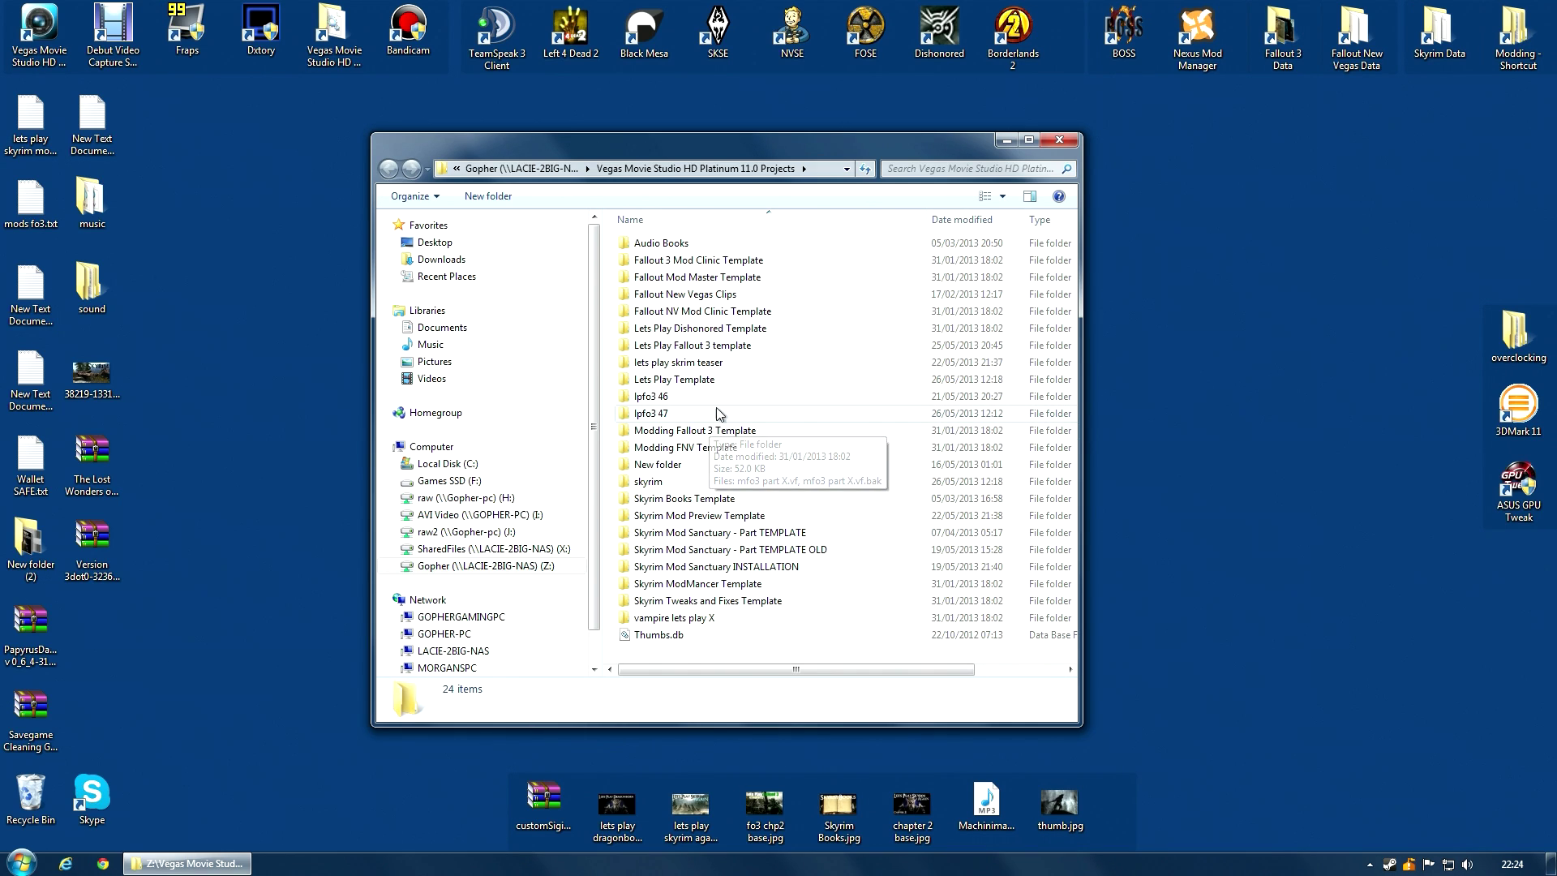
{"action": "double_click", "coordinate": [713, 349]}
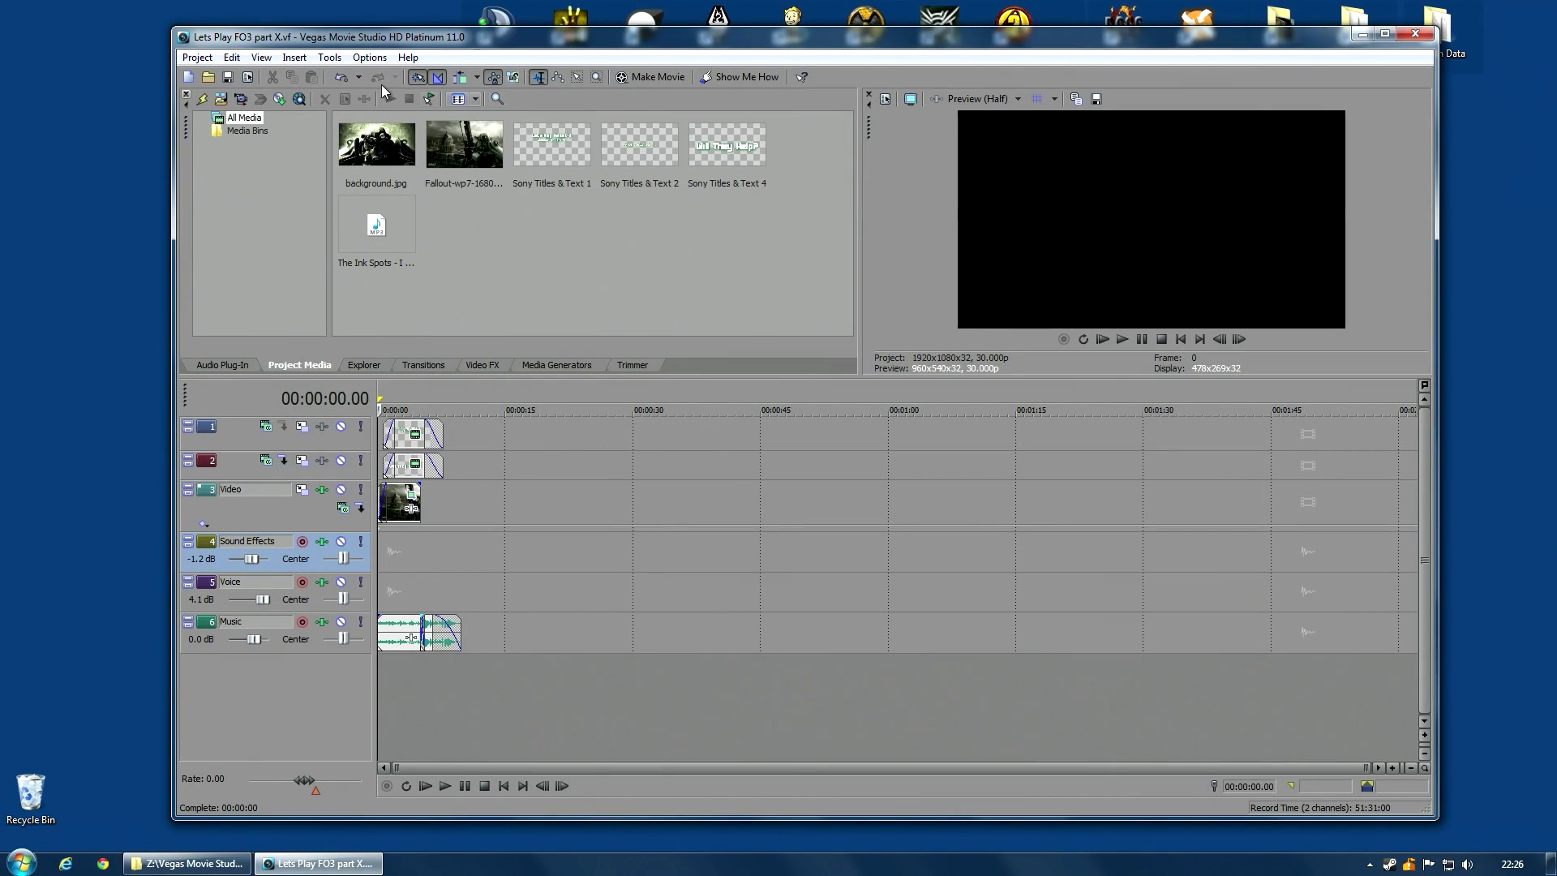
Save the project as Lets Play FO3 part TEST.vf in a new LP TEST folder inside the Vegas projects folder.
{"action": "left_click", "coordinate": [197, 57]}
{"action": "left_click", "coordinate": [243, 149]}
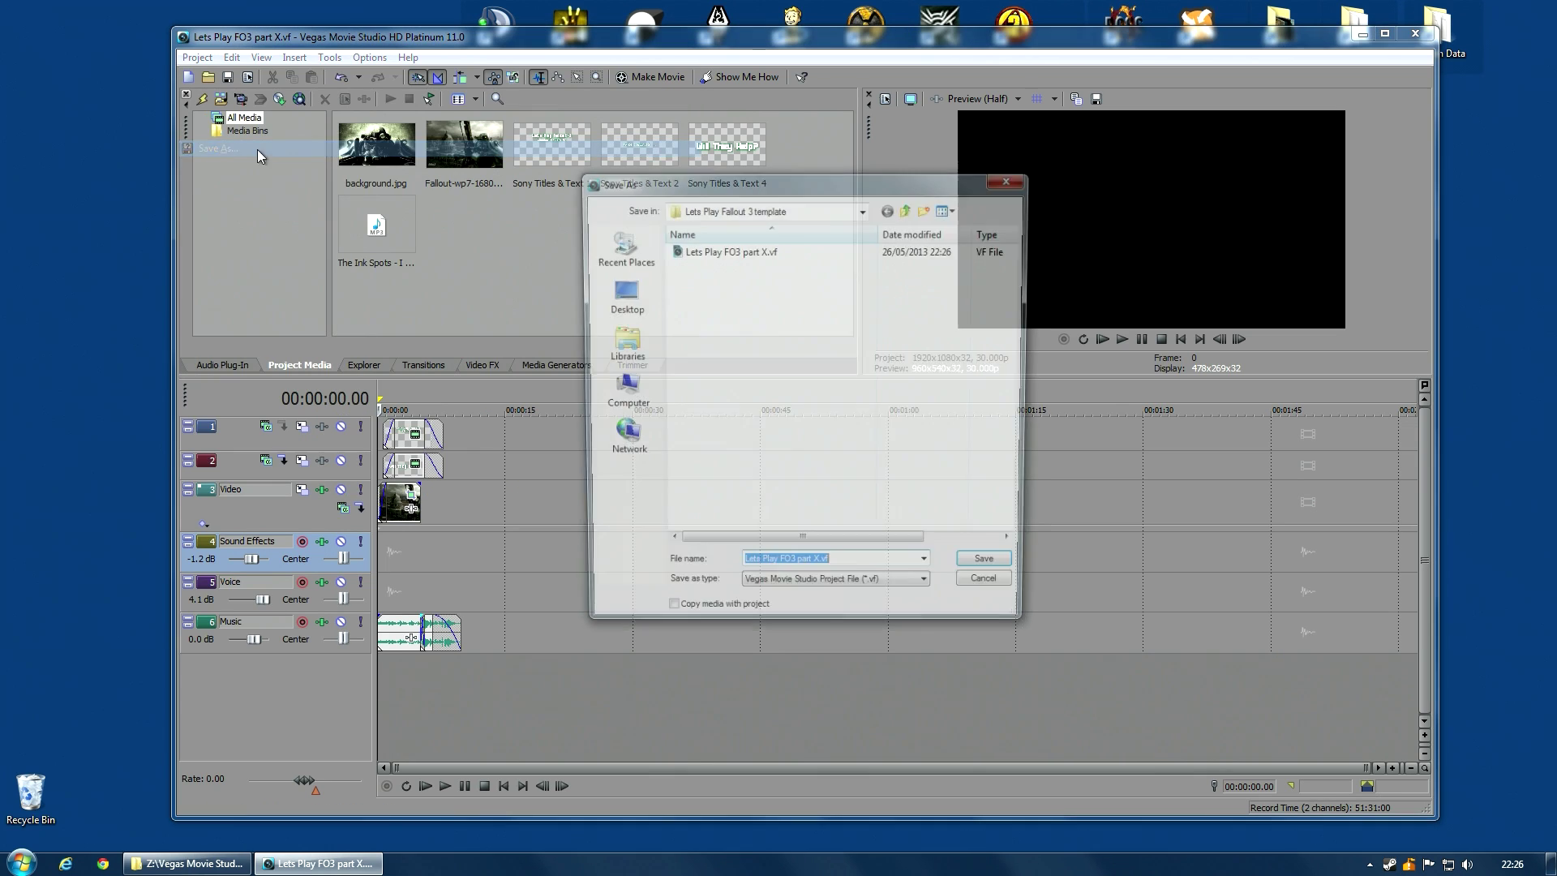
{"action": "left_click", "coordinate": [908, 208]}
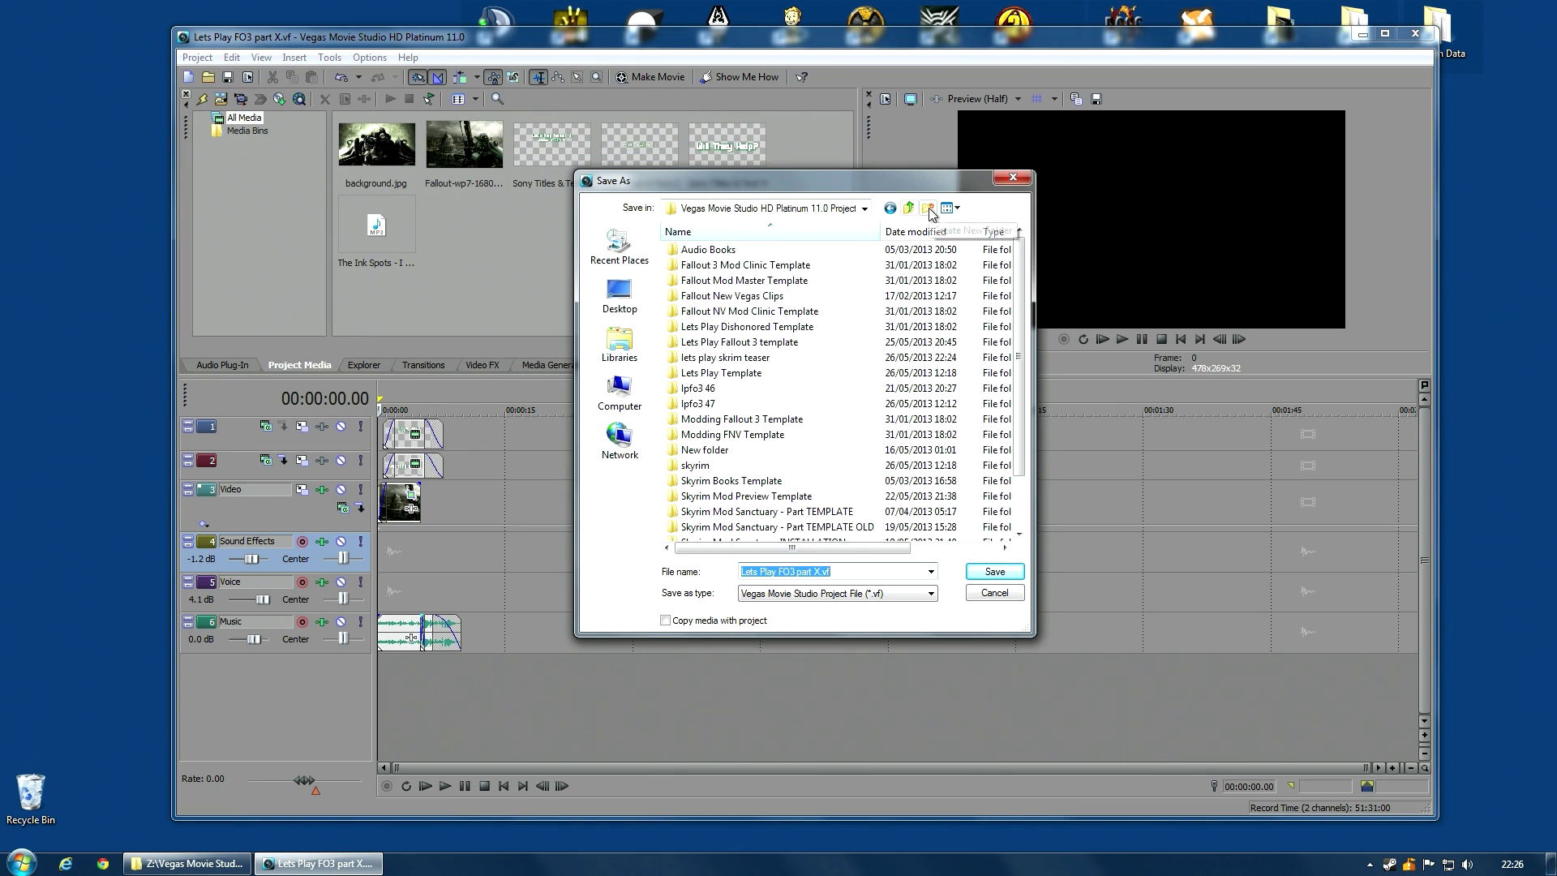
{"action": "left_click", "coordinate": [930, 209]}
{"action": "type", "text": "LP TEST"}
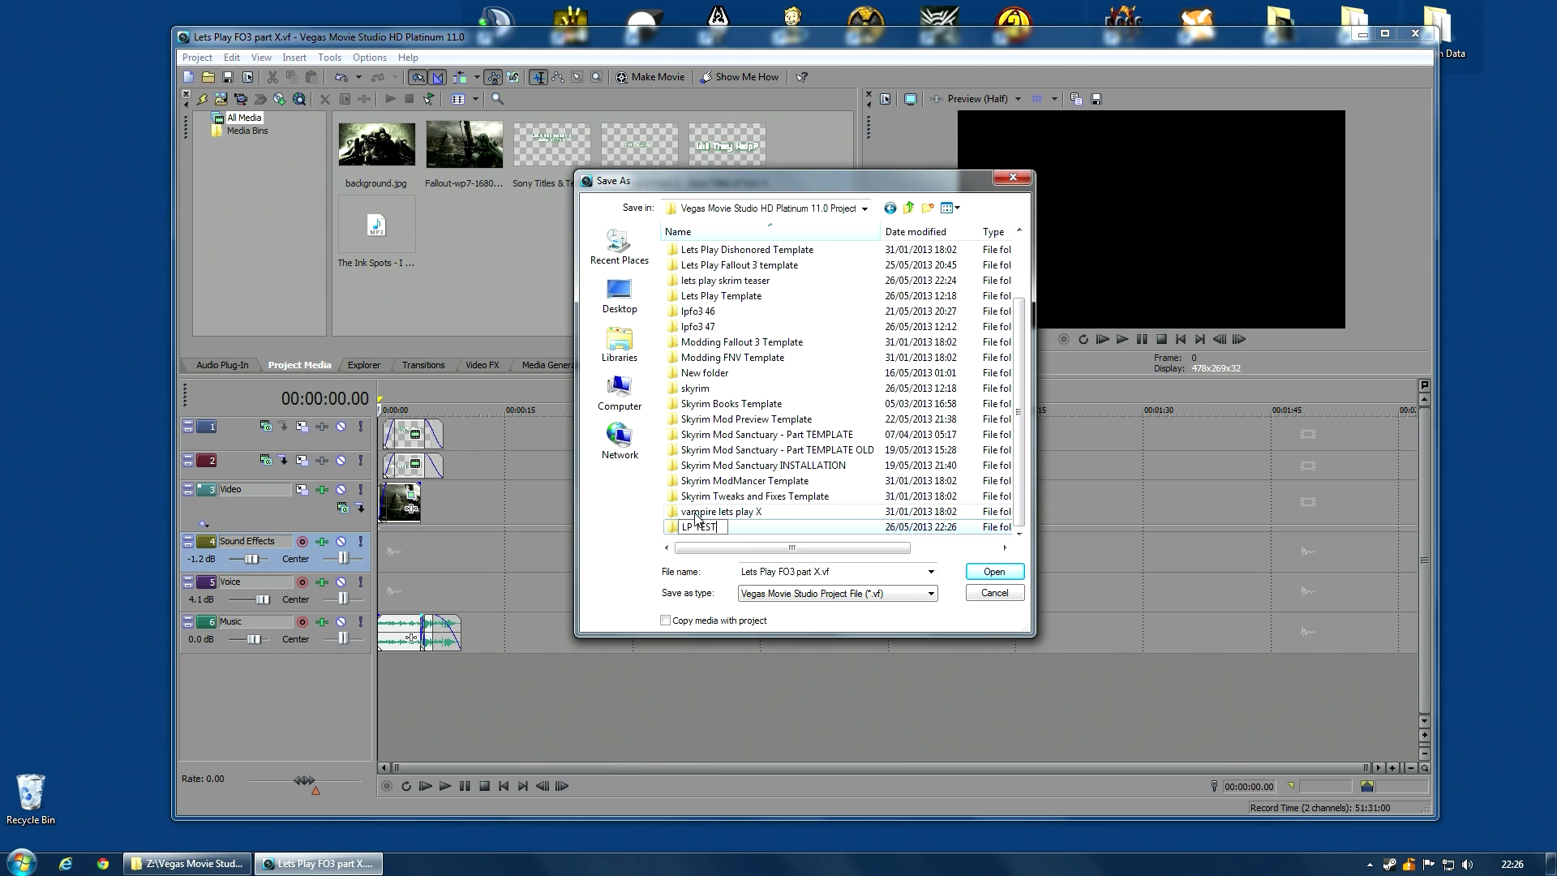
{"action": "key", "text": "Return"}
{"action": "key", "text": "Return"}
{"action": "left_click", "coordinate": [814, 571]}
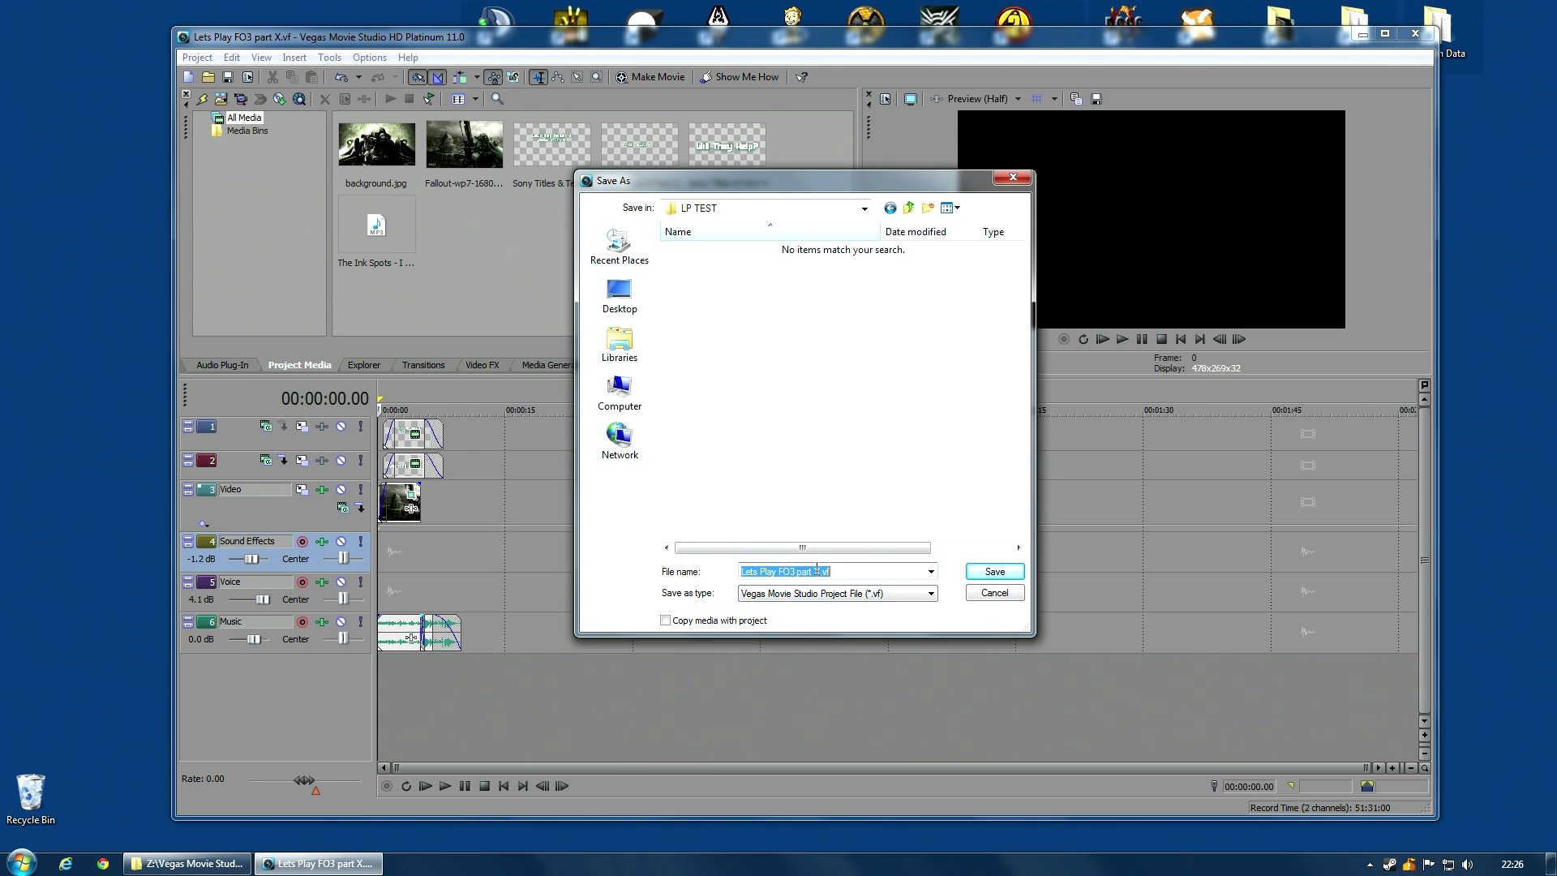
{"action": "left_click_drag", "start_coordinate": [814, 571], "coordinate": [819, 571]}
{"action": "type", "text": "TEST"}
{"action": "left_click", "coordinate": [989, 572]}
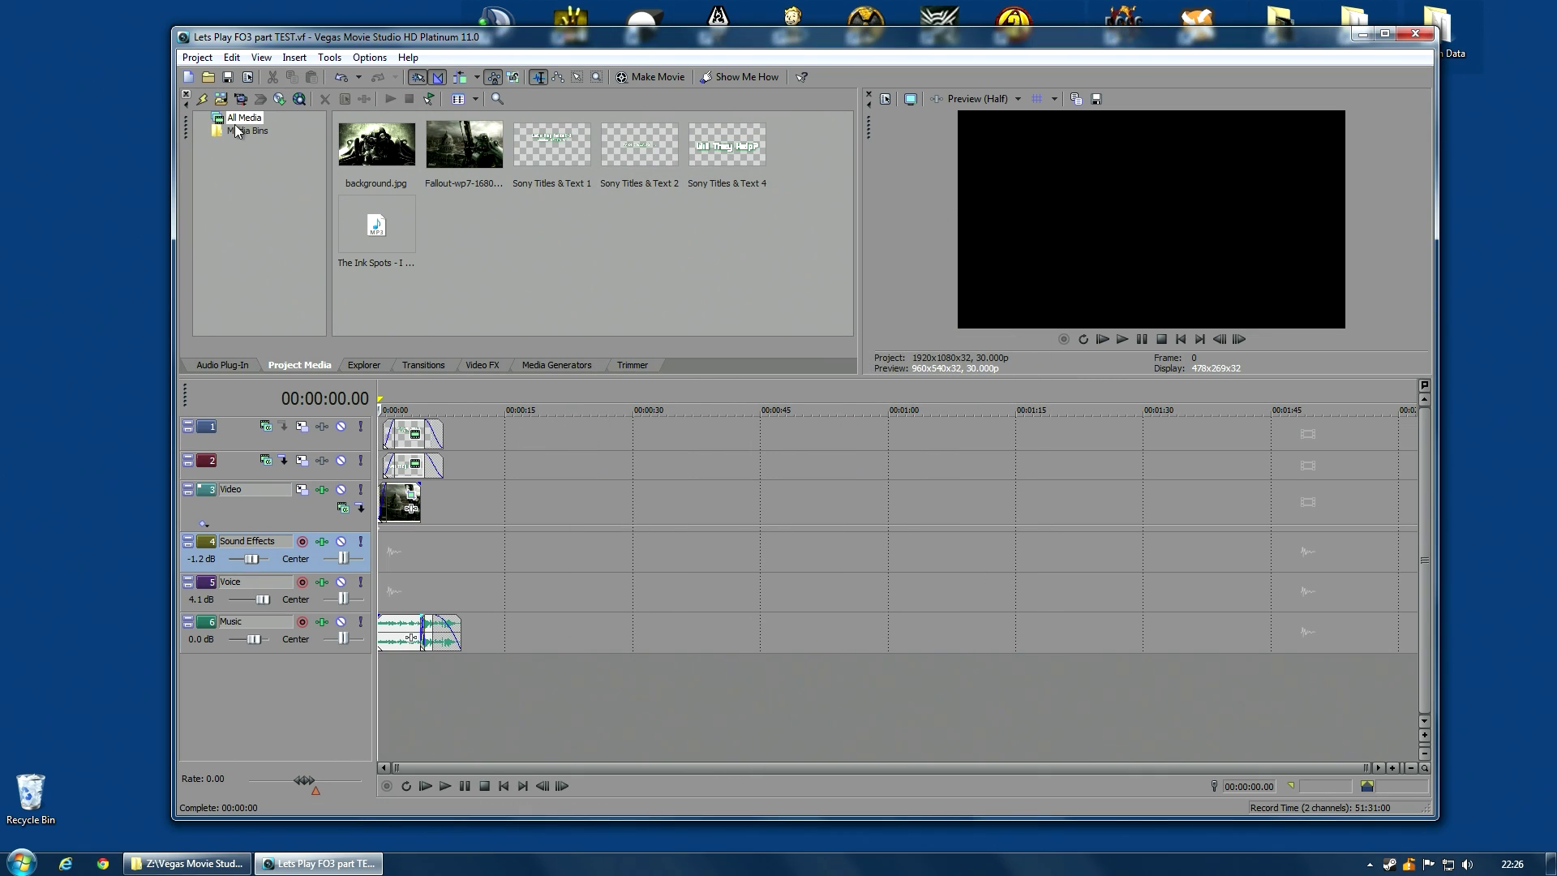
Examine the project's video and audio properties, including the available frame rates, sample rate and bit depth.
{"action": "left_click", "coordinate": [197, 57]}
{"action": "left_click", "coordinate": [246, 353]}
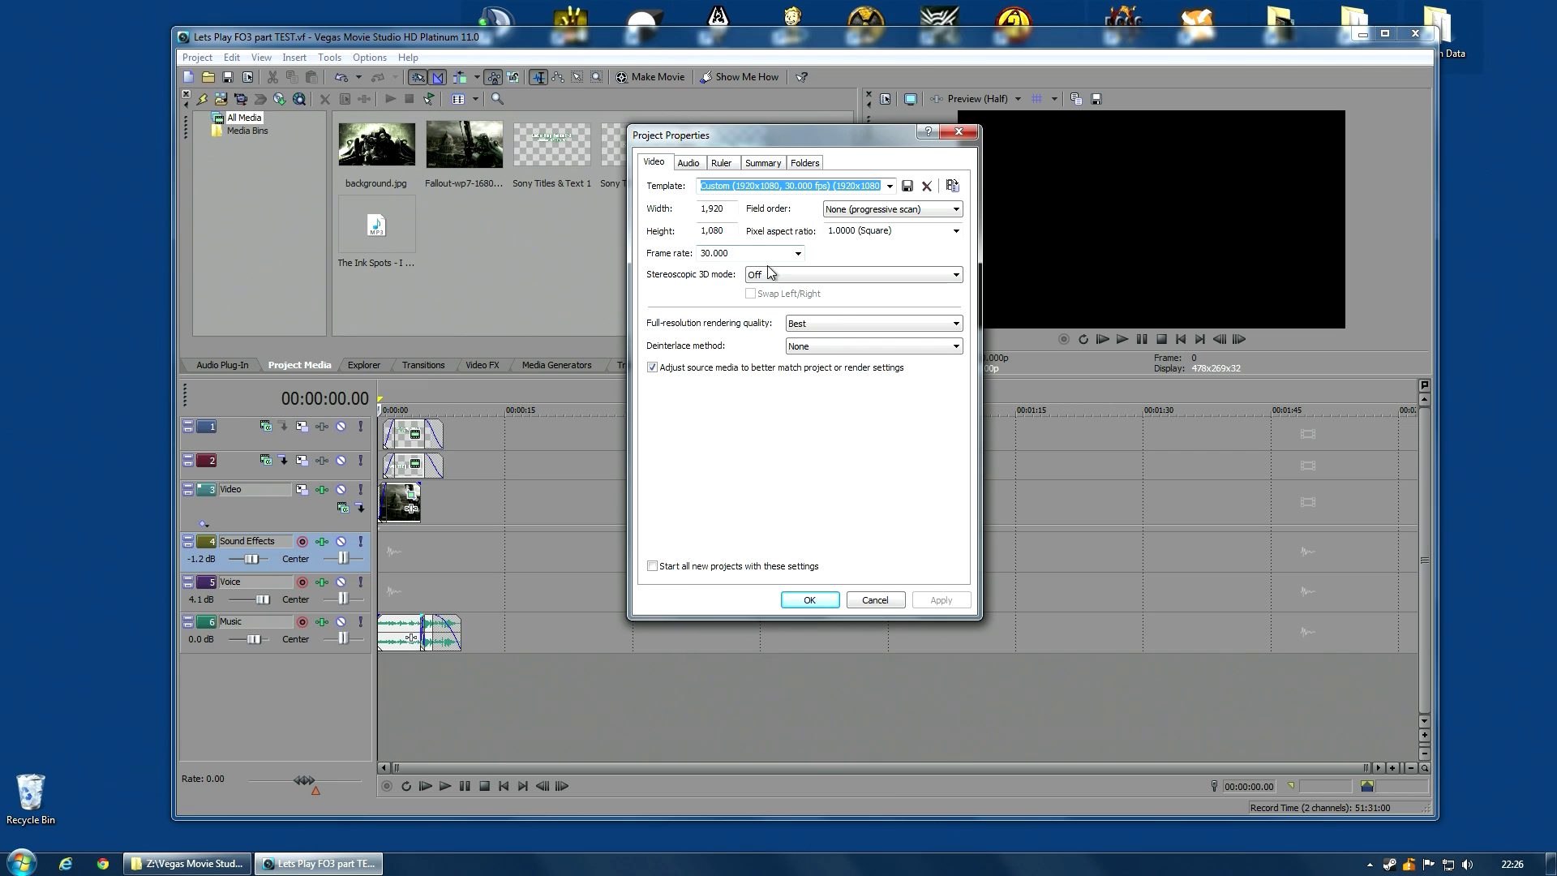
{"action": "left_click", "coordinate": [798, 253]}
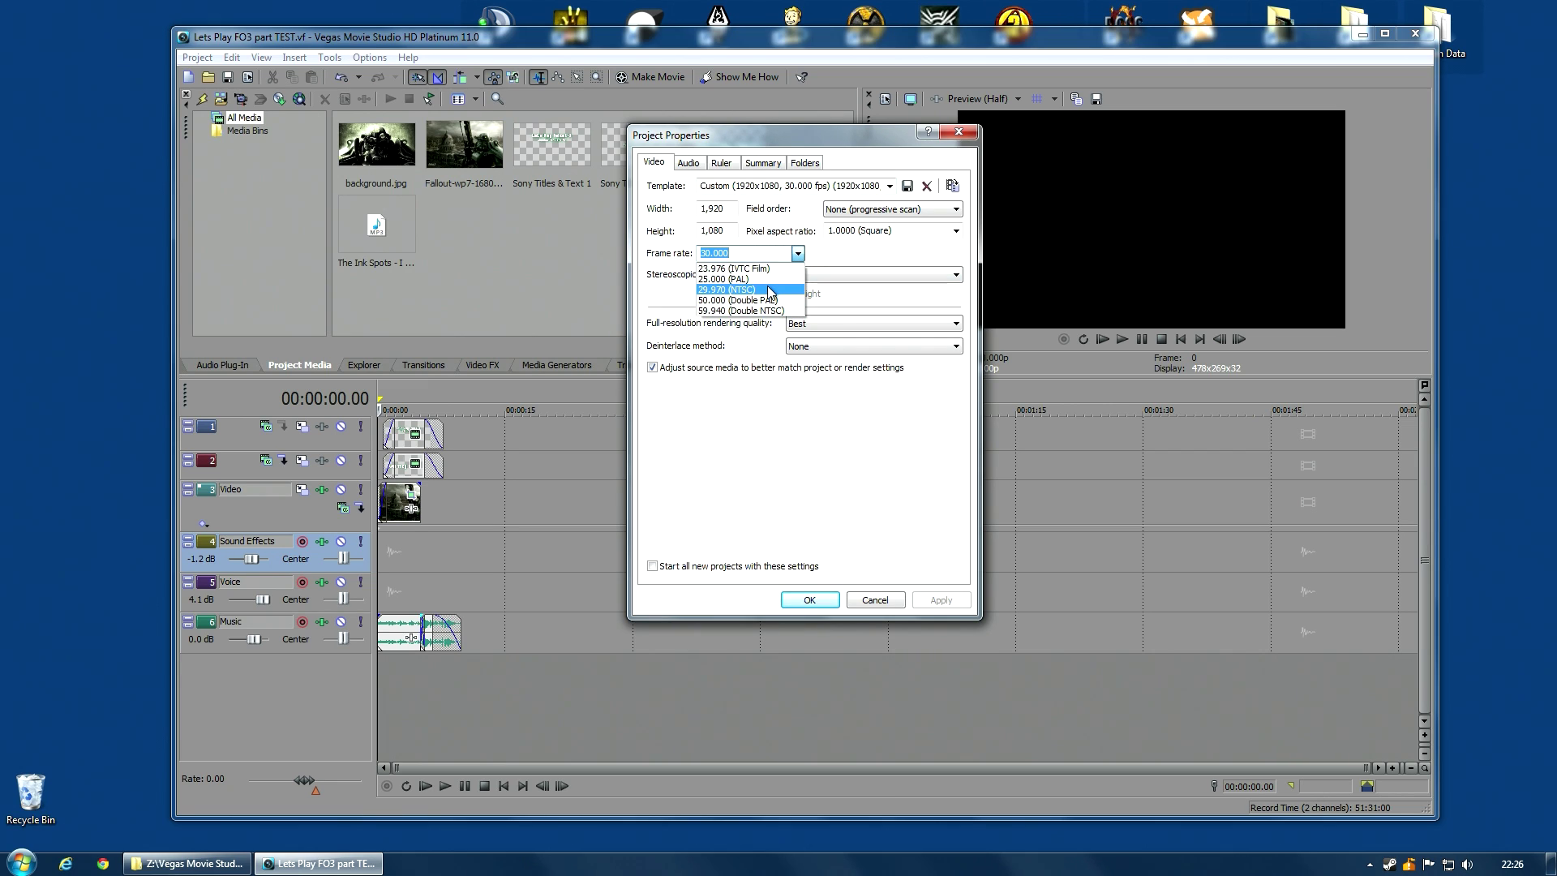
{"action": "left_click", "coordinate": [880, 257]}
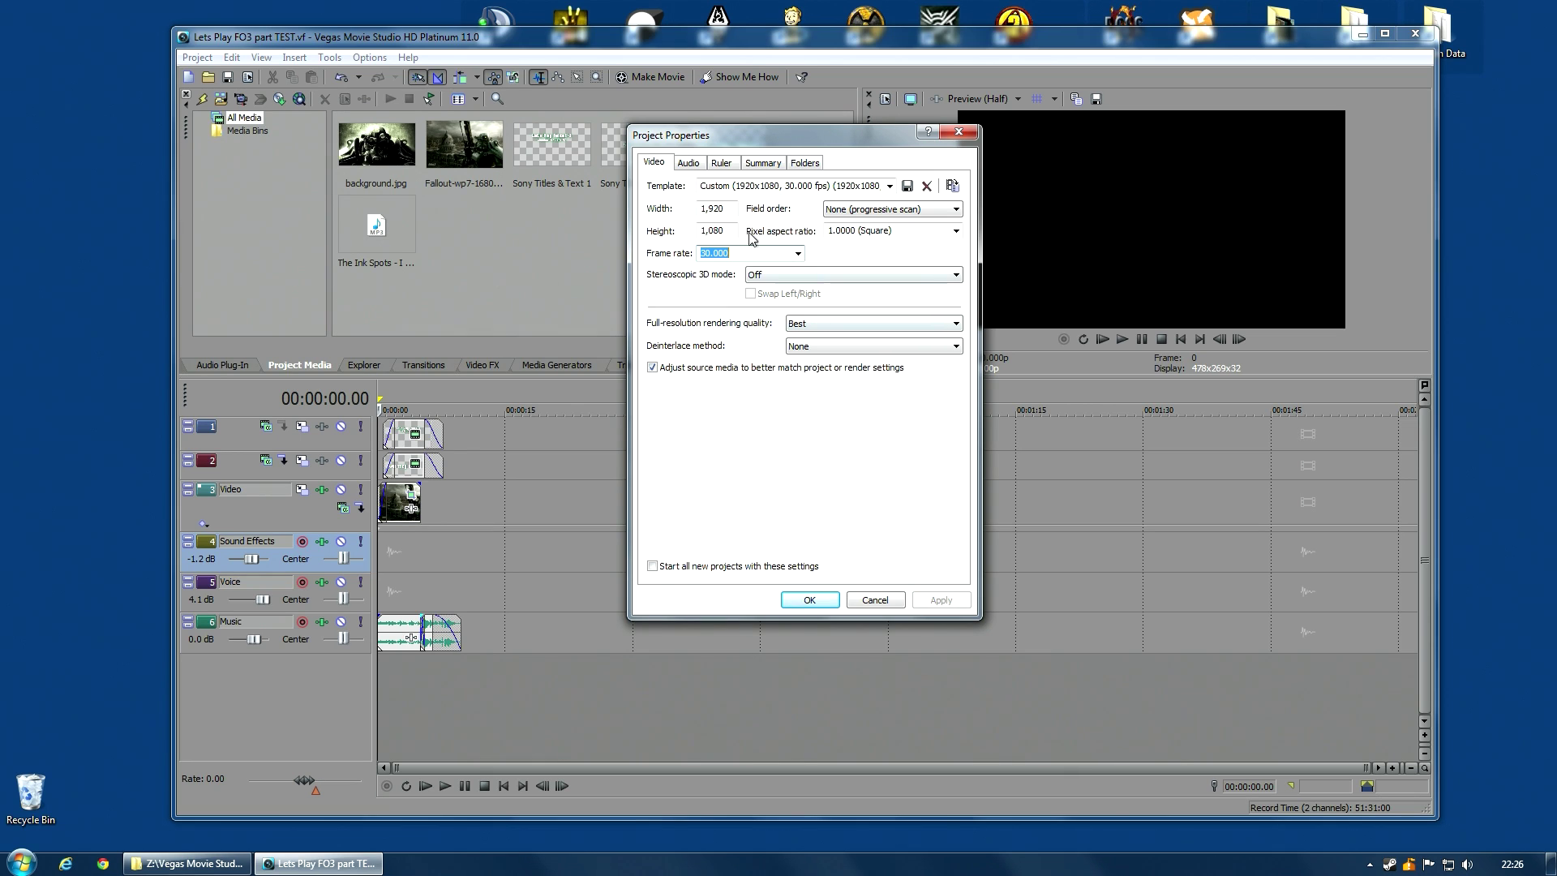
{"action": "left_click", "coordinate": [690, 164]}
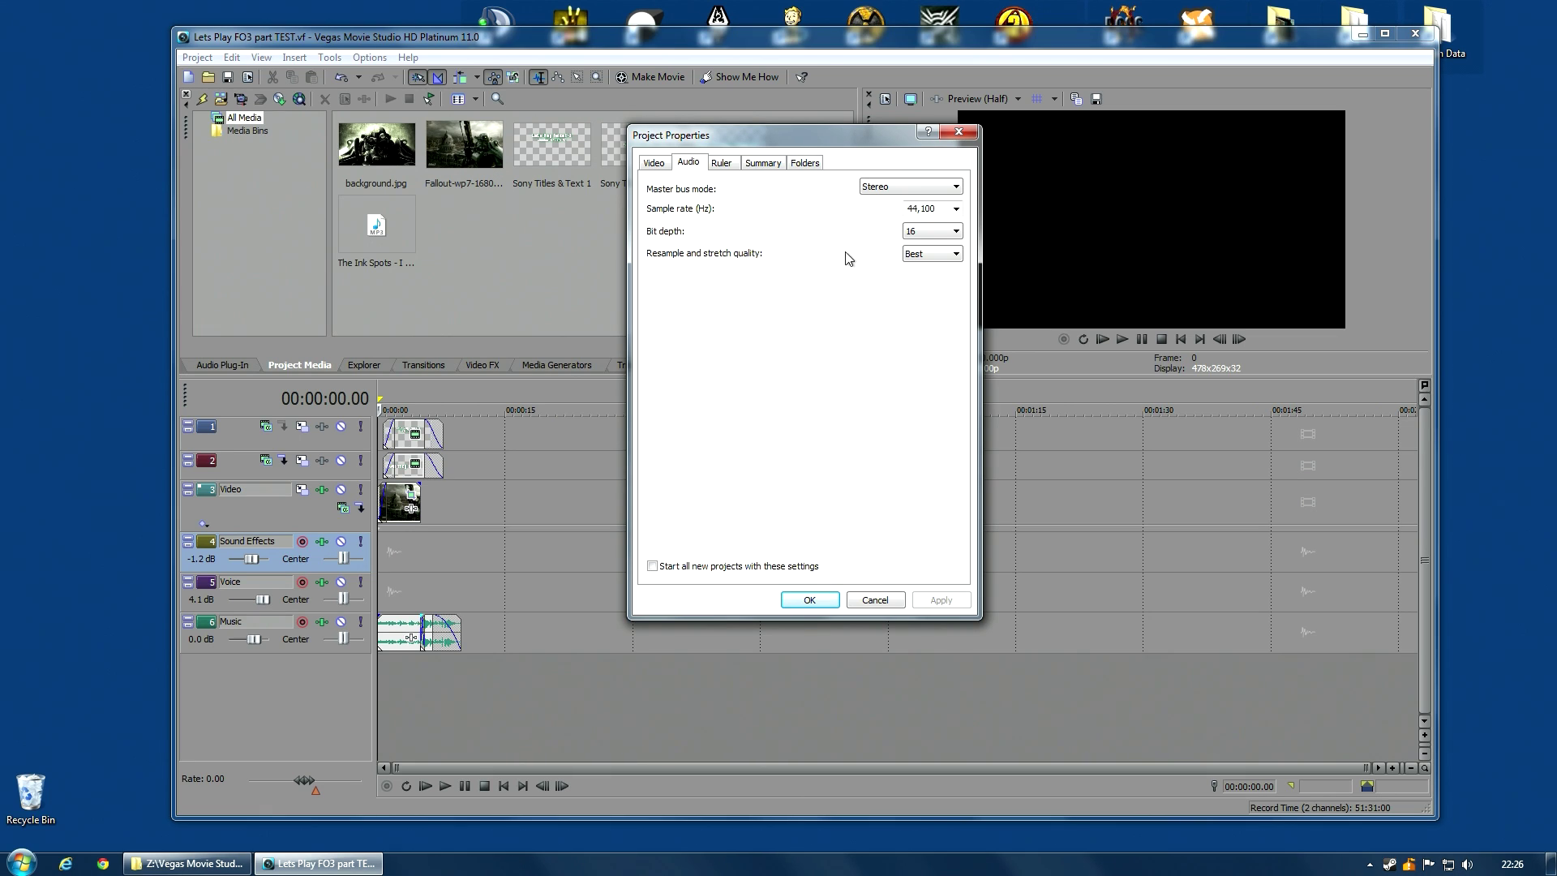
{"action": "left_click", "coordinate": [655, 163]}
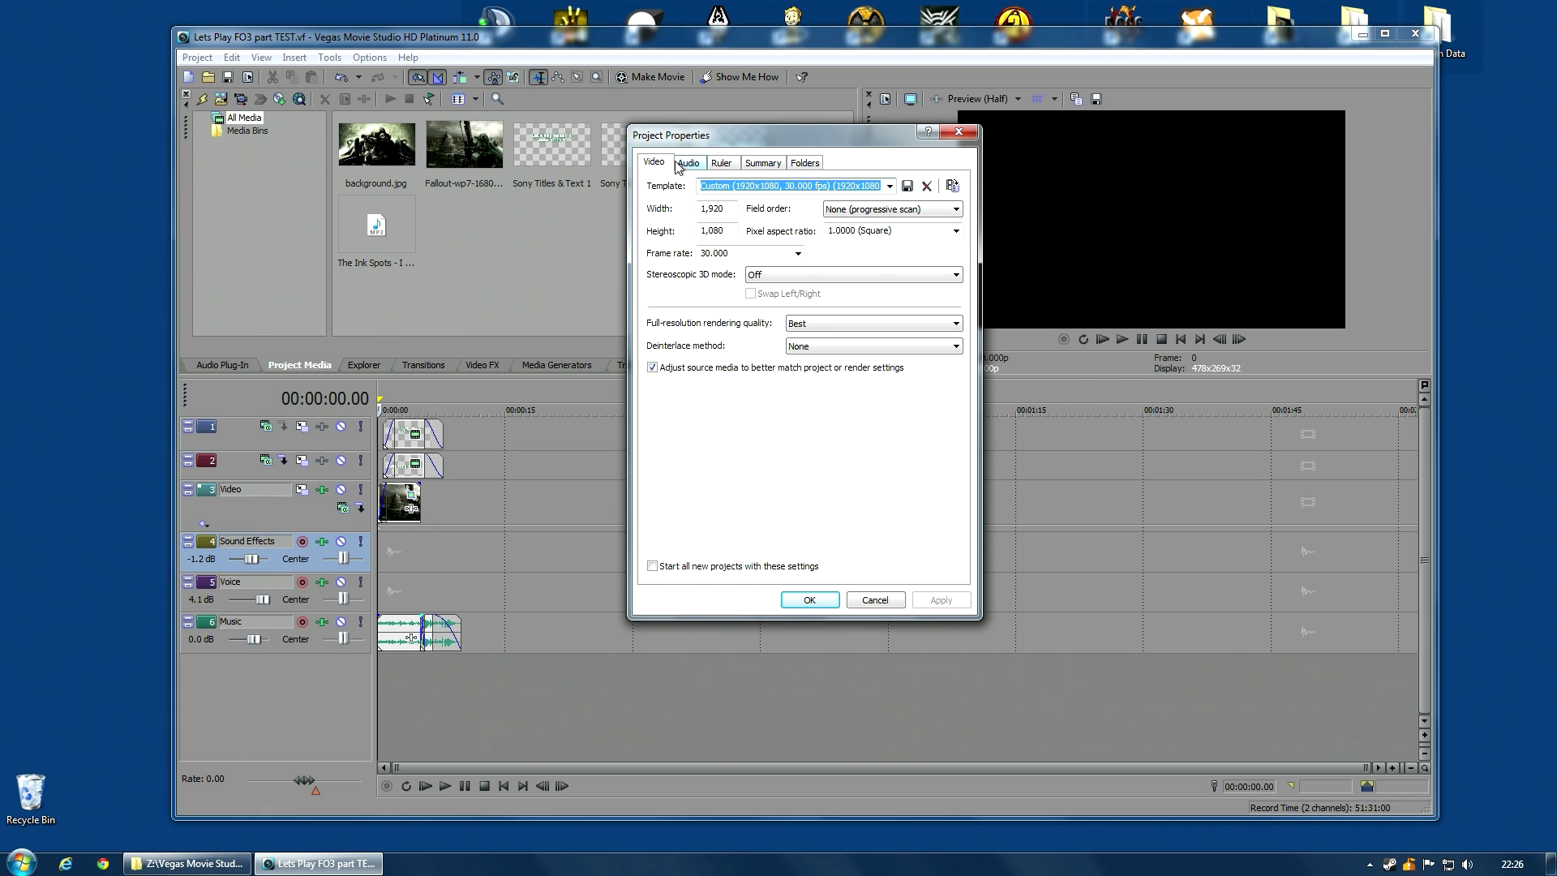
{"action": "left_click", "coordinate": [680, 165]}
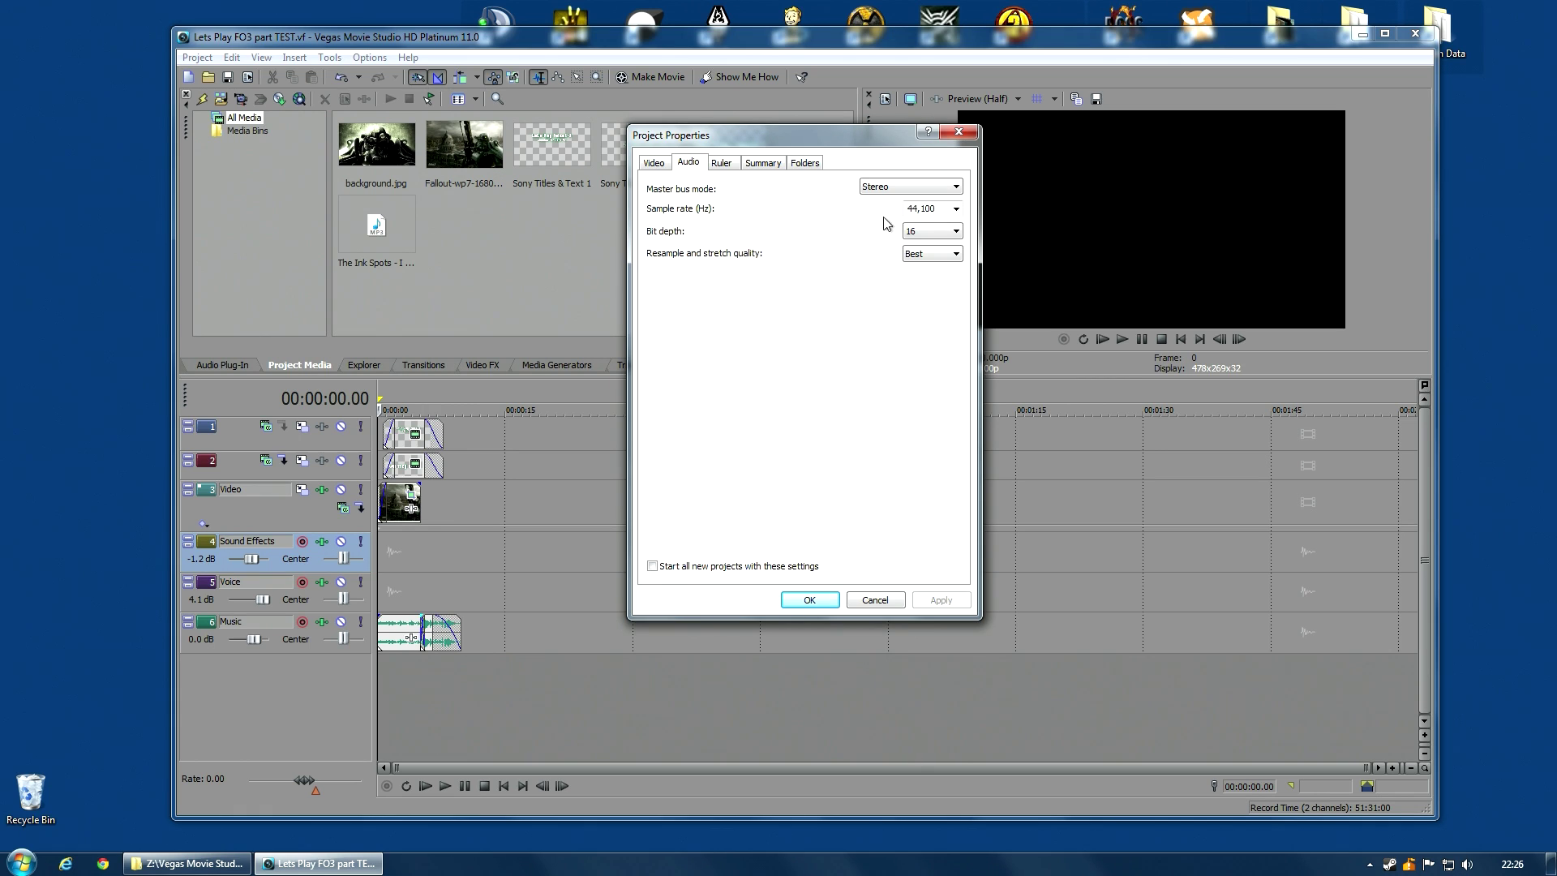
{"action": "left_click", "coordinate": [655, 164]}
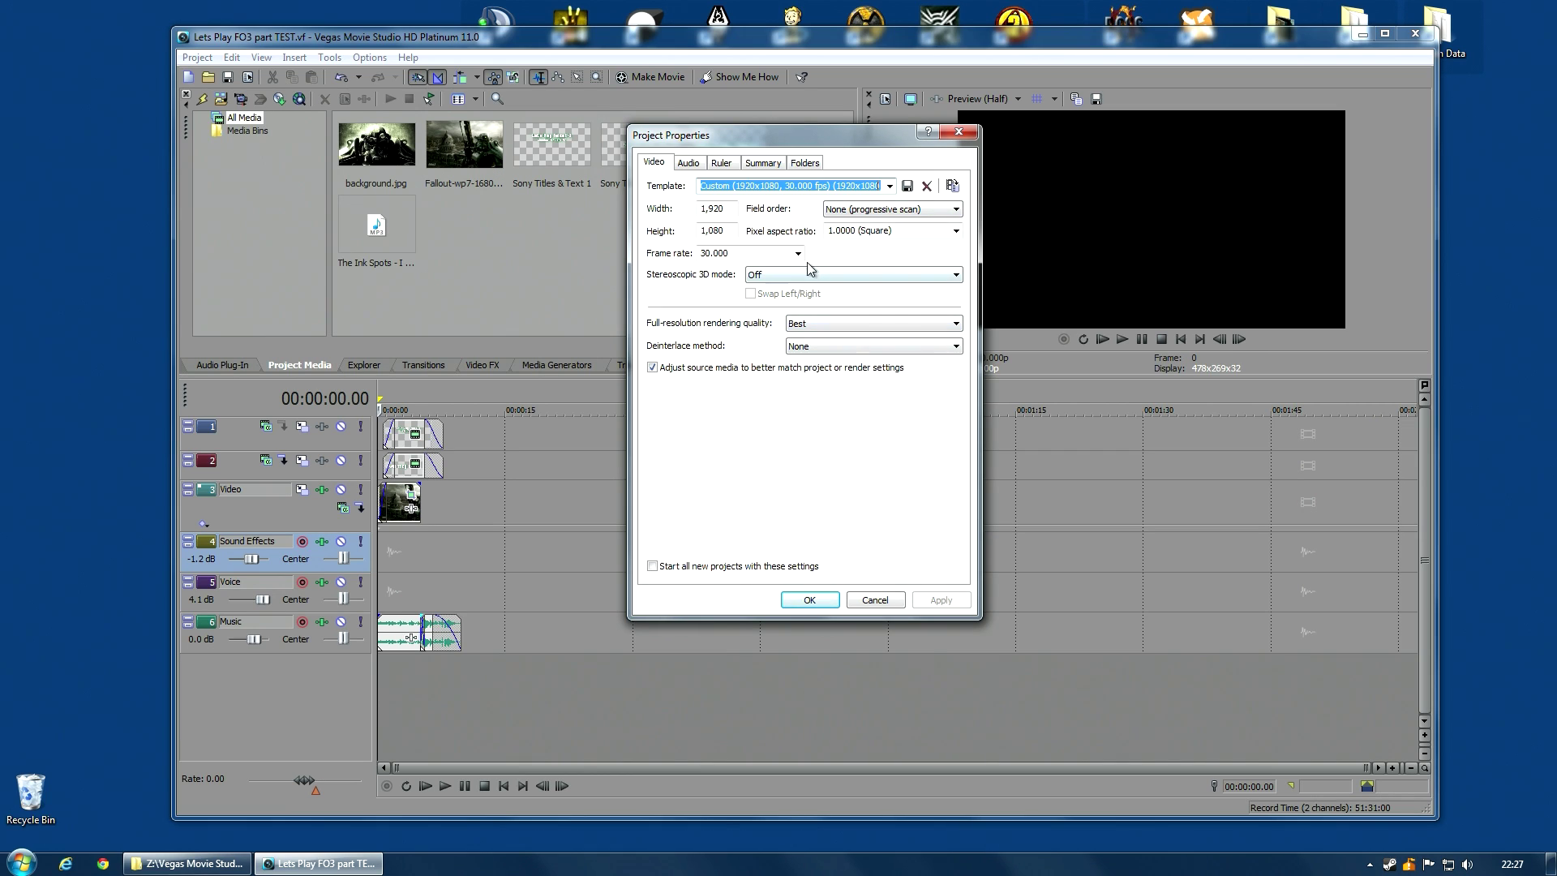
Choose Best as the full-resolution rendering quality and accept the project properties.
{"action": "left_click", "coordinate": [815, 323]}
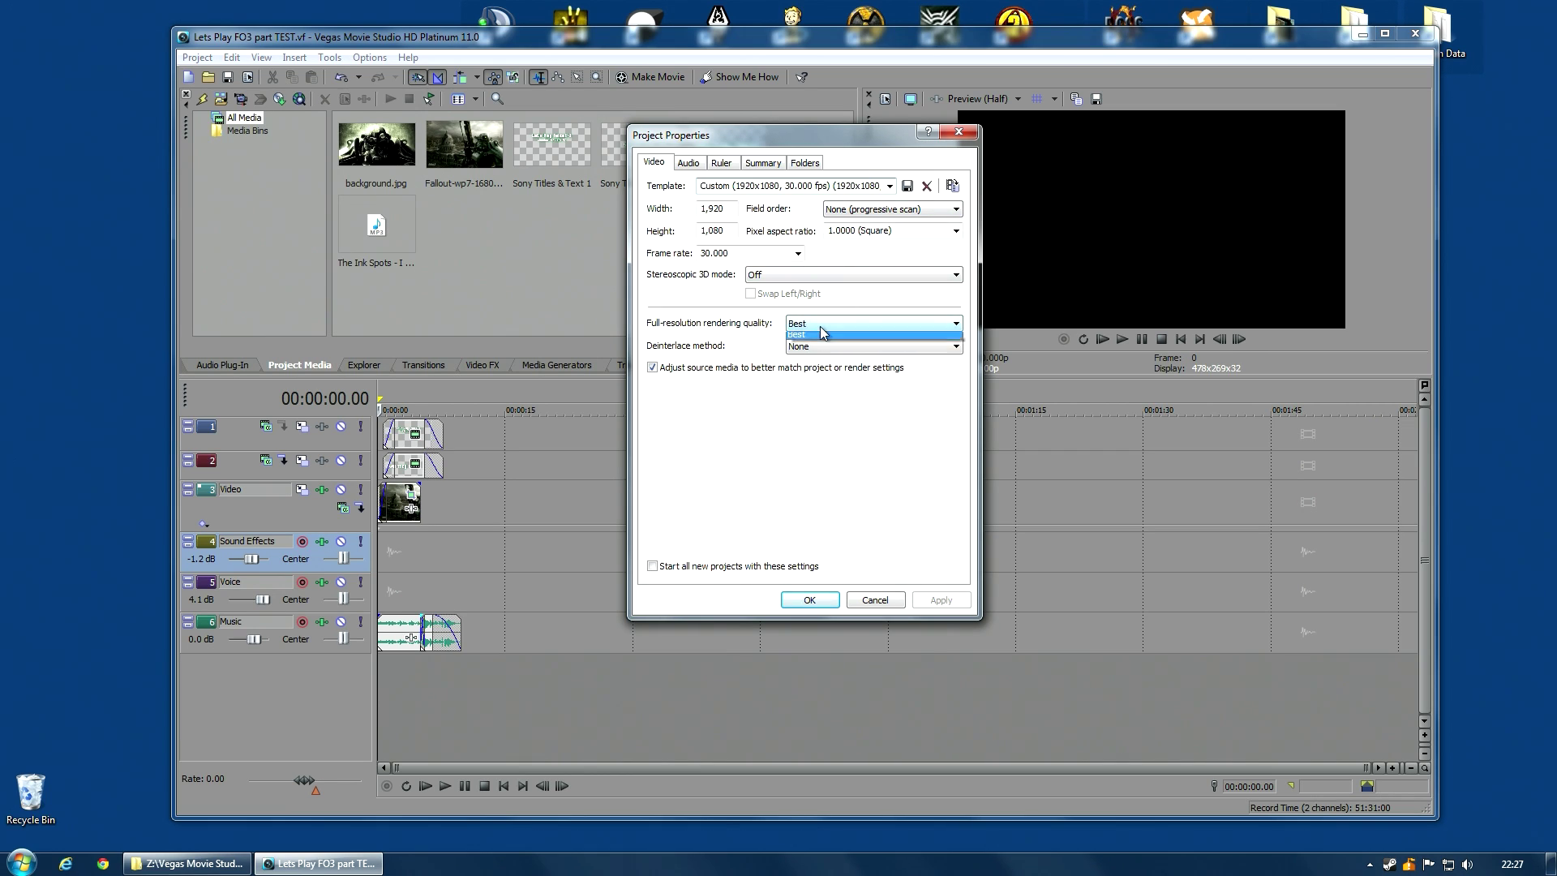
{"action": "left_click", "coordinate": [815, 336]}
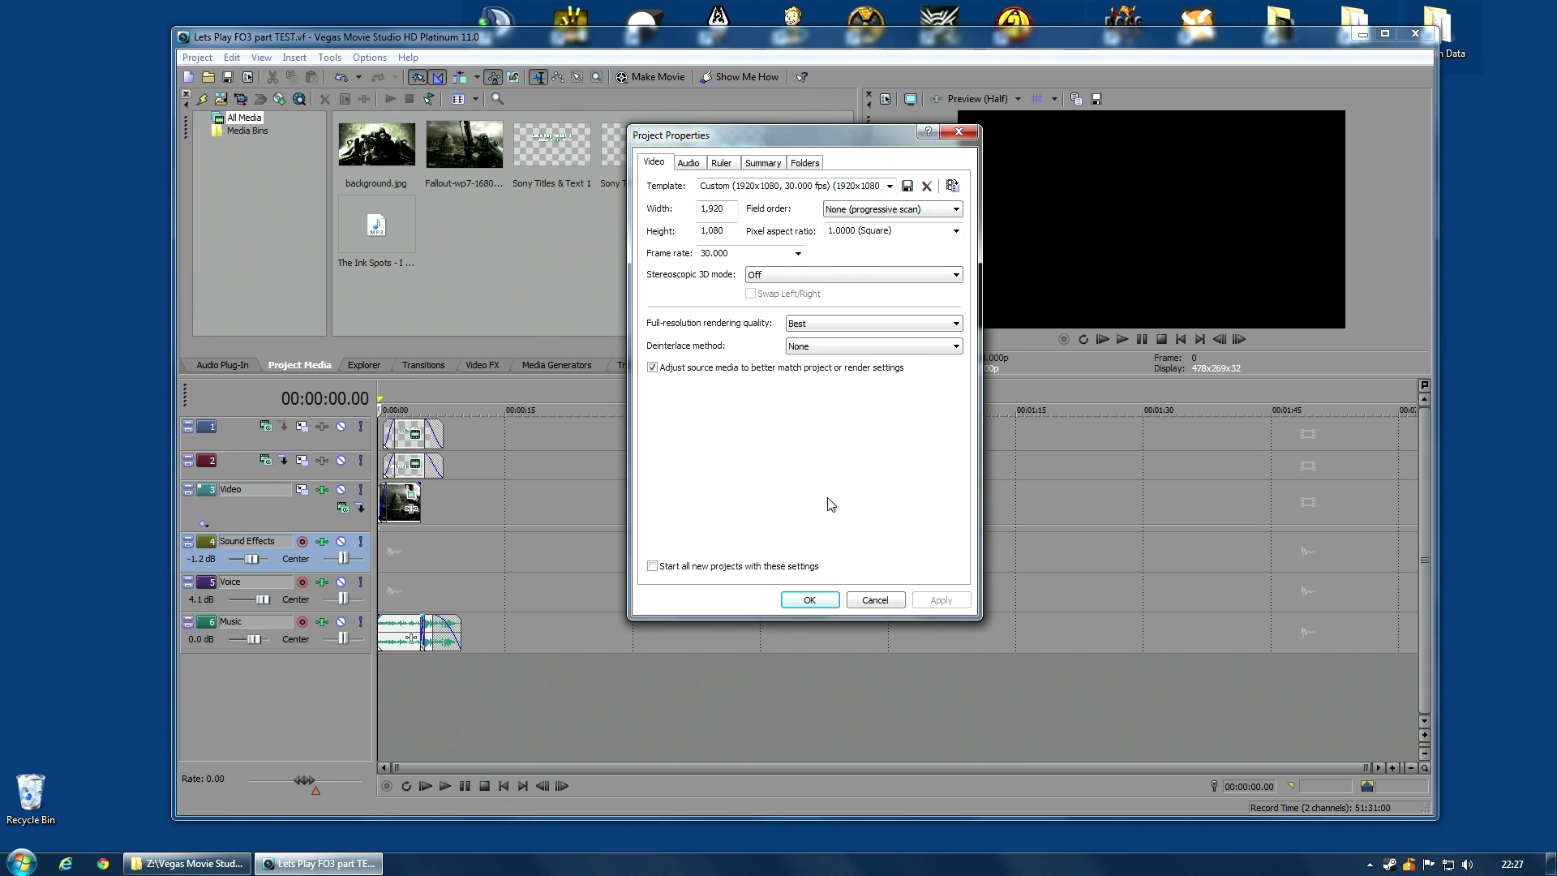
{"action": "left_click", "coordinate": [809, 600]}
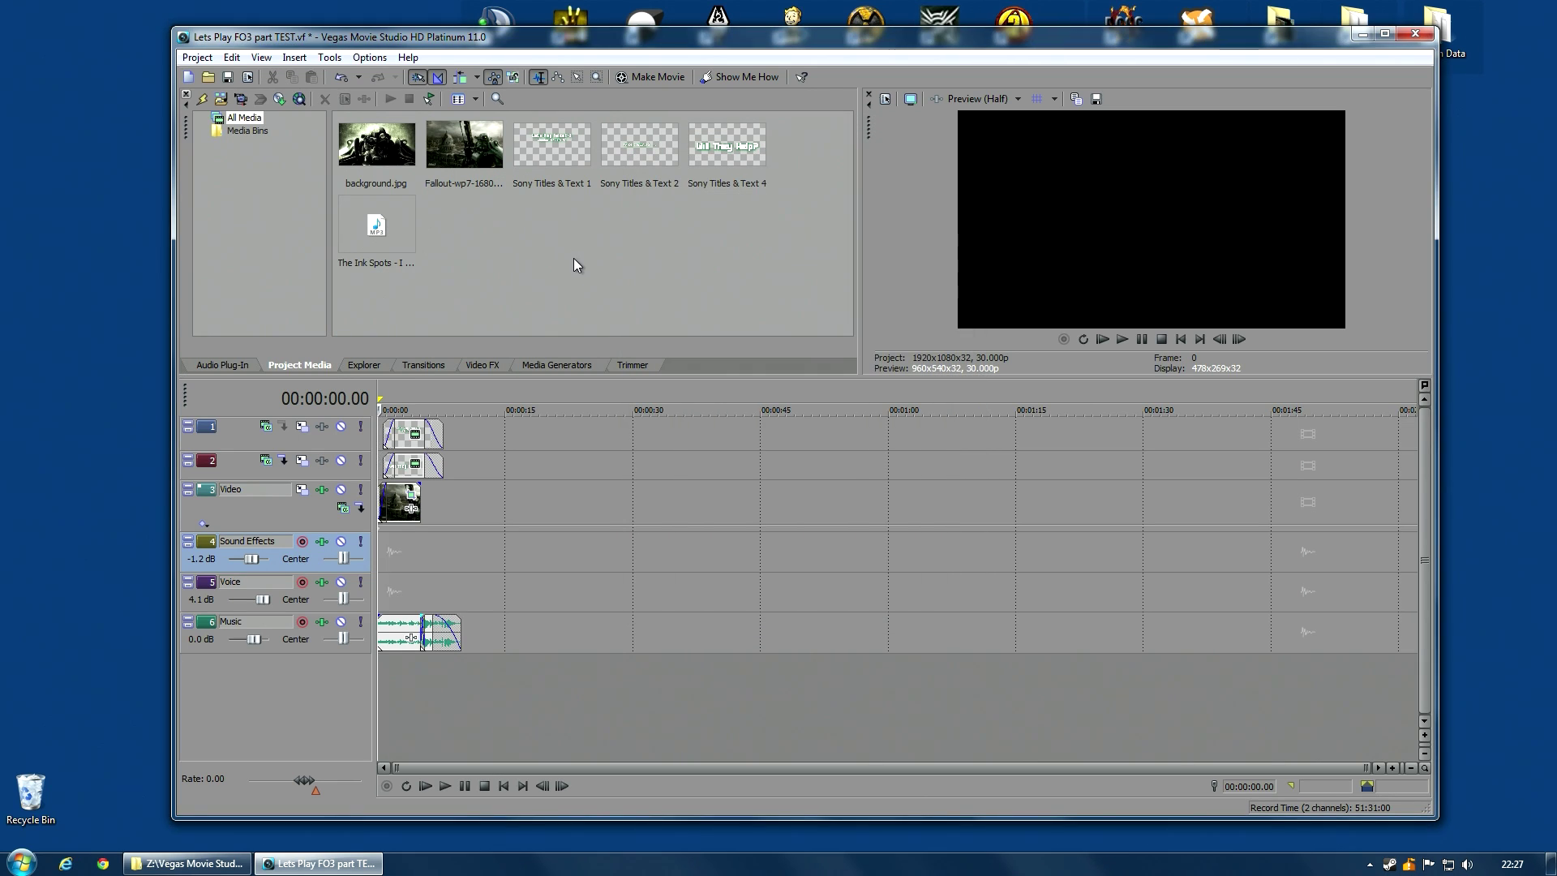
Edit the upper title clip of the intro so that its second line reads "chapter 2 : part TEST".
{"action": "left_click", "coordinate": [401, 539]}
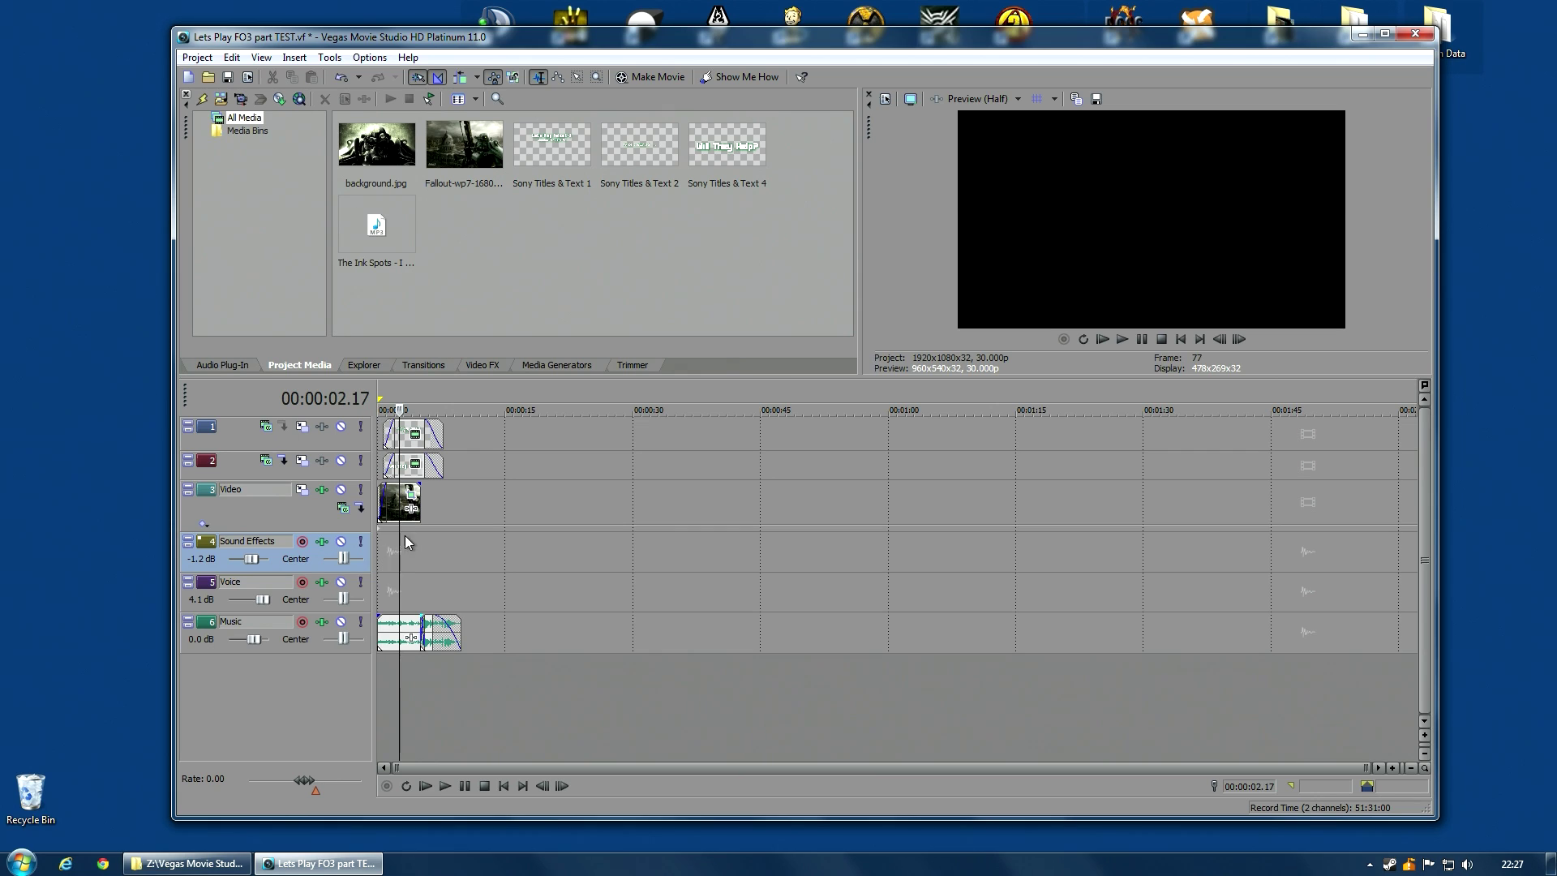
{"action": "left_click", "coordinate": [407, 540]}
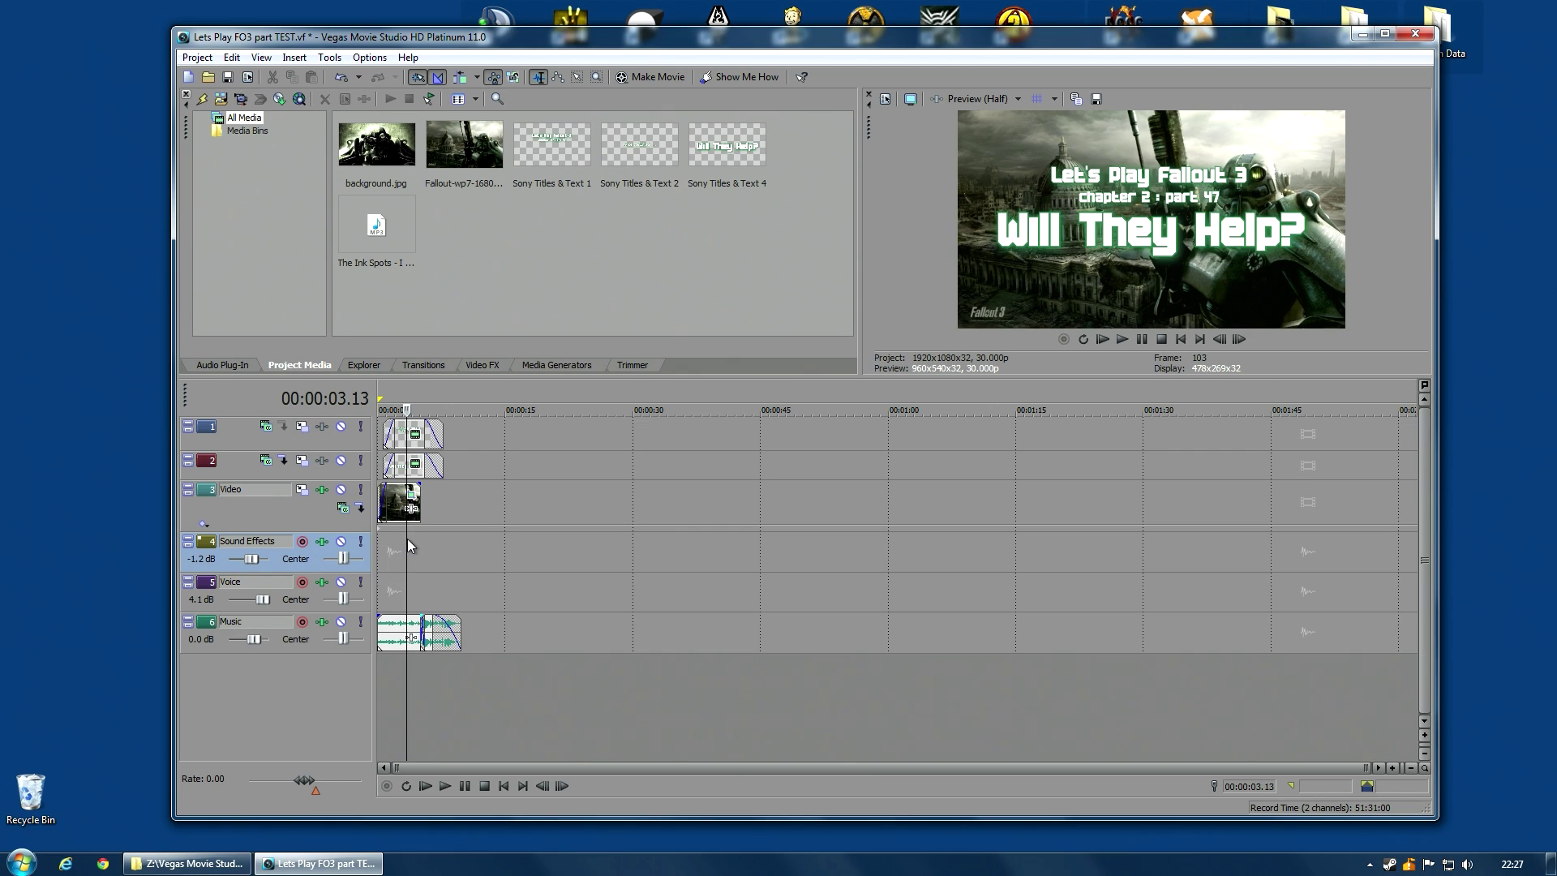
{"action": "left_click", "coordinate": [416, 436]}
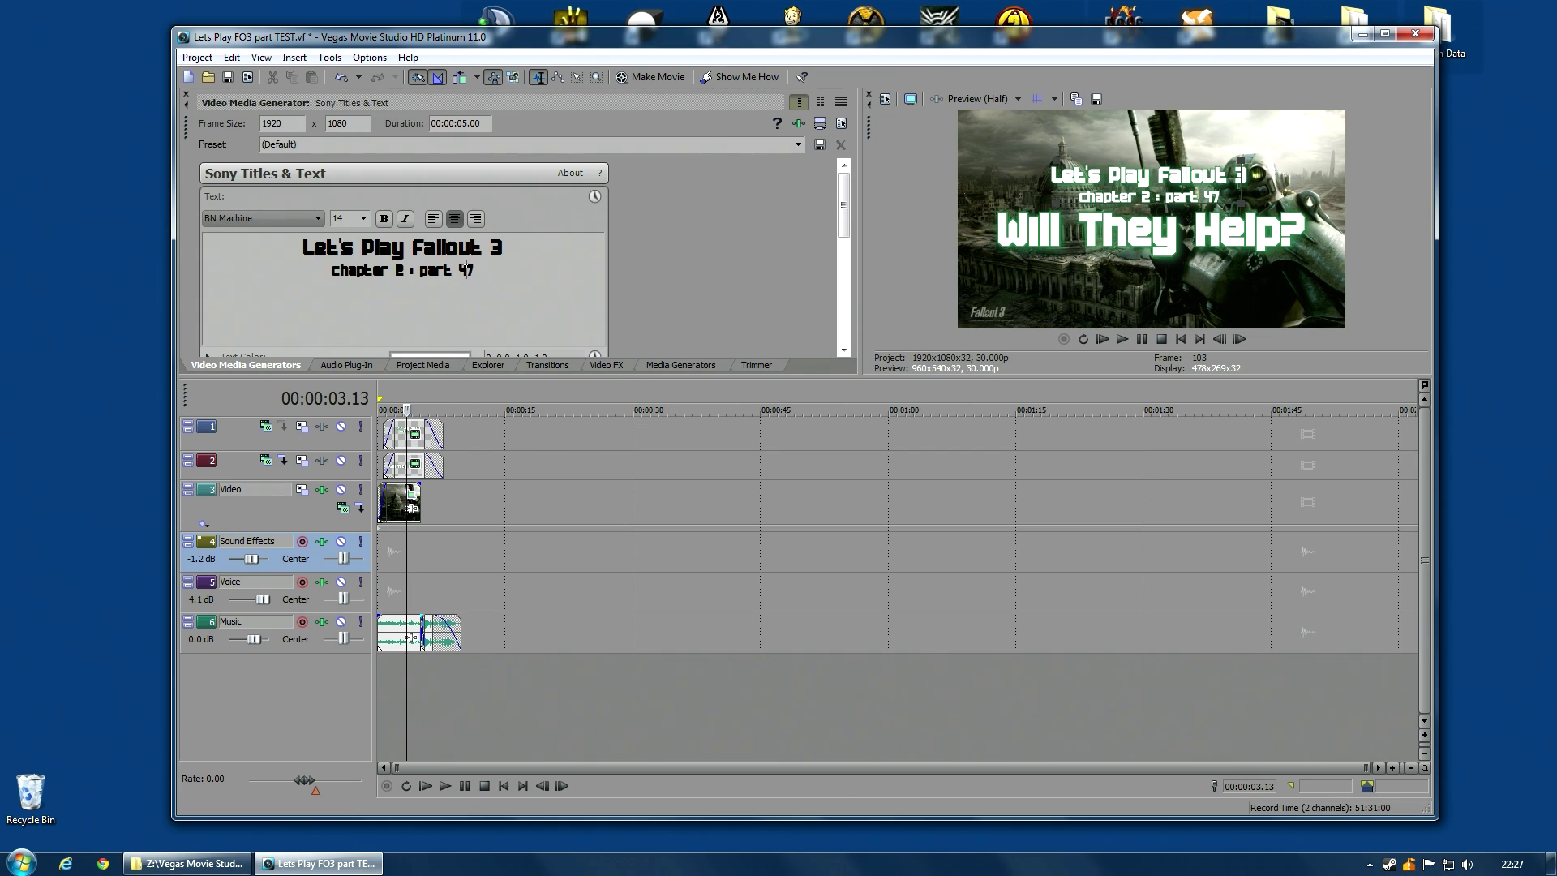
{"action": "left_click_drag", "start_coordinate": [459, 270], "coordinate": [492, 272]}
{"action": "type", "text": "TEST"}
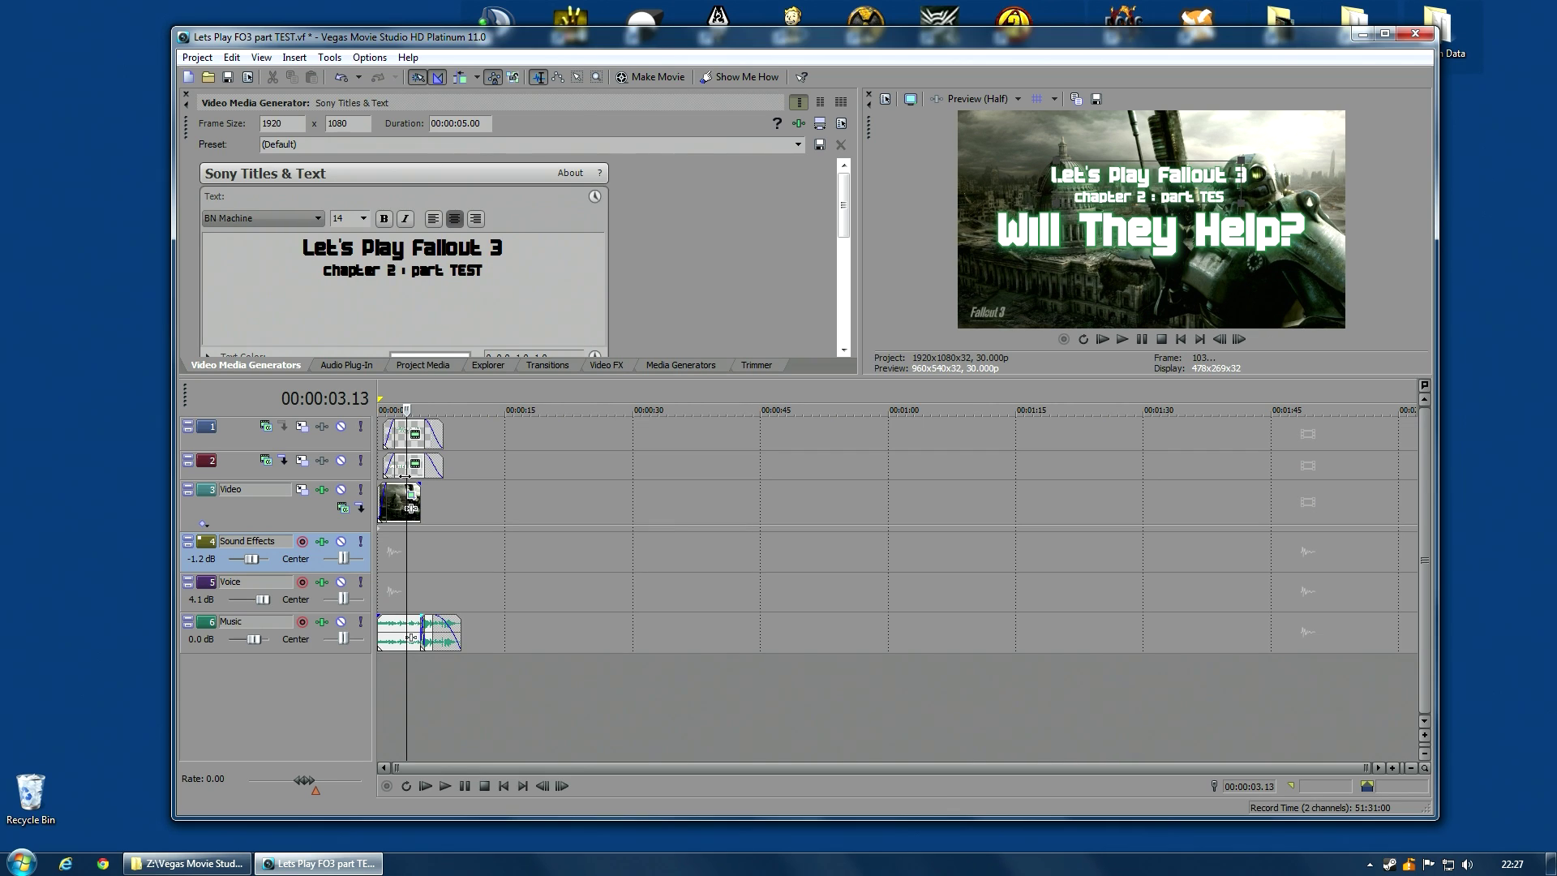
Replace the text of the large episode title in the second title clip with "Will Test".
{"action": "left_click", "coordinate": [415, 463]}
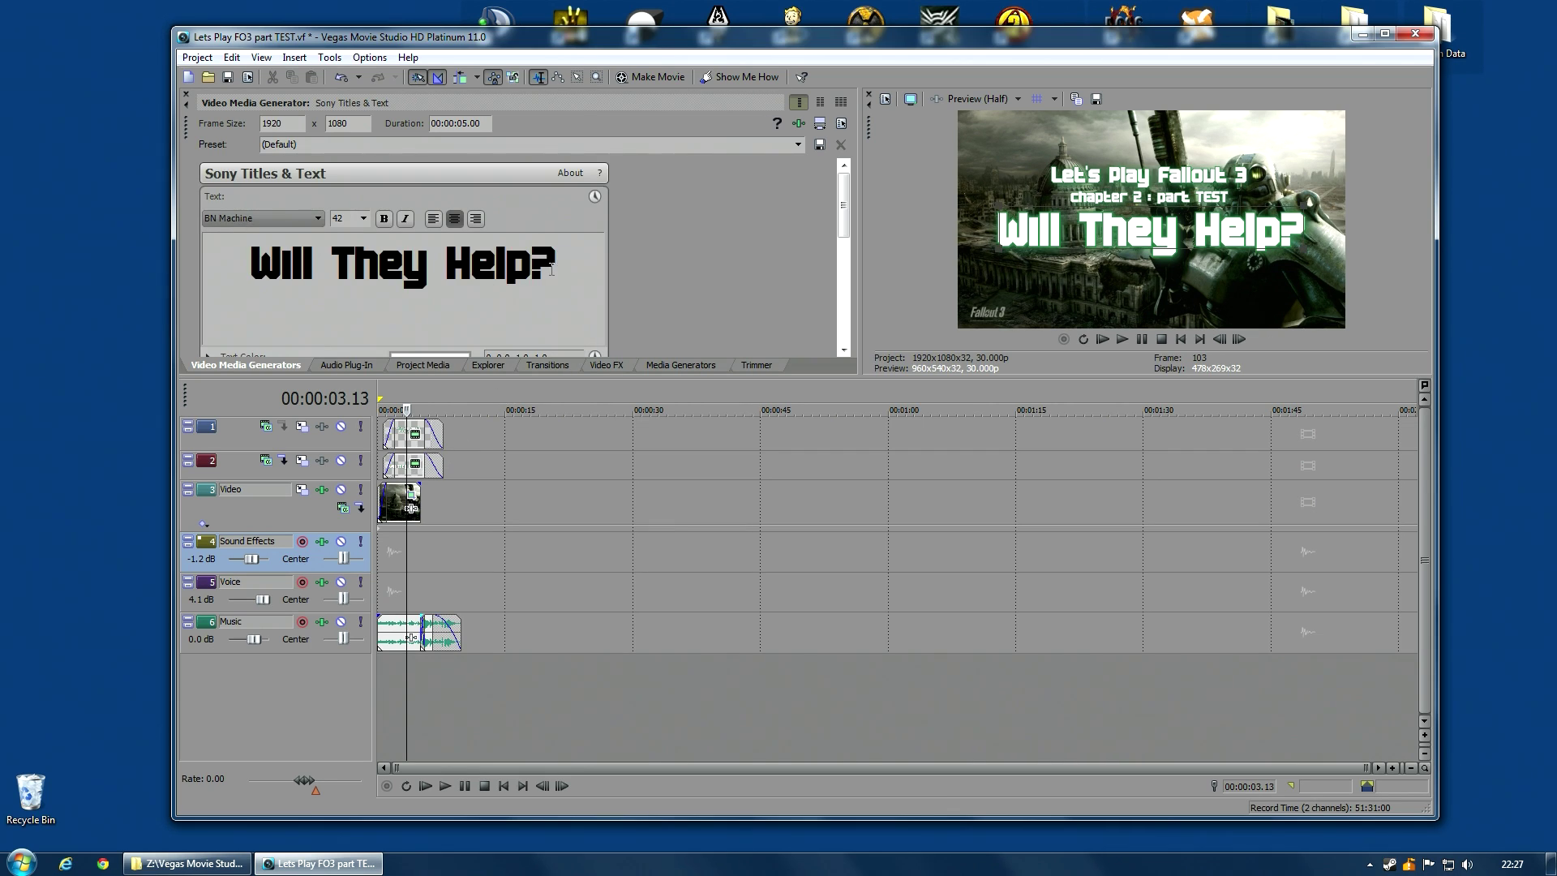
{"action": "triple_click", "coordinate": [298, 259]}
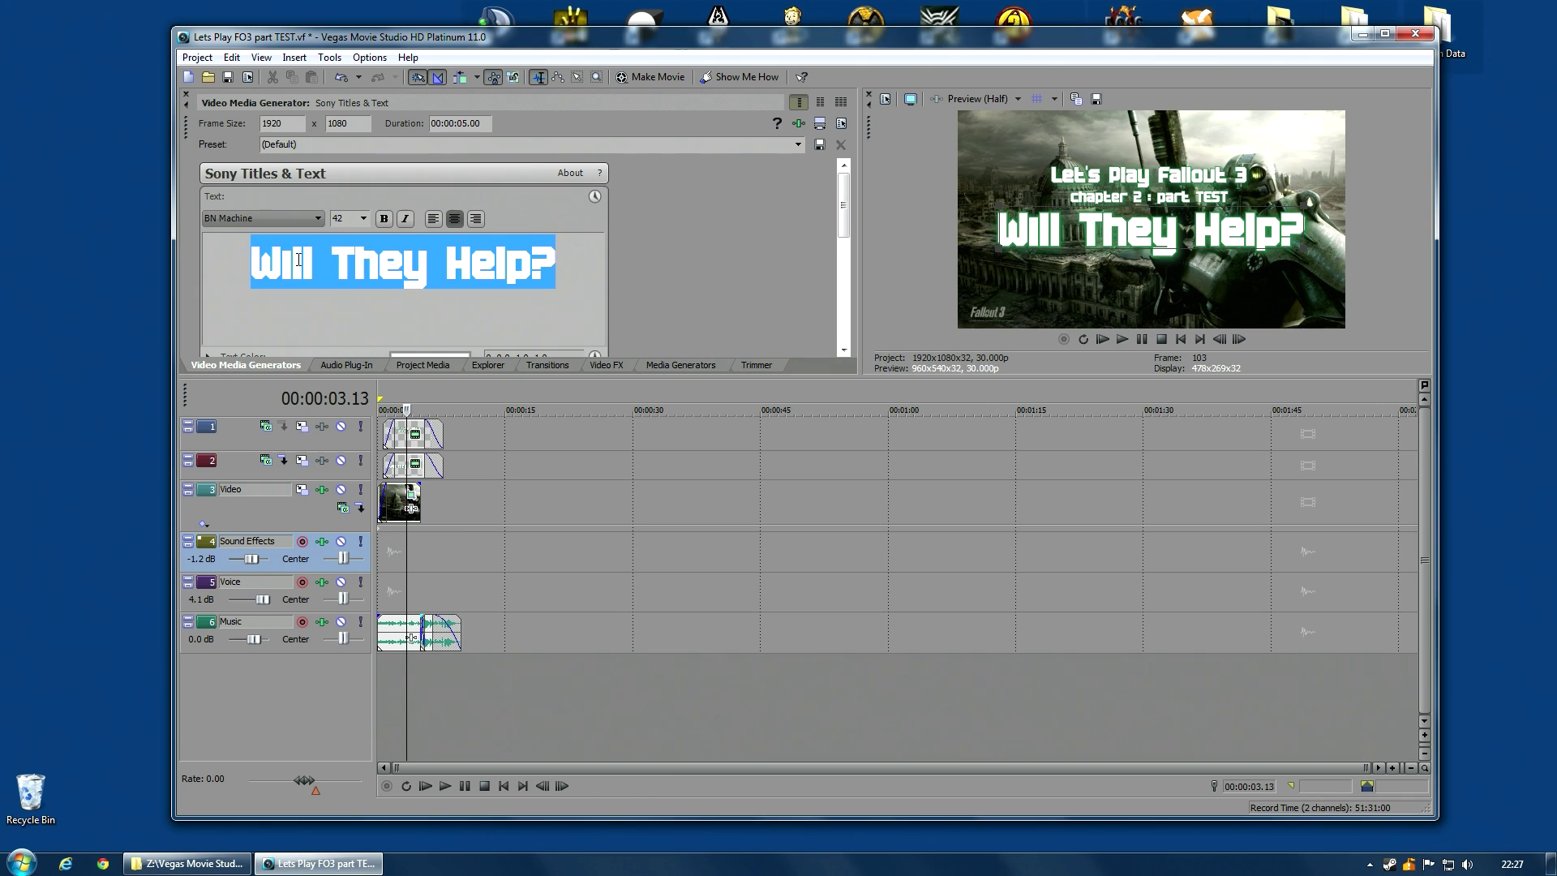
{"action": "type", "text": "Wi"}
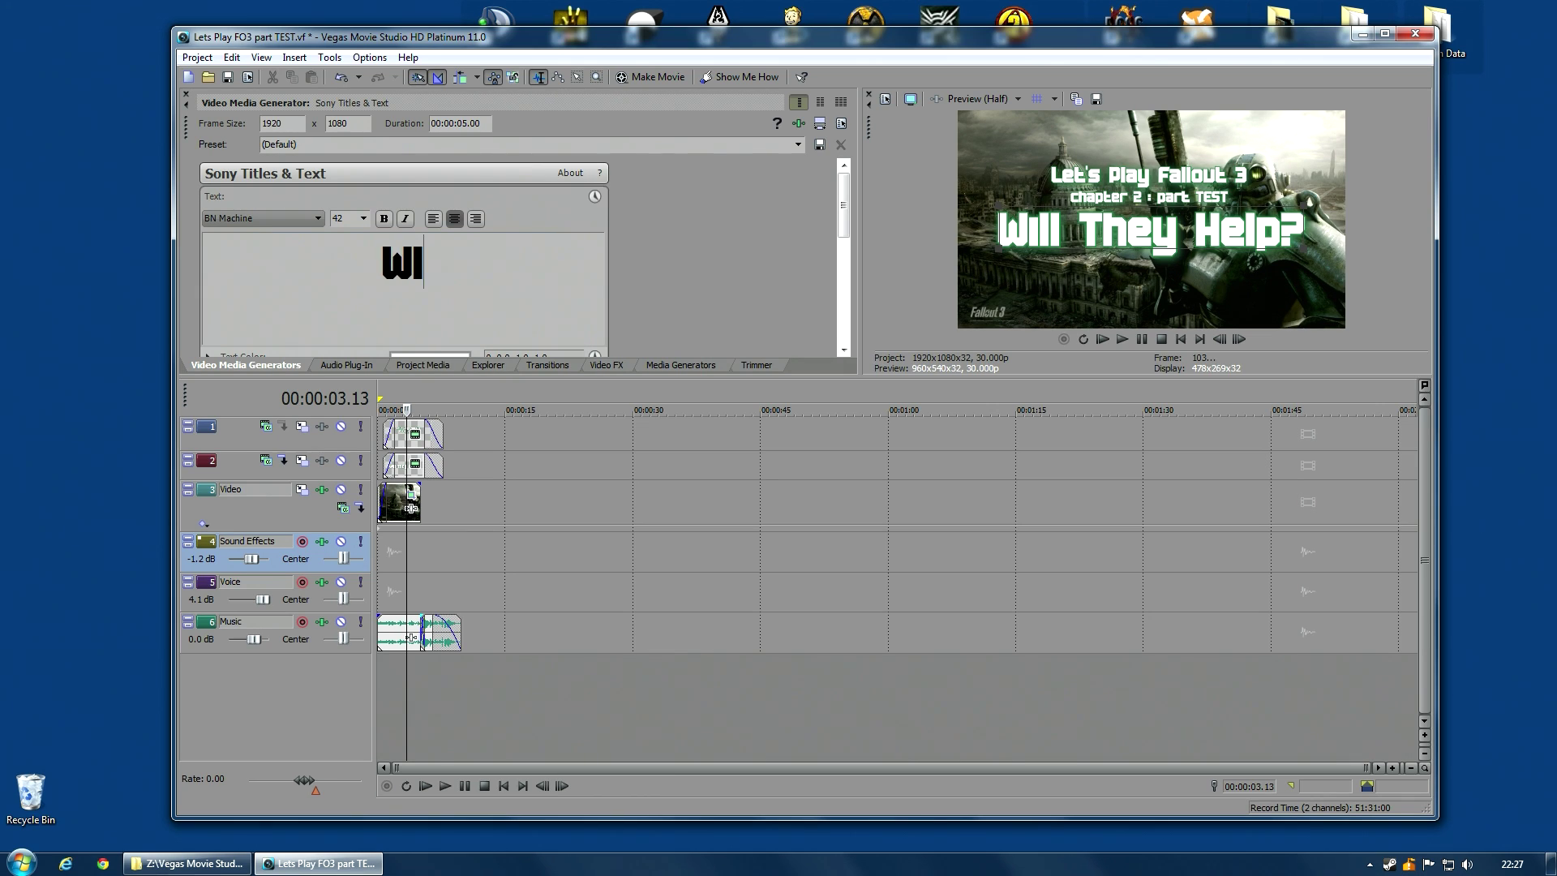
{"action": "type", "text": "ll TEst"}
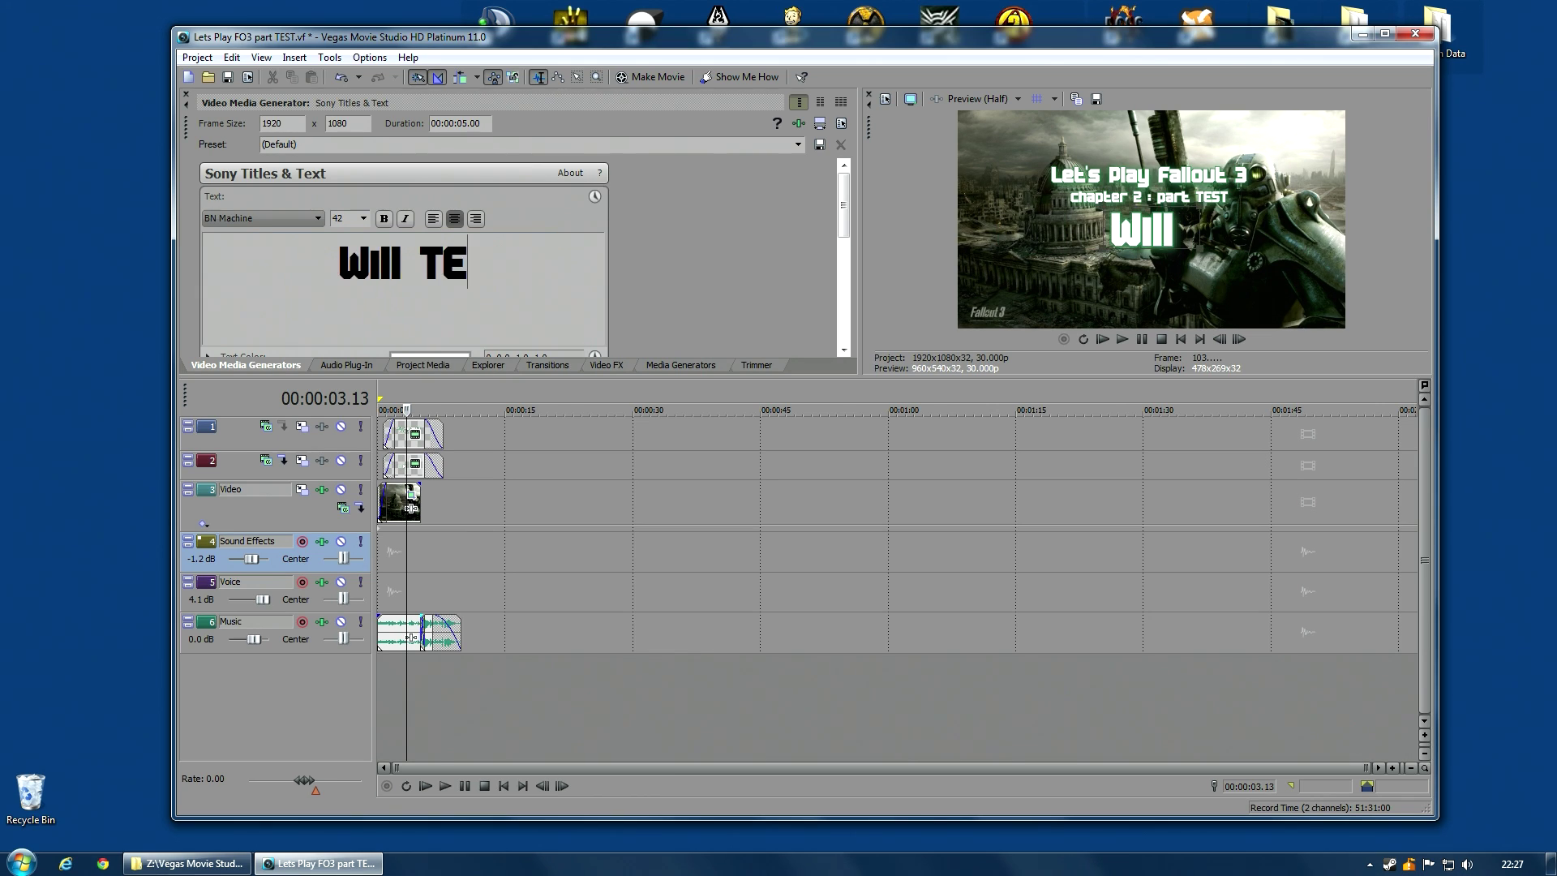
{"action": "key", "text": "BackSpace"}
{"action": "key", "text": "BackSpace"}
{"action": "key", "text": "BackSpace"}
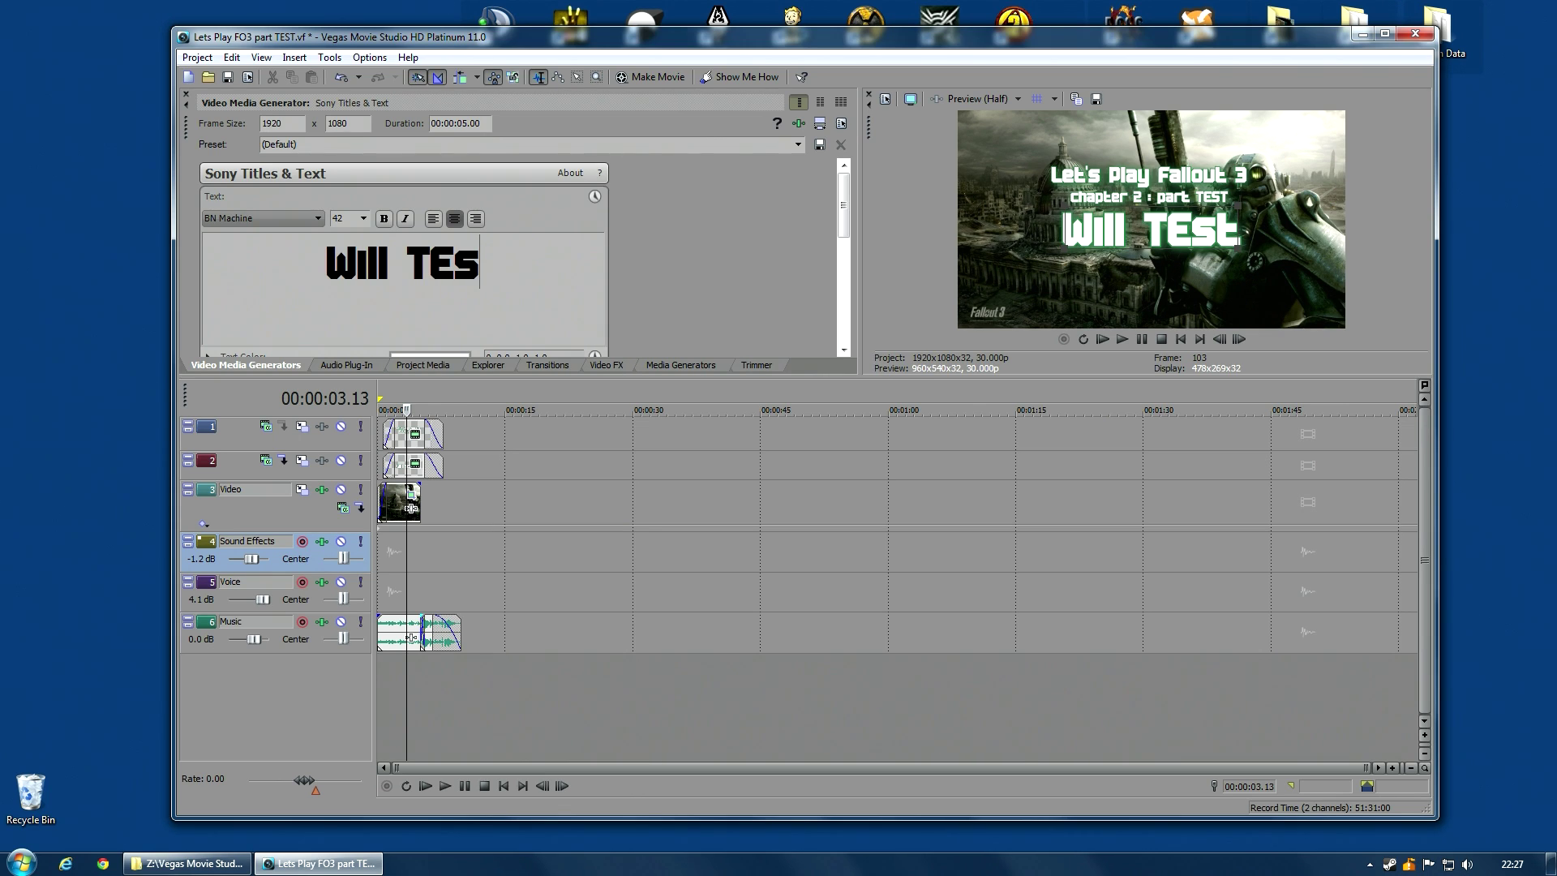
{"action": "type", "text": "est"}
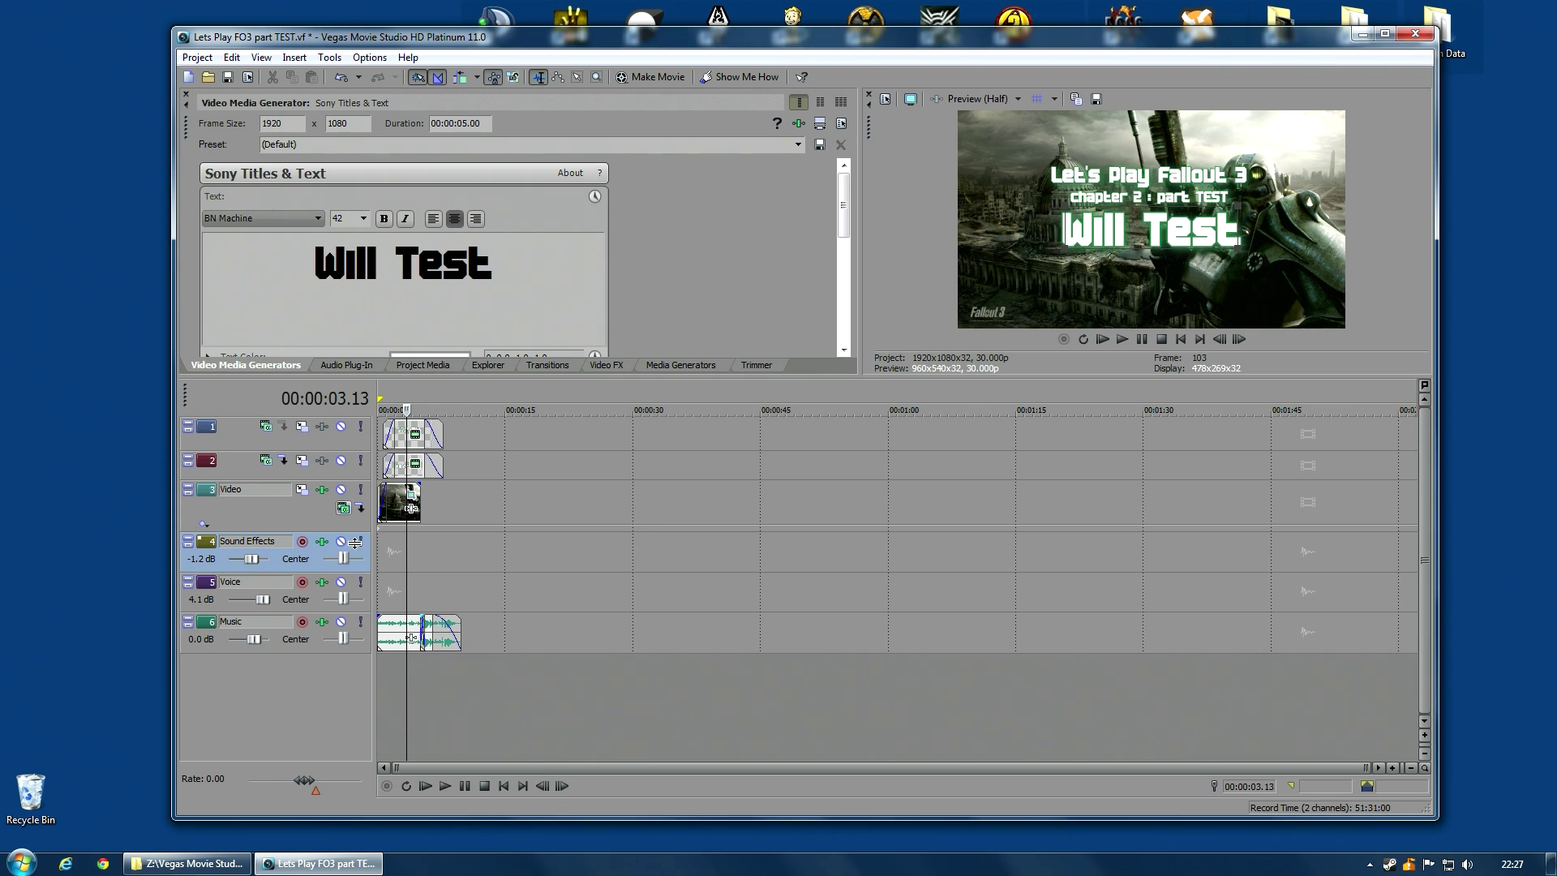
Close the title generator and return to the project media with the playhead at 00:00:03.02 over the intro.
{"action": "left_click", "coordinate": [397, 551]}
{"action": "left_click", "coordinate": [443, 551]}
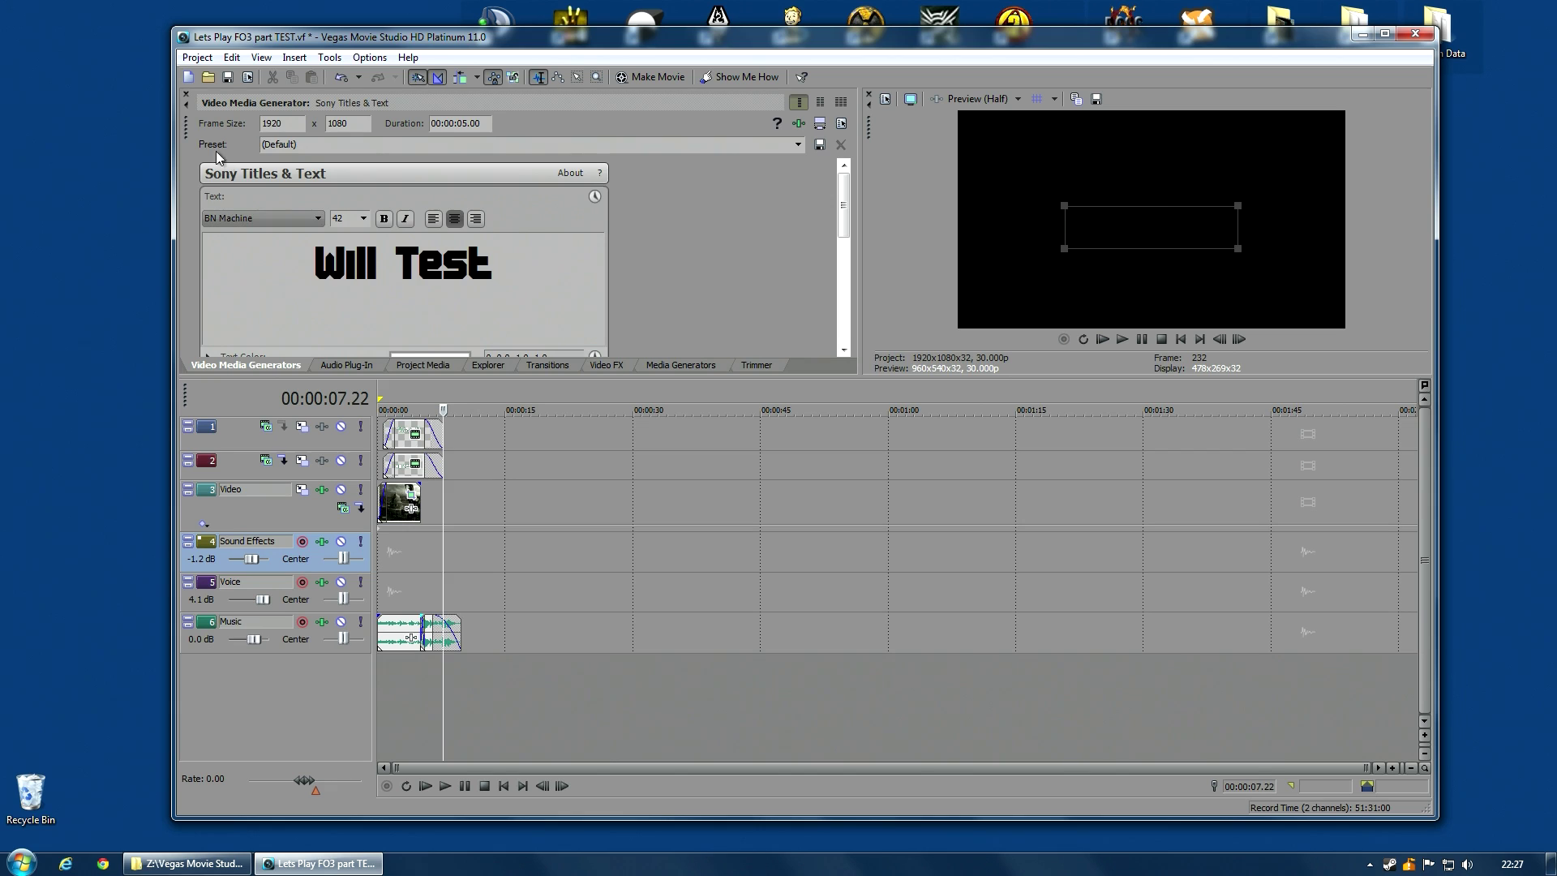
{"action": "left_click", "coordinate": [185, 94]}
{"action": "left_click", "coordinate": [403, 526]}
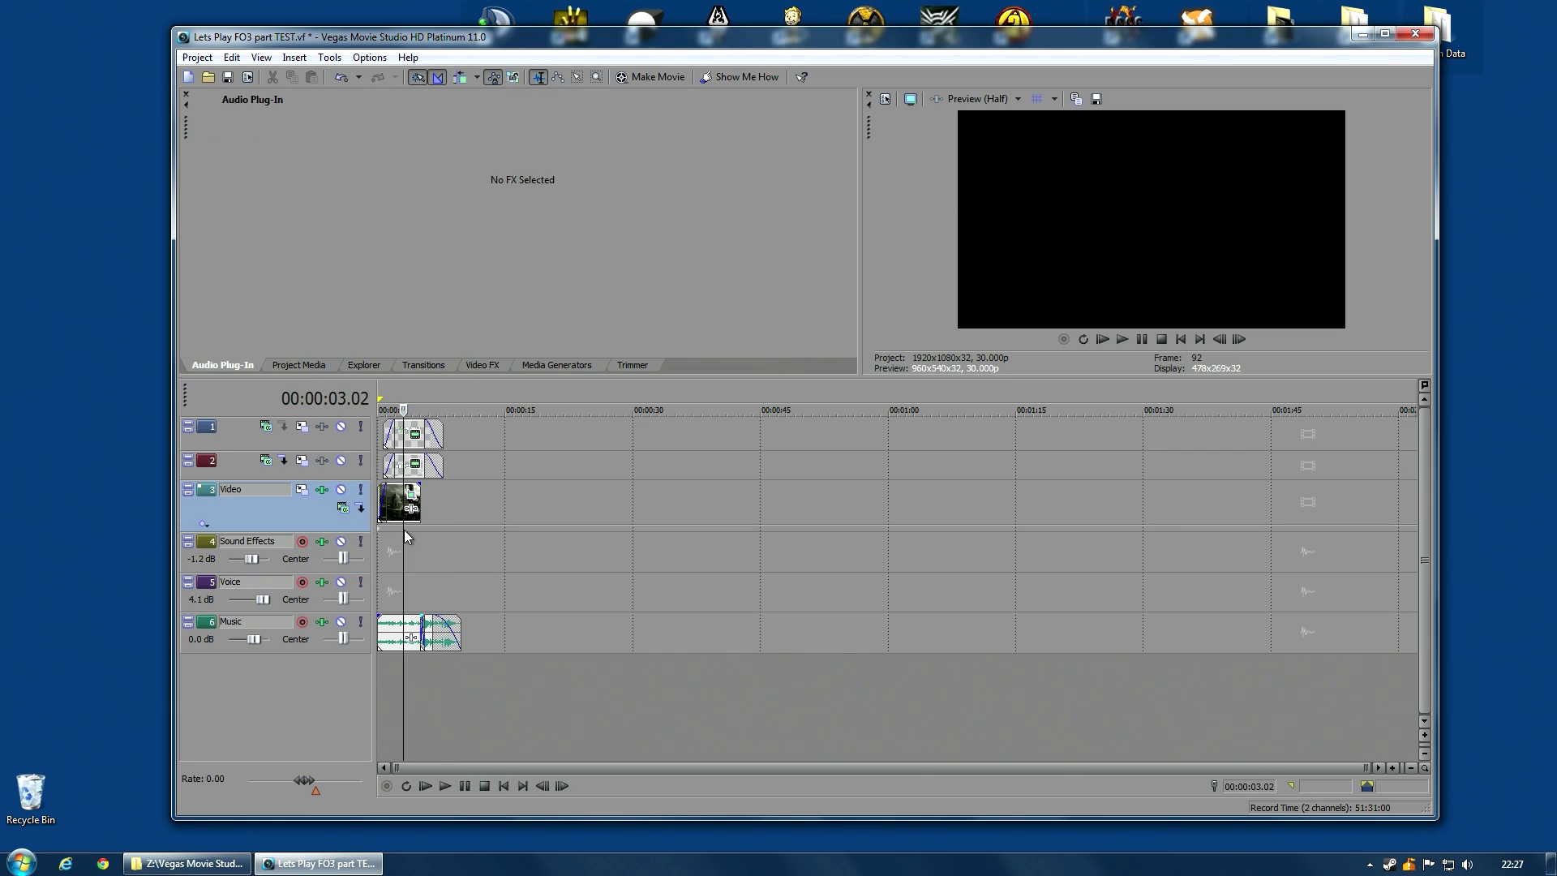
{"action": "scroll", "coordinate": [431, 557], "scroll_direction": "up", "scroll_amount": 1}
{"action": "left_click", "coordinate": [308, 366]}
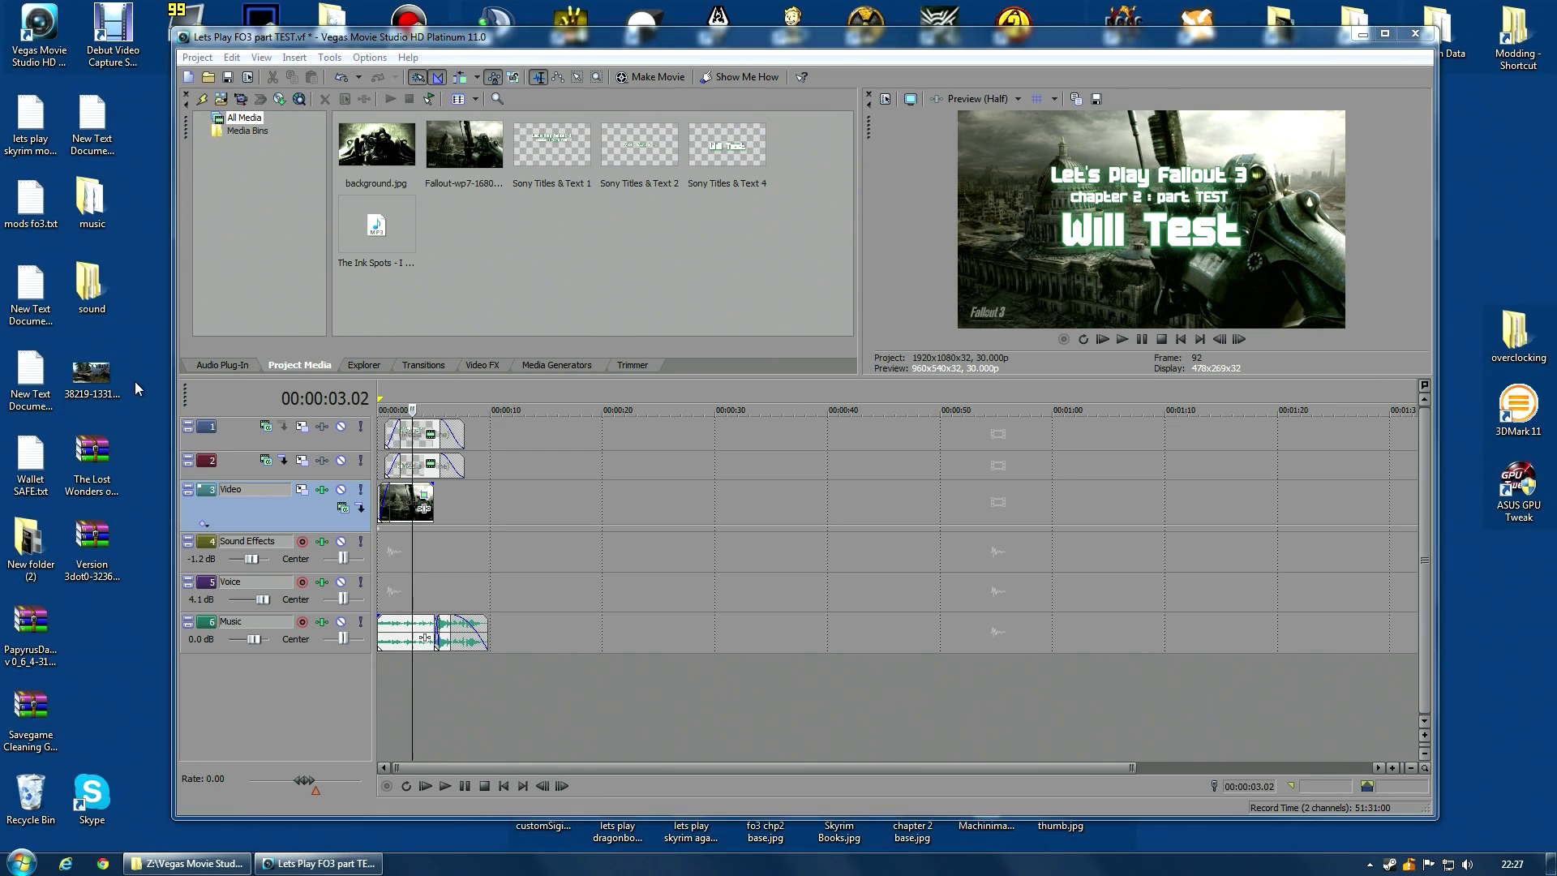
Switch to the open file browser window and look through the network drives listed under Computer.
{"action": "mouse_move", "coordinate": [191, 865]}
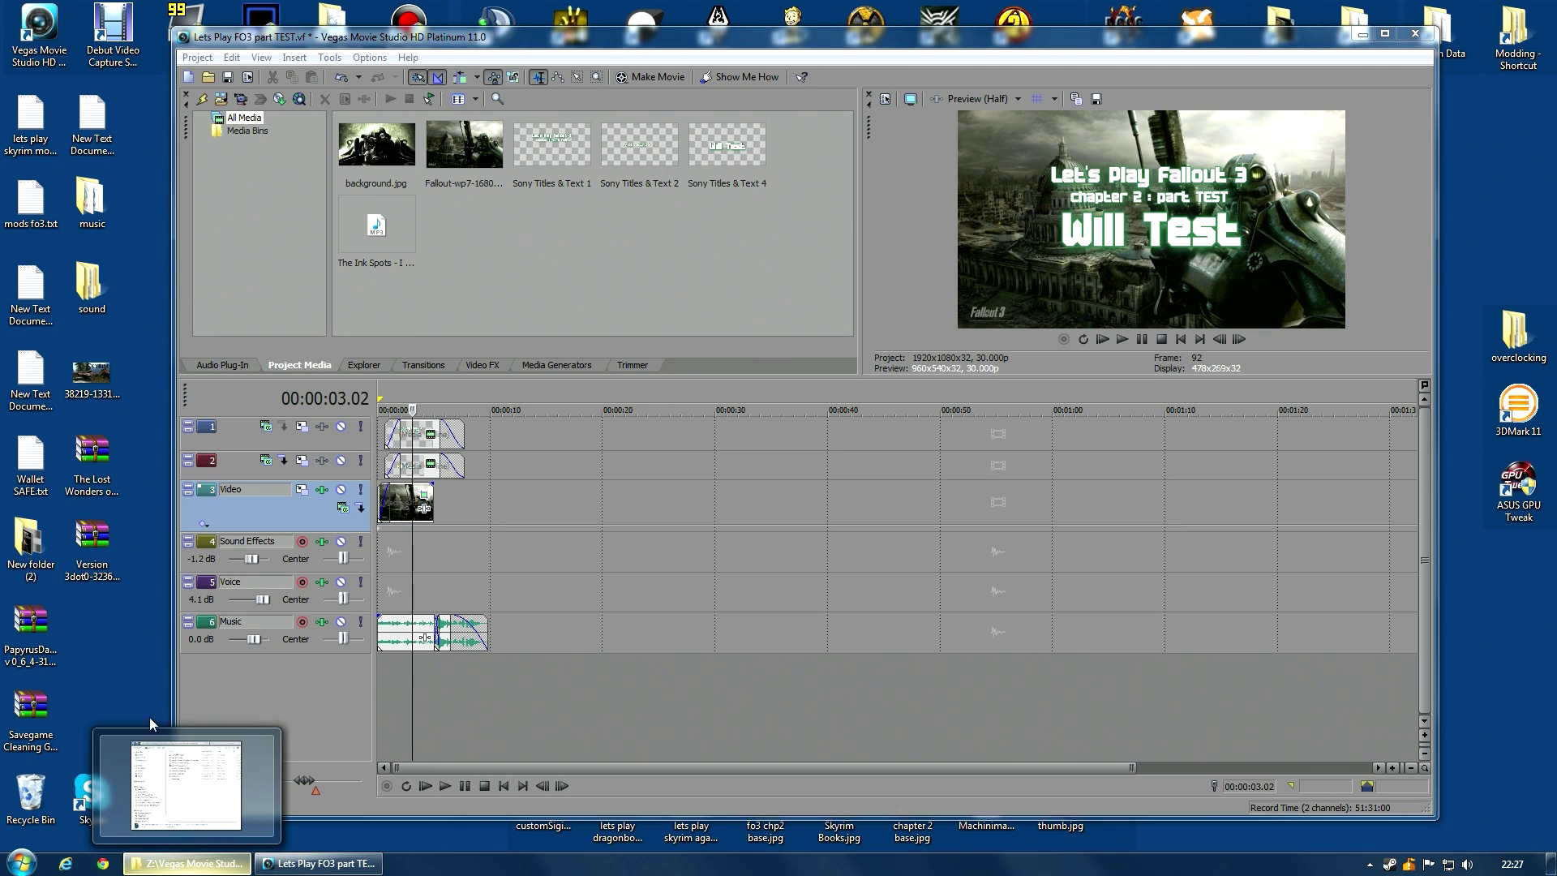
{"action": "left_click", "coordinate": [186, 785]}
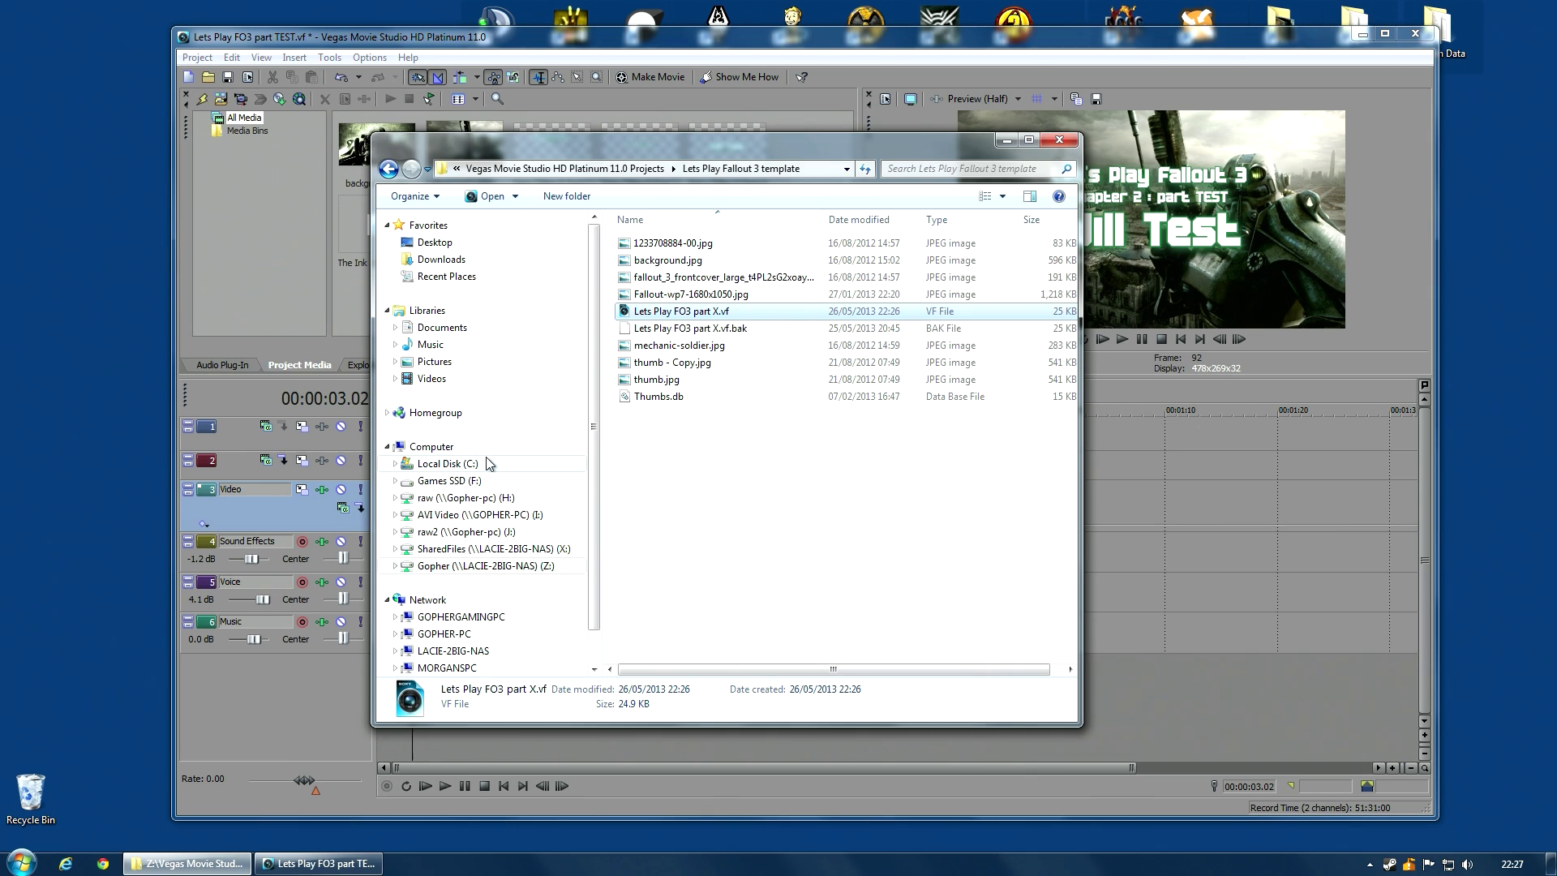
{"action": "left_click", "coordinate": [430, 447]}
{"action": "left_click", "coordinate": [736, 395]}
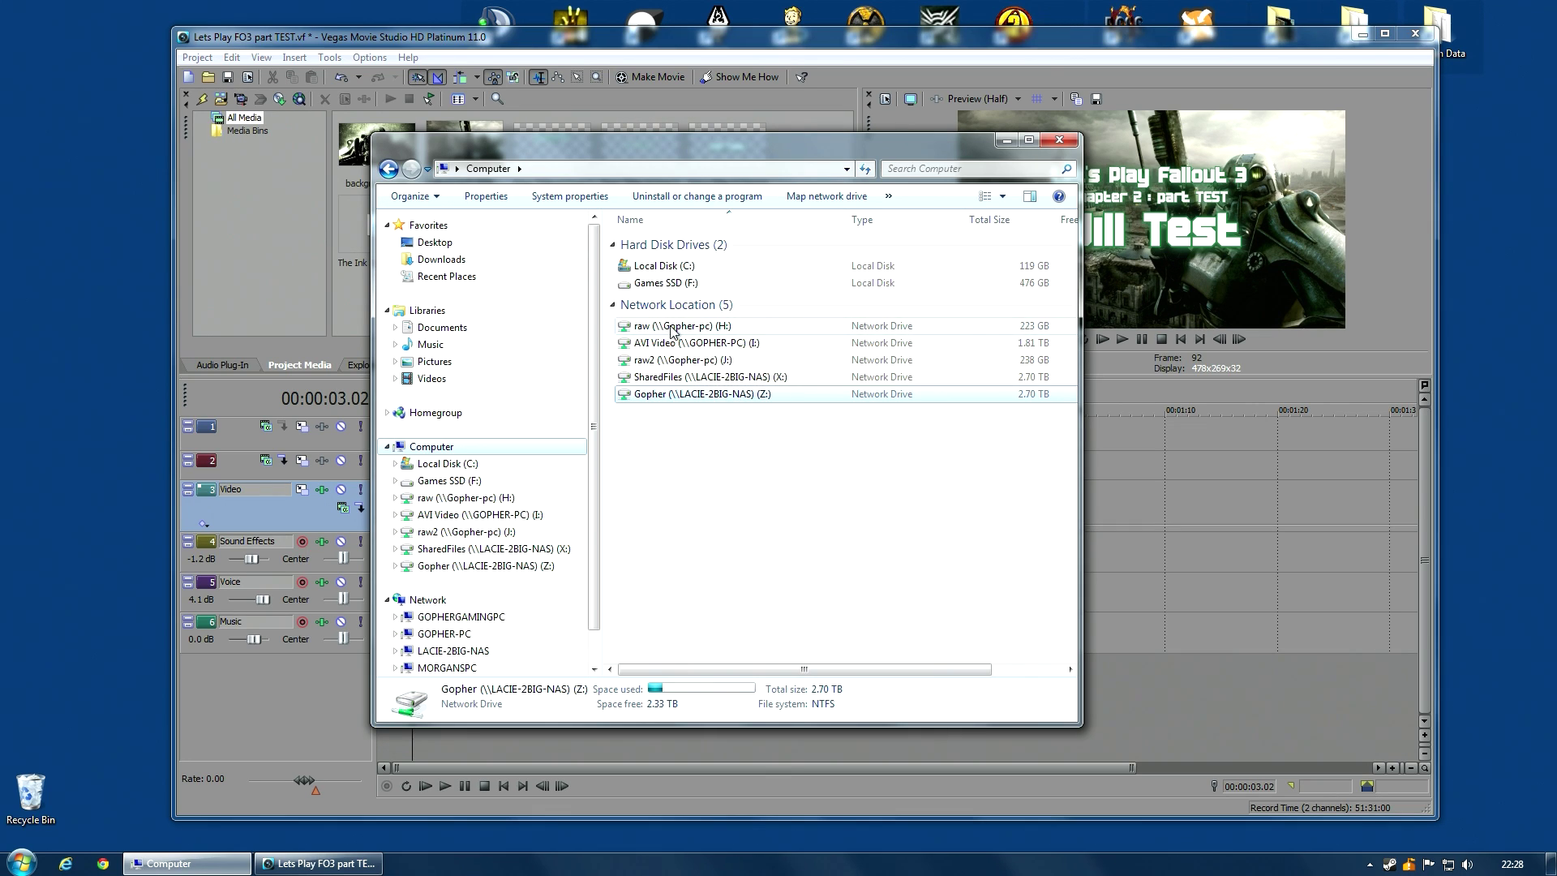
{"action": "left_click", "coordinate": [685, 365]}
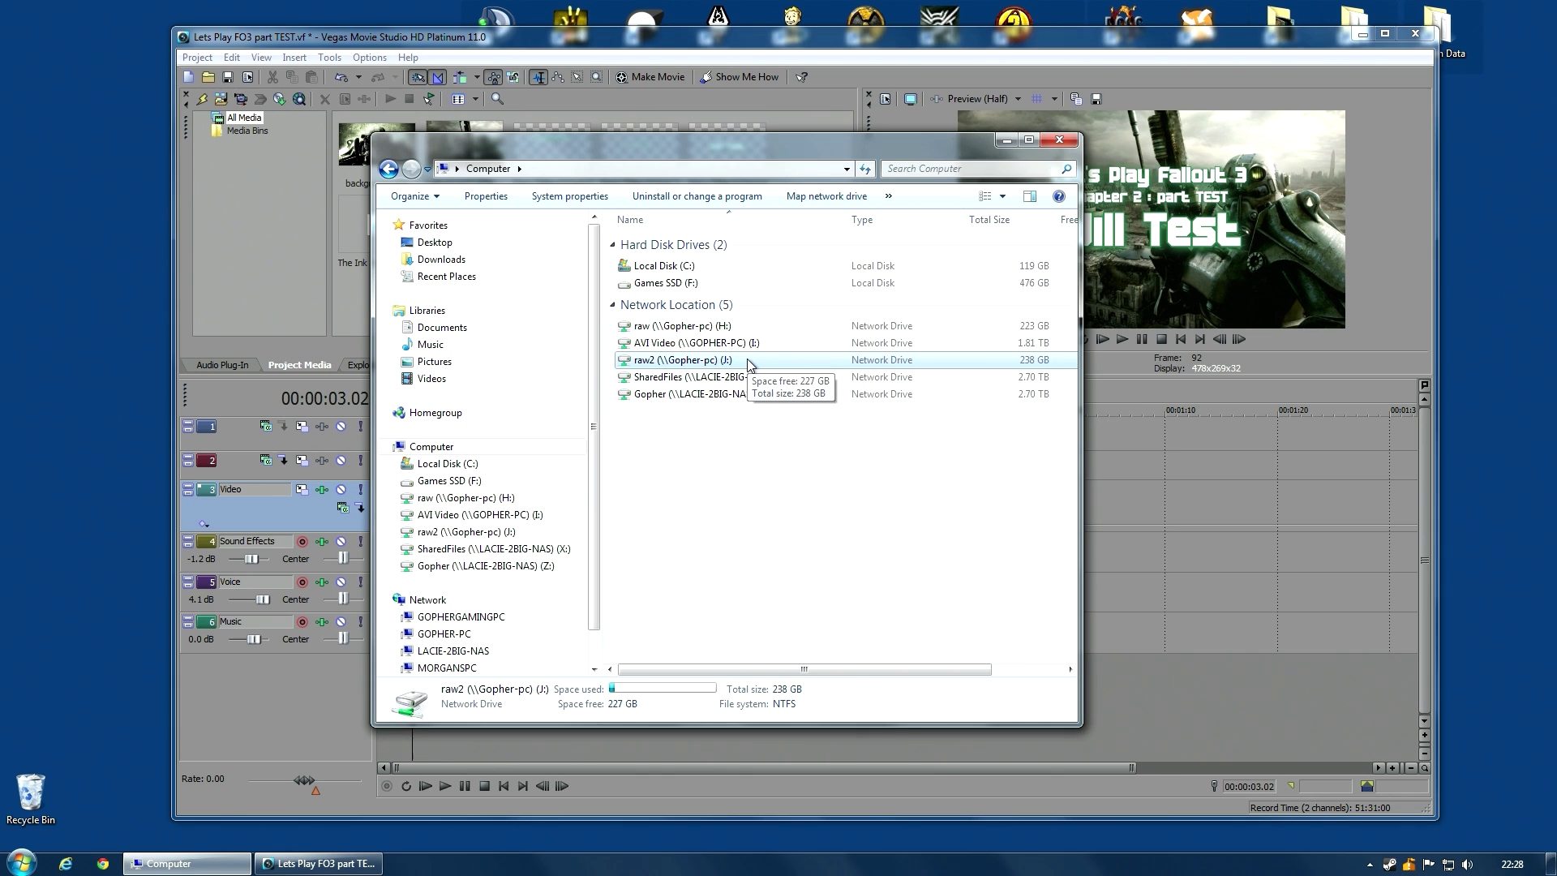
{"action": "left_click", "coordinate": [693, 348]}
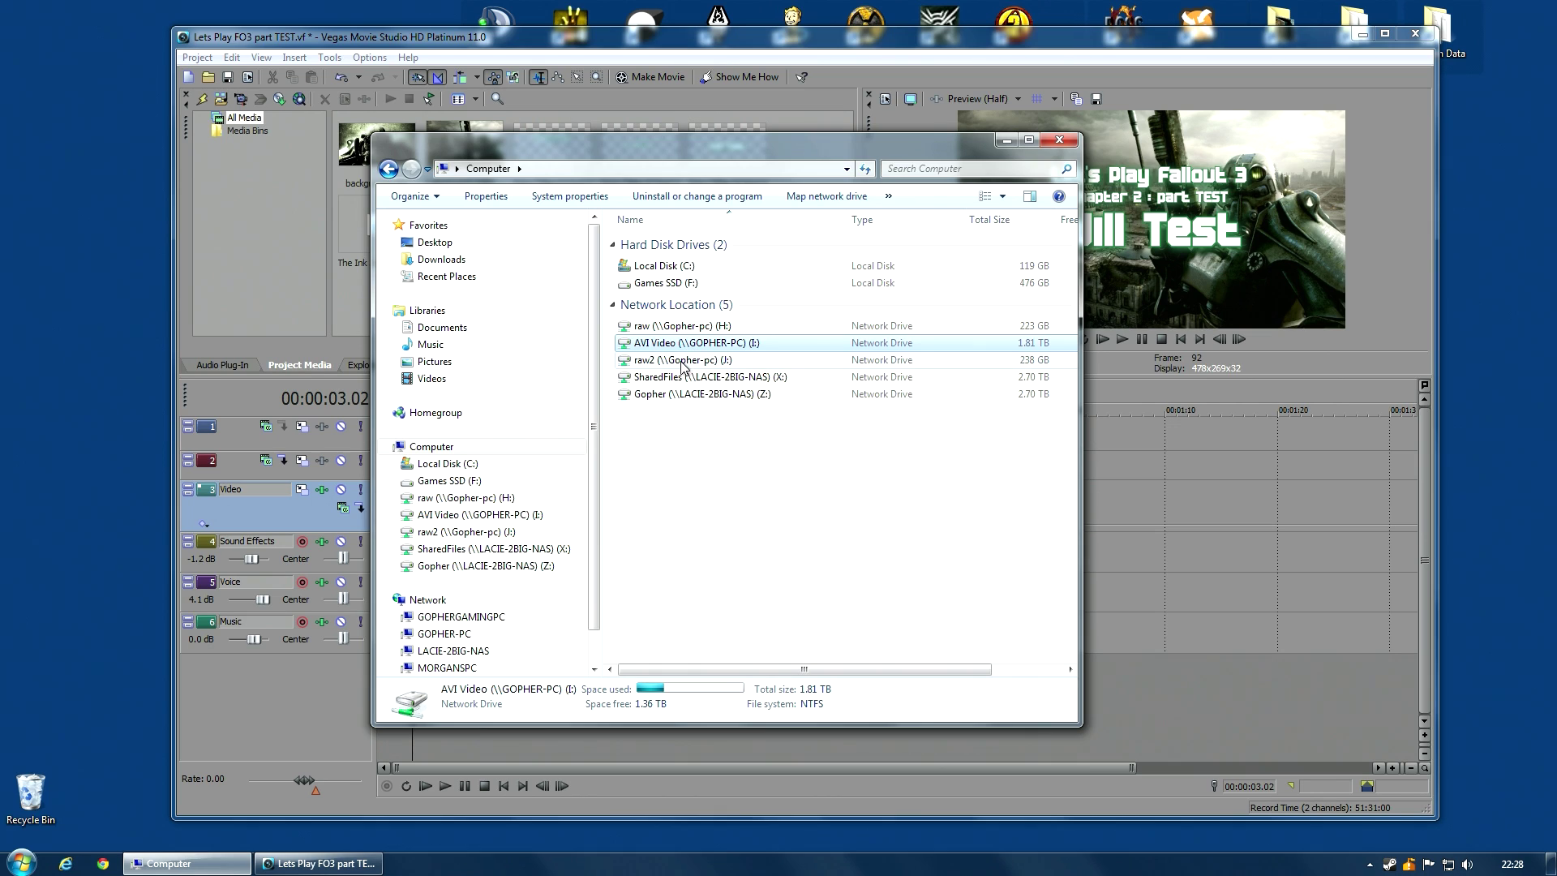
{"action": "left_click", "coordinate": [676, 364]}
{"action": "left_click", "coordinate": [663, 348]}
{"action": "left_click", "coordinate": [679, 396]}
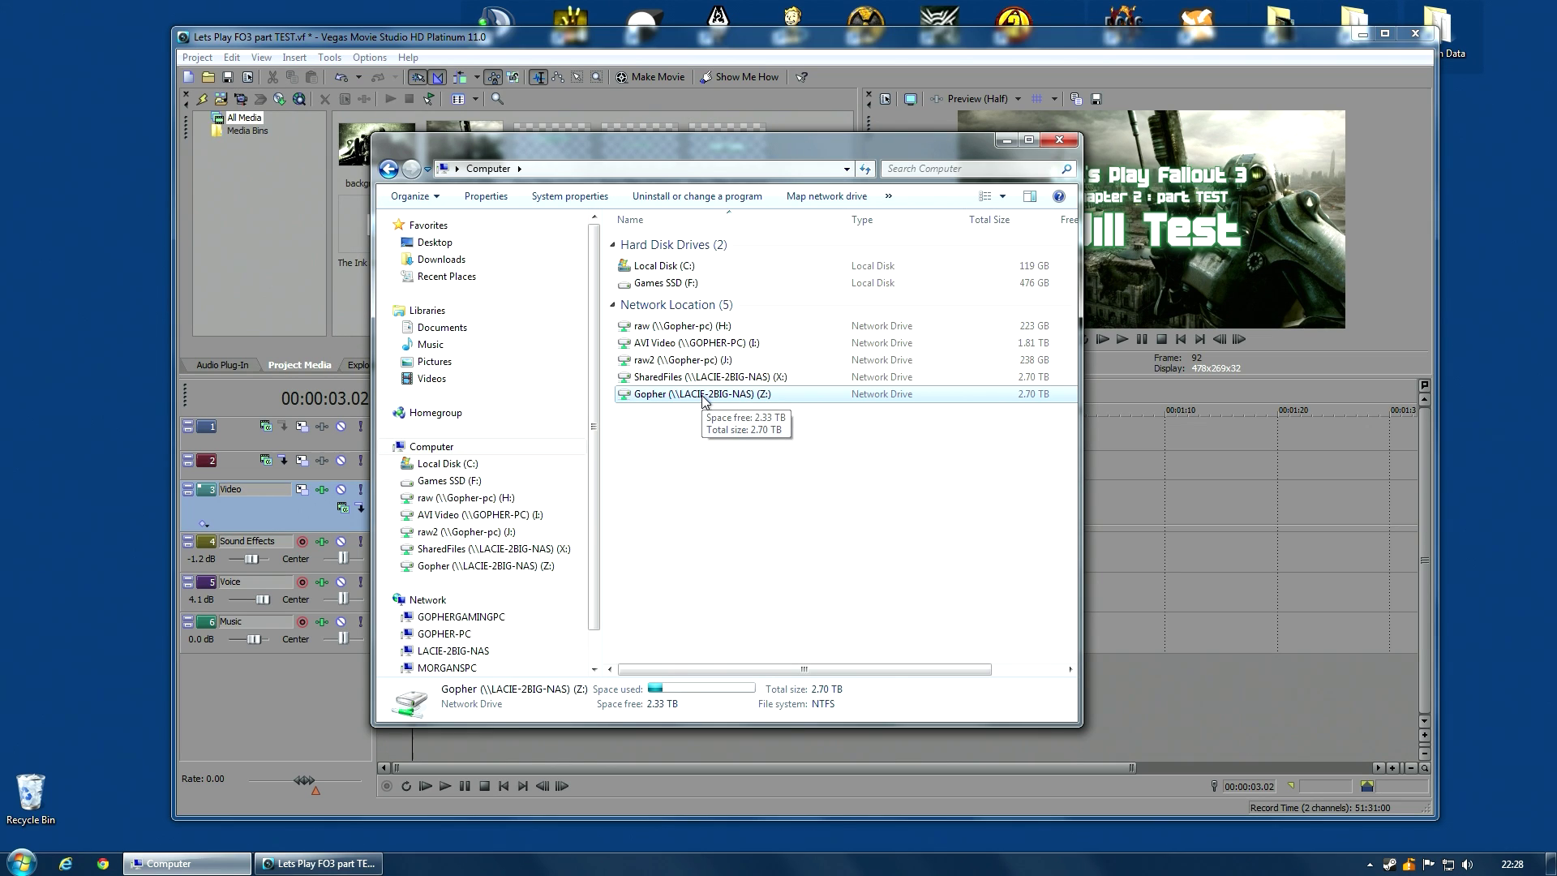
Open the raw2 (J:) drive and check the file details of each of the three RECentral AVI recordings.
{"action": "double_click", "coordinate": [669, 361]}
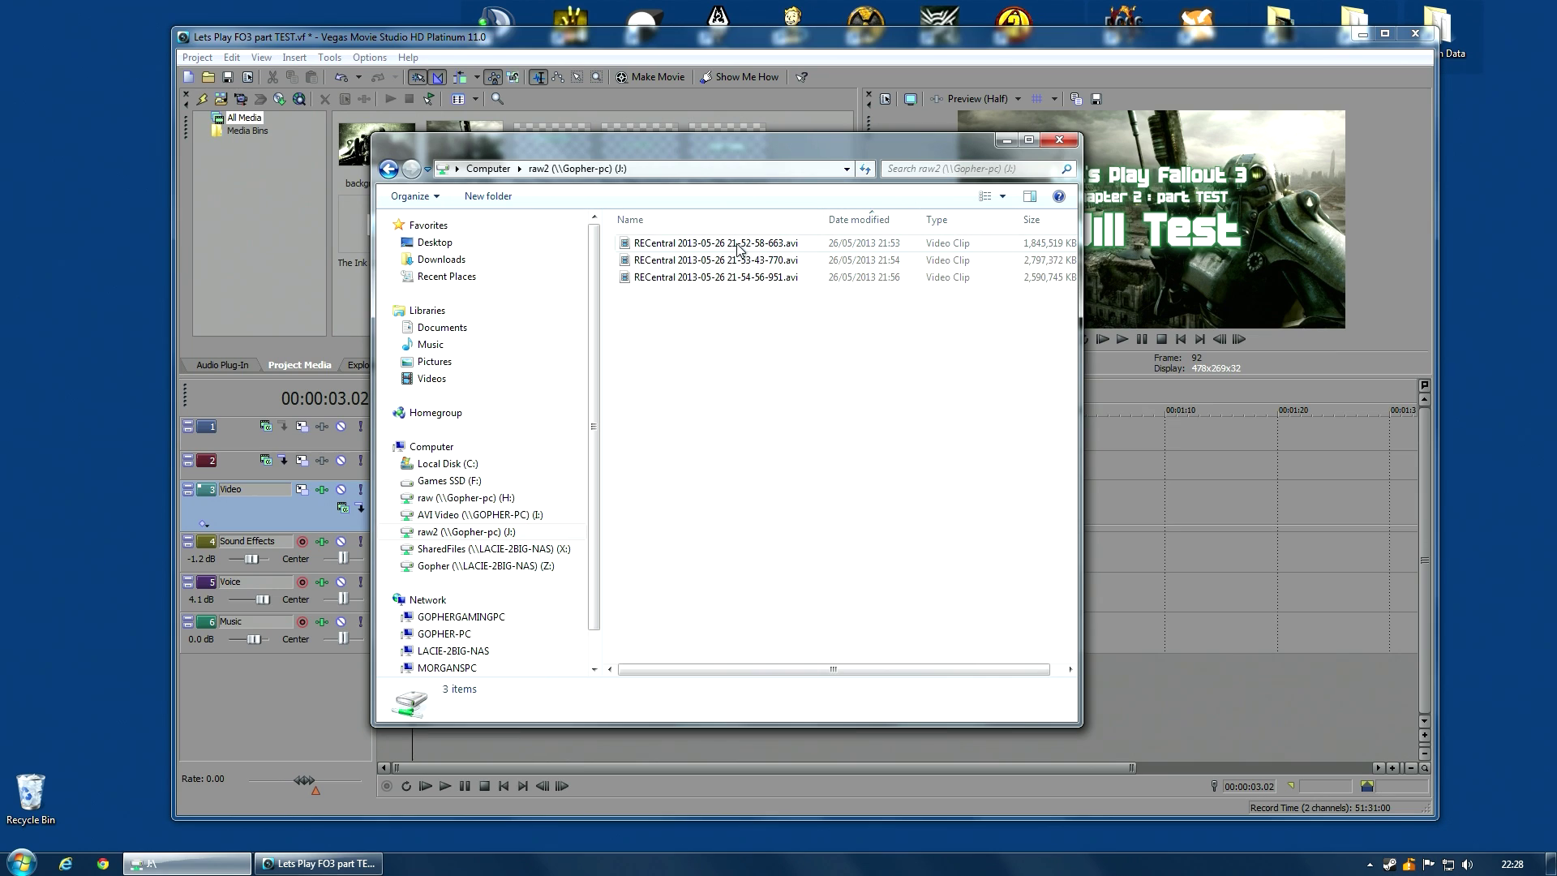
{"action": "left_click_drag", "start_coordinate": [1080, 252], "coordinate": [1233, 253]}
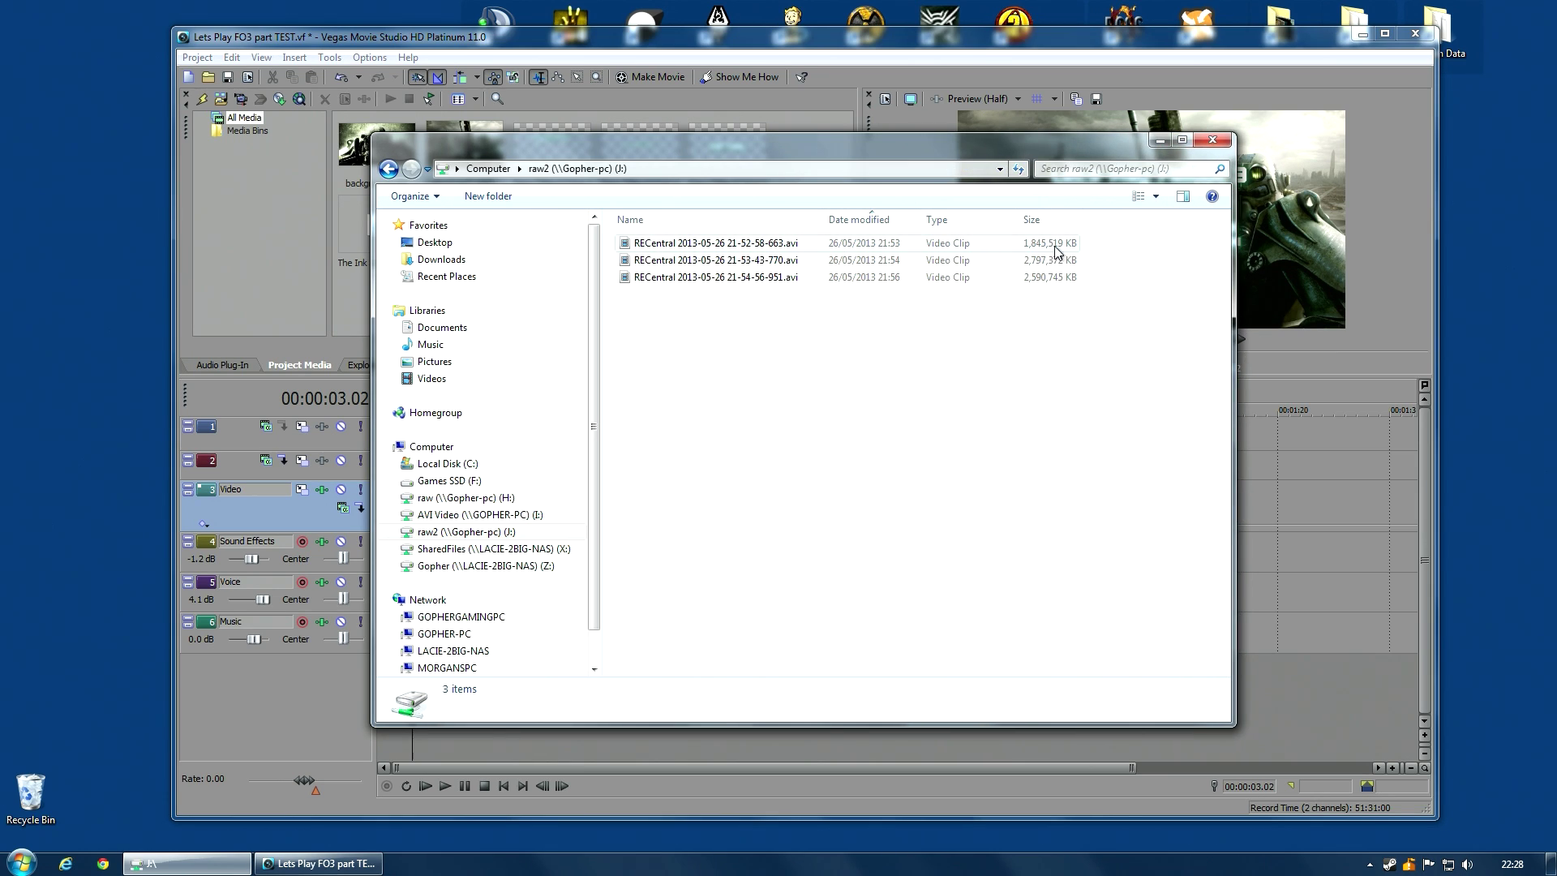
{"action": "left_click", "coordinate": [731, 246]}
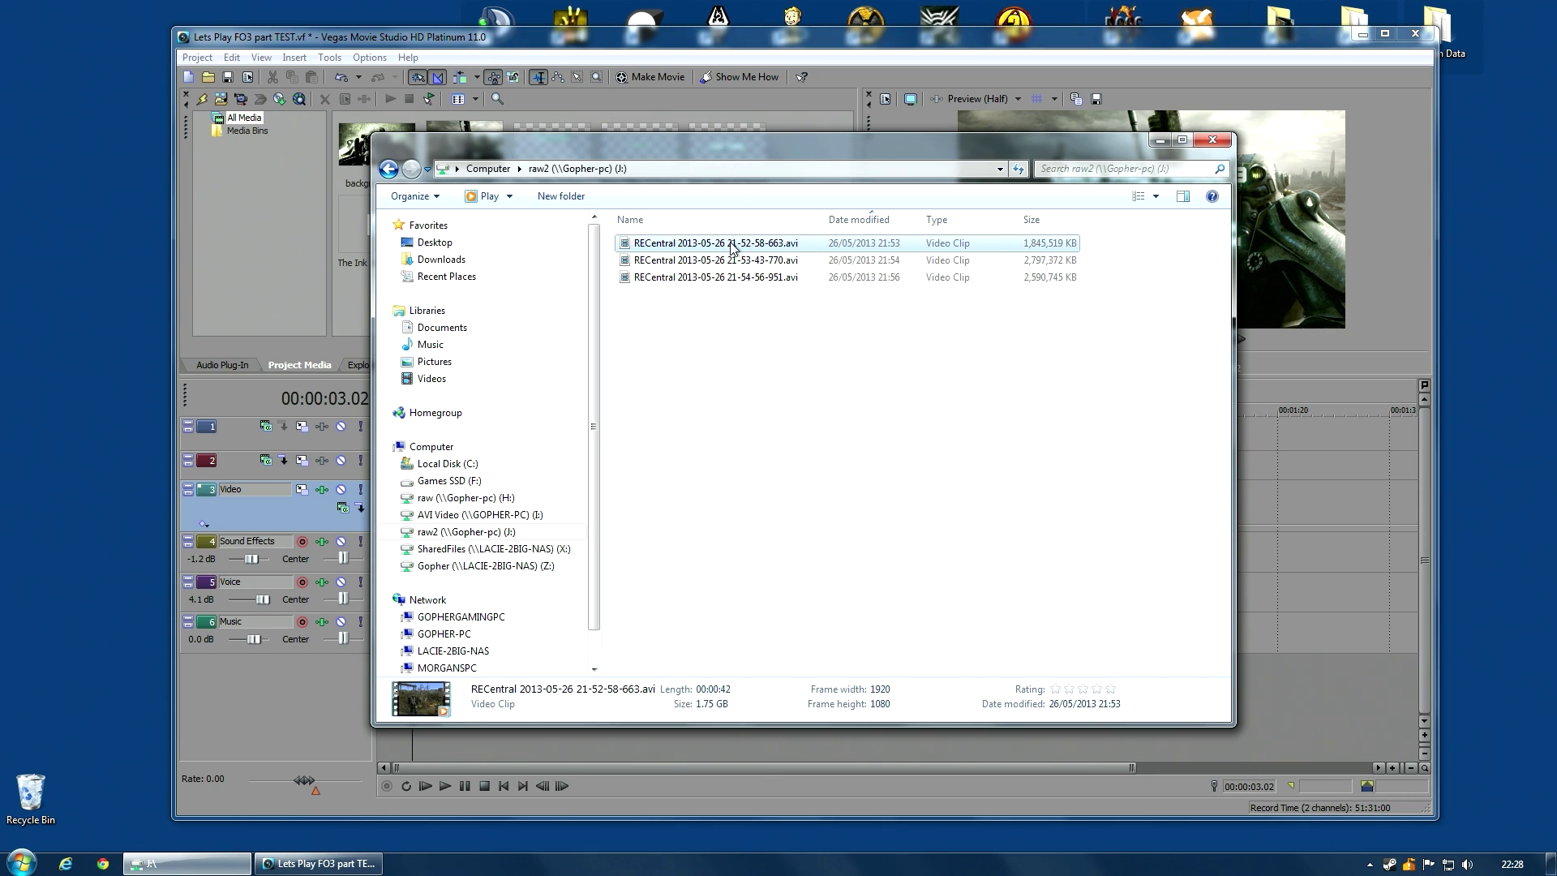
{"action": "left_click", "coordinate": [731, 260]}
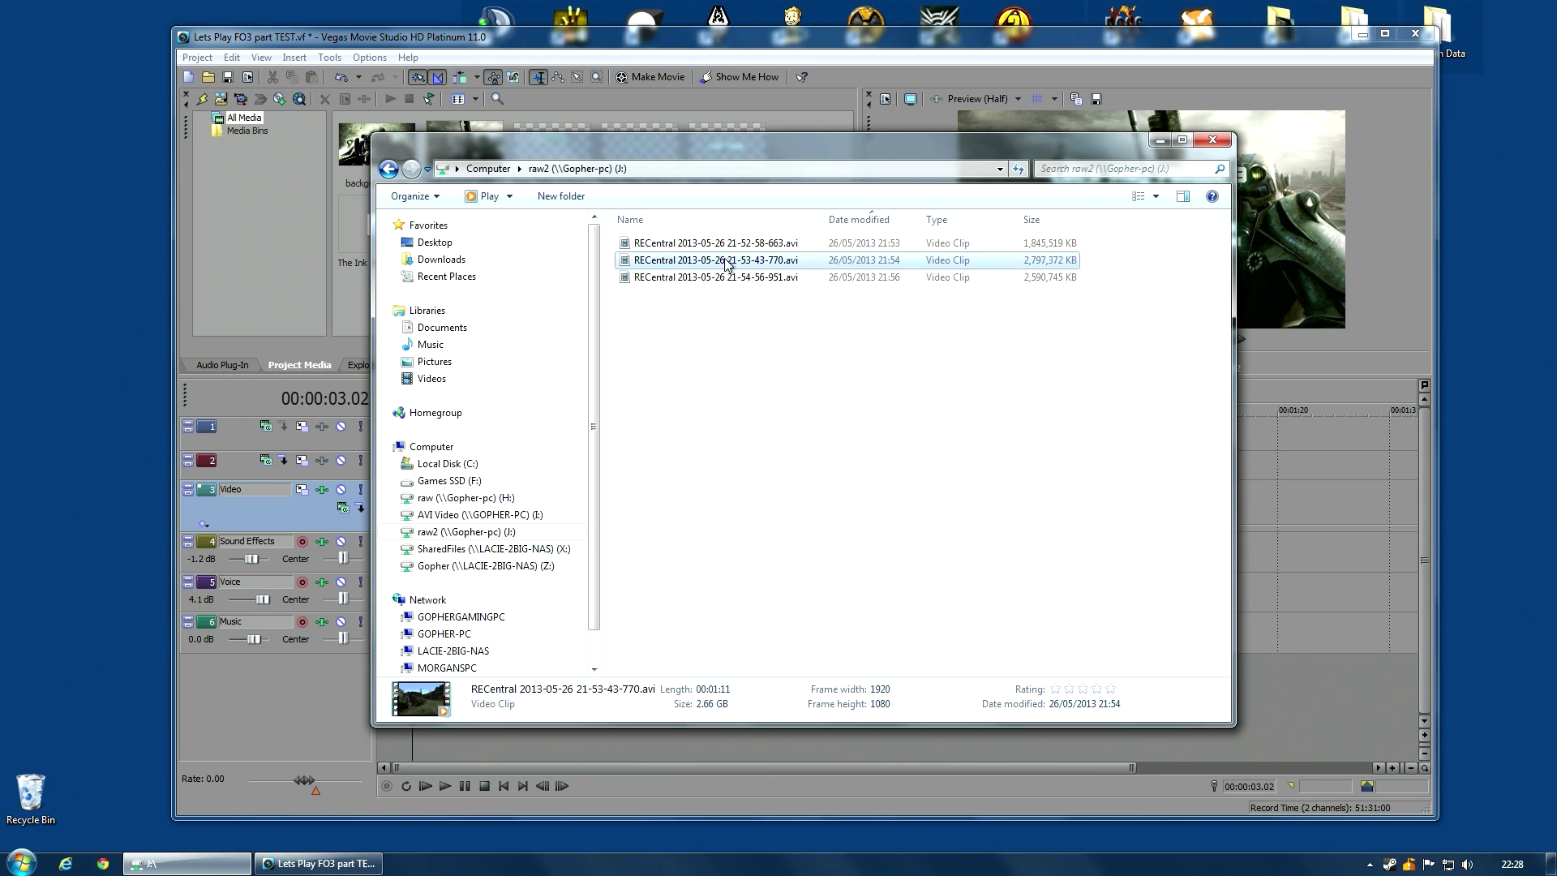
{"action": "left_click", "coordinate": [726, 280]}
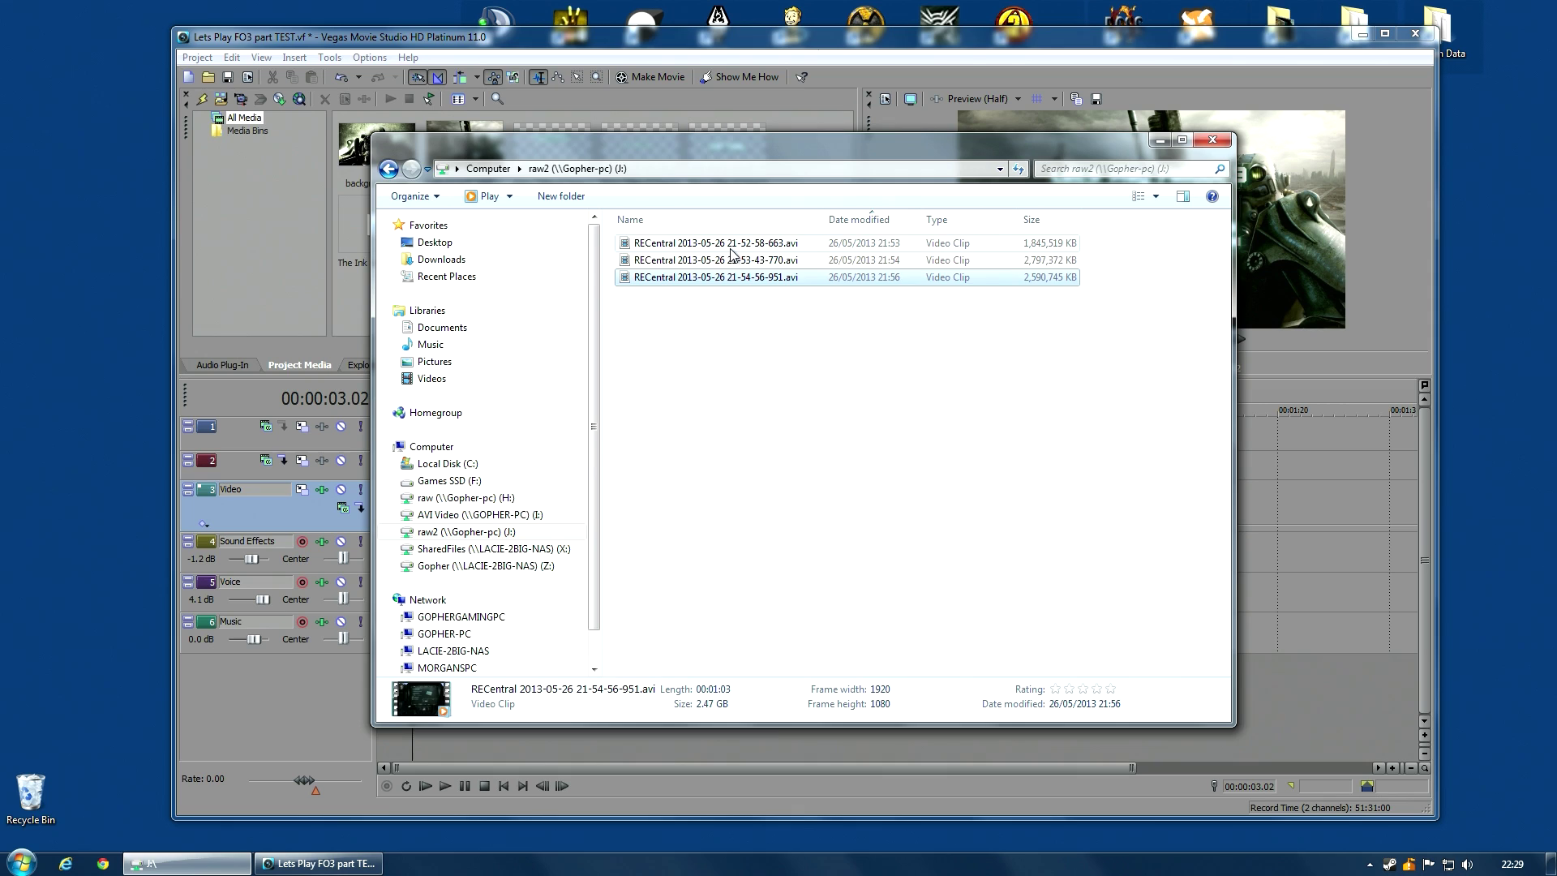
Import all three RECentral AVI recordings into the project media and save the project.
{"action": "left_click", "coordinate": [733, 246]}
{"action": "left_click", "coordinate": [737, 280], "text": "shift"}
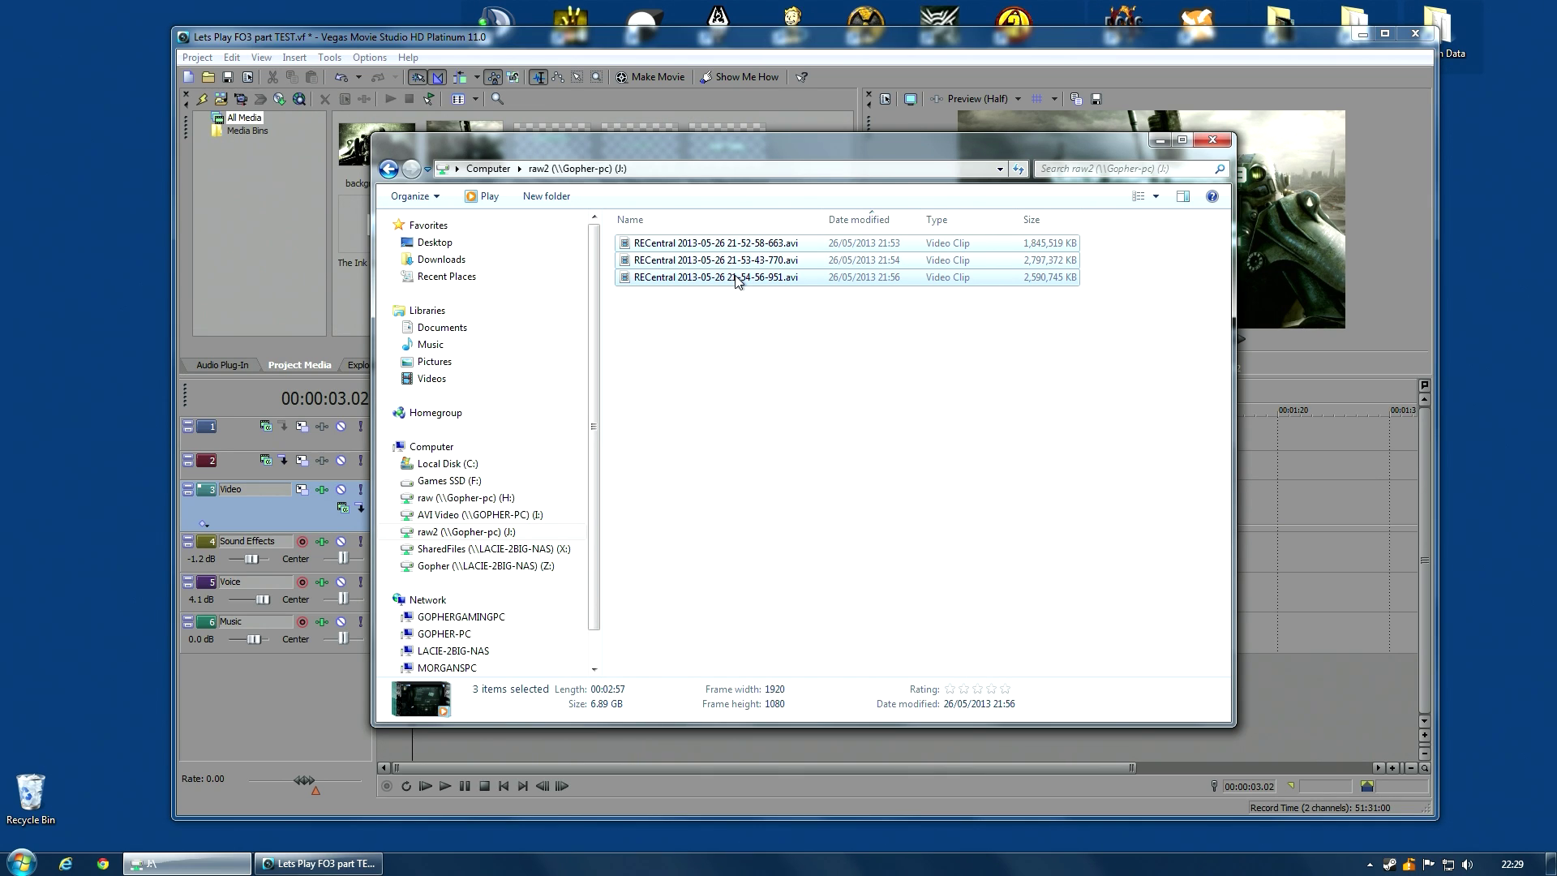
{"action": "left_click_drag", "start_coordinate": [712, 140], "coordinate": [1047, 123]}
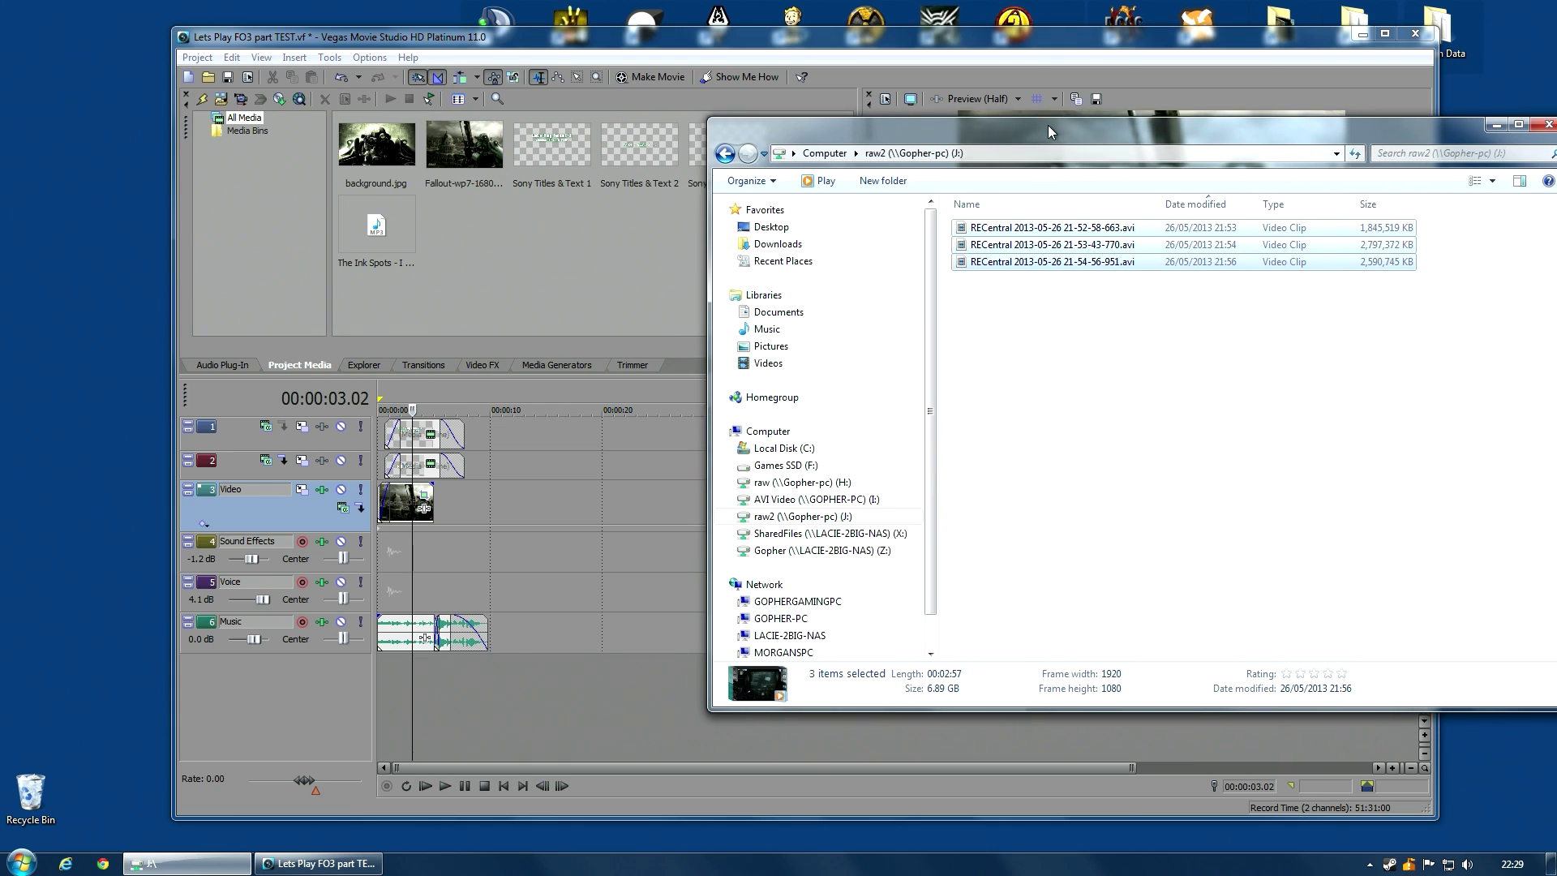
{"action": "left_click_drag", "start_coordinate": [1013, 234], "coordinate": [505, 264]}
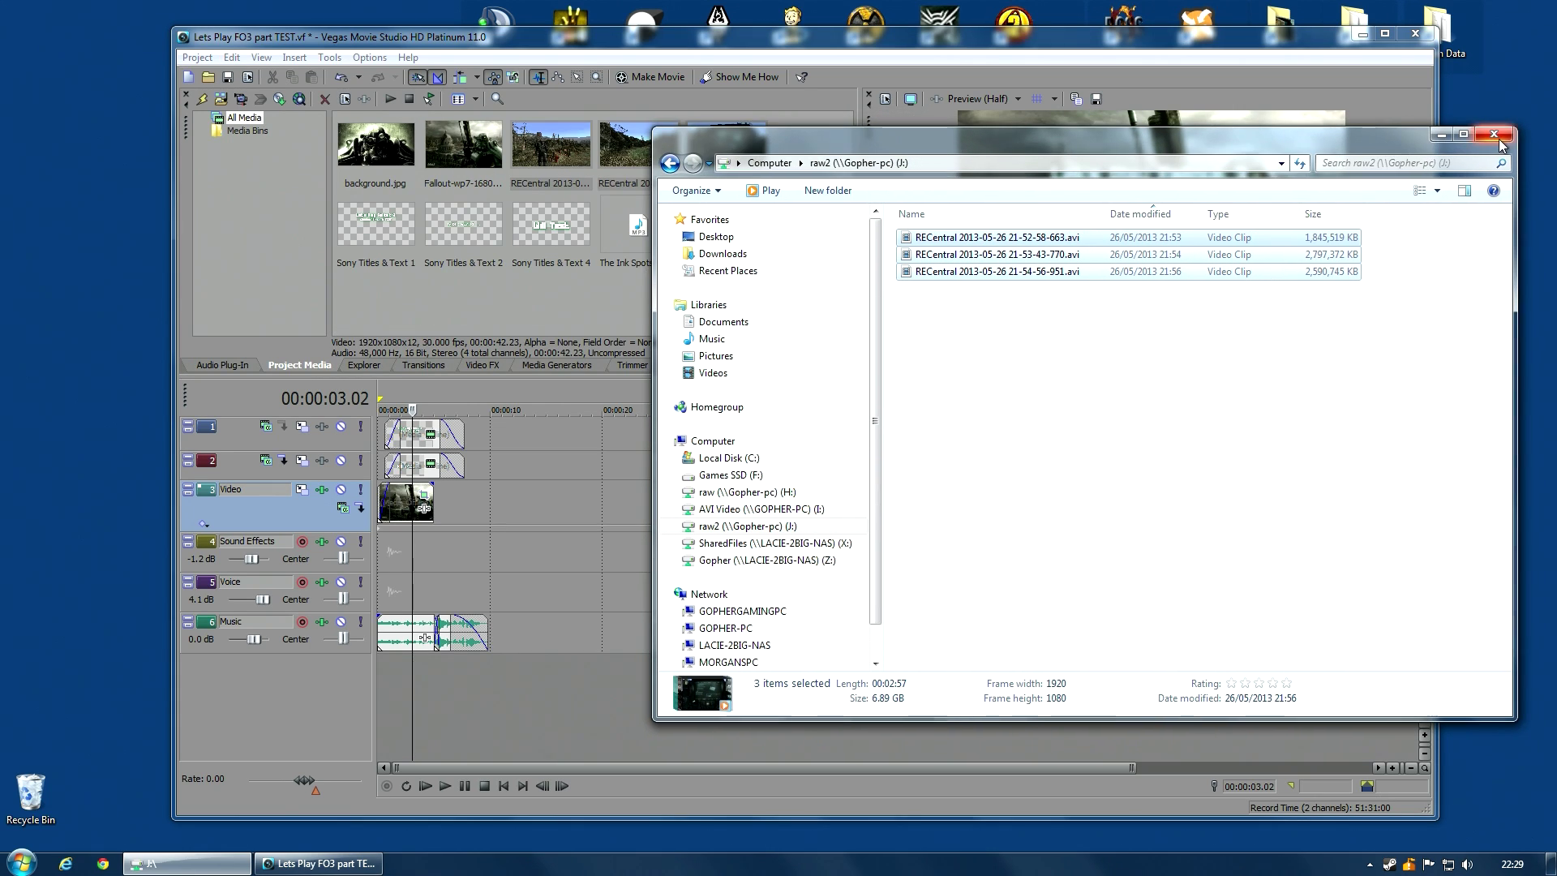
{"action": "left_click", "coordinate": [1546, 124]}
{"action": "left_click", "coordinate": [197, 56]}
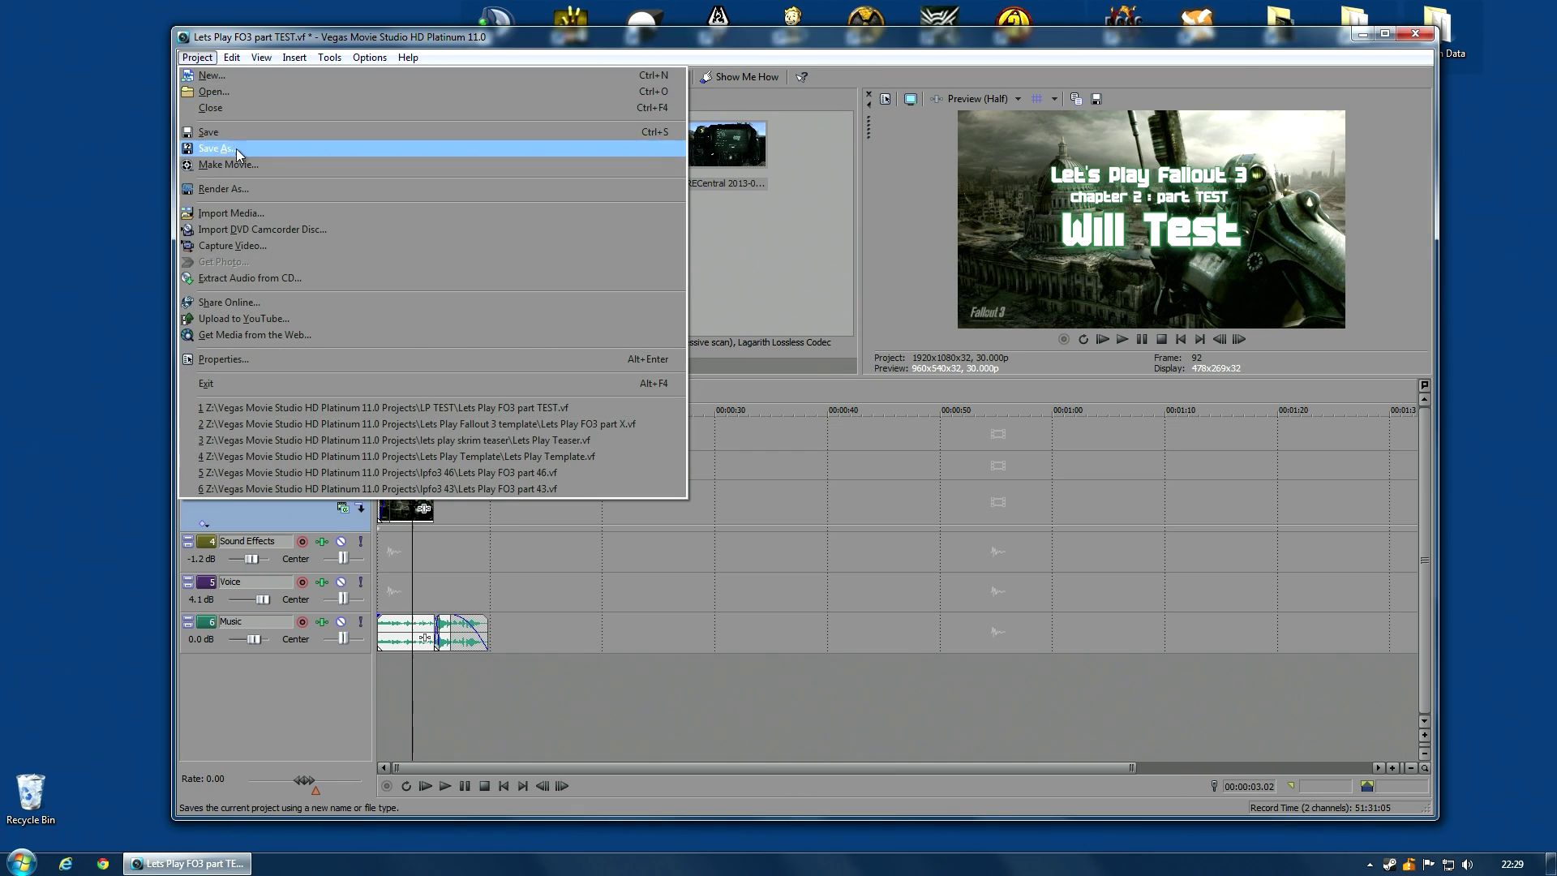
{"action": "left_click", "coordinate": [227, 138]}
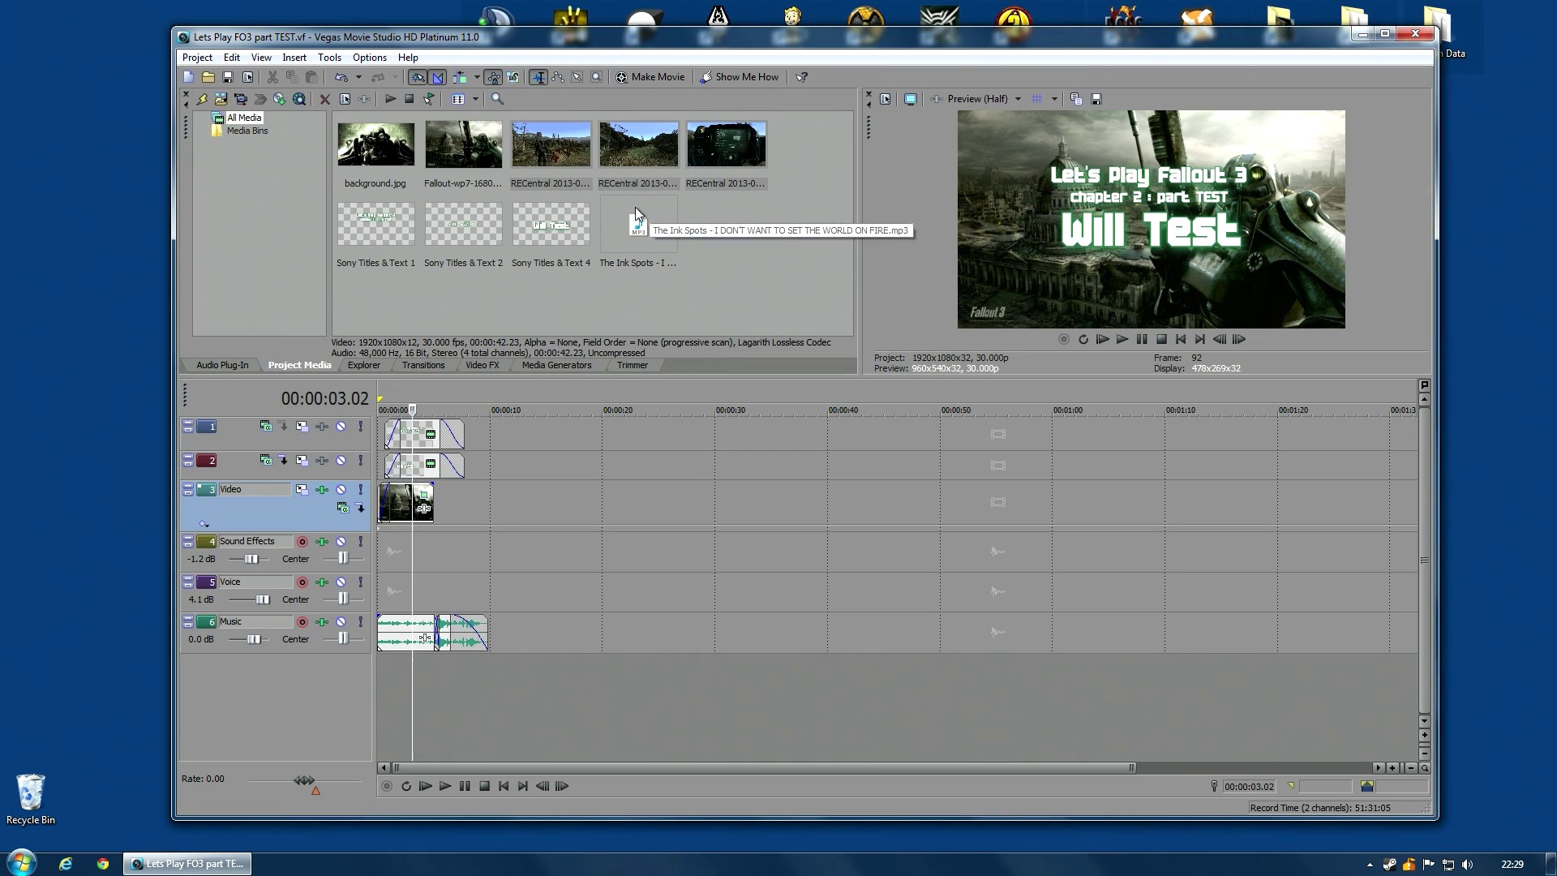
Place the three RECentral clips in sequence on the Video track from 00:00:03.02, overlapping the end of the intro image.
{"action": "left_click", "coordinate": [557, 159]}
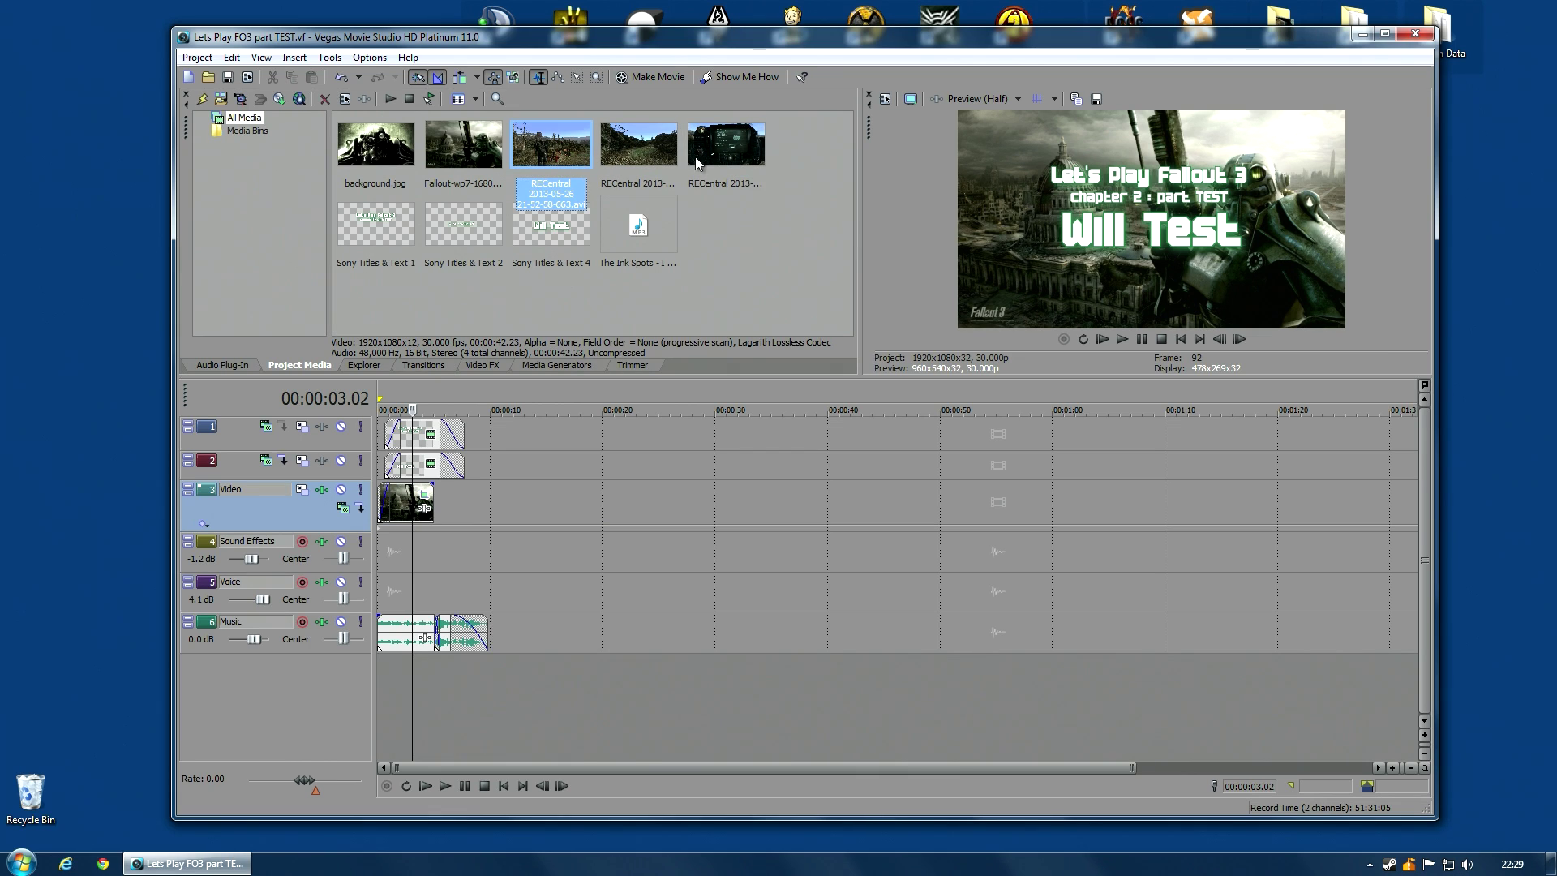
{"action": "left_click", "coordinate": [761, 154], "text": "shift"}
{"action": "left_click_drag", "start_coordinate": [761, 154], "coordinate": [424, 508]}
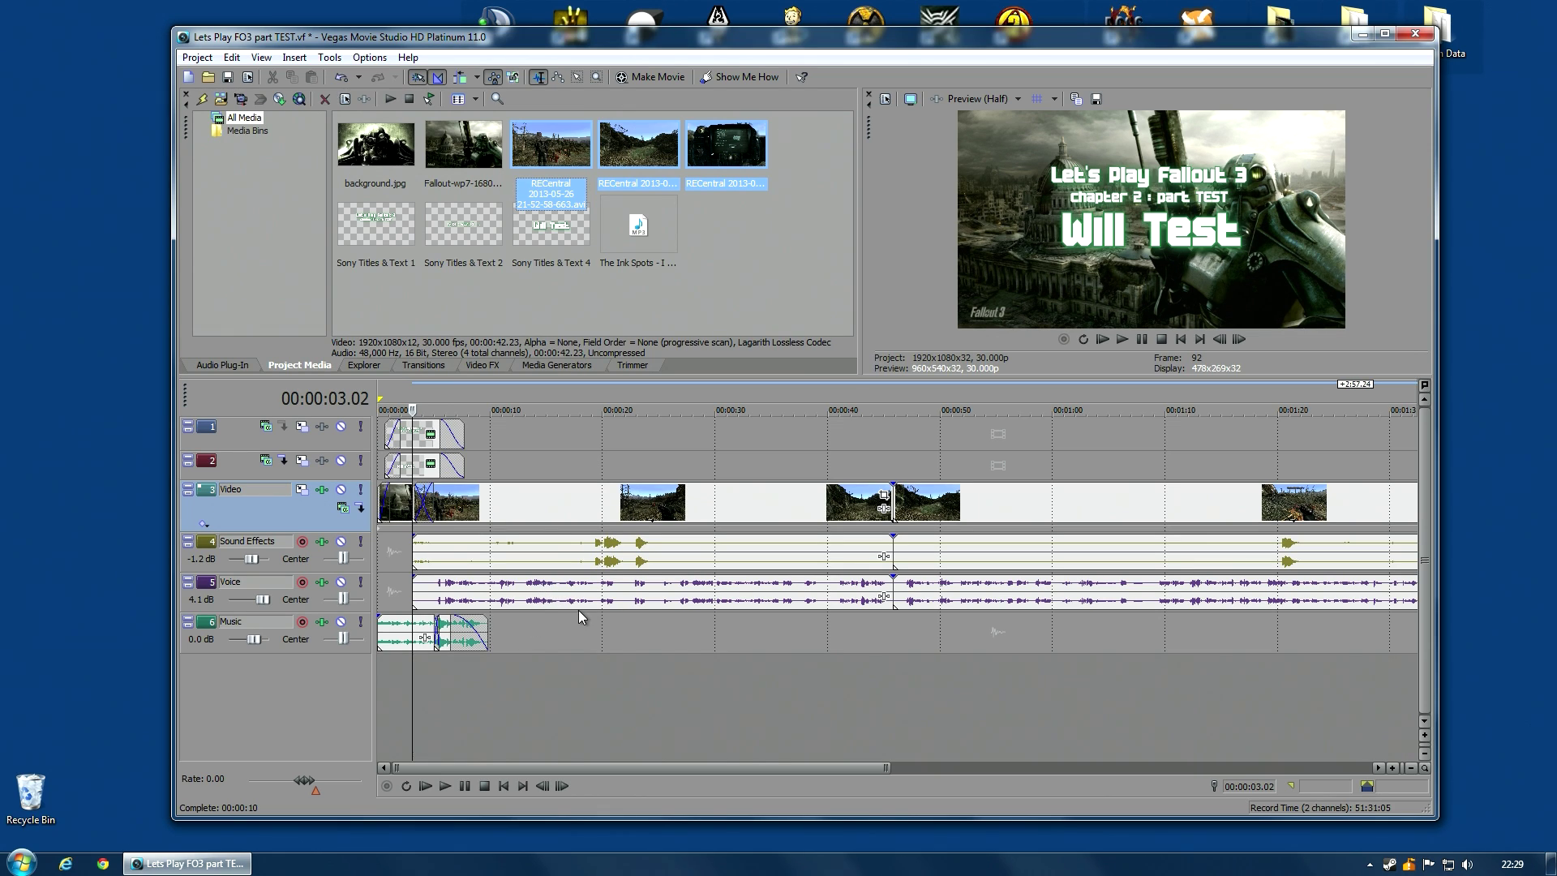
Play the gameplay from 00:00:14.23 and compare its two audio tracks by muting Voice and Sound Effects in turn, leaving both unmuted.
{"action": "left_click", "coordinate": [527, 552]}
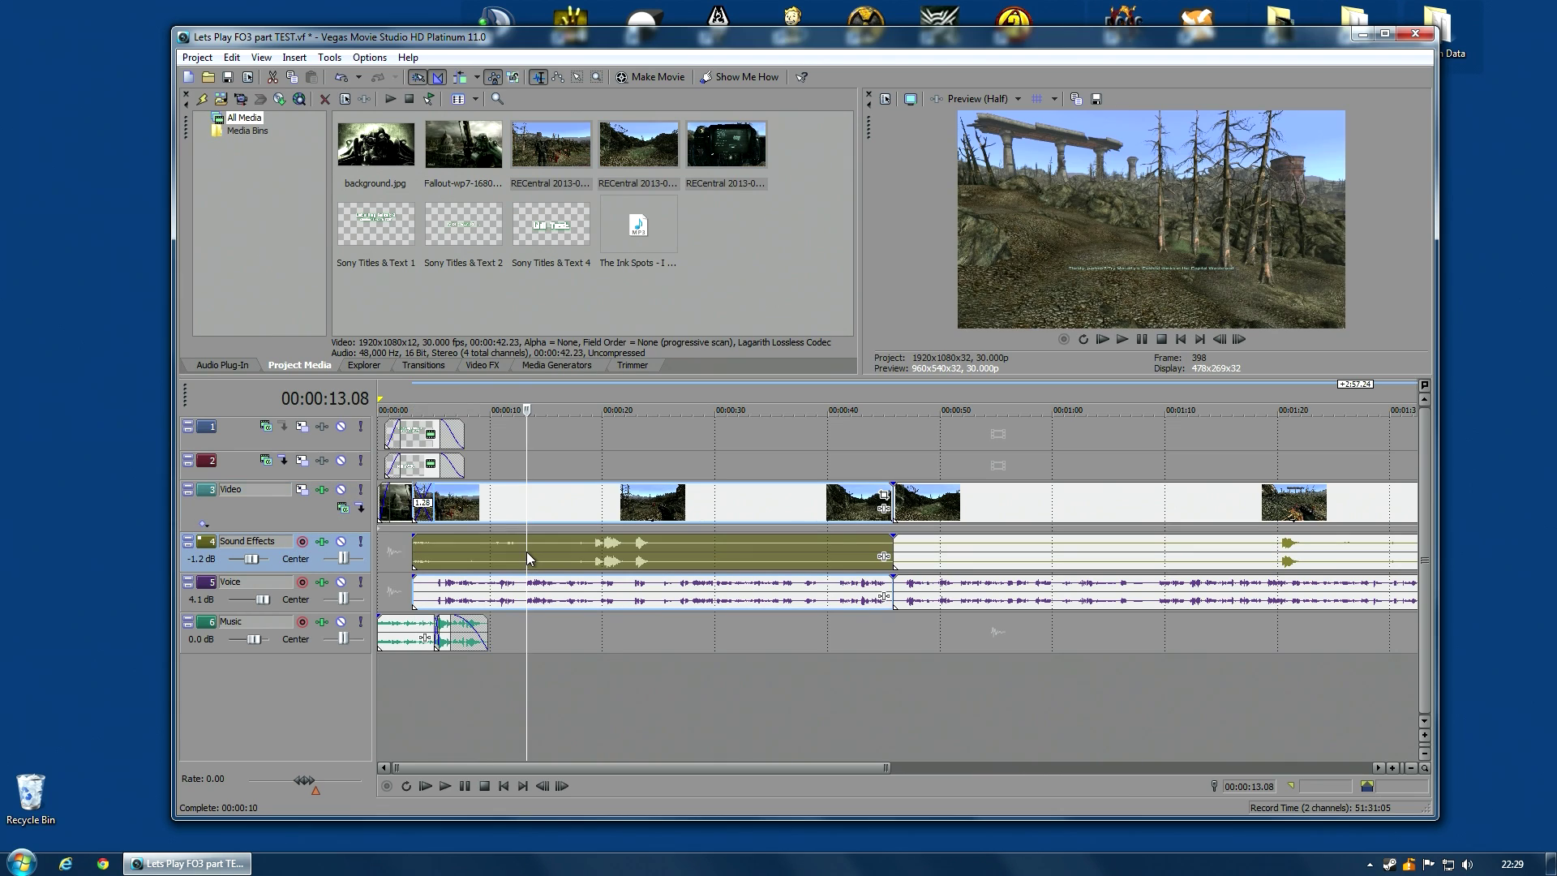
{"action": "left_click", "coordinate": [507, 589]}
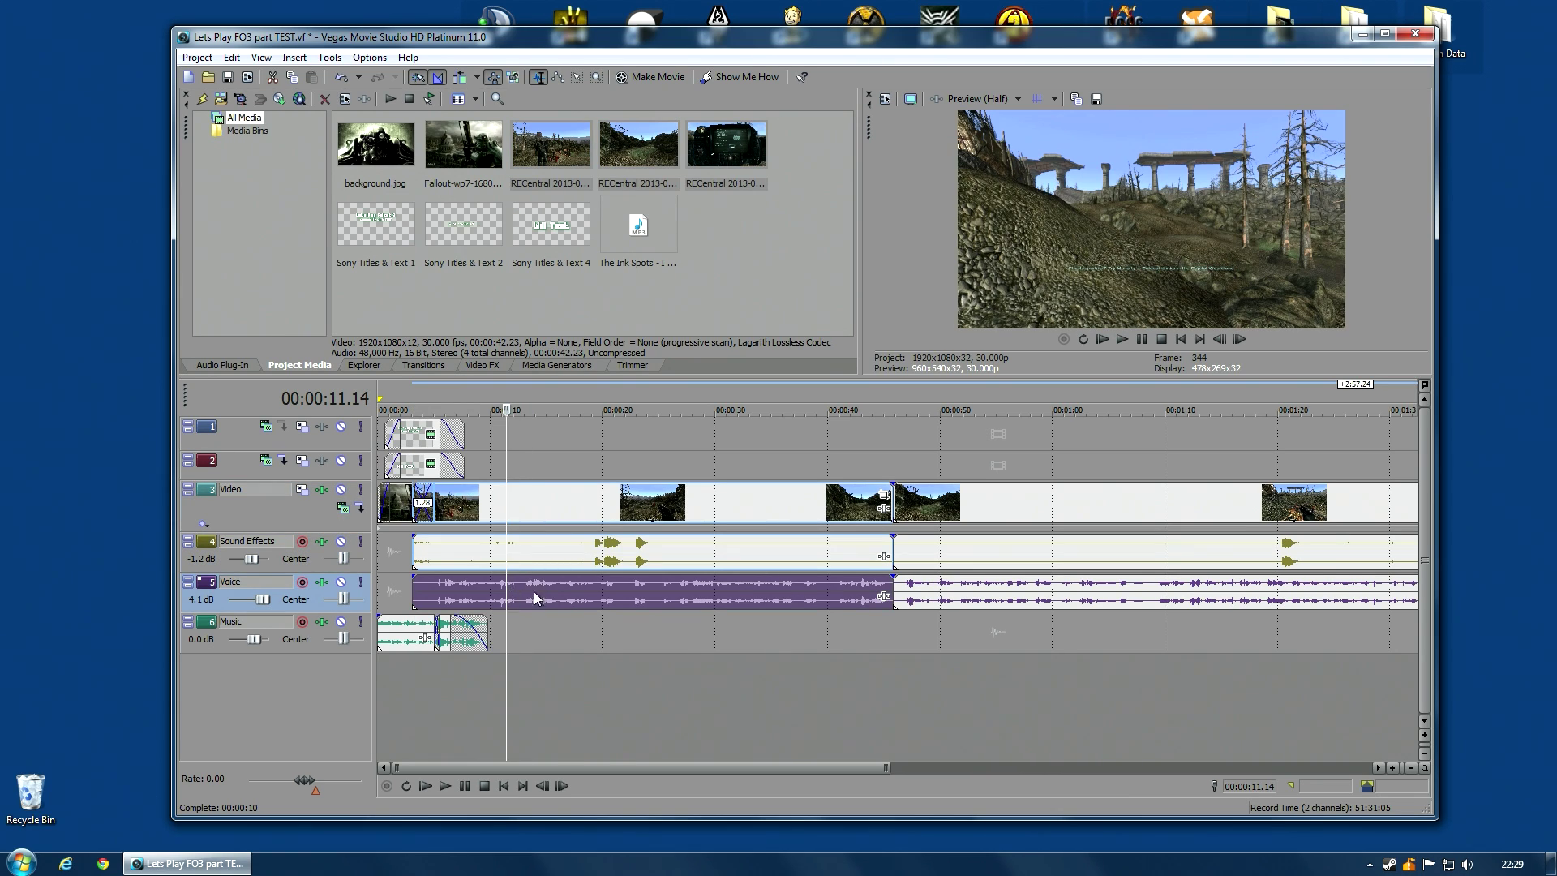
{"action": "left_click", "coordinate": [545, 457]}
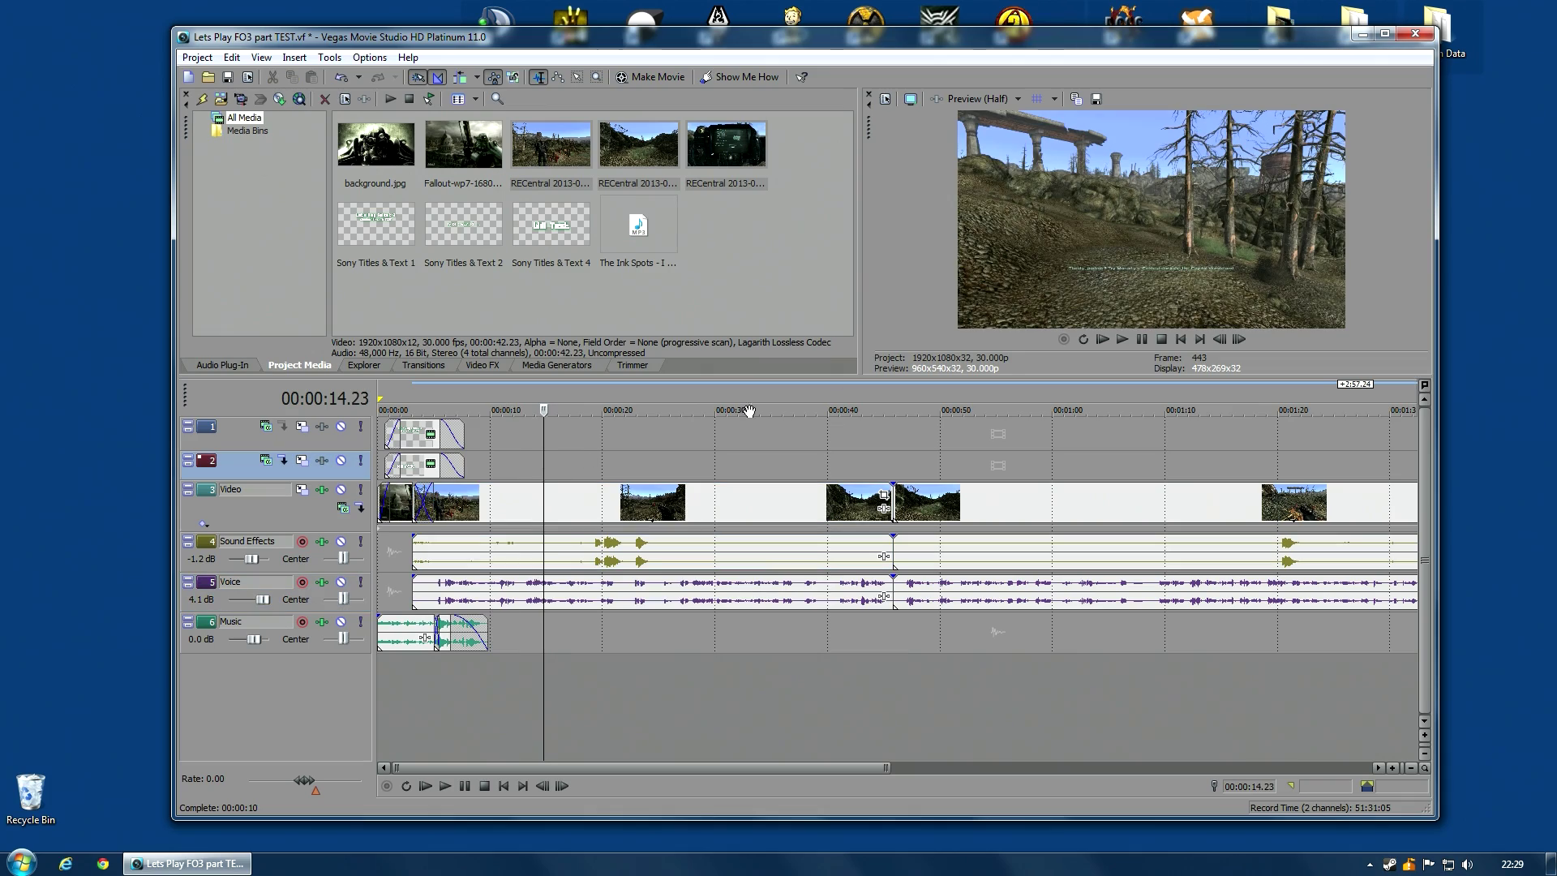
{"action": "left_click", "coordinate": [1120, 339]}
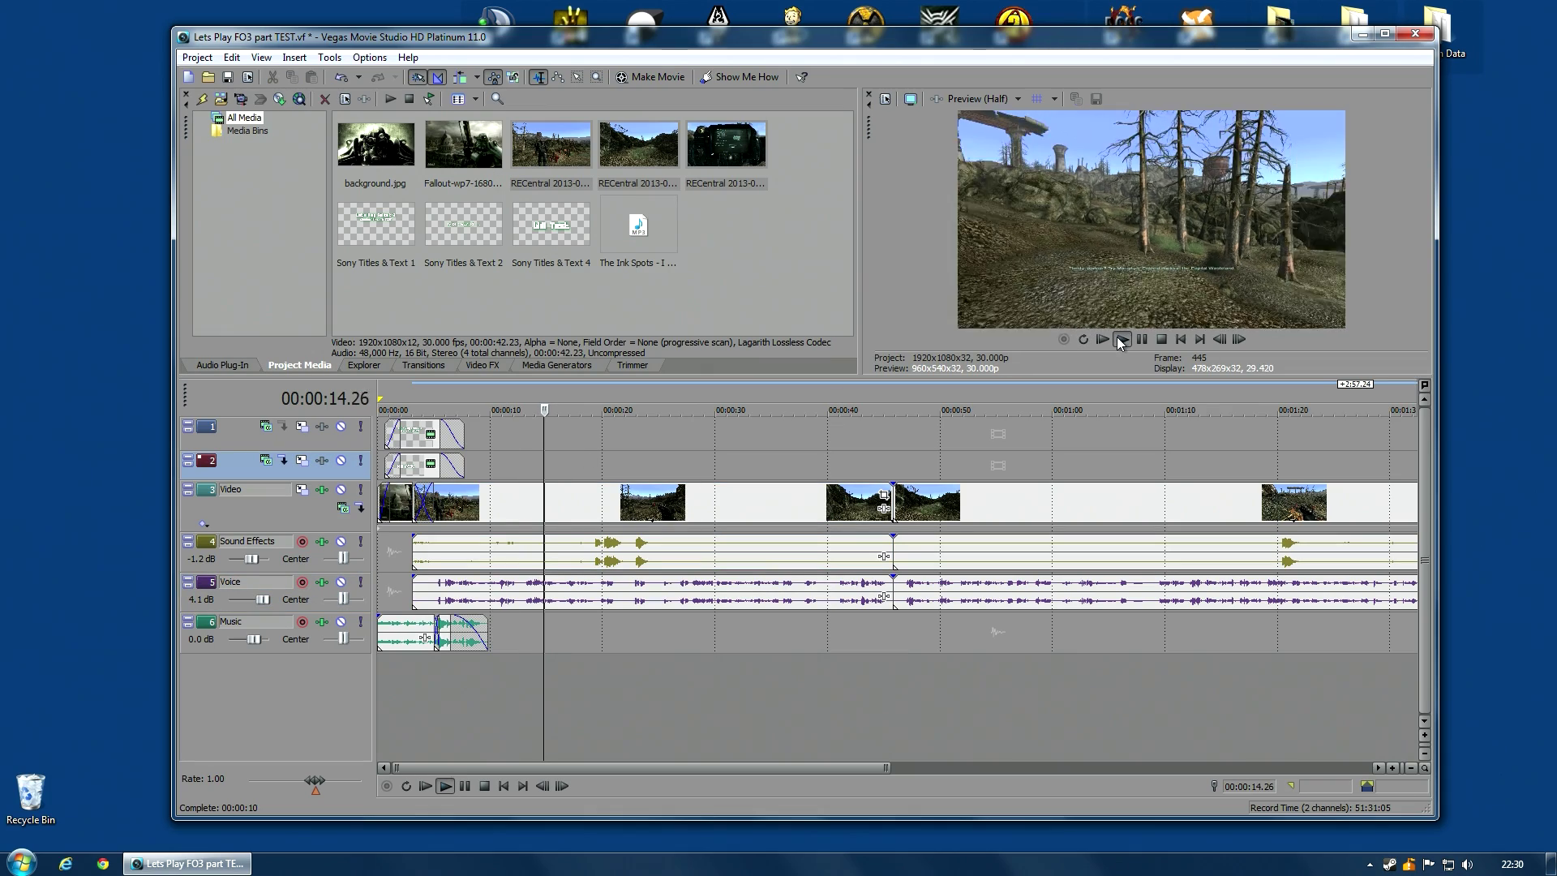
{"action": "left_click", "coordinate": [341, 583]}
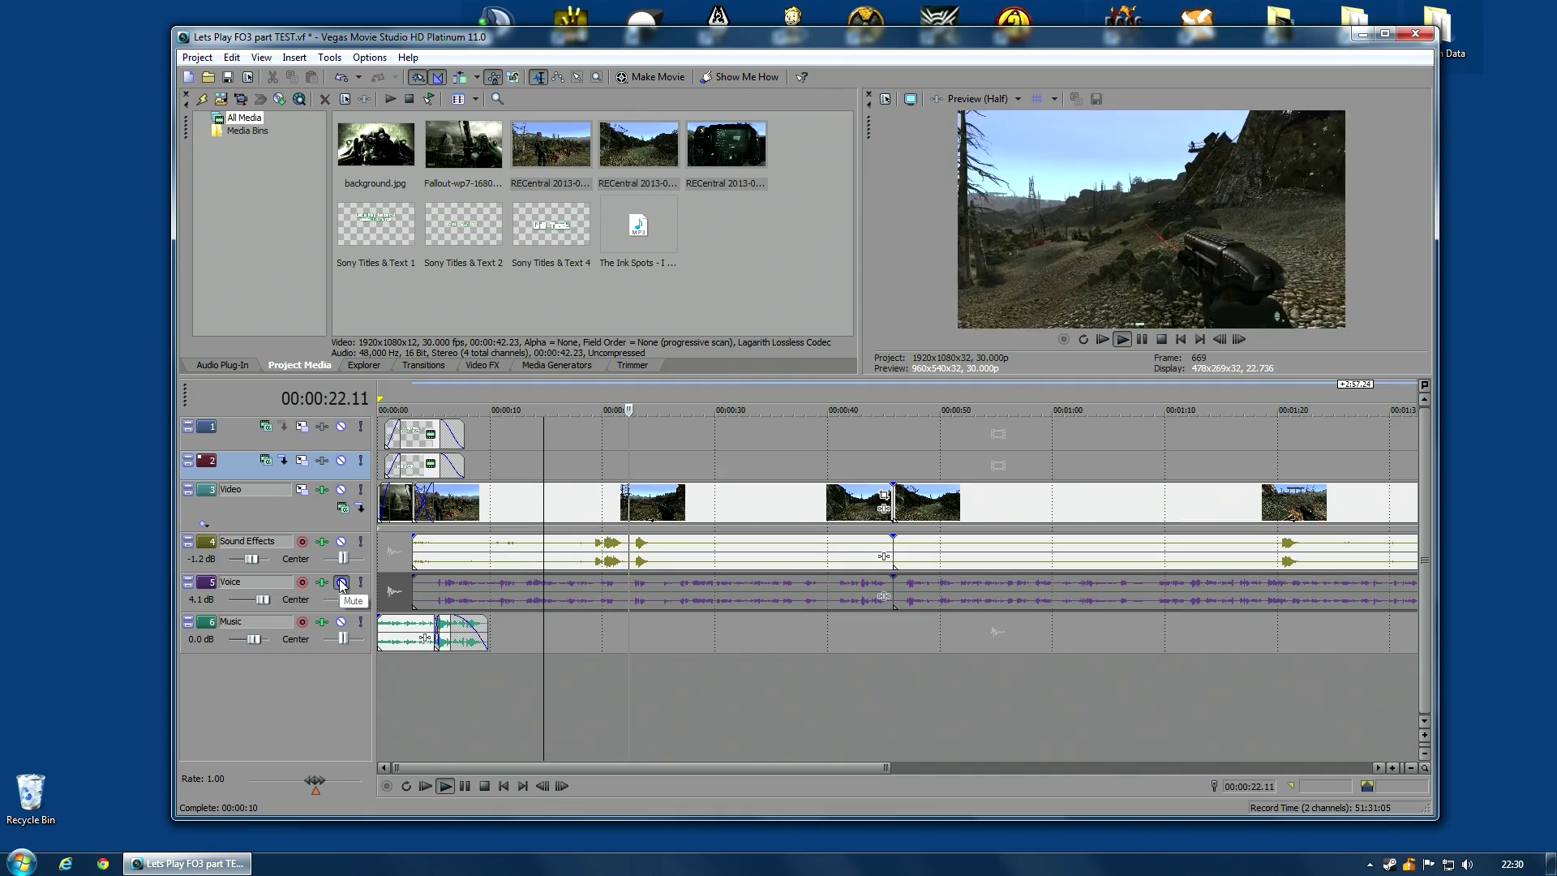
{"action": "left_click", "coordinate": [1121, 341]}
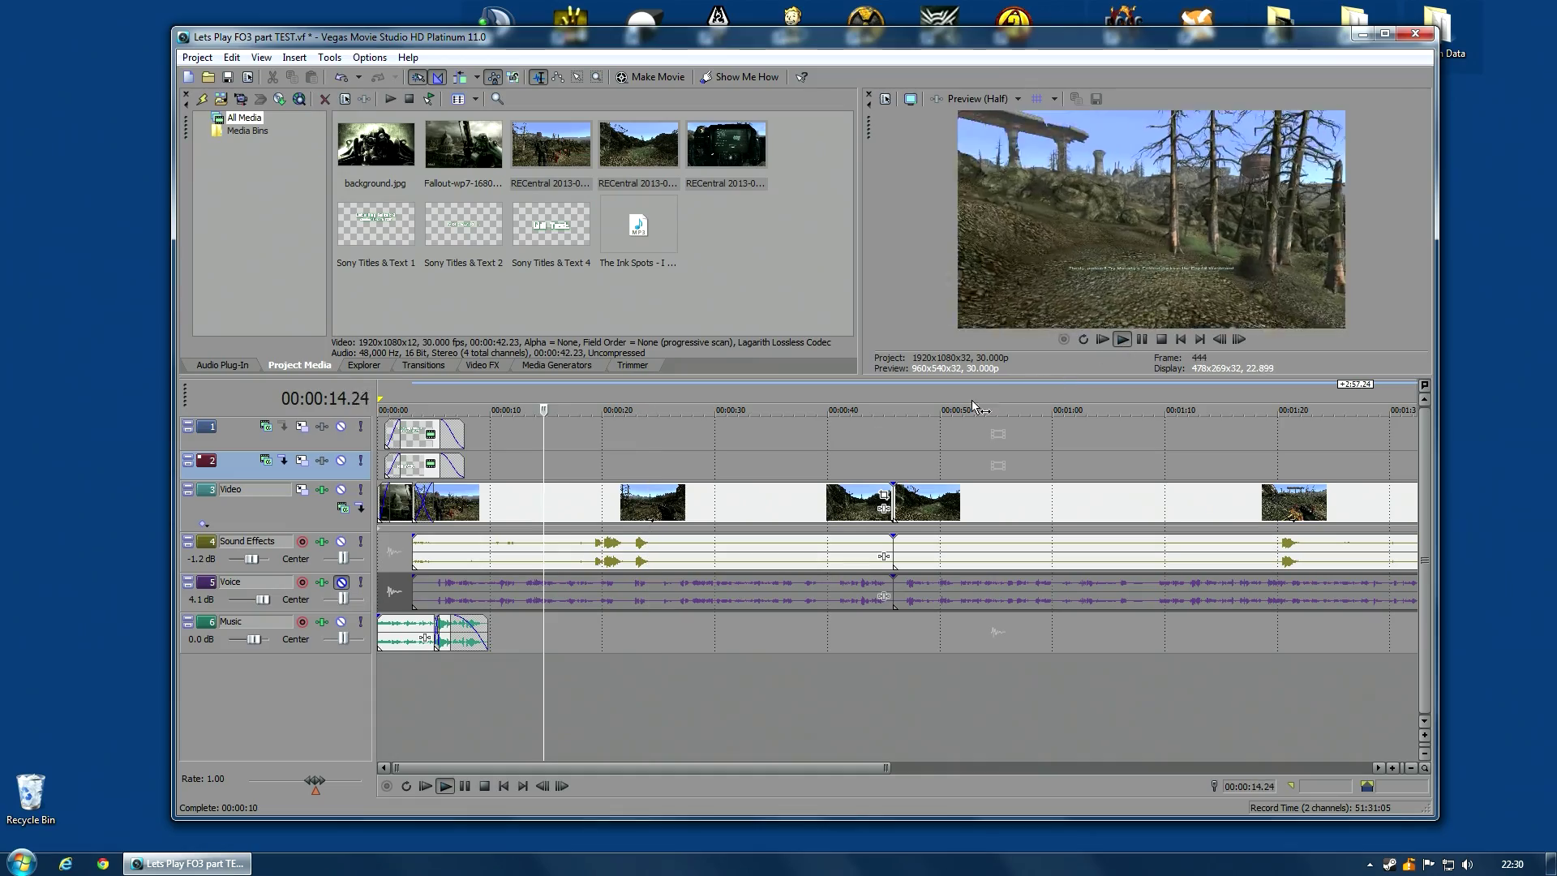
{"action": "left_click", "coordinate": [341, 582]}
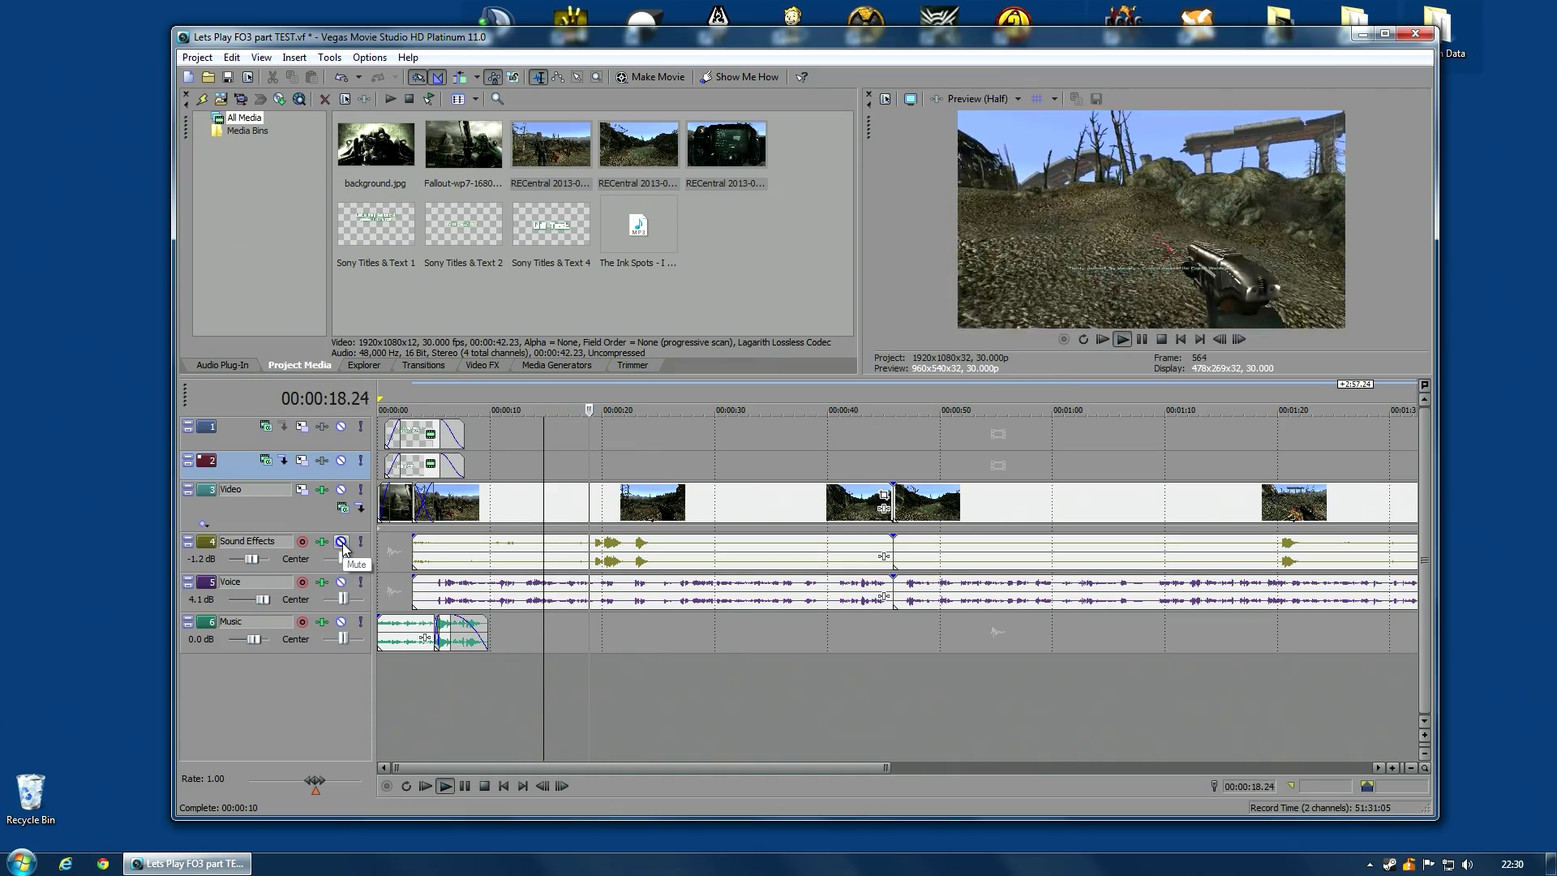
{"action": "left_click", "coordinate": [341, 541]}
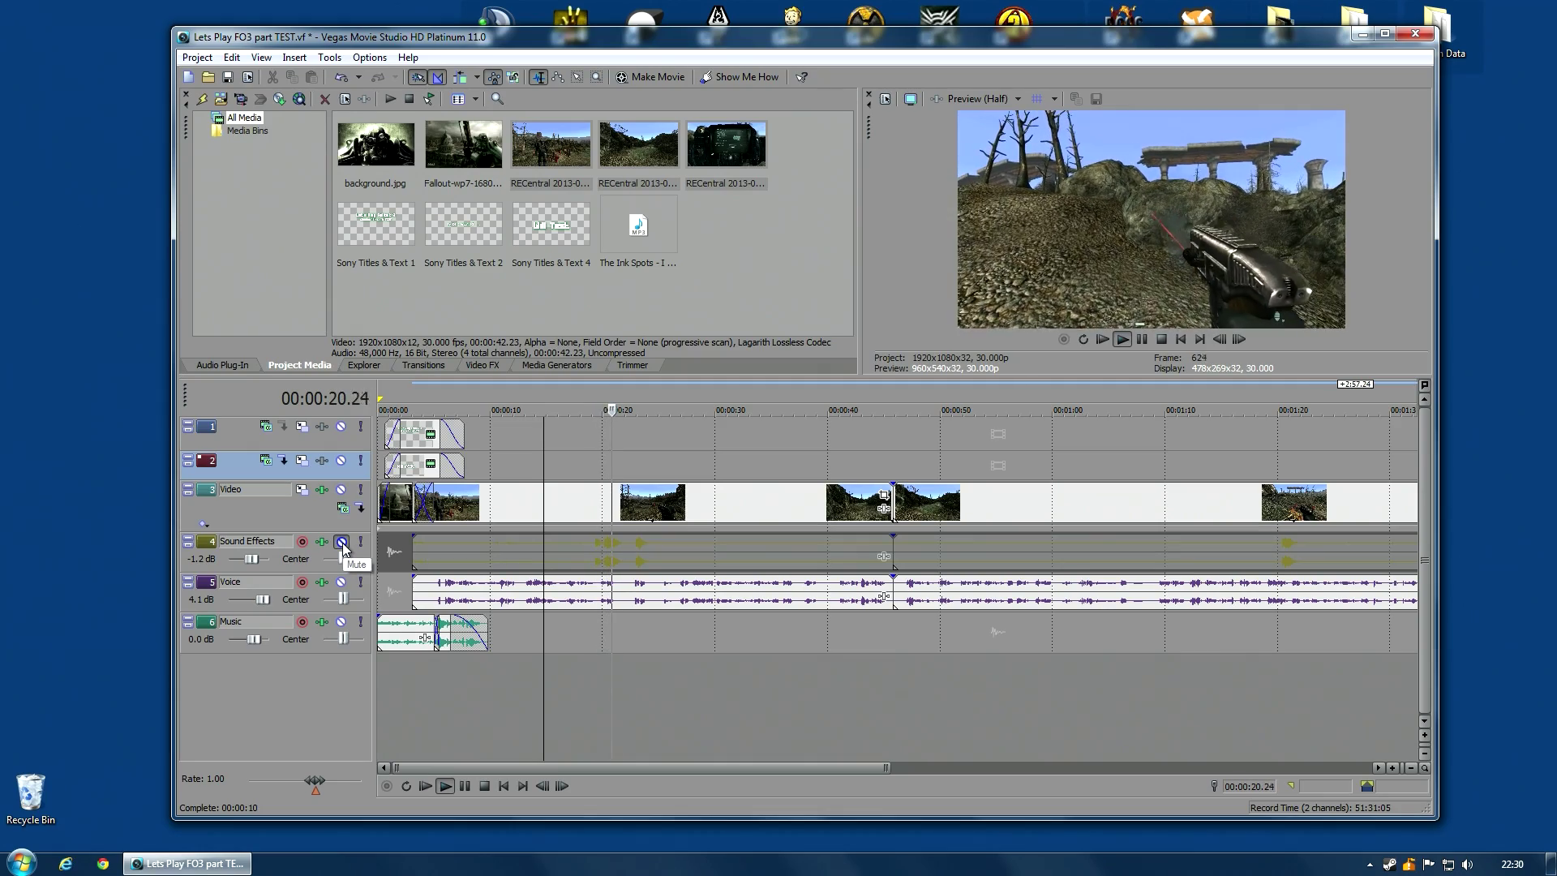
{"action": "left_click", "coordinate": [341, 542]}
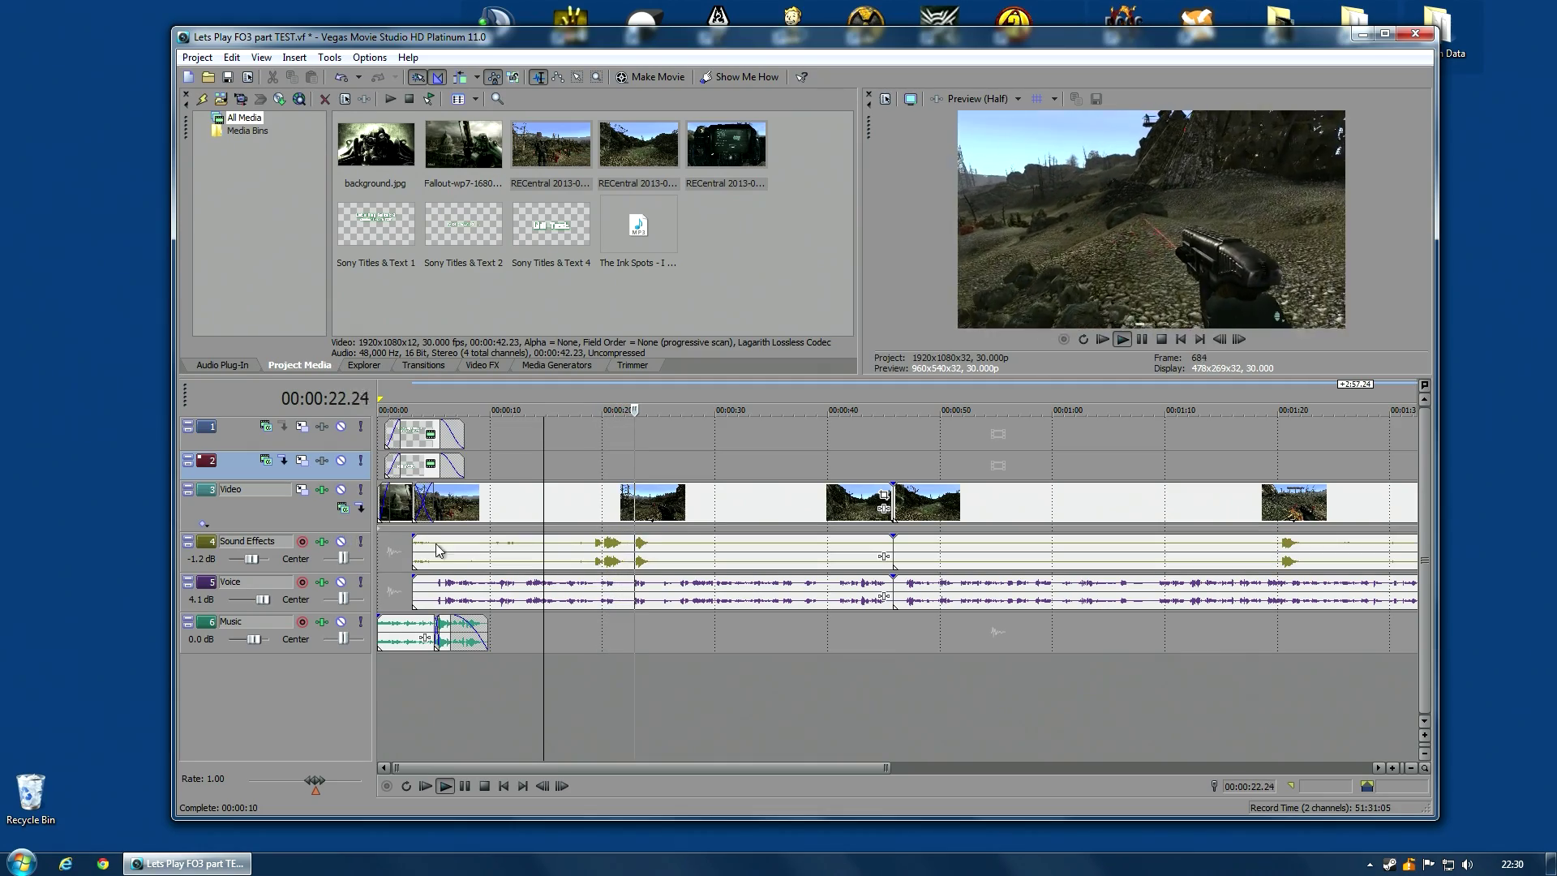
Replay the gameplay with the Sound Effects track volume raised to 12.0 dB and pause playback.
{"action": "left_click", "coordinate": [1120, 339]}
{"action": "left_click_drag", "start_coordinate": [256, 561], "coordinate": [277, 561]}
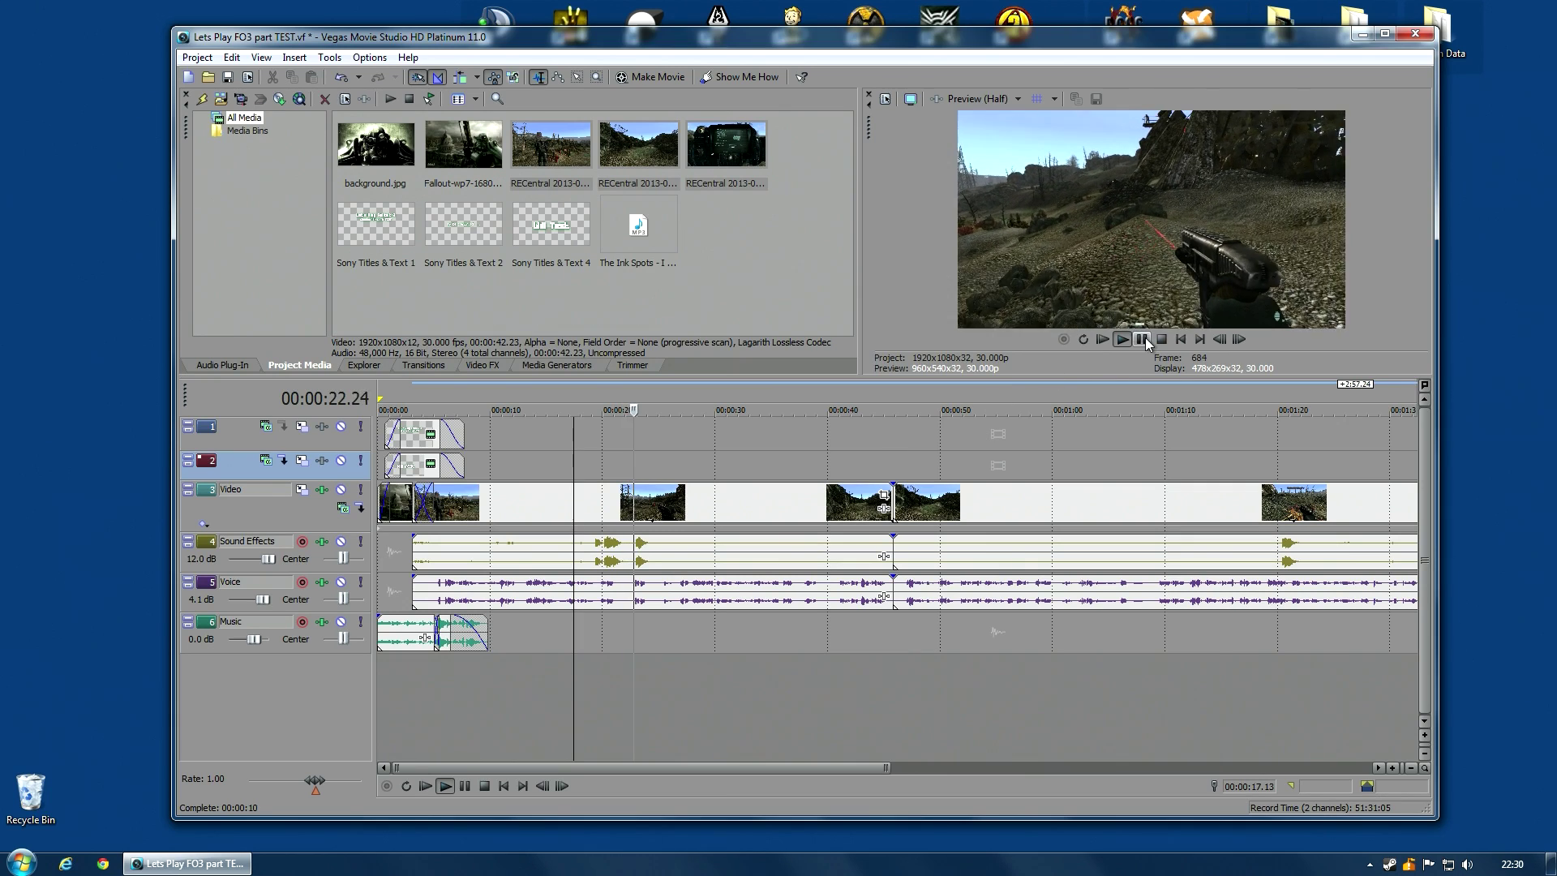
{"action": "key", "text": "Return"}
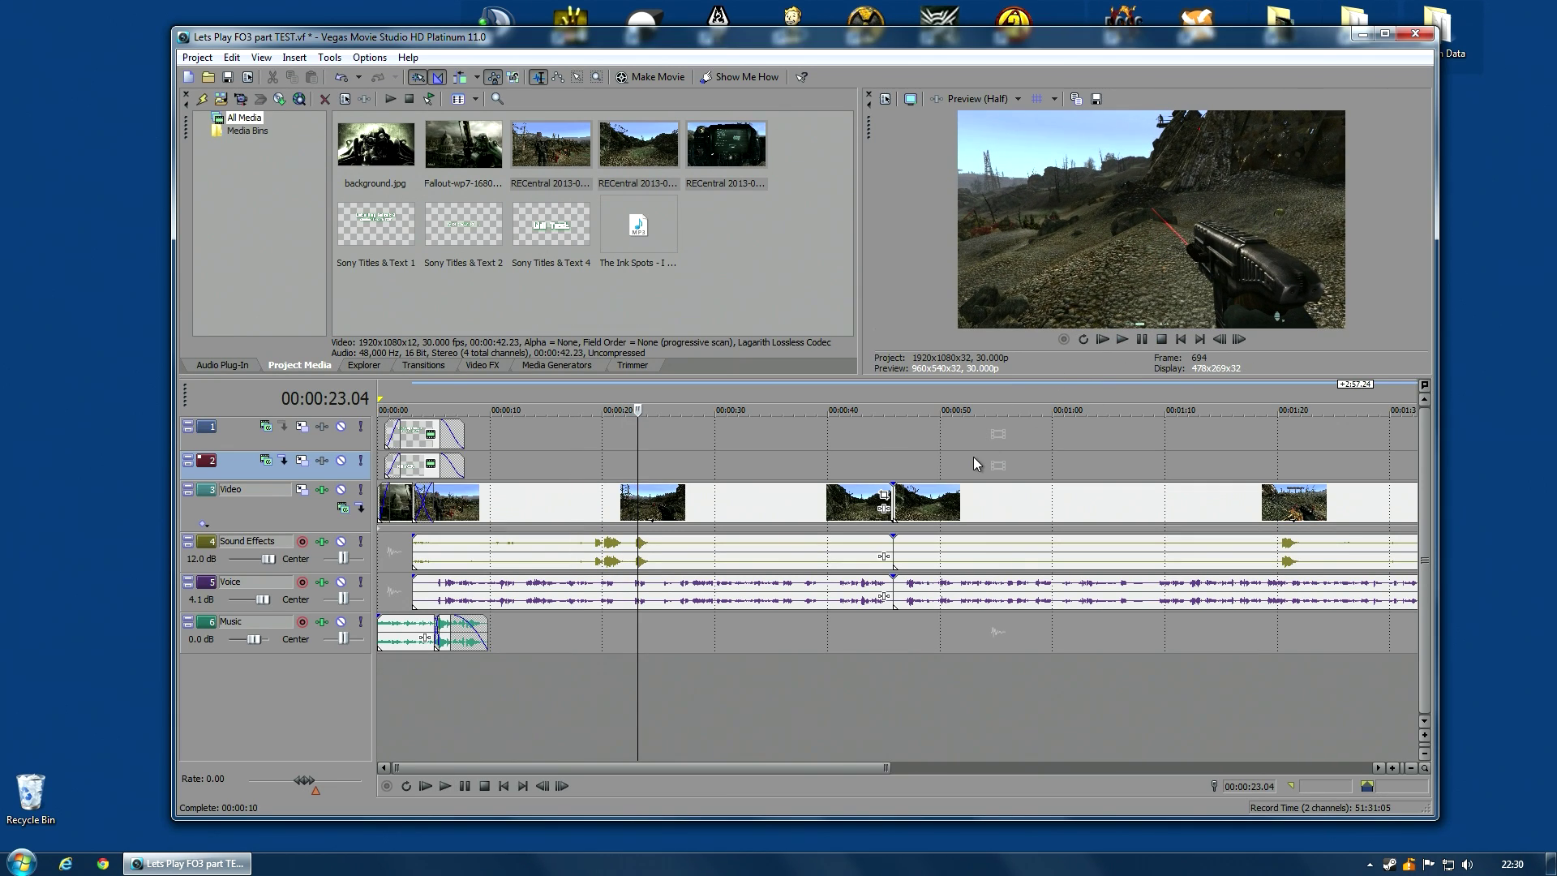
Set the Sound Effects and Voice track volumes to 2.8 dB and play the section from 00:00:19.05 to check the balance.
{"action": "left_click", "coordinate": [594, 516]}
{"action": "left_click_drag", "start_coordinate": [268, 559], "coordinate": [263, 560]}
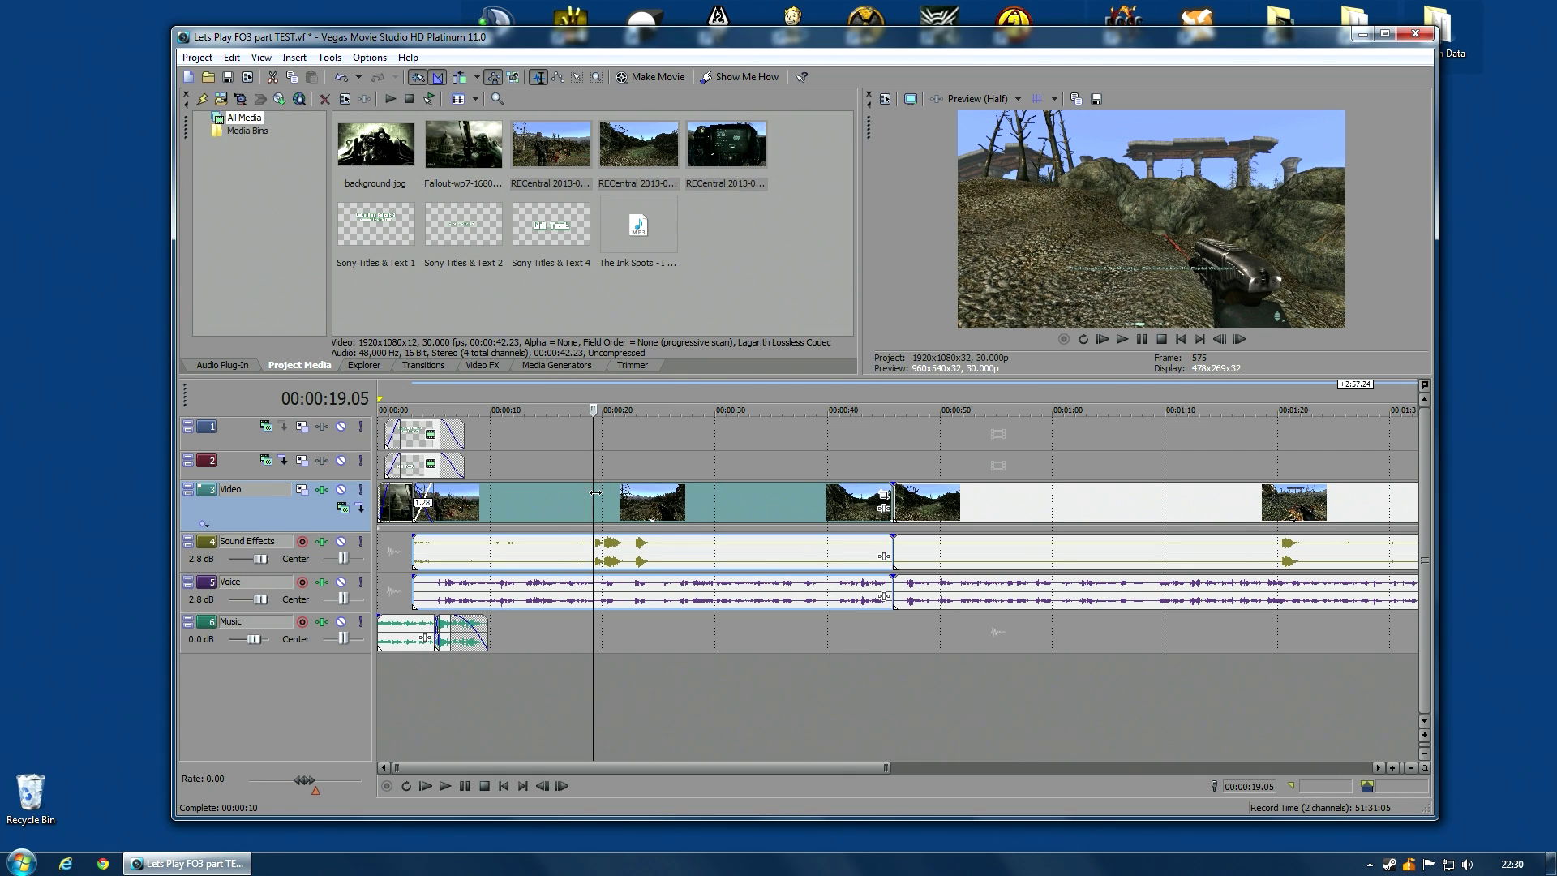
{"action": "left_click", "coordinate": [1122, 339]}
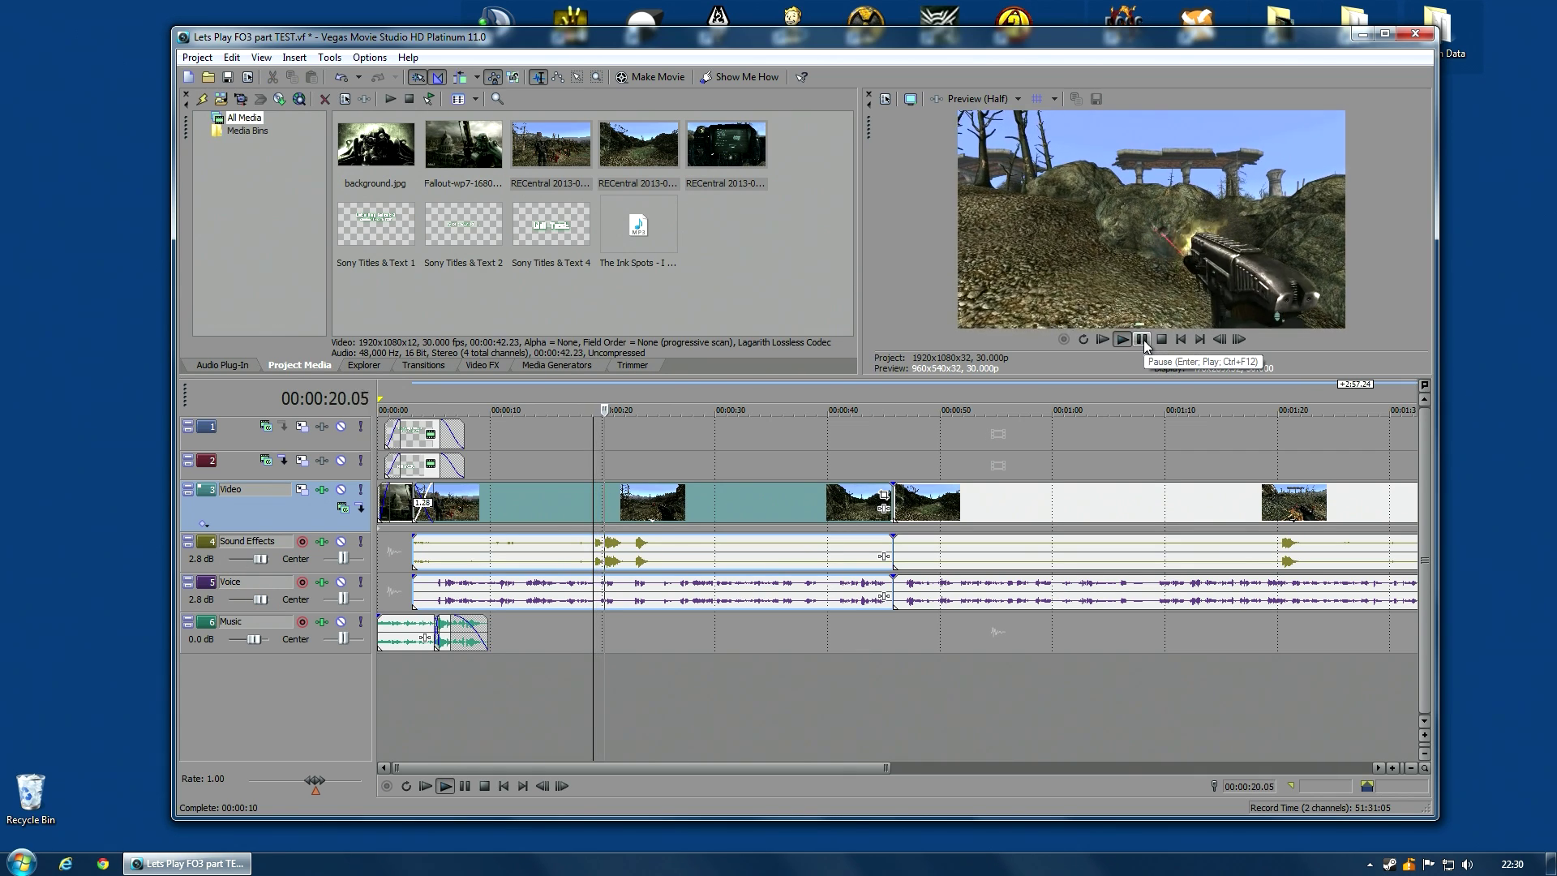
{"action": "left_click", "coordinate": [1145, 343]}
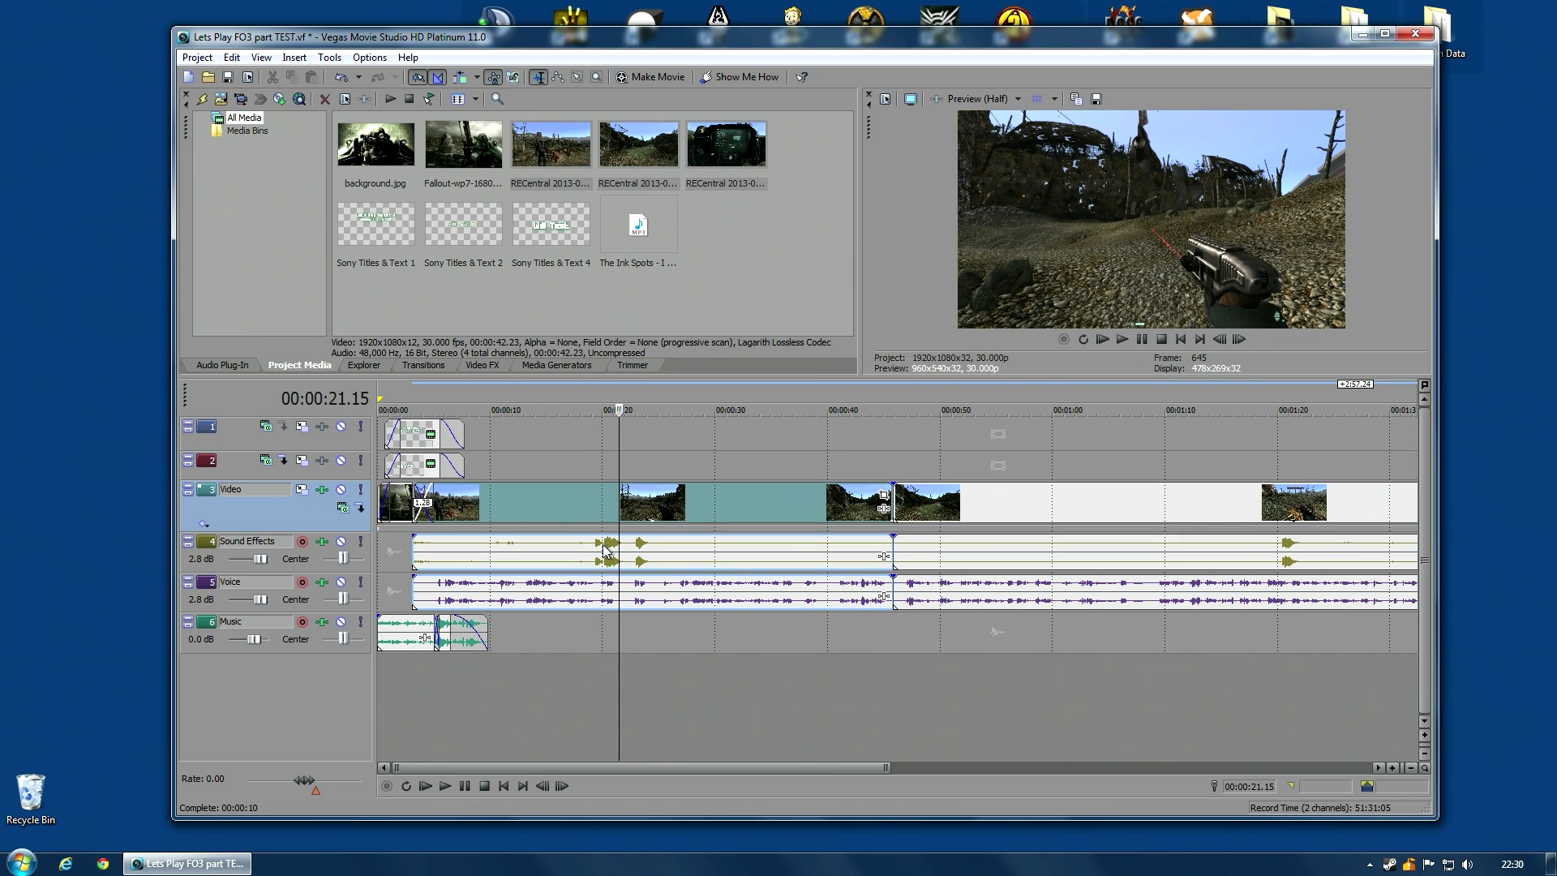
Split the first gameplay clip at 00:00:19.04 and just after the second loud burst on the Sound Effects track.
{"action": "scroll", "coordinate": [604, 566], "scroll_direction": "up", "scroll_amount": 3}
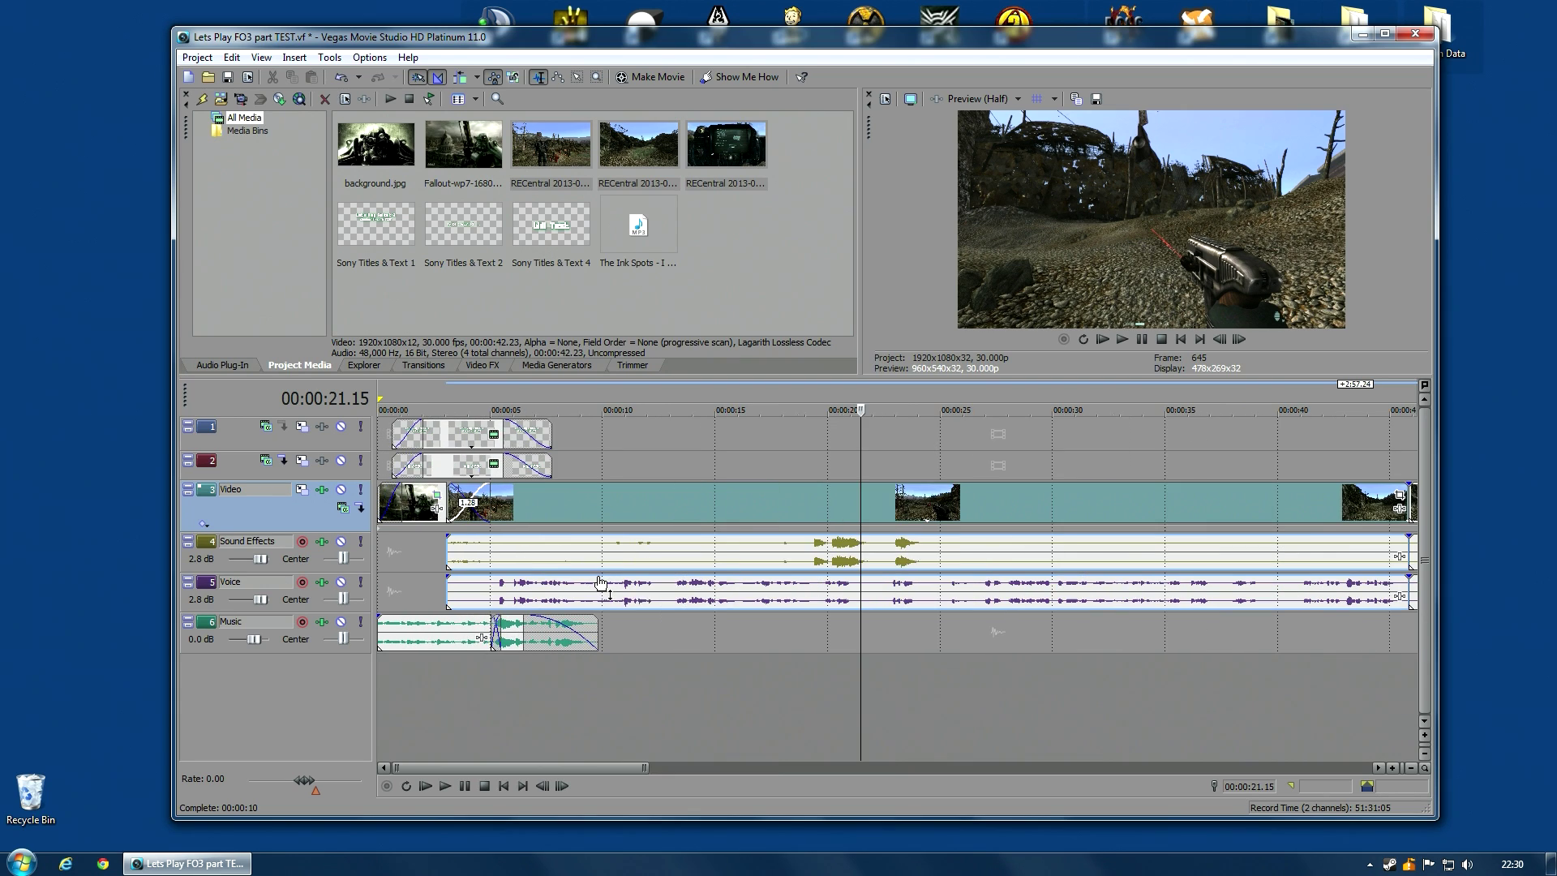
{"action": "left_click", "coordinate": [811, 501]}
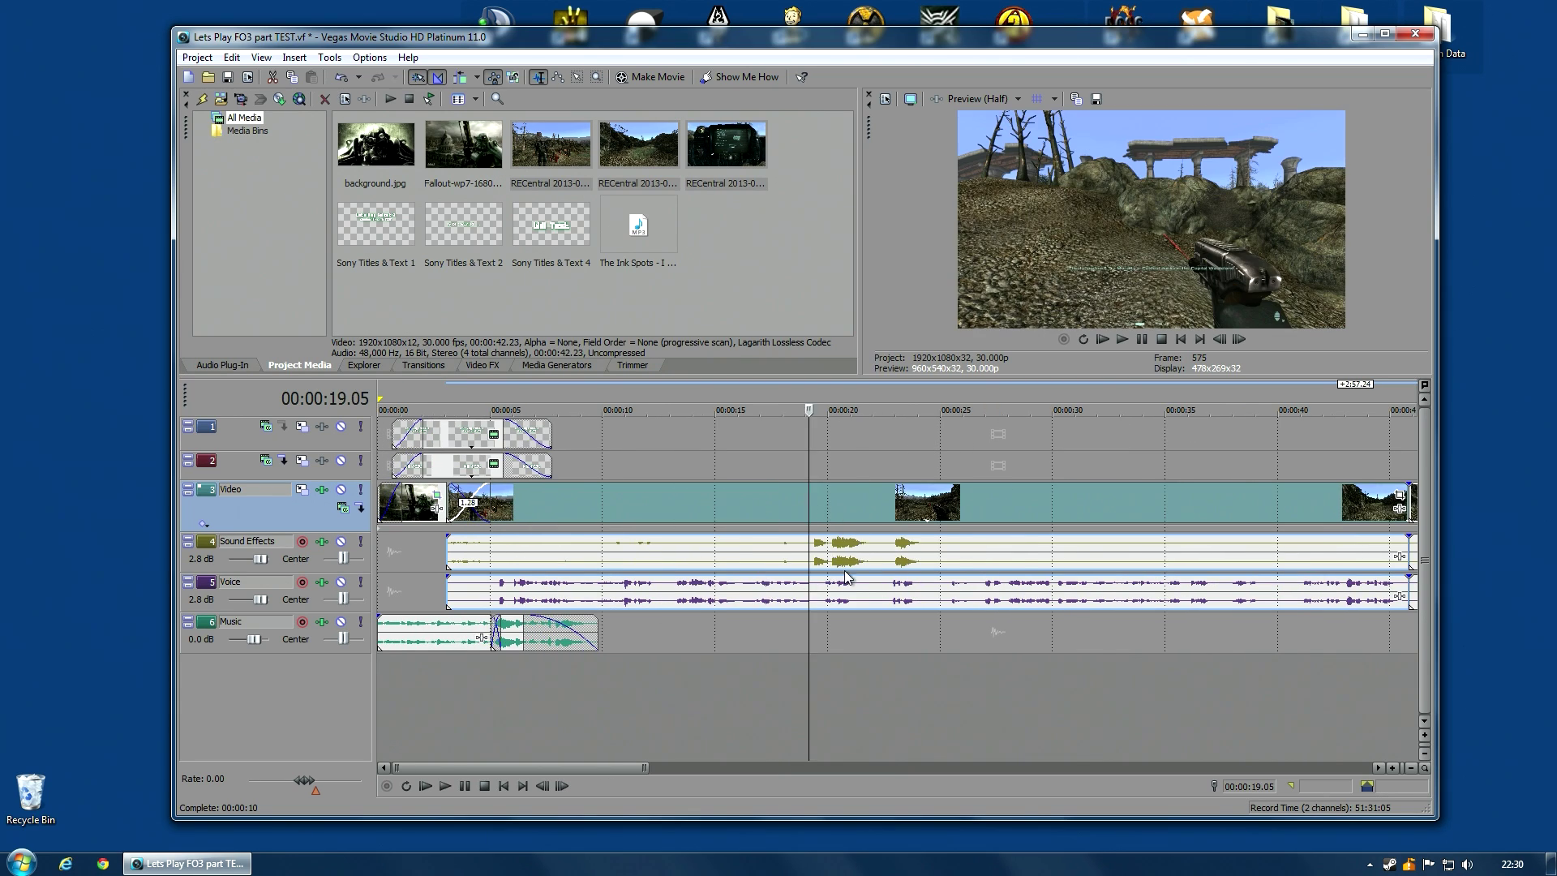
{"action": "scroll", "coordinate": [852, 584], "scroll_direction": "up", "scroll_amount": 3}
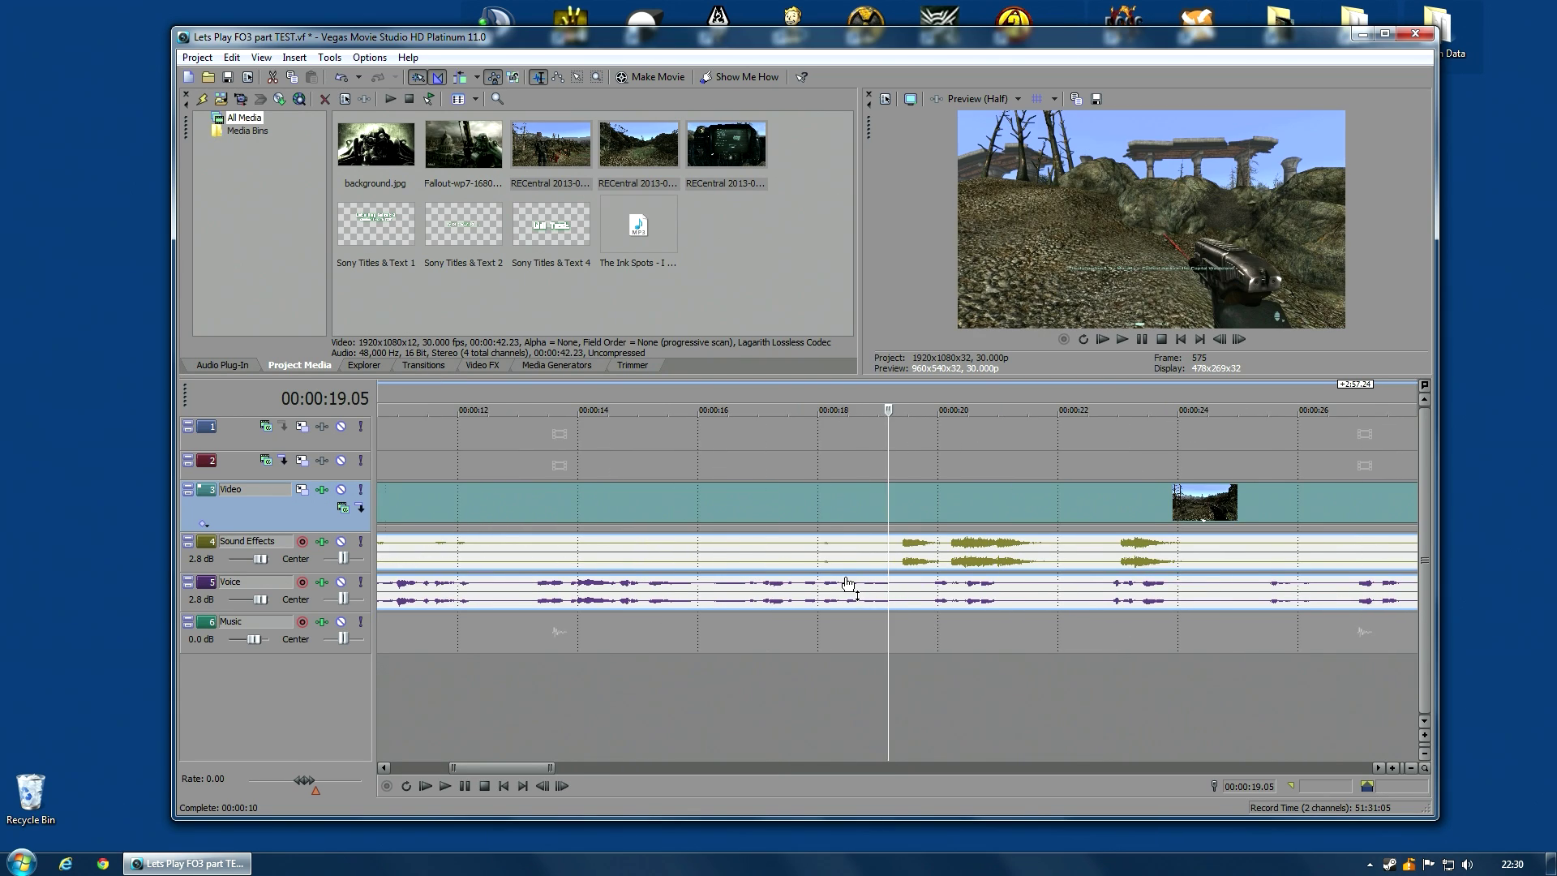
{"action": "right_click", "coordinate": [898, 556]}
{"action": "left_click", "coordinate": [886, 548]}
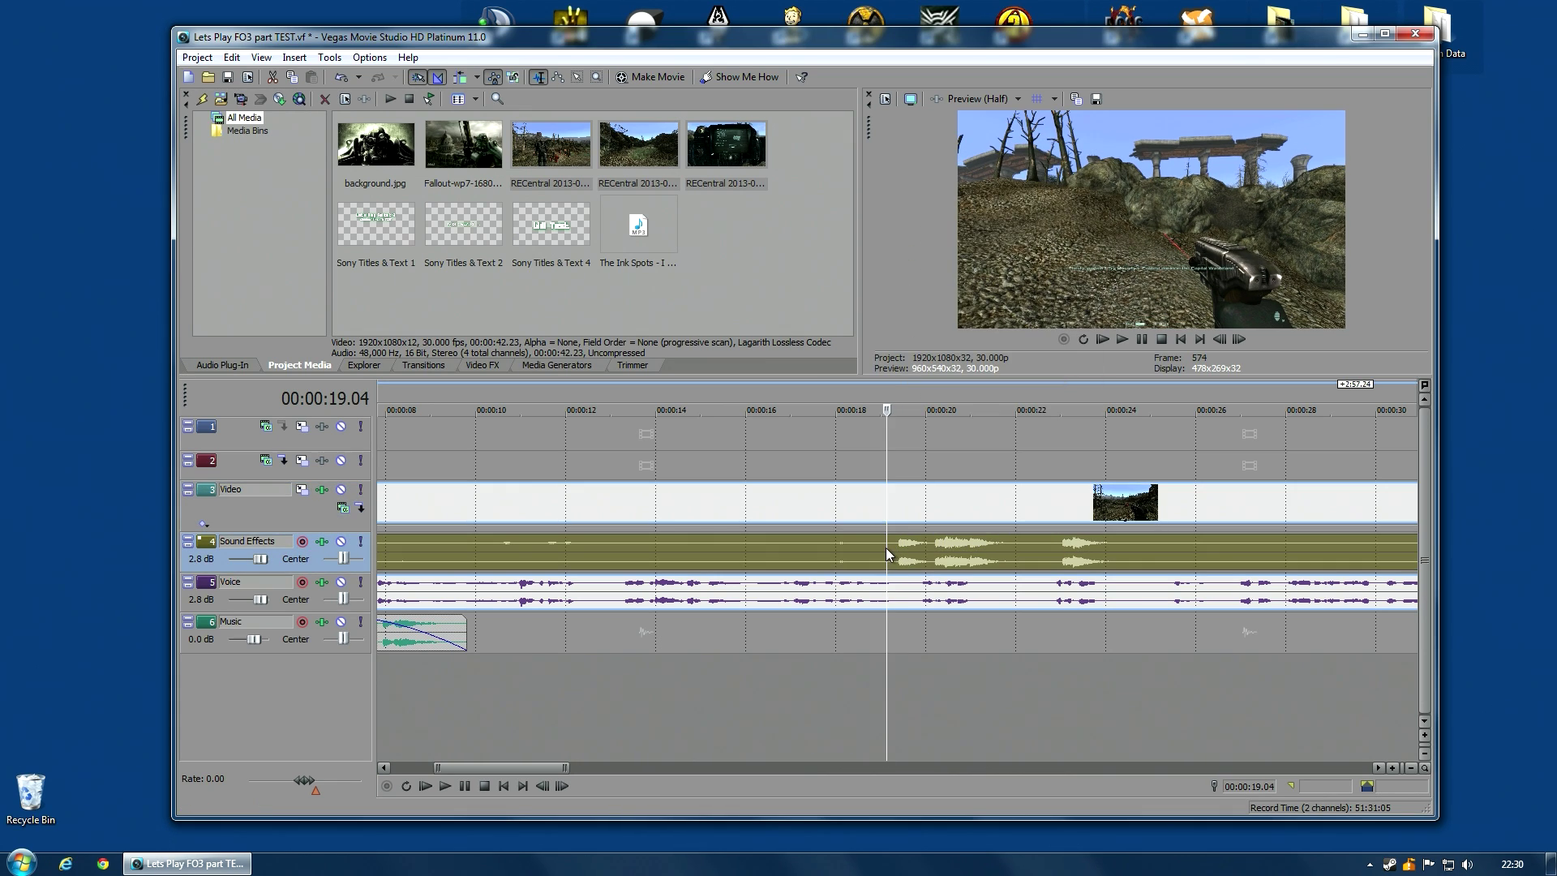
{"action": "key", "text": "s"}
{"action": "left_click", "coordinate": [1138, 551]}
{"action": "key", "text": "s"}
Lower the split segment's Sound Effects gain to -9.1 dB and play from just before the first split.
{"action": "left_click", "coordinate": [1024, 544]}
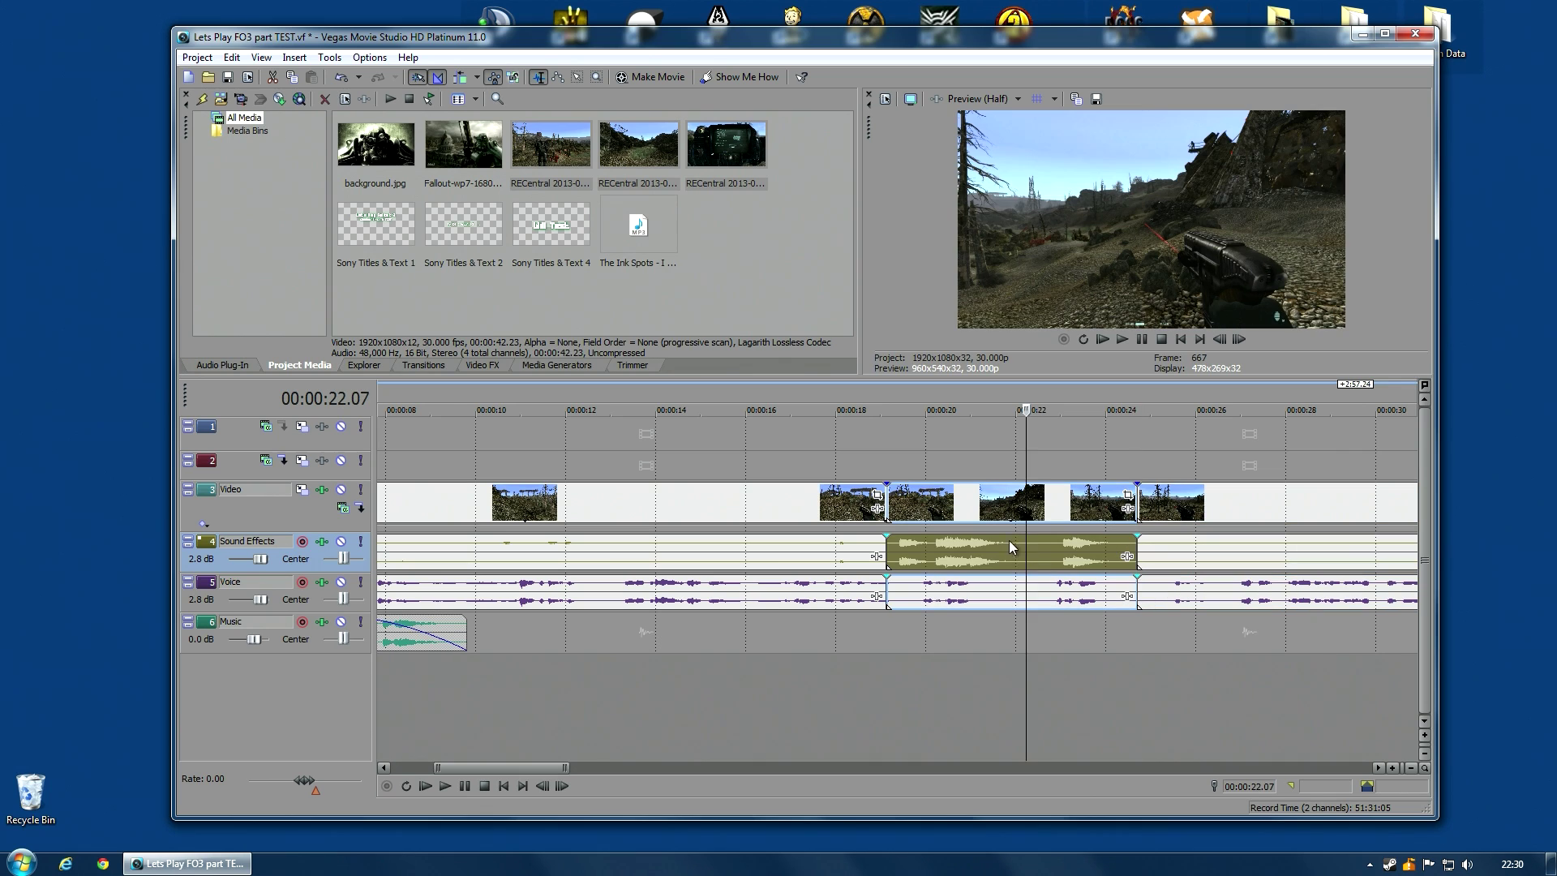
{"action": "left_click_drag", "start_coordinate": [997, 541], "coordinate": [1004, 565]}
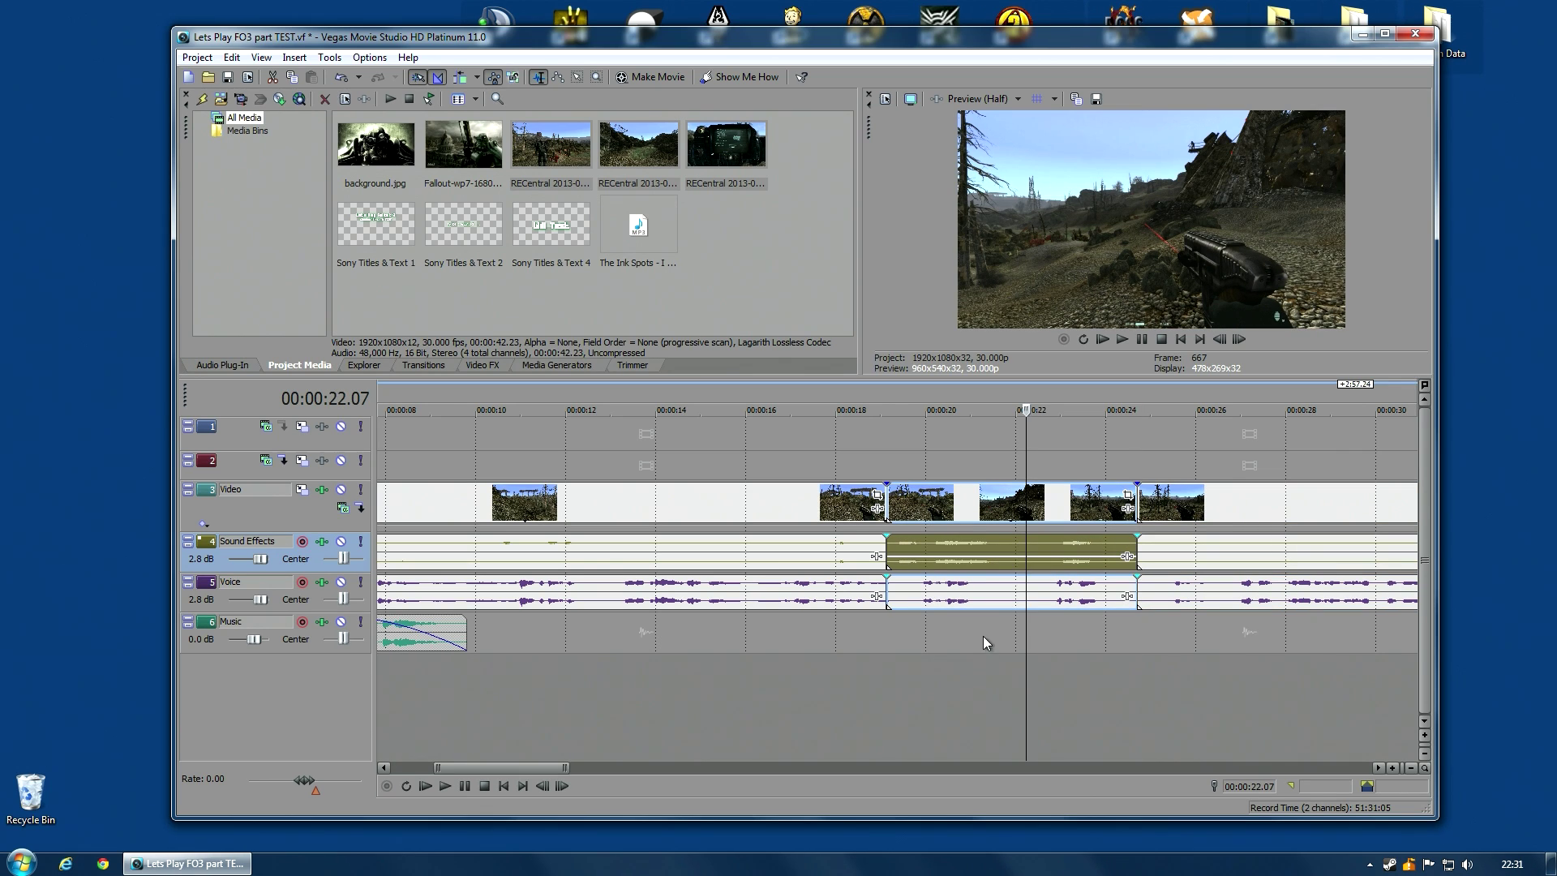
{"action": "left_click", "coordinate": [858, 454]}
{"action": "key", "text": "space"}
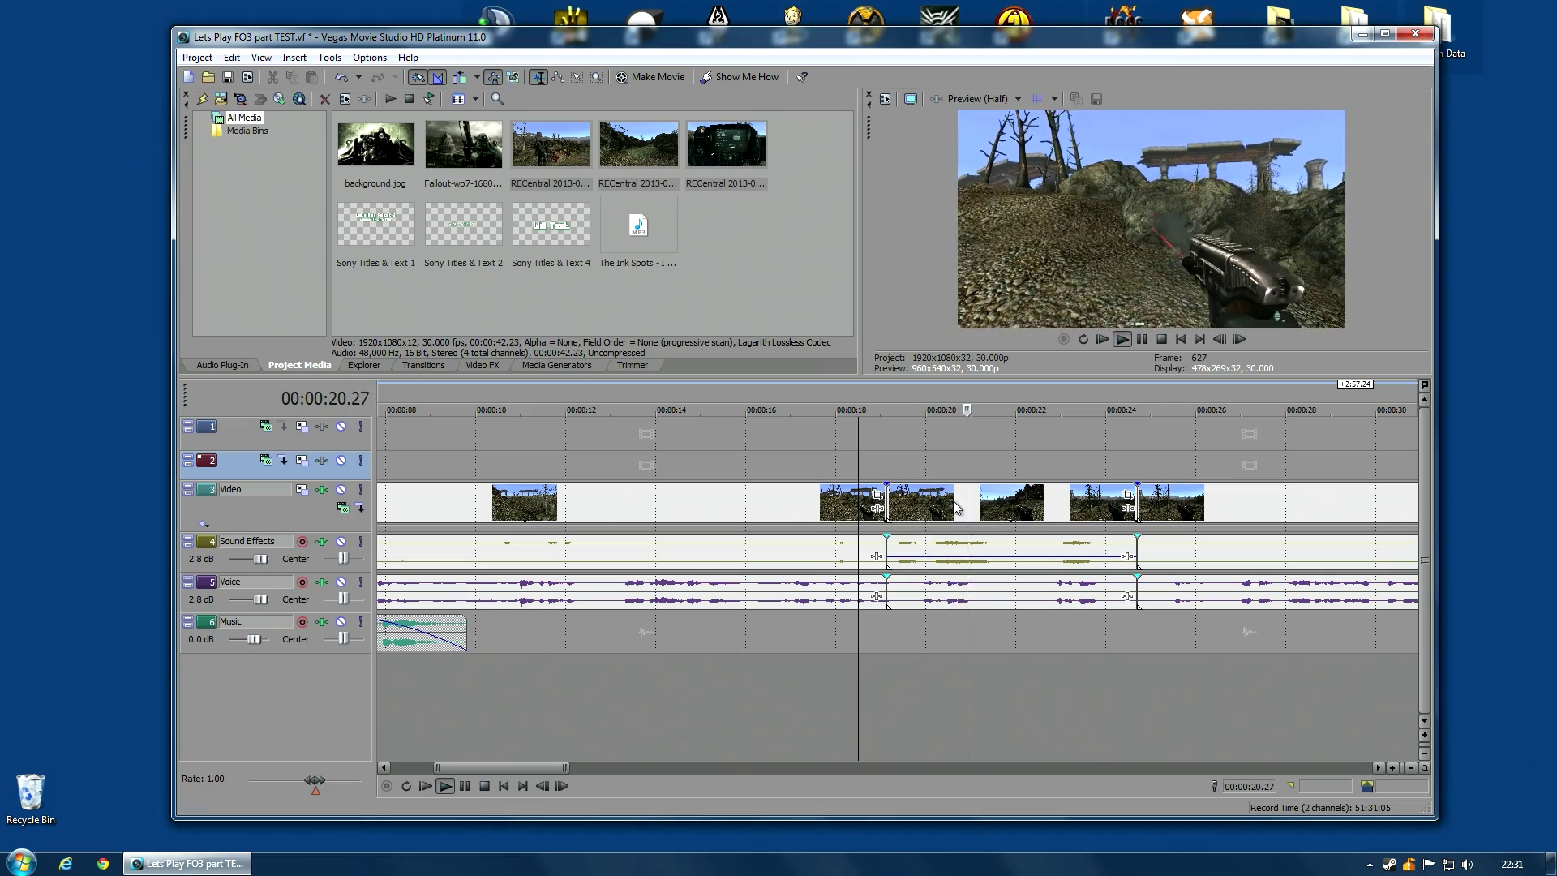
Crossfade the quieter segment with its neighbours, overlapping by 19 frames at its start and 24 at its end, and play the result.
{"action": "left_click", "coordinate": [881, 497]}
{"action": "left_click_drag", "start_coordinate": [882, 496], "coordinate": [910, 497]}
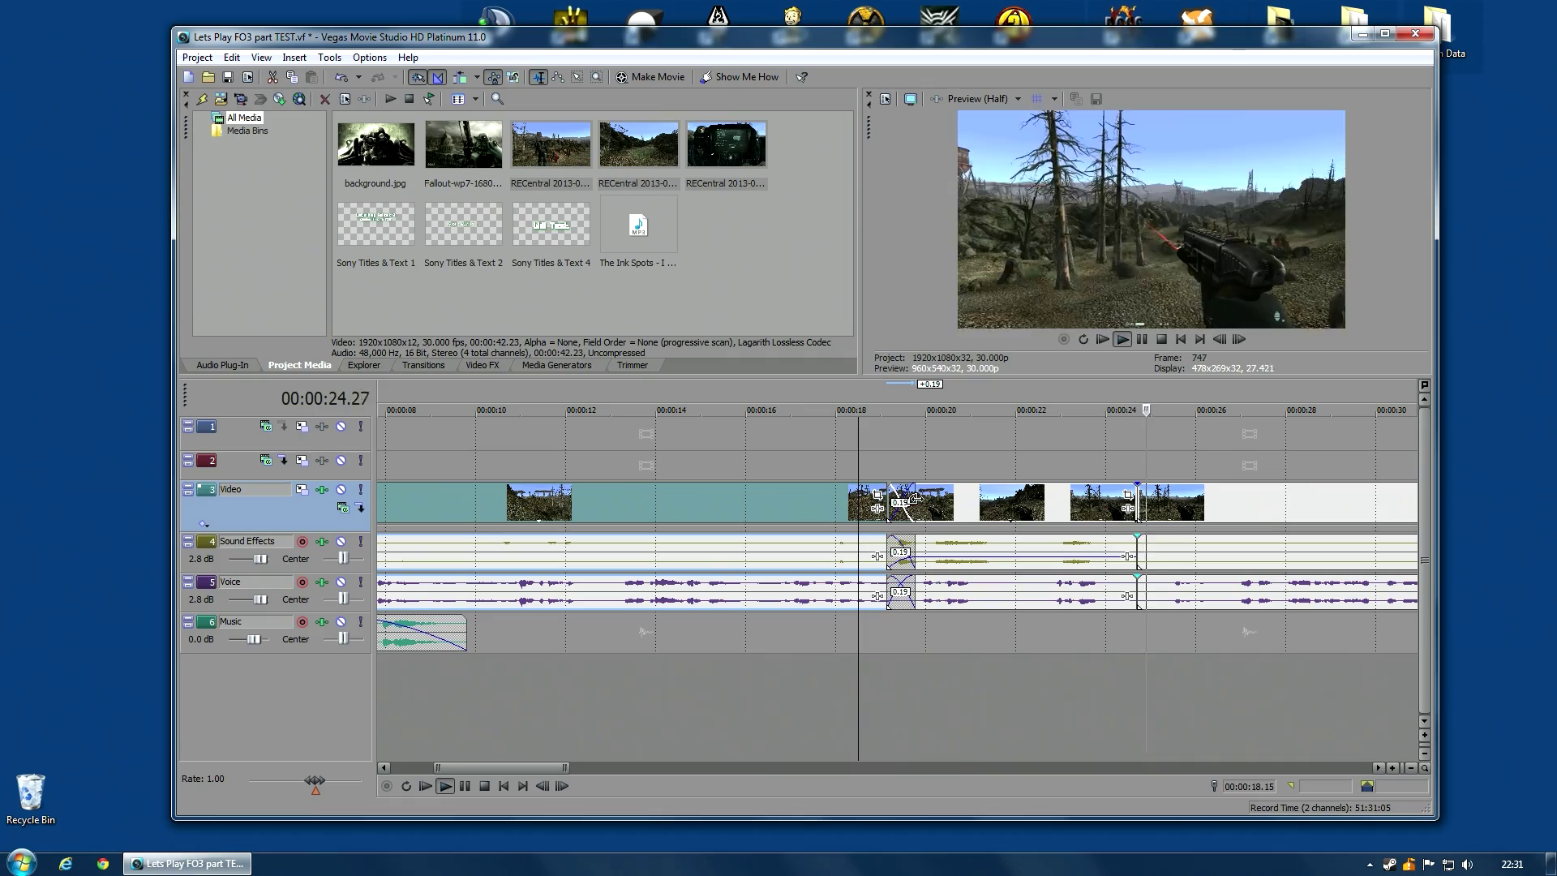
{"action": "left_click_drag", "start_coordinate": [1146, 509], "coordinate": [1111, 507]}
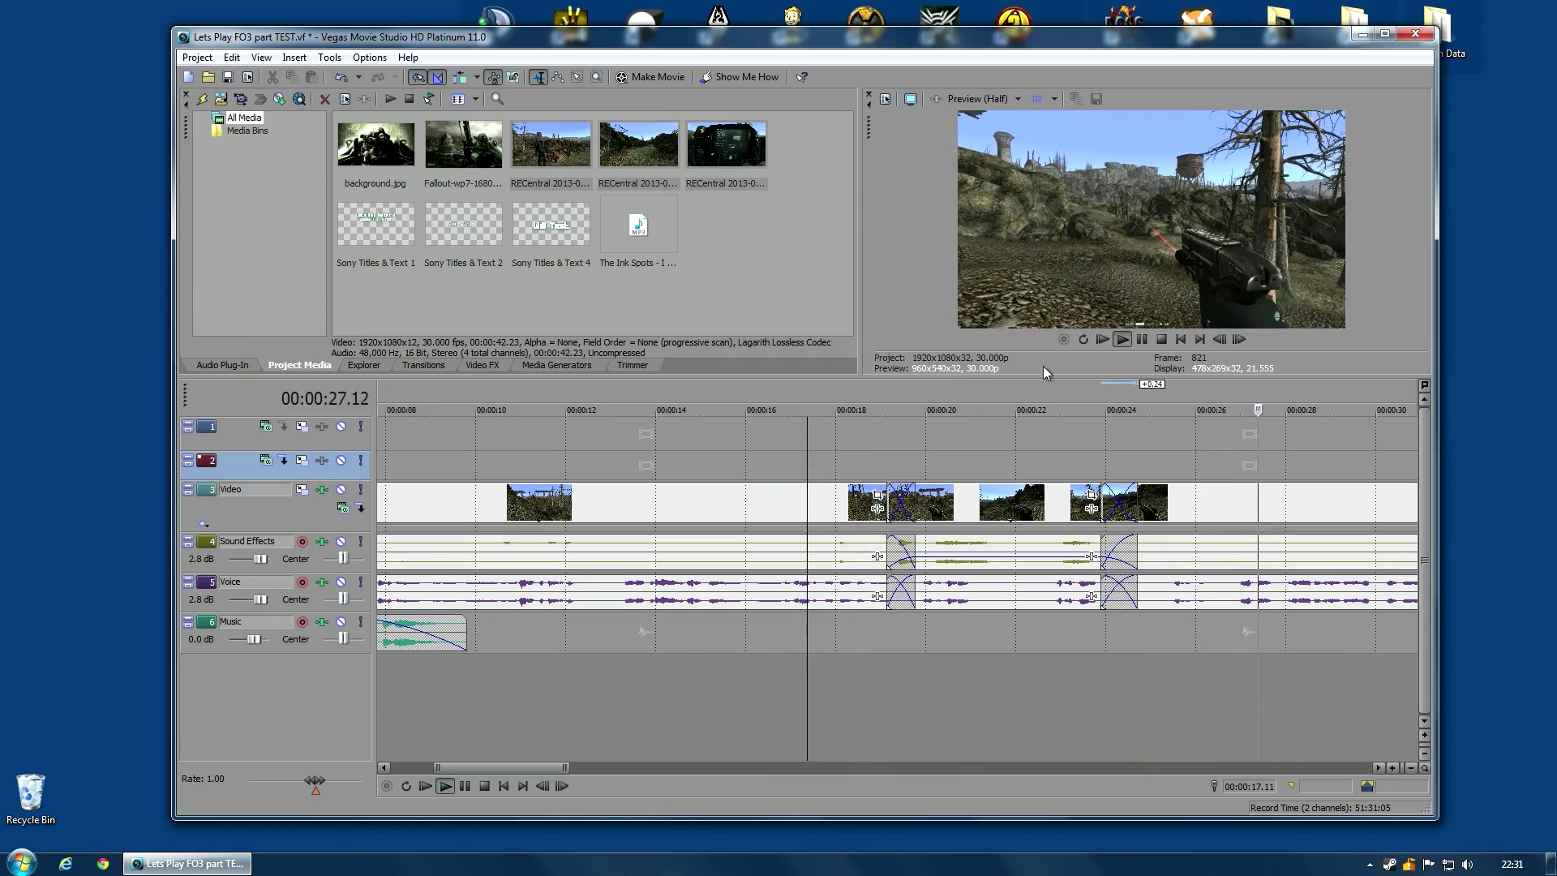
{"action": "left_click", "coordinate": [1119, 345]}
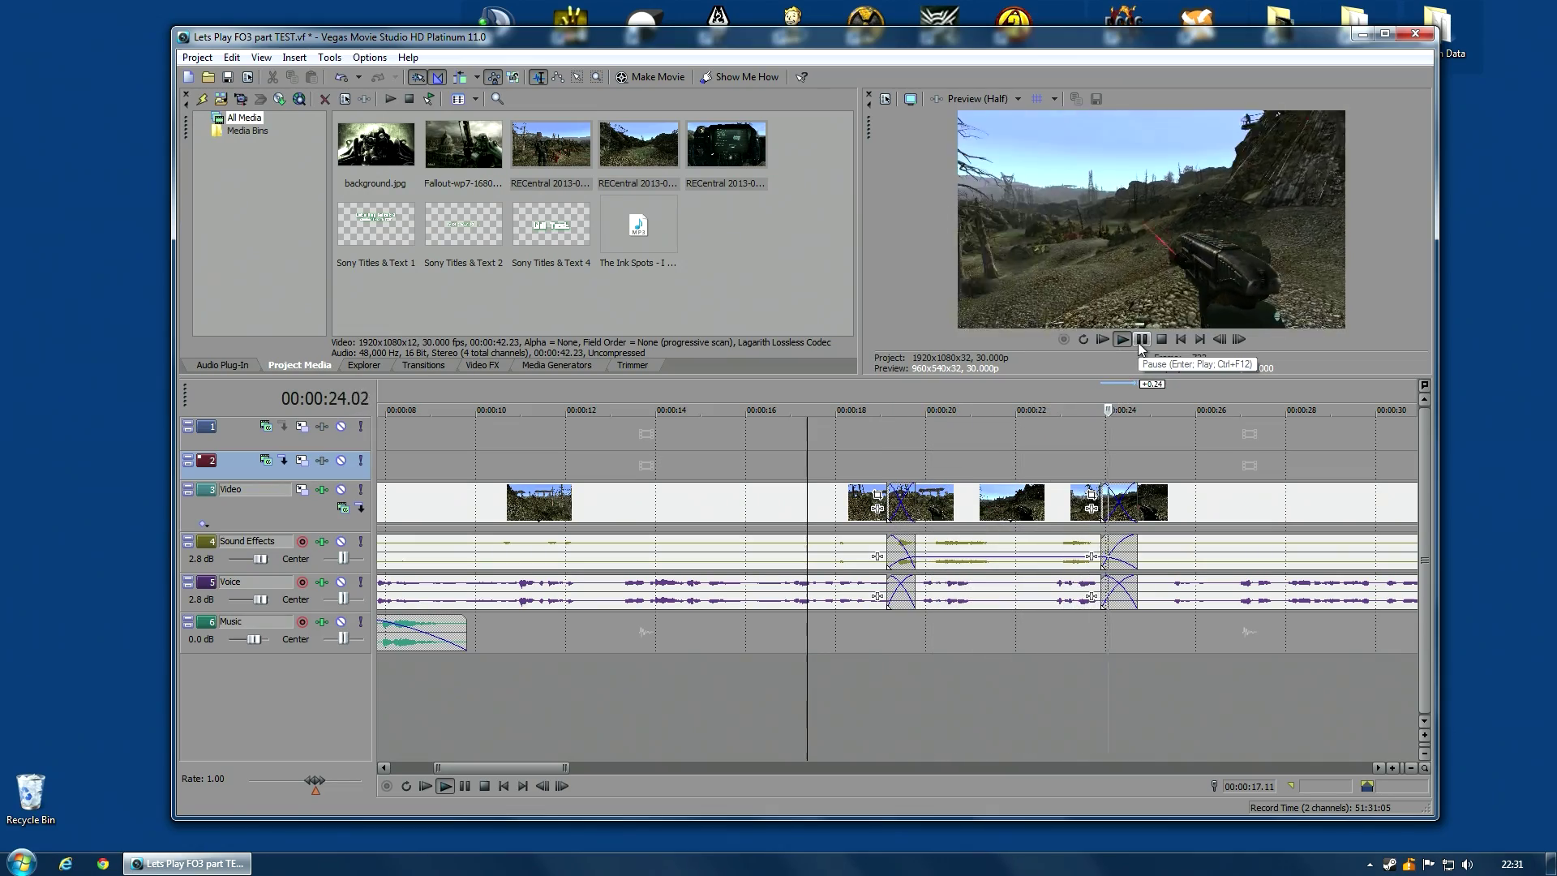
{"action": "left_click", "coordinate": [1138, 343]}
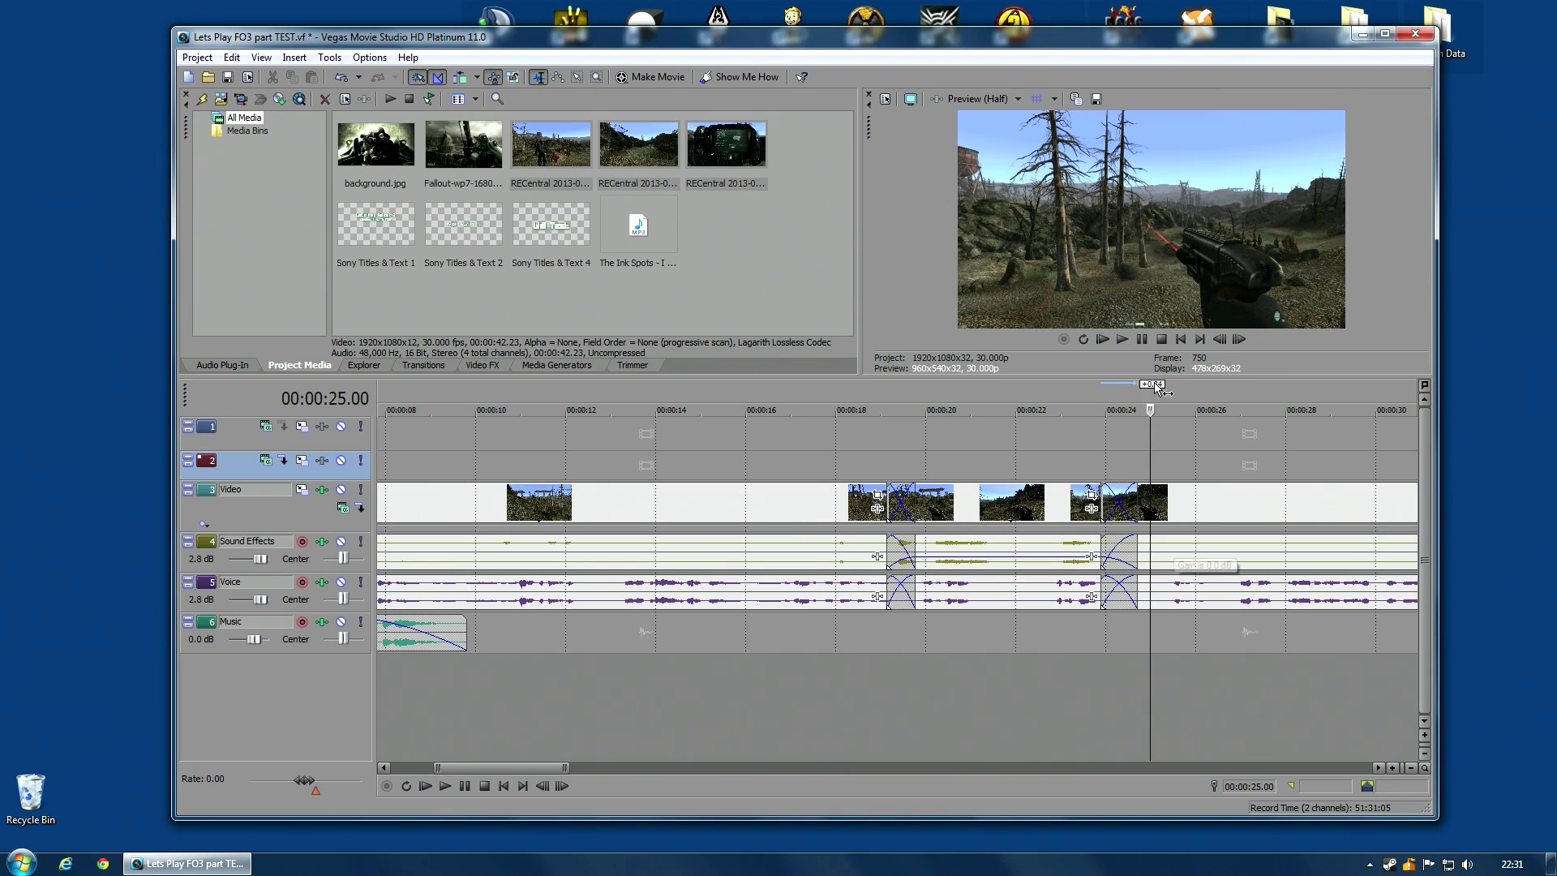
{"action": "left_click", "coordinate": [1121, 341]}
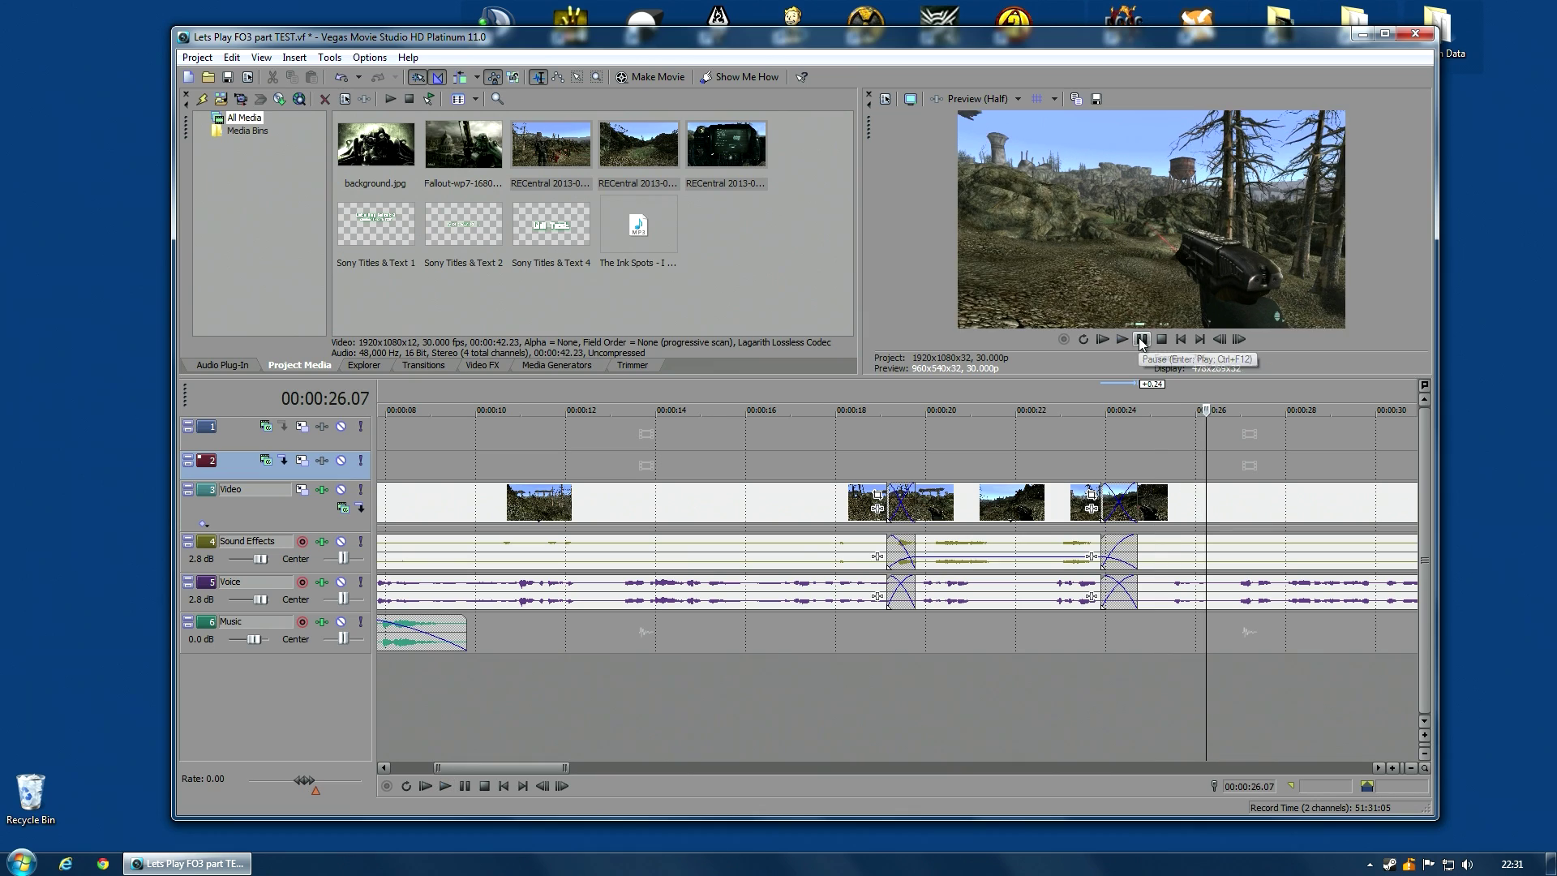
Undo the crossfades, the gain reduction and the splits on the first gameplay clip.
{"action": "left_click", "coordinate": [981, 559]}
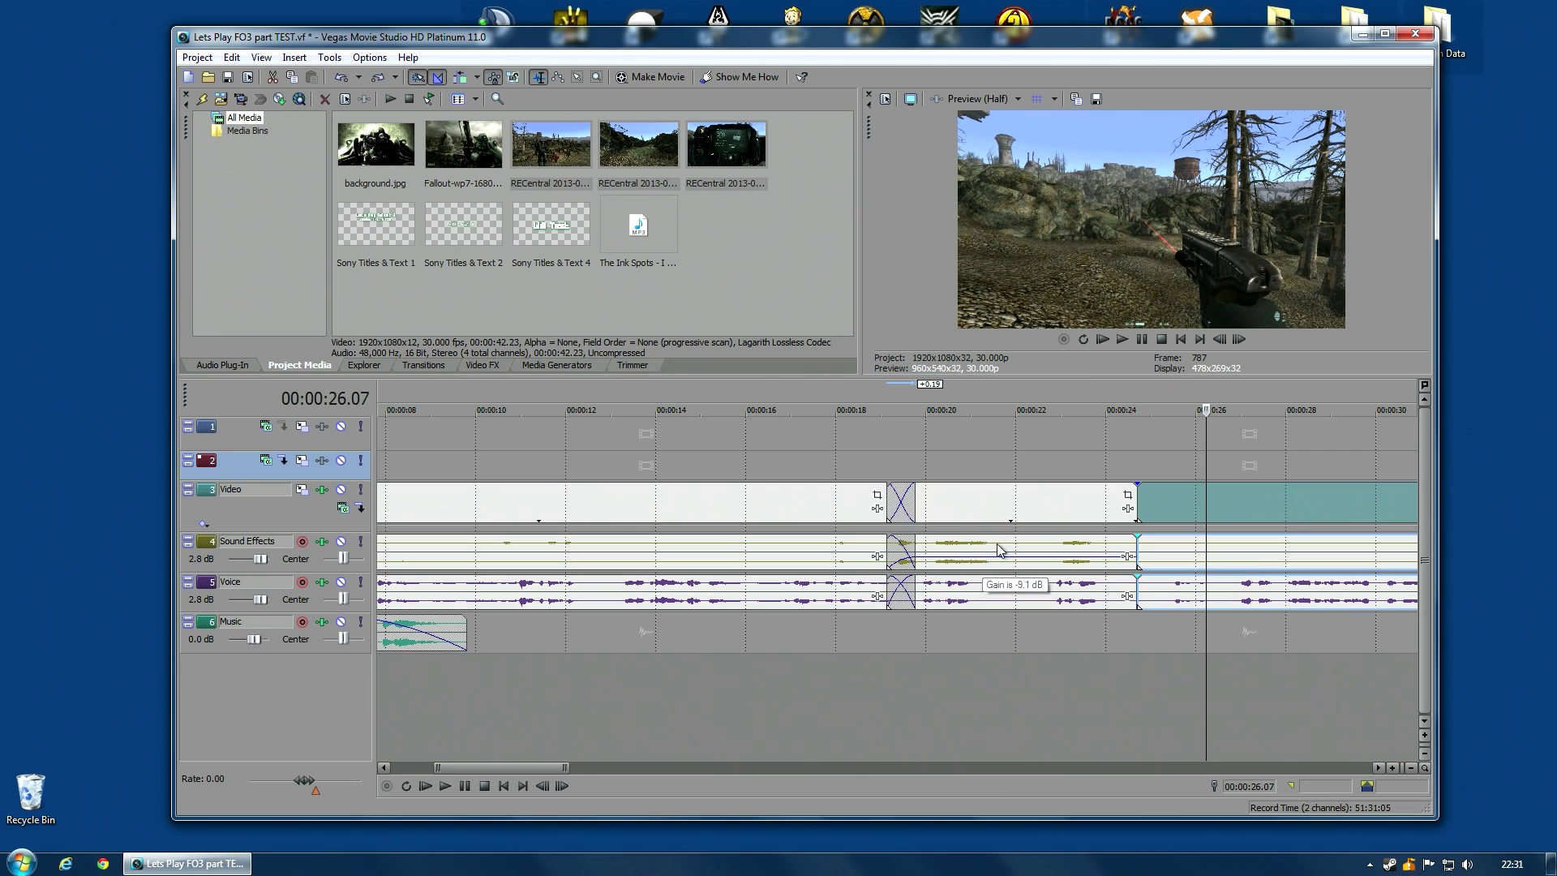
{"action": "double_click", "coordinate": [1059, 488]}
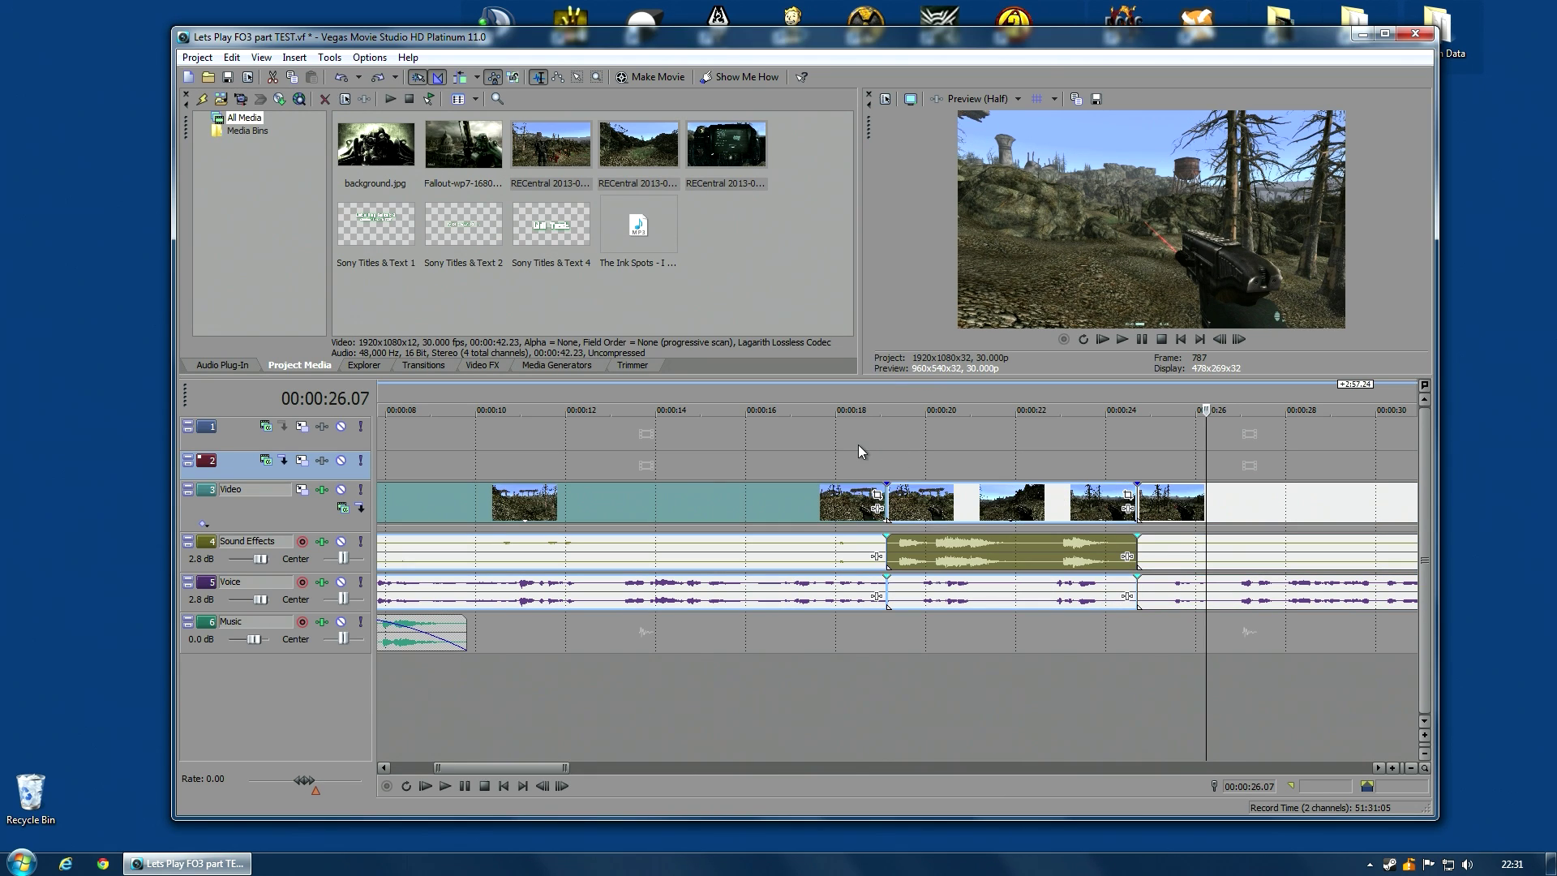
{"action": "key", "text": "Delete"}
{"action": "key", "text": "ctrl+z"}
{"action": "scroll", "coordinate": [839, 505], "scroll_direction": "down", "scroll_amount": 5}
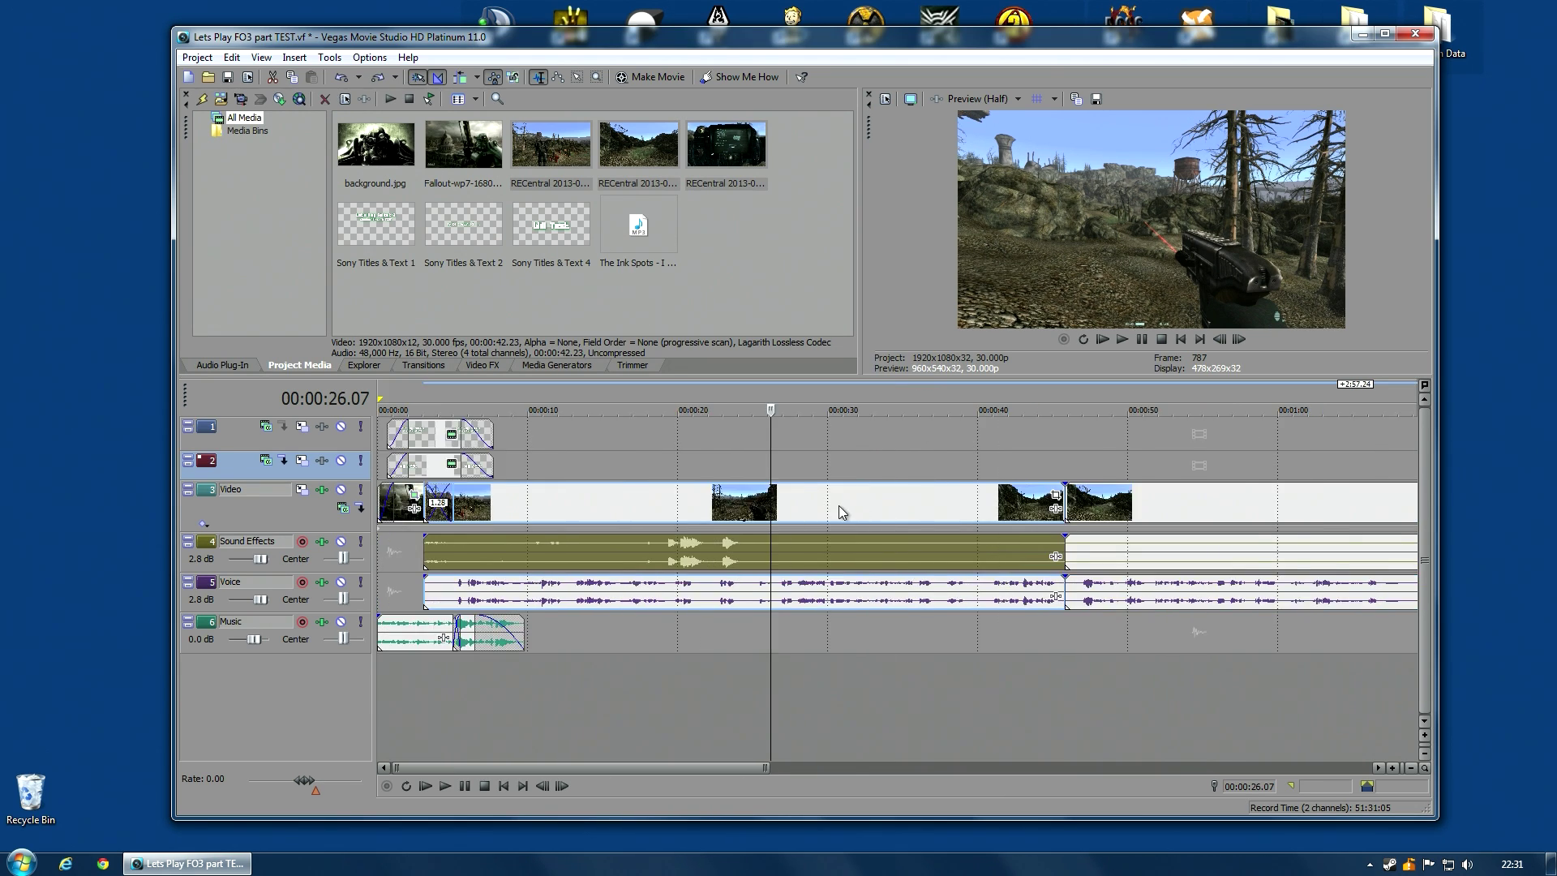
Set the first and second gameplay clips to Disable resample in their video event properties.
{"action": "left_click", "coordinate": [462, 514]}
{"action": "scroll", "coordinate": [576, 514], "scroll_direction": "up", "scroll_amount": 3}
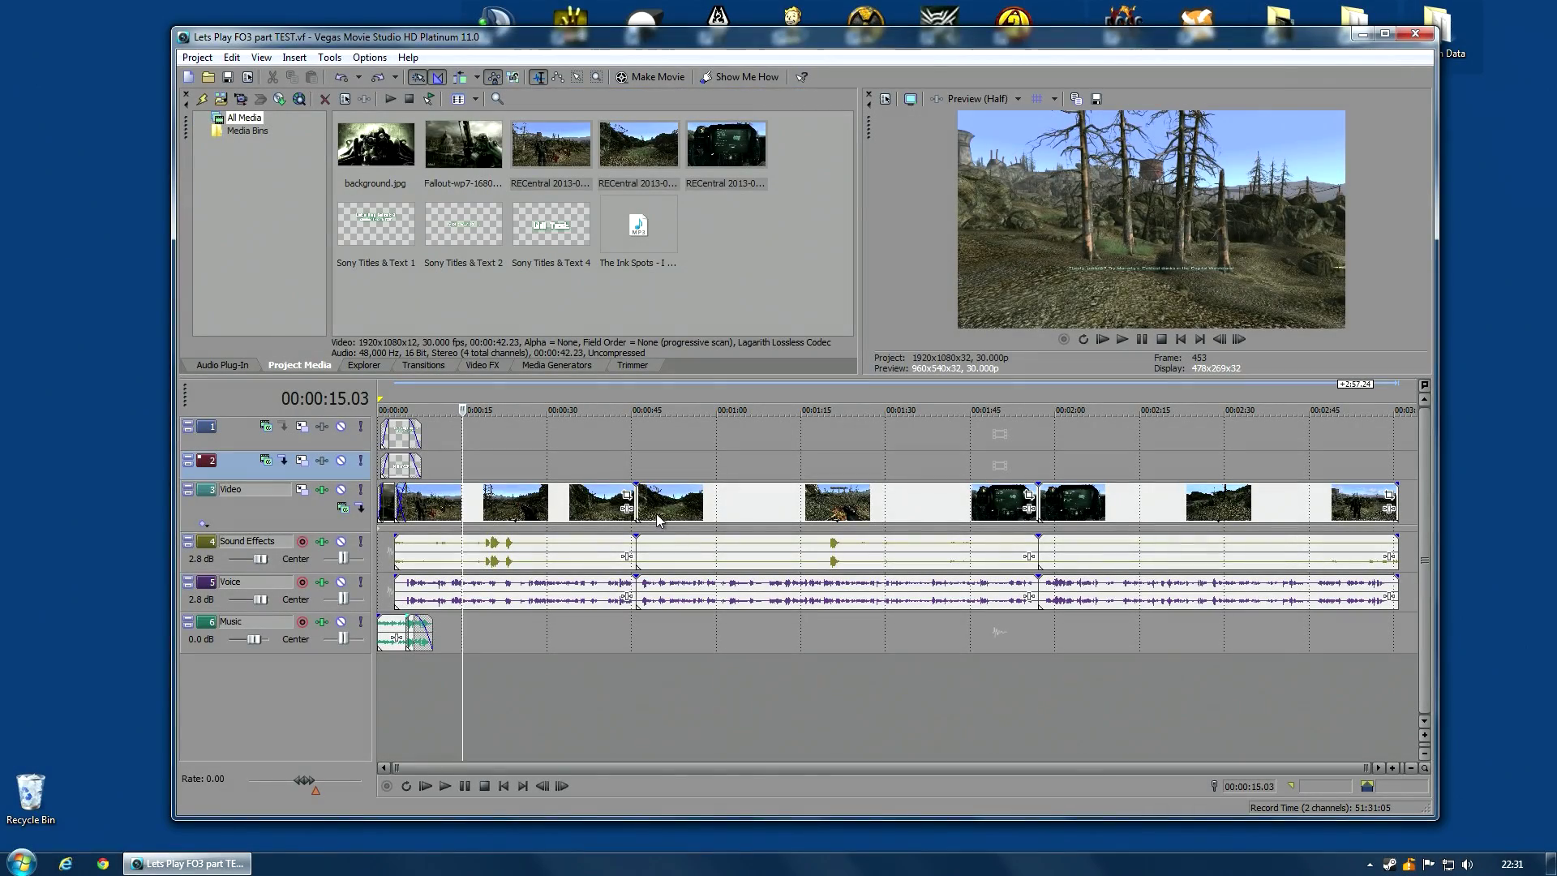
{"action": "right_click", "coordinate": [524, 503]}
{"action": "left_click", "coordinate": [555, 487]}
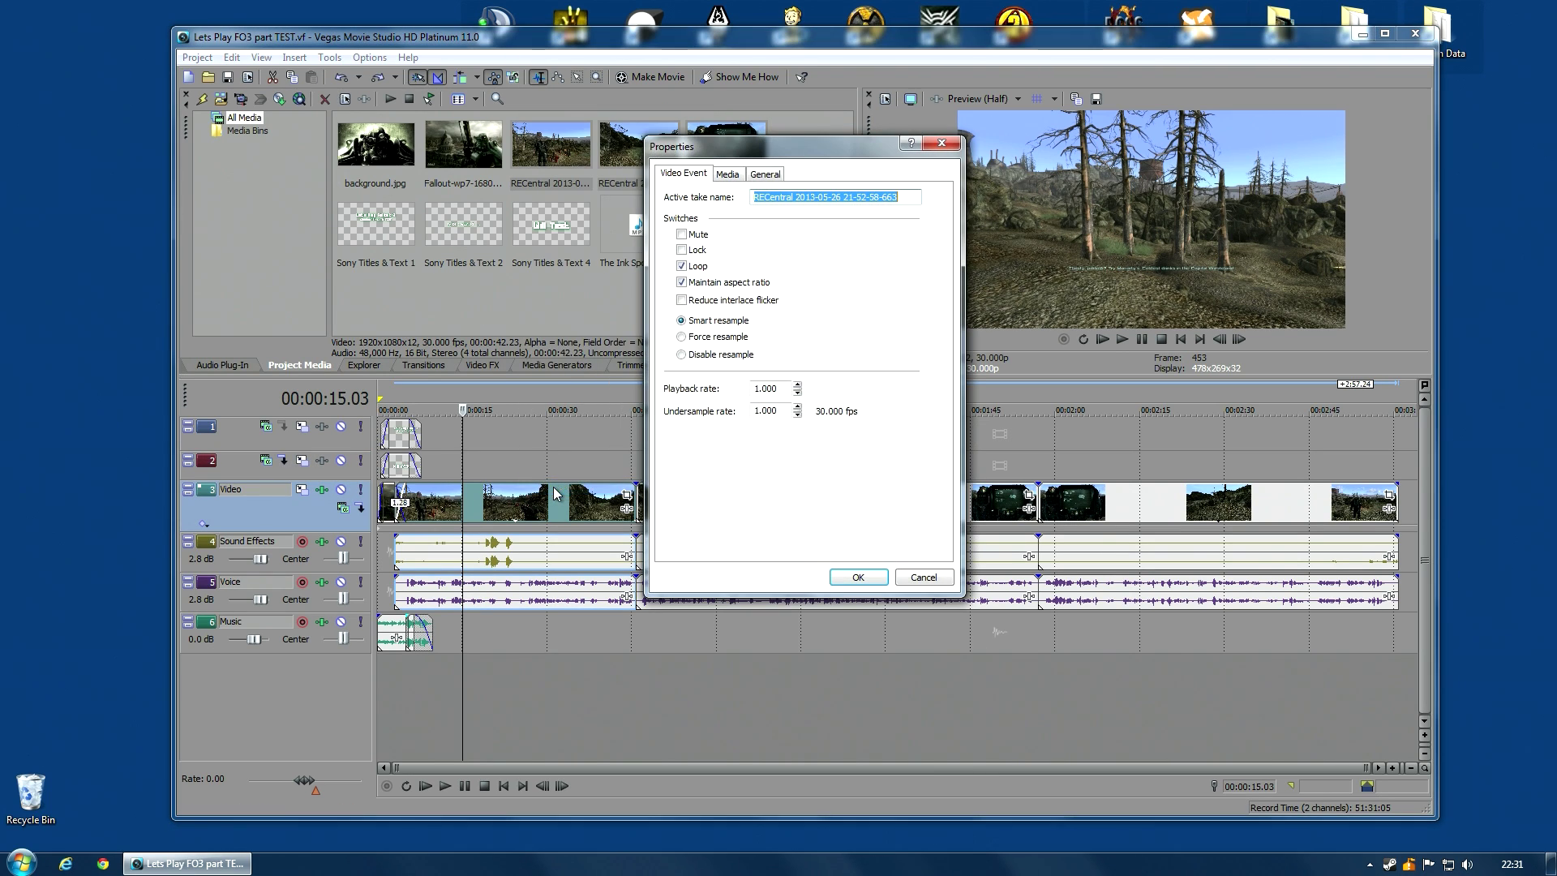
{"action": "left_click", "coordinate": [860, 576]}
{"action": "right_click", "coordinate": [729, 503]}
{"action": "left_click", "coordinate": [781, 493]}
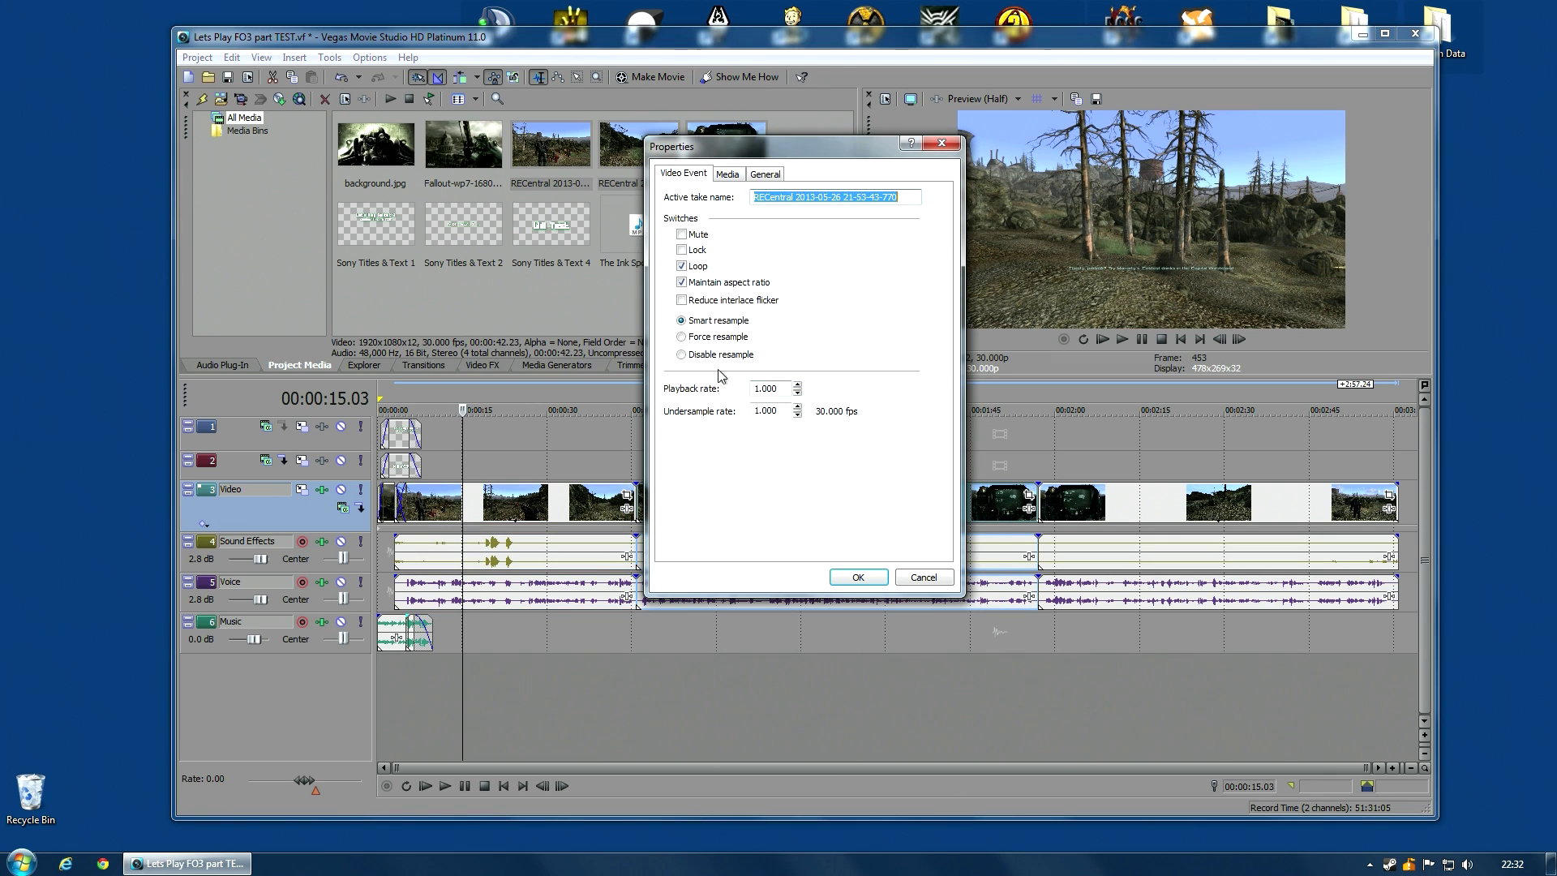
{"action": "left_click", "coordinate": [858, 576]}
Set the third gameplay clip to Disable resample and save the project.
{"action": "right_click", "coordinate": [1087, 496]}
{"action": "left_click", "coordinate": [1131, 480]}
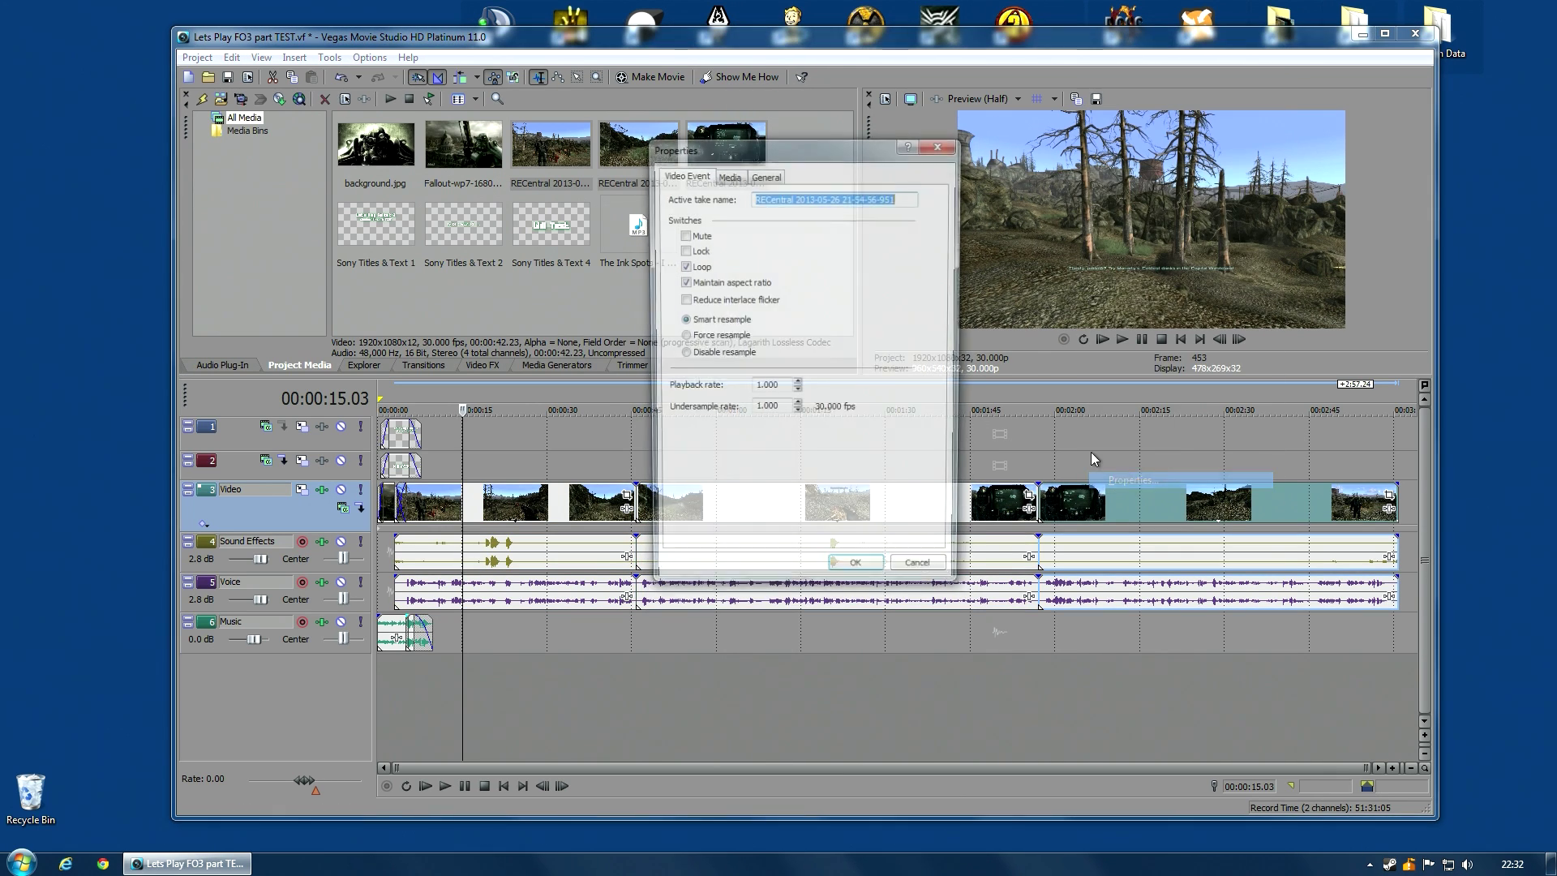
{"action": "left_click", "coordinate": [689, 356]}
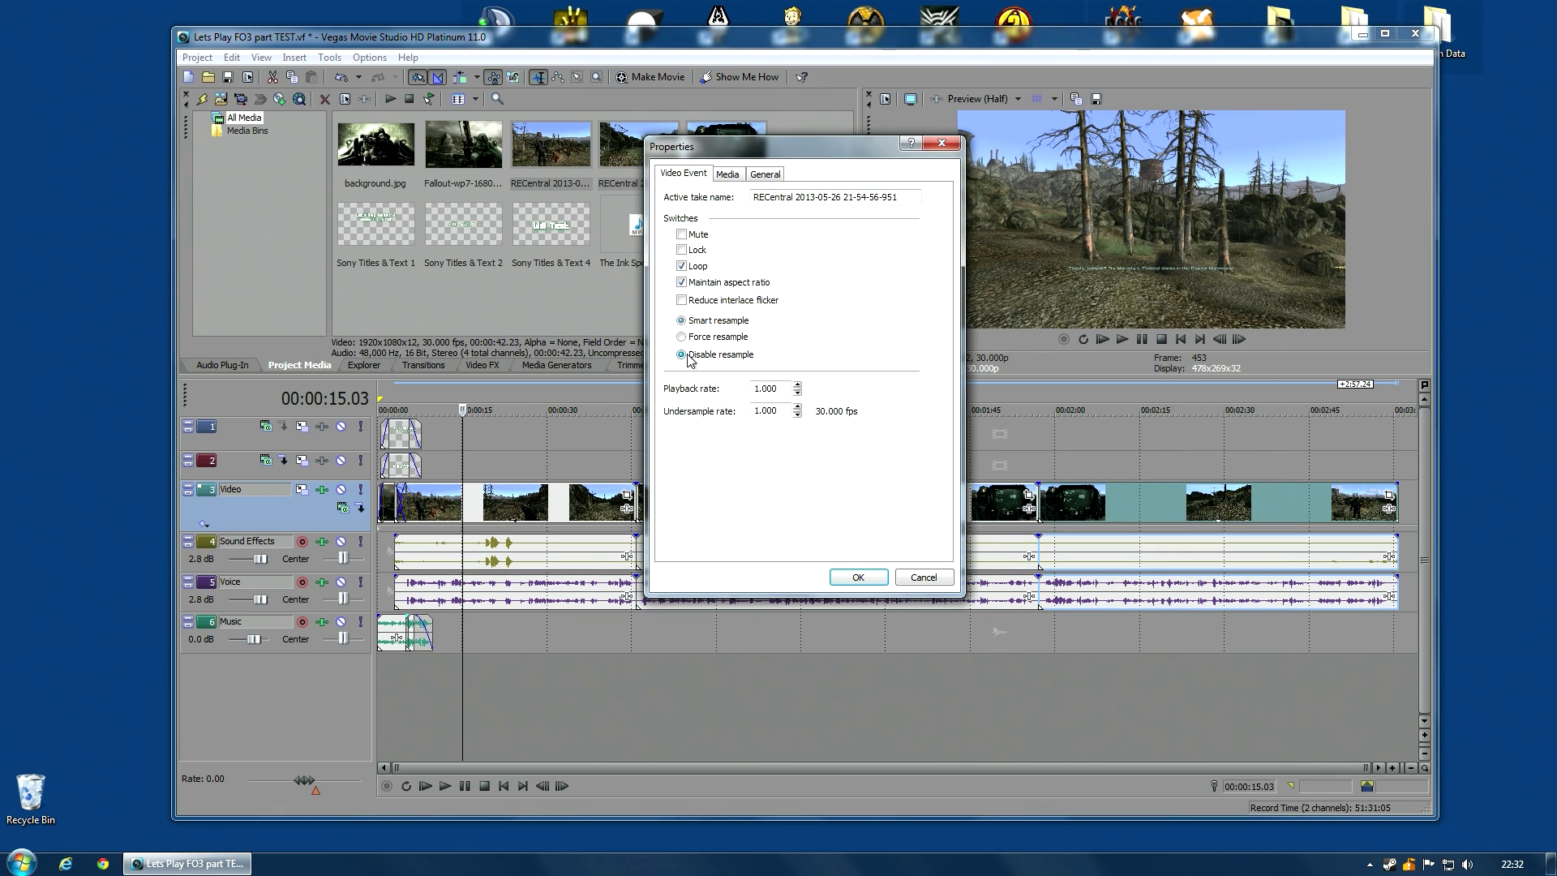
{"action": "left_click", "coordinate": [859, 578]}
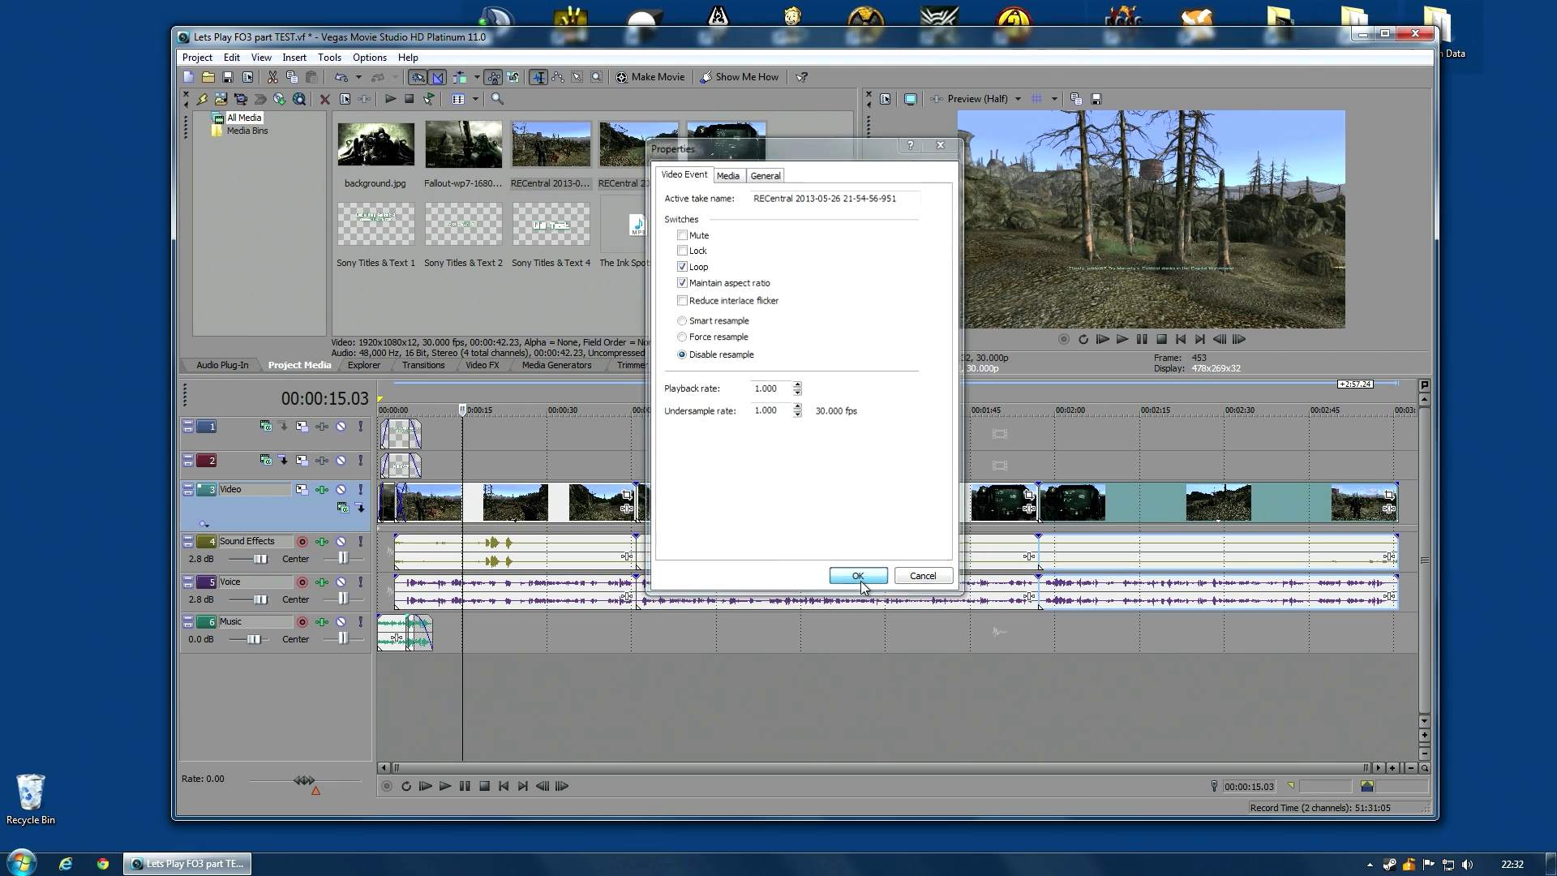
{"action": "left_click", "coordinate": [197, 57]}
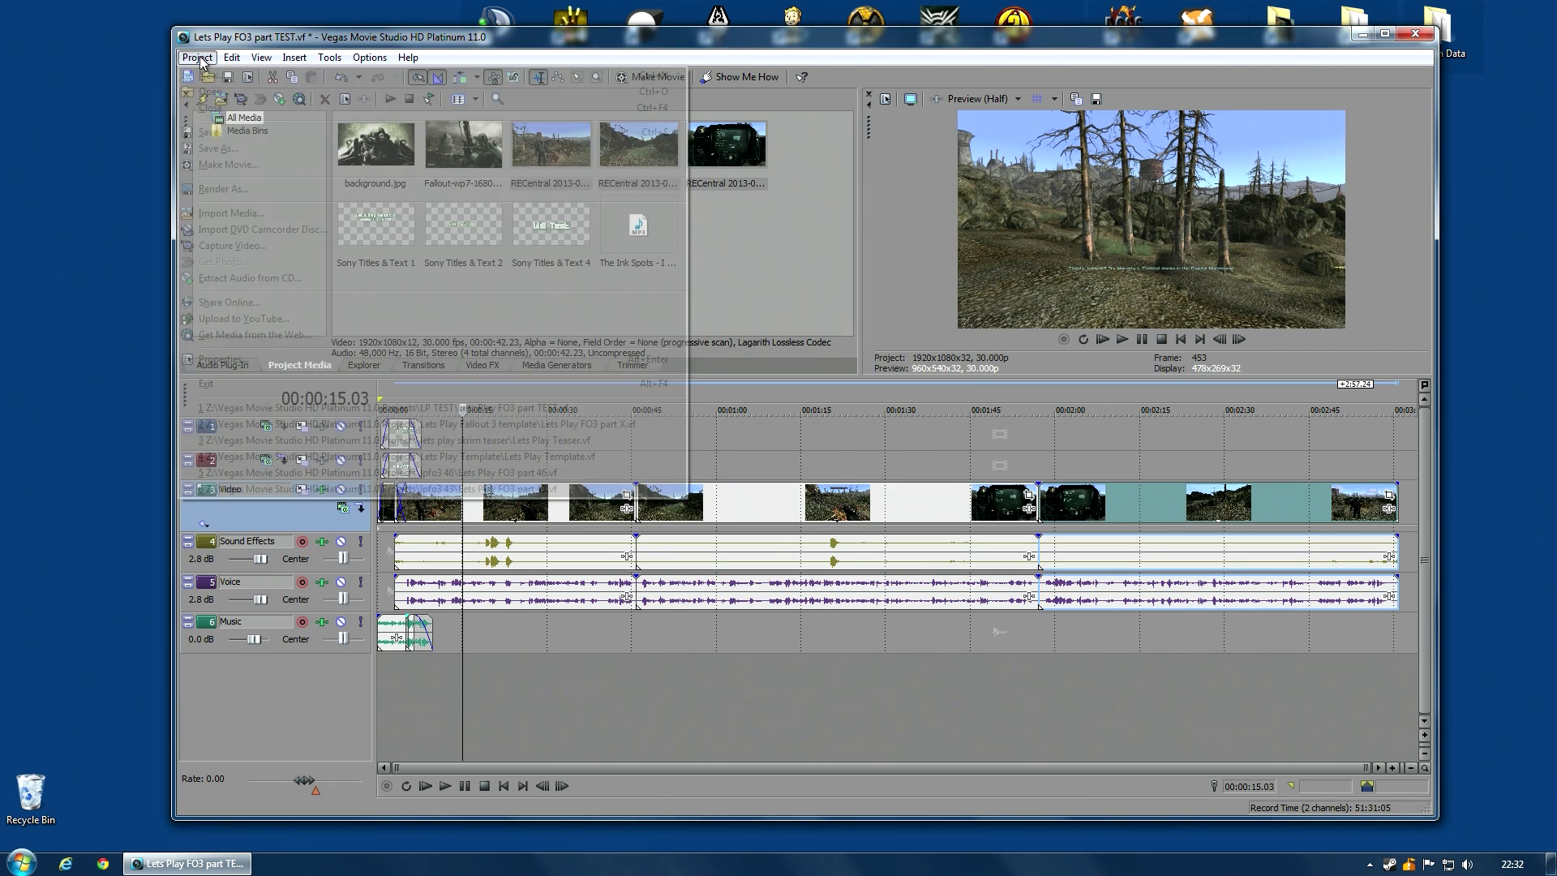
{"action": "left_click", "coordinate": [216, 135]}
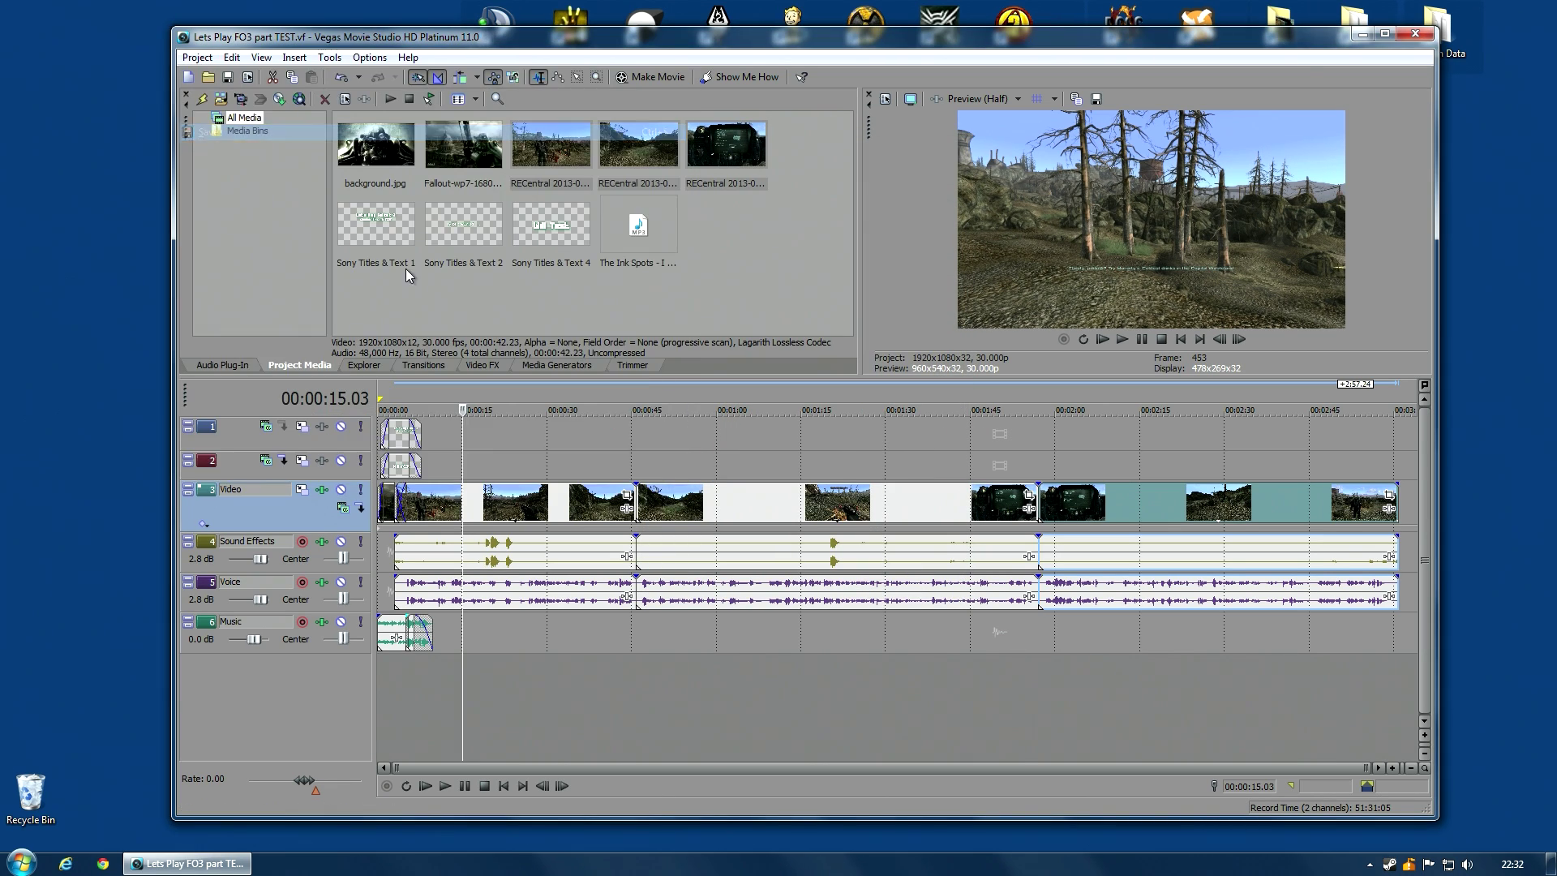
Check the resample option in the first gameplay clip's video event properties.
{"action": "right_click", "coordinate": [490, 508]}
{"action": "left_click", "coordinate": [542, 503]}
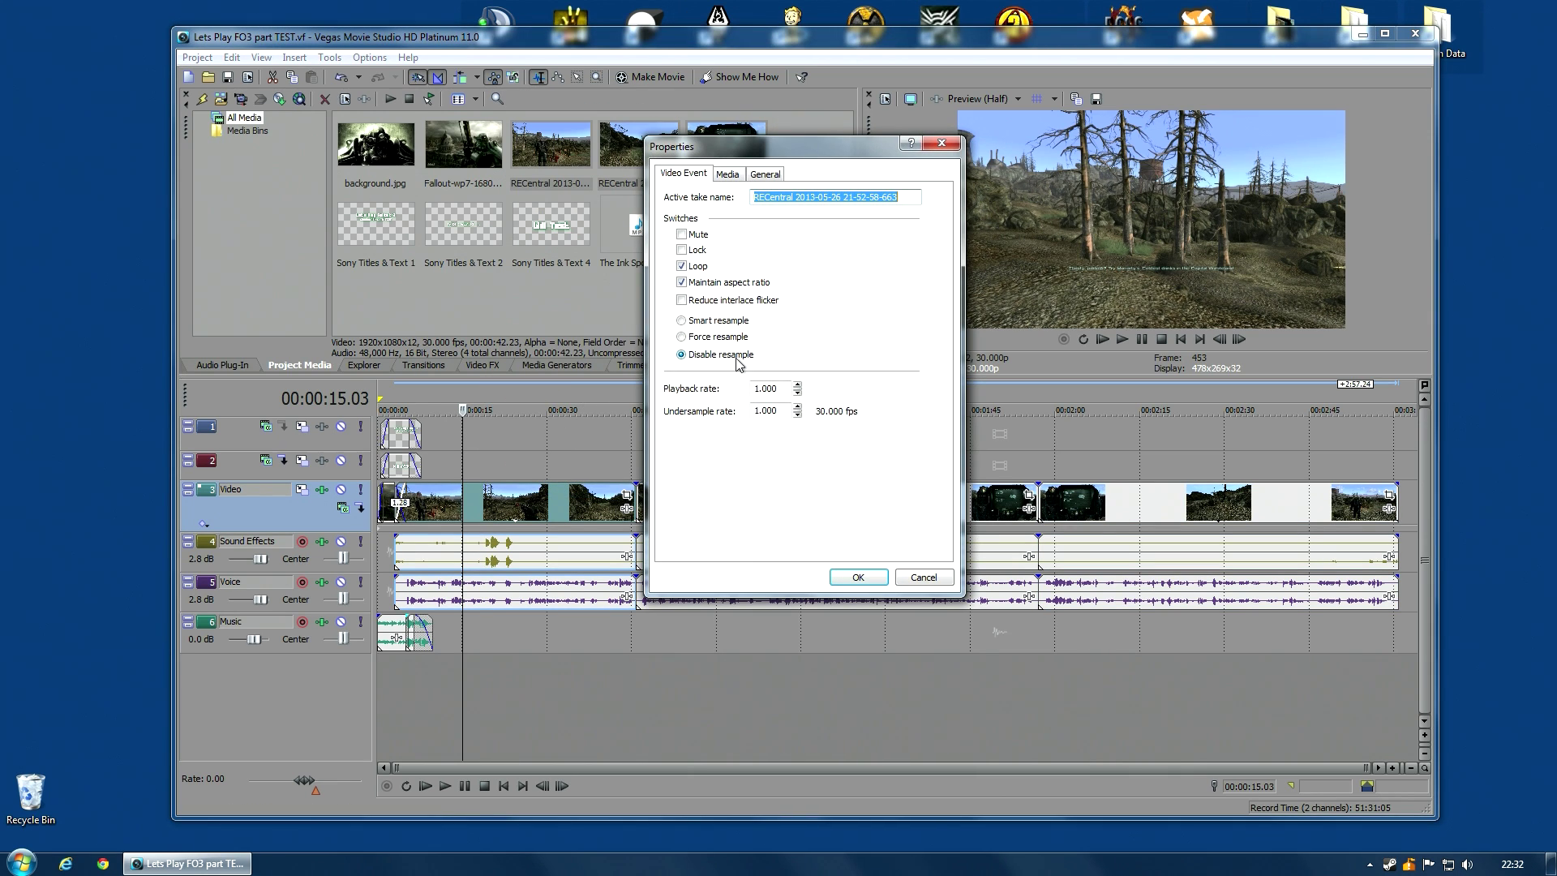
{"action": "left_click", "coordinate": [862, 577]}
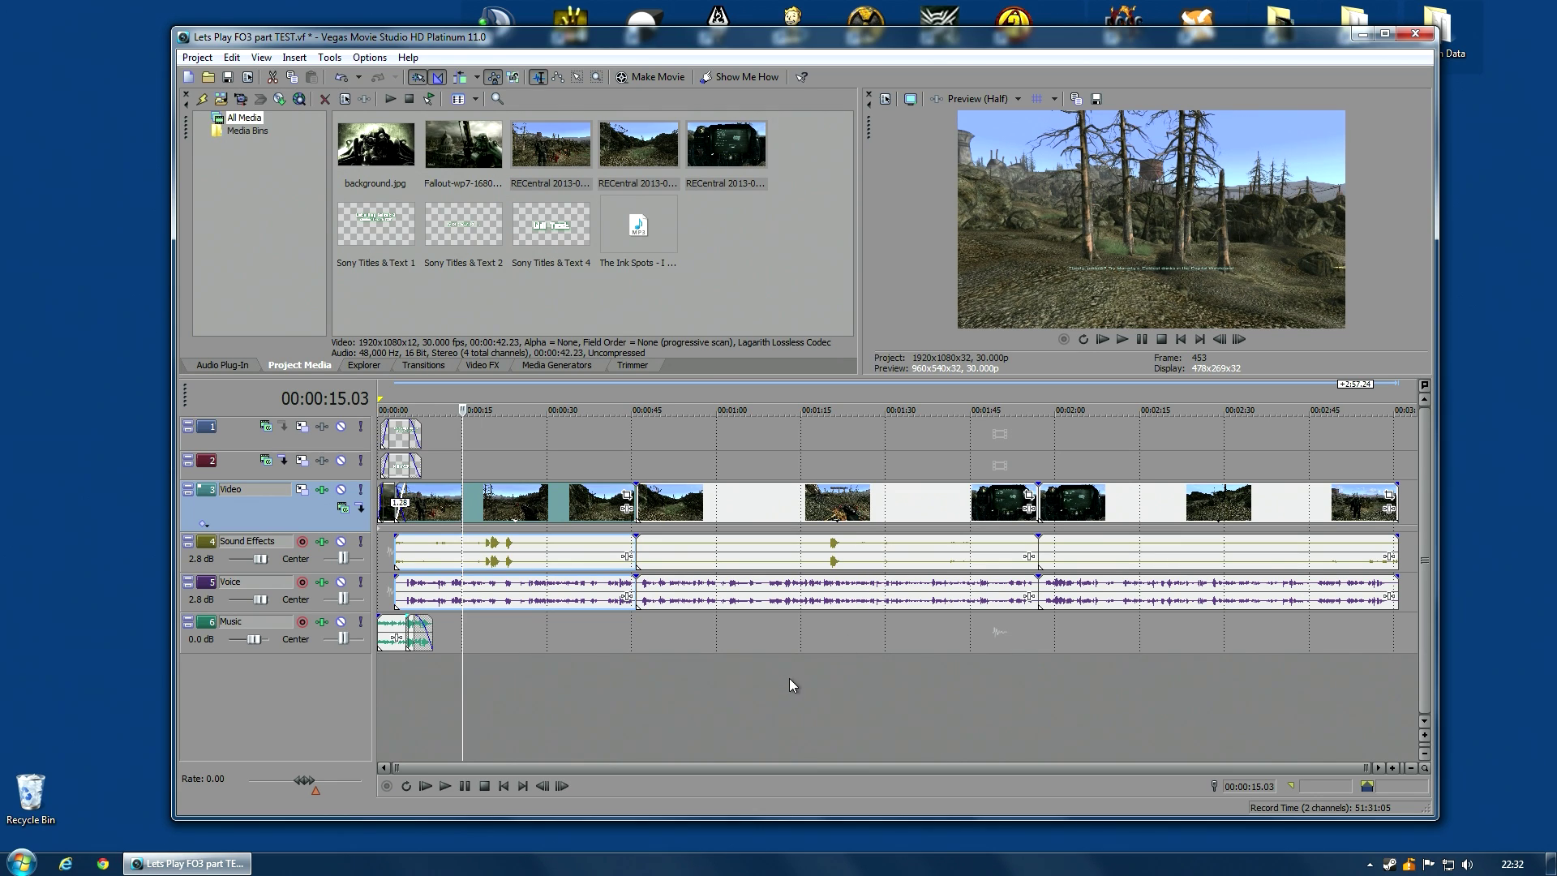
{"action": "right_click", "coordinate": [507, 501]}
{"action": "left_click", "coordinate": [562, 488]}
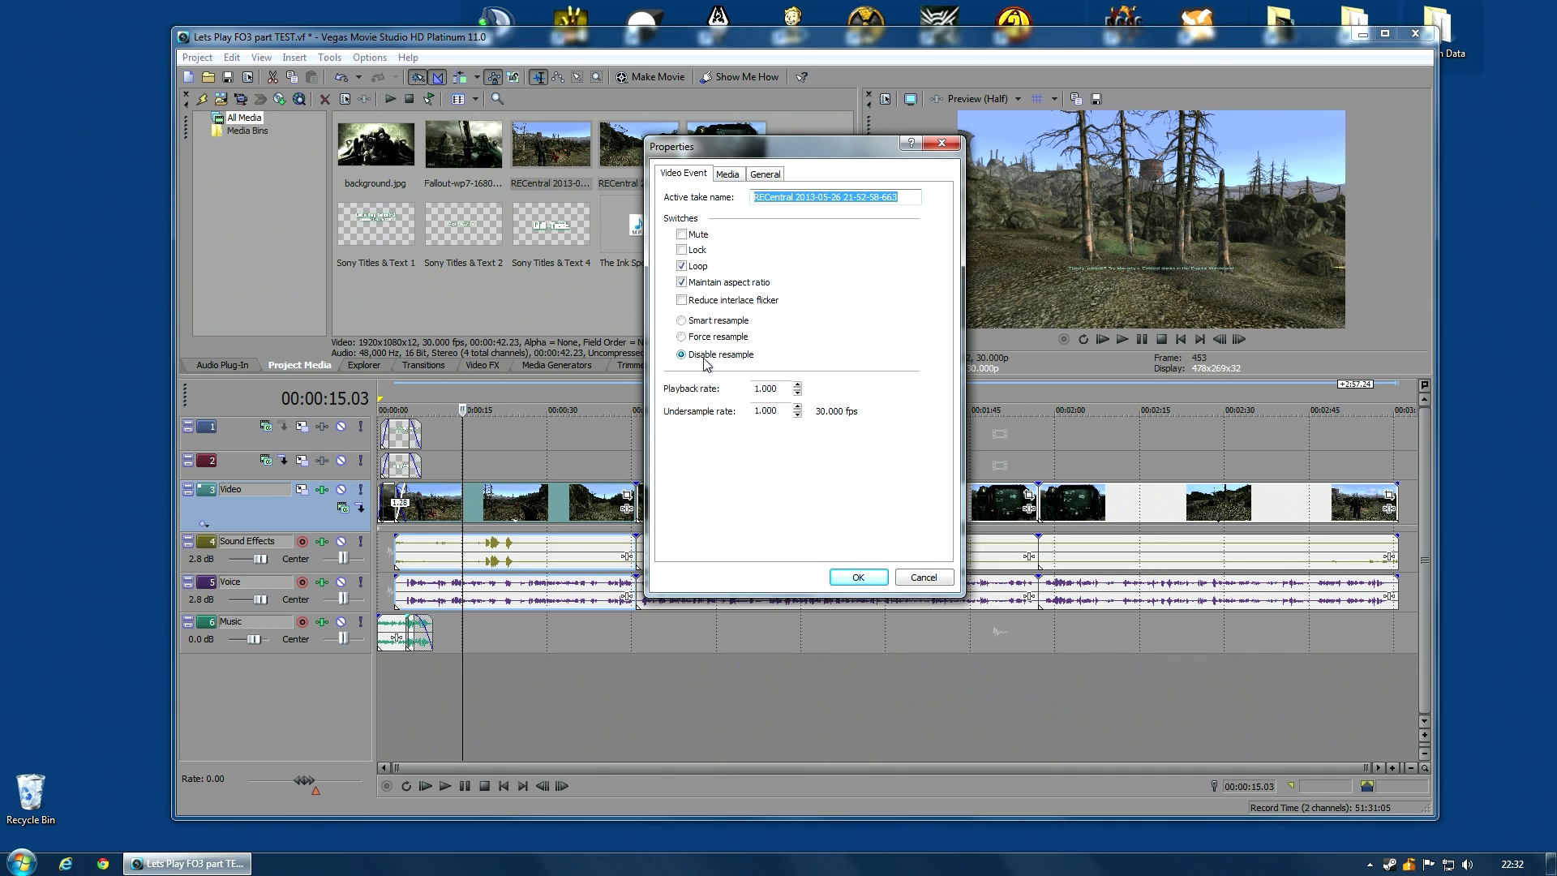
{"action": "left_click", "coordinate": [873, 576]}
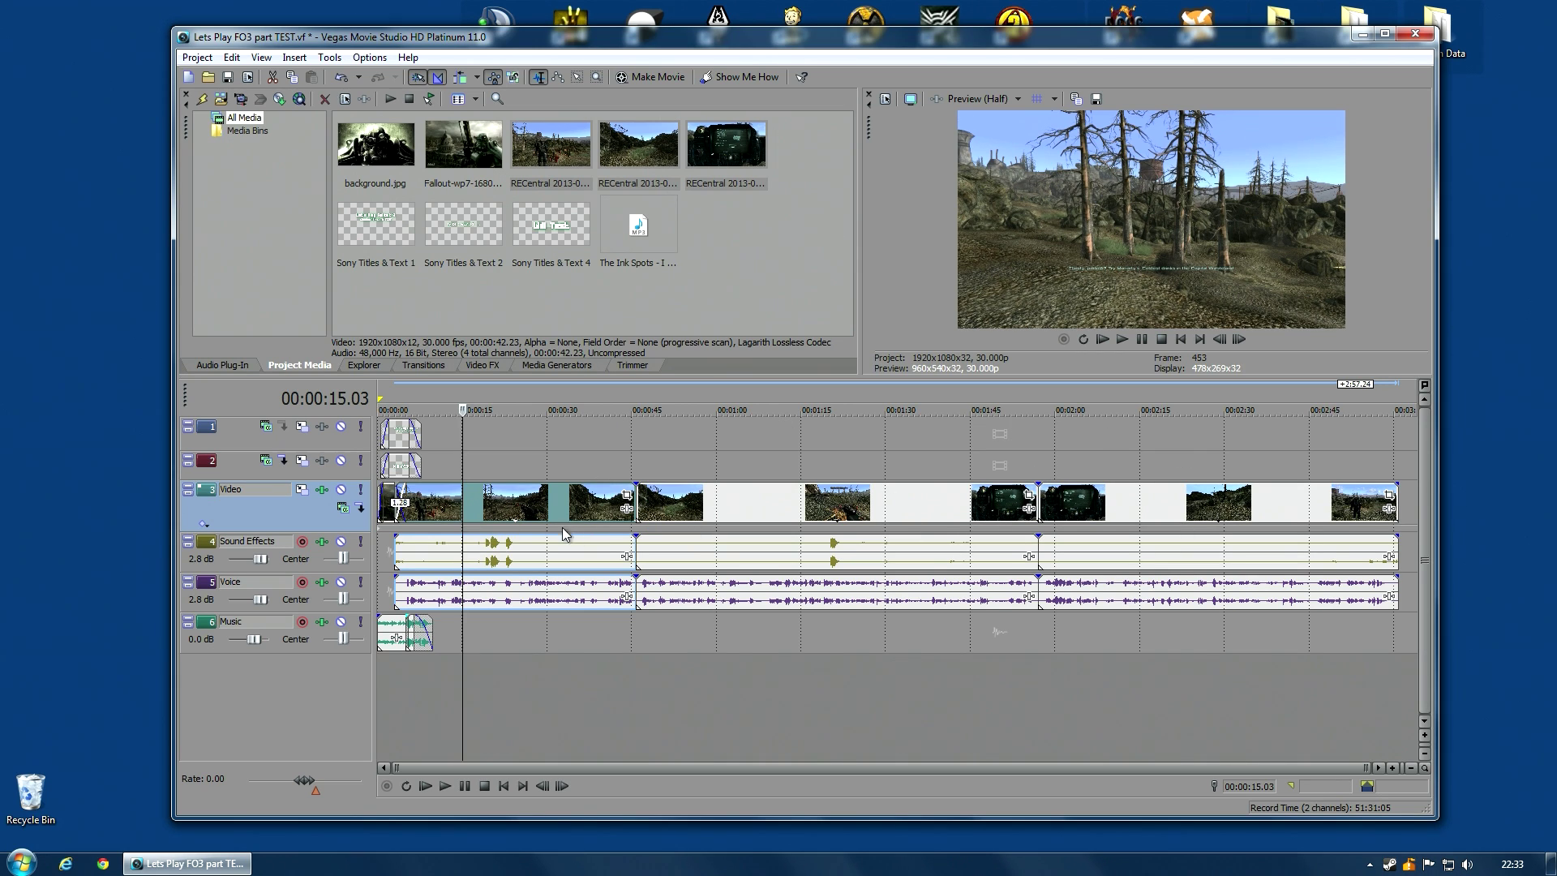
Play the loud Sound Effects section of the first gameplay clip from 00:00:19.06 and stop playback after it.
{"action": "left_click", "coordinate": [481, 464]}
{"action": "scroll", "coordinate": [815, 568], "scroll_direction": "up", "scroll_amount": 5}
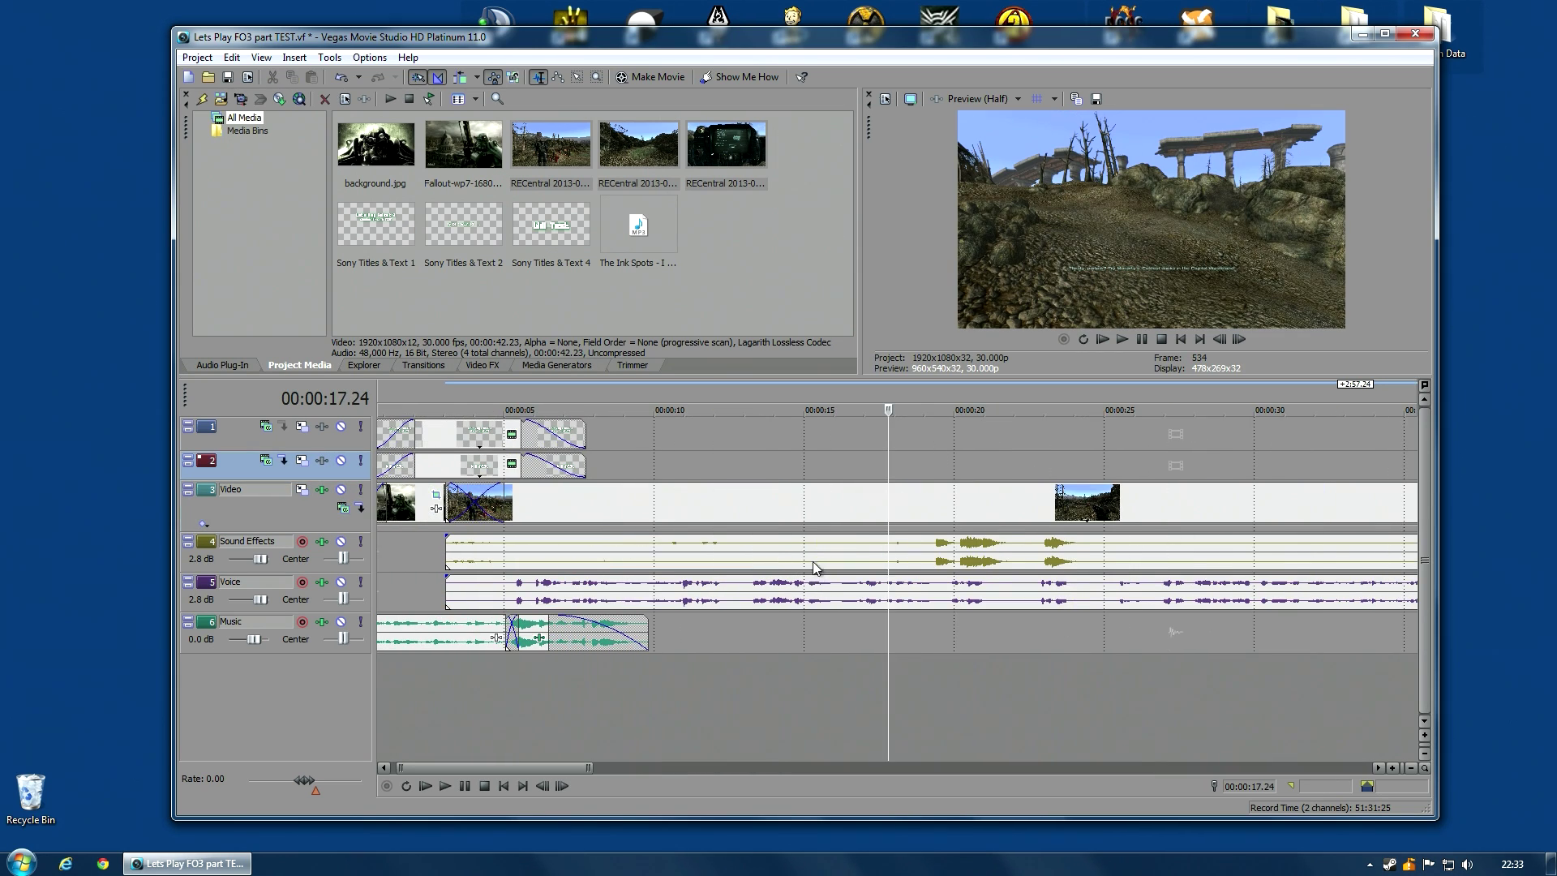
{"action": "scroll", "coordinate": [815, 568], "scroll_direction": "down", "scroll_amount": 2}
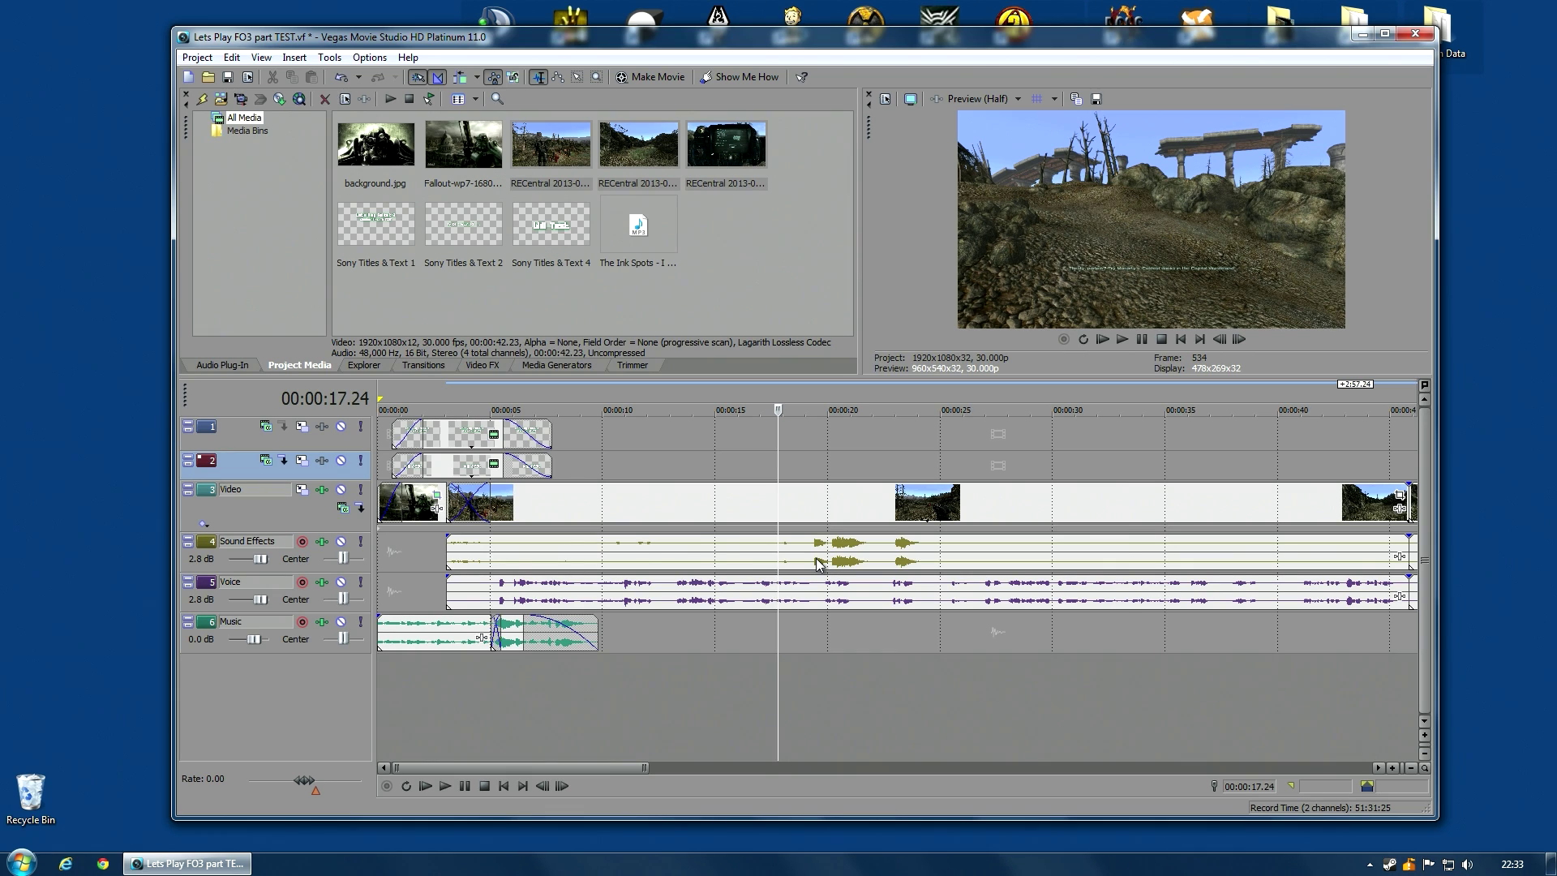
{"action": "scroll", "coordinate": [817, 564], "scroll_direction": "down", "scroll_amount": 2}
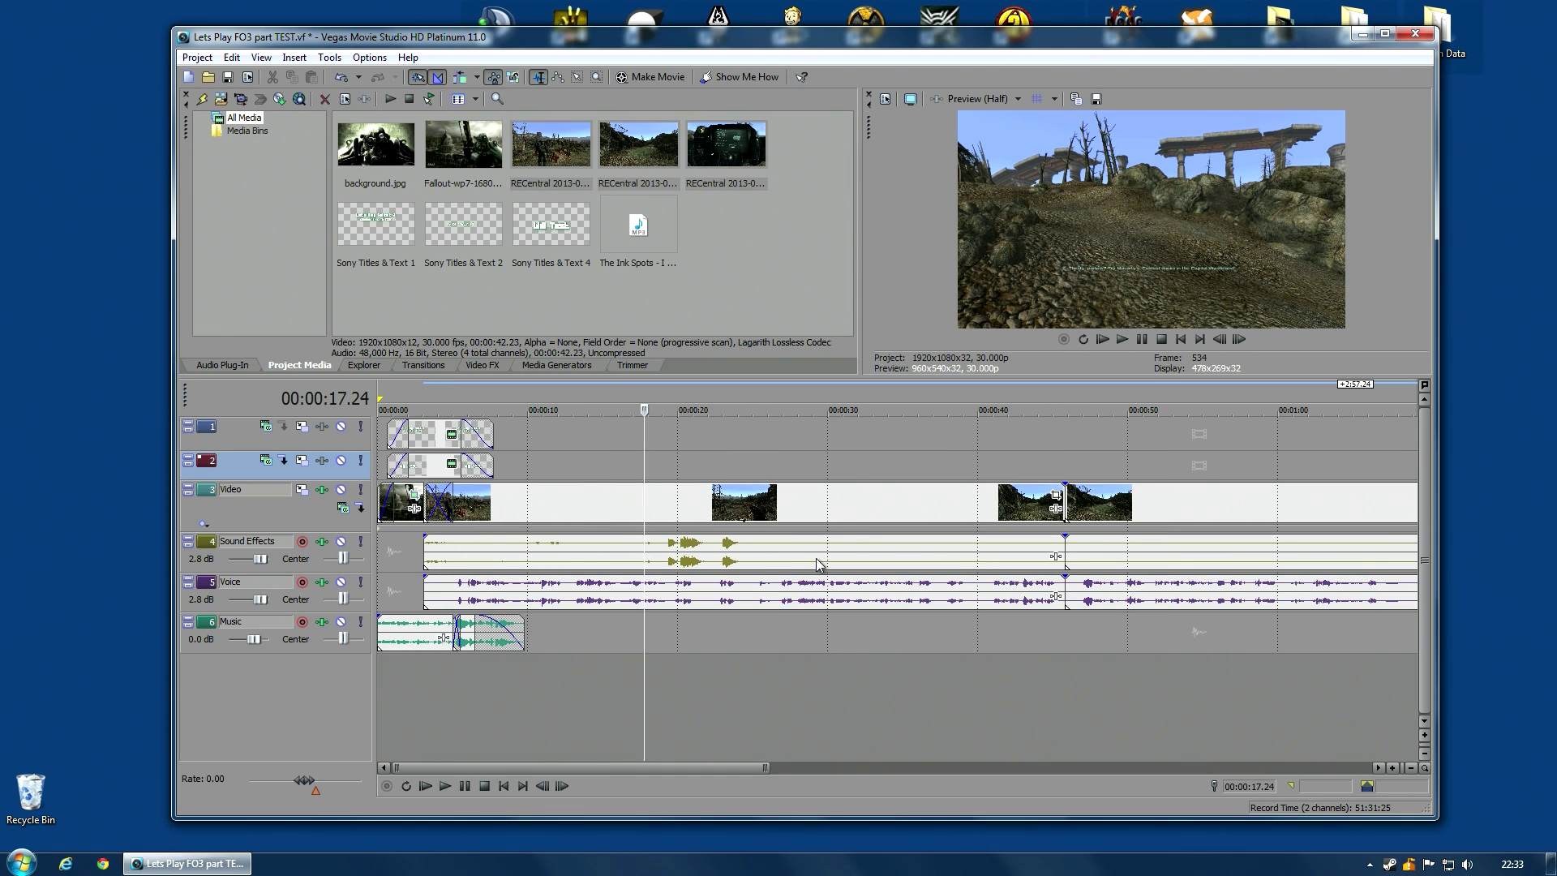
{"action": "left_click", "coordinate": [720, 509]}
{"action": "left_click", "coordinate": [665, 496]}
{"action": "scroll", "coordinate": [765, 543], "scroll_direction": "up", "scroll_amount": 2}
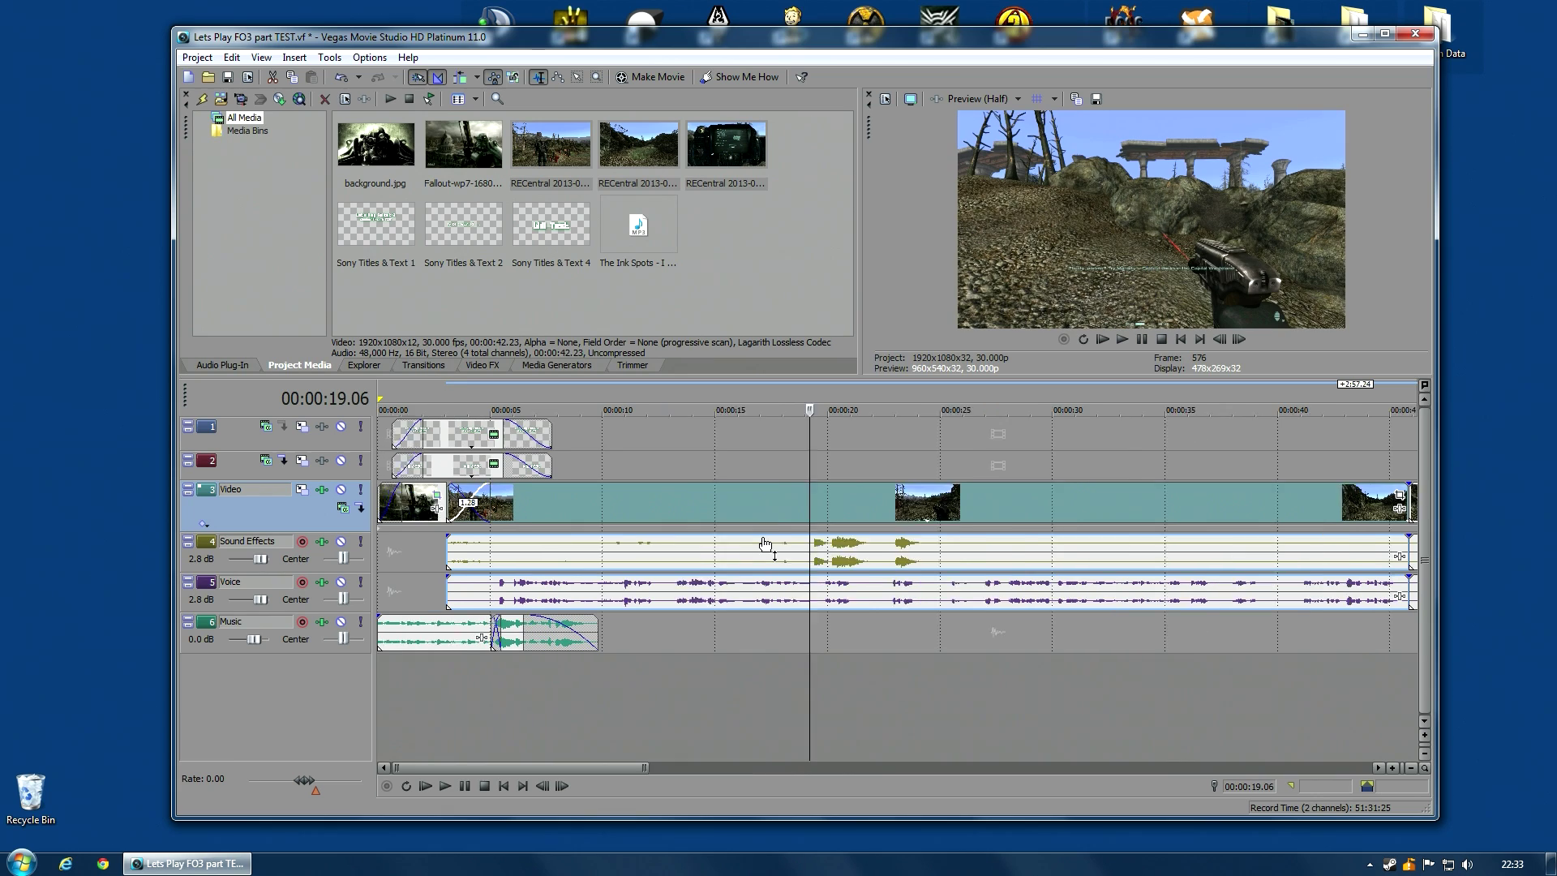
{"action": "scroll", "coordinate": [765, 544], "scroll_direction": "up", "scroll_amount": 1}
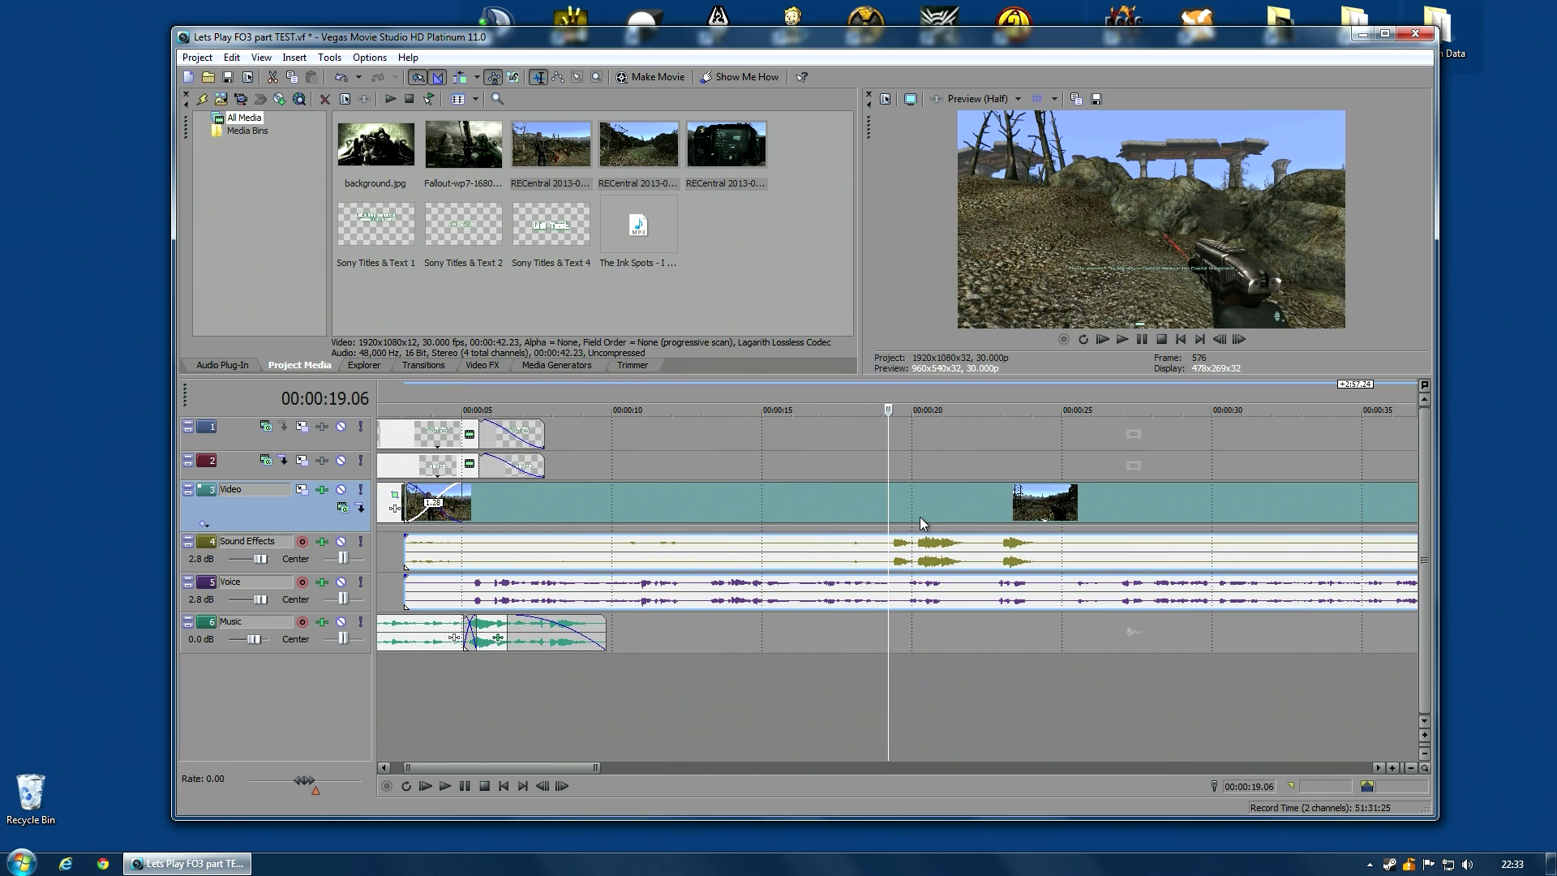
{"action": "left_click", "coordinate": [1122, 341]}
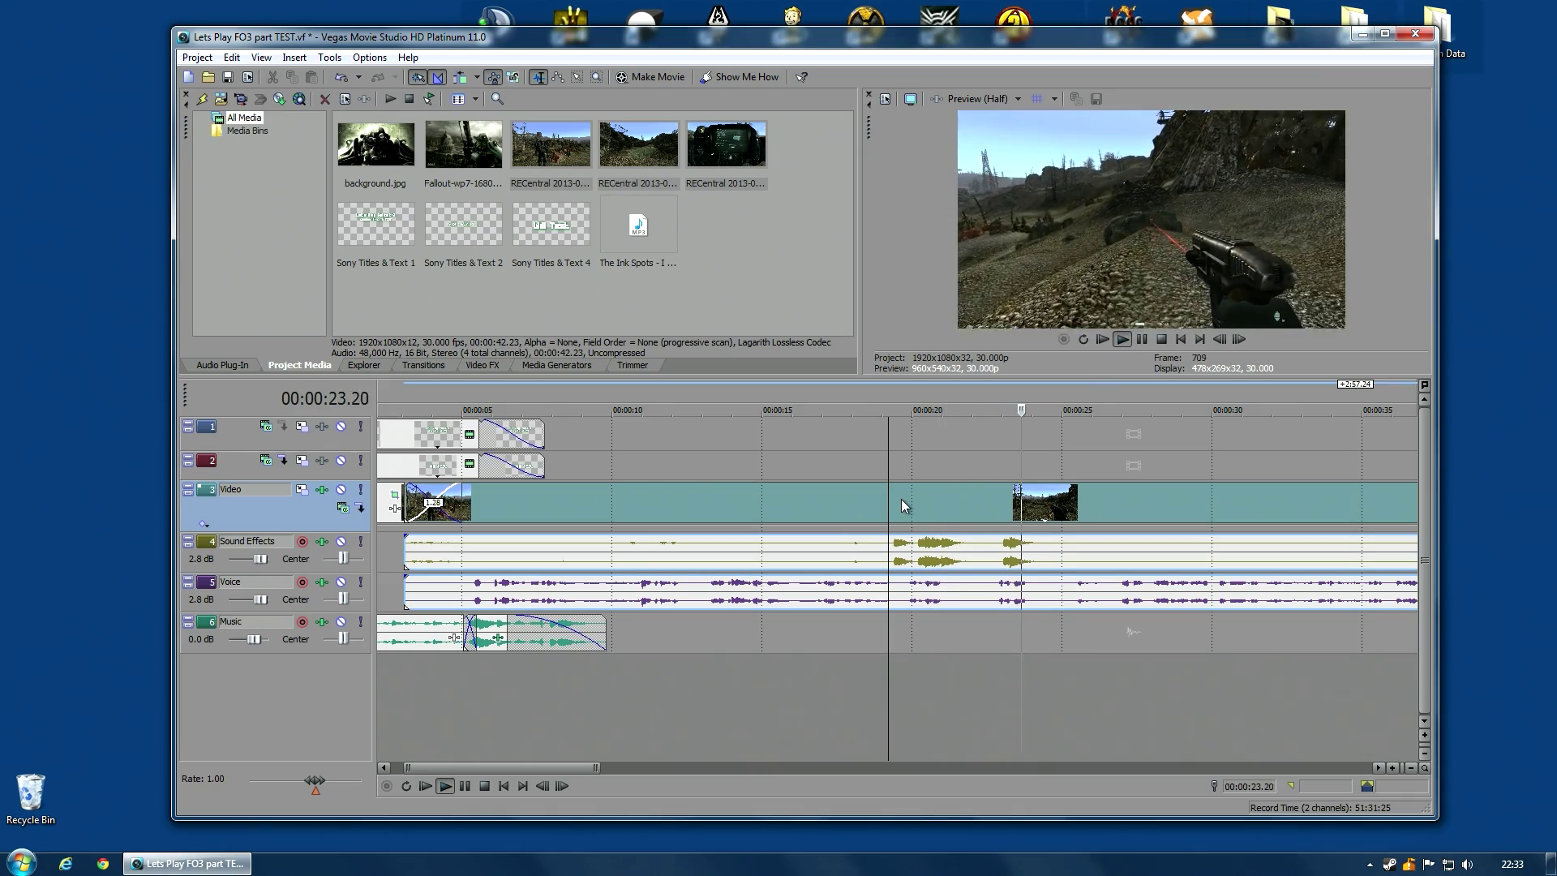
{"action": "left_click", "coordinate": [1124, 339]}
Play the loud Sound Effects section of the second gameplay clip from 00:01:20.09, replay it from 00:01:18.26 and pause.
{"action": "scroll", "coordinate": [1058, 523], "scroll_direction": "down", "scroll_amount": 4}
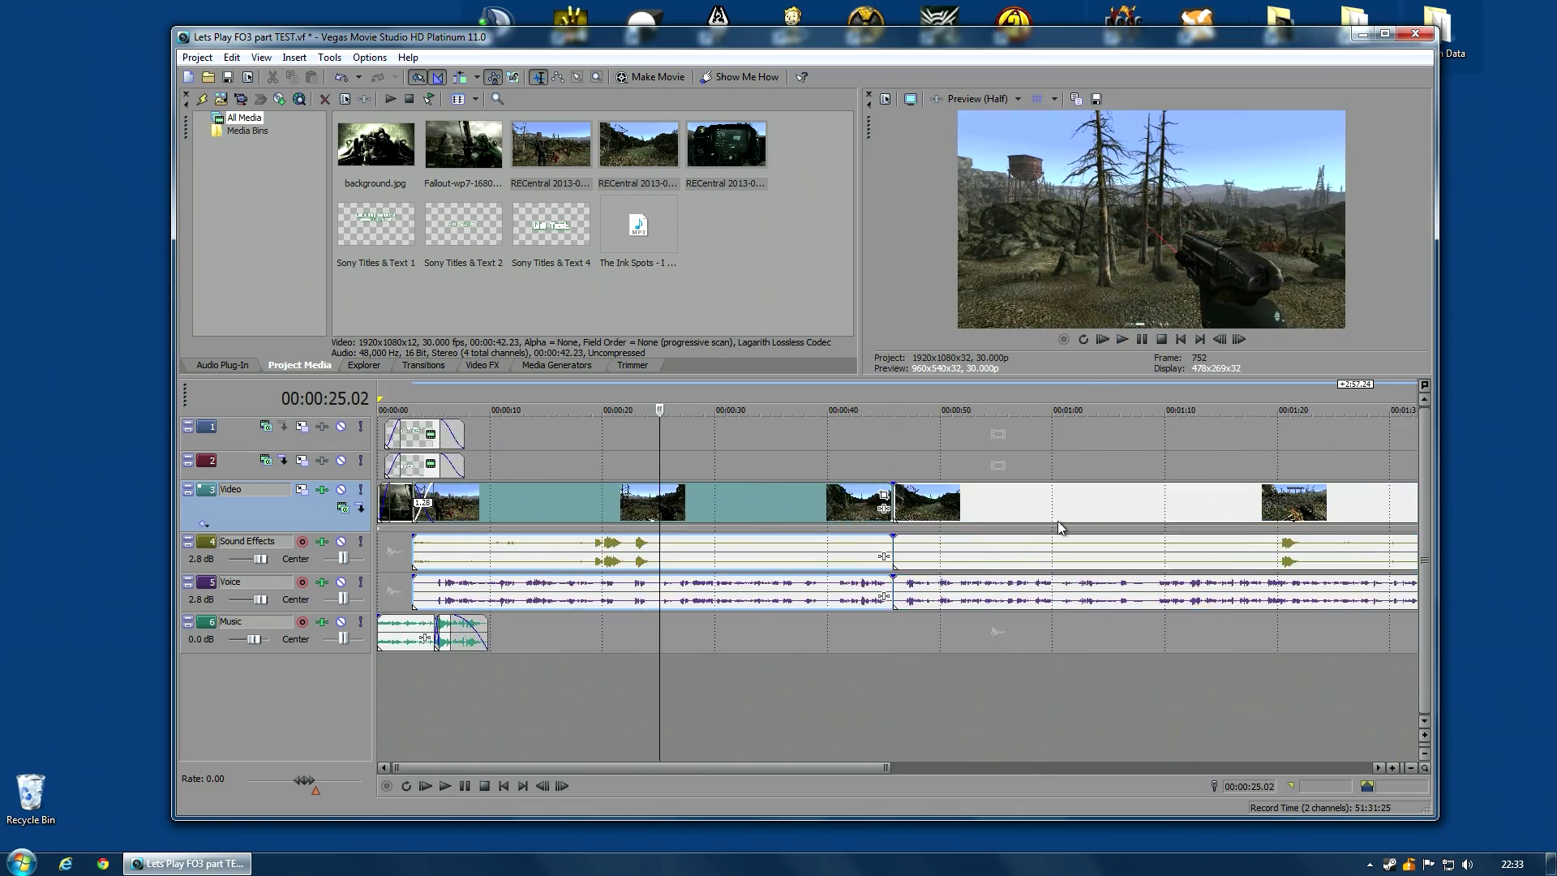
{"action": "scroll", "coordinate": [1058, 521], "scroll_direction": "down", "scroll_amount": 3}
{"action": "left_click", "coordinate": [833, 513]}
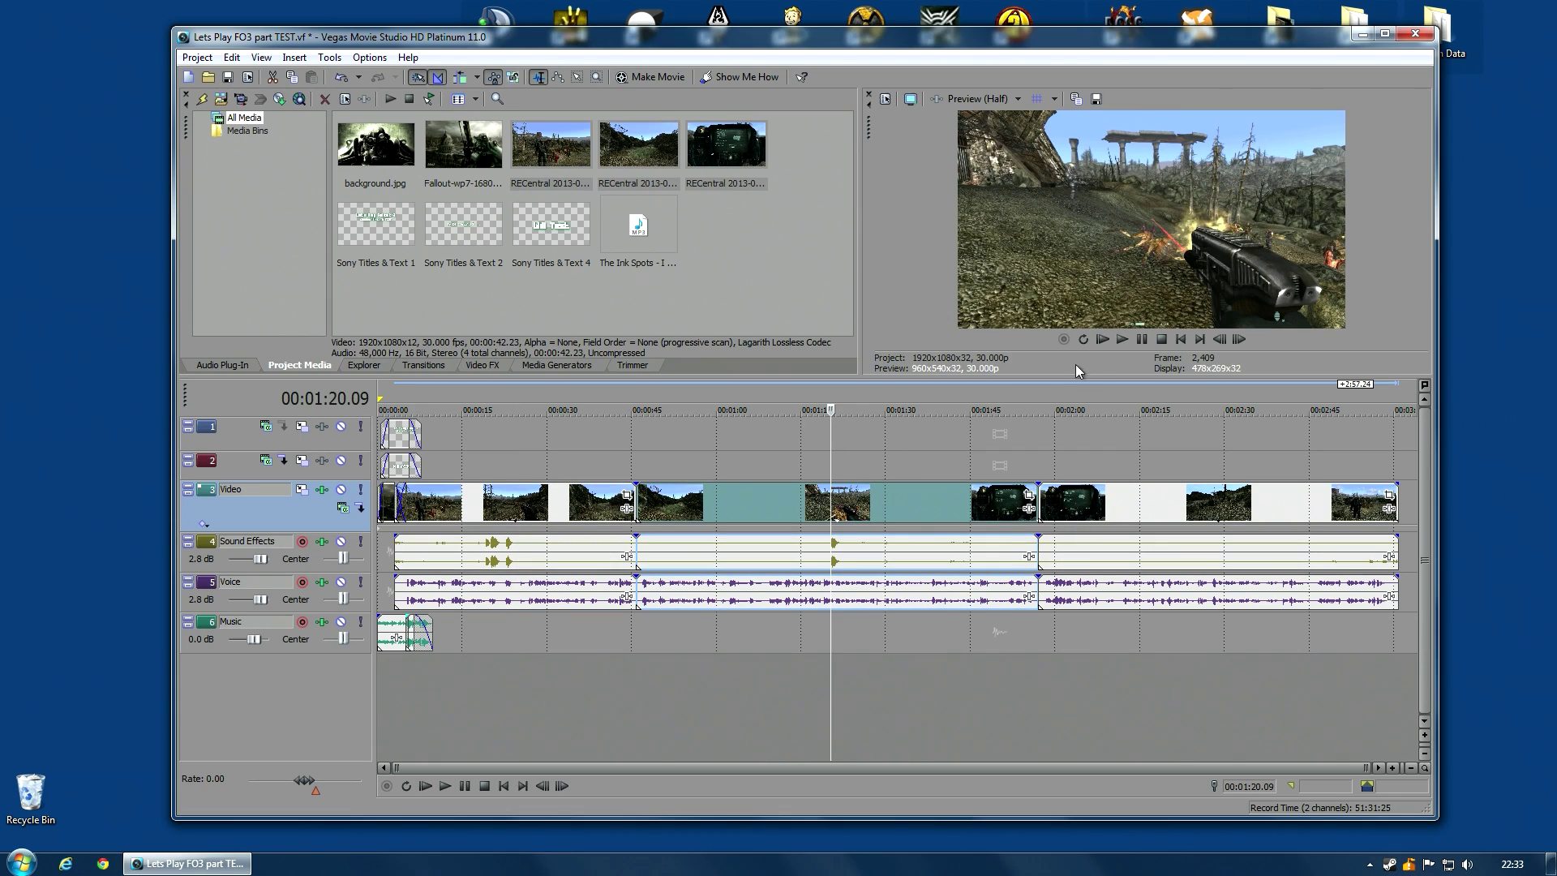
{"action": "left_click", "coordinate": [1122, 339]}
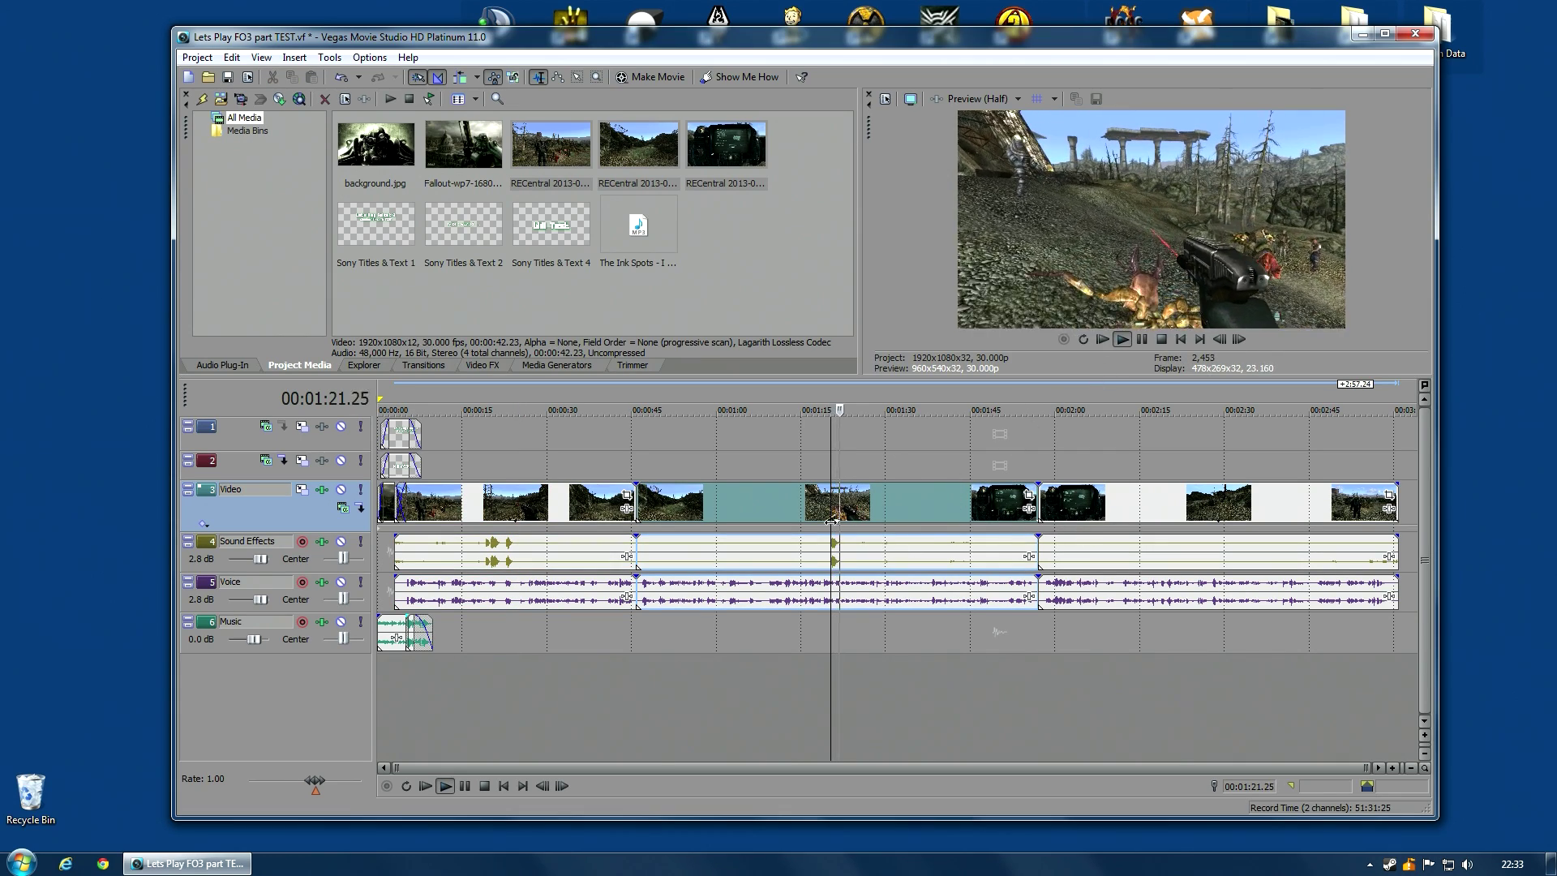
{"action": "left_click", "coordinate": [824, 469]}
{"action": "left_click", "coordinate": [1120, 337]}
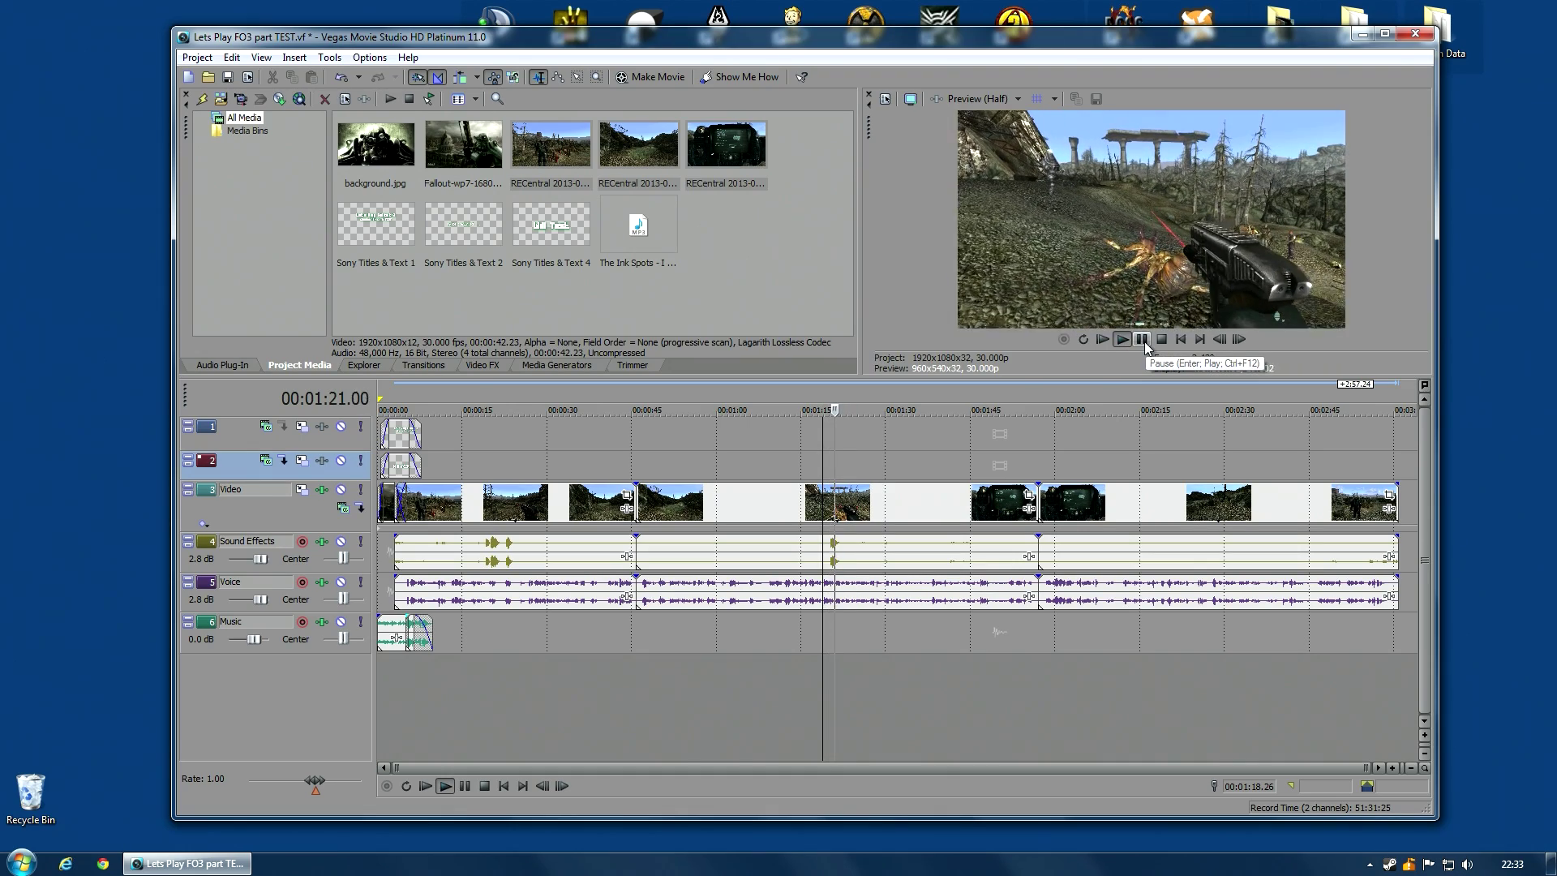
{"action": "left_click", "coordinate": [1142, 339]}
Replay the second gameplay clip's loud Sound Effects burst from 00:01:20.12 and pause right after it.
{"action": "scroll", "coordinate": [799, 533], "scroll_direction": "up", "scroll_amount": 10}
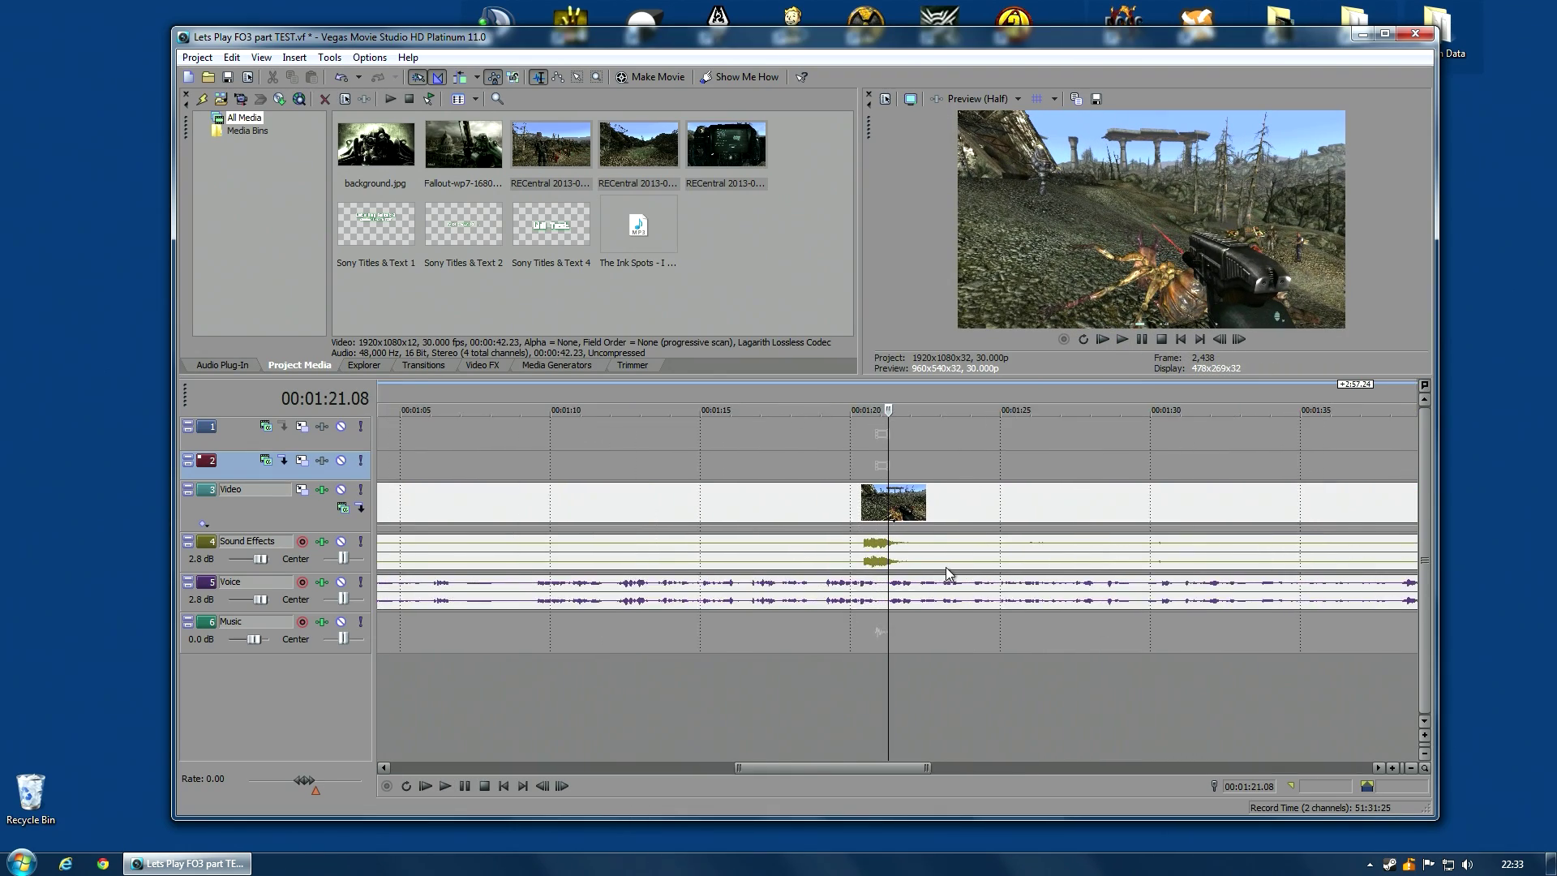
{"action": "left_click", "coordinate": [680, 498]}
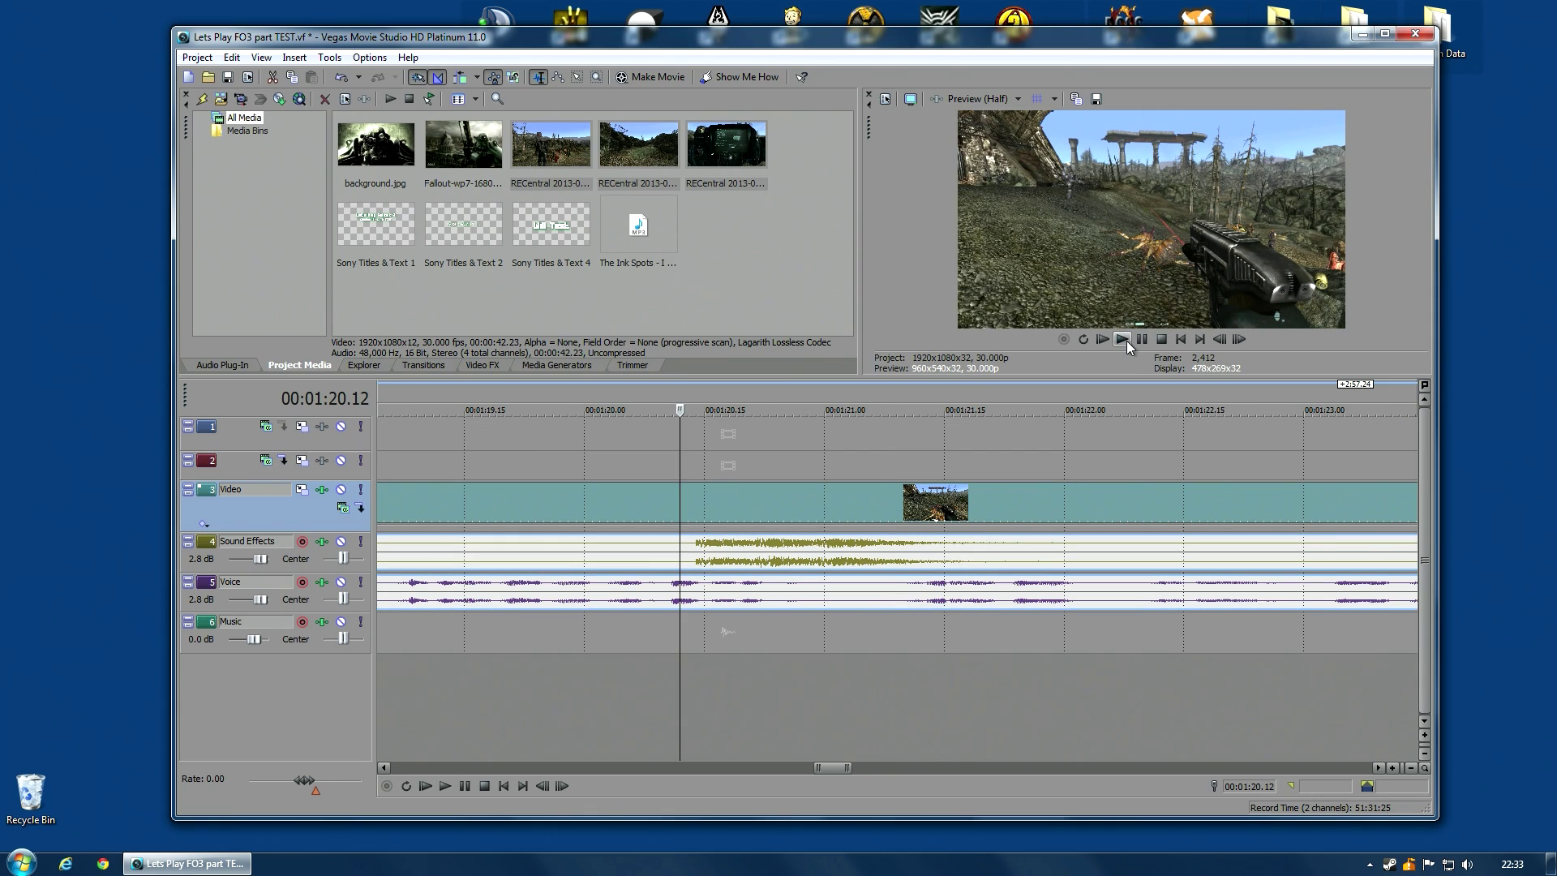
{"action": "left_click", "coordinate": [1124, 340]}
{"action": "left_click", "coordinate": [1142, 340]}
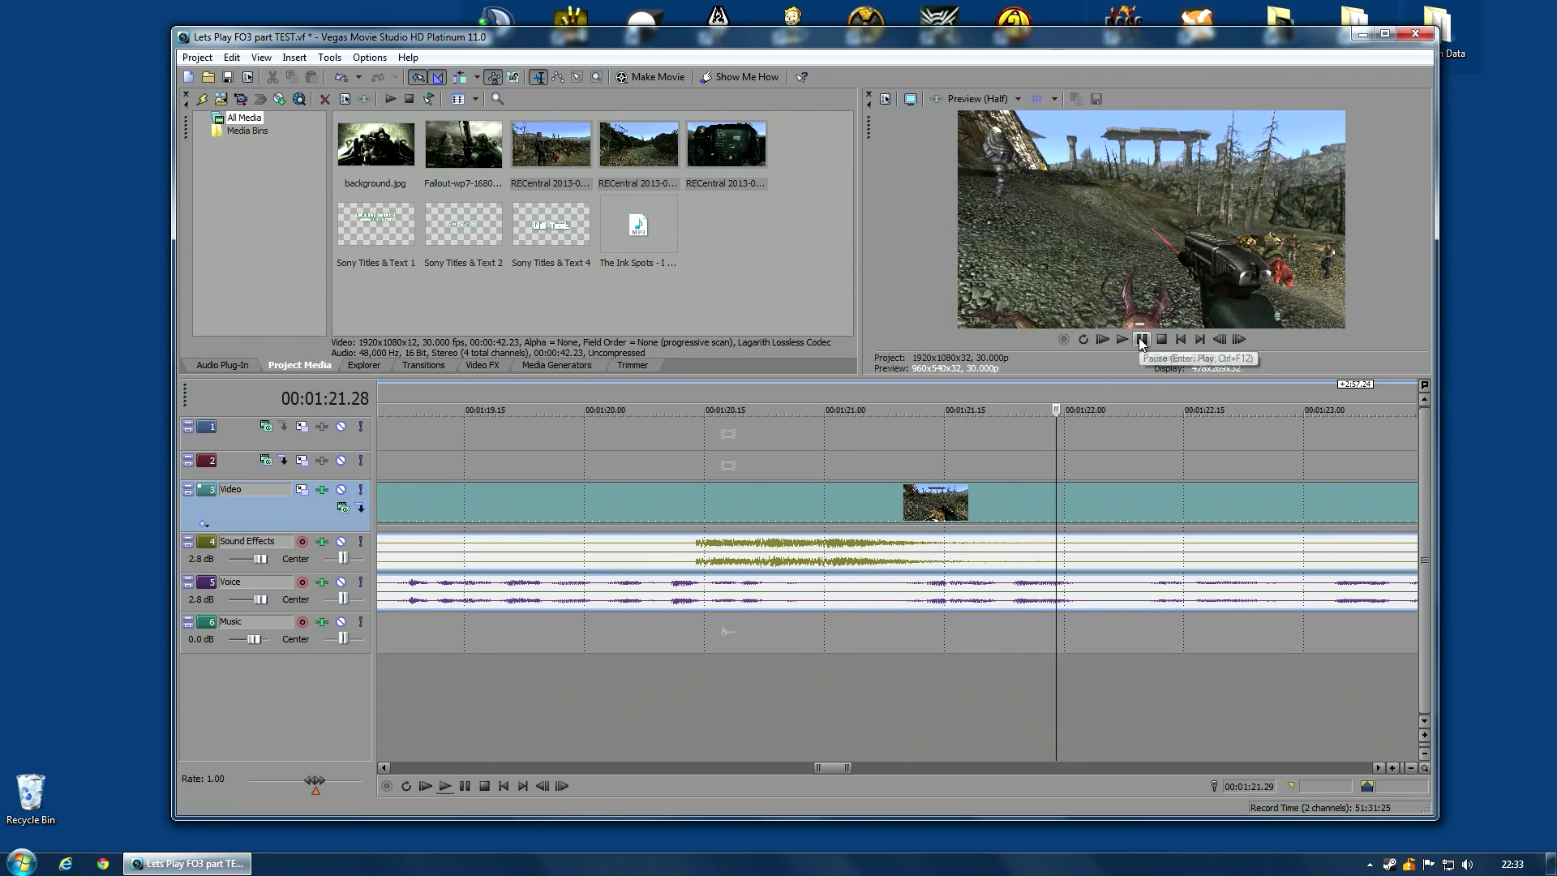
Place the playhead at 00:00:19.10 in the first gameplay clip, just before its first loud Sound Effects burst.
{"action": "scroll", "coordinate": [702, 517], "scroll_direction": "down", "scroll_amount": 8}
{"action": "scroll", "coordinate": [702, 518], "scroll_direction": "down", "scroll_amount": 3}
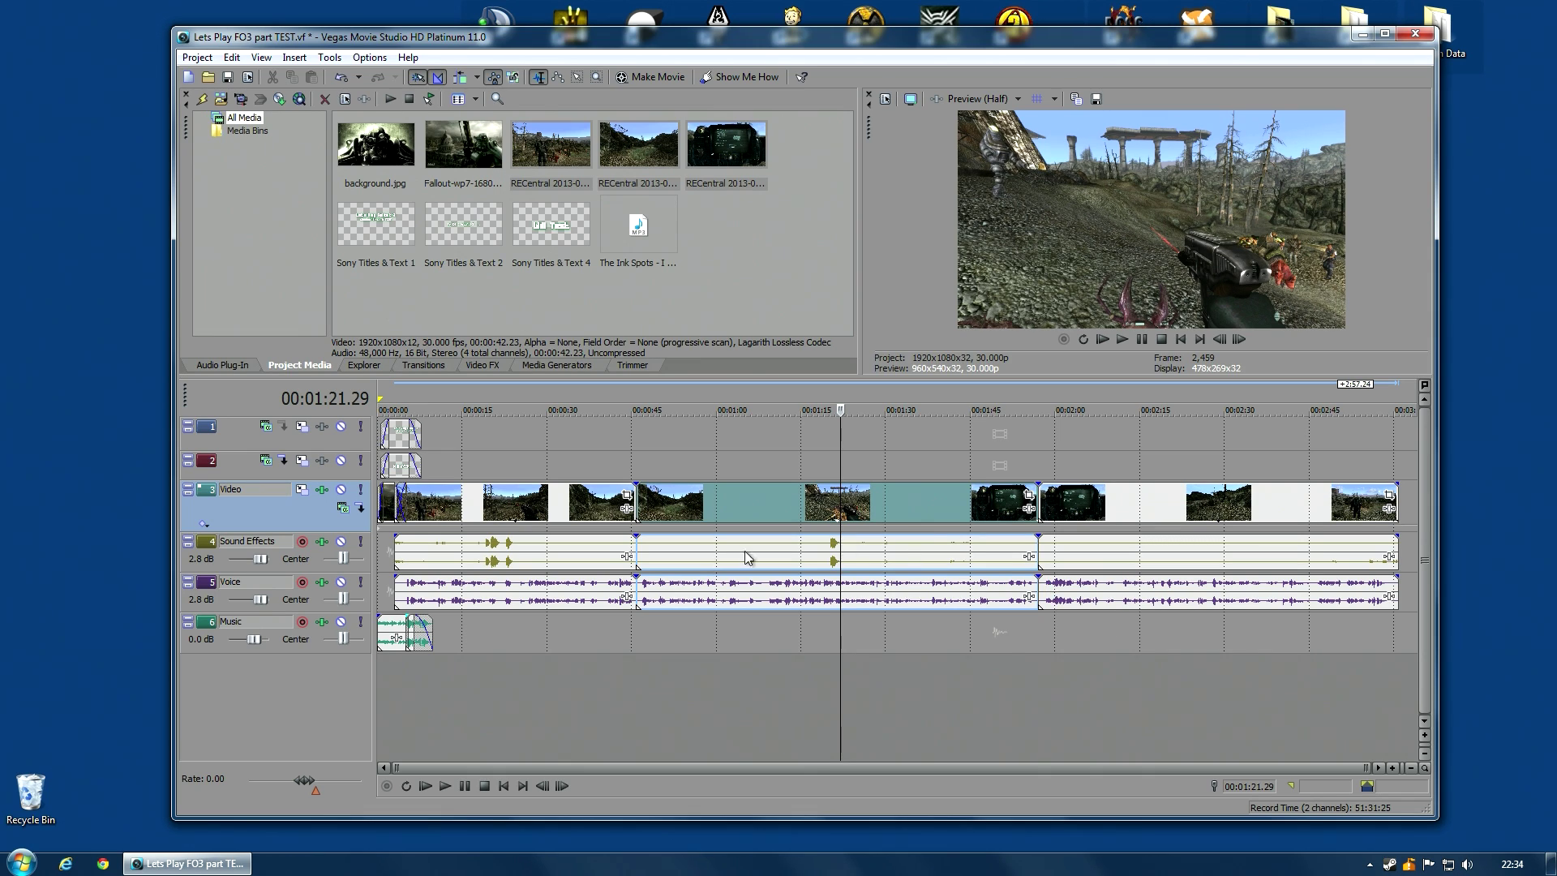
{"action": "left_click", "coordinate": [476, 508]}
{"action": "scroll", "coordinate": [829, 605], "scroll_direction": "up", "scroll_amount": 5}
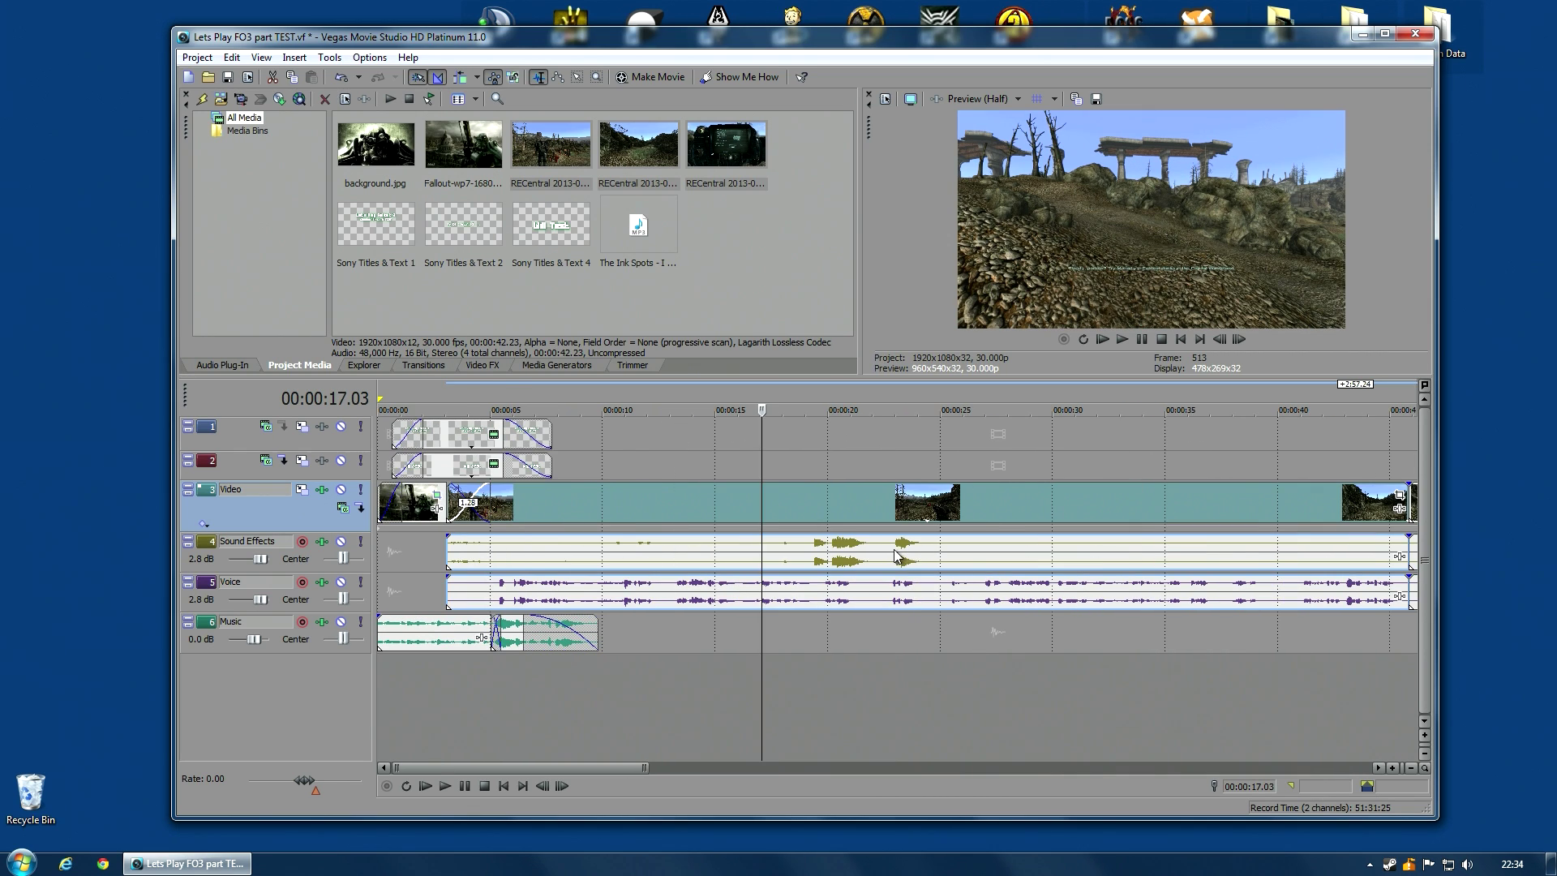
{"action": "left_click", "coordinate": [811, 489]}
{"action": "scroll", "coordinate": [980, 518], "scroll_direction": "up", "scroll_amount": 8}
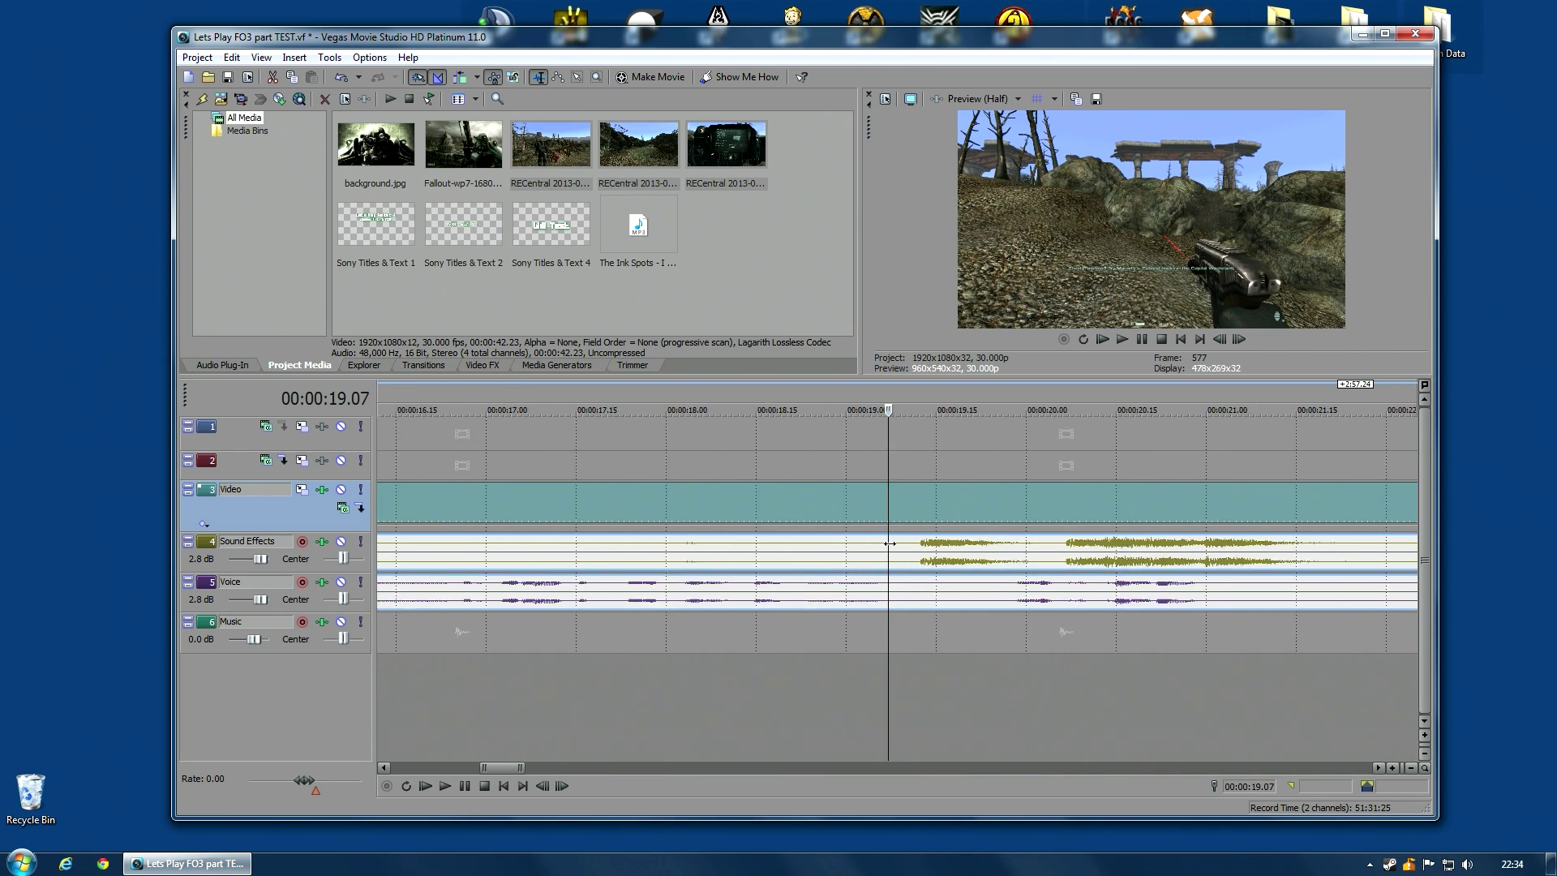
{"action": "left_click", "coordinate": [912, 493]}
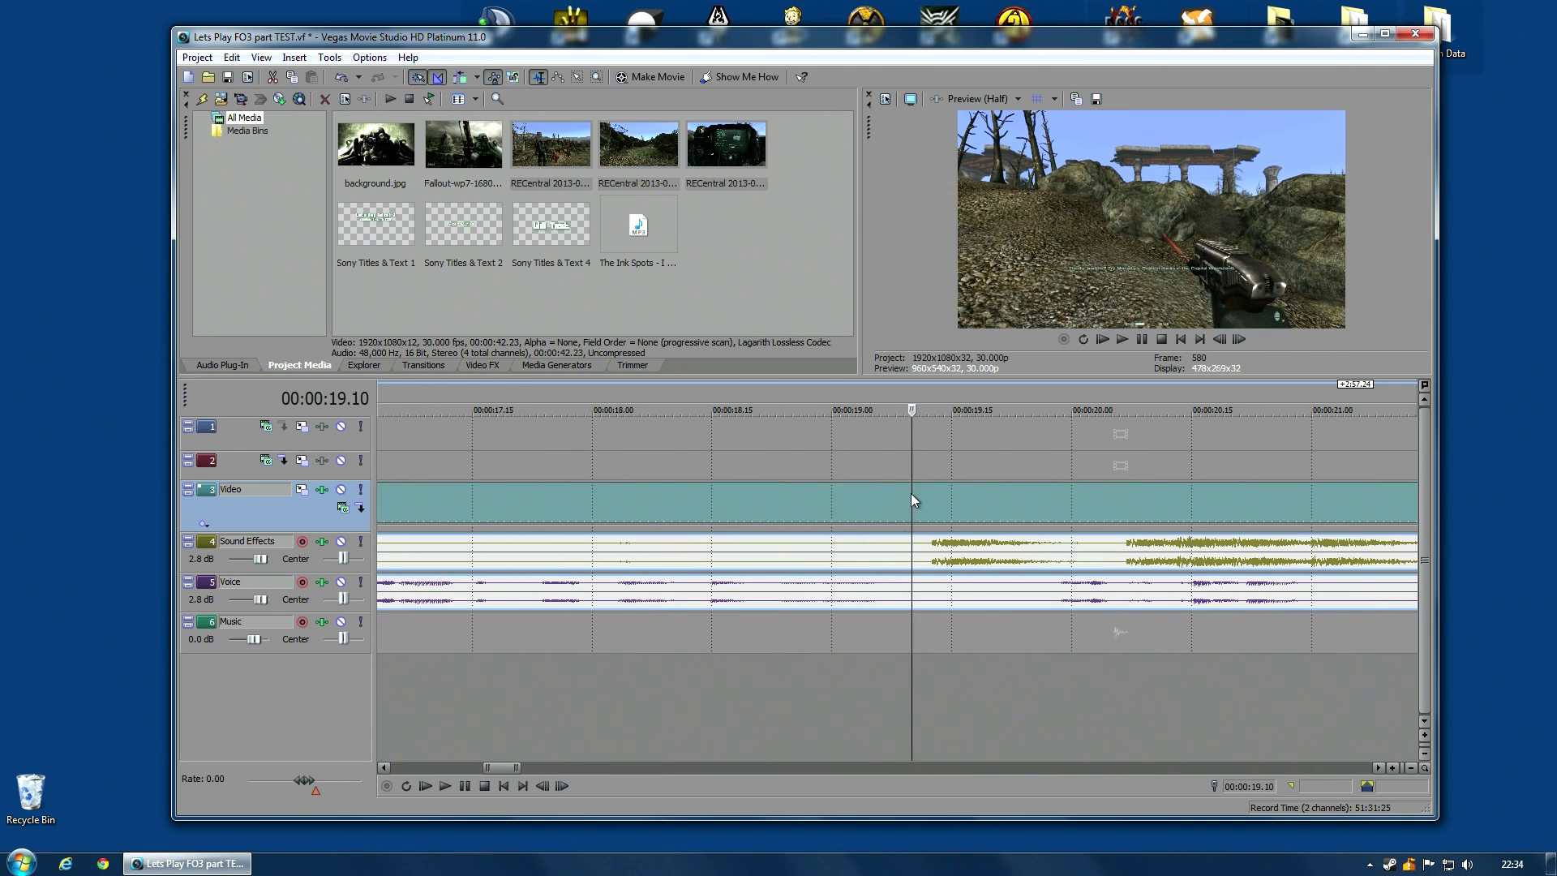
Remove the first gameplay clip's Sound Effects event from its group with the video and voice events.
{"action": "right_click", "coordinate": [937, 550]}
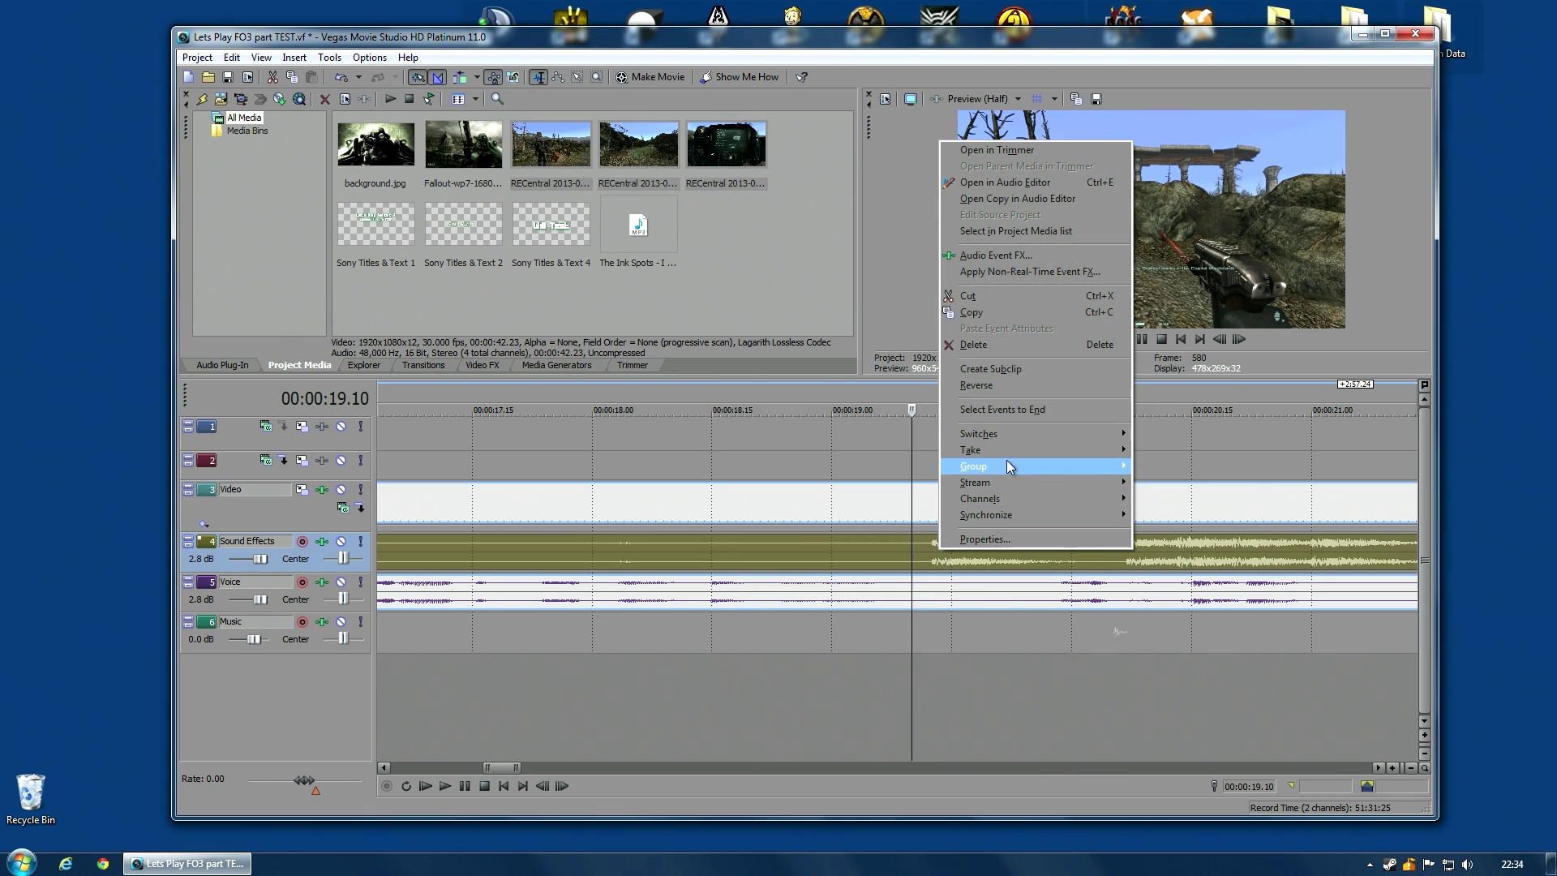
{"action": "mouse_move", "coordinate": [1060, 464]}
{"action": "left_click", "coordinate": [1184, 490]}
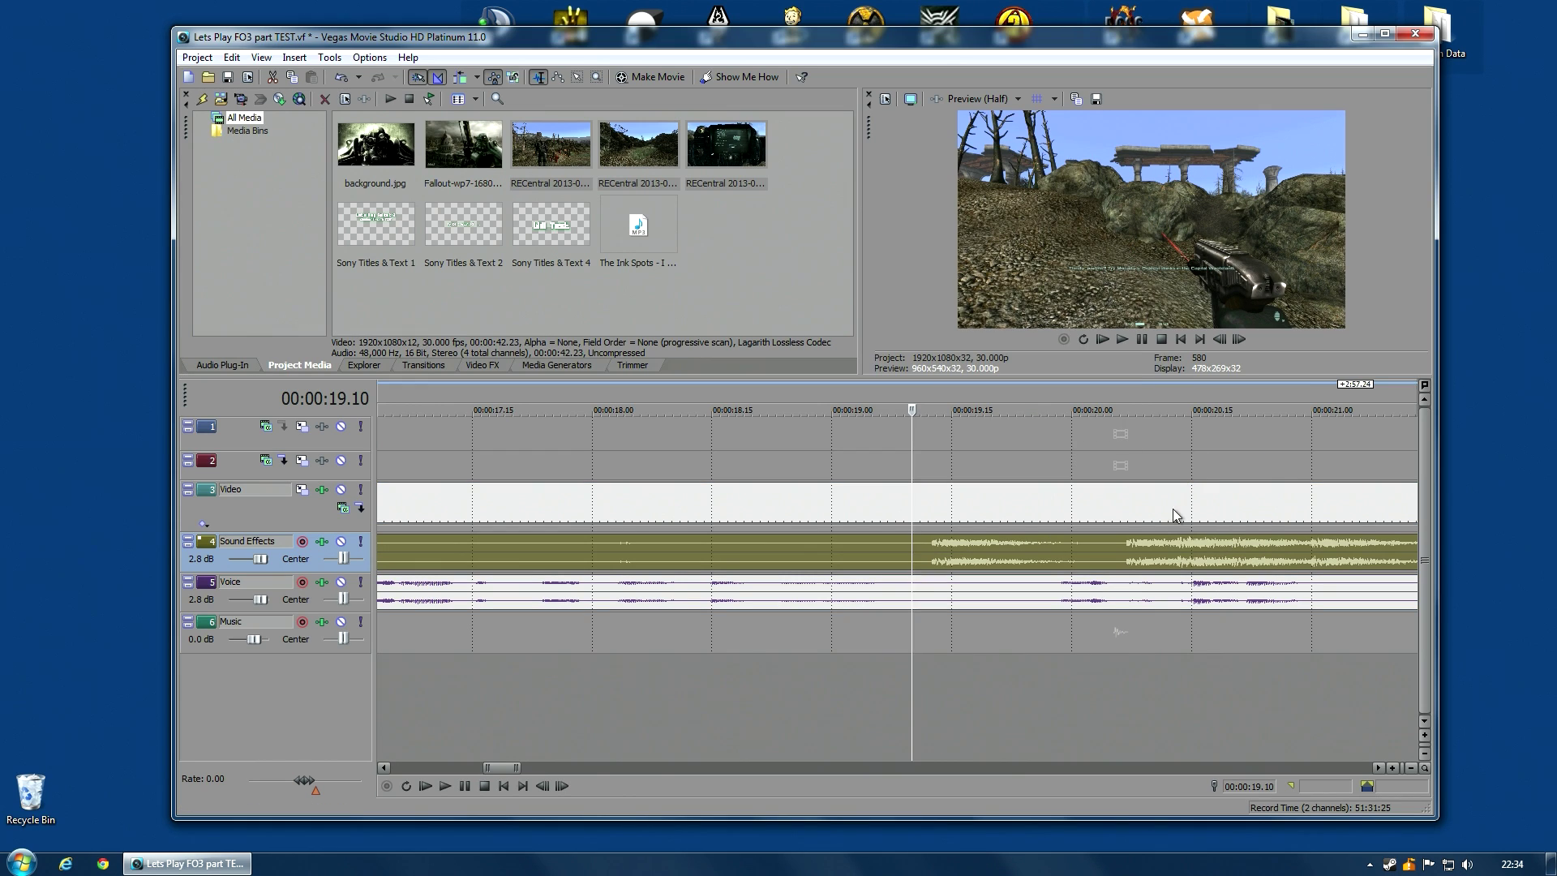
Step frame by frame around the gunshot and leave the playhead at 00:00:19.11, just before the Sound Effects burst.
{"action": "left_click", "coordinate": [1239, 341]}
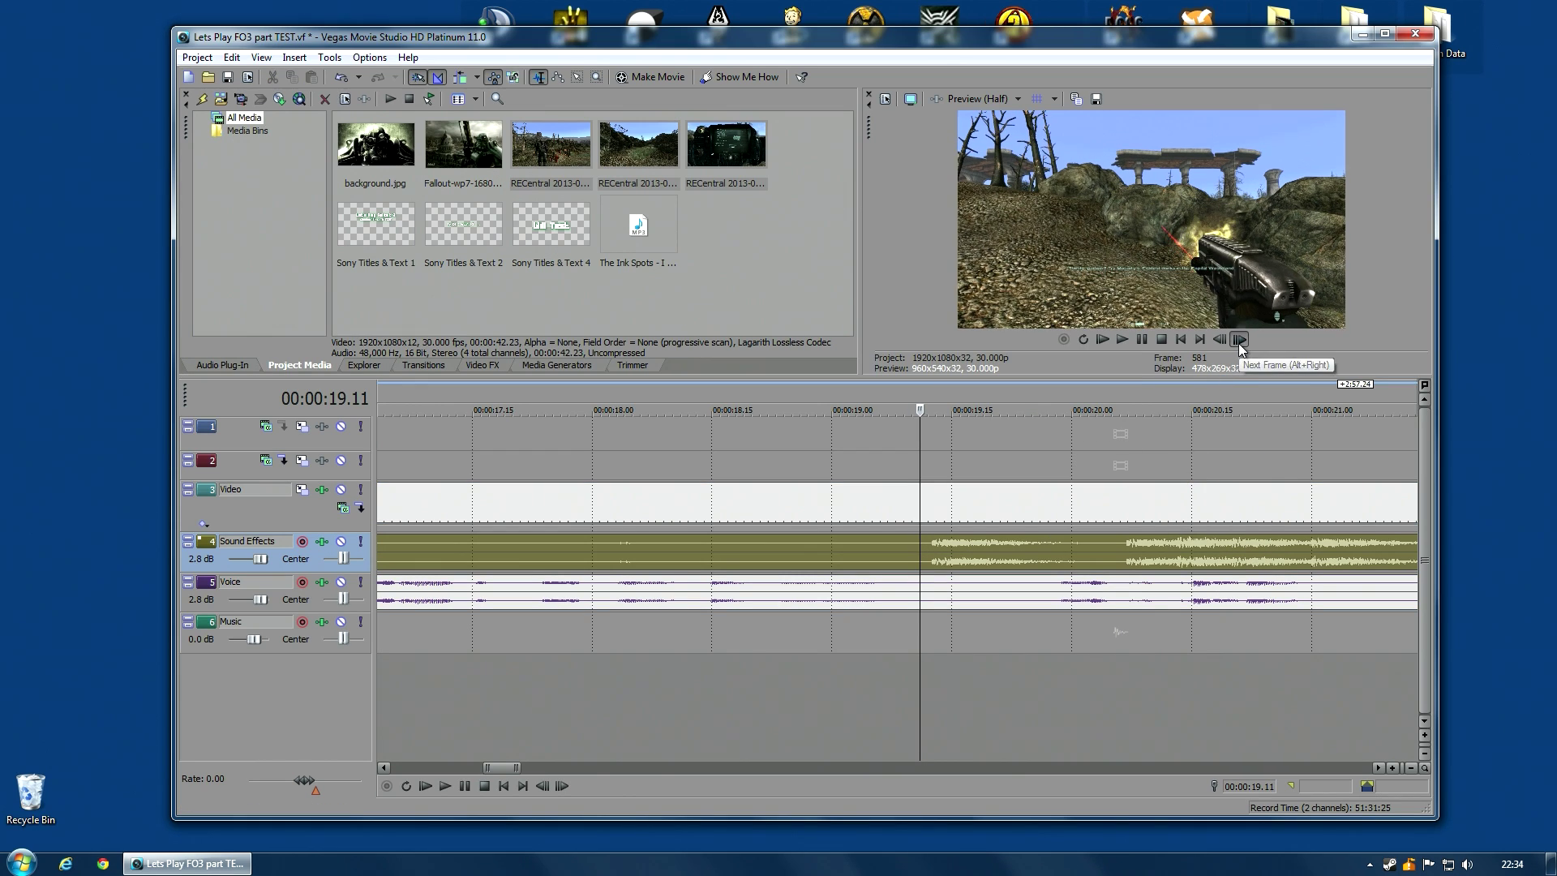
{"action": "key", "text": "alt+Left"}
{"action": "key", "text": "alt+Left"}
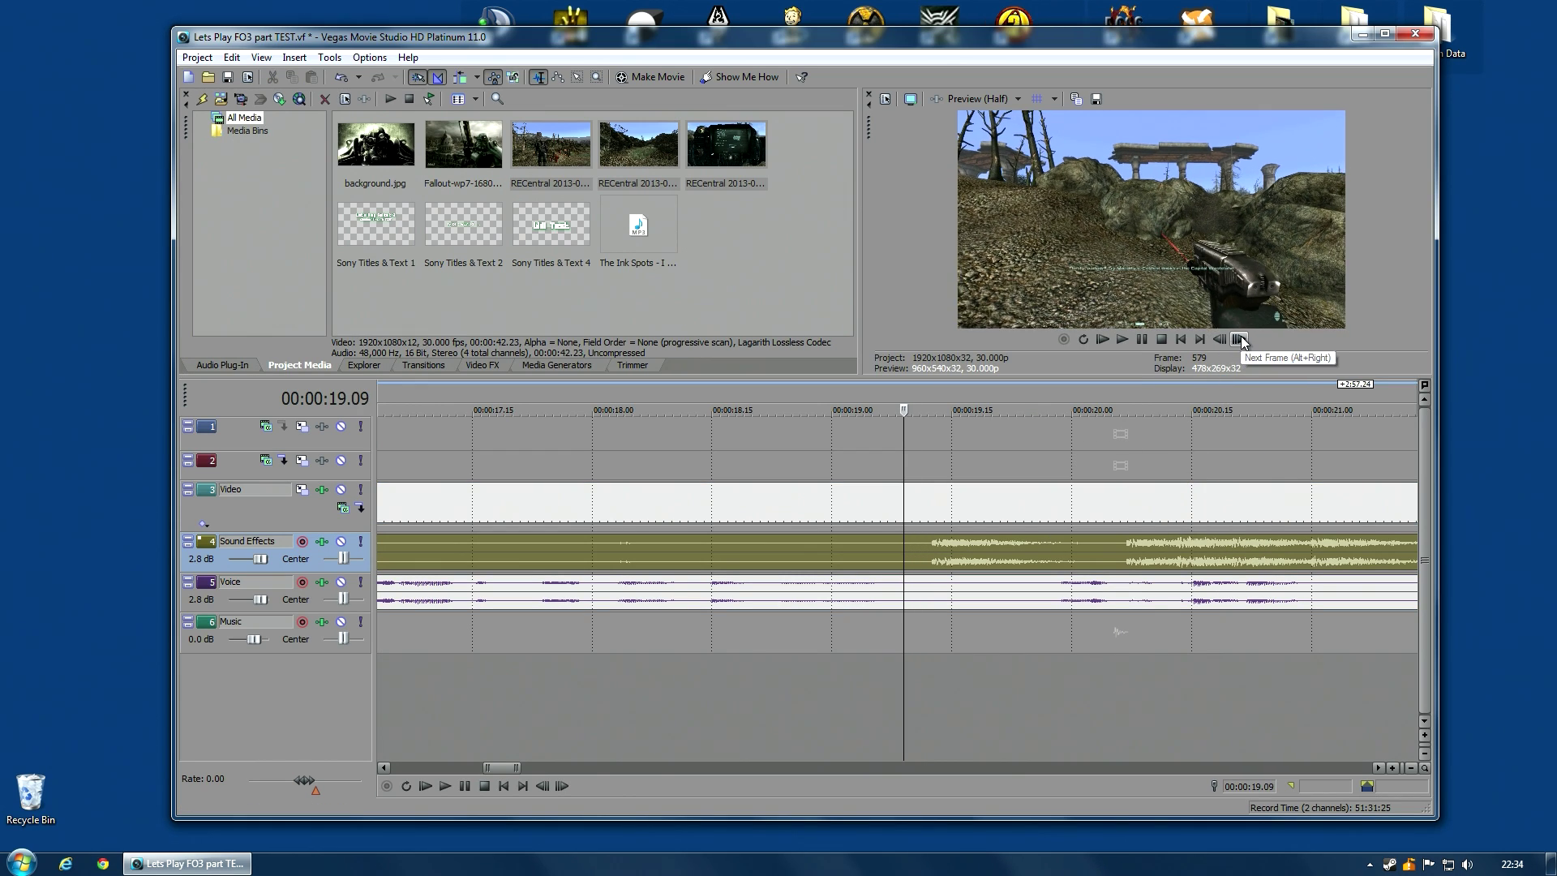
{"action": "left_click", "coordinate": [1241, 341]}
{"action": "left_click", "coordinate": [1239, 341]}
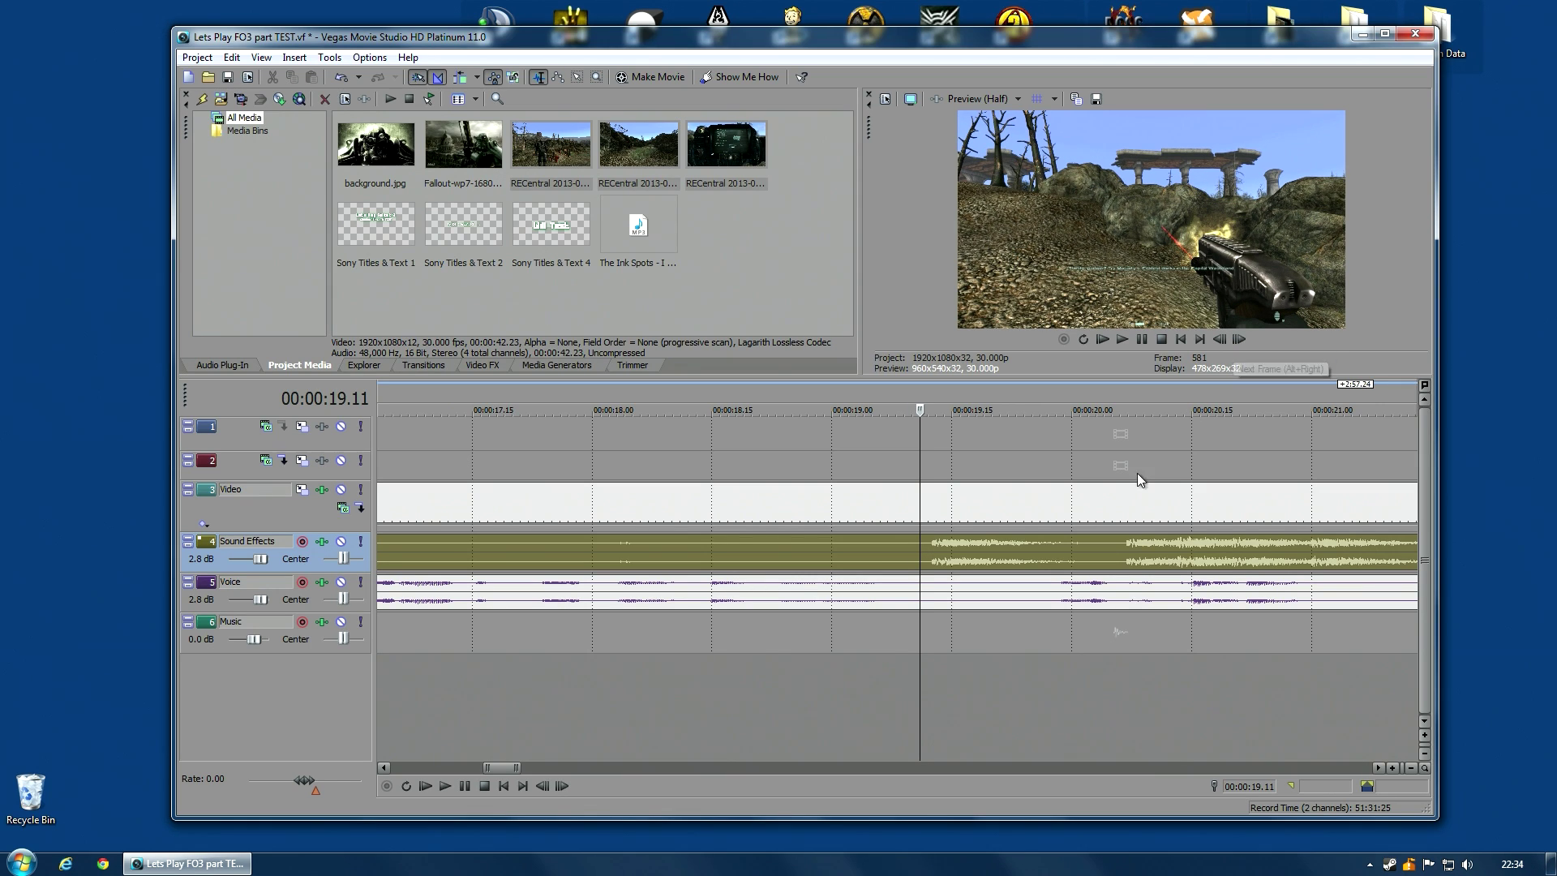
Move the first gameplay clip's Sound Effects audio earlier so the first gunshot's waveform starts at 00:00:19.11.
{"action": "scroll", "coordinate": [1080, 528], "scroll_direction": "up", "scroll_amount": 5}
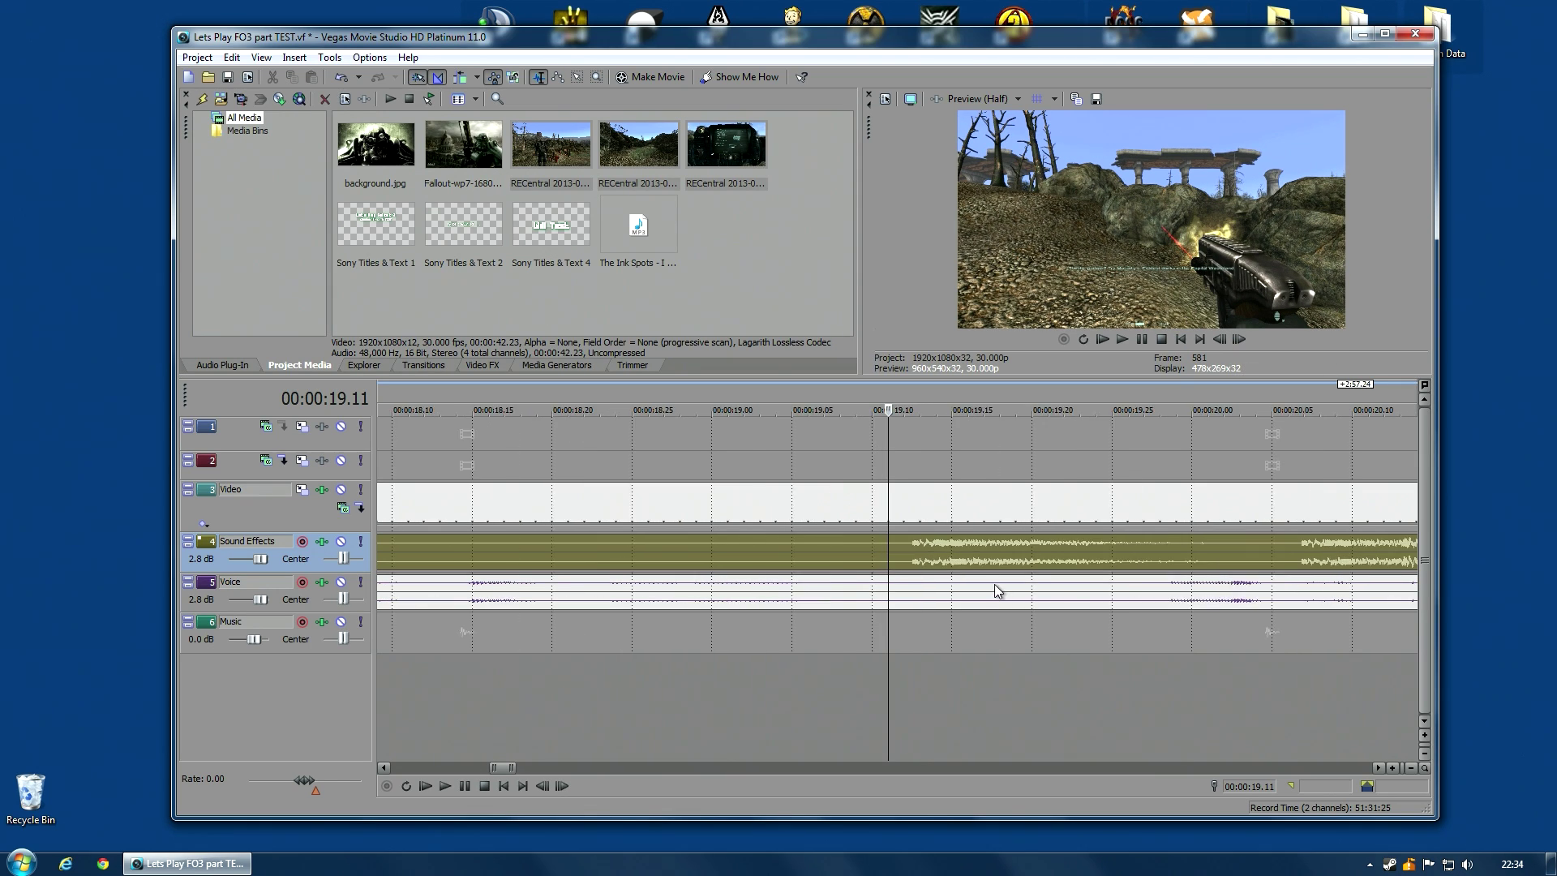
{"action": "scroll", "coordinate": [952, 547], "scroll_direction": "down", "scroll_amount": 1}
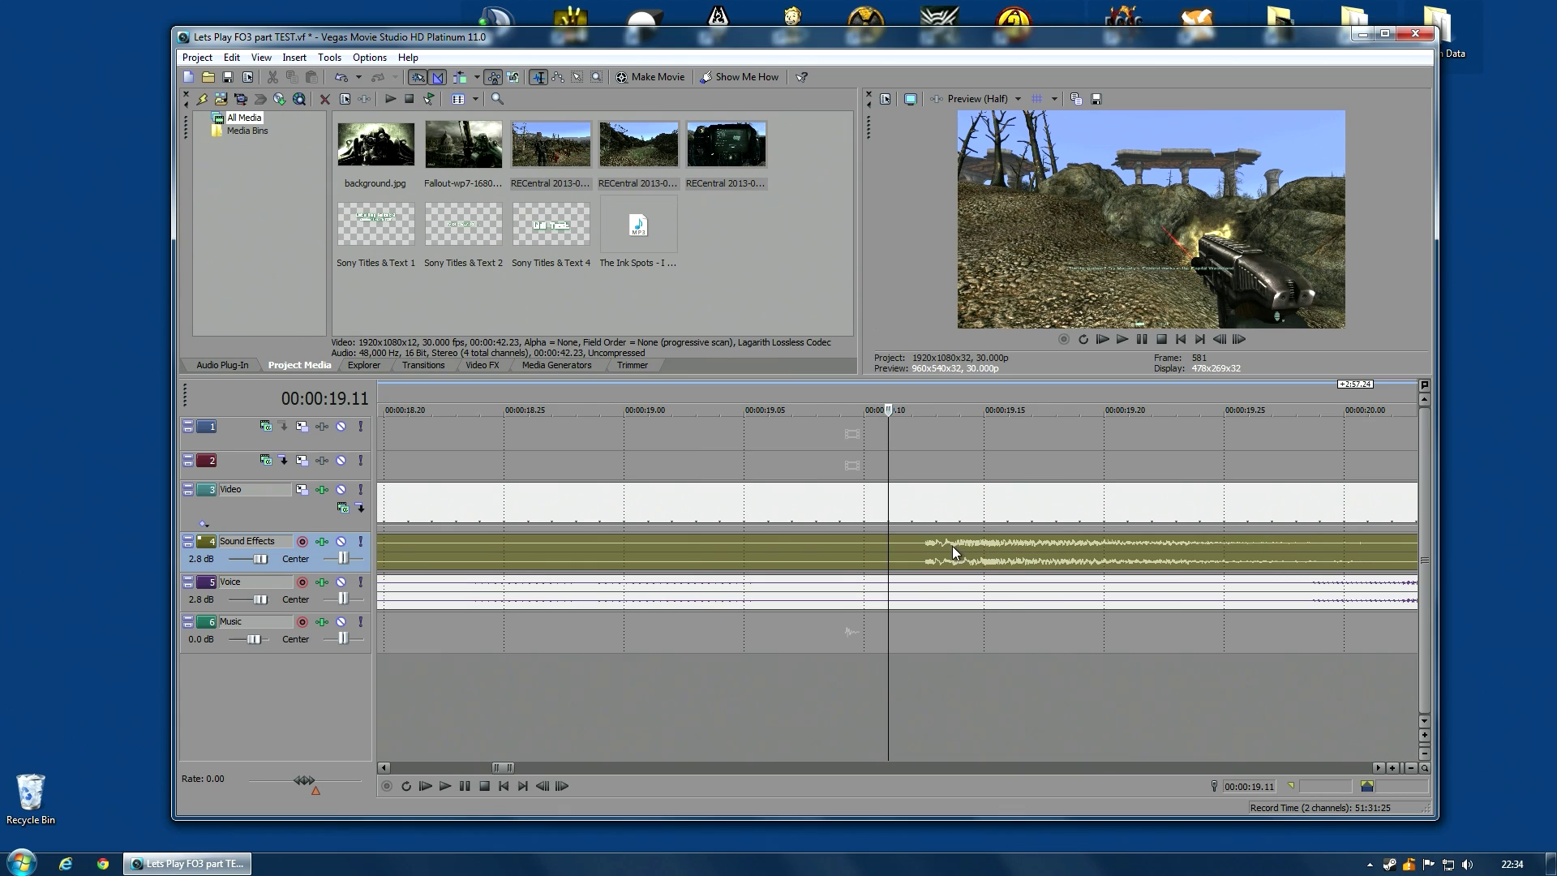
{"action": "left_click_drag", "start_coordinate": [1023, 558], "coordinate": [1002, 559]}
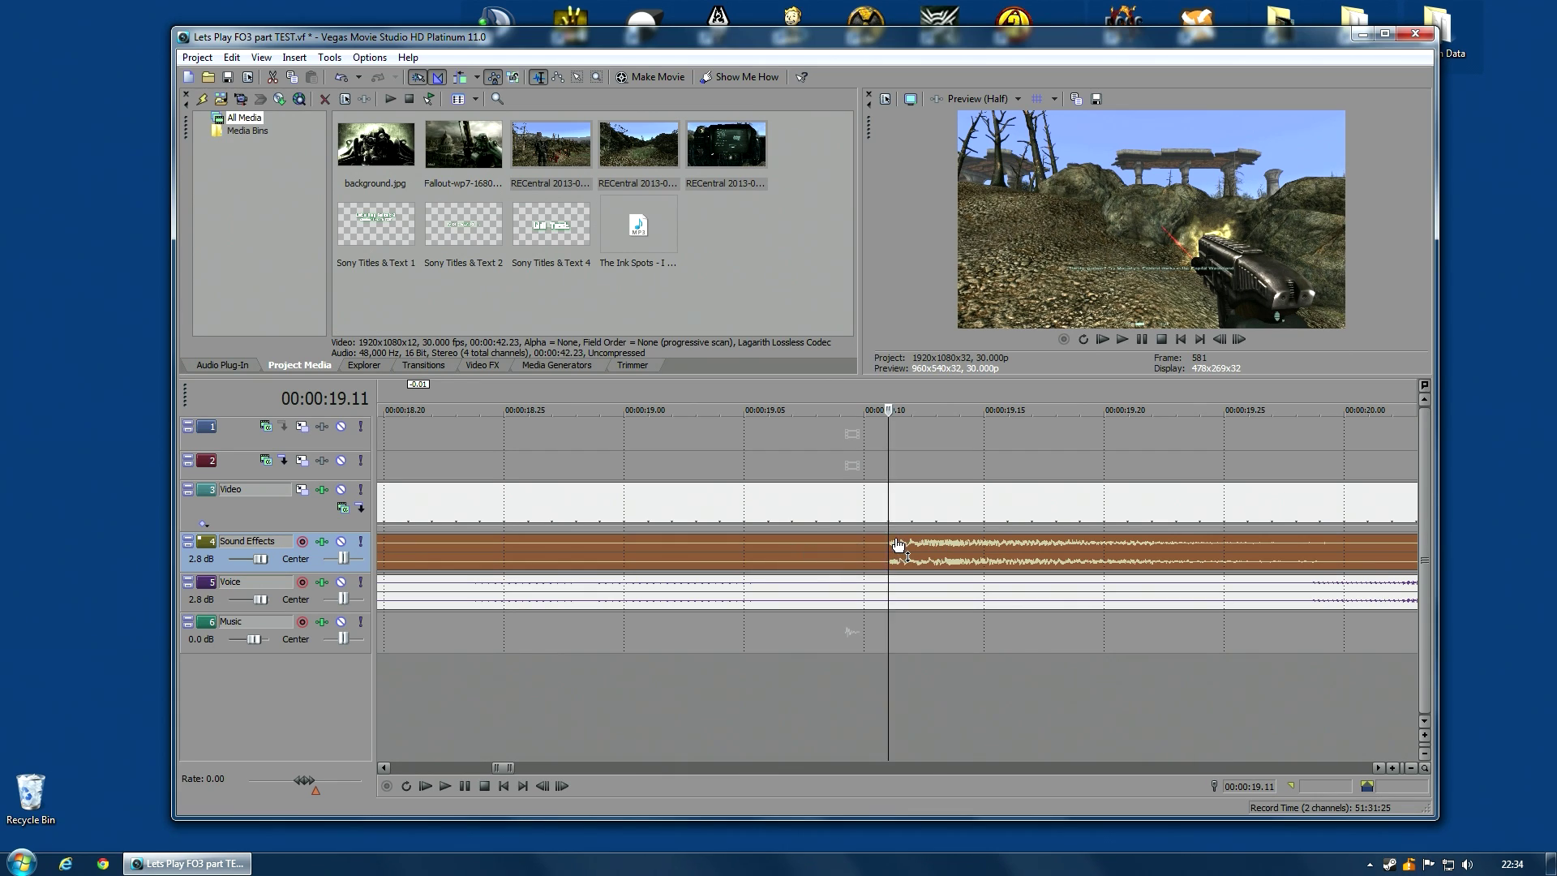
{"action": "mouse_move", "coordinate": [898, 545]}
{"action": "scroll", "coordinate": [909, 553], "scroll_direction": "down", "scroll_amount": 3}
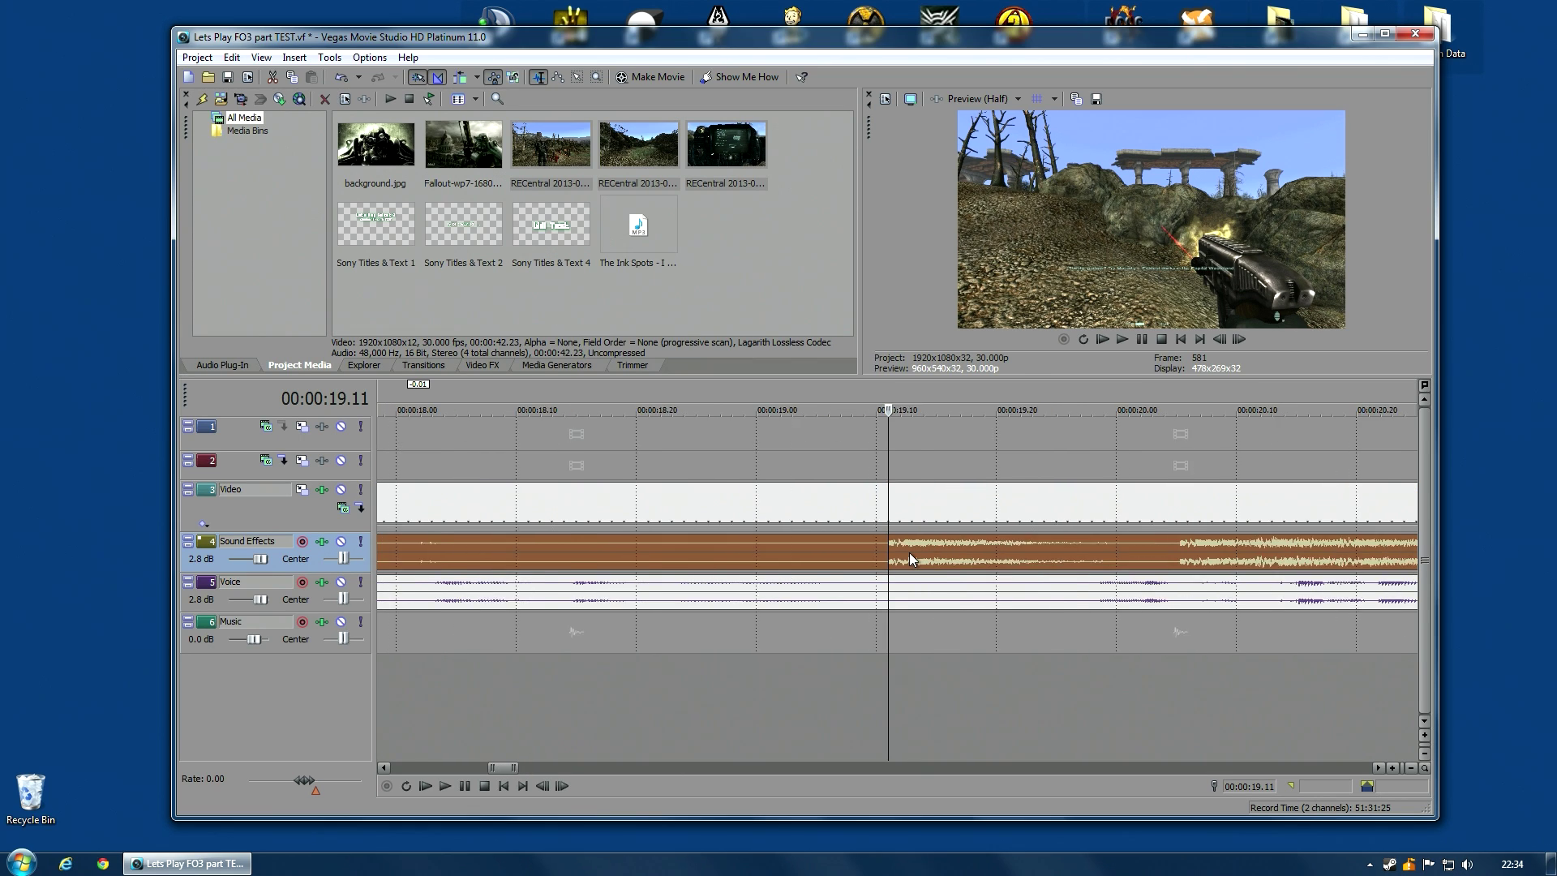
{"action": "scroll", "coordinate": [902, 550], "scroll_direction": "up", "scroll_amount": 3}
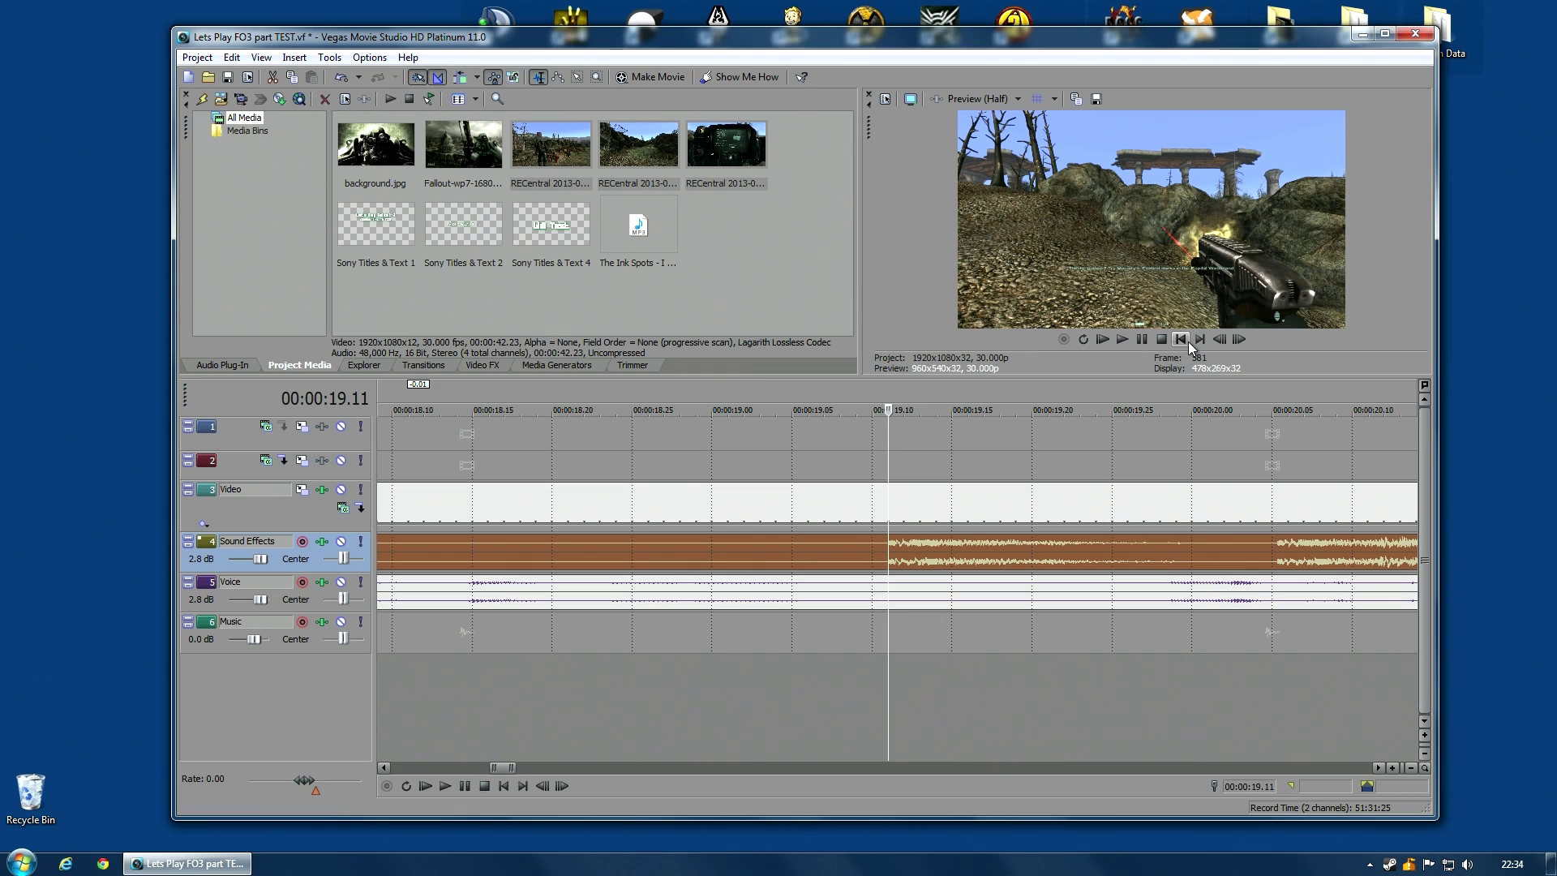
Compare the frames at 00:00:19.10 and 00:00:19.11 and nudge the Sound Effects audio so the gunshot starts between them.
{"action": "left_click", "coordinate": [1218, 340]}
{"action": "left_click", "coordinate": [1238, 339]}
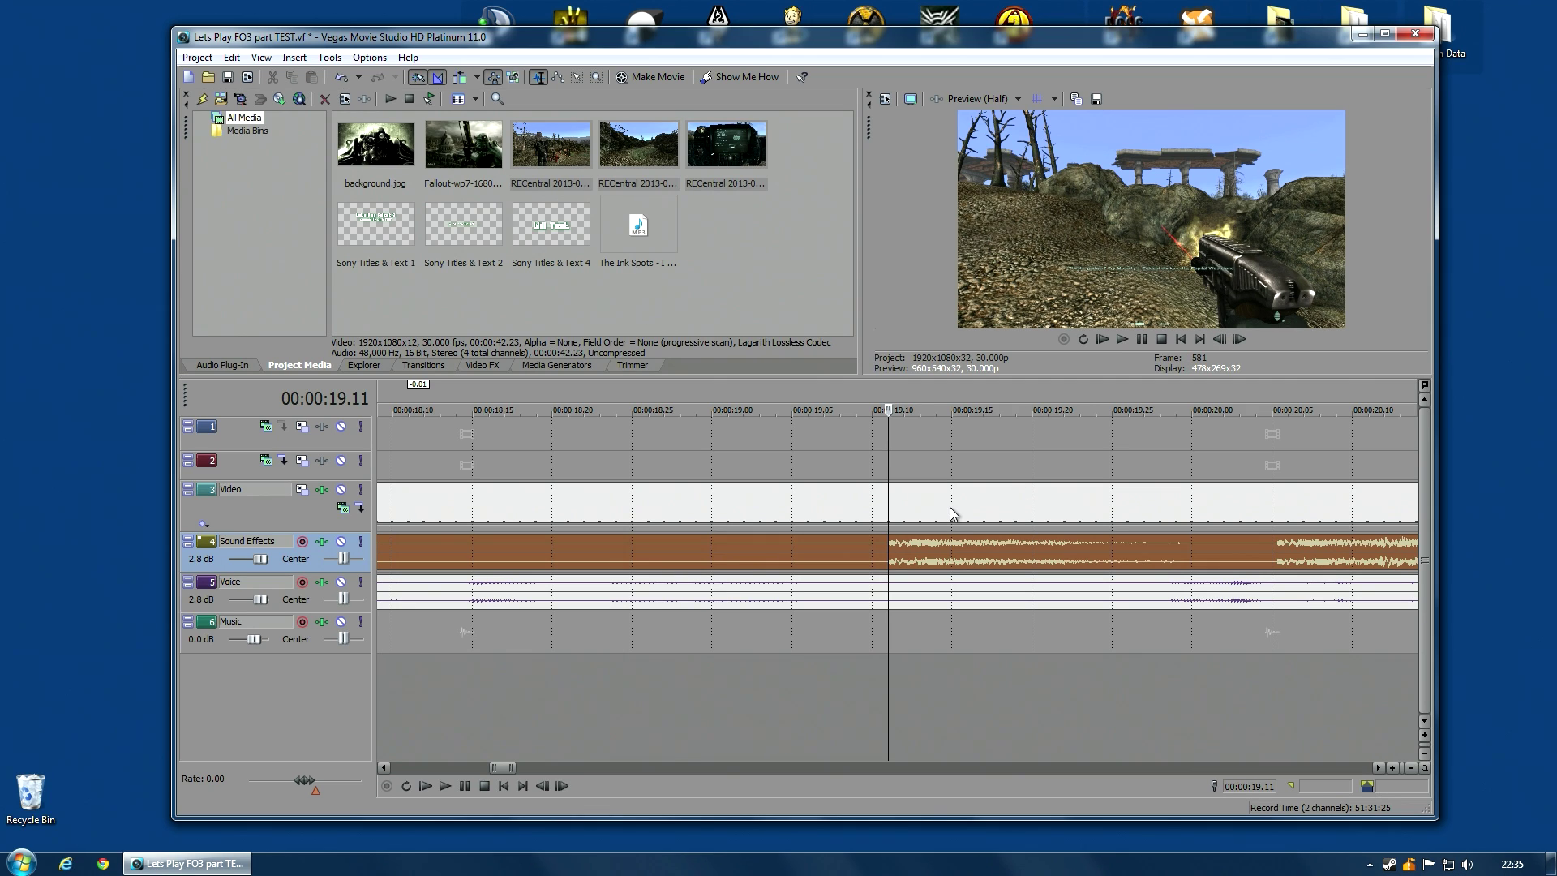
{"action": "scroll", "coordinate": [936, 526], "scroll_direction": "up", "scroll_amount": 4}
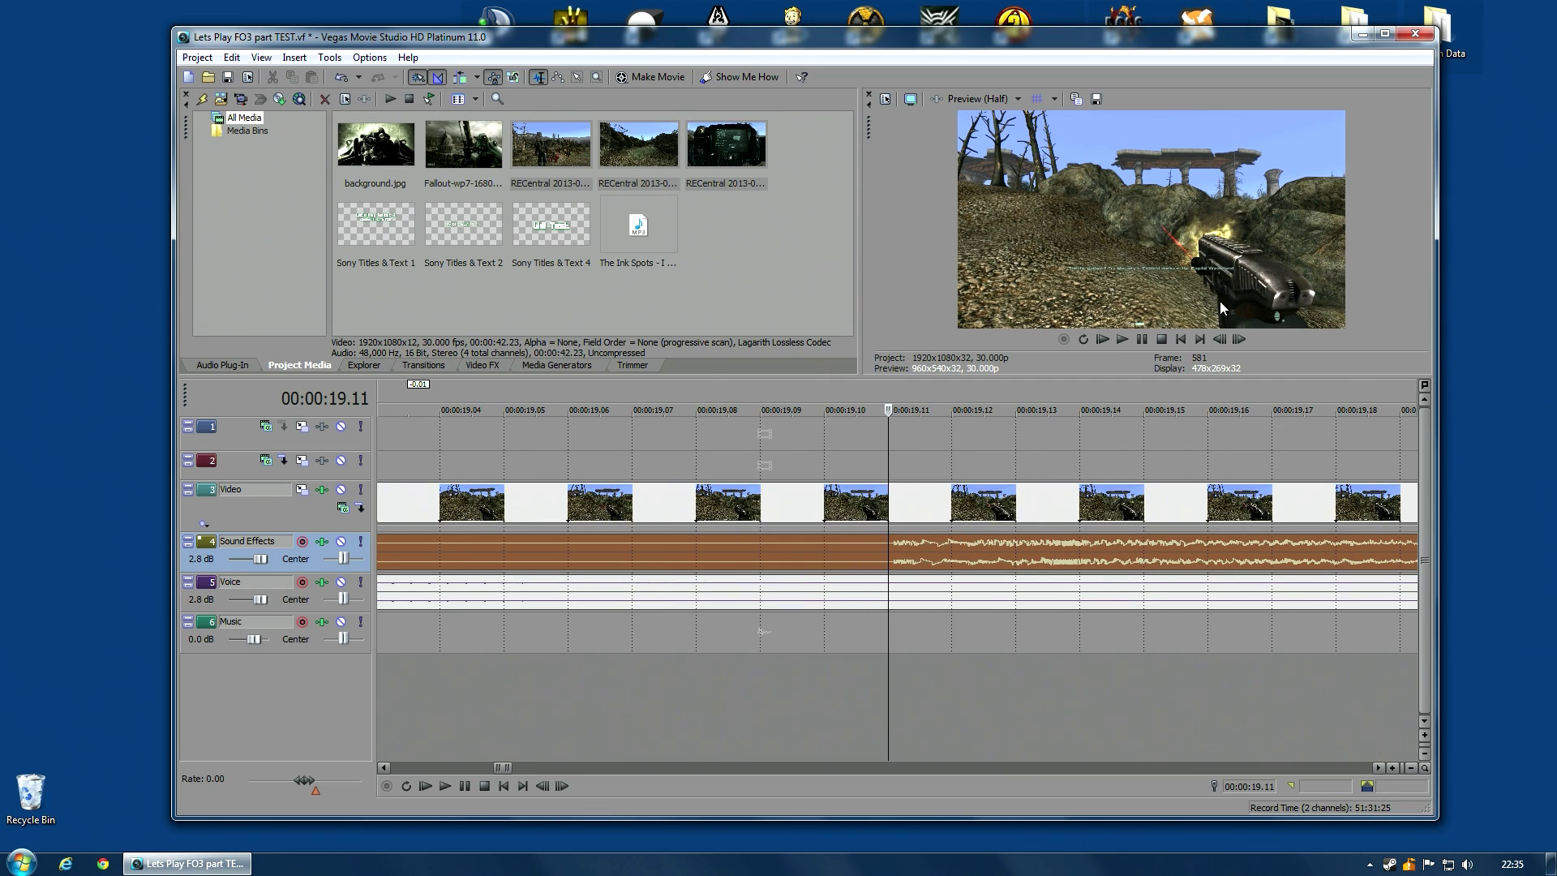
{"action": "left_click", "coordinate": [1219, 339]}
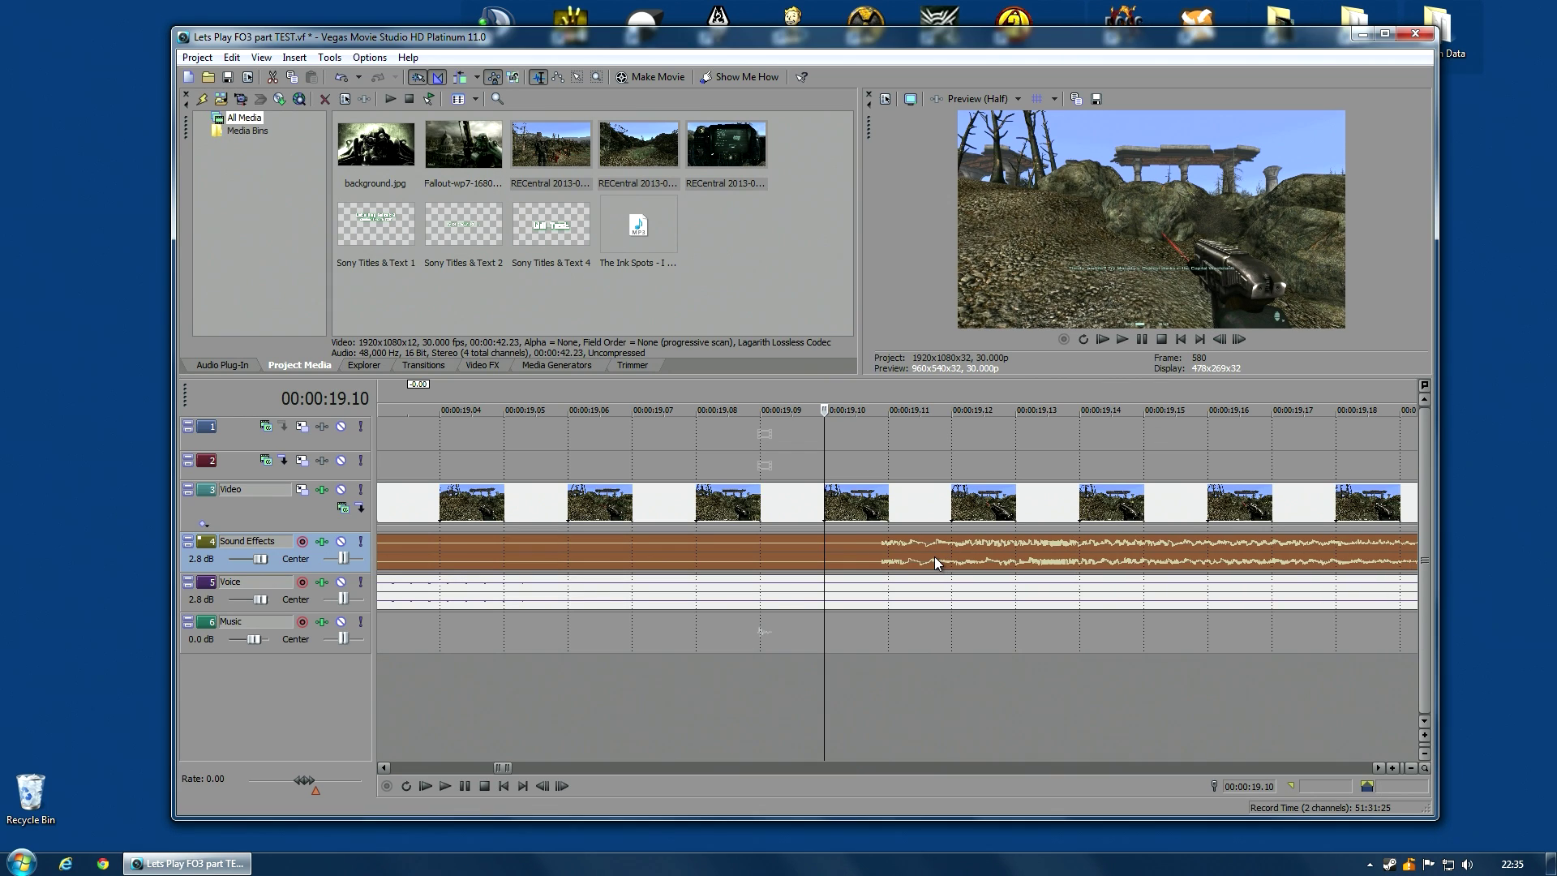
{"action": "left_click", "coordinate": [1238, 340]}
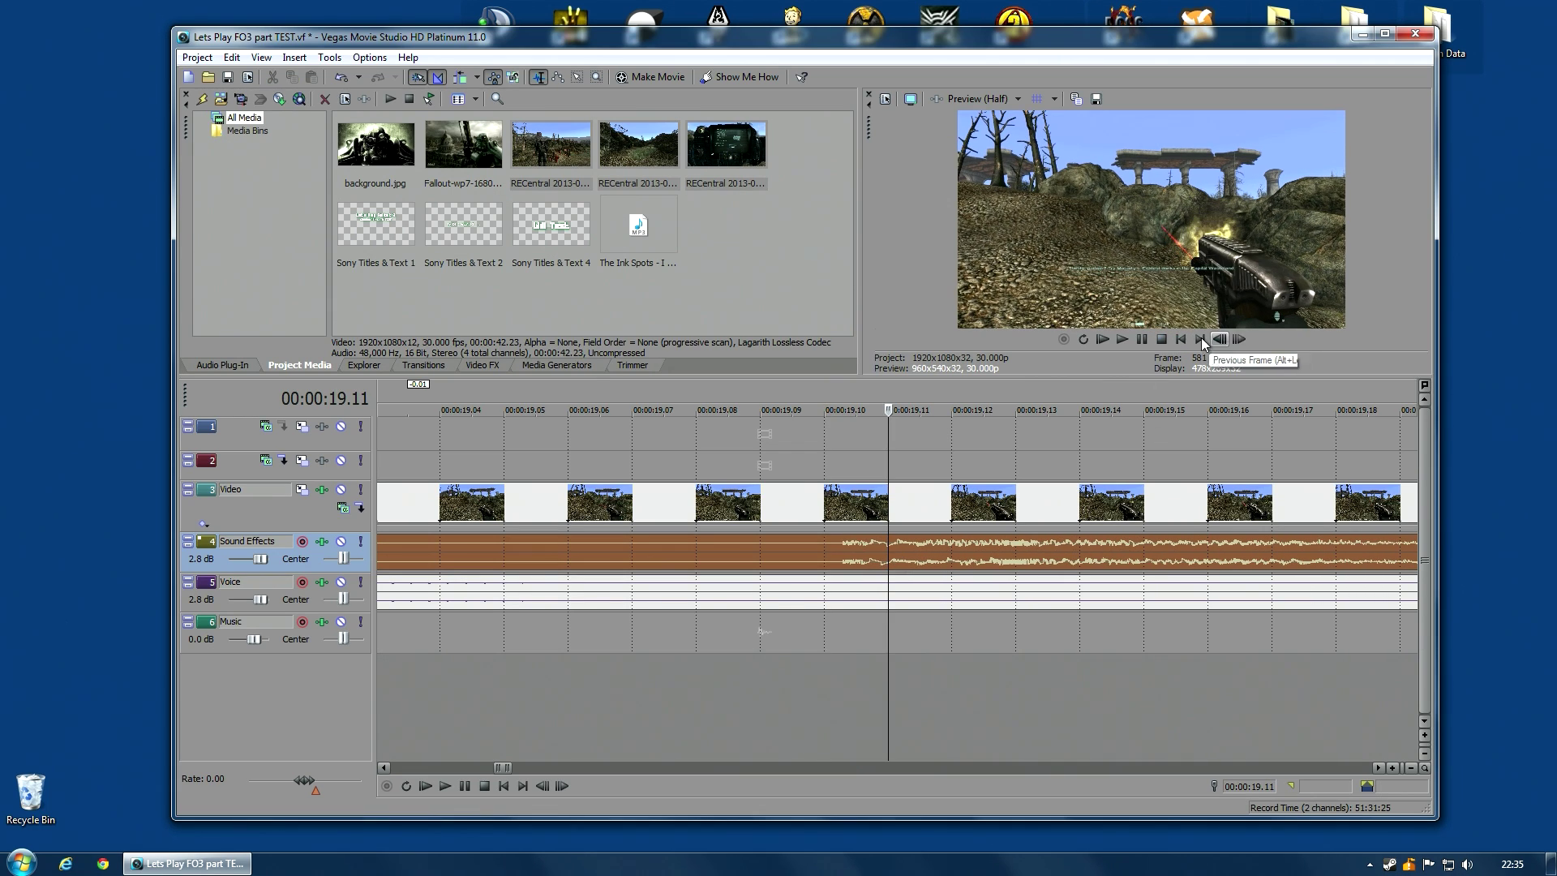
{"action": "left_click", "coordinate": [1219, 339]}
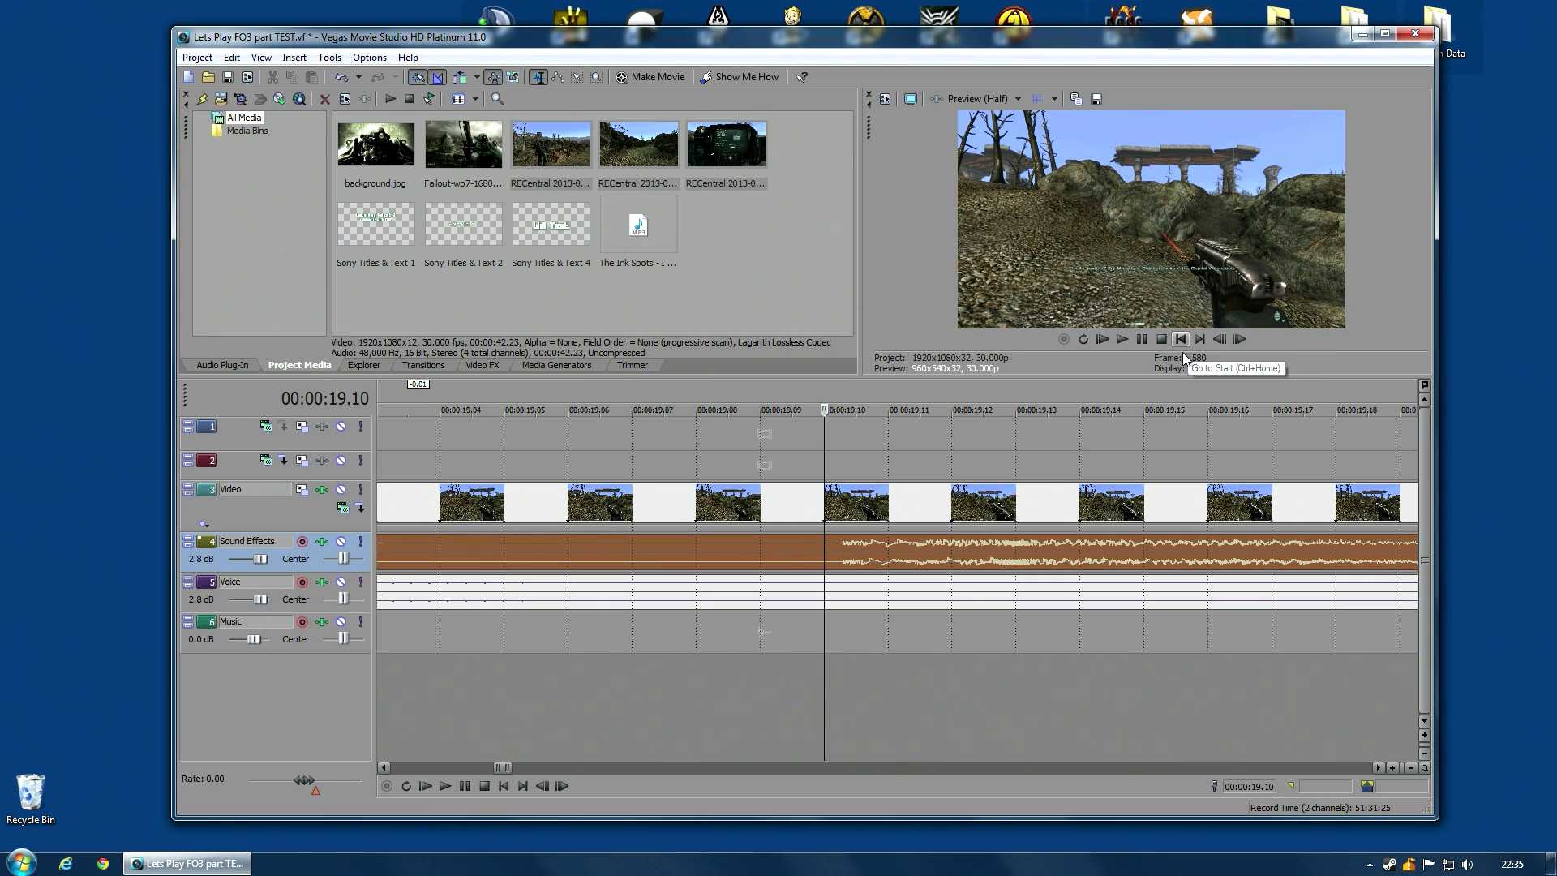
Play the clip from 00:00:18.19 through the gunshots to check the sound effects sync.
{"action": "scroll", "coordinate": [1044, 496], "scroll_direction": "down", "scroll_amount": 5}
{"action": "scroll", "coordinate": [1042, 493], "scroll_direction": "down", "scroll_amount": 3}
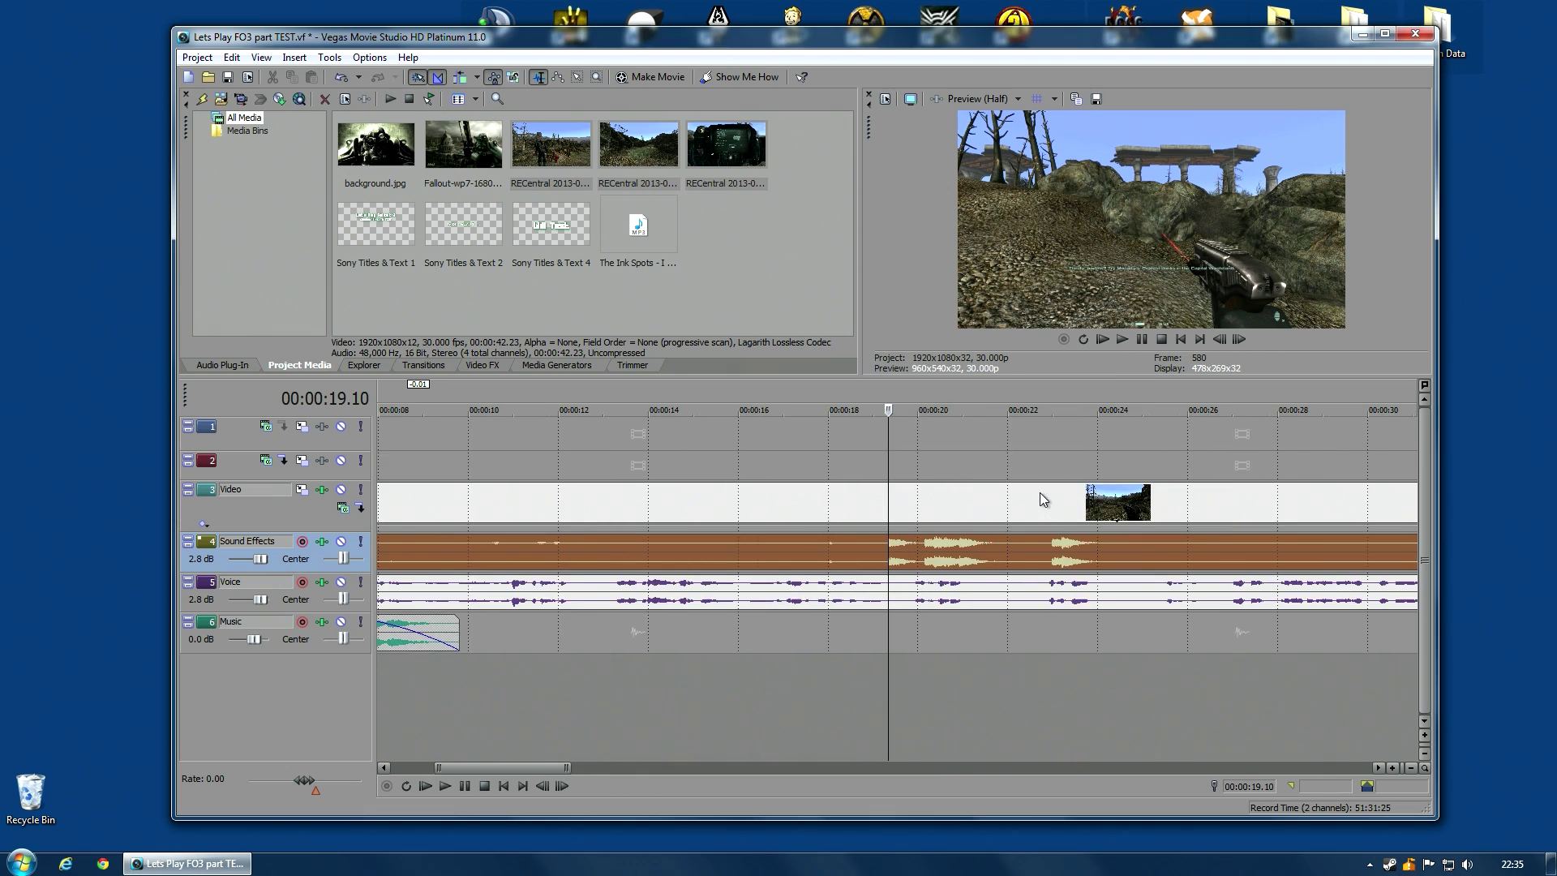
{"action": "left_click", "coordinate": [866, 464]}
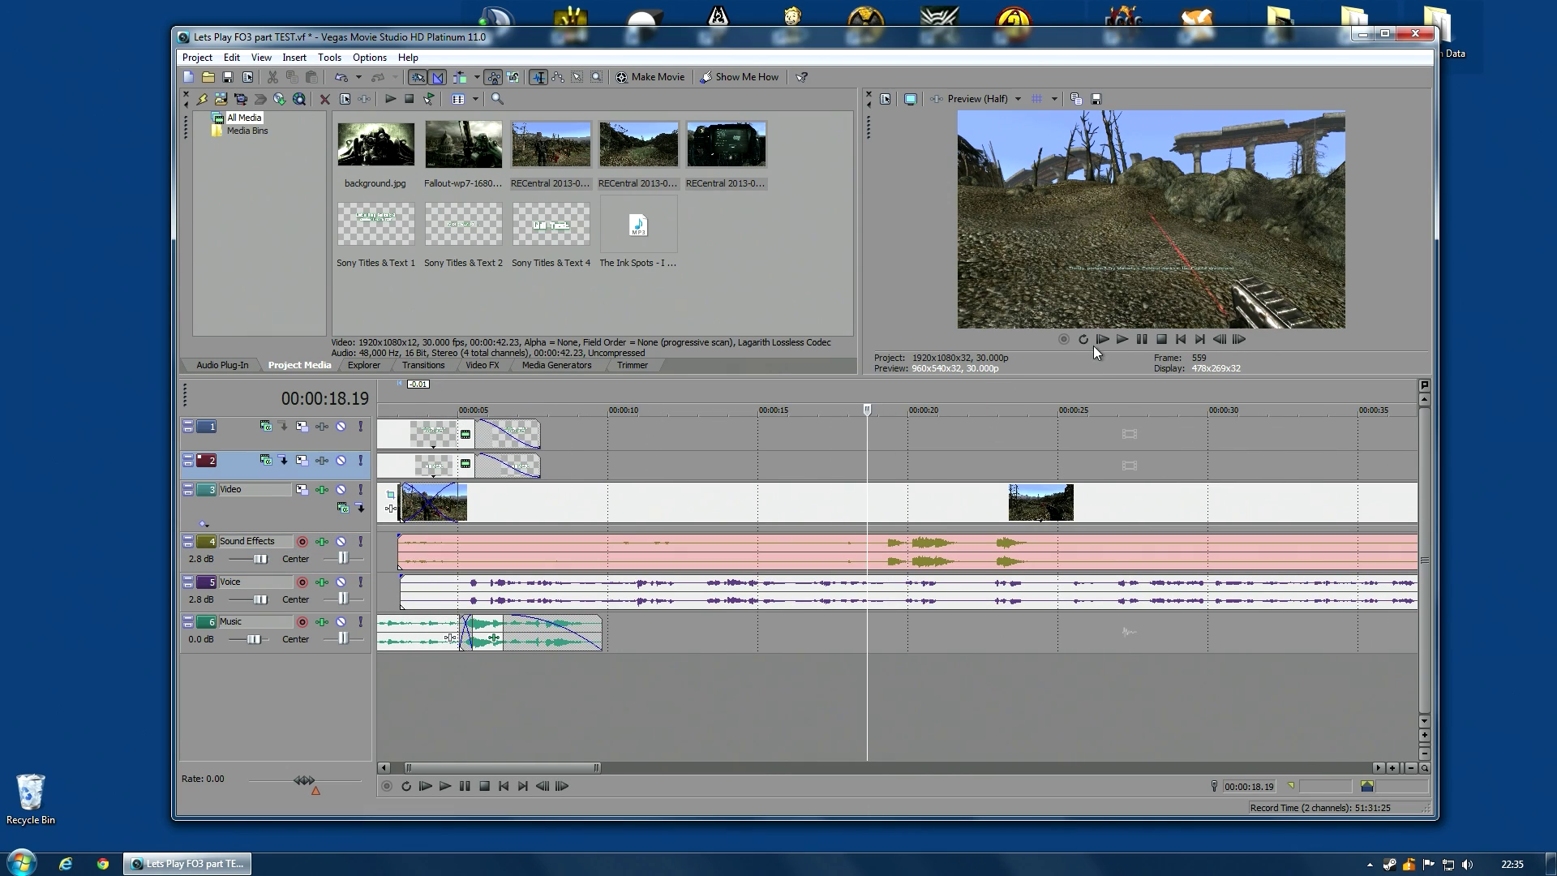
{"action": "left_click", "coordinate": [1127, 342]}
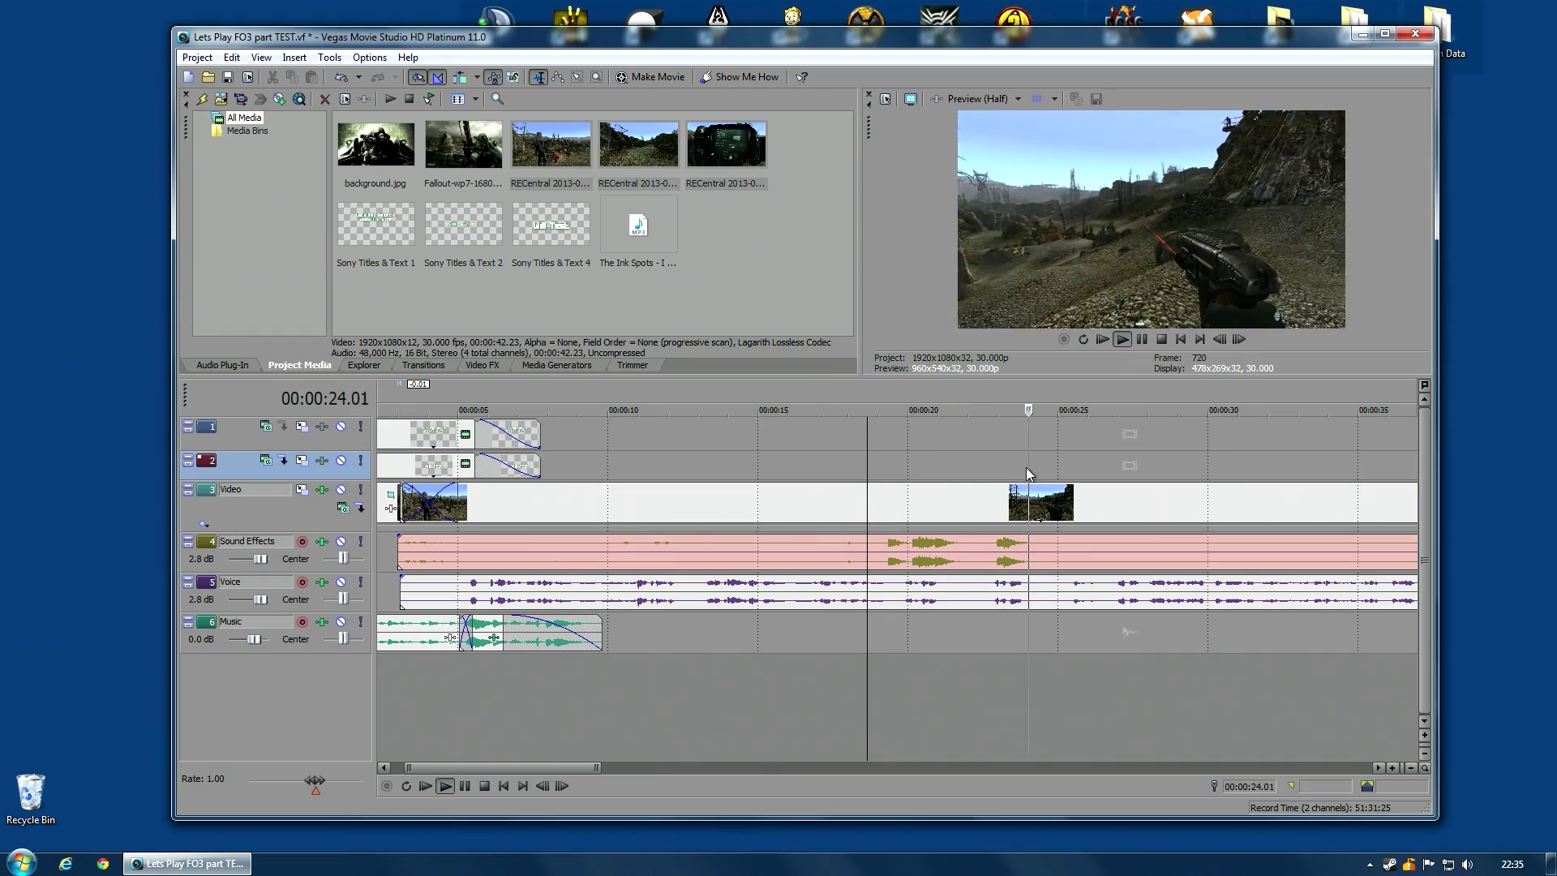
Stop playback and check the last gunshot's waveform against the muzzle flash frame around 00:00:23.00.
{"action": "left_click", "coordinate": [991, 455]}
{"action": "left_click", "coordinate": [1142, 339]}
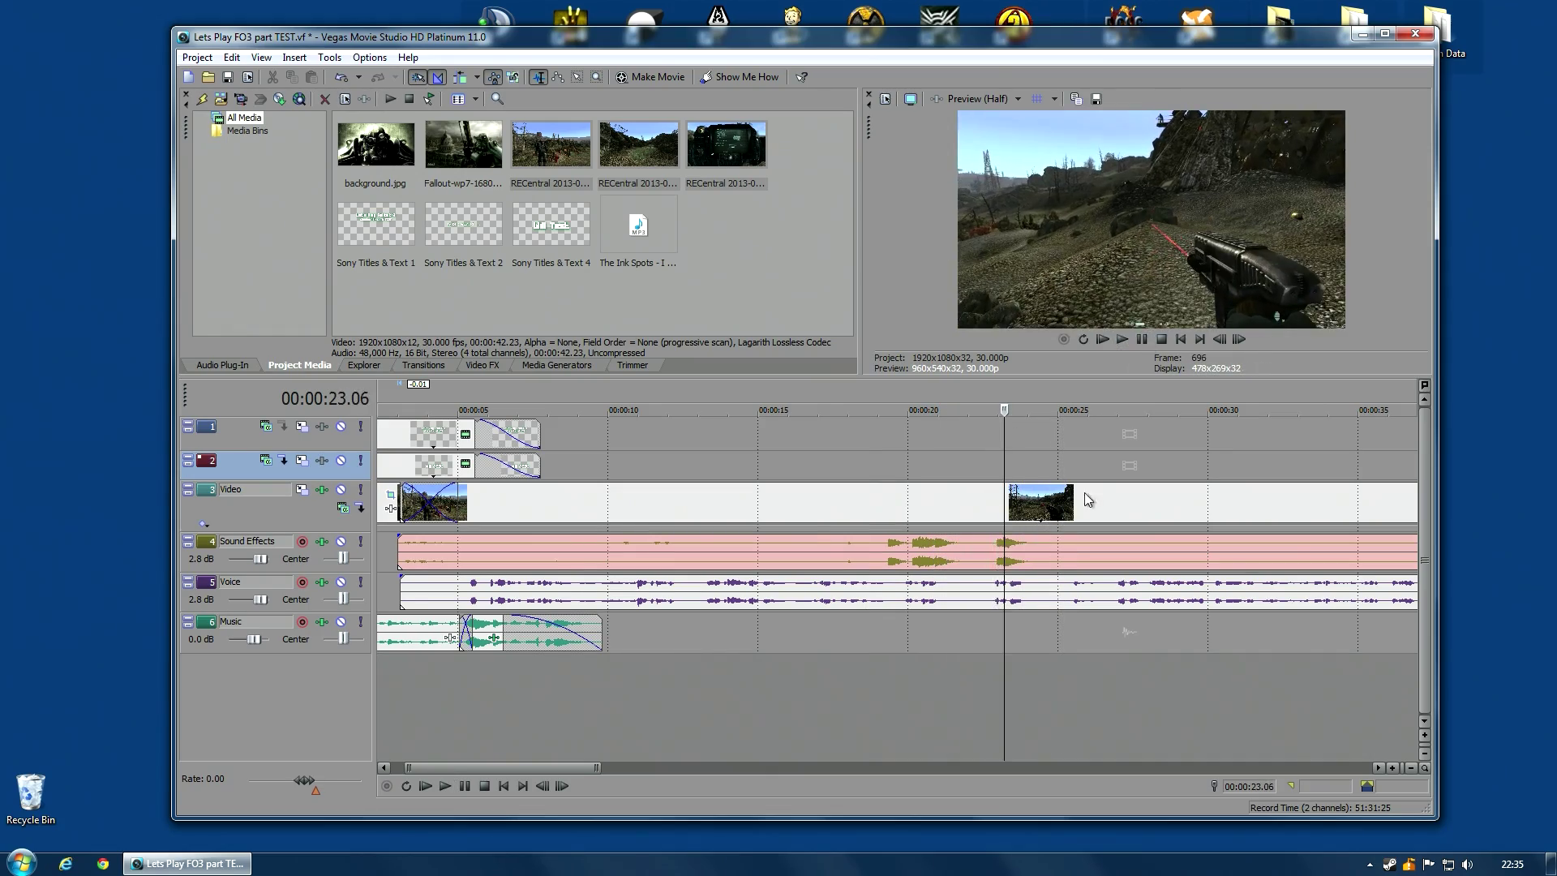
{"action": "scroll", "coordinate": [1087, 496], "scroll_direction": "up", "scroll_amount": 5}
{"action": "left_click", "coordinate": [1220, 339]}
{"action": "left_click", "coordinate": [1219, 339]}
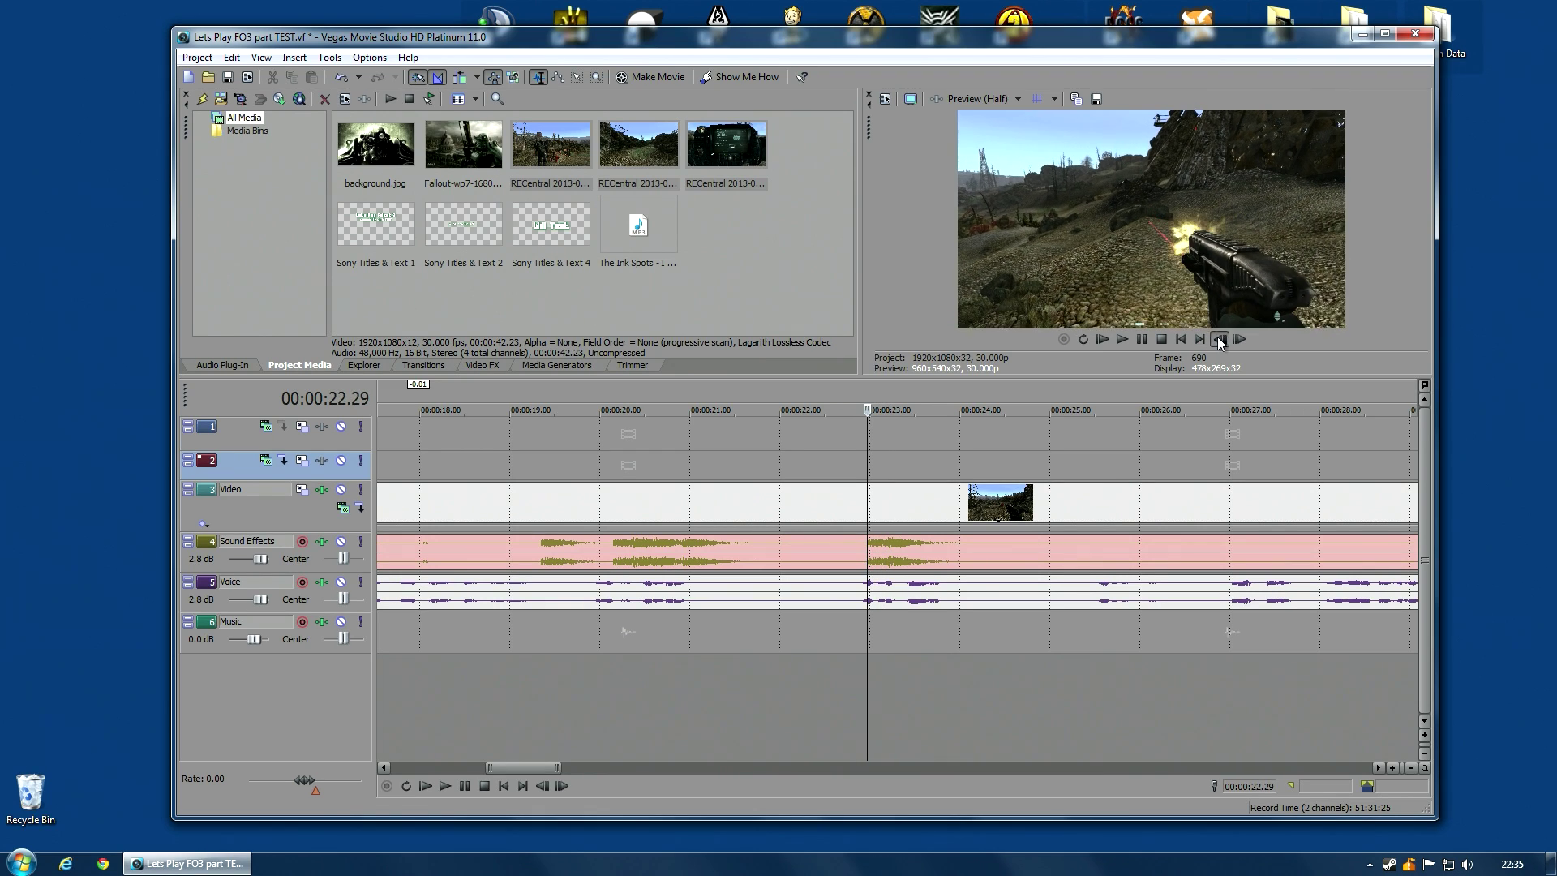
{"action": "left_click", "coordinate": [1238, 339]}
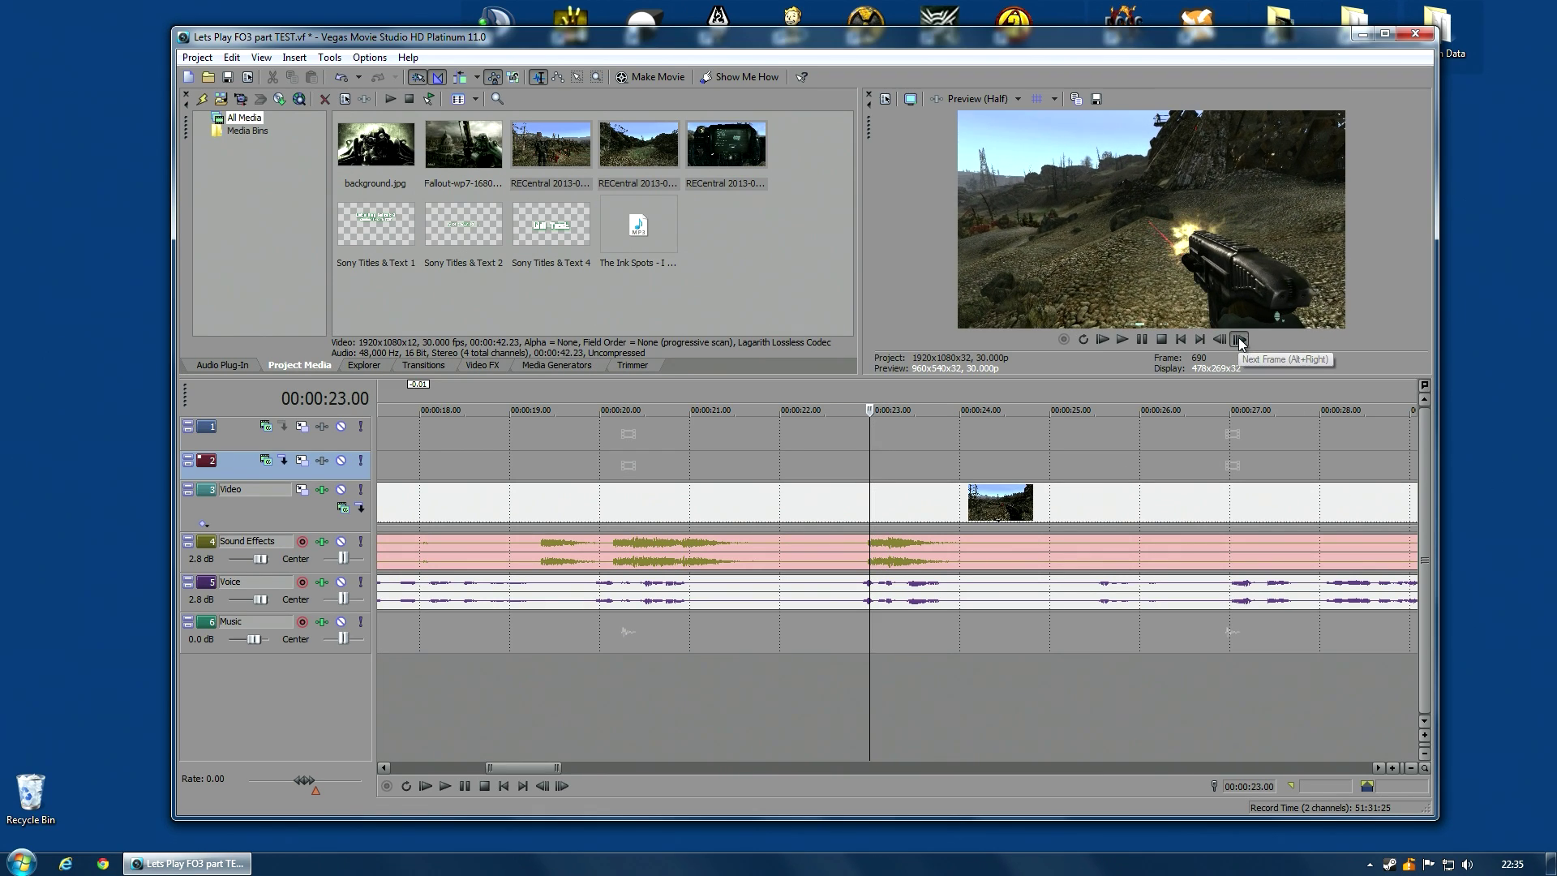
{"action": "scroll", "coordinate": [1065, 496], "scroll_direction": "up", "scroll_amount": 8}
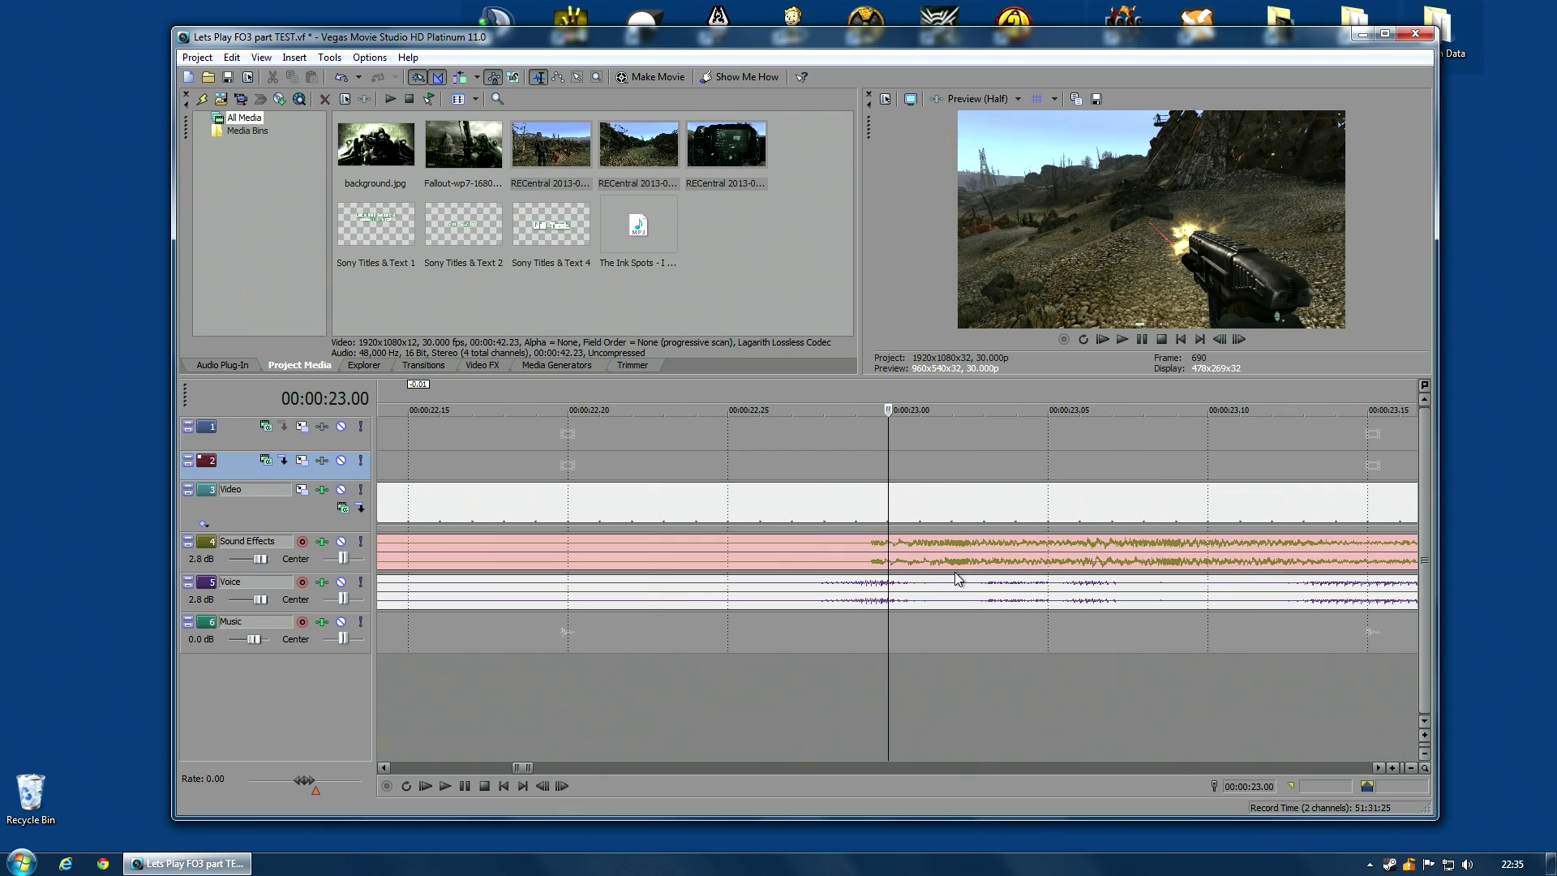
{"action": "scroll", "coordinate": [871, 543], "scroll_direction": "down", "scroll_amount": 8}
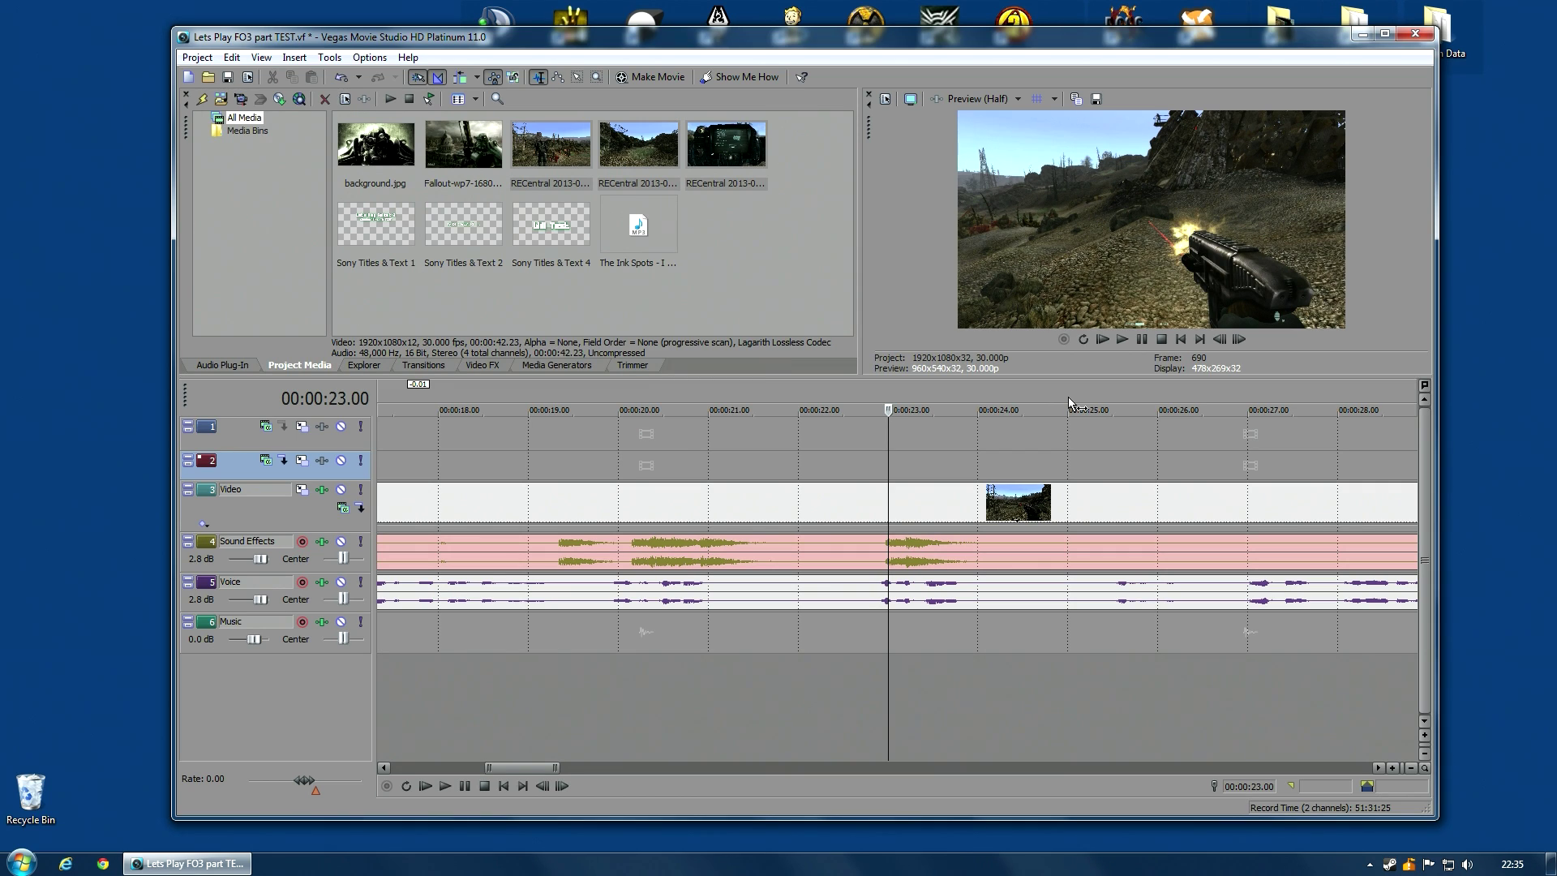
Select the first gameplay clip's Video, Sound Effects and Voice events and combine them into a new group.
{"action": "scroll", "coordinate": [941, 456], "scroll_direction": "down", "scroll_amount": 6}
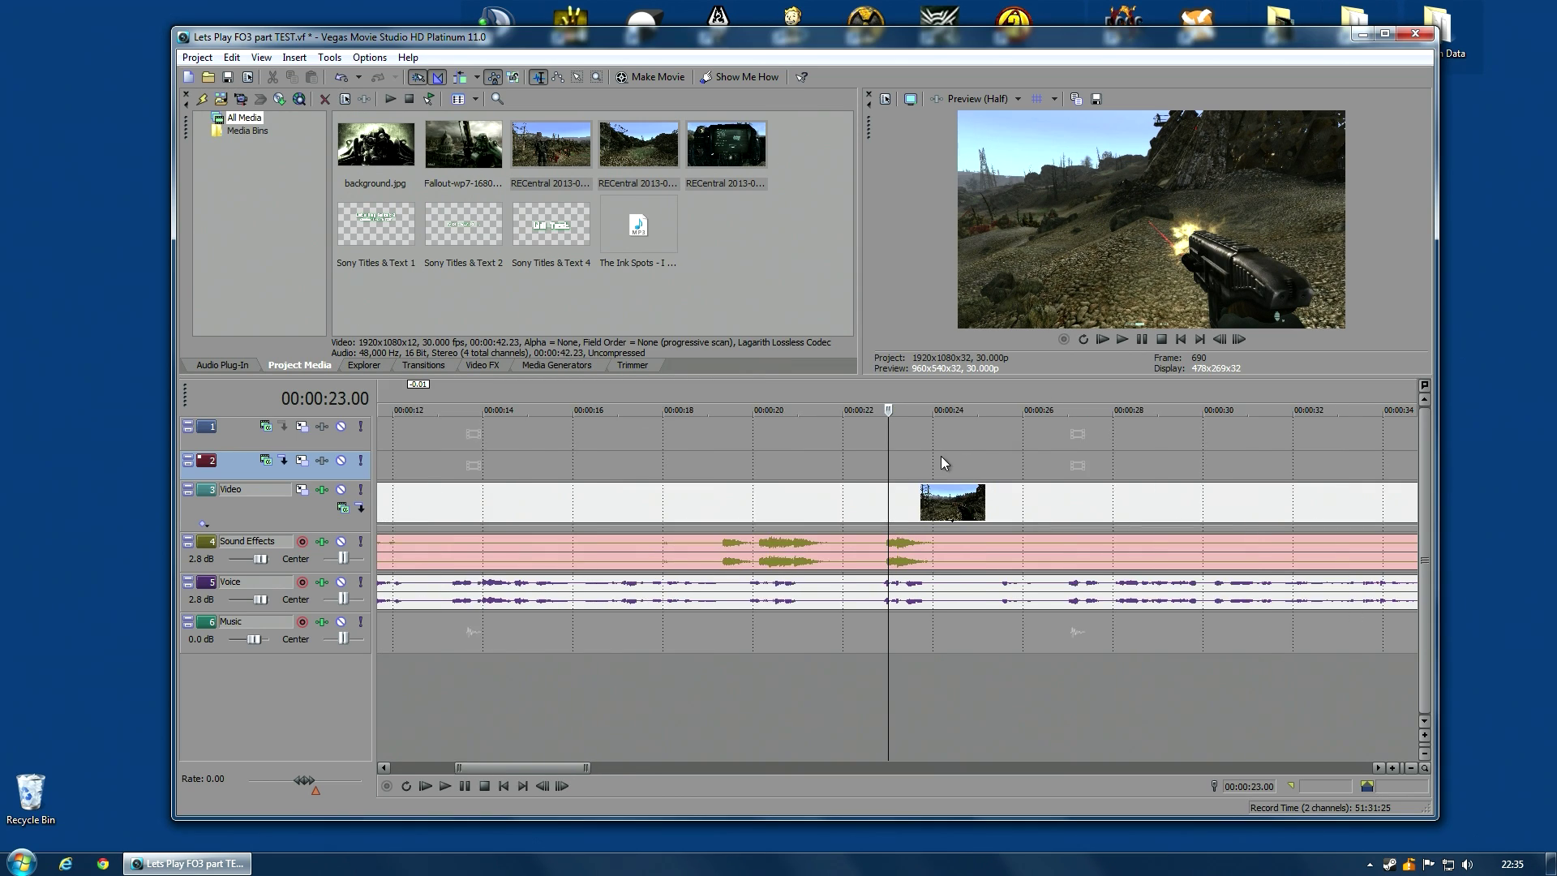
{"action": "left_click", "coordinate": [787, 501]}
{"action": "left_click", "coordinate": [747, 561], "text": "ctrl"}
{"action": "left_click", "coordinate": [764, 590], "text": "ctrl"}
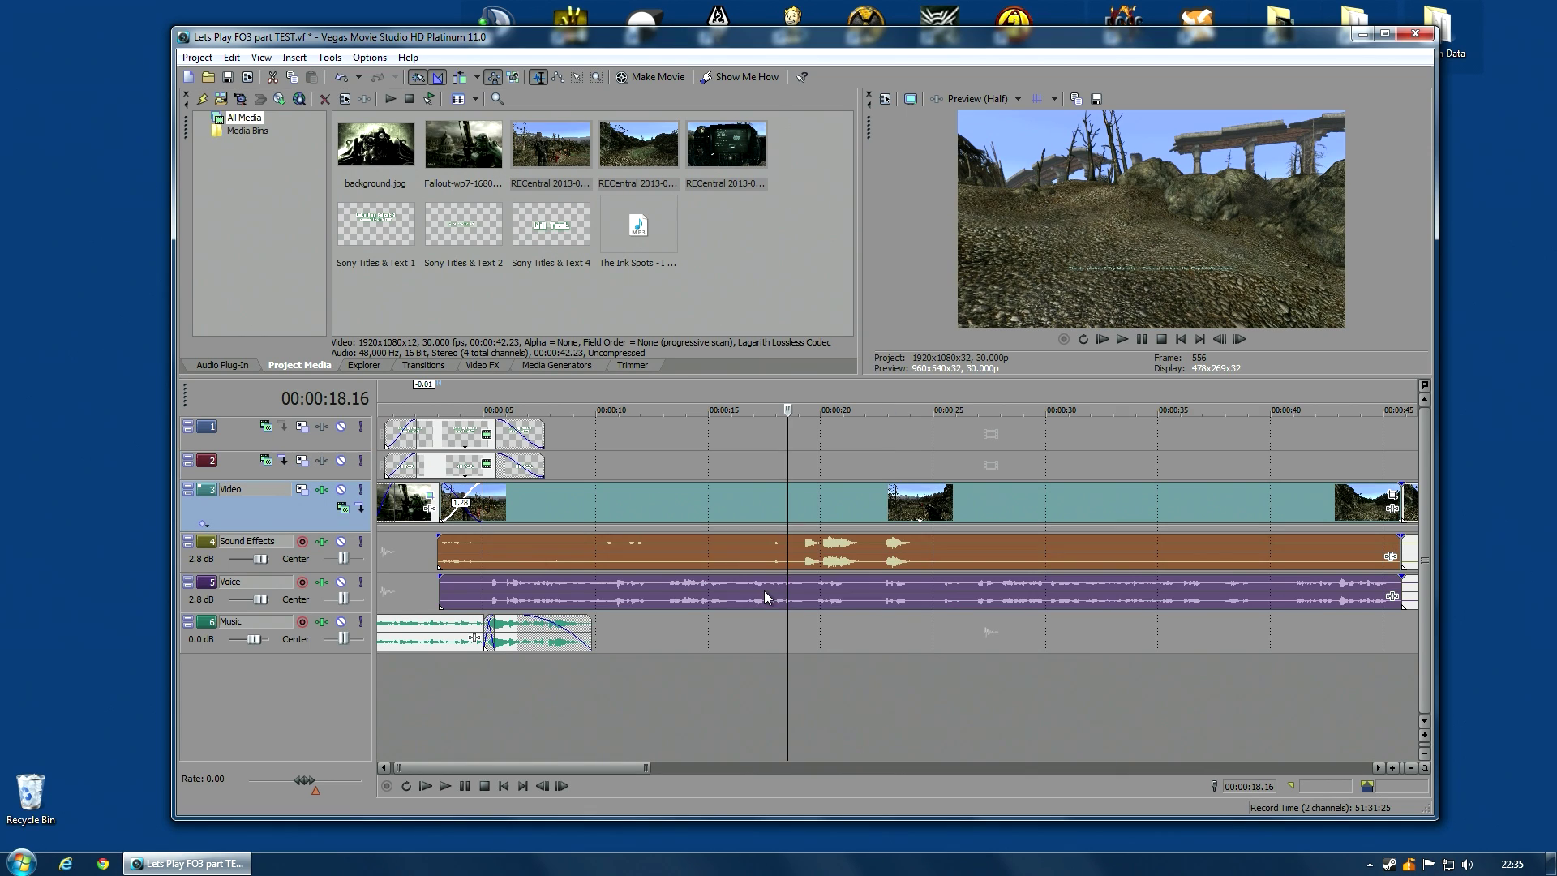
{"action": "right_click", "coordinate": [739, 501]}
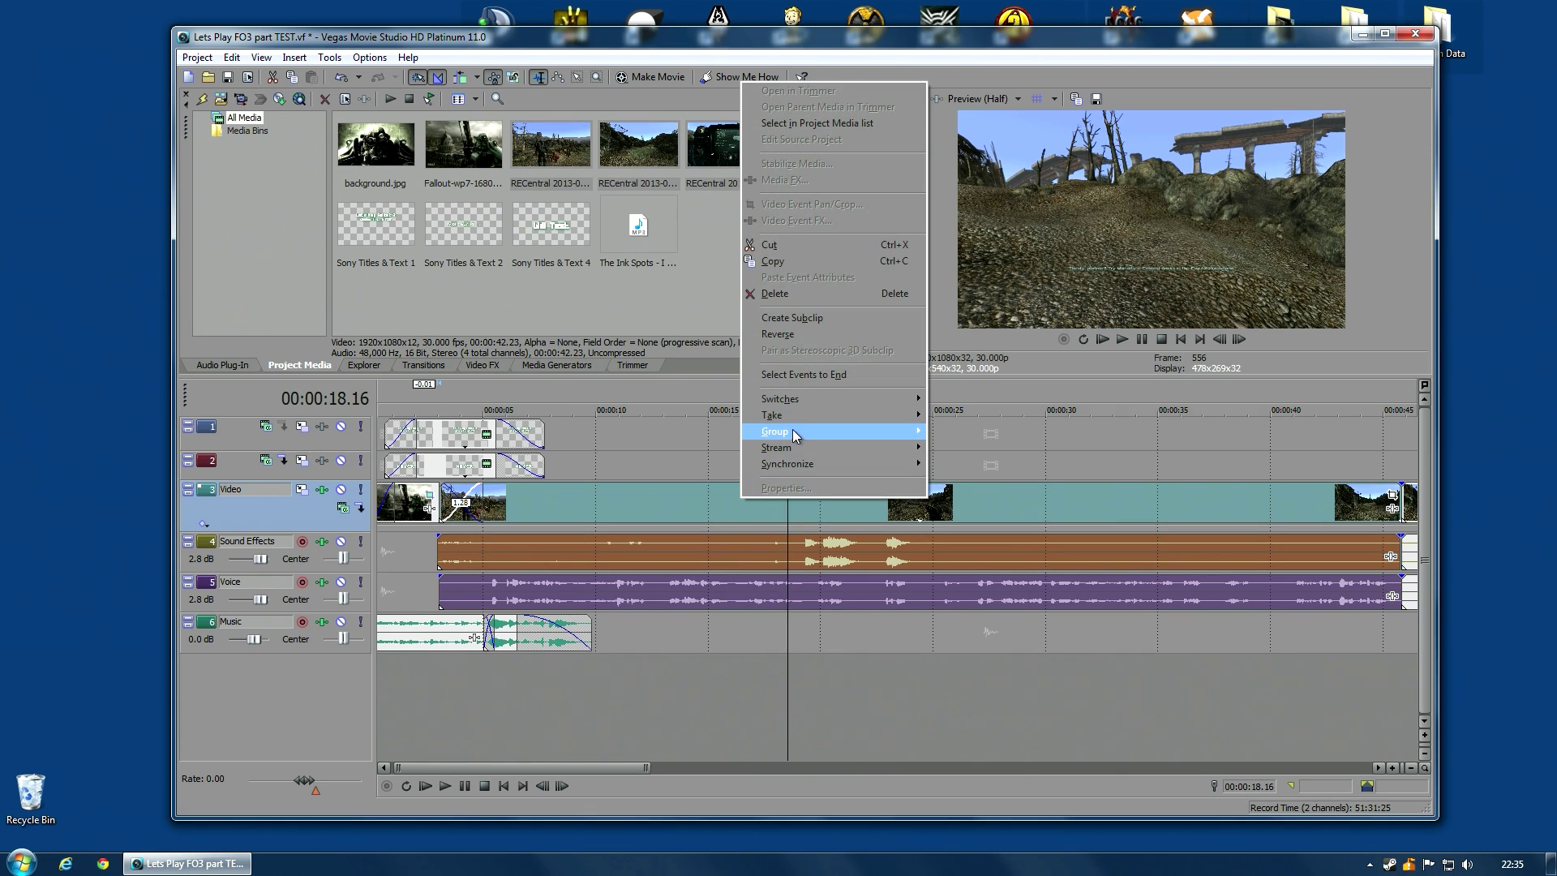
{"action": "mouse_move", "coordinate": [791, 431]}
{"action": "left_click", "coordinate": [962, 433]}
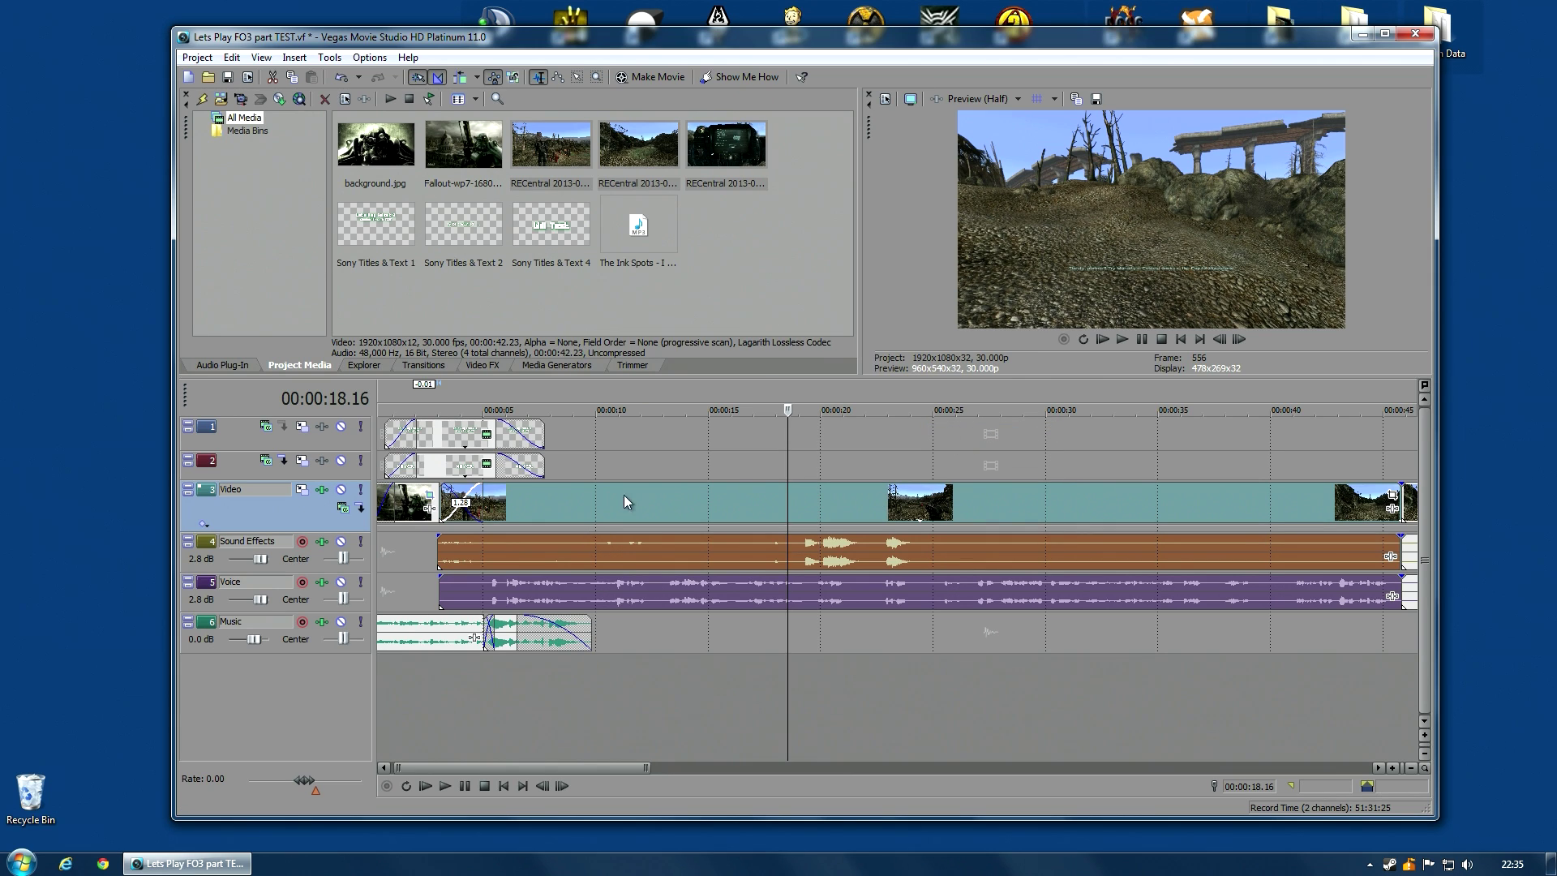
Check that the first clip's grouped video and audio events stay linked, and play a short part of it.
{"action": "left_click_drag", "start_coordinate": [694, 537], "coordinate": [646, 503]}
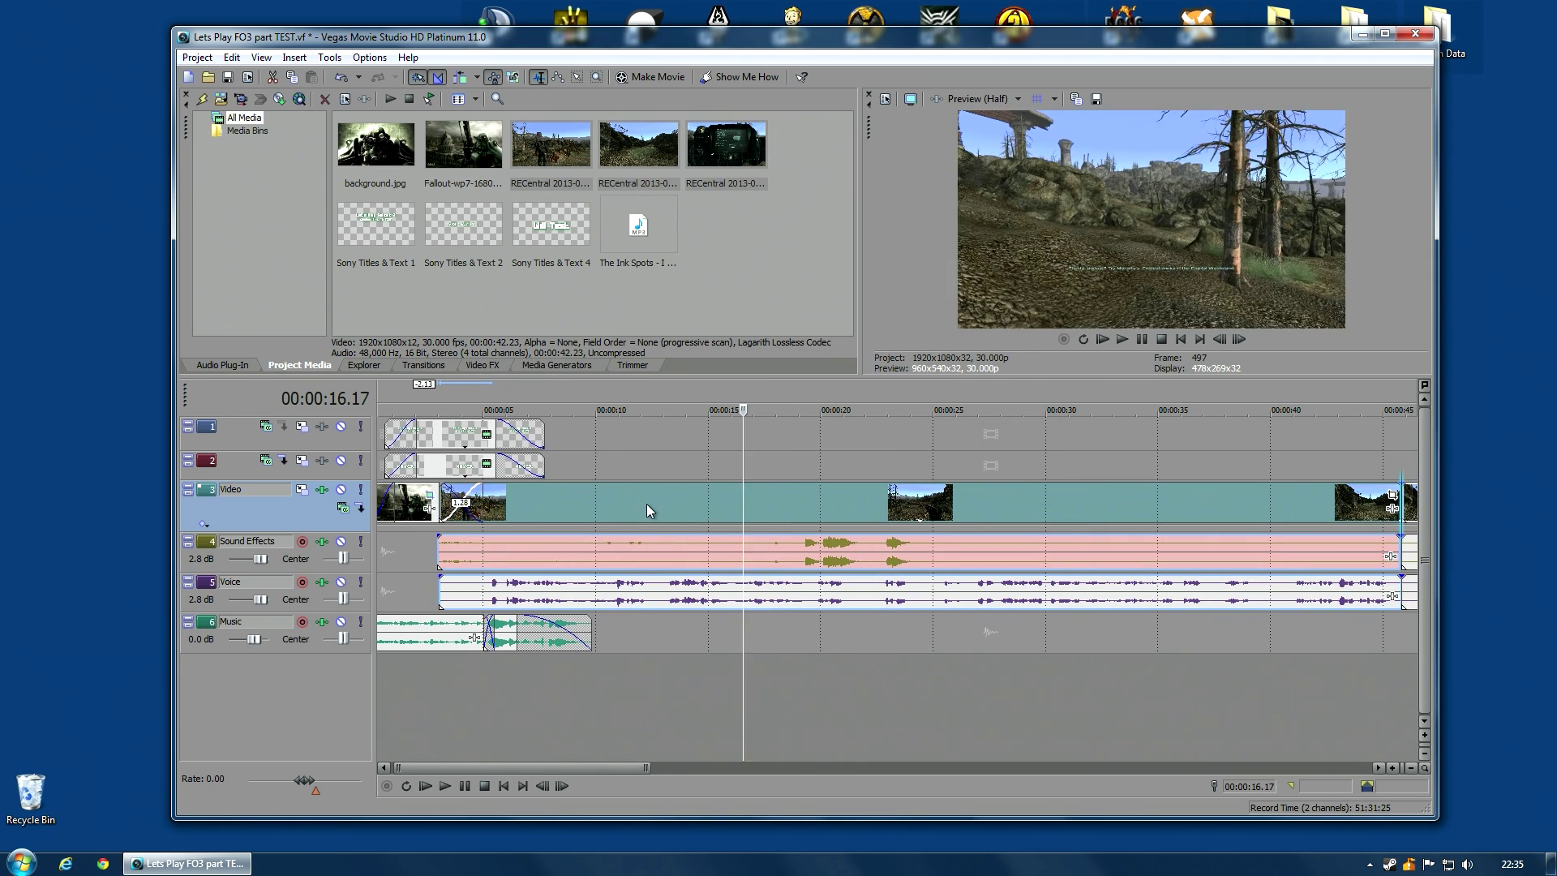
{"action": "left_click", "coordinate": [476, 558]}
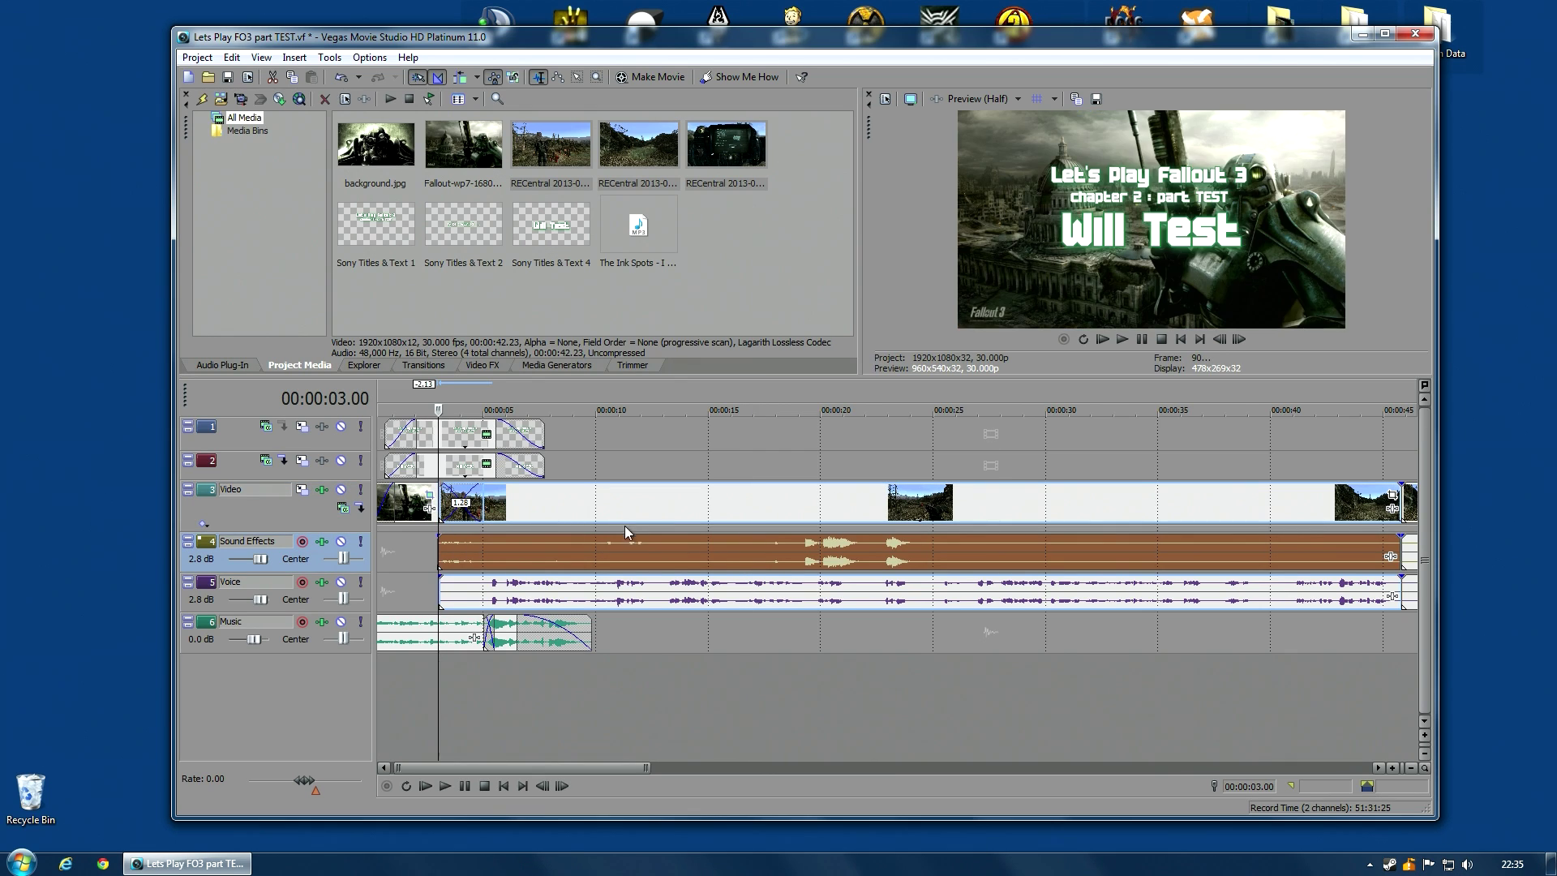
{"action": "left_click", "coordinate": [605, 526]}
{"action": "left_click", "coordinate": [1122, 340]}
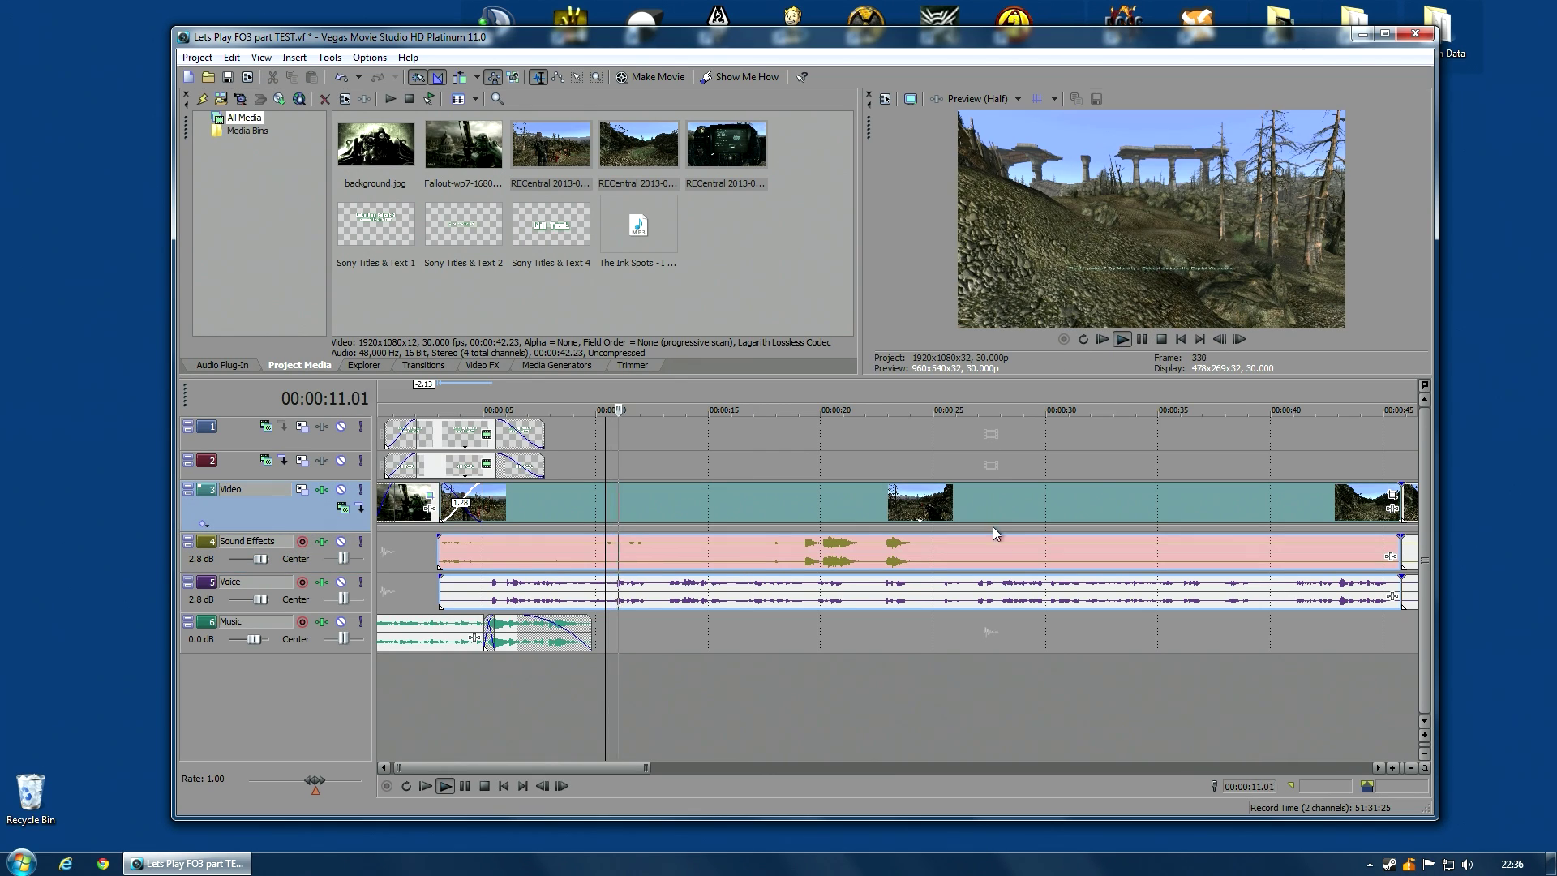
Remove the second gameplay clip's Sound Effects event from its group and move it earlier to meet the first clip's audio.
{"action": "scroll", "coordinate": [1088, 538], "scroll_direction": "down", "scroll_amount": 2}
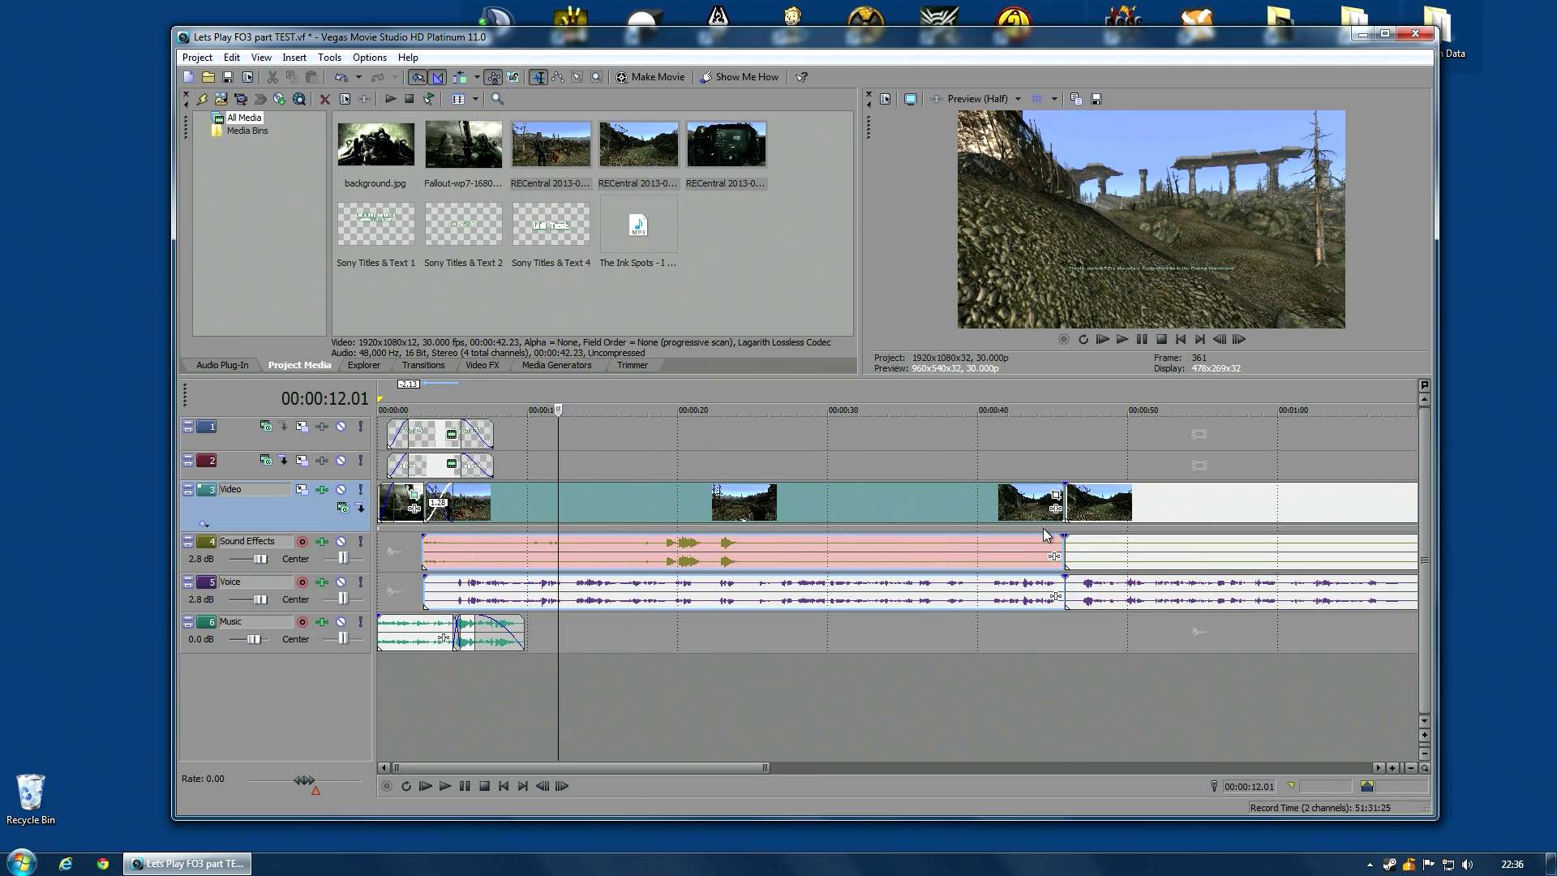
{"action": "left_click", "coordinate": [1025, 511]}
{"action": "scroll", "coordinate": [1046, 519], "scroll_direction": "right", "scroll_amount": 3}
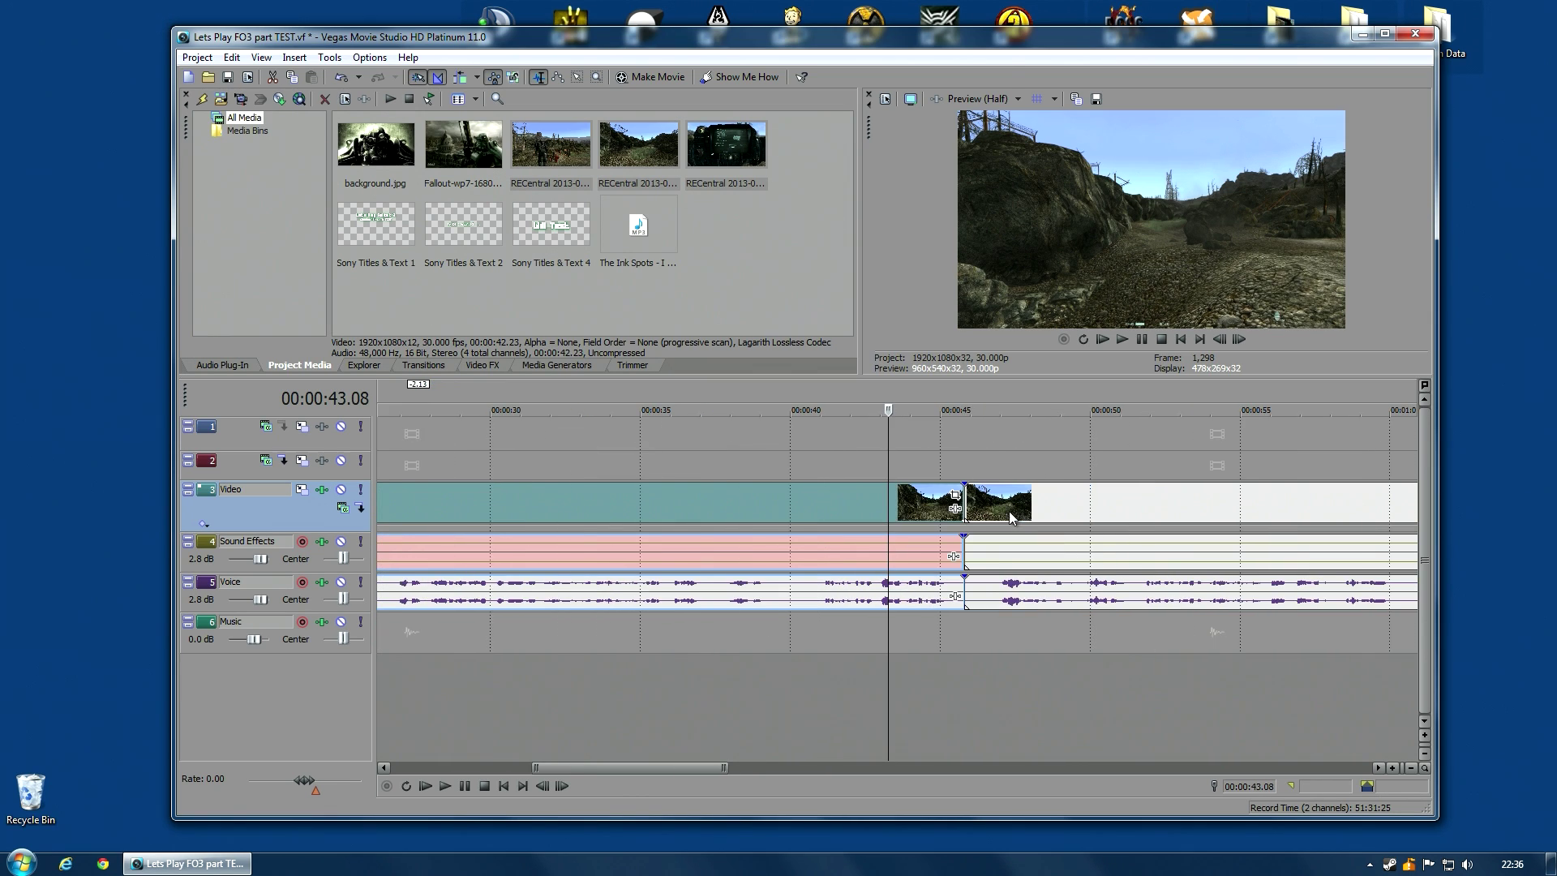
{"action": "left_click", "coordinate": [931, 445]}
{"action": "scroll", "coordinate": [933, 519], "scroll_direction": "up", "scroll_amount": 5}
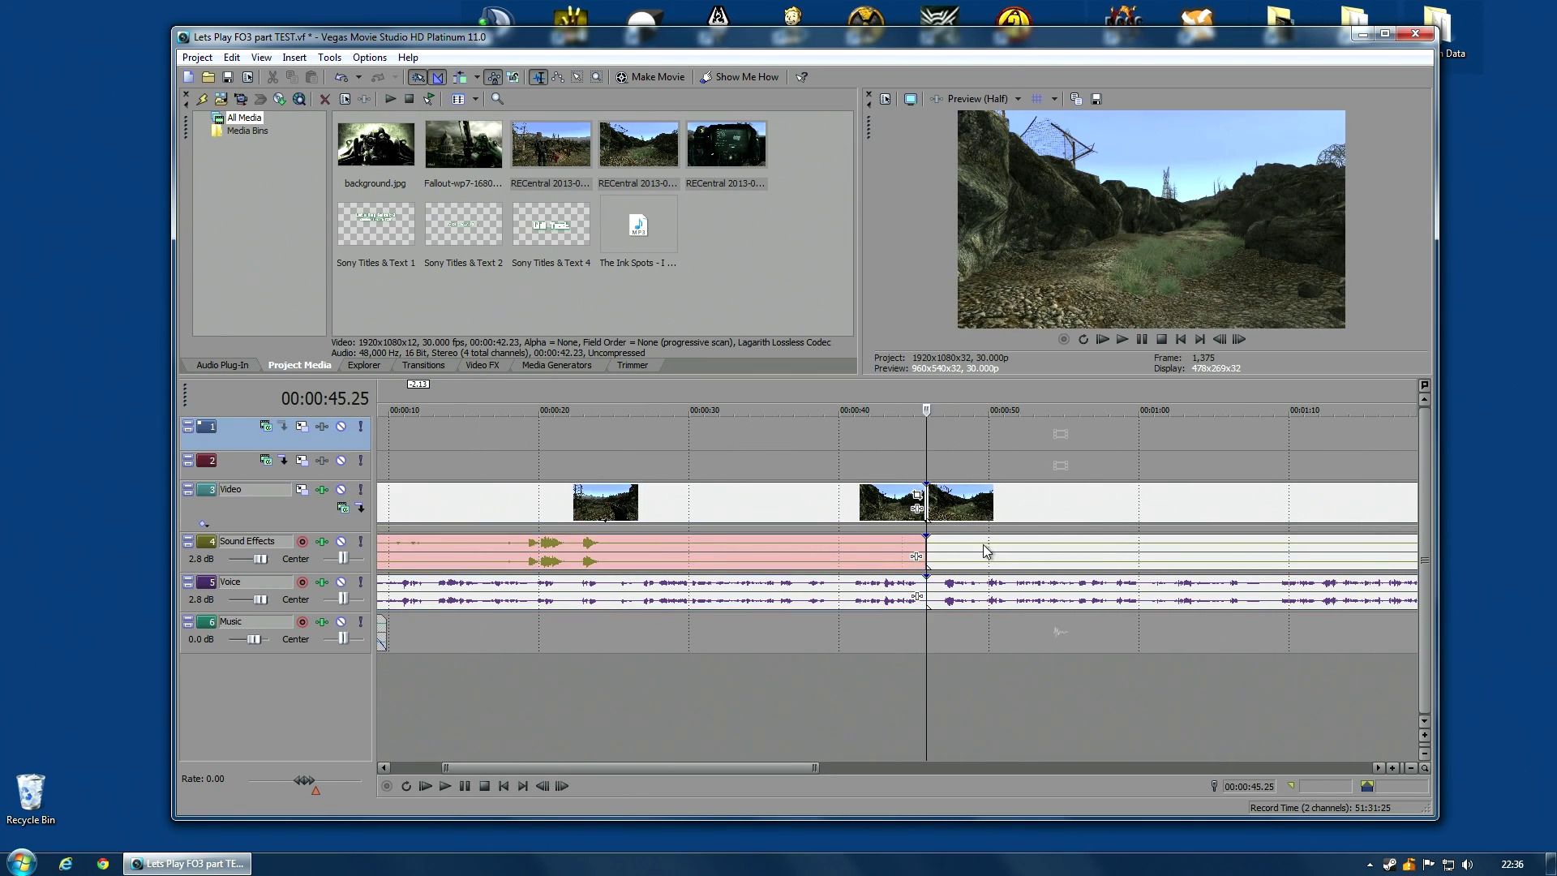
{"action": "scroll", "coordinate": [985, 547], "scroll_direction": "up", "scroll_amount": 4}
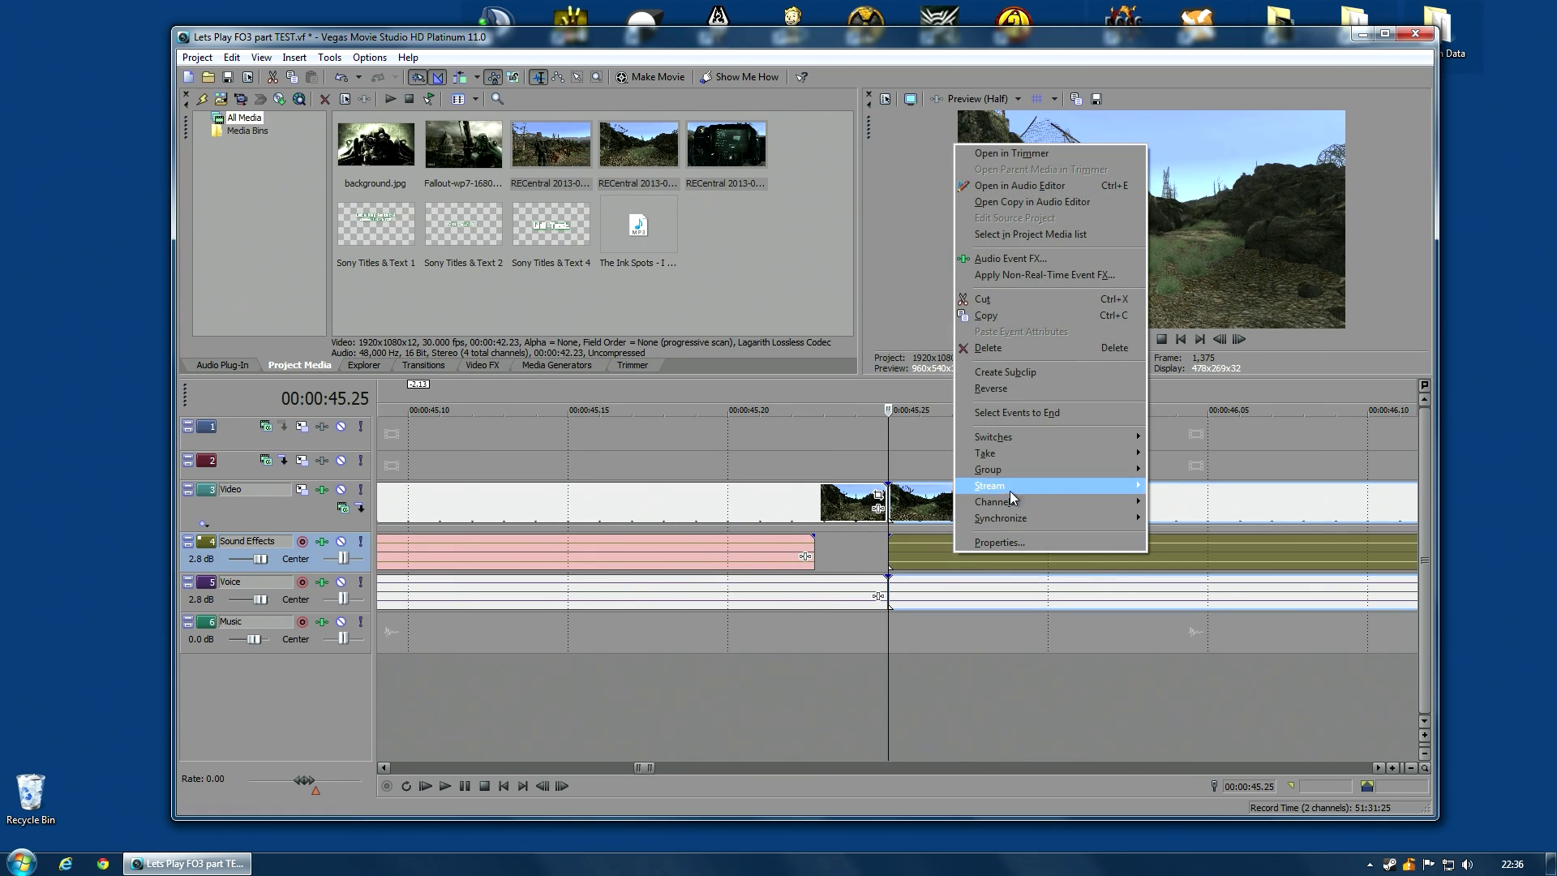
{"action": "mouse_move", "coordinate": [1010, 471]}
{"action": "left_click", "coordinate": [1172, 493]}
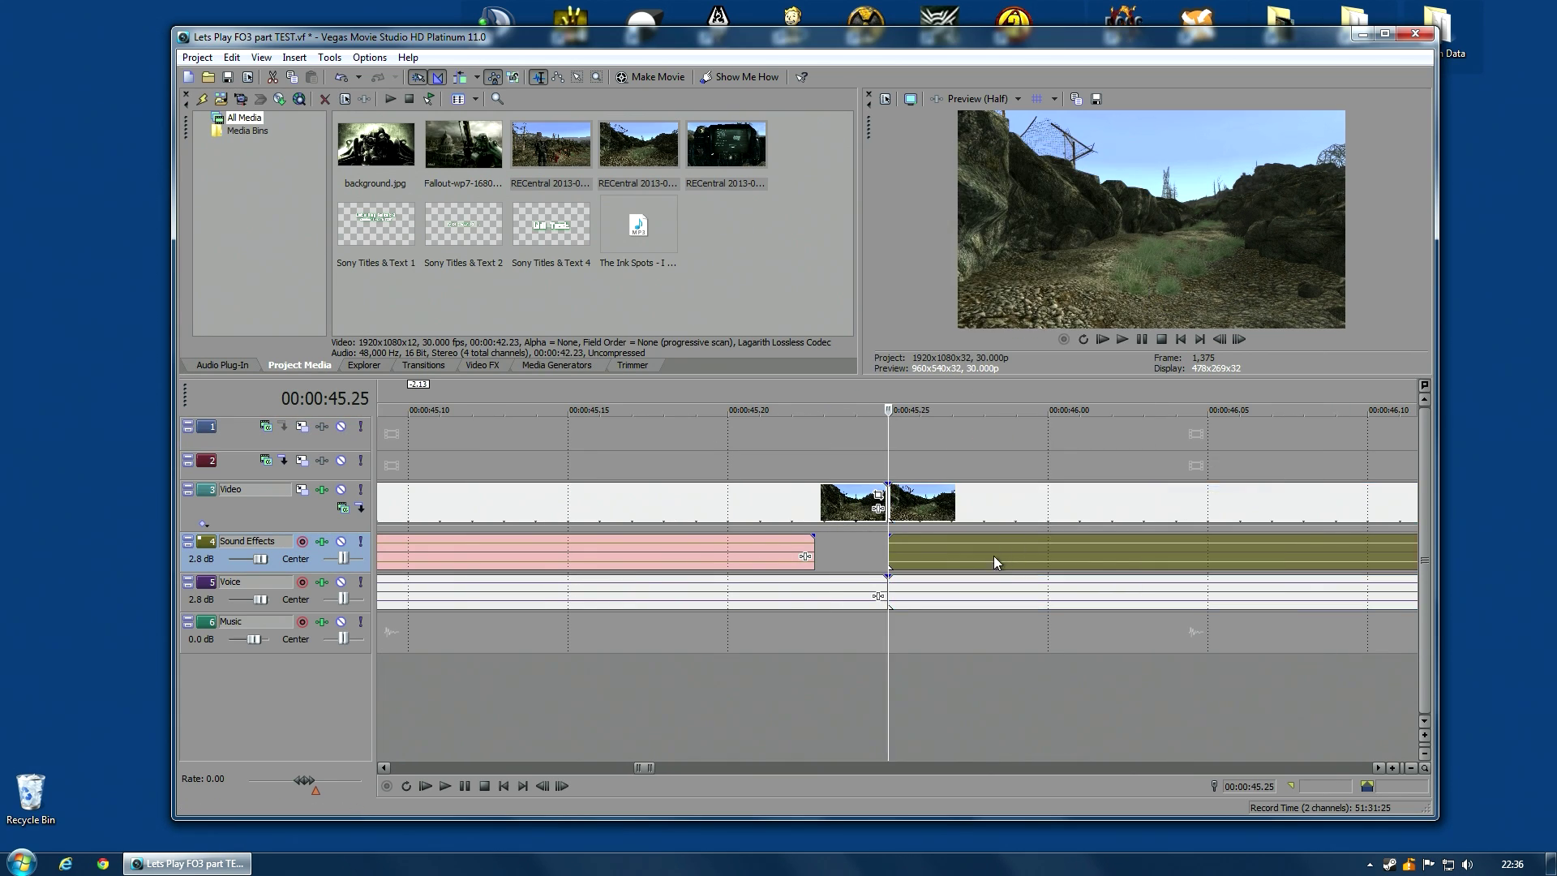
{"action": "left_click_drag", "start_coordinate": [994, 556], "coordinate": [932, 554]}
Select the second gameplay clip's Video, Sound Effects and Voice events and combine them into a new group.
{"action": "left_click", "coordinate": [938, 508]}
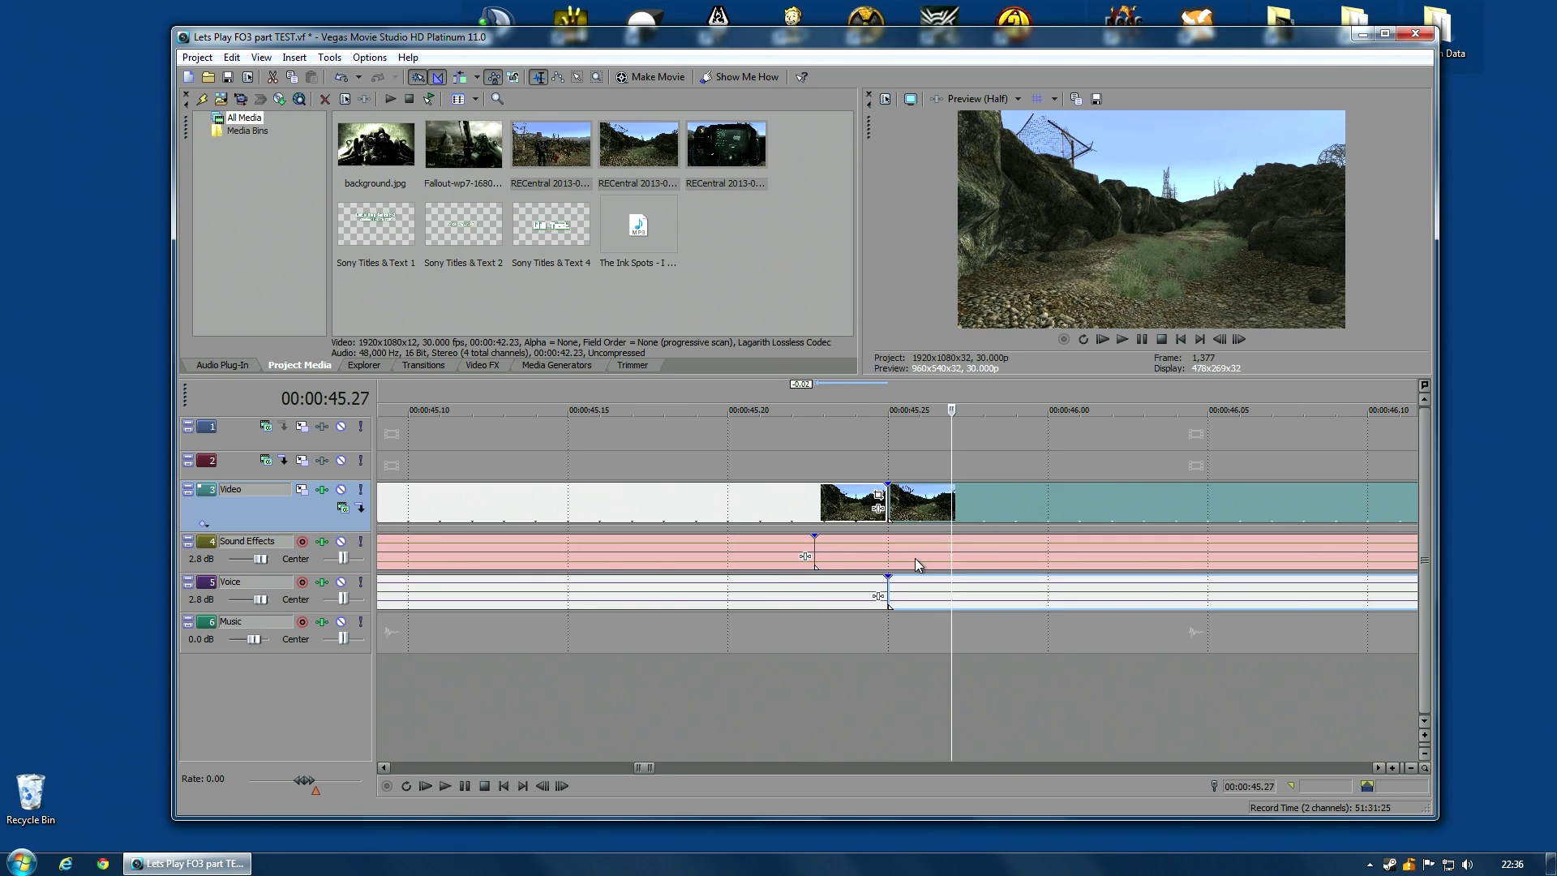
{"action": "left_click", "coordinate": [915, 558], "text": "ctrl"}
{"action": "left_click", "coordinate": [924, 605], "text": "ctrl"}
{"action": "right_click", "coordinate": [932, 596]}
{"action": "mouse_move", "coordinate": [976, 523]}
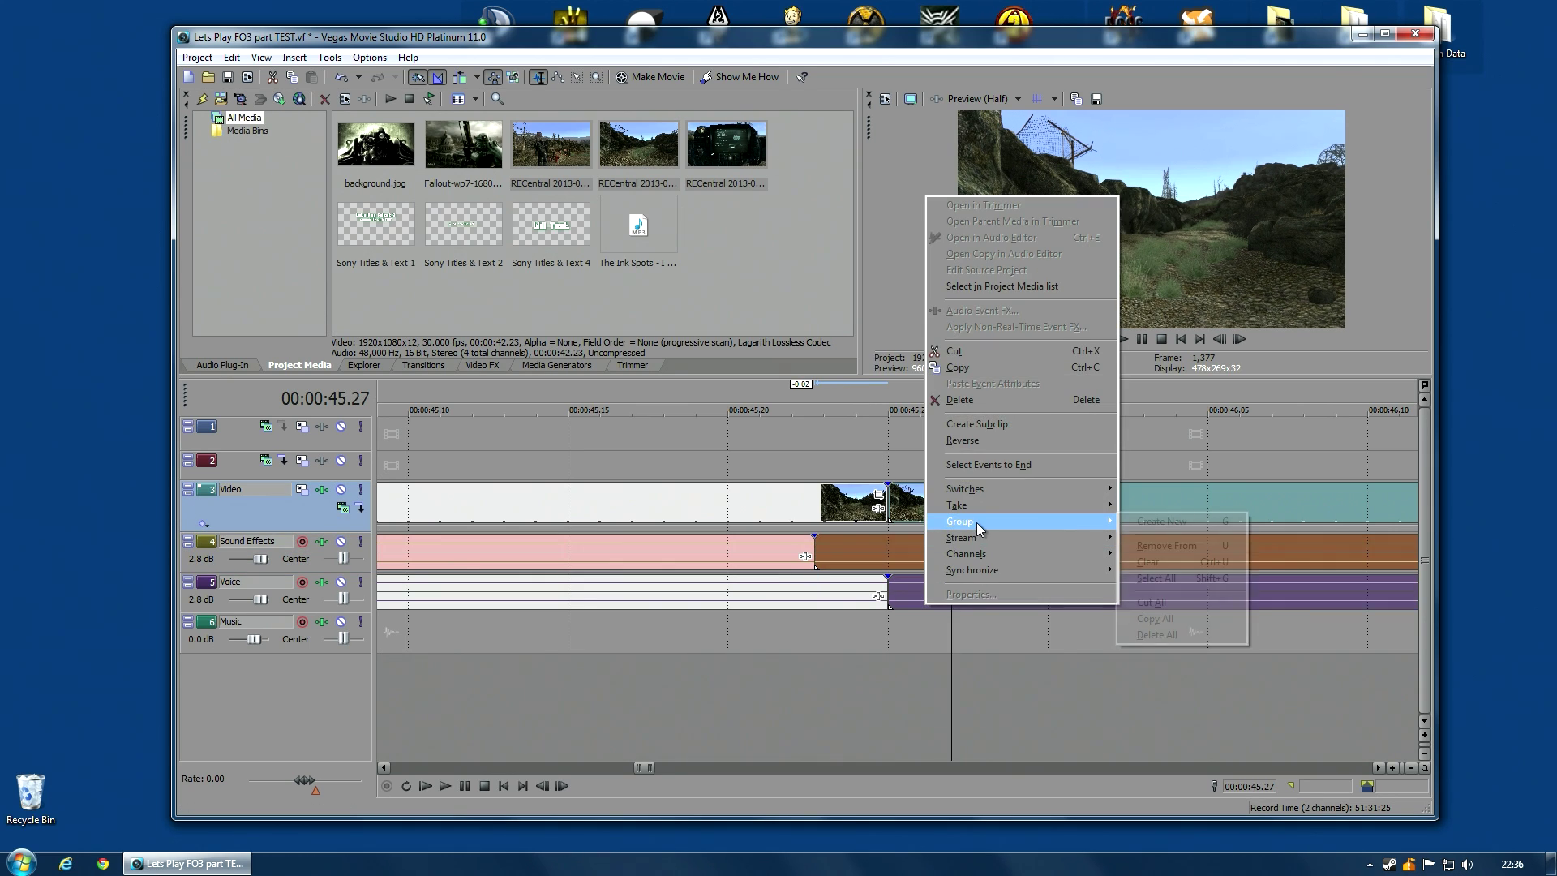
{"action": "left_click", "coordinate": [1159, 521]}
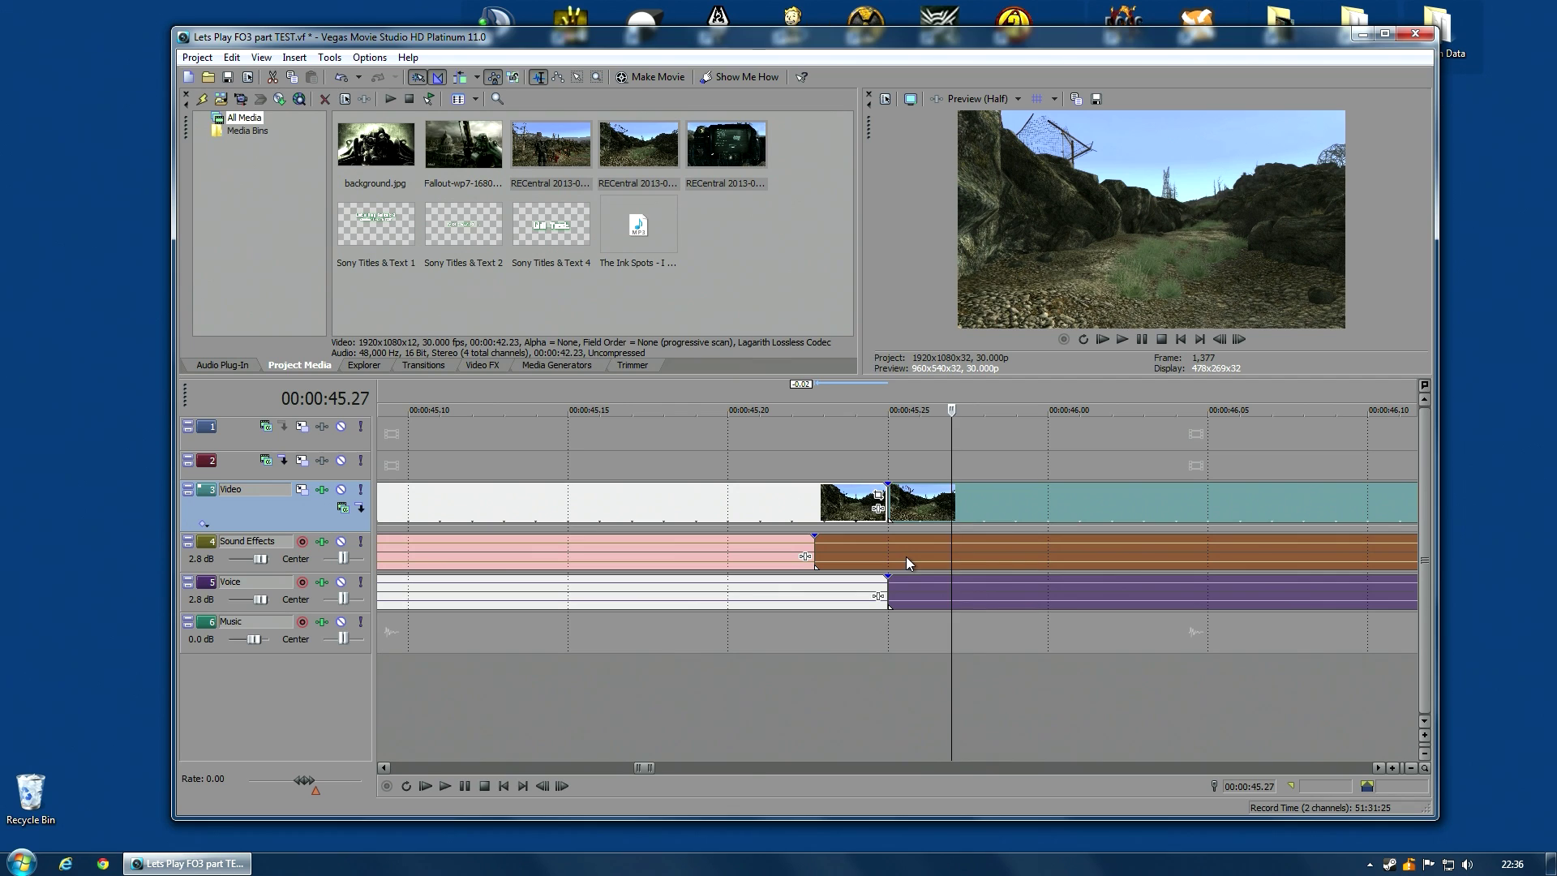
Place the playhead on the second gameplay clip's gunshot muzzle-flash frame at 00:01:20.16.
{"action": "scroll", "coordinate": [1223, 566], "scroll_direction": "down", "scroll_amount": 15}
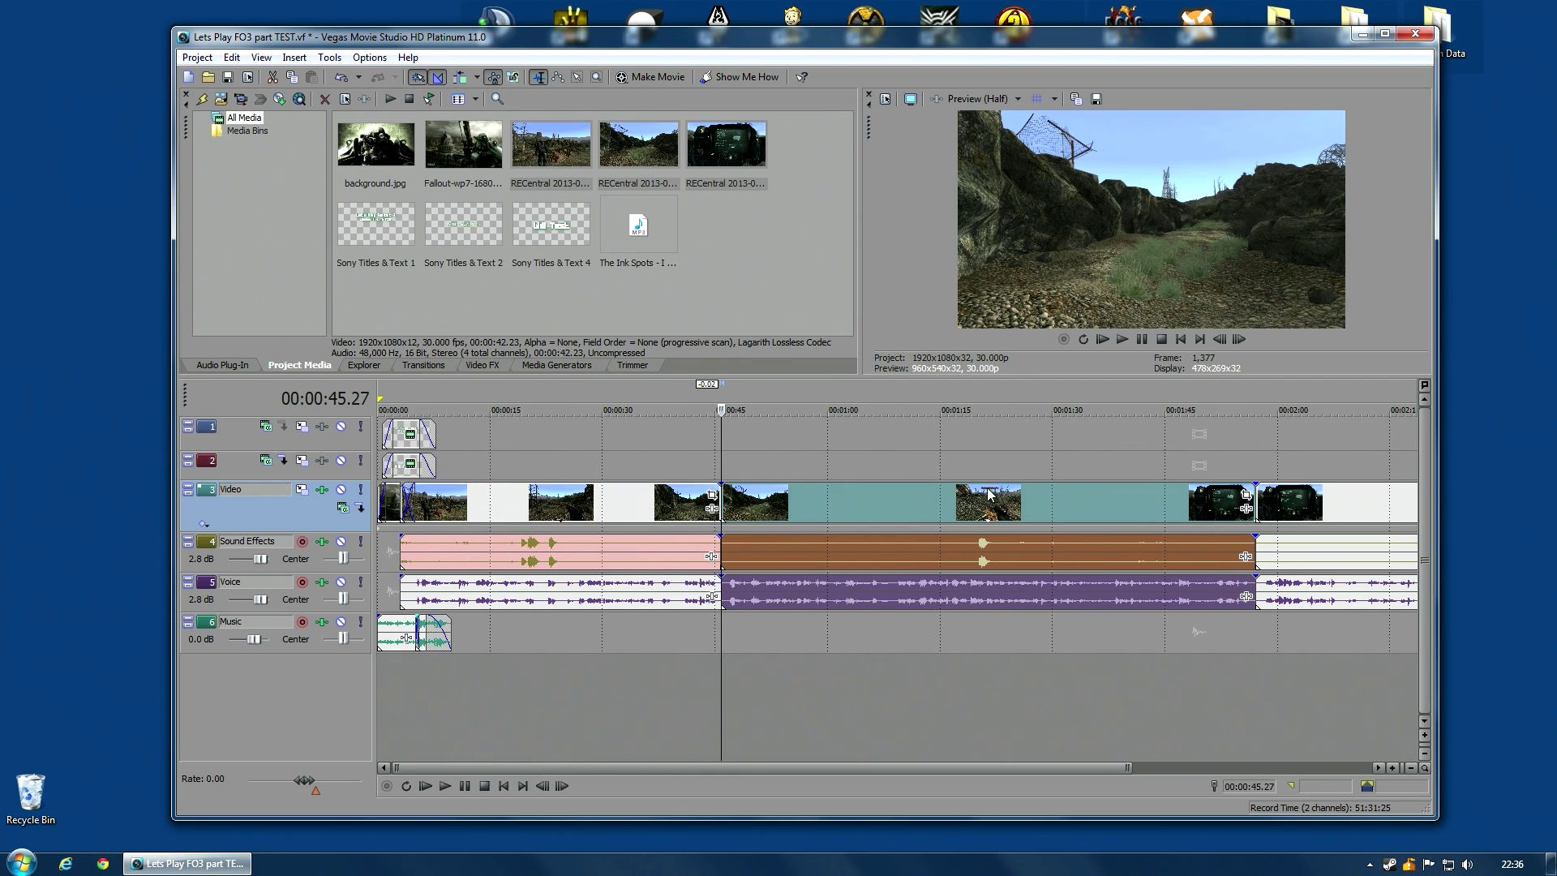
{"action": "left_click", "coordinate": [976, 460]}
{"action": "scroll", "coordinate": [1064, 558], "scroll_direction": "up", "scroll_amount": 15}
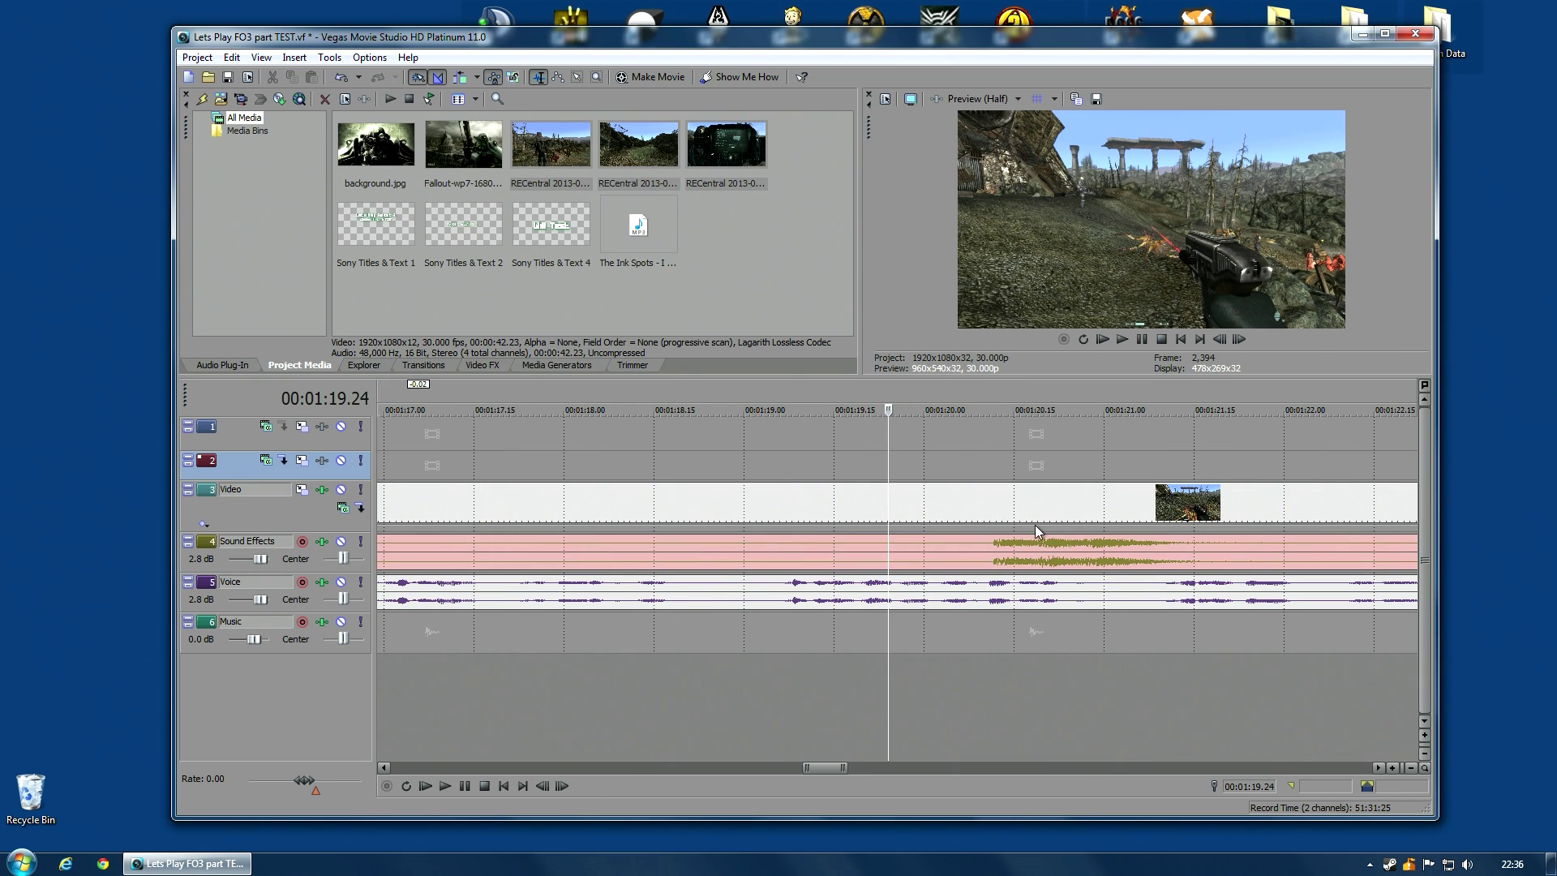
{"action": "left_click", "coordinate": [983, 501]}
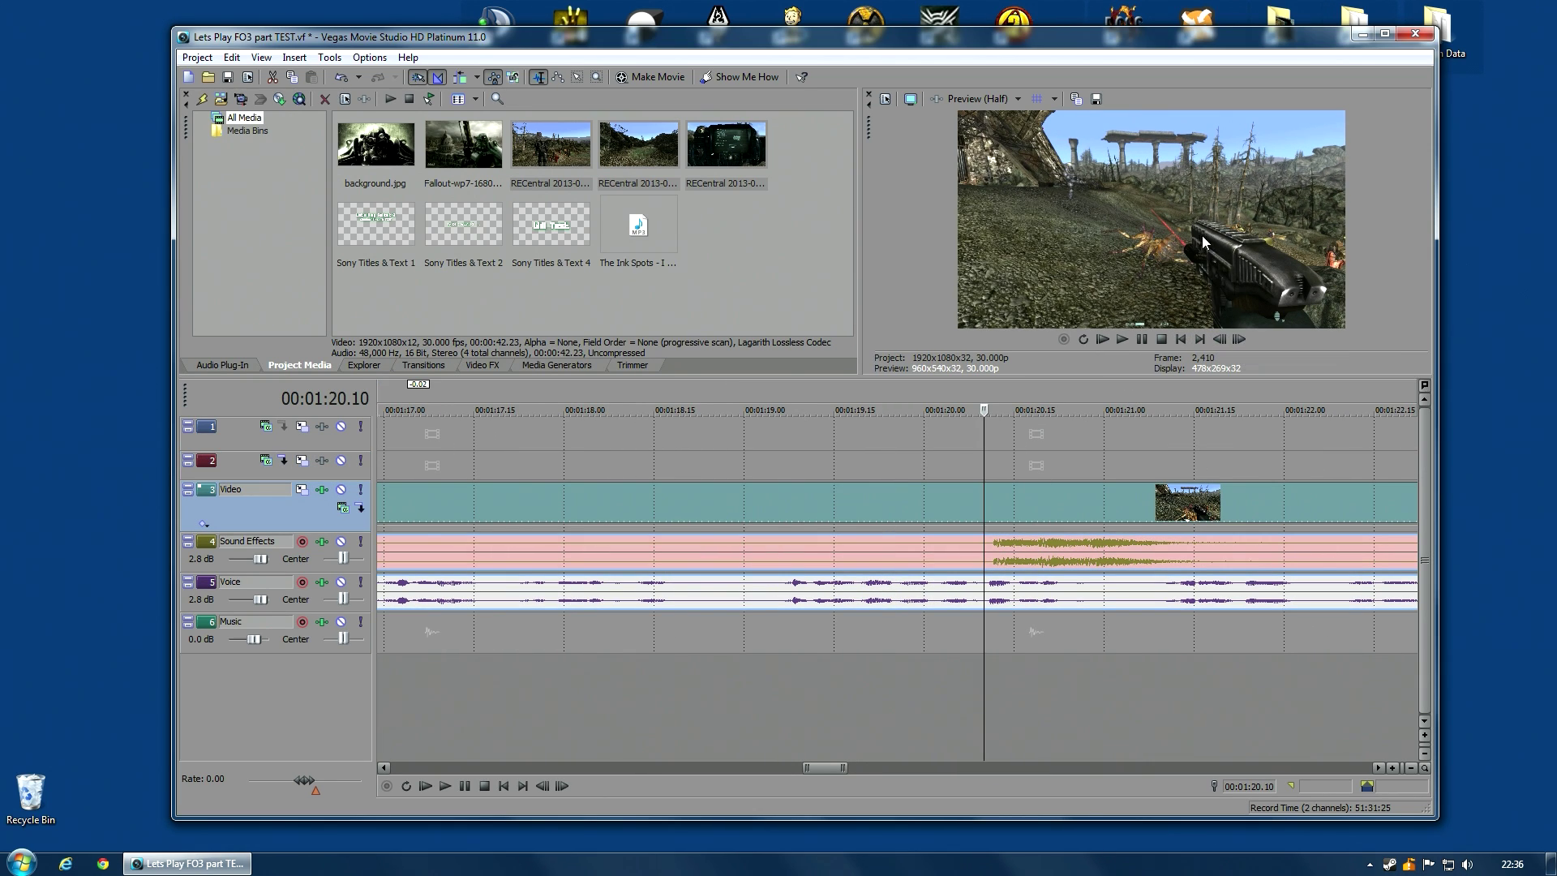
{"action": "scroll", "coordinate": [1176, 489], "scroll_direction": "up", "scroll_amount": 3}
{"action": "scroll", "coordinate": [1176, 490], "scroll_direction": "up", "scroll_amount": 1}
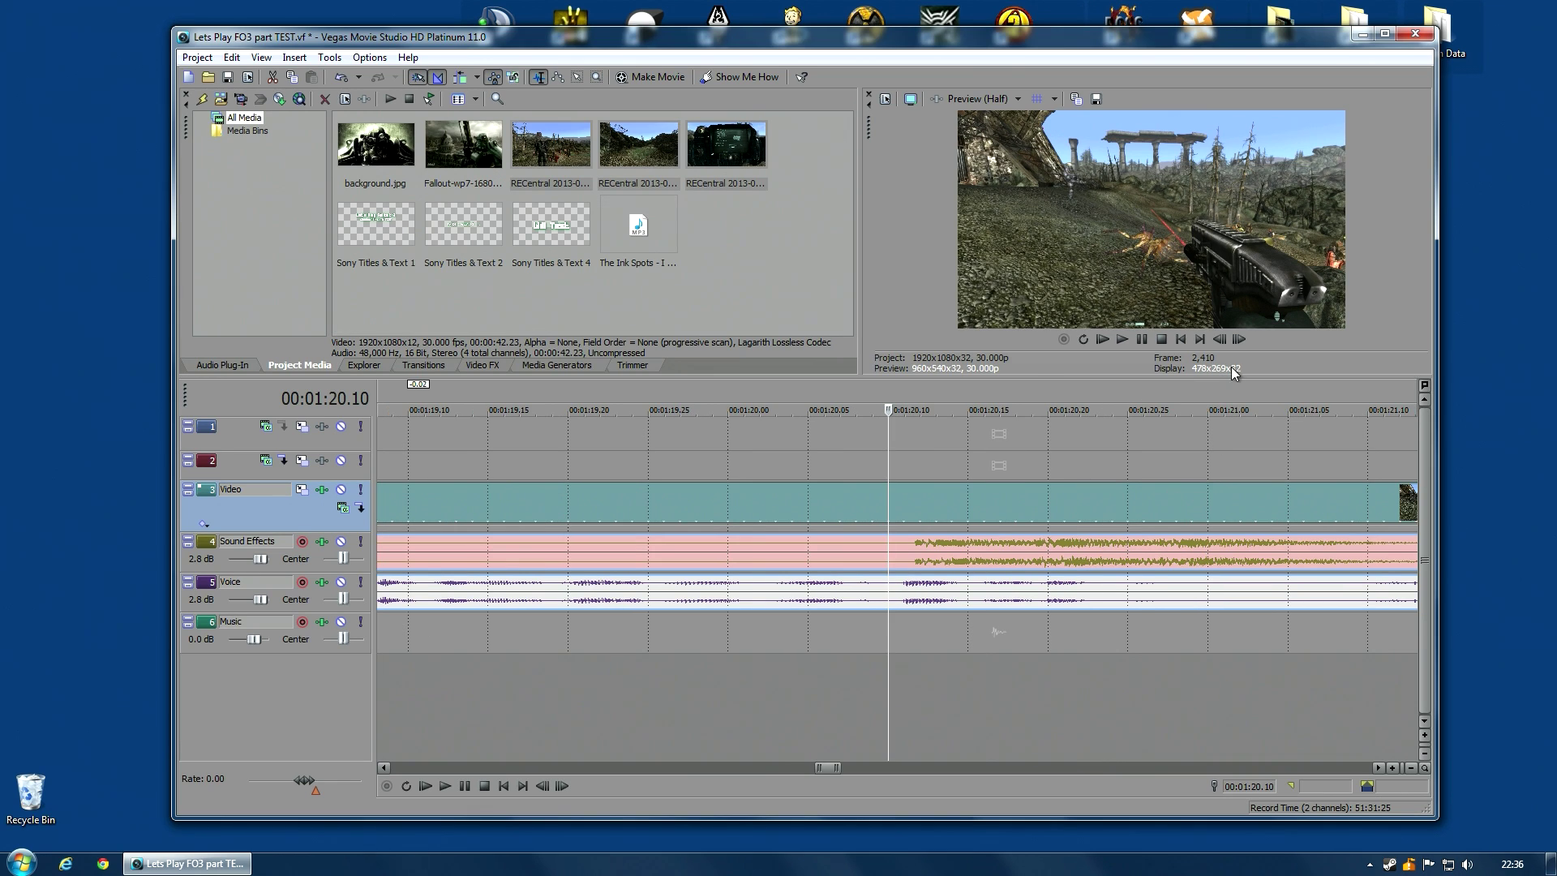
{"action": "left_click", "coordinate": [1239, 340]}
{"action": "left_click", "coordinate": [1240, 341]}
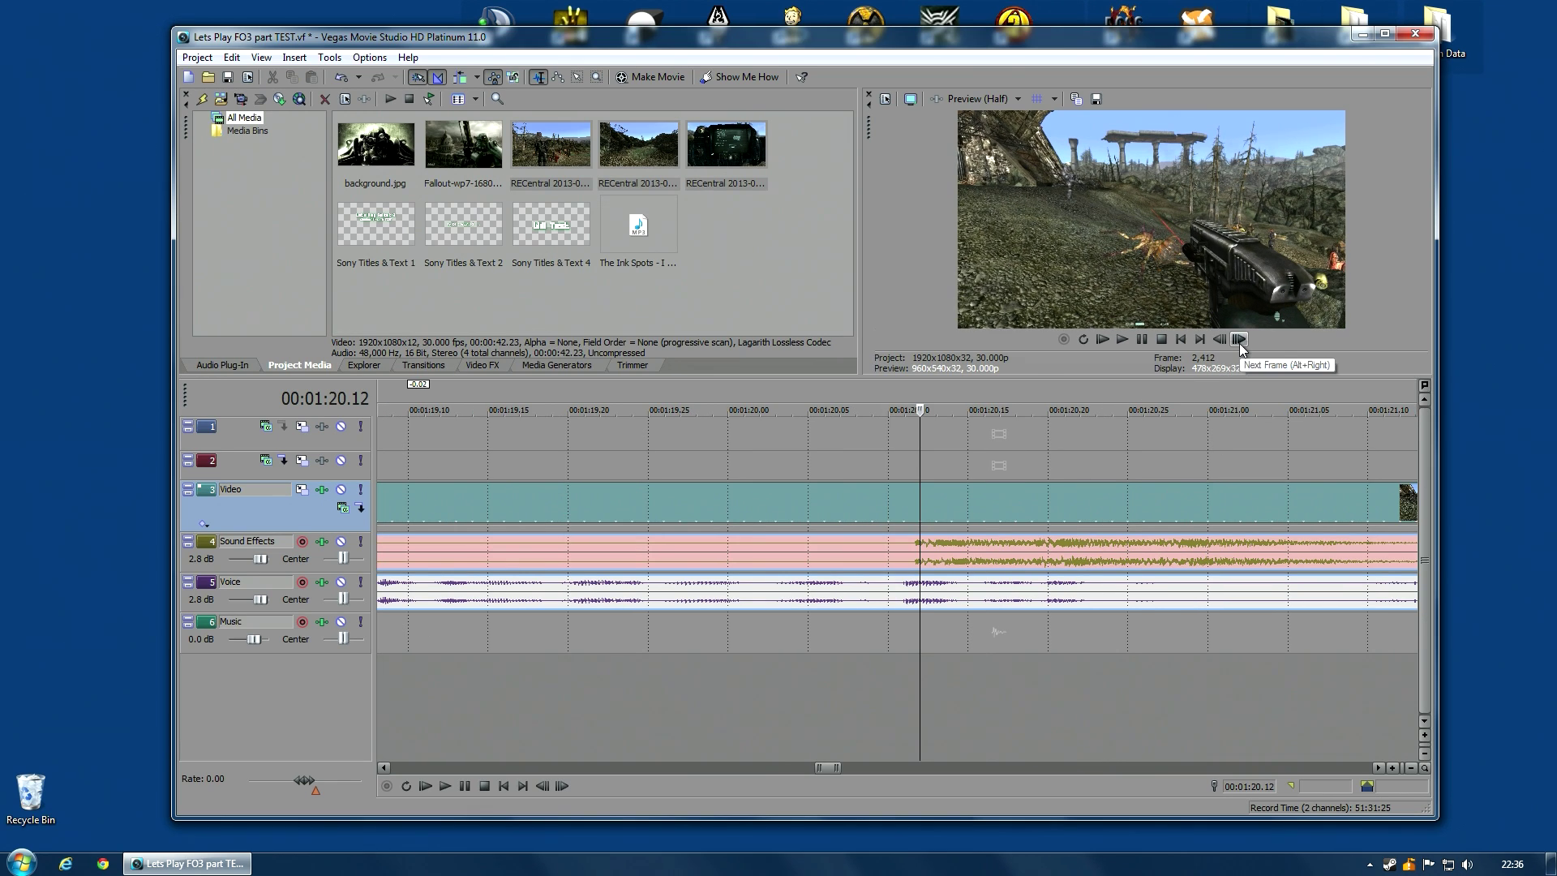
{"action": "left_click", "coordinate": [1239, 341]}
{"action": "left_click", "coordinate": [1239, 341]}
{"action": "left_click", "coordinate": [1239, 340]}
{"action": "left_click", "coordinate": [1239, 339]}
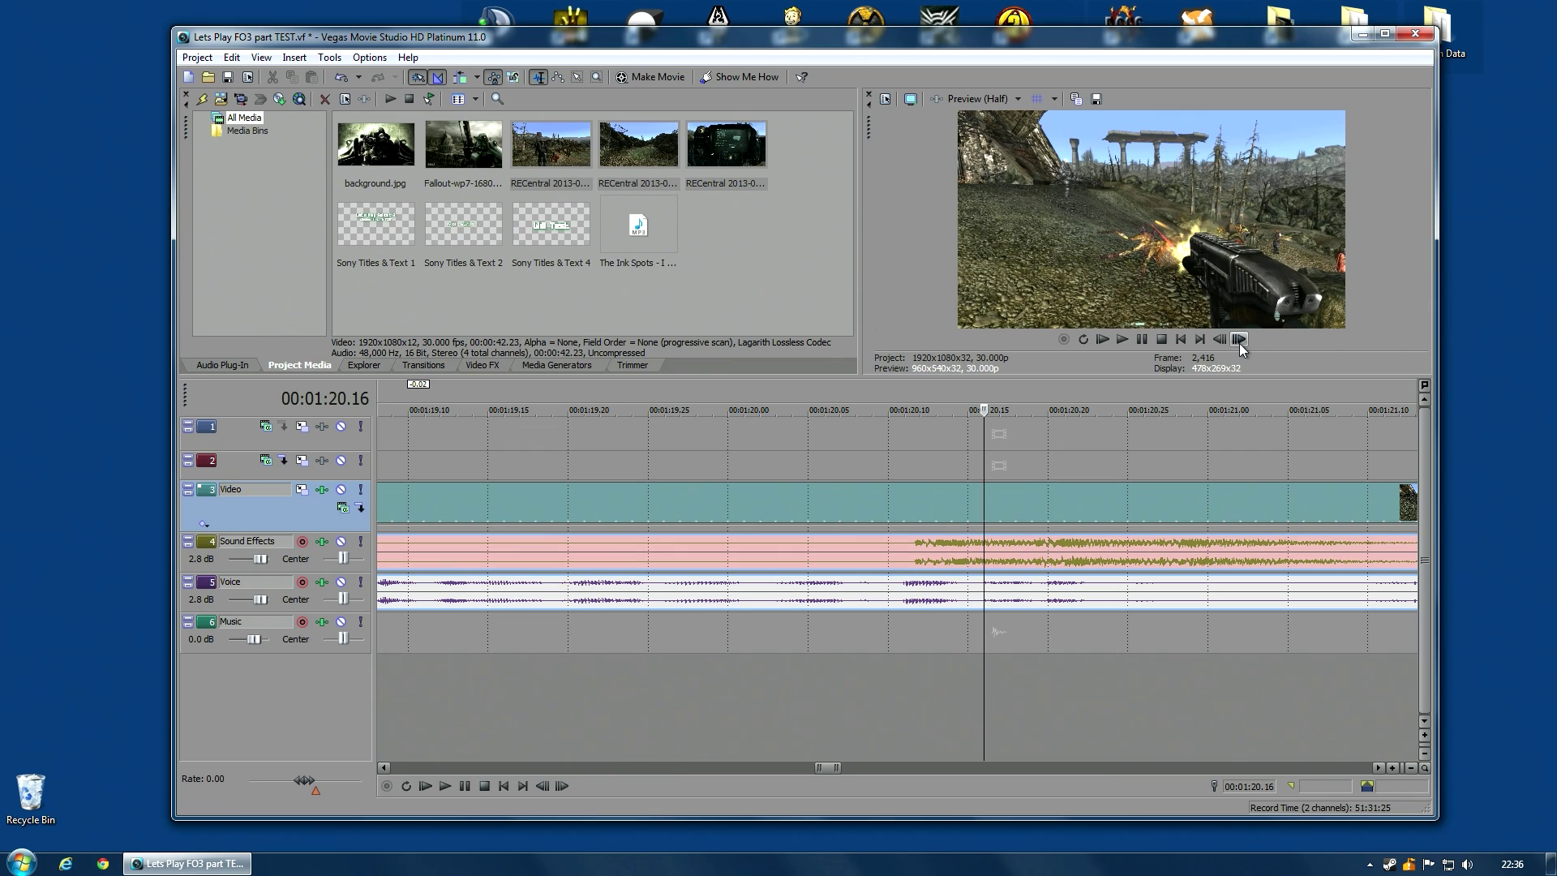
Remove the second clip's Sound Effects event from its group and move it about four frames later to align with the muzzle flash.
{"action": "right_click", "coordinate": [946, 558]}
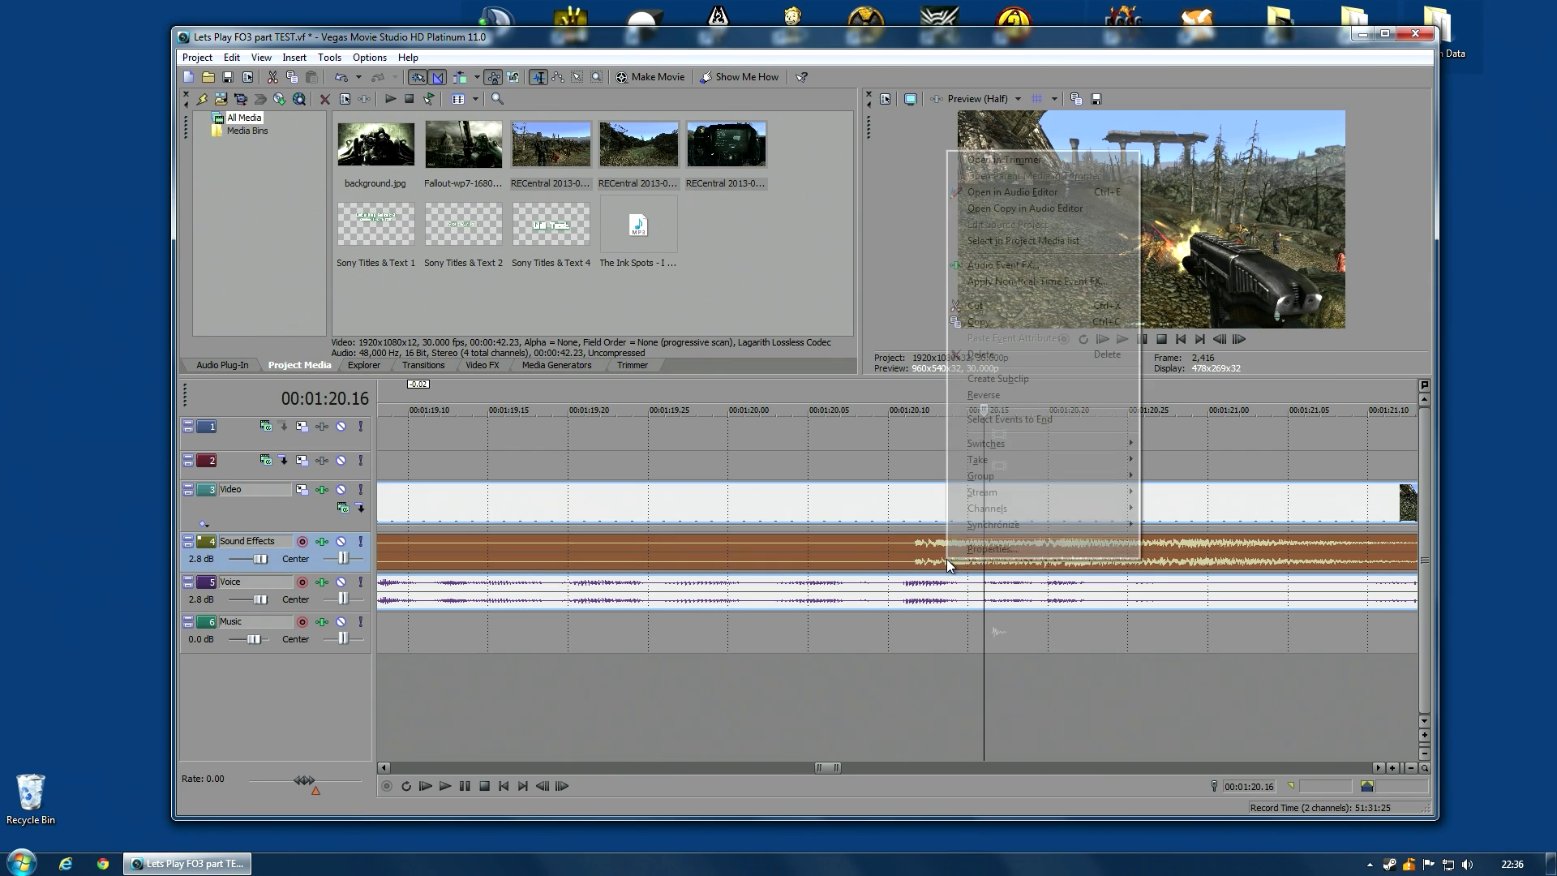
{"action": "mouse_move", "coordinate": [1000, 479]}
{"action": "left_click", "coordinate": [1185, 500]}
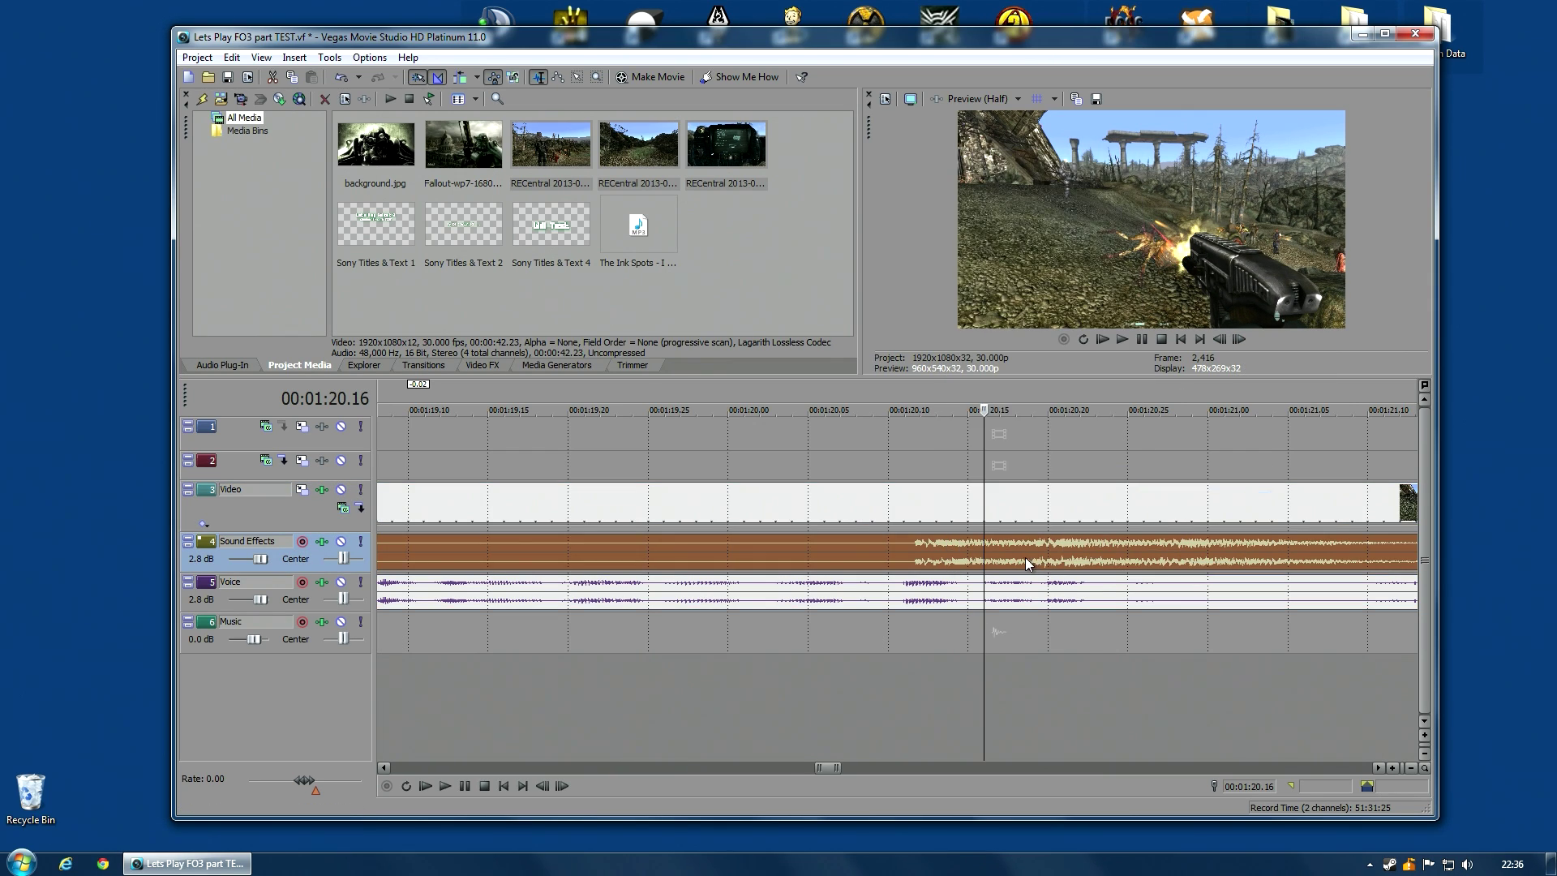
{"action": "left_click_drag", "start_coordinate": [1025, 557], "coordinate": [1073, 553]}
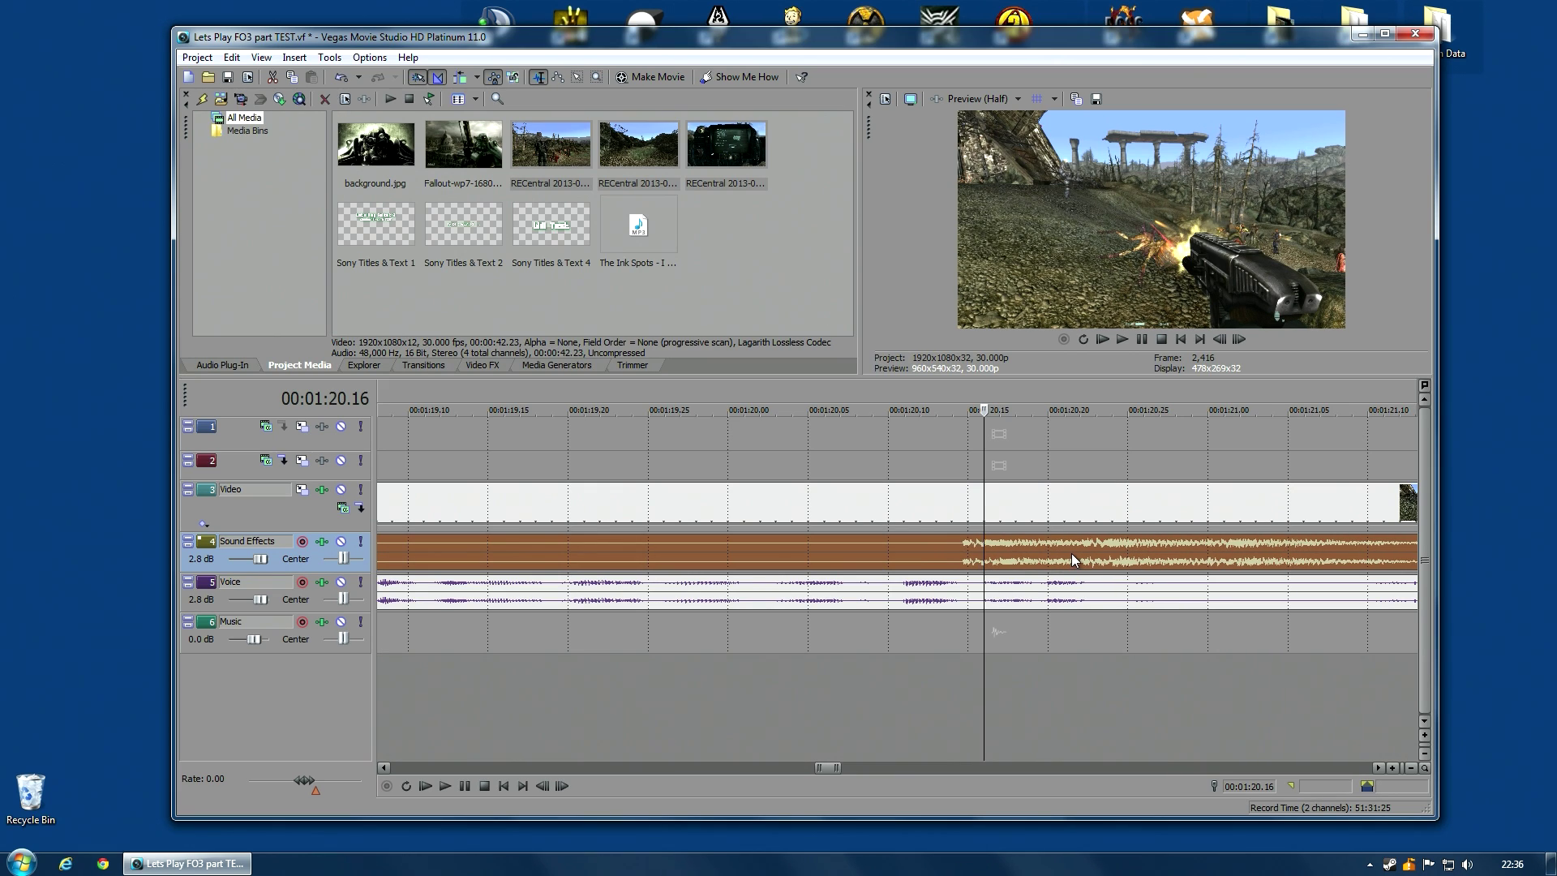
{"action": "left_click_drag", "start_coordinate": [1075, 560], "coordinate": [1083, 553]}
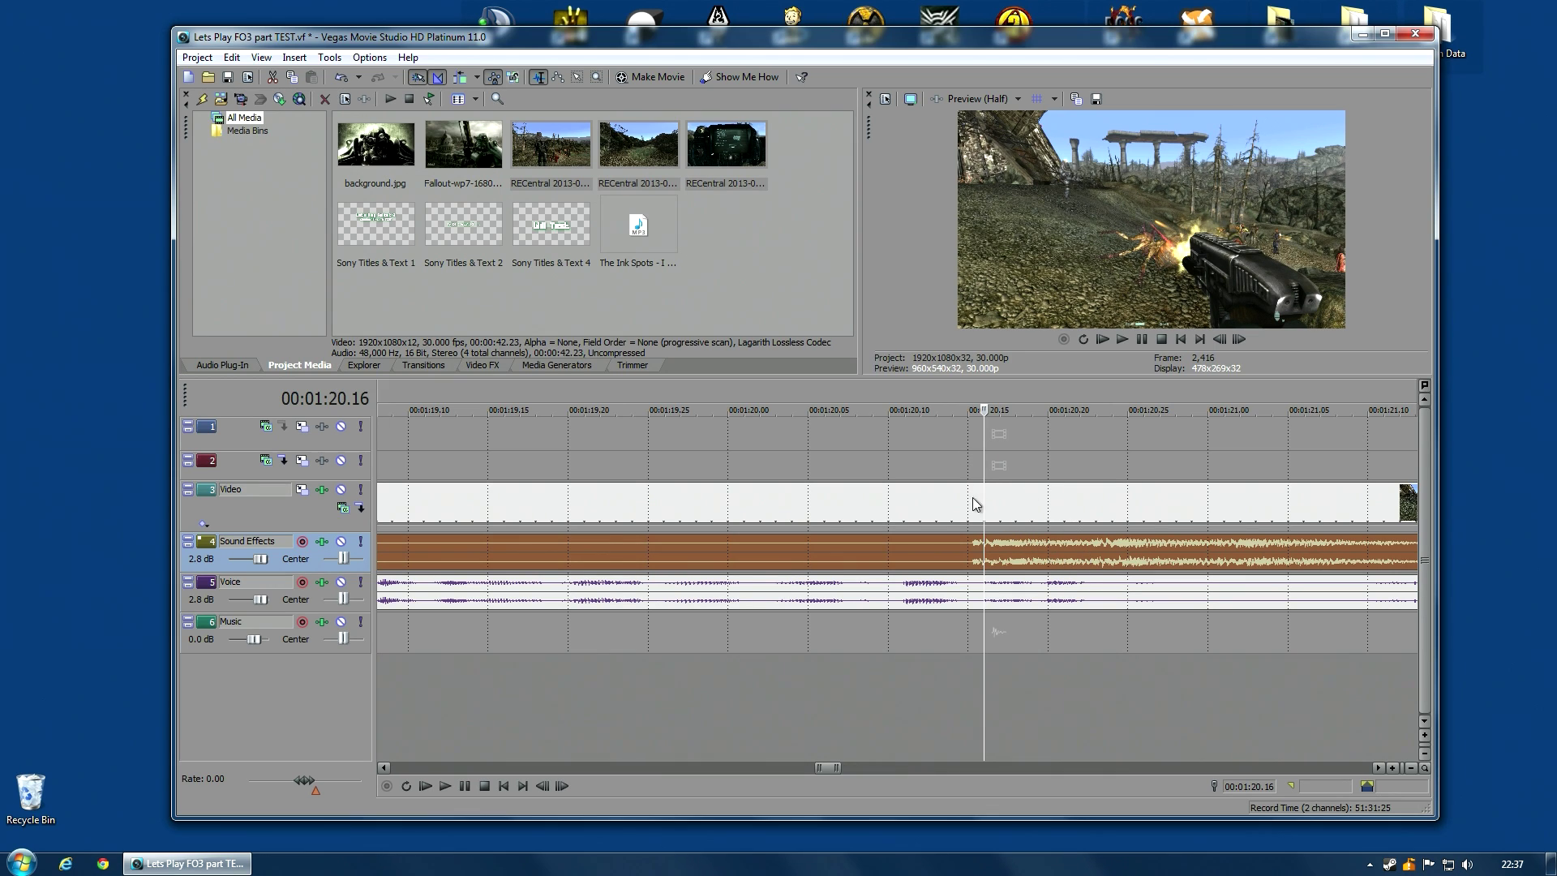
{"action": "left_click", "coordinate": [1220, 339]}
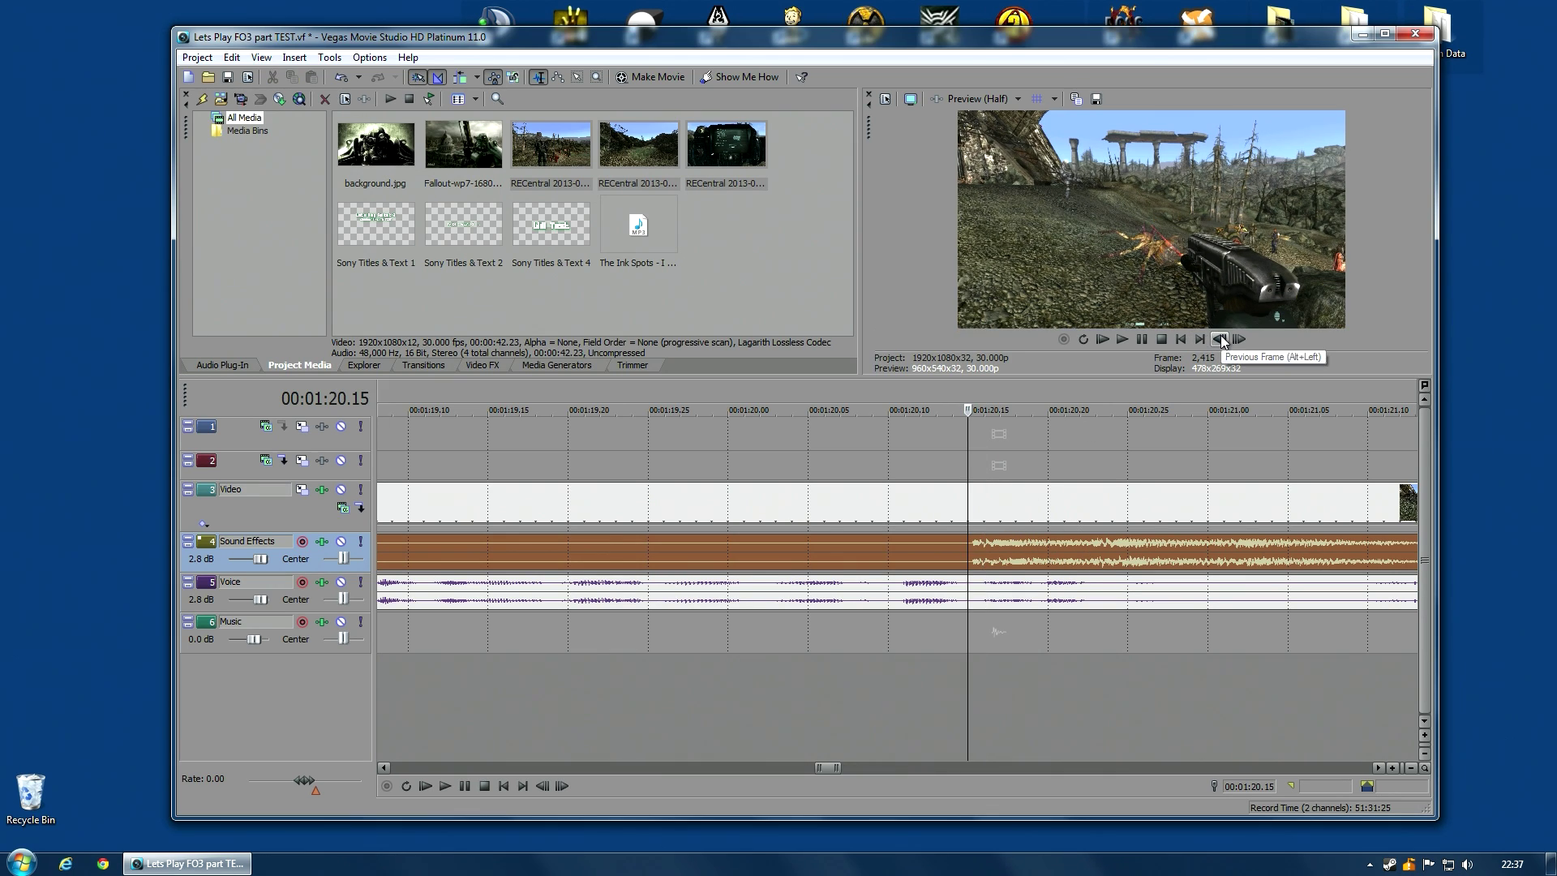
{"action": "left_click", "coordinate": [1239, 339]}
{"action": "left_click", "coordinate": [1220, 339]}
Select the second clip's realigned Video, Sound Effects and Voice events and create a new group from them.
{"action": "scroll", "coordinate": [1111, 465], "scroll_direction": "down", "scroll_amount": 10}
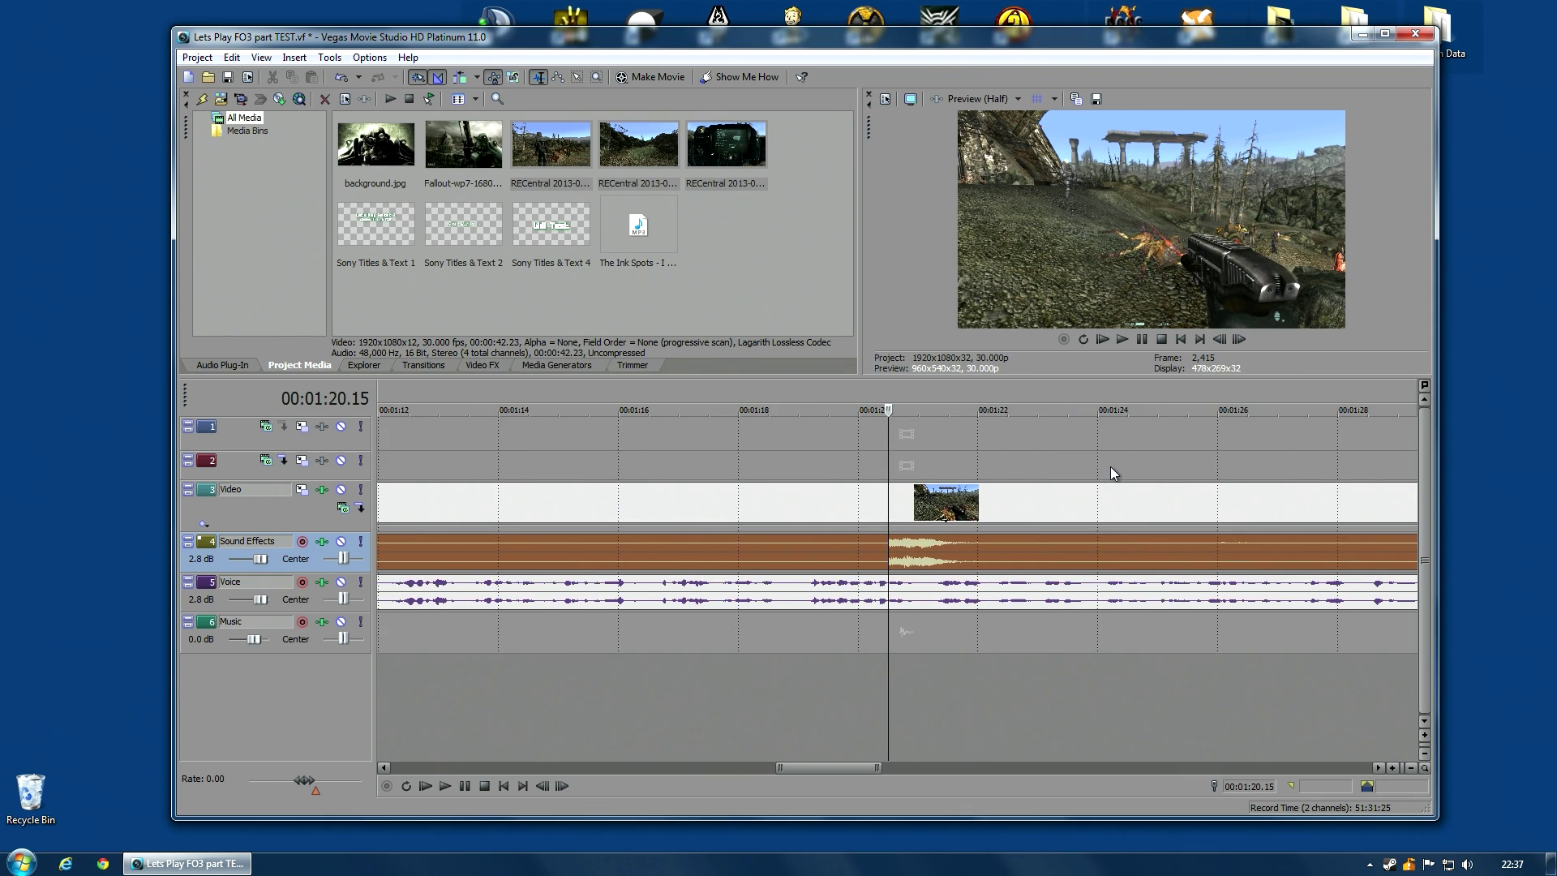
{"action": "left_click", "coordinate": [957, 547]}
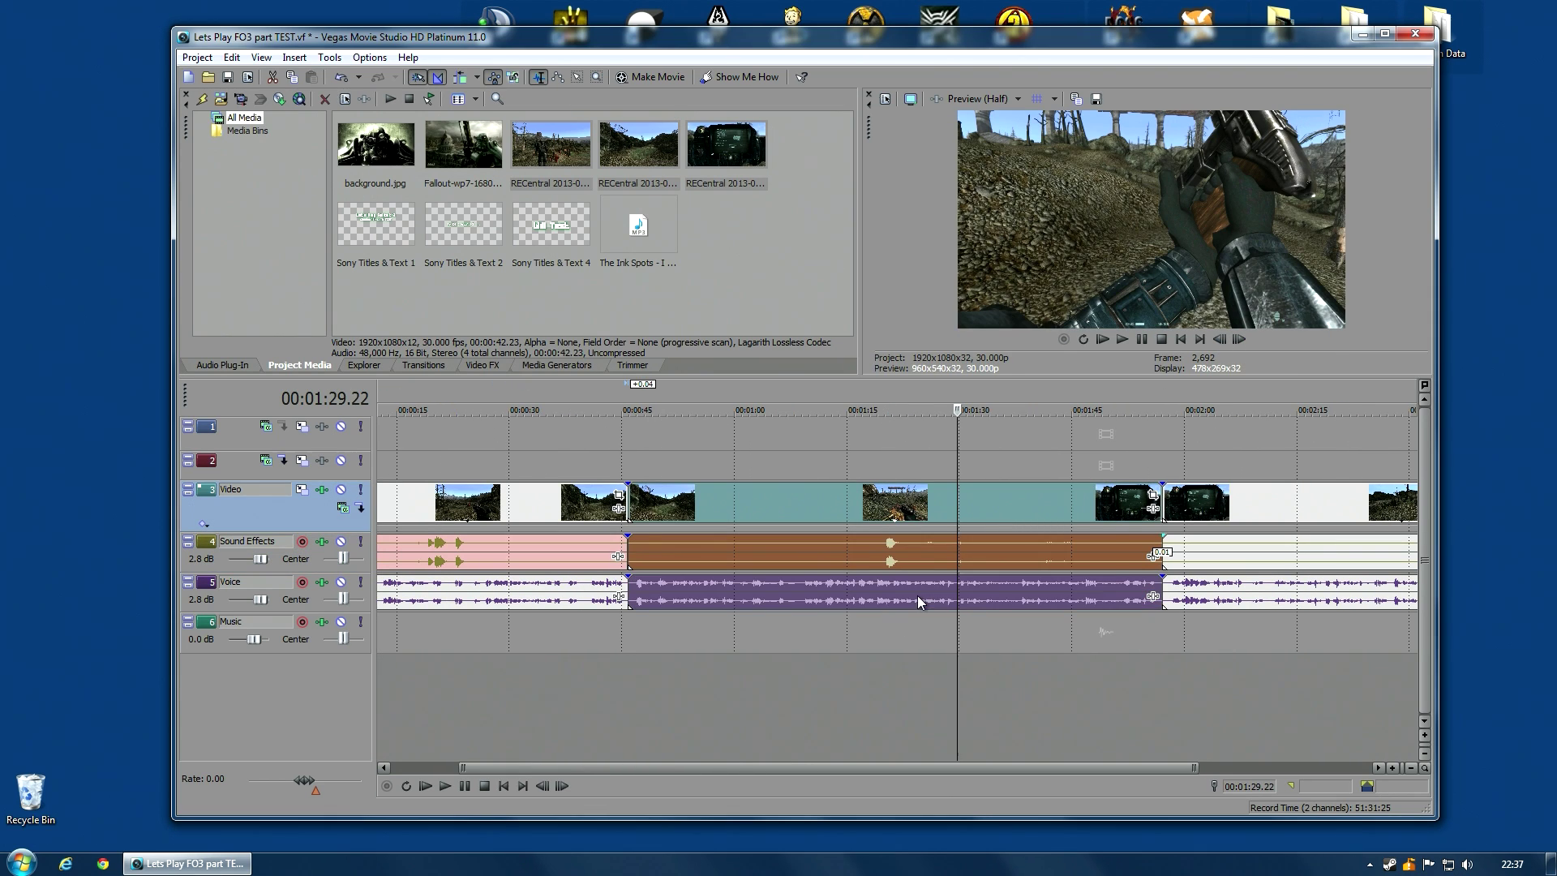
{"action": "right_click", "coordinate": [918, 595]}
{"action": "mouse_move", "coordinate": [975, 515]}
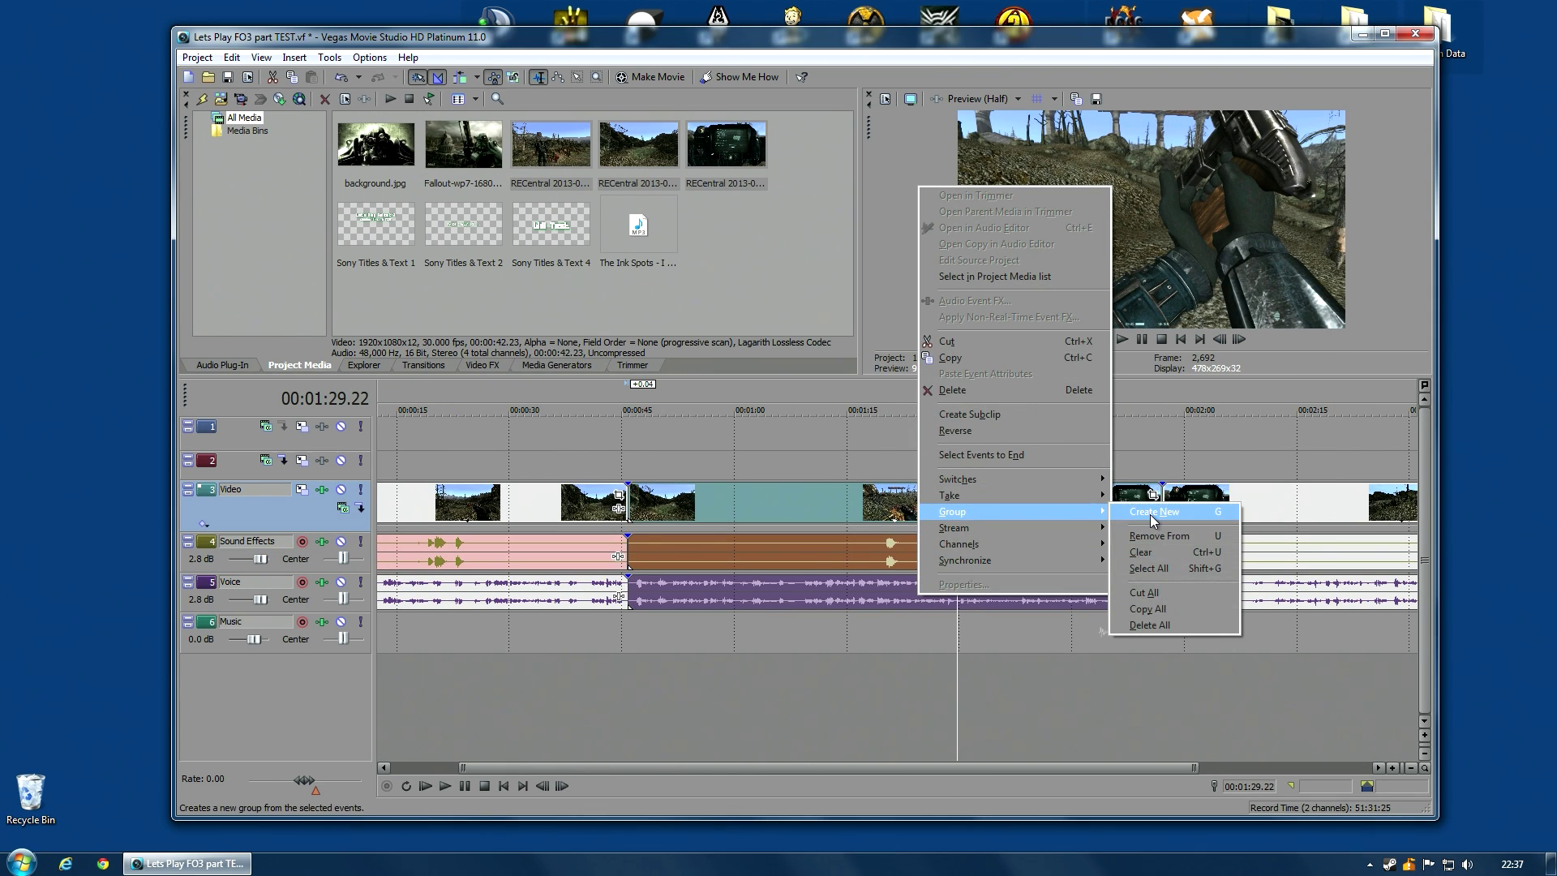
{"action": "left_click", "coordinate": [1151, 514]}
{"action": "left_click", "coordinate": [1060, 458]}
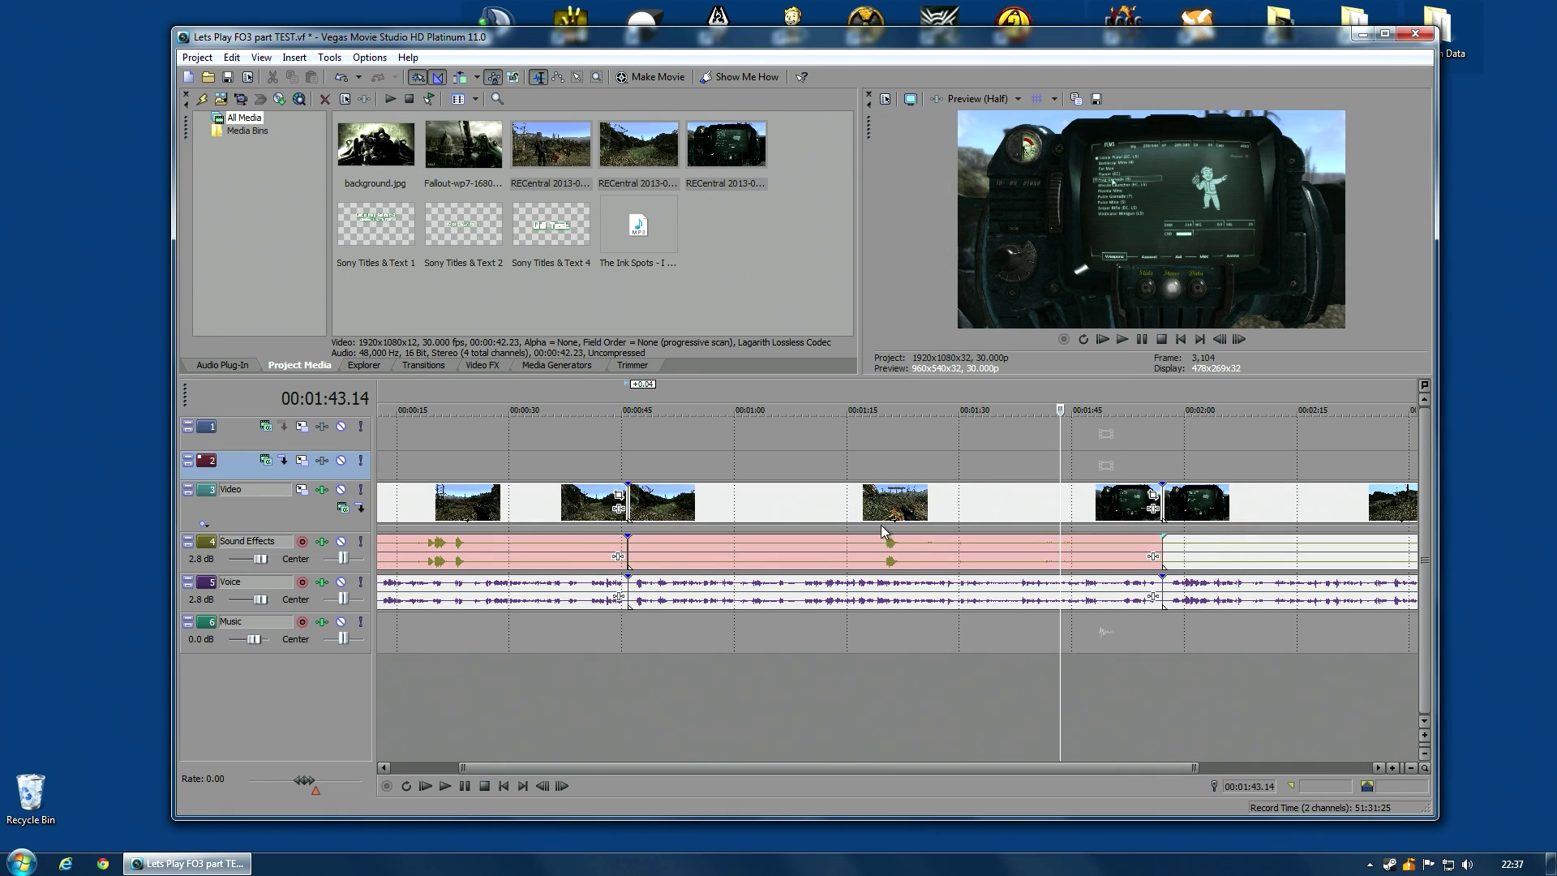
Look through the third gameplay clip for a moment to synchronise, and play a short part from 00:02:03.04.
{"action": "left_click", "coordinate": [881, 508]}
{"action": "left_click", "coordinate": [1087, 523]}
{"action": "scroll", "coordinate": [1122, 519], "scroll_direction": "up", "scroll_amount": 5}
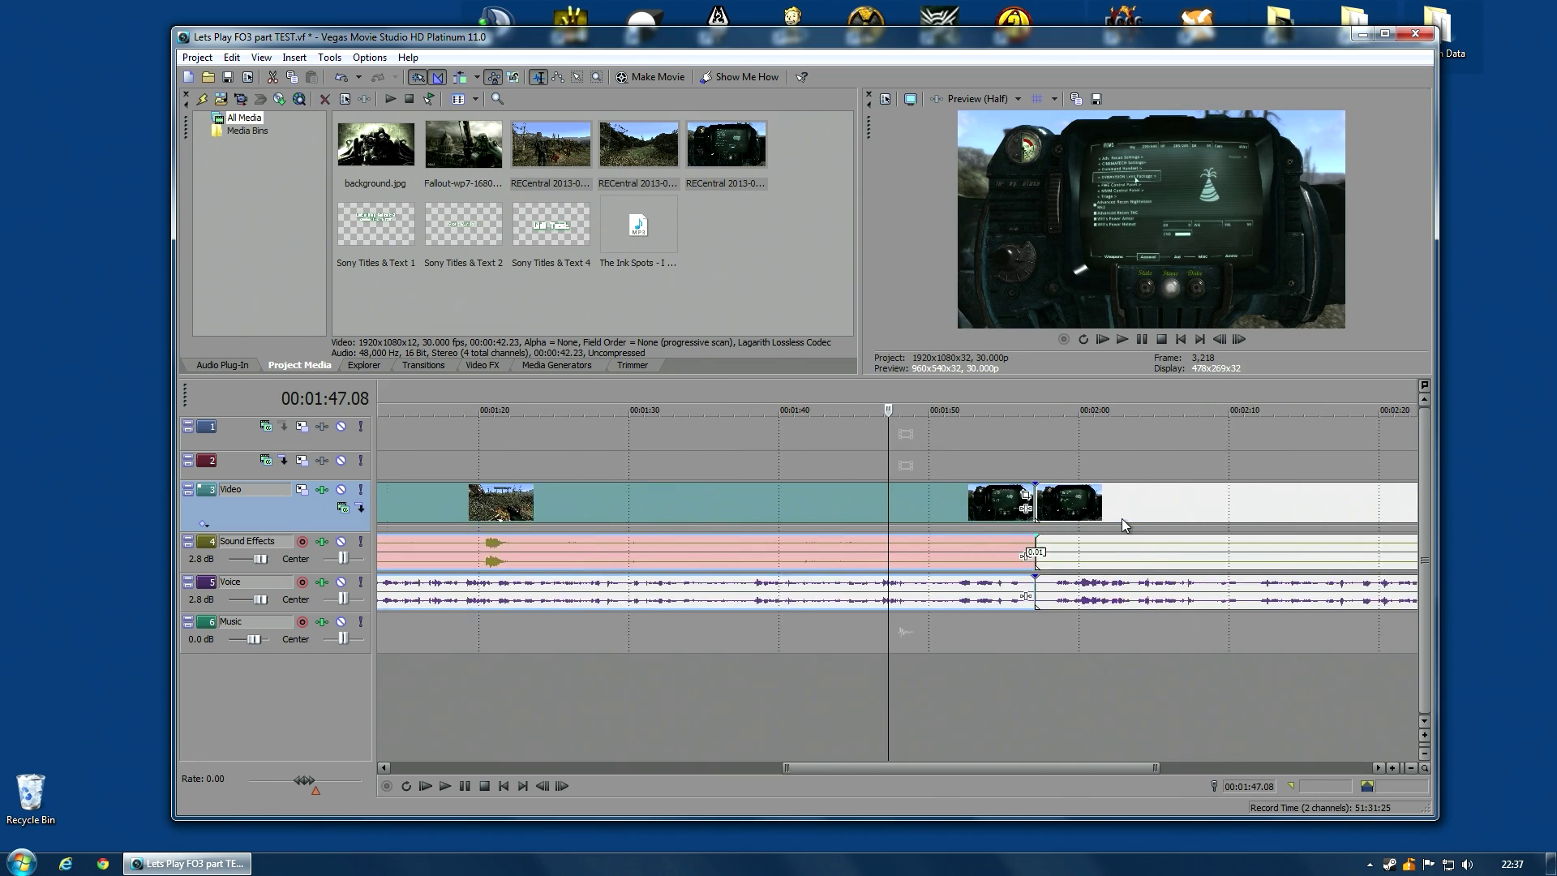
{"action": "scroll", "coordinate": [1208, 503], "scroll_direction": "down", "scroll_amount": 2}
{"action": "left_click", "coordinate": [1157, 504]}
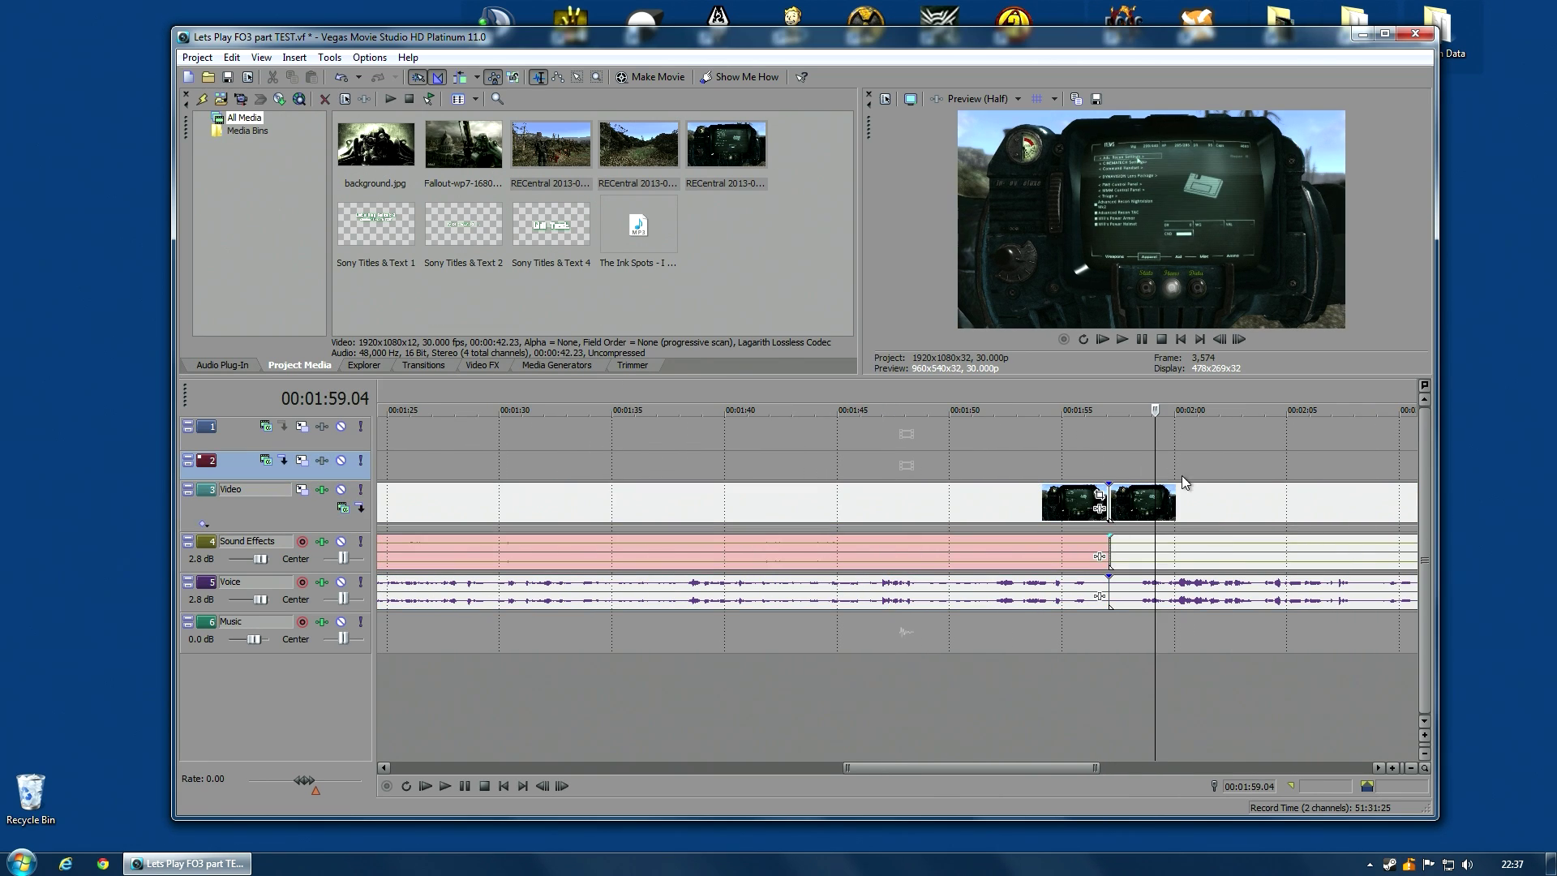
{"action": "left_click_drag", "start_coordinate": [1186, 504], "coordinate": [1257, 510]}
{"action": "scroll", "coordinate": [1257, 510], "scroll_direction": "down", "scroll_amount": 4}
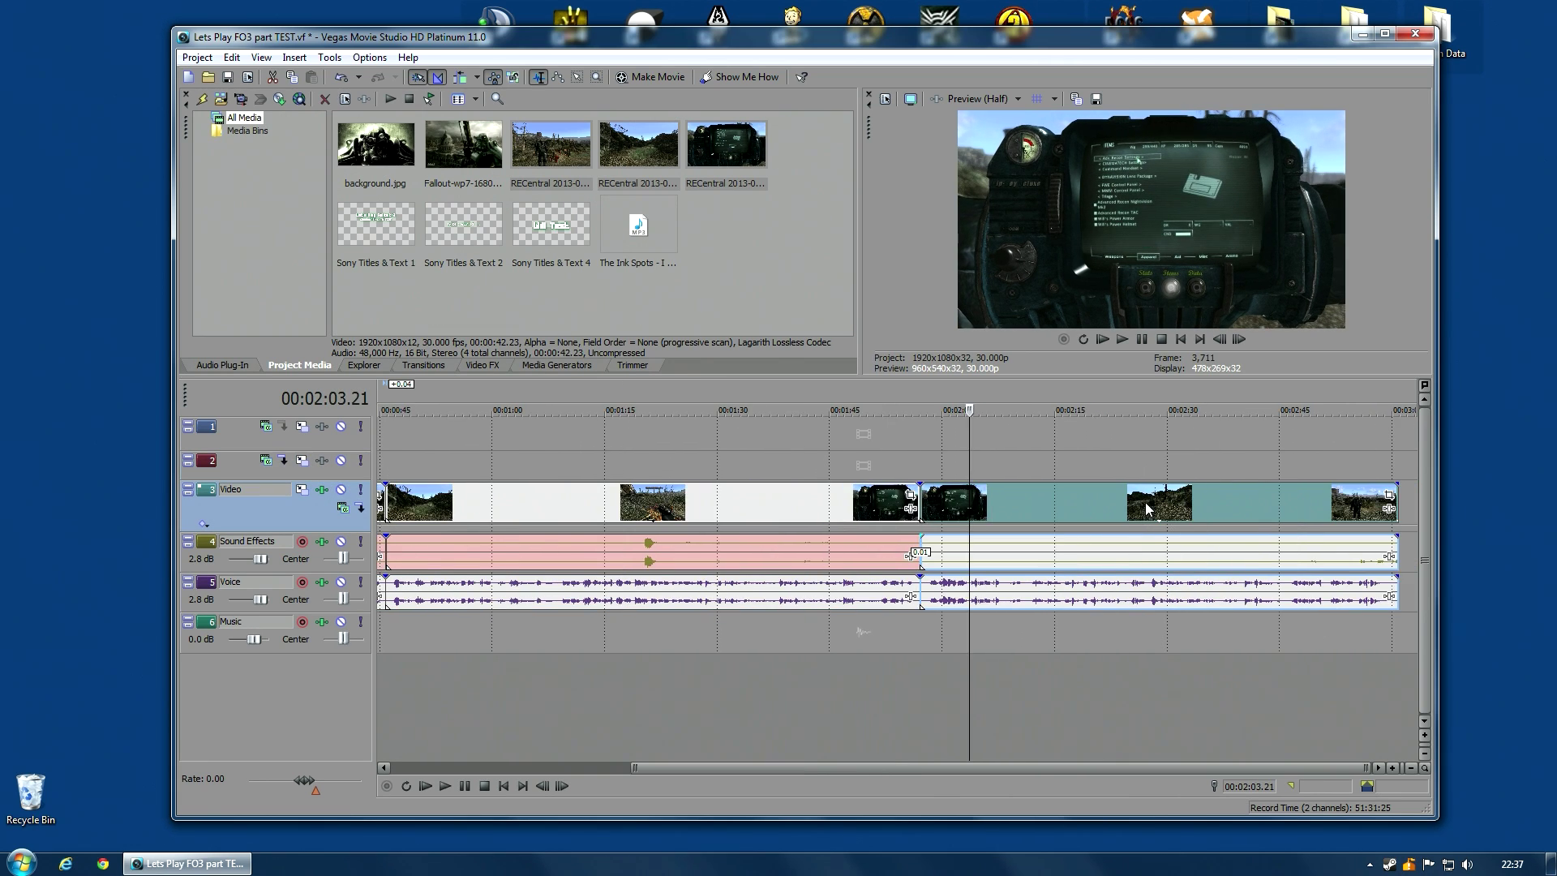
{"action": "left_click", "coordinate": [1115, 506]}
{"action": "left_click", "coordinate": [1039, 499]}
{"action": "left_click", "coordinate": [999, 497]}
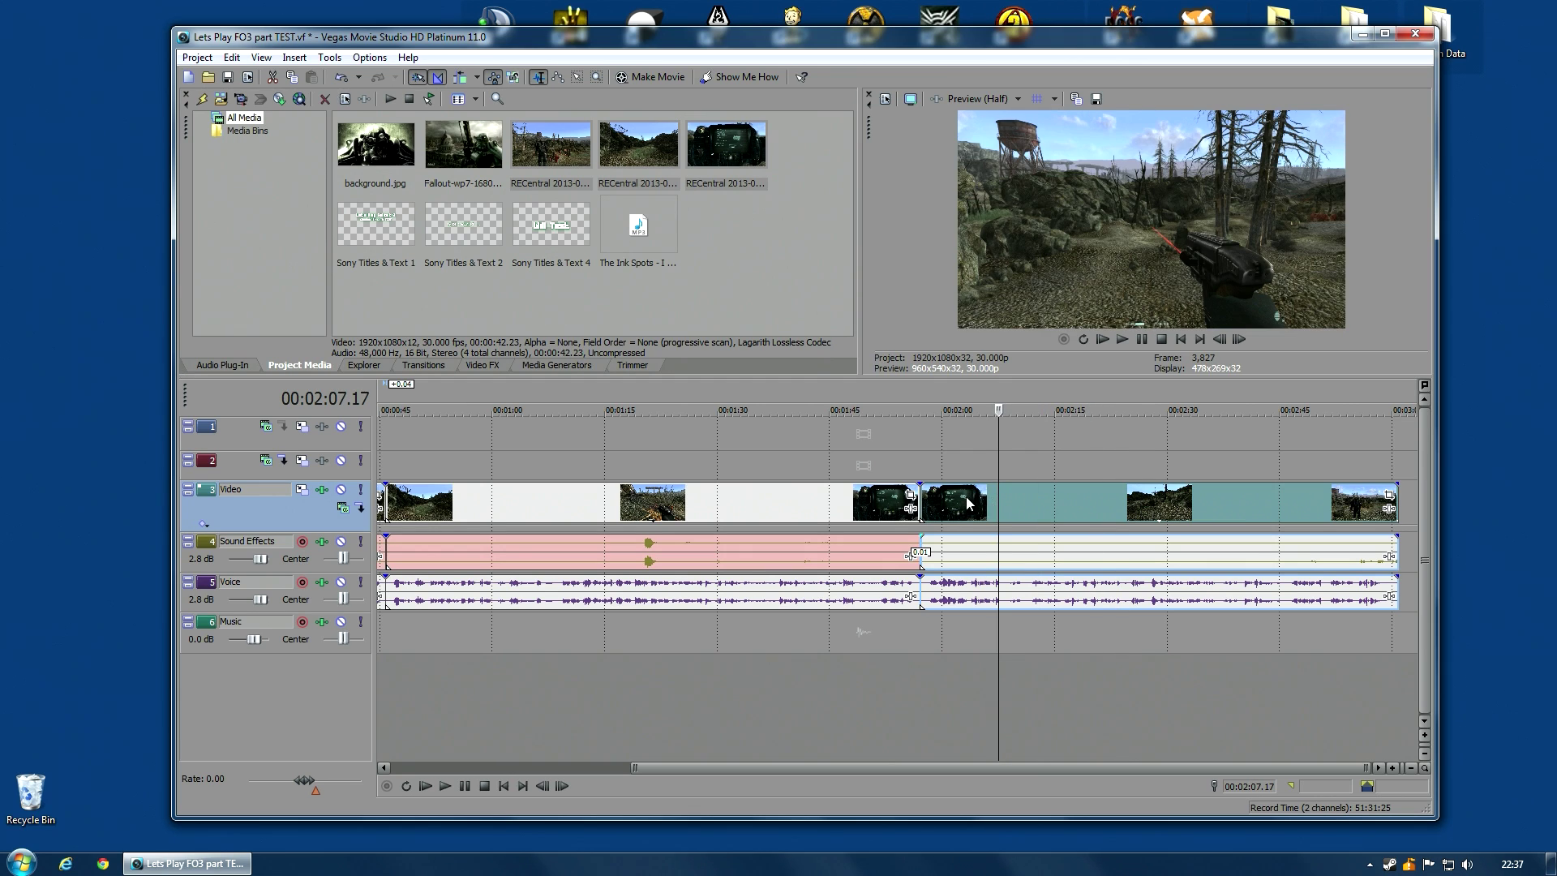
{"action": "left_click", "coordinate": [963, 504]}
{"action": "scroll", "coordinate": [1111, 430], "scroll_direction": "up", "scroll_amount": 2}
{"action": "scroll", "coordinate": [1125, 442], "scroll_direction": "up", "scroll_amount": 1}
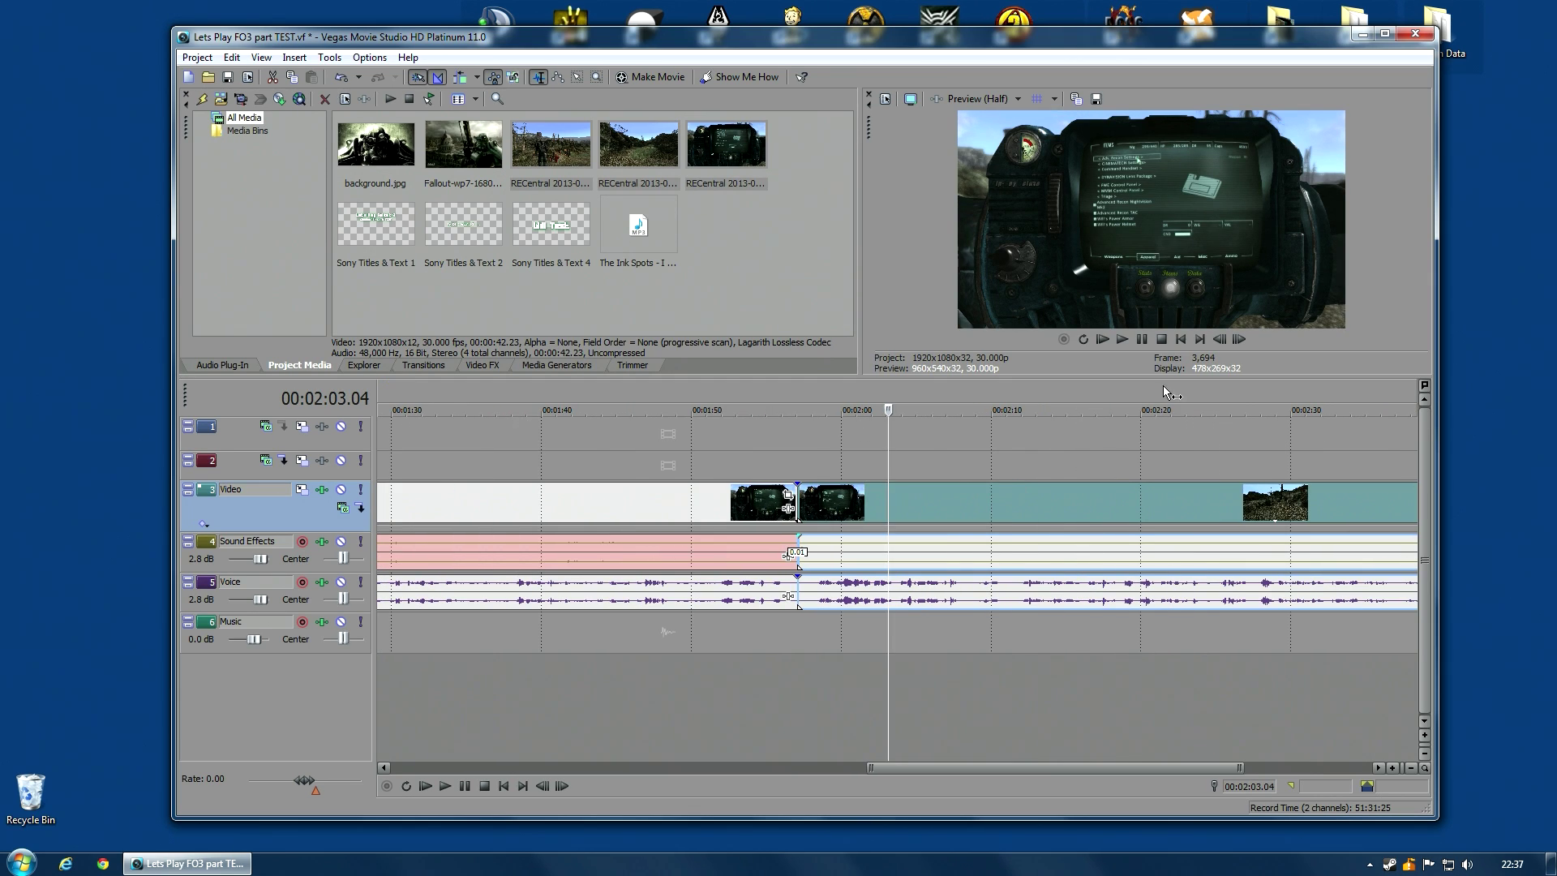
{"action": "left_click", "coordinate": [1124, 339]}
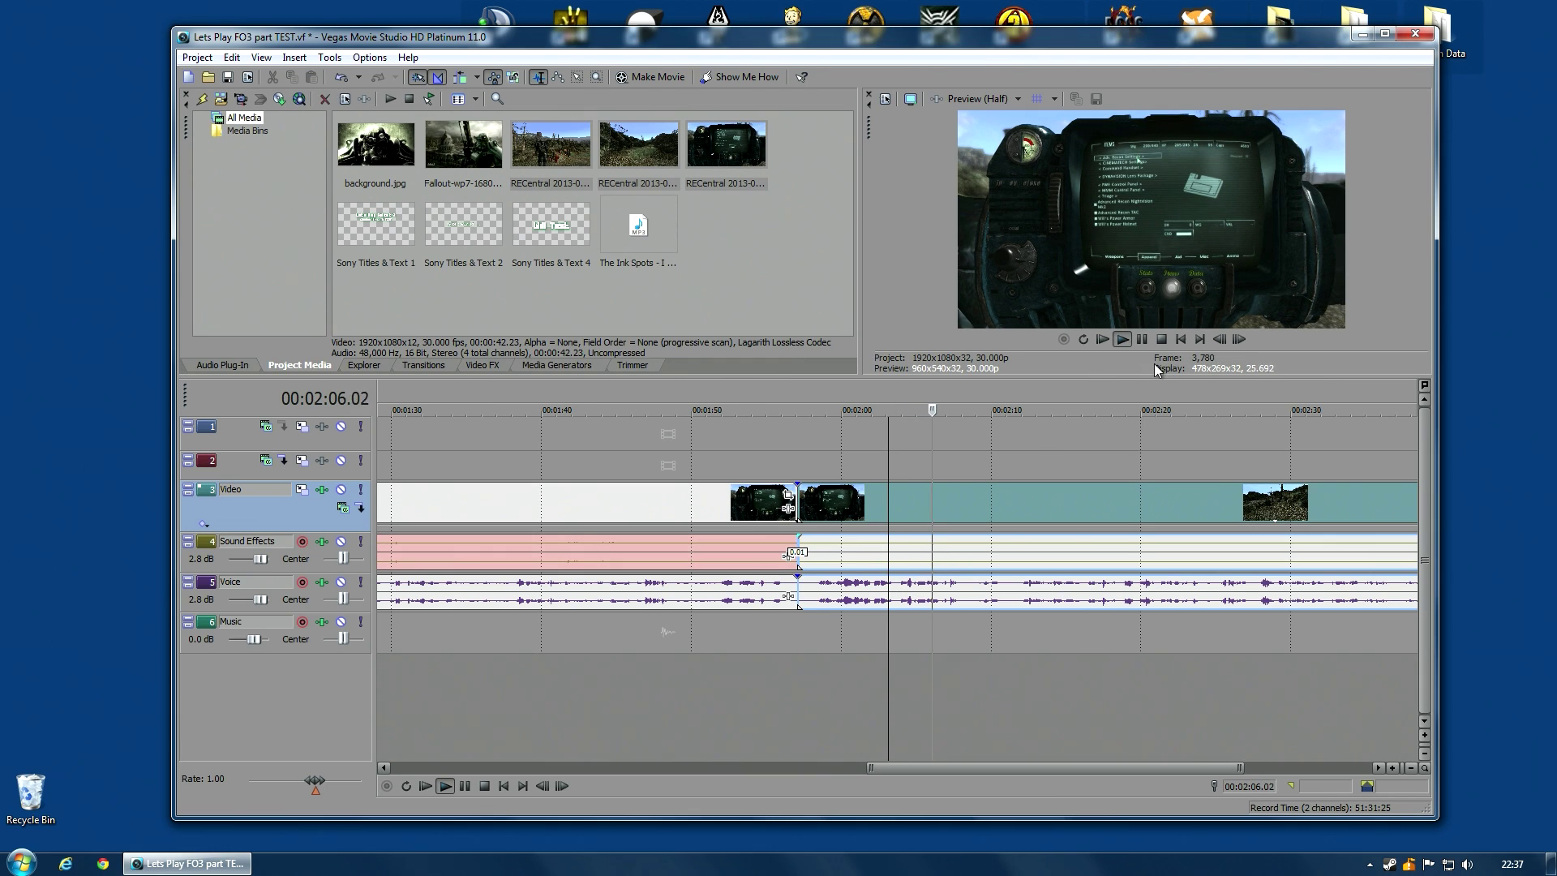
{"action": "left_click", "coordinate": [1149, 343]}
{"action": "scroll", "coordinate": [1004, 528], "scroll_direction": "down", "scroll_amount": 4}
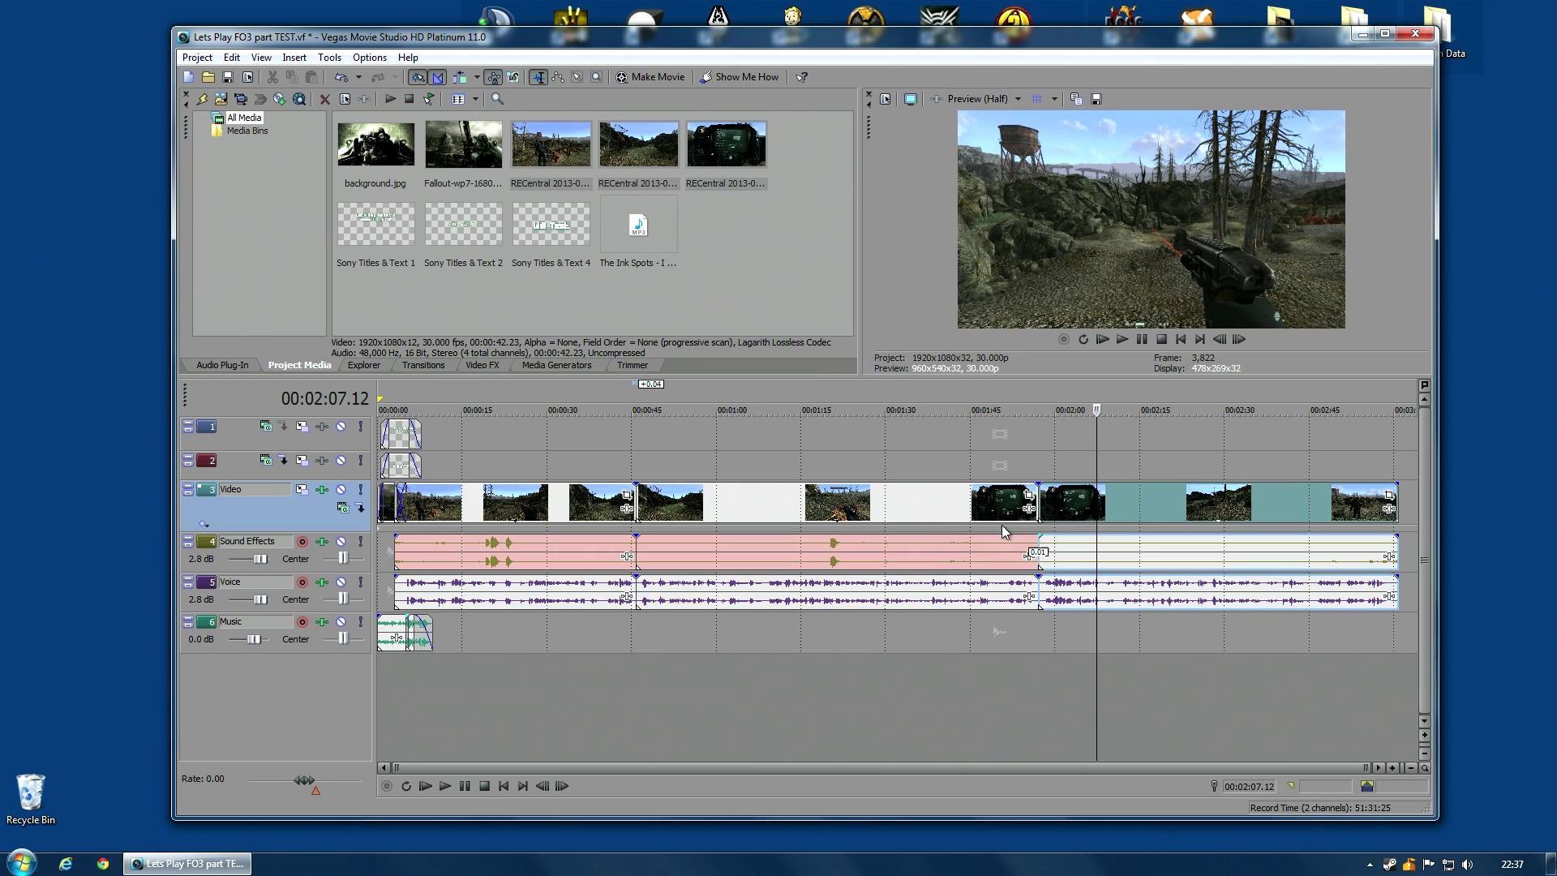
{"action": "left_click", "coordinate": [1360, 510]}
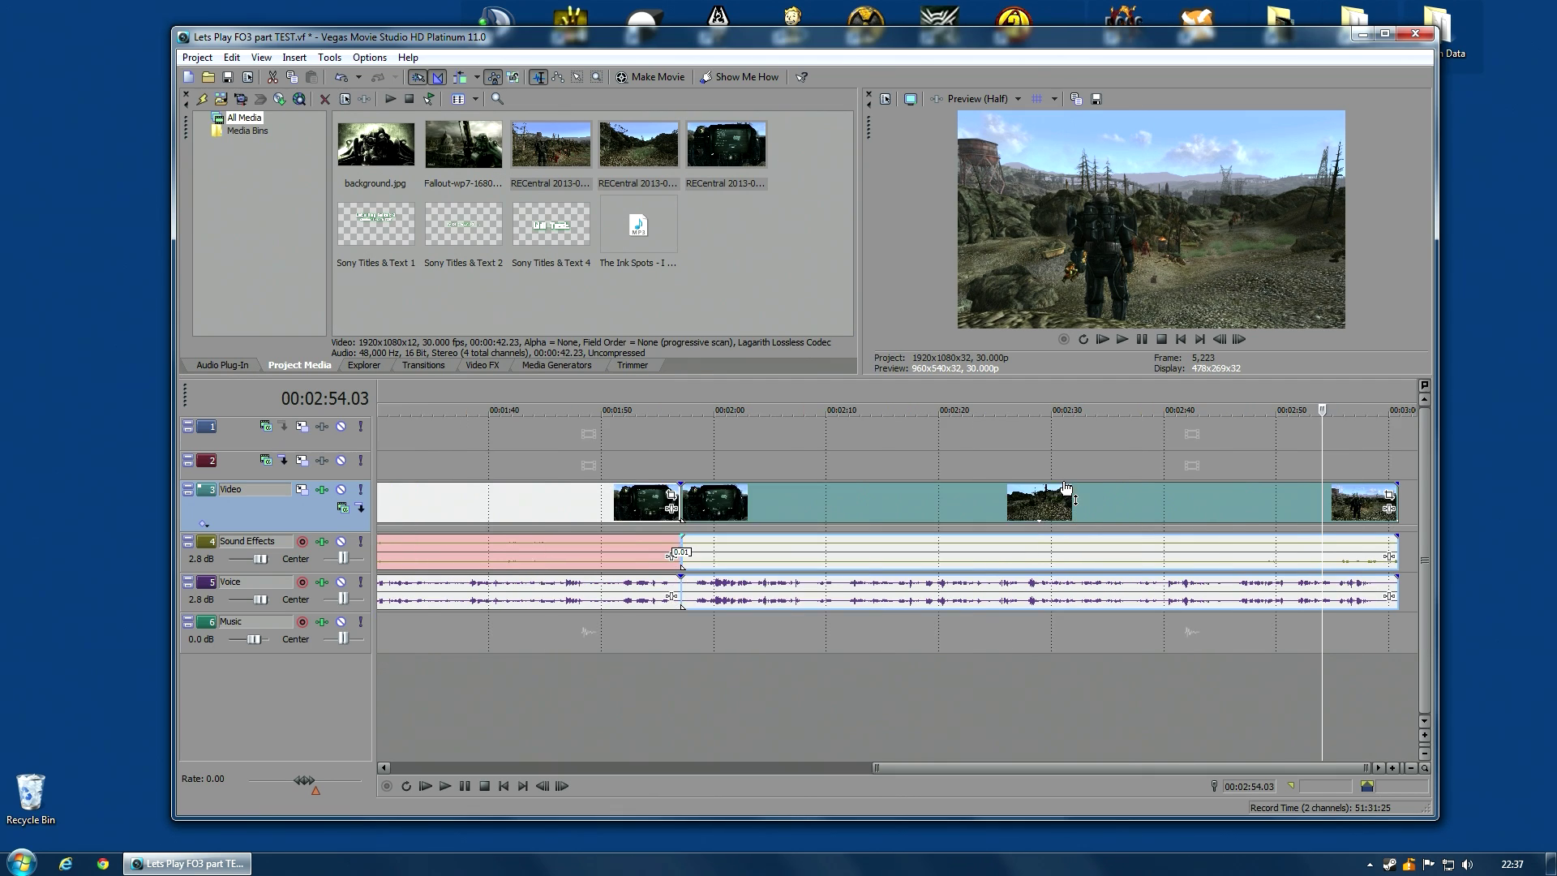
Examine the Sound Effects overlap where the second and third gameplay clips meet, at 00:01:57.03.
{"action": "left_click", "coordinate": [1043, 453]}
{"action": "scroll", "coordinate": [1043, 452], "scroll_direction": "up", "scroll_amount": 4}
{"action": "scroll", "coordinate": [1067, 542], "scroll_direction": "up", "scroll_amount": 8}
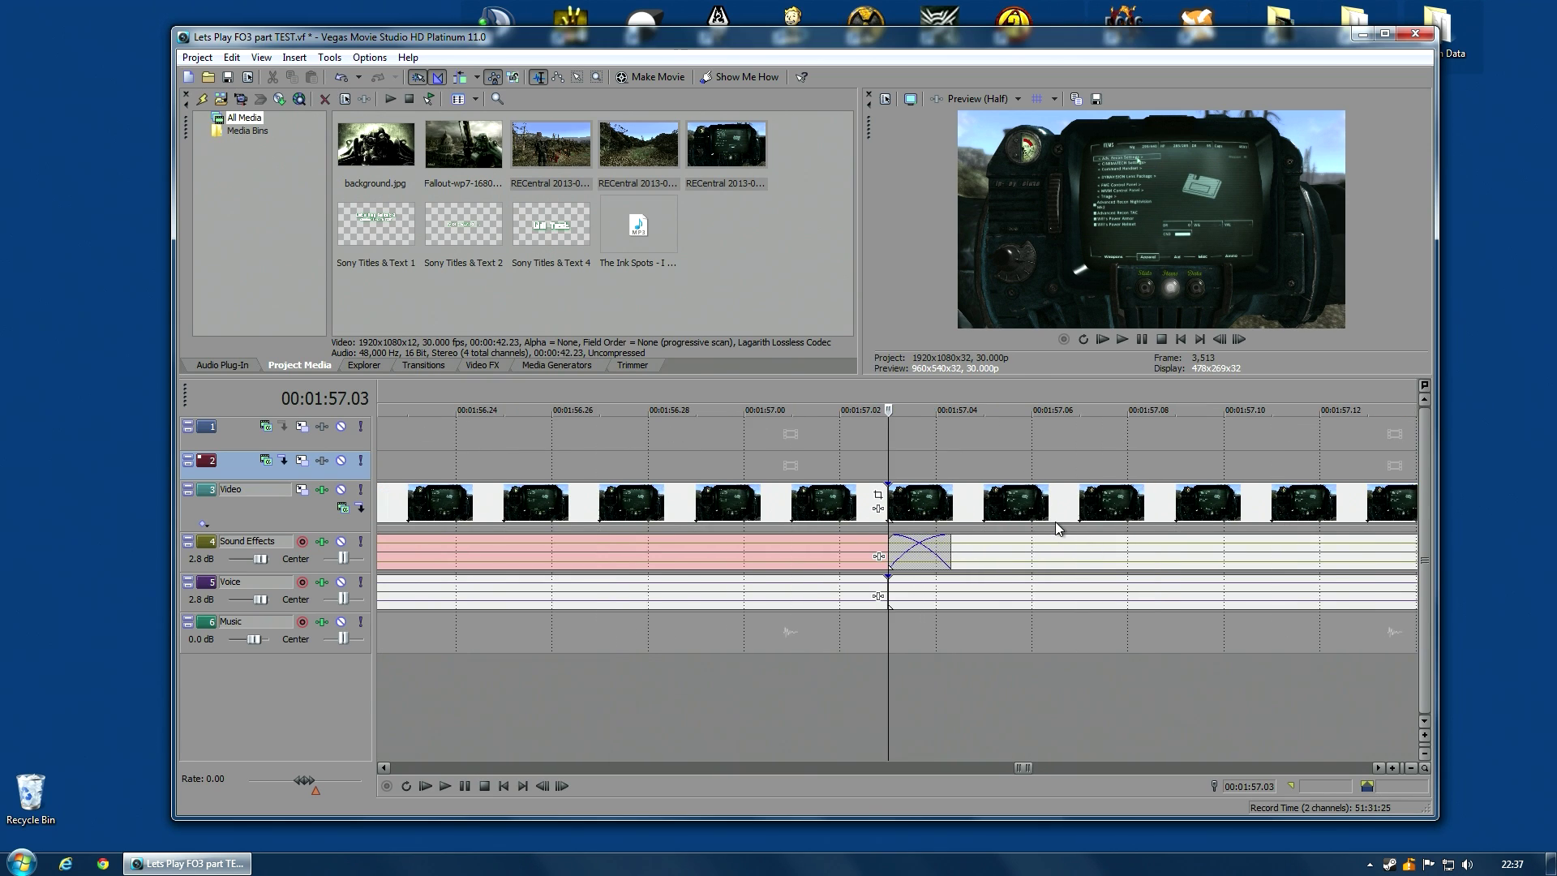
Play the second clip around its gunshot near 00:01:20 to check that sound and picture match.
{"action": "scroll", "coordinate": [1054, 528], "scroll_direction": "down", "scroll_amount": 15}
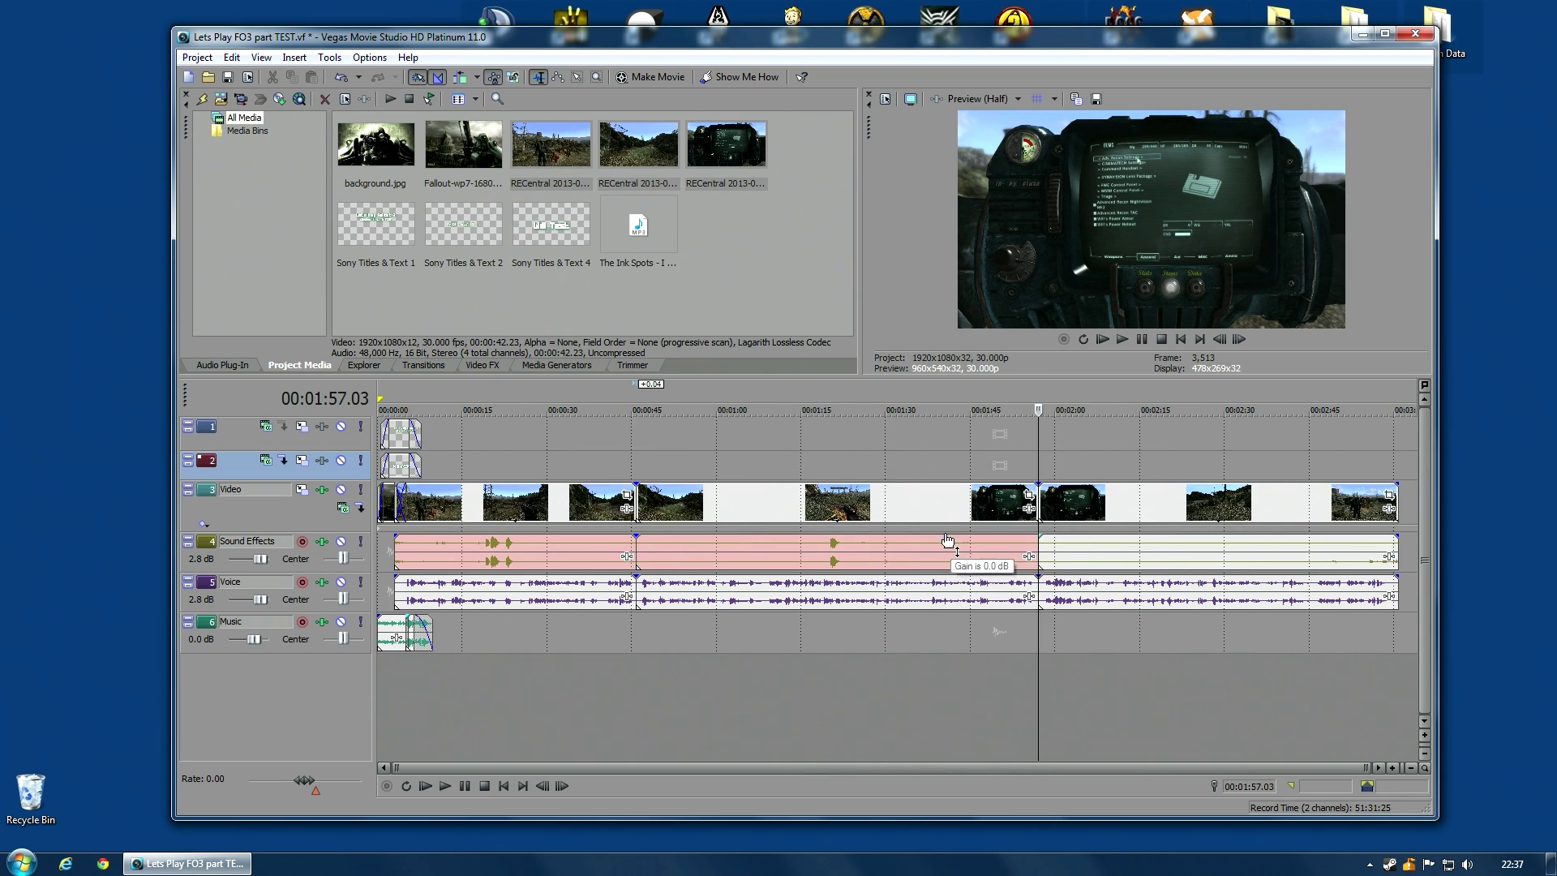
{"action": "left_click", "coordinate": [822, 469]}
{"action": "scroll", "coordinate": [1006, 517], "scroll_direction": "up", "scroll_amount": 6}
{"action": "left_click", "coordinate": [999, 459]}
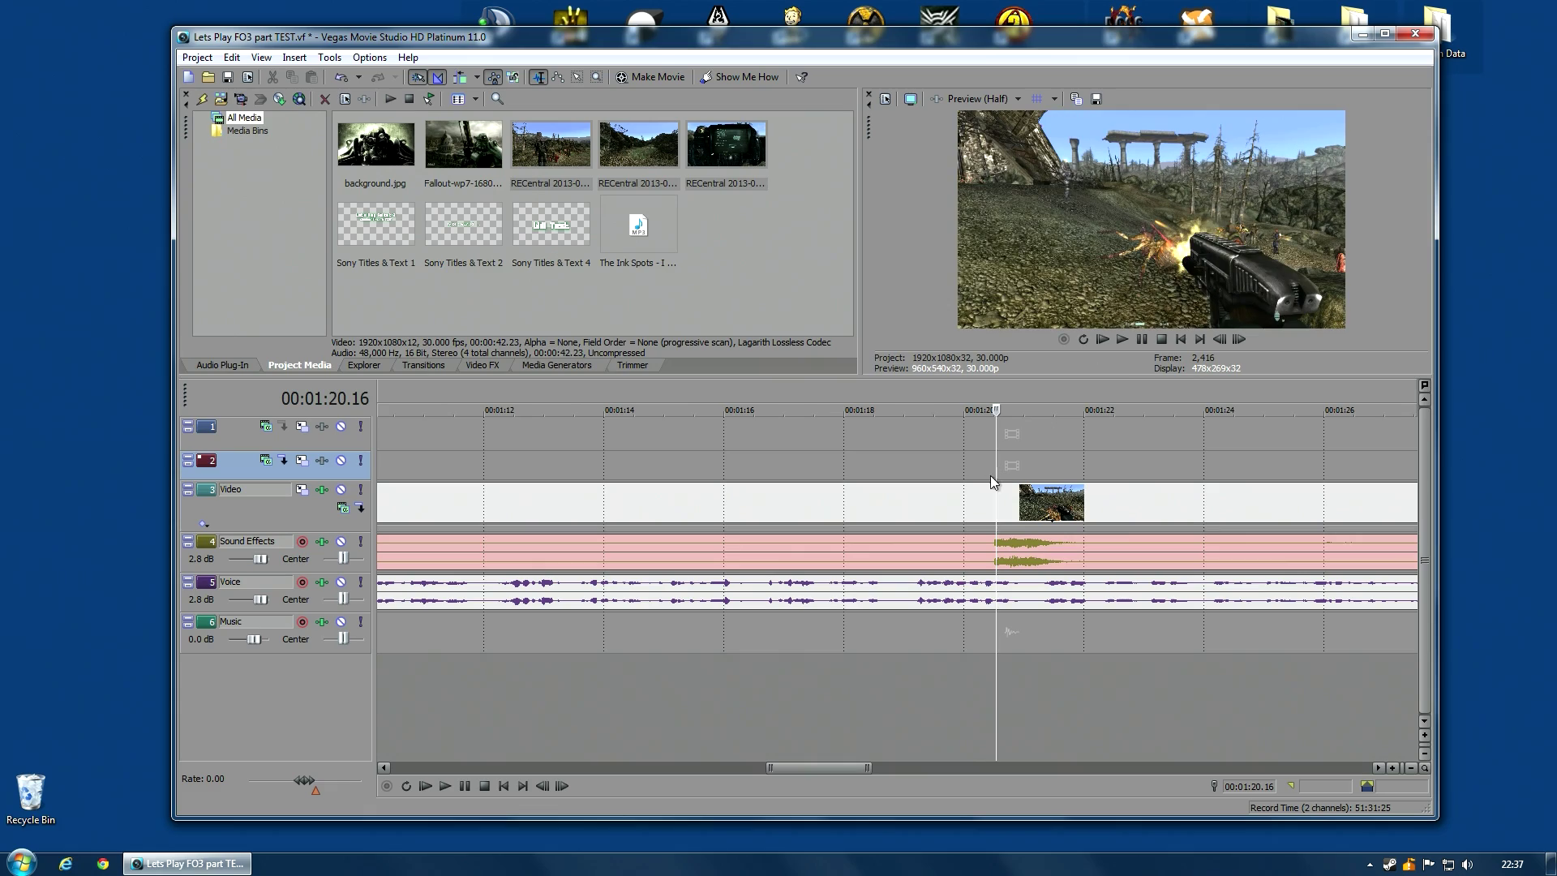
{"action": "left_click", "coordinate": [980, 472]}
{"action": "left_click", "coordinate": [1122, 339]}
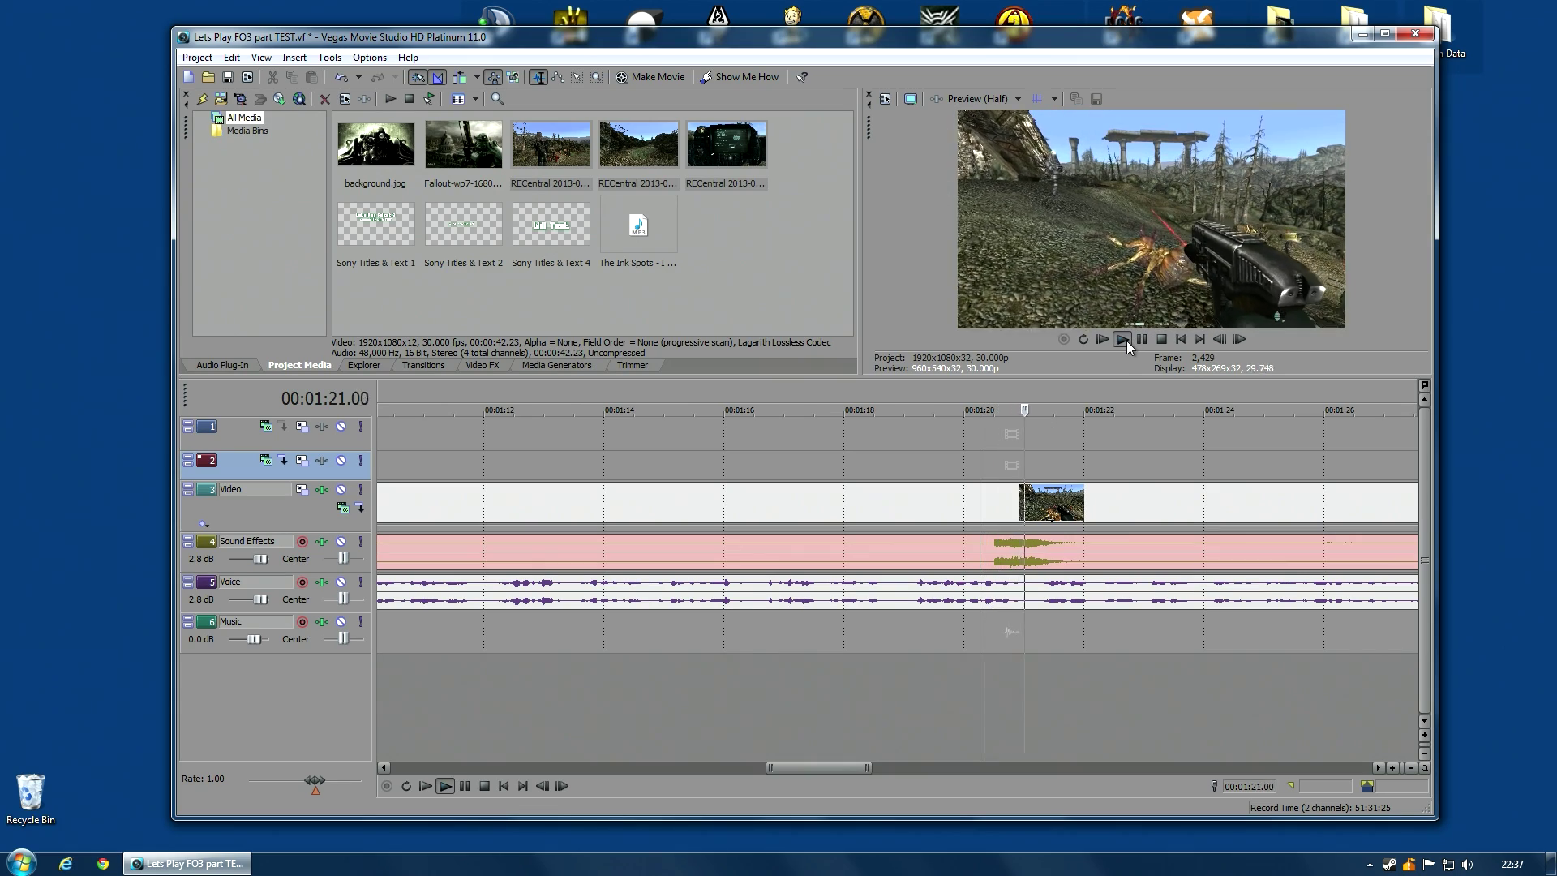
{"action": "left_click", "coordinate": [1131, 335]}
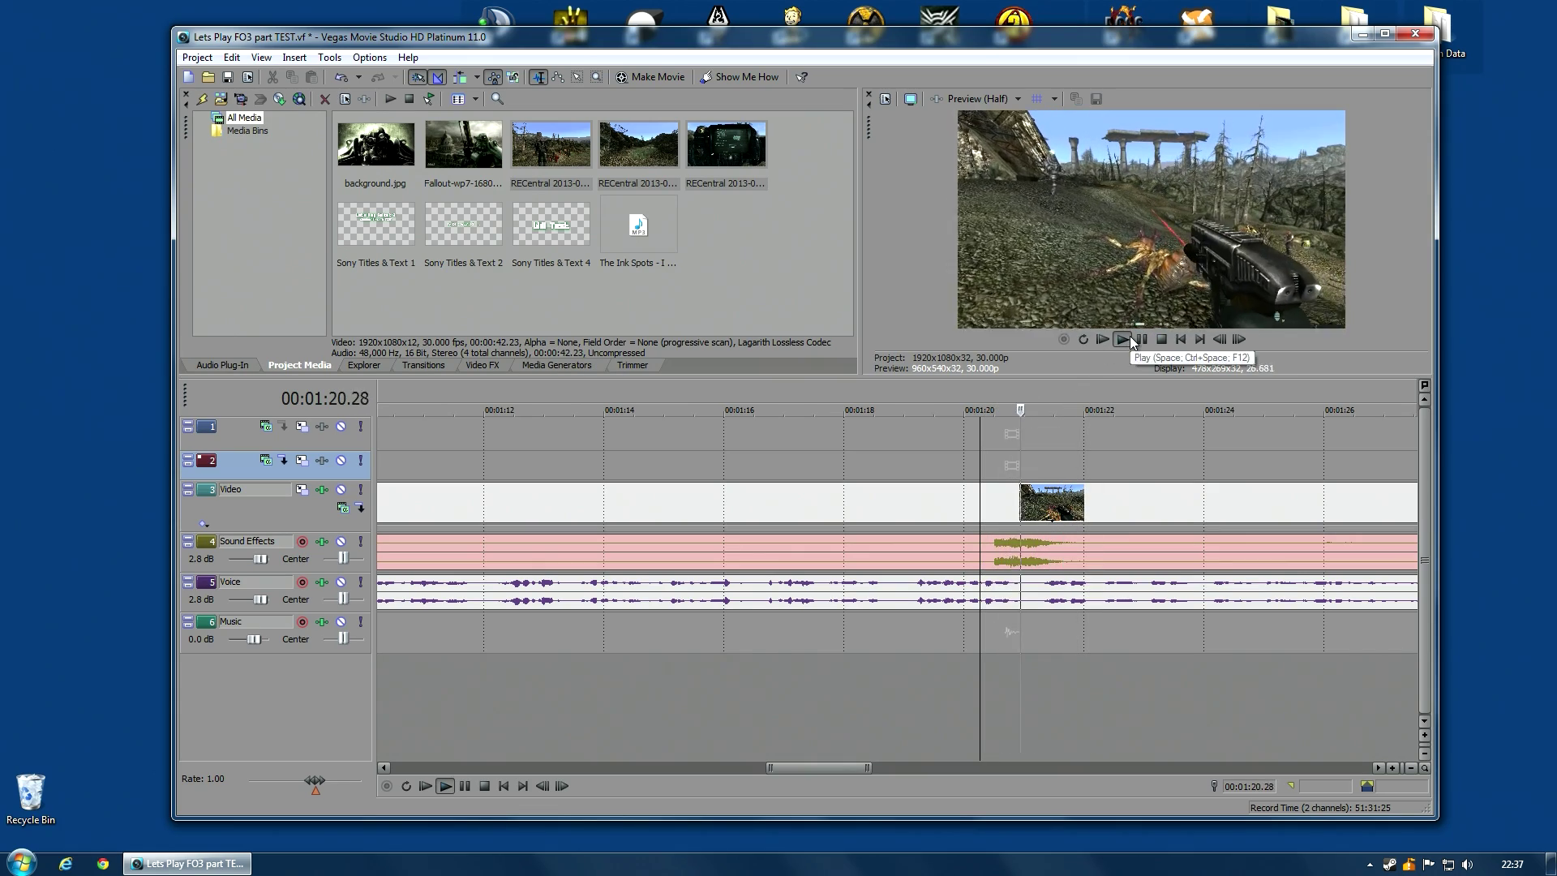
{"action": "left_click", "coordinate": [960, 459]}
{"action": "left_click", "coordinate": [1140, 341]}
{"action": "left_click", "coordinate": [1161, 341]}
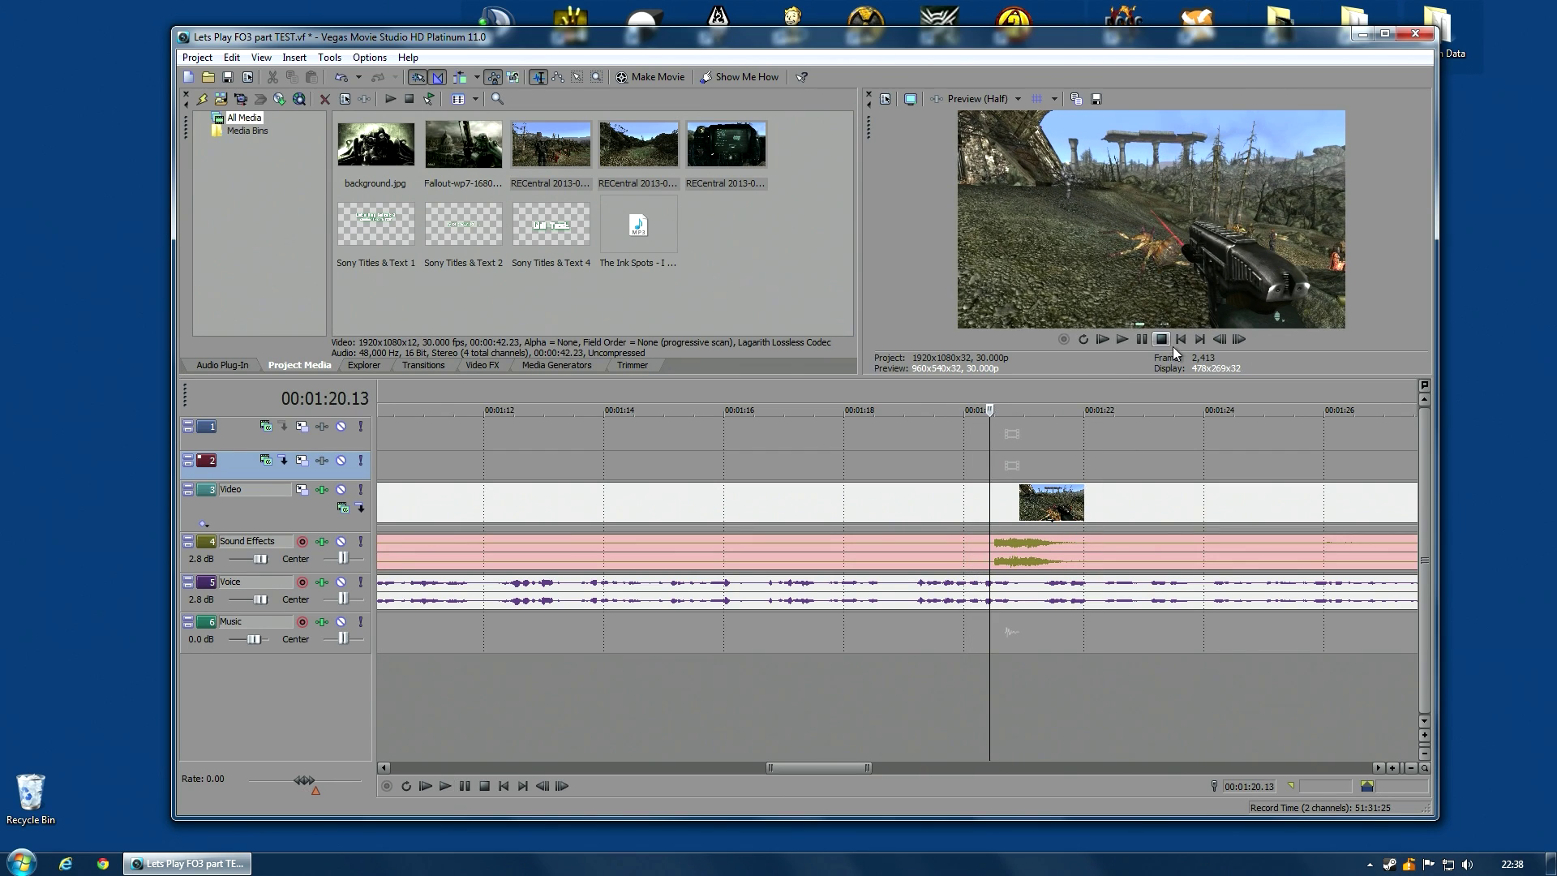
Step back frame by frame from the gunshot to 00:01:19.24 to examine the frames before the muzzle flash.
{"action": "left_click", "coordinate": [1217, 340]}
{"action": "left_click", "coordinate": [1218, 341]}
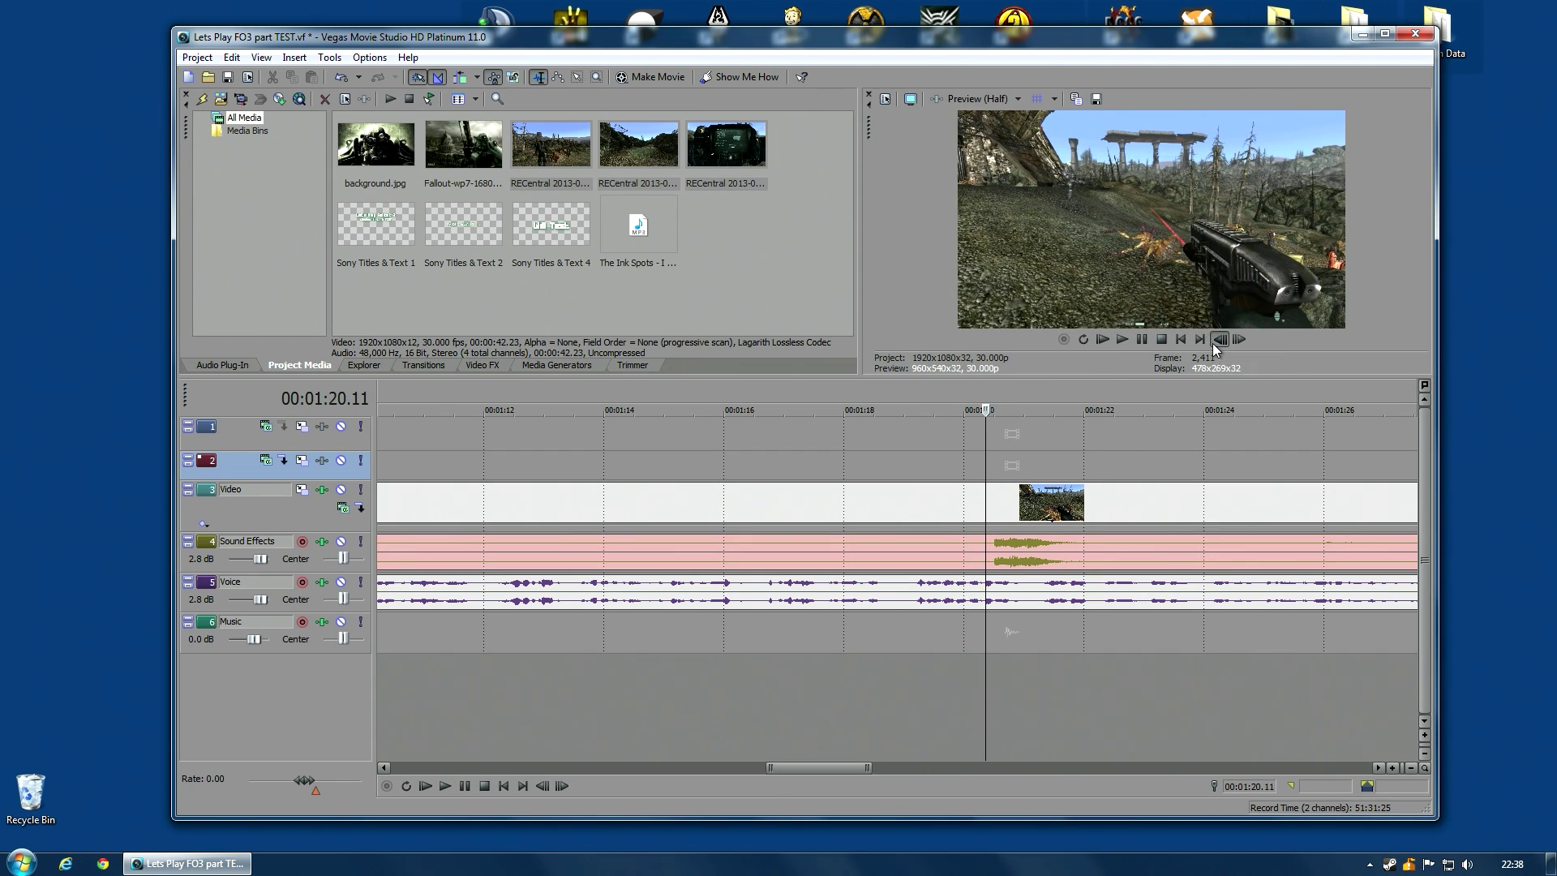
{"action": "left_click", "coordinate": [1216, 341]}
{"action": "left_click", "coordinate": [1217, 341]}
{"action": "left_click", "coordinate": [1217, 340]}
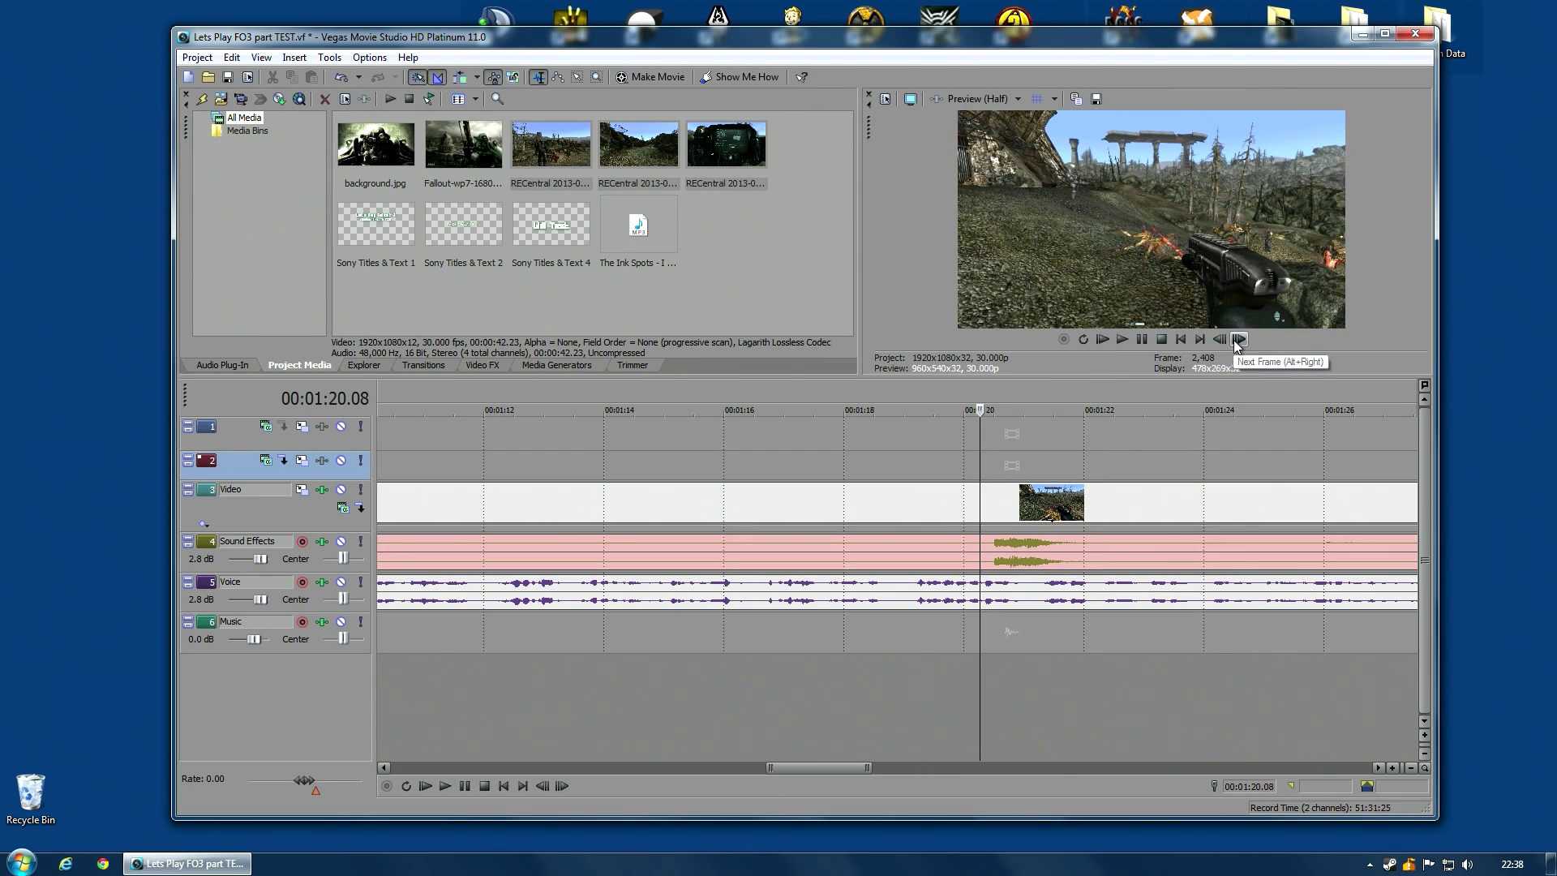
{"action": "left_click", "coordinate": [1219, 341]}
{"action": "left_click", "coordinate": [1219, 341]}
{"action": "left_click", "coordinate": [1219, 340]}
{"action": "left_click", "coordinate": [1219, 341]}
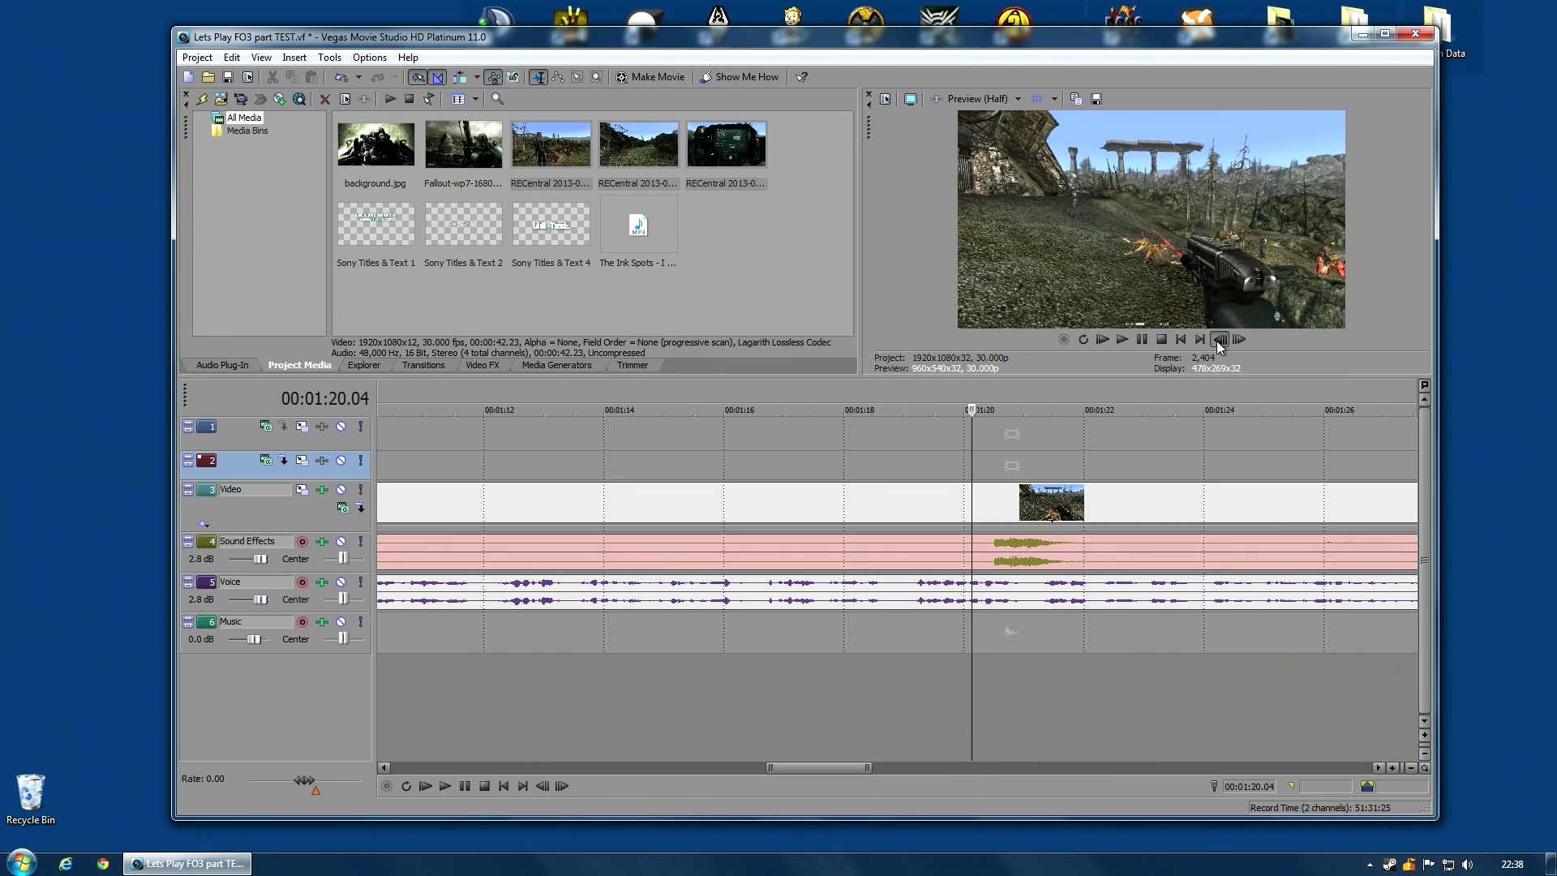
{"action": "left_click", "coordinate": [1219, 341]}
{"action": "left_click", "coordinate": [1218, 341]}
{"action": "left_click", "coordinate": [1219, 341]}
{"action": "left_click", "coordinate": [1219, 341]}
{"action": "left_click", "coordinate": [1219, 340]}
{"action": "left_click", "coordinate": [1219, 341]}
{"action": "left_click", "coordinate": [1219, 341]}
{"action": "left_click", "coordinate": [1220, 341]}
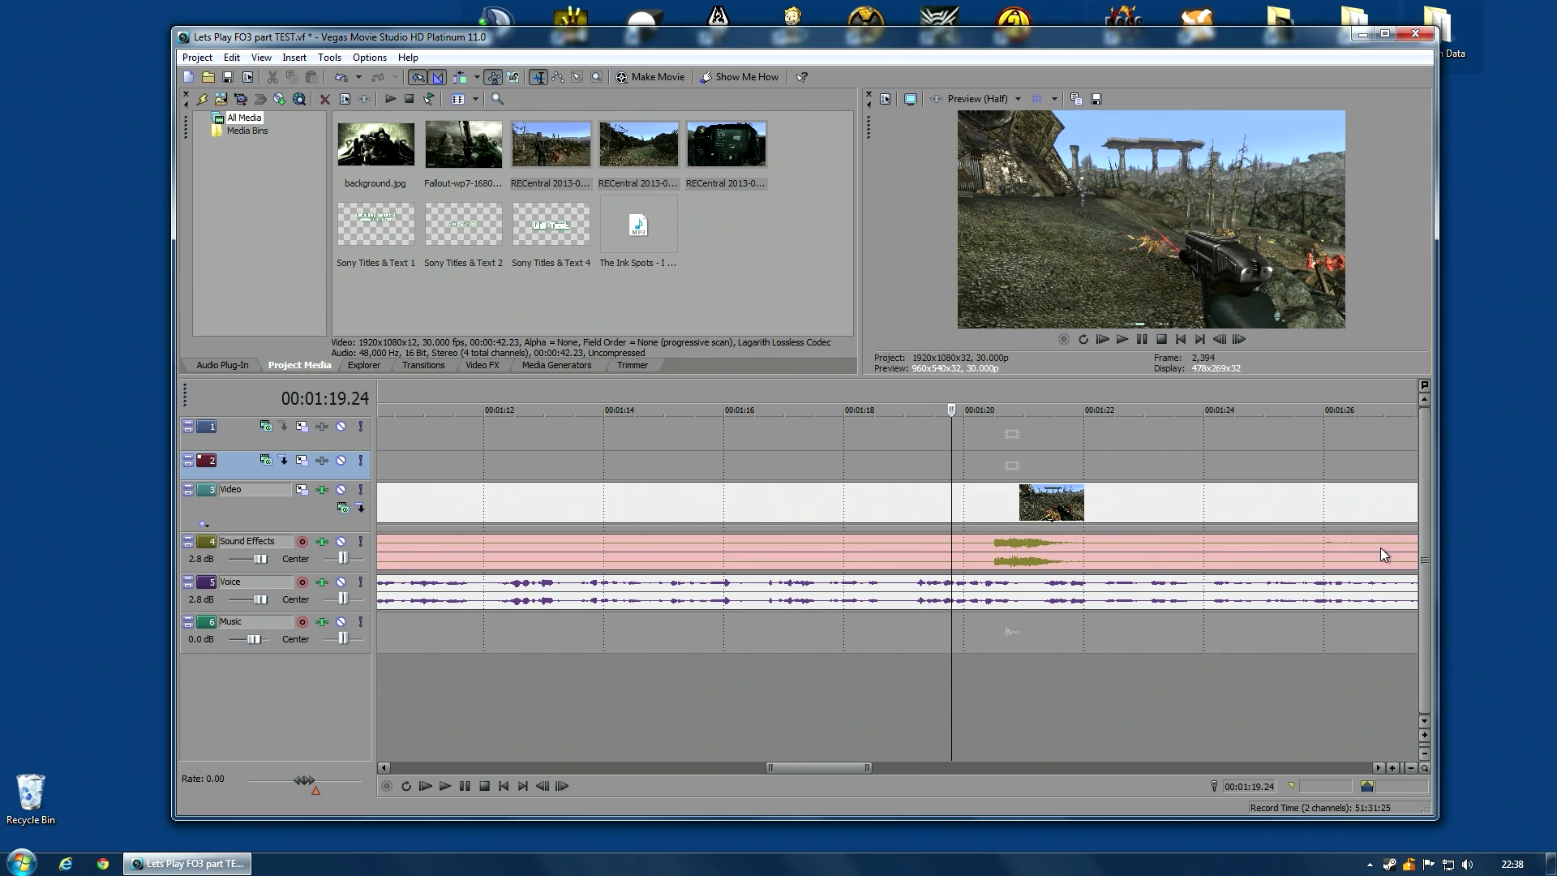
Examine the Sound Effects crossfade between the second and third gameplay clips at 00:01:57.03.
{"action": "scroll", "coordinate": [1216, 613], "scroll_direction": "down", "scroll_amount": 5}
{"action": "scroll", "coordinate": [1209, 600], "scroll_direction": "down", "scroll_amount": 2}
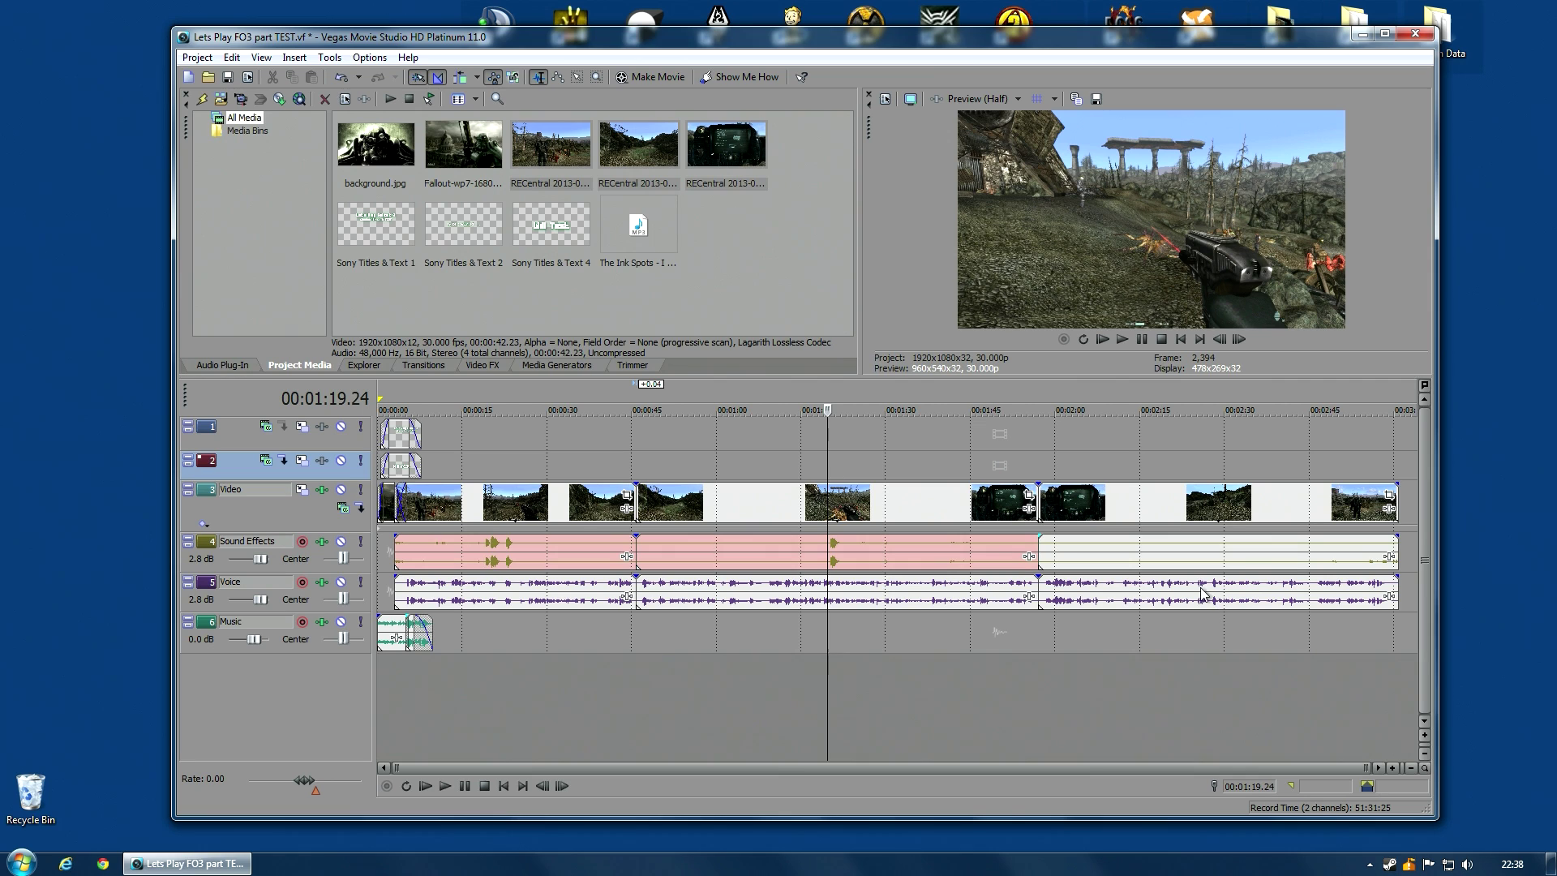
{"action": "left_click", "coordinate": [1037, 477]}
{"action": "scroll", "coordinate": [1077, 553], "scroll_direction": "up", "scroll_amount": 4}
{"action": "scroll", "coordinate": [1077, 553], "scroll_direction": "up", "scroll_amount": 10}
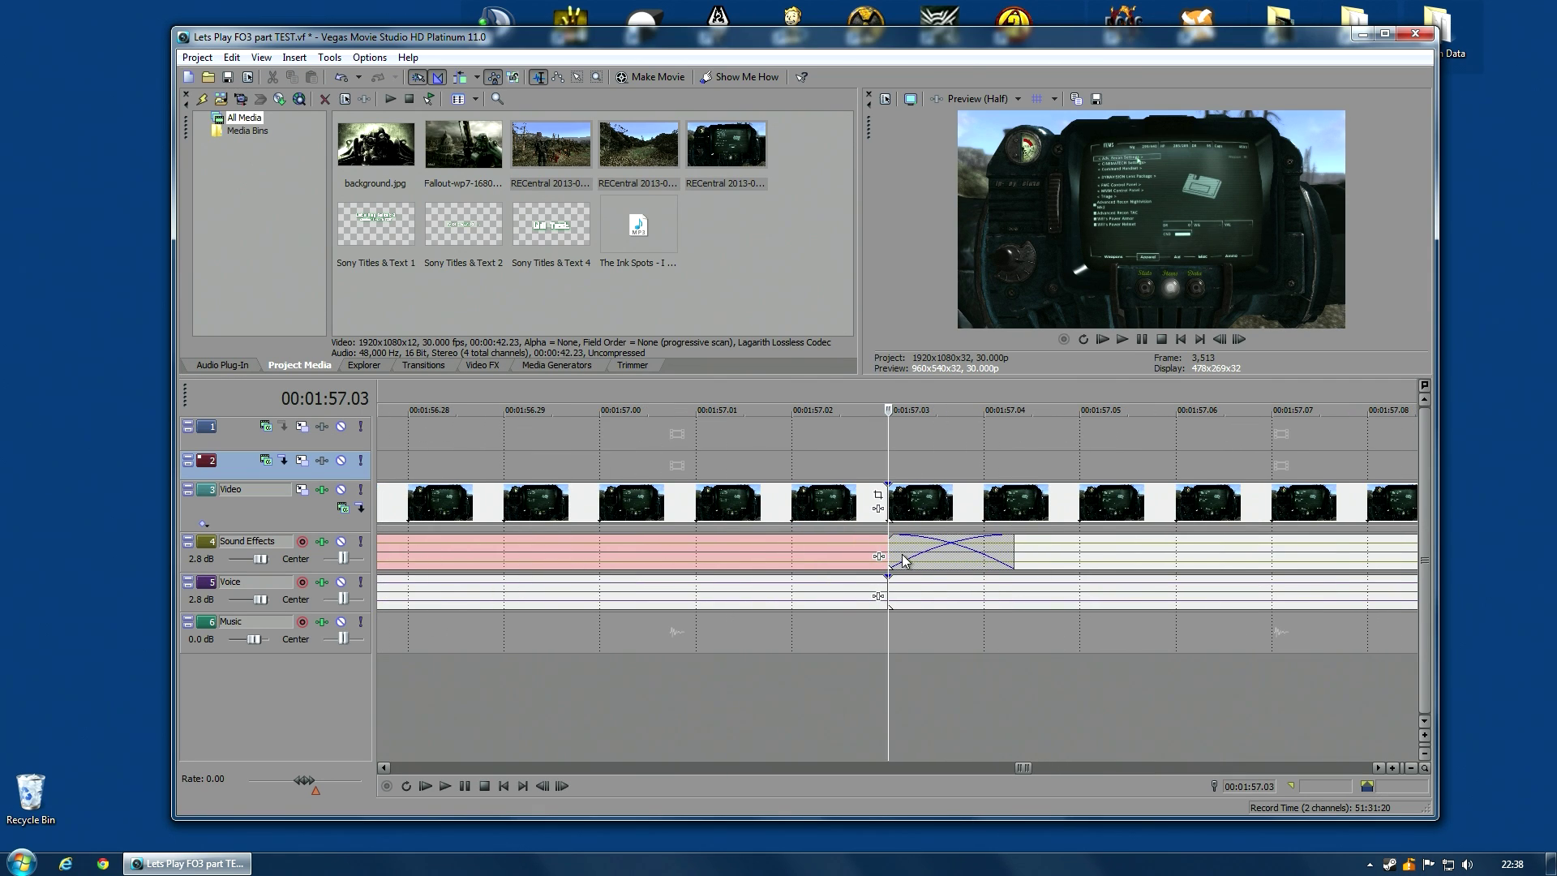
{"action": "scroll", "coordinate": [1062, 562], "scroll_direction": "down", "scroll_amount": 12}
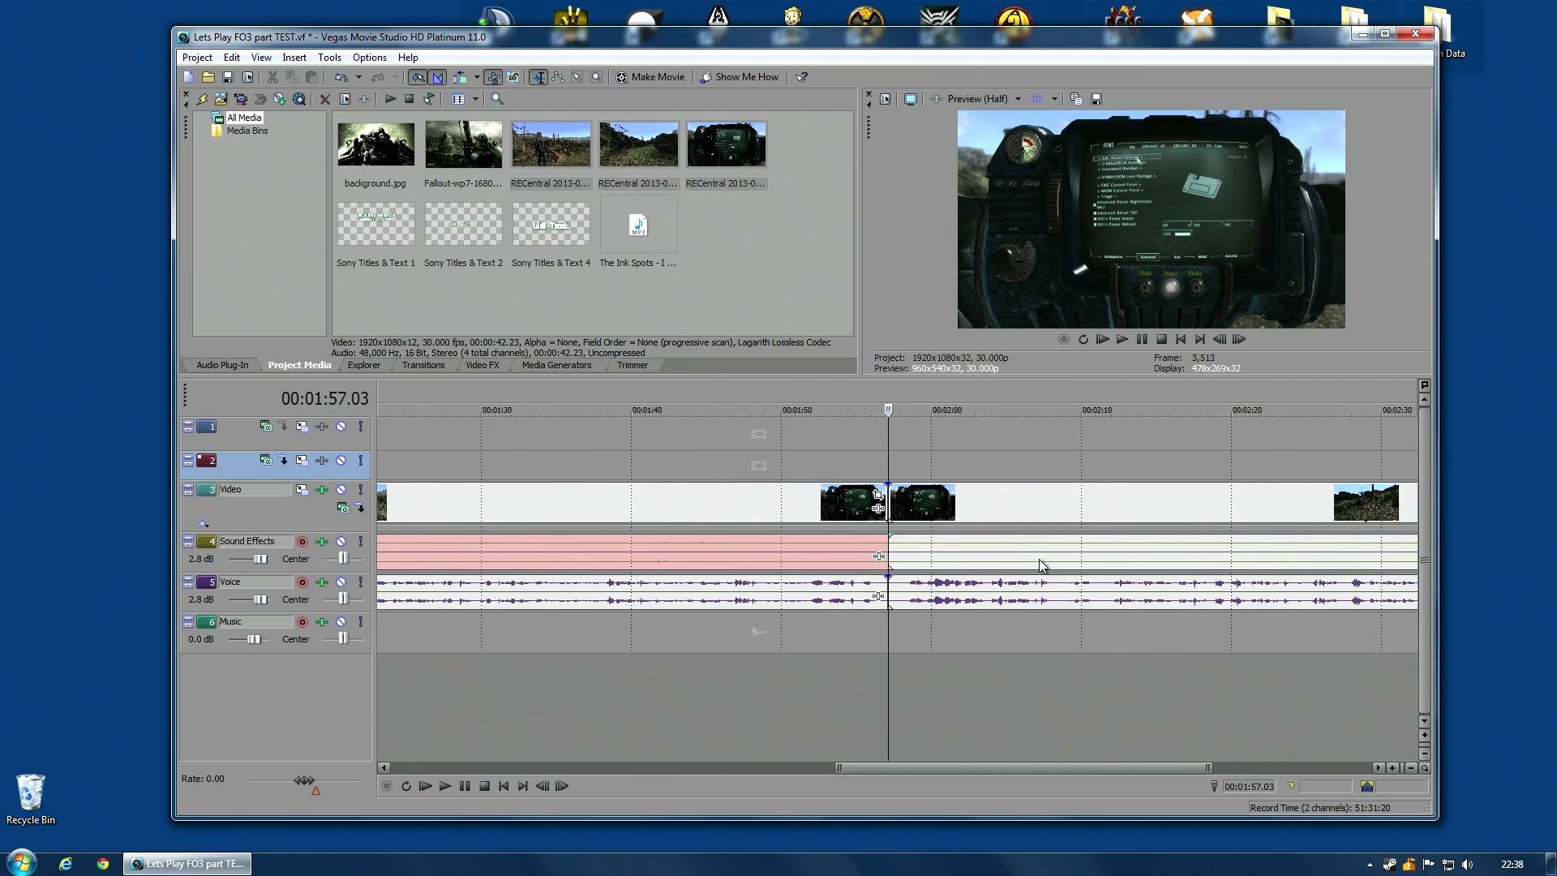
Step forward frame by frame from 00:01:19.24 to the second clip's muzzle flash at 00:01:20.09.
{"action": "left_click", "coordinate": [646, 454]}
{"action": "scroll", "coordinate": [800, 566], "scroll_direction": "up", "scroll_amount": 5}
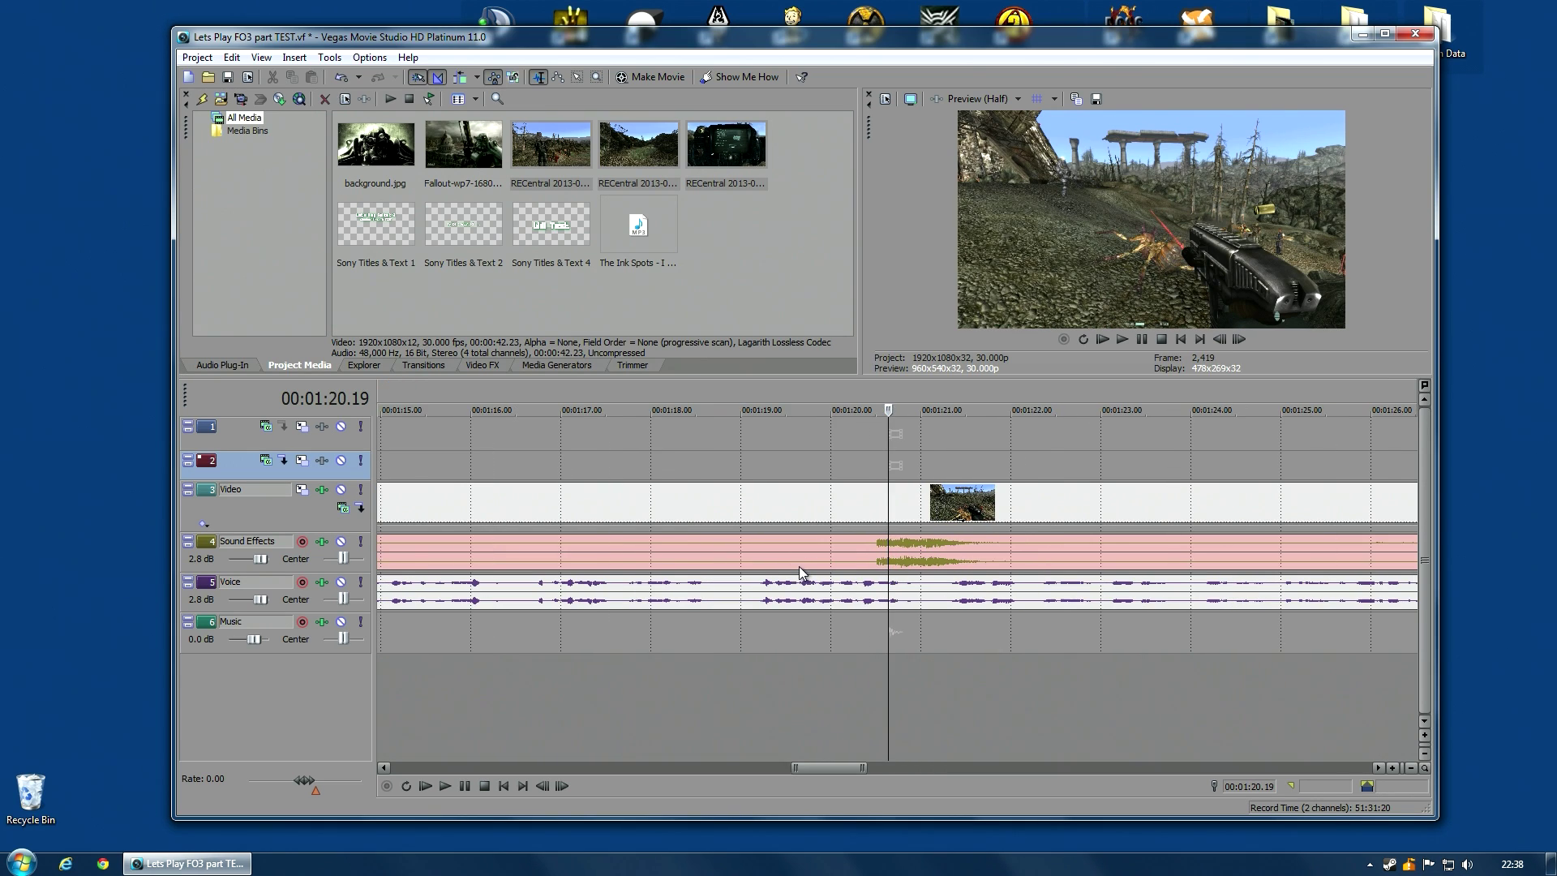
{"action": "left_click", "coordinate": [840, 465]}
{"action": "left_click", "coordinate": [813, 465]}
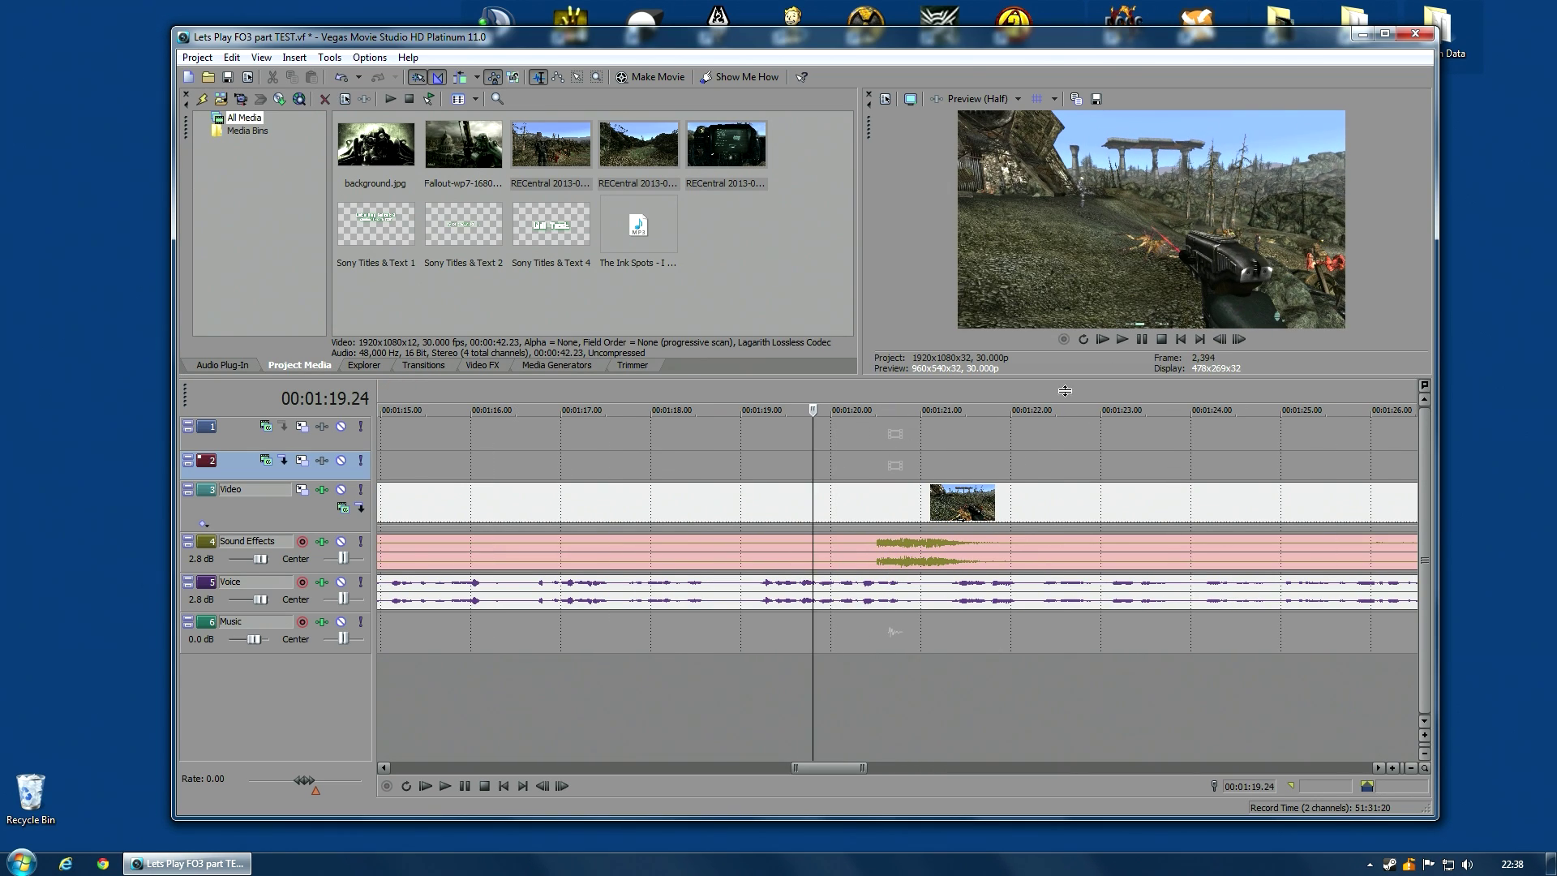
{"action": "left_click", "coordinate": [1239, 340]}
{"action": "left_click", "coordinate": [1239, 340]}
{"action": "left_click", "coordinate": [1240, 340]}
{"action": "left_click", "coordinate": [1239, 339]}
{"action": "left_click", "coordinate": [1239, 340]}
{"action": "left_click", "coordinate": [1240, 340]}
{"action": "left_click", "coordinate": [1239, 340]}
{"action": "left_click", "coordinate": [1239, 340]}
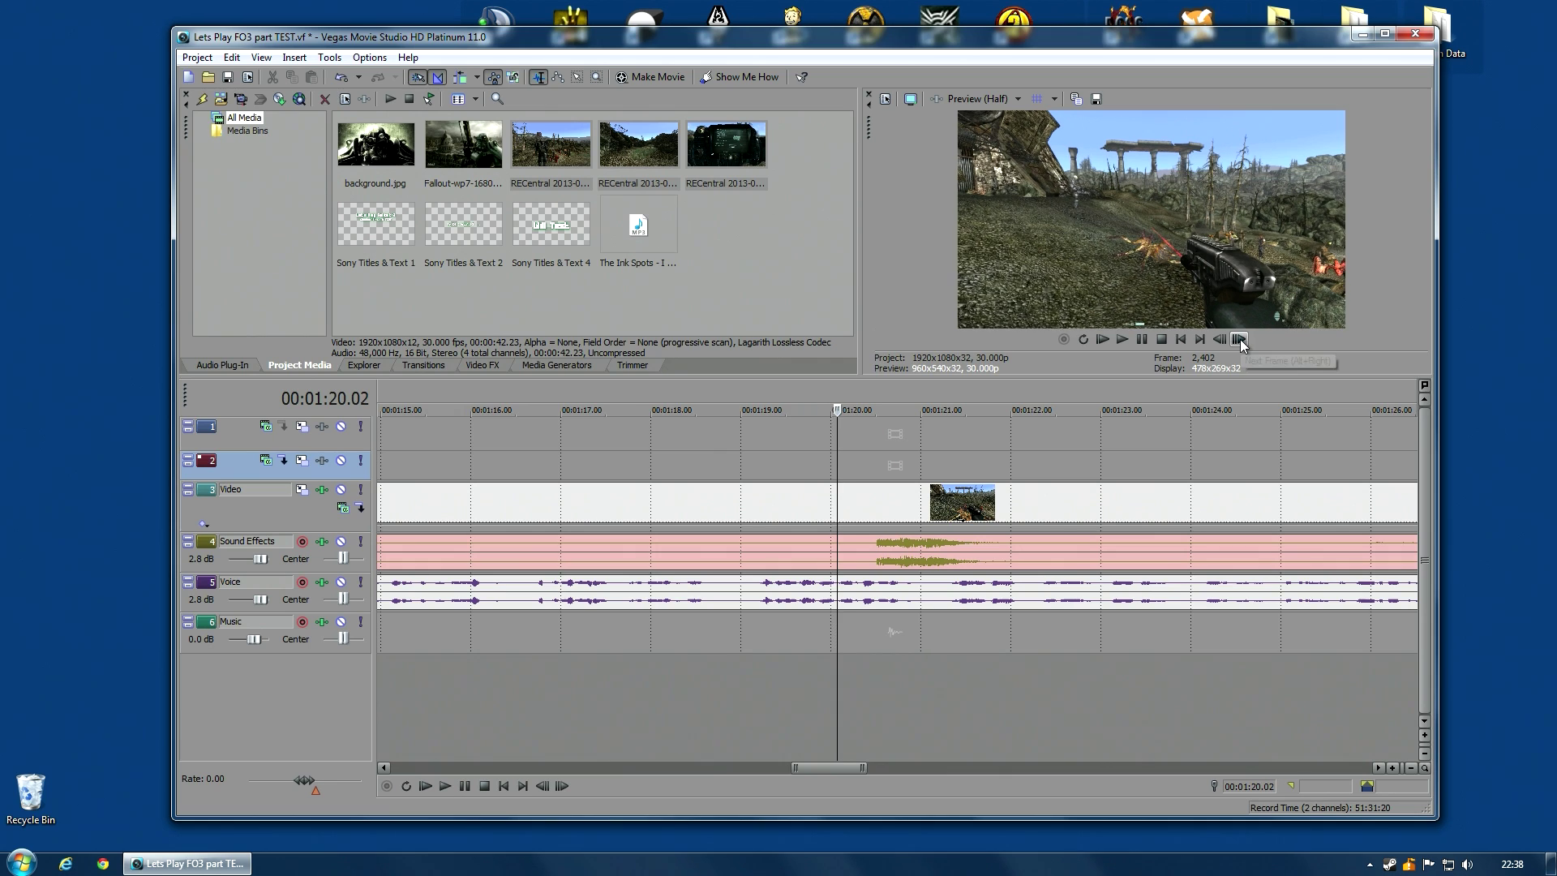
{"action": "left_click", "coordinate": [1239, 340]}
{"action": "left_click", "coordinate": [1239, 339]}
{"action": "left_click", "coordinate": [1239, 340]}
{"action": "left_click", "coordinate": [1239, 340]}
{"action": "left_click", "coordinate": [1239, 340]}
{"action": "left_click", "coordinate": [1239, 340]}
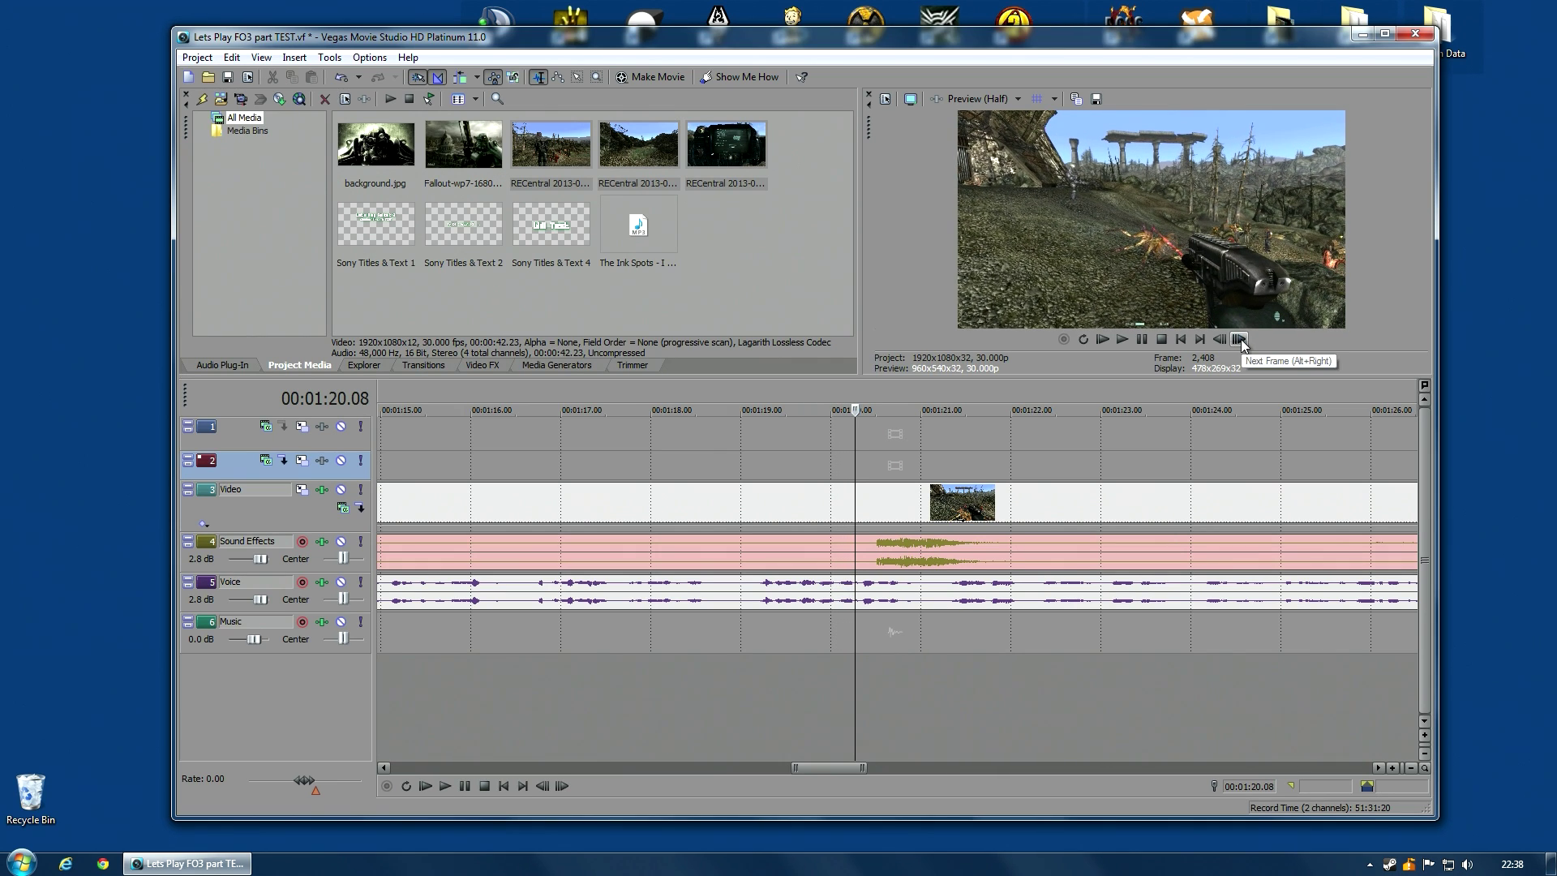
{"action": "left_click", "coordinate": [1239, 340]}
Remove the second clip's Sound Effects event from its group and move it 7 frames earlier to match the gunshot to the muzzle flash.
{"action": "scroll", "coordinate": [932, 601], "scroll_direction": "up", "scroll_amount": 5}
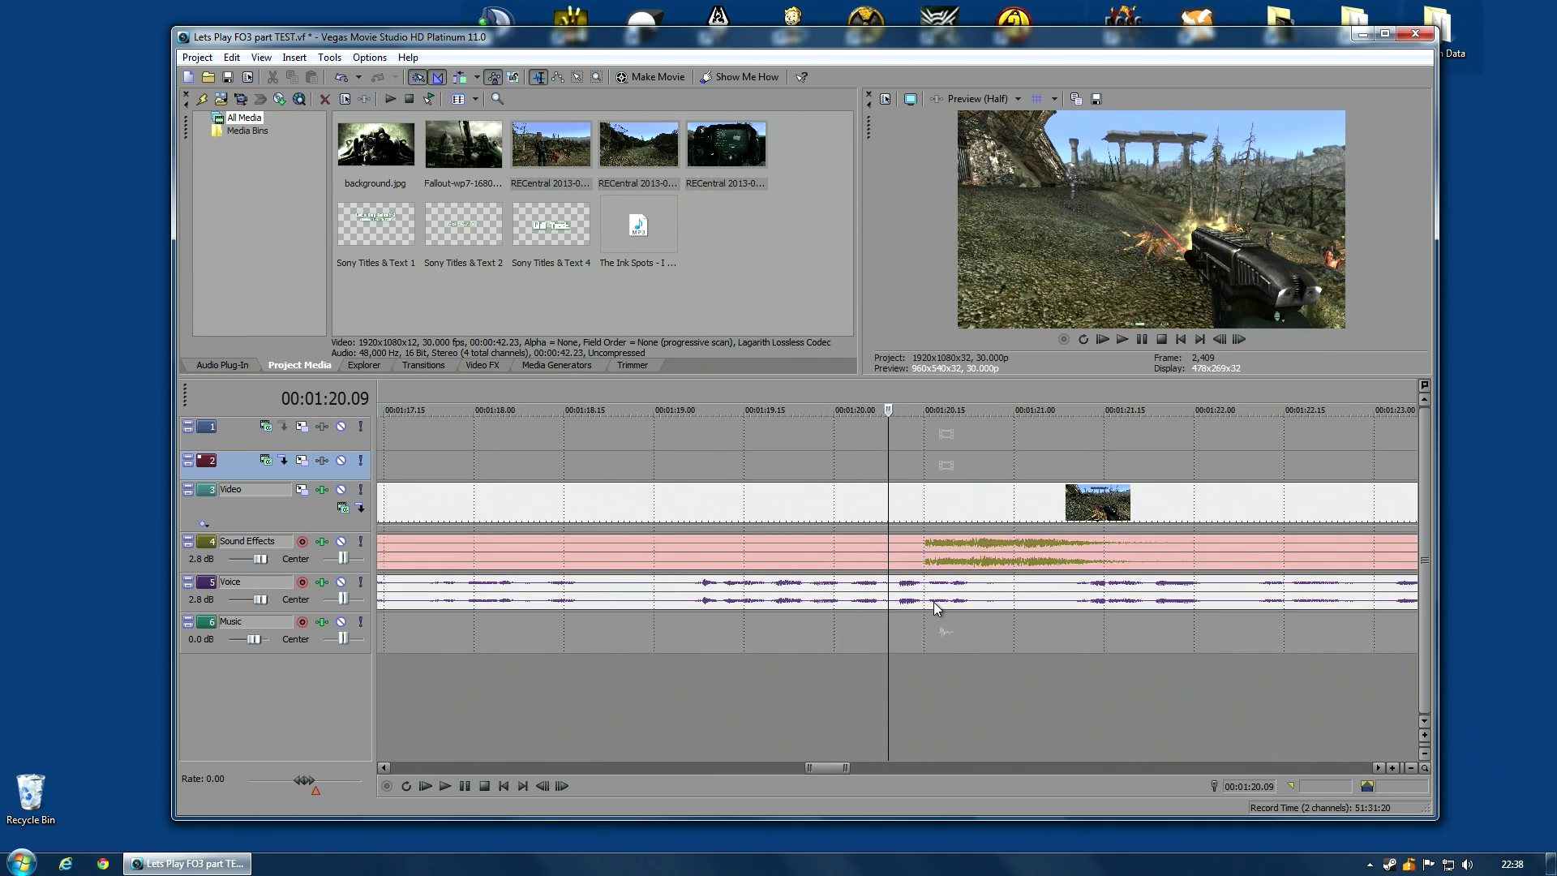
{"action": "right_click", "coordinate": [1002, 553]}
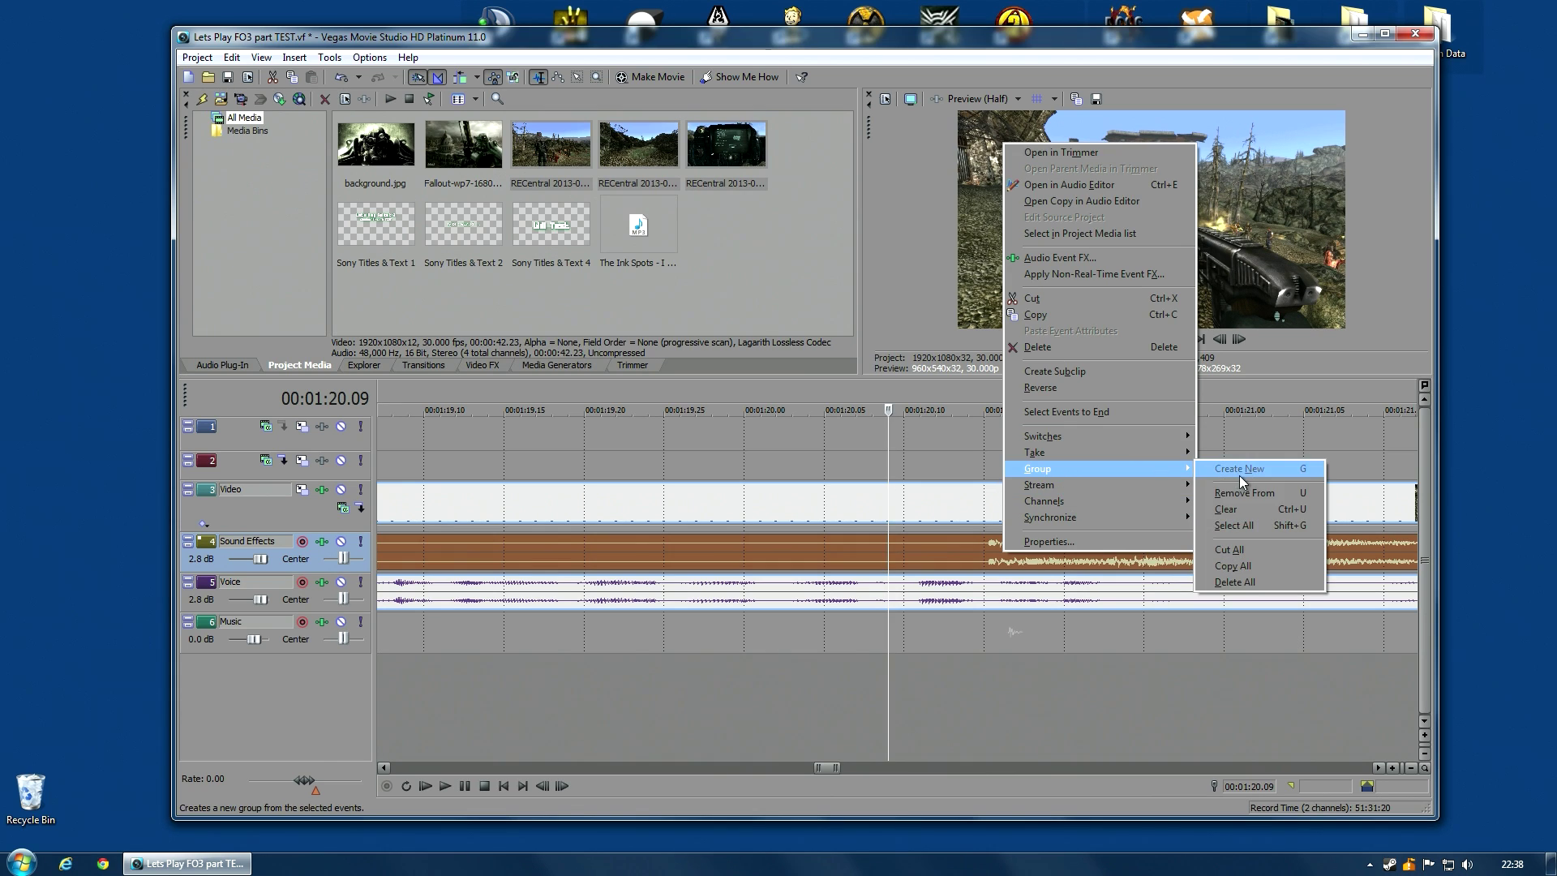
{"action": "left_click", "coordinate": [1253, 492]}
{"action": "left_click_drag", "start_coordinate": [1093, 542], "coordinate": [905, 553]}
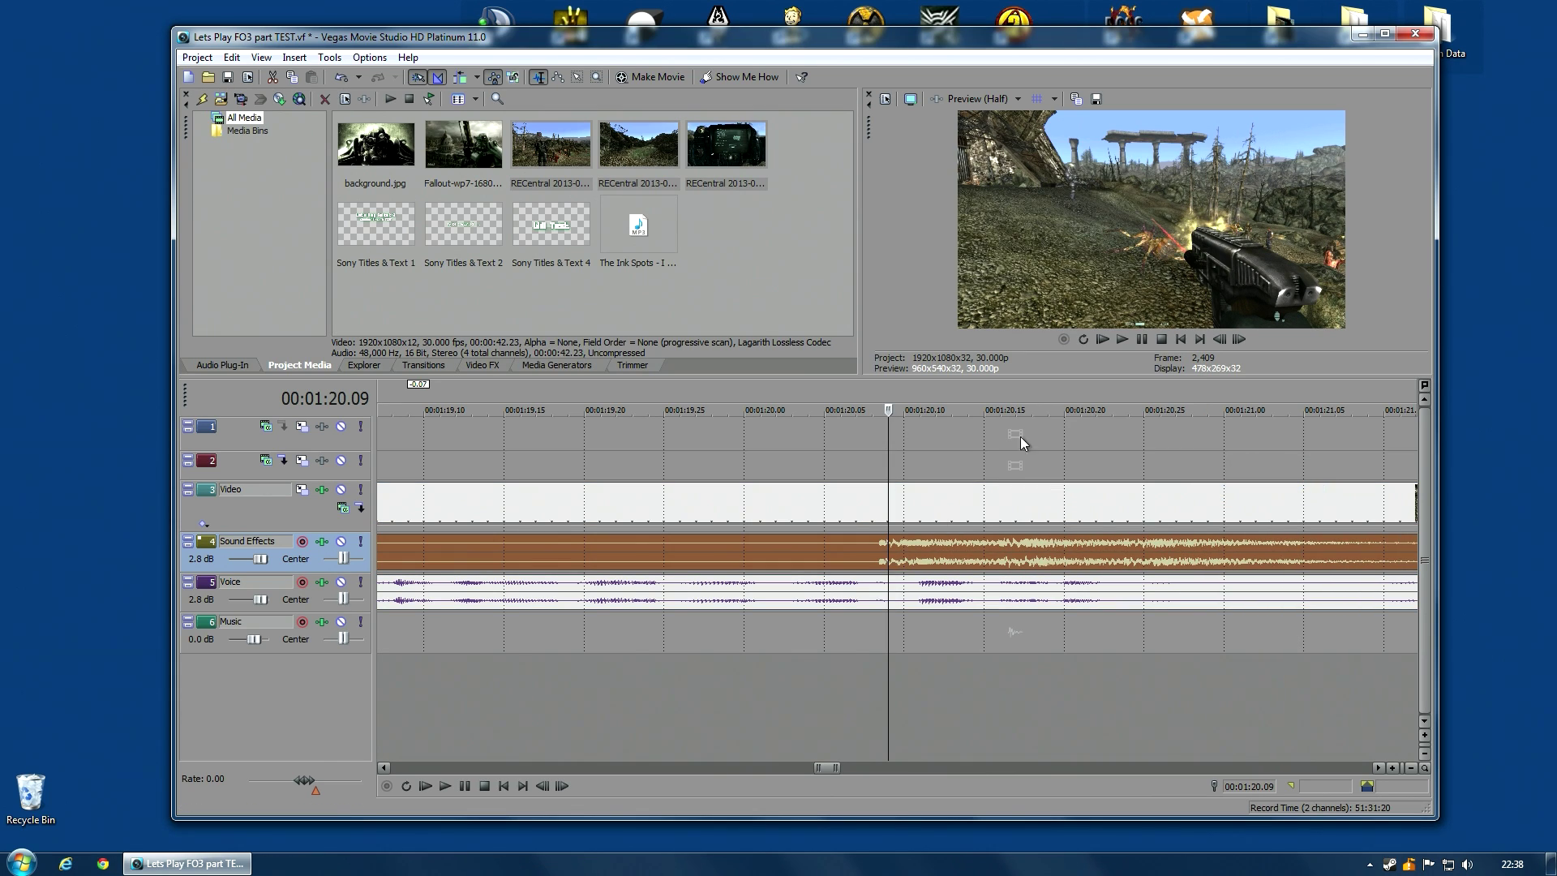
{"action": "left_click", "coordinate": [1214, 342]}
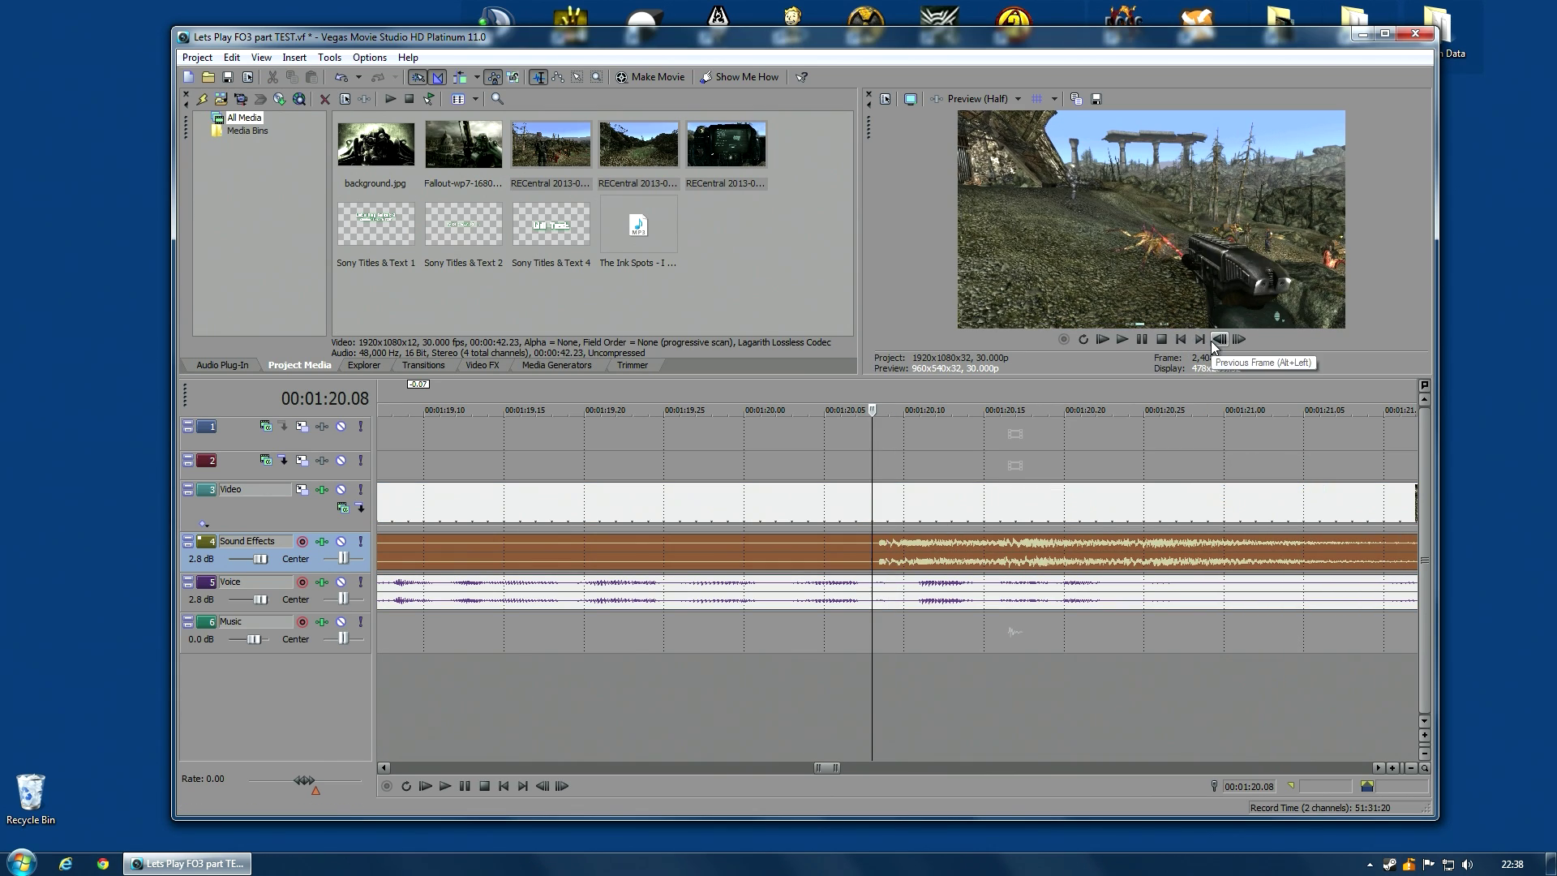
Examine the Sound Effects overlap where the first and second gameplay clips meet, near 00:00:45.25.
{"action": "scroll", "coordinate": [1068, 504], "scroll_direction": "down", "scroll_amount": 10}
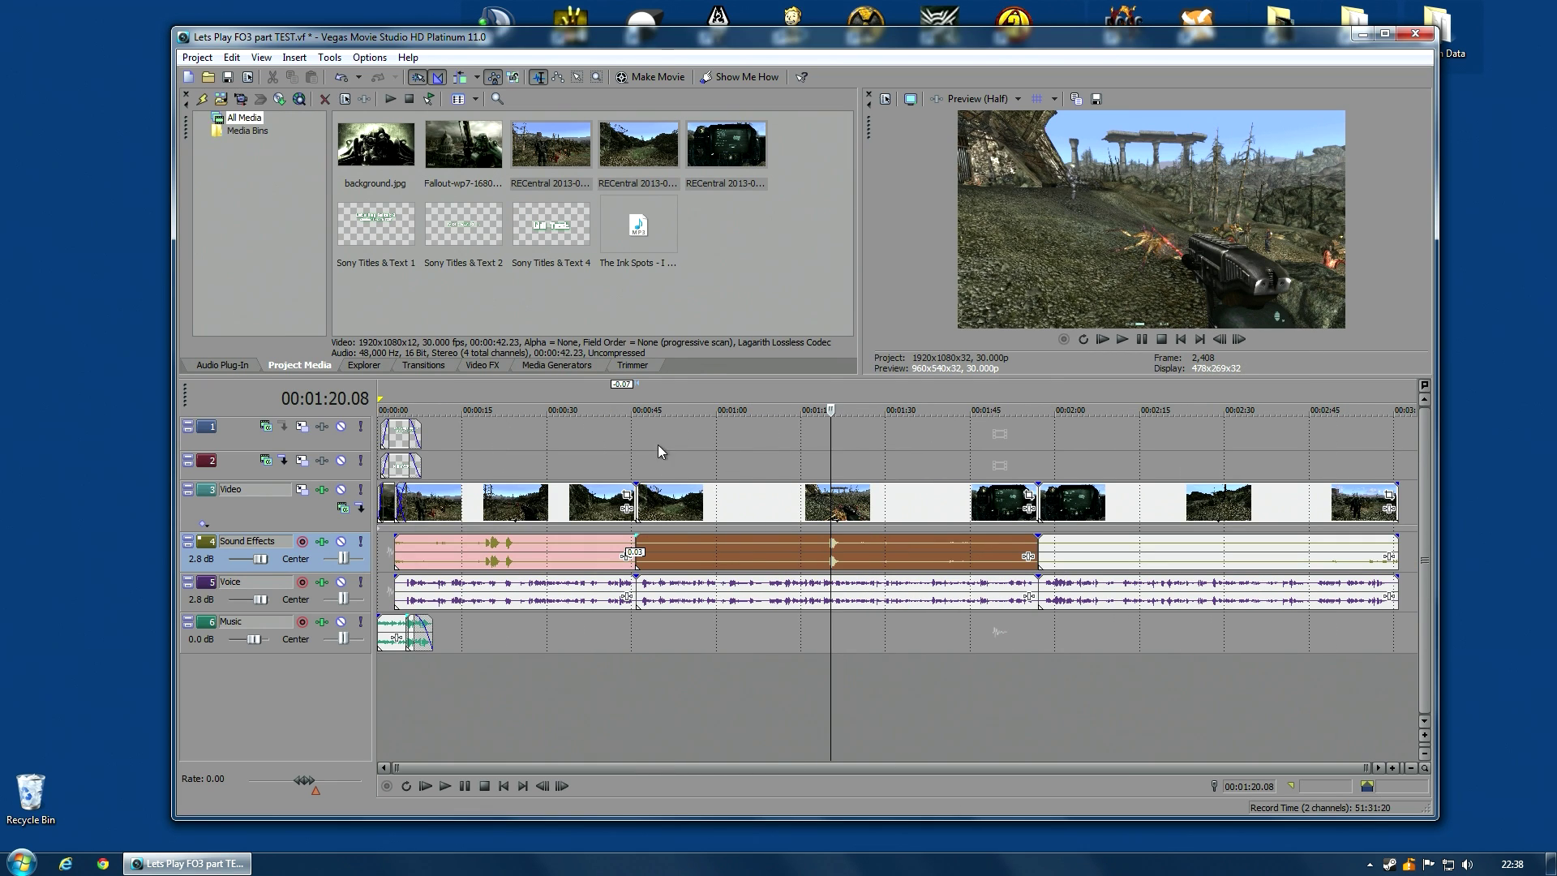
{"action": "left_click", "coordinate": [732, 492]}
{"action": "scroll", "coordinate": [1020, 516], "scroll_direction": "up", "scroll_amount": 9}
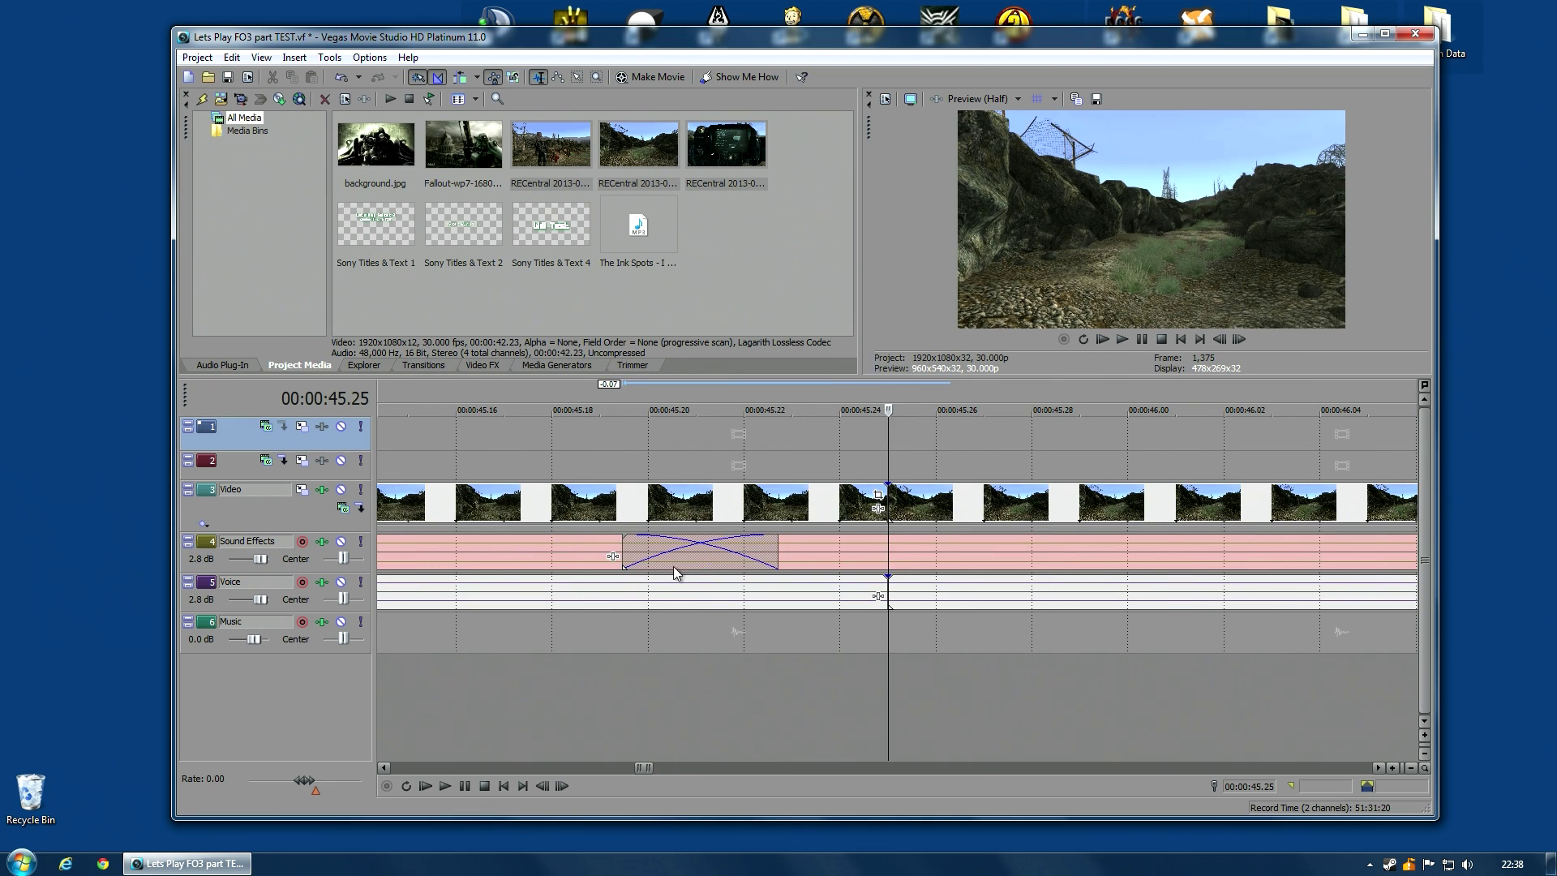
{"action": "scroll", "coordinate": [1076, 580], "scroll_direction": "down", "scroll_amount": 9}
Play the second clip from just before its gunshot near 00:01:20 to check the new audio alignment.
{"action": "left_click", "coordinate": [721, 492]}
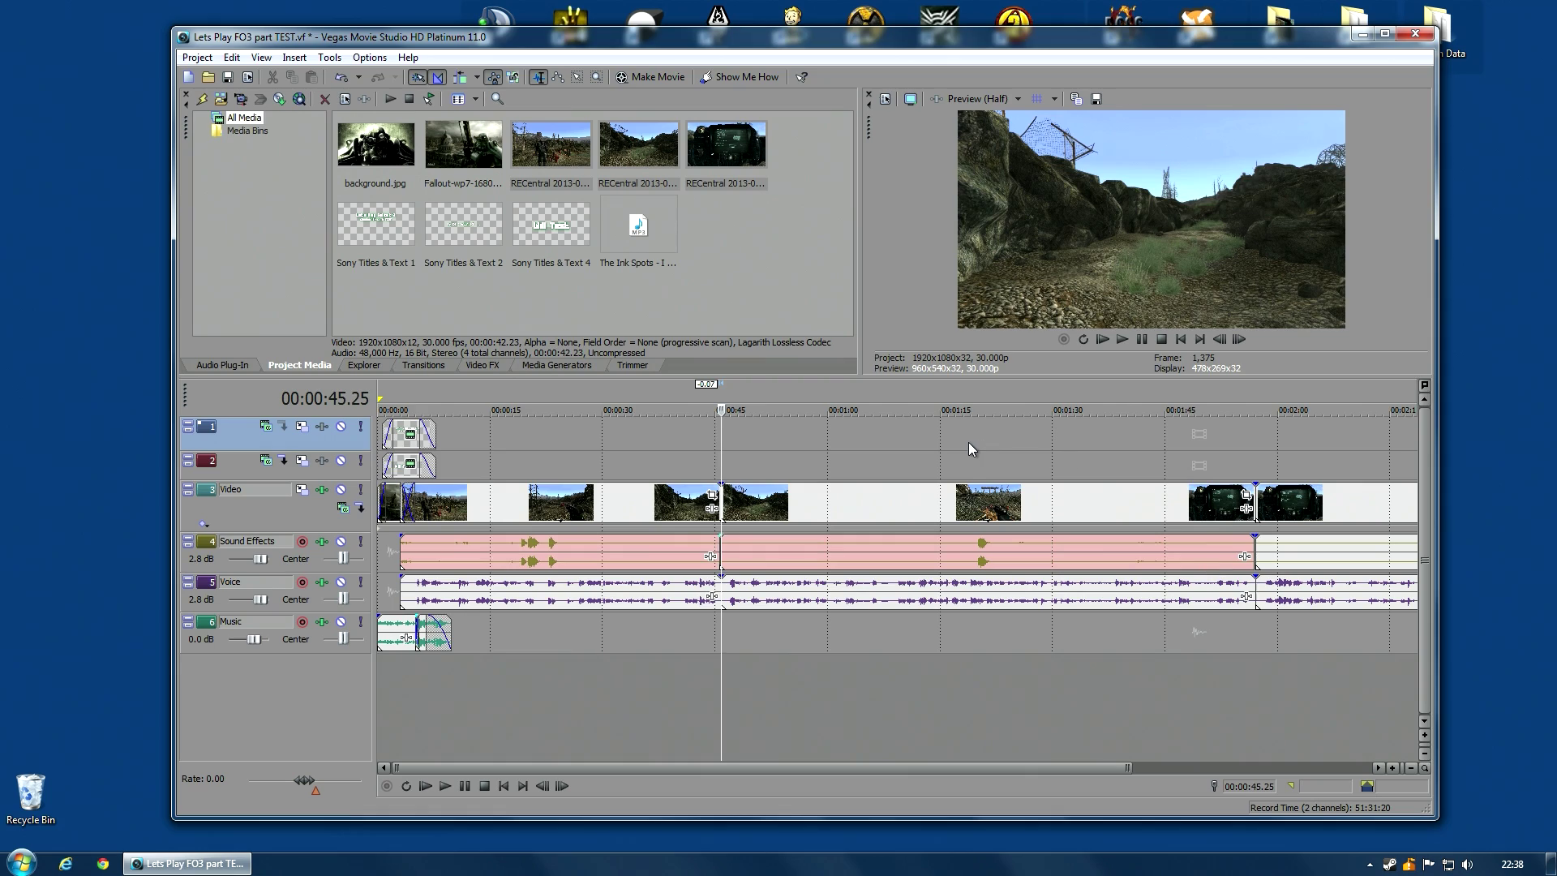
{"action": "scroll", "coordinate": [966, 441], "scroll_direction": "up", "scroll_amount": 9}
{"action": "scroll", "coordinate": [1060, 540], "scroll_direction": "up", "scroll_amount": 3}
{"action": "left_click", "coordinate": [1122, 339]}
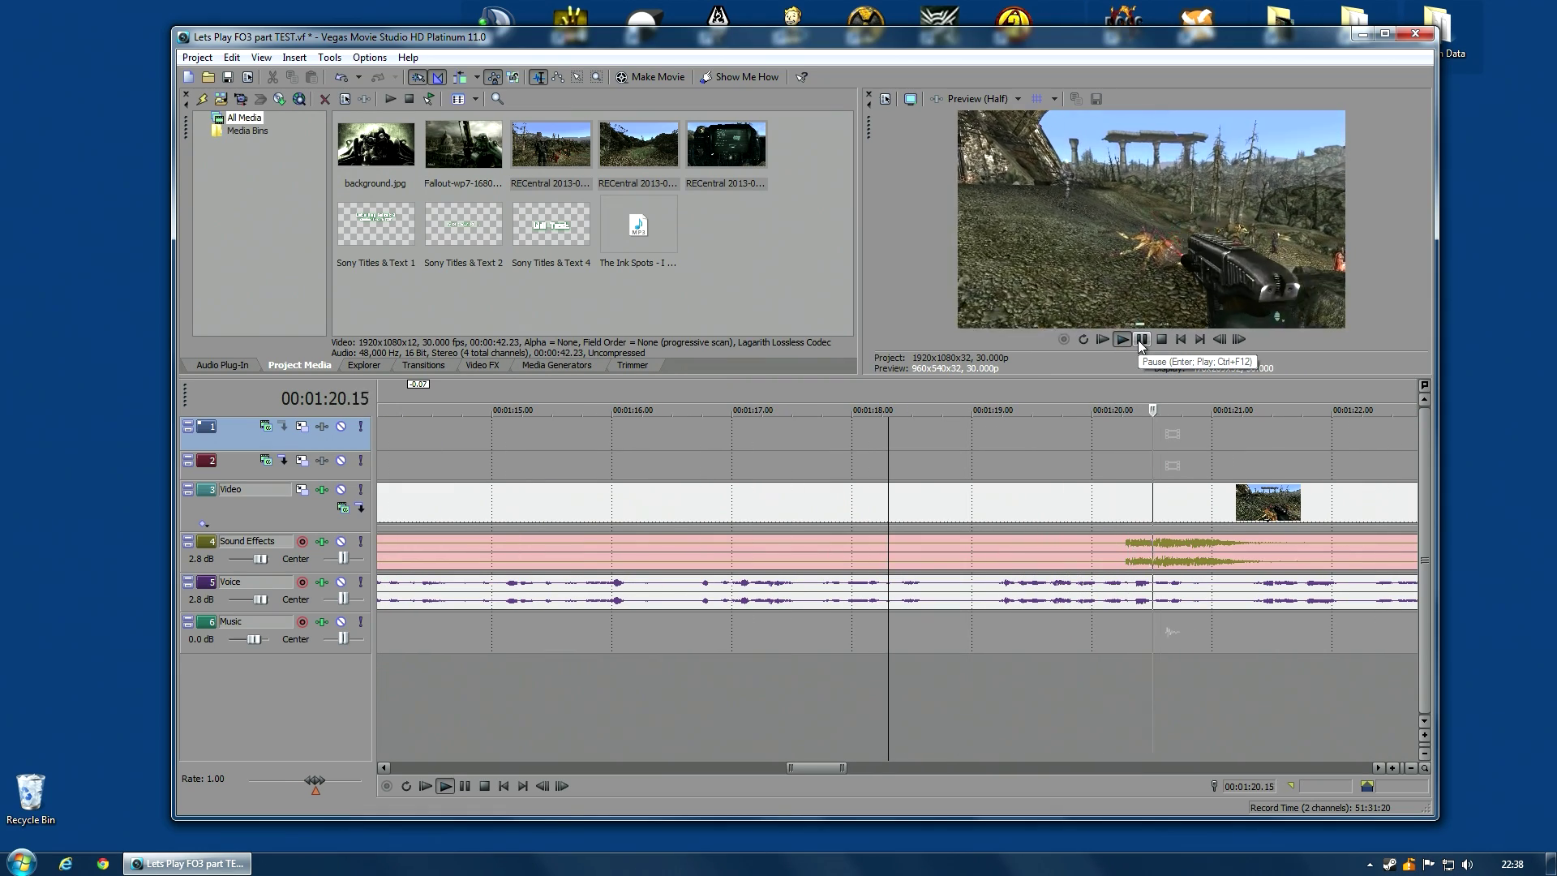
Group the second clip's Video, Sound Effects and Voice events together and pause playback.
{"action": "scroll", "coordinate": [1093, 513], "scroll_direction": "down", "scroll_amount": 3}
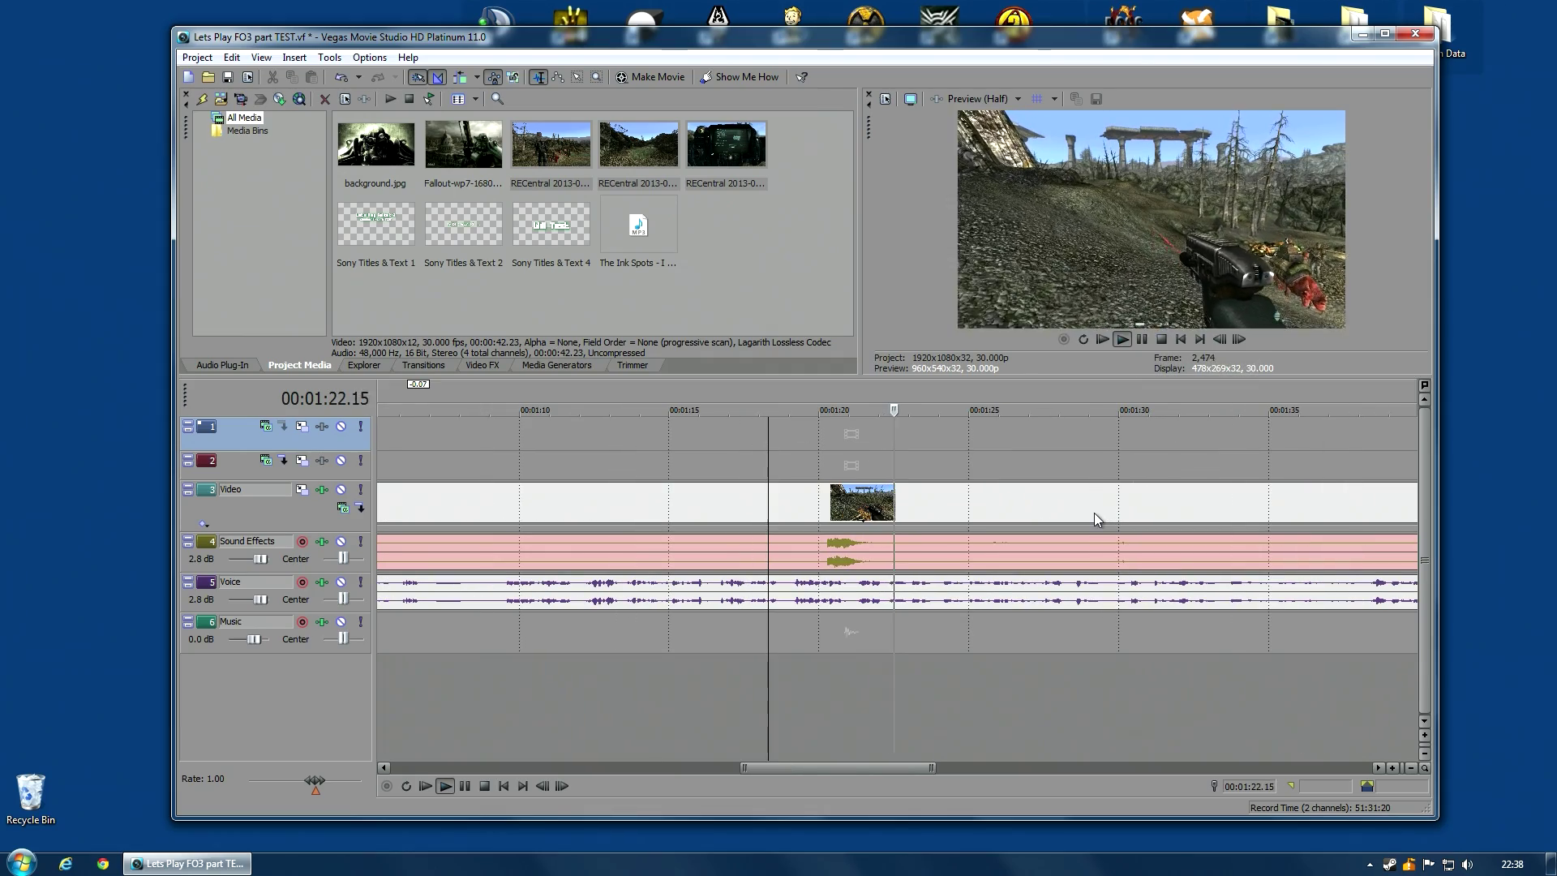
{"action": "left_click", "coordinate": [1065, 513]}
{"action": "left_click", "coordinate": [1023, 554], "text": "ctrl"}
{"action": "left_click", "coordinate": [1015, 591], "text": "ctrl"}
{"action": "right_click", "coordinate": [1015, 591]}
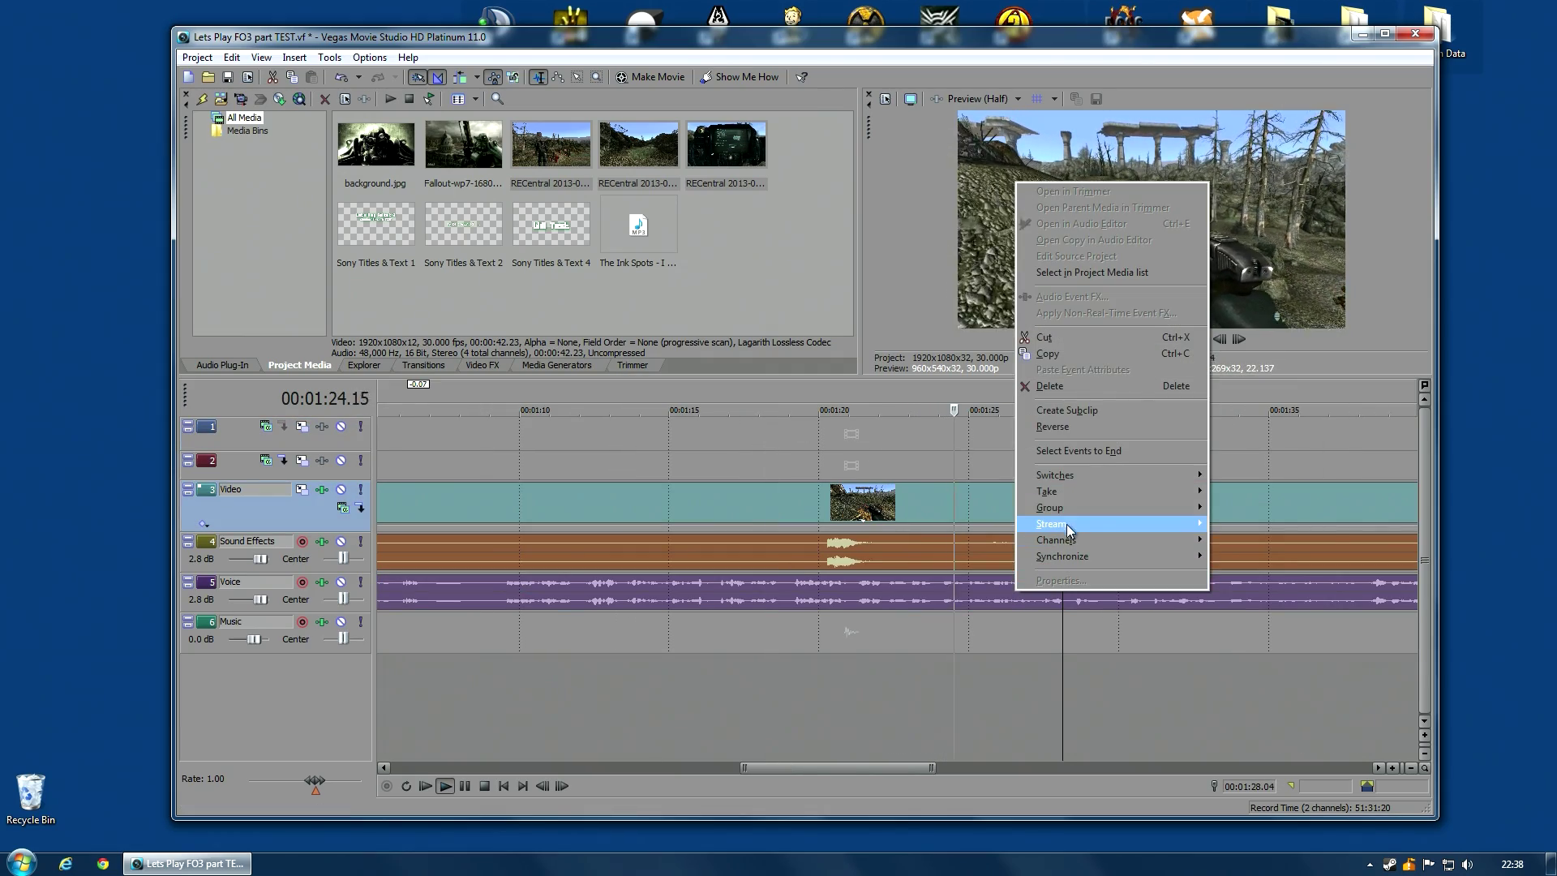
{"action": "mouse_move", "coordinate": [1160, 509]}
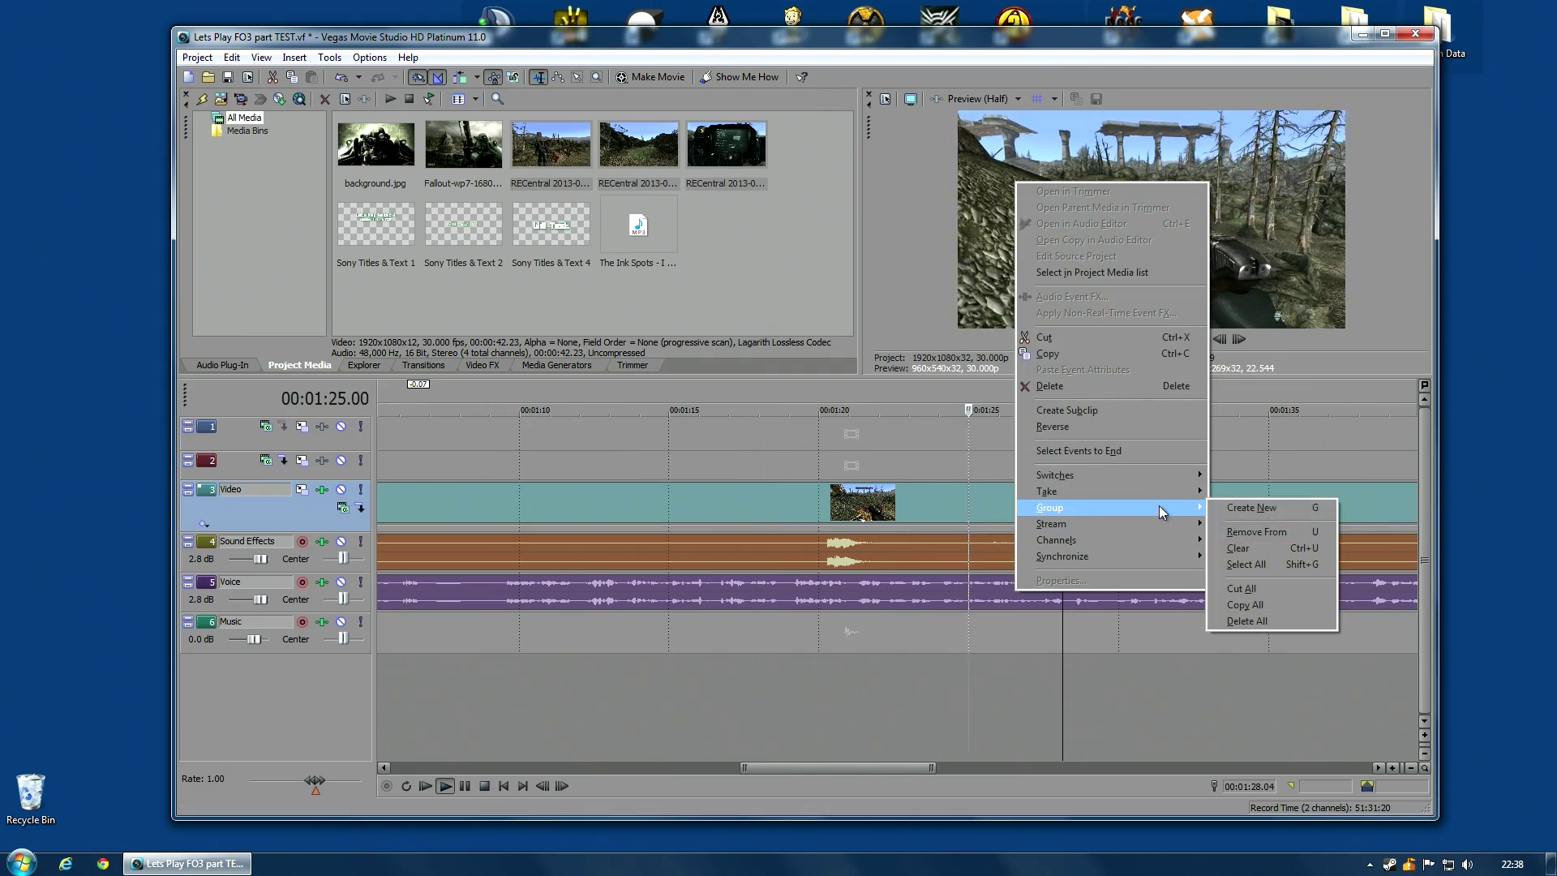
{"action": "left_click", "coordinate": [1253, 510]}
{"action": "left_click", "coordinate": [1141, 339]}
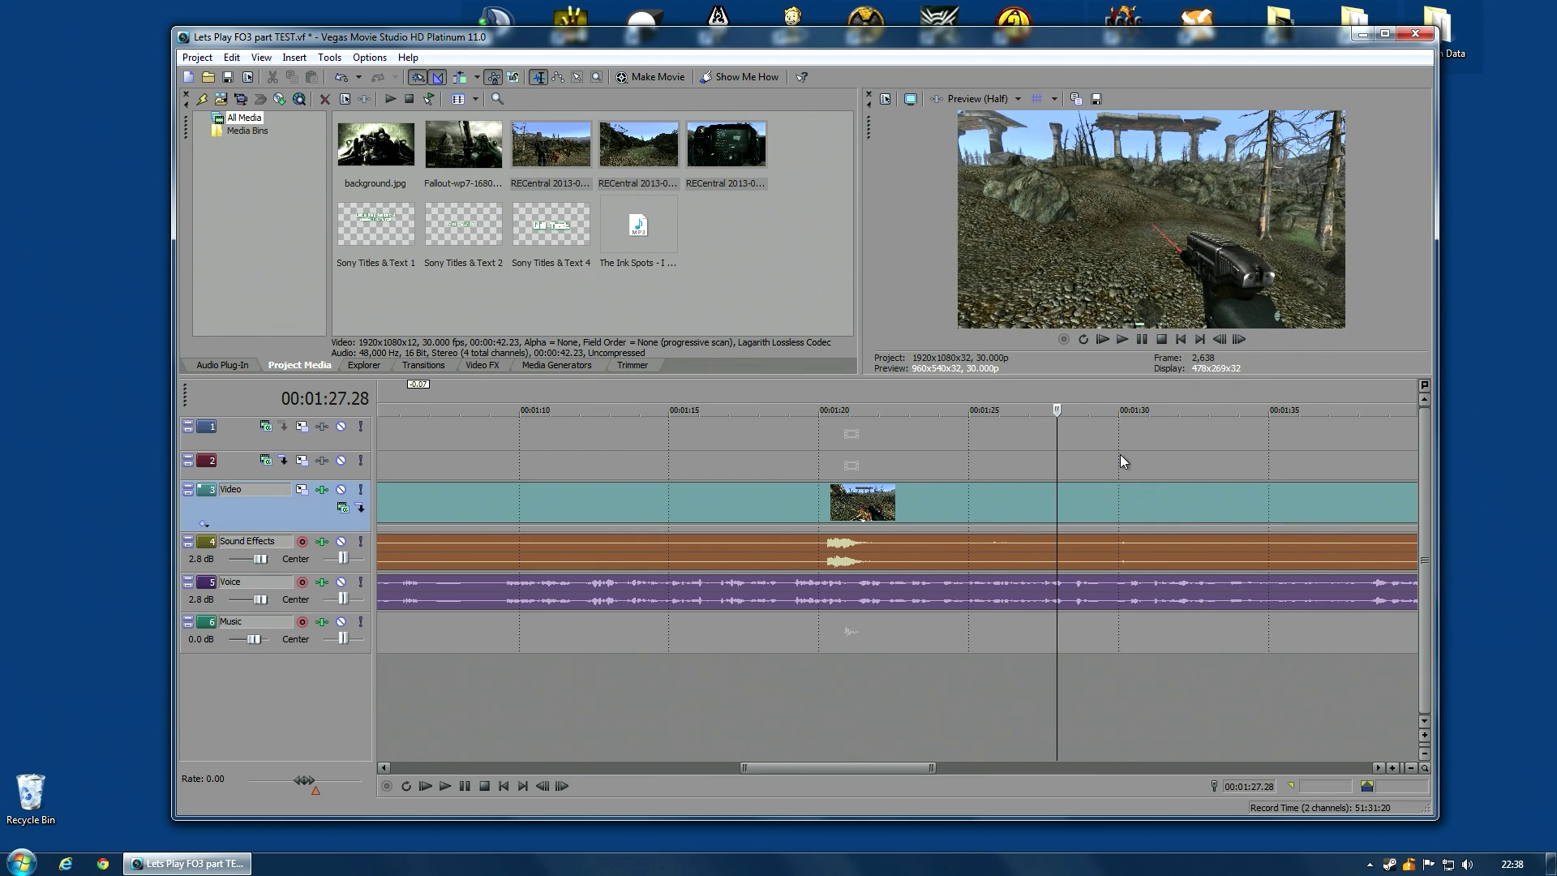
Ungroup the third clip's Sound Effects event and move it earlier to close the gap after the second clip's audio.
{"action": "scroll", "coordinate": [1103, 493], "scroll_direction": "down", "scroll_amount": 4}
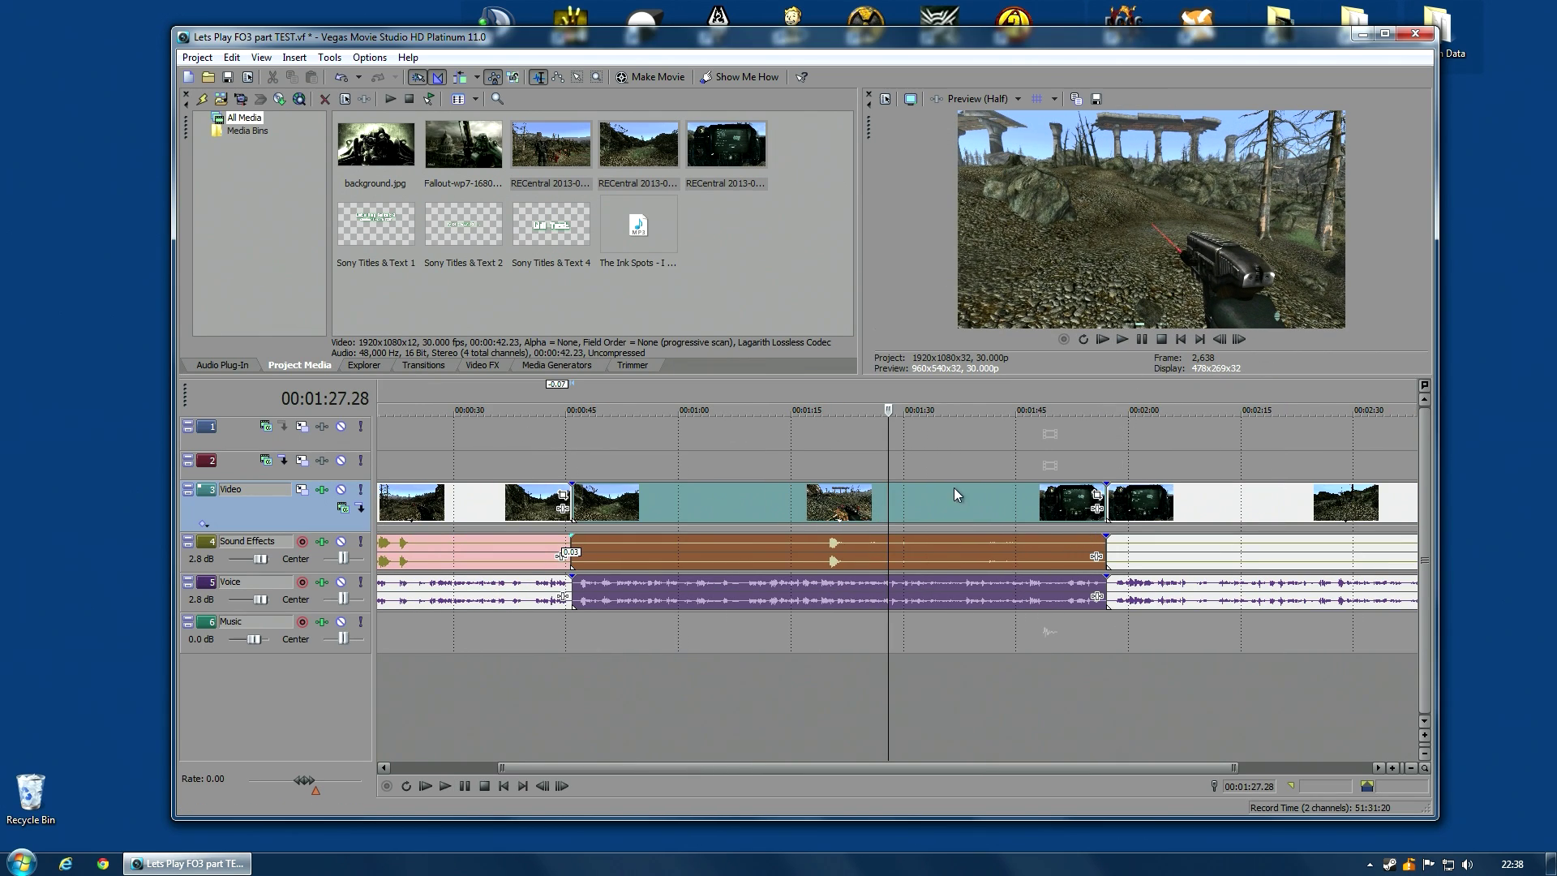
{"action": "left_click", "coordinate": [1107, 441]}
{"action": "scroll", "coordinate": [1125, 523], "scroll_direction": "up", "scroll_amount": 10}
{"action": "left_click", "coordinate": [949, 557]}
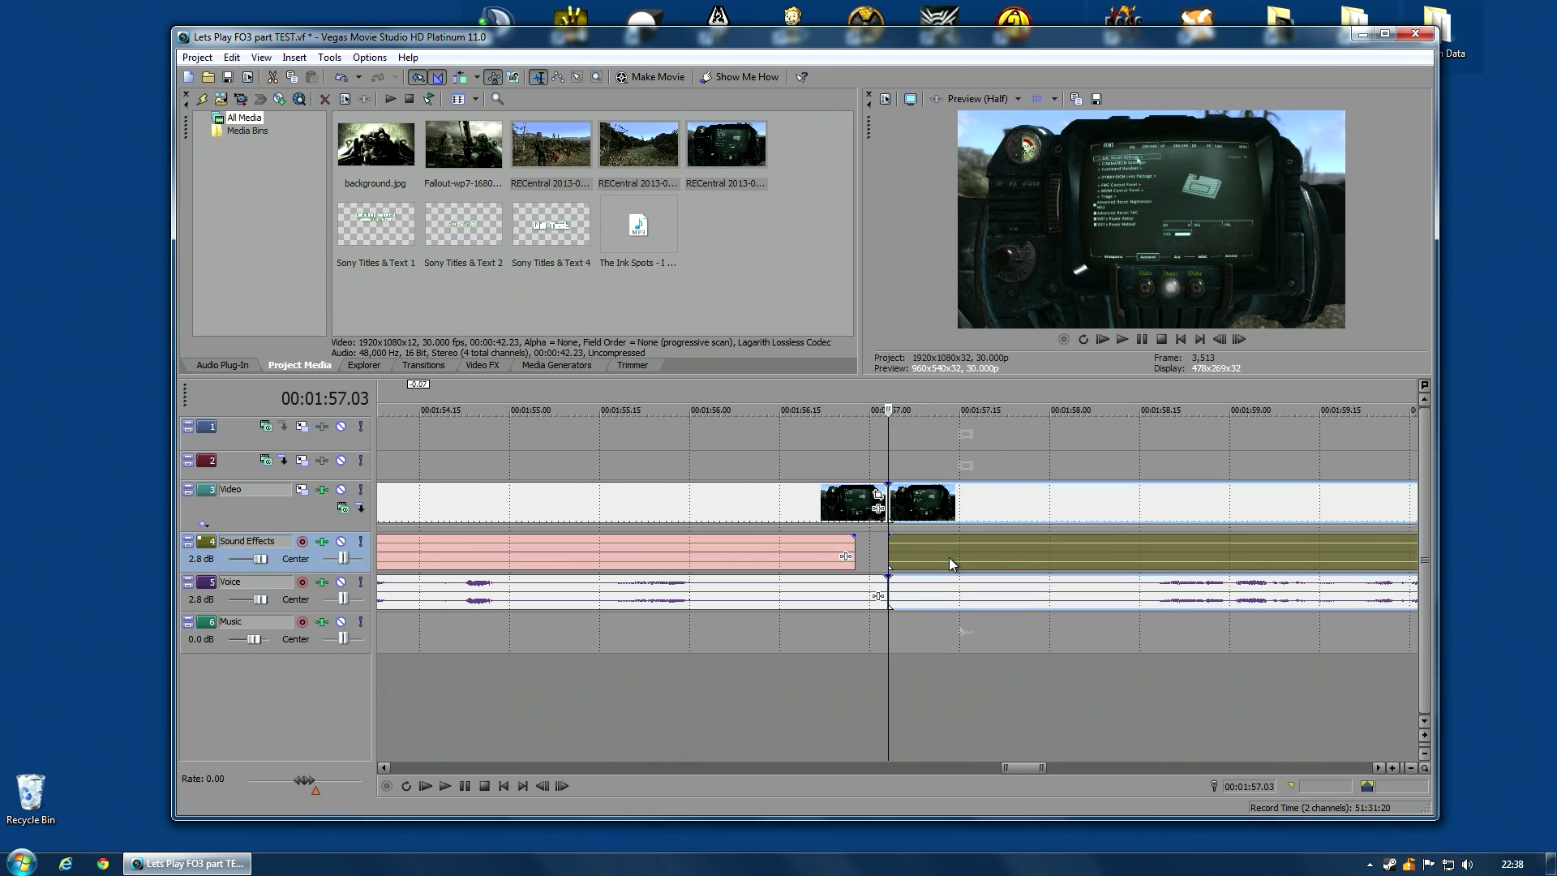
{"action": "right_click", "coordinate": [949, 557]}
{"action": "left_click", "coordinate": [1196, 503]}
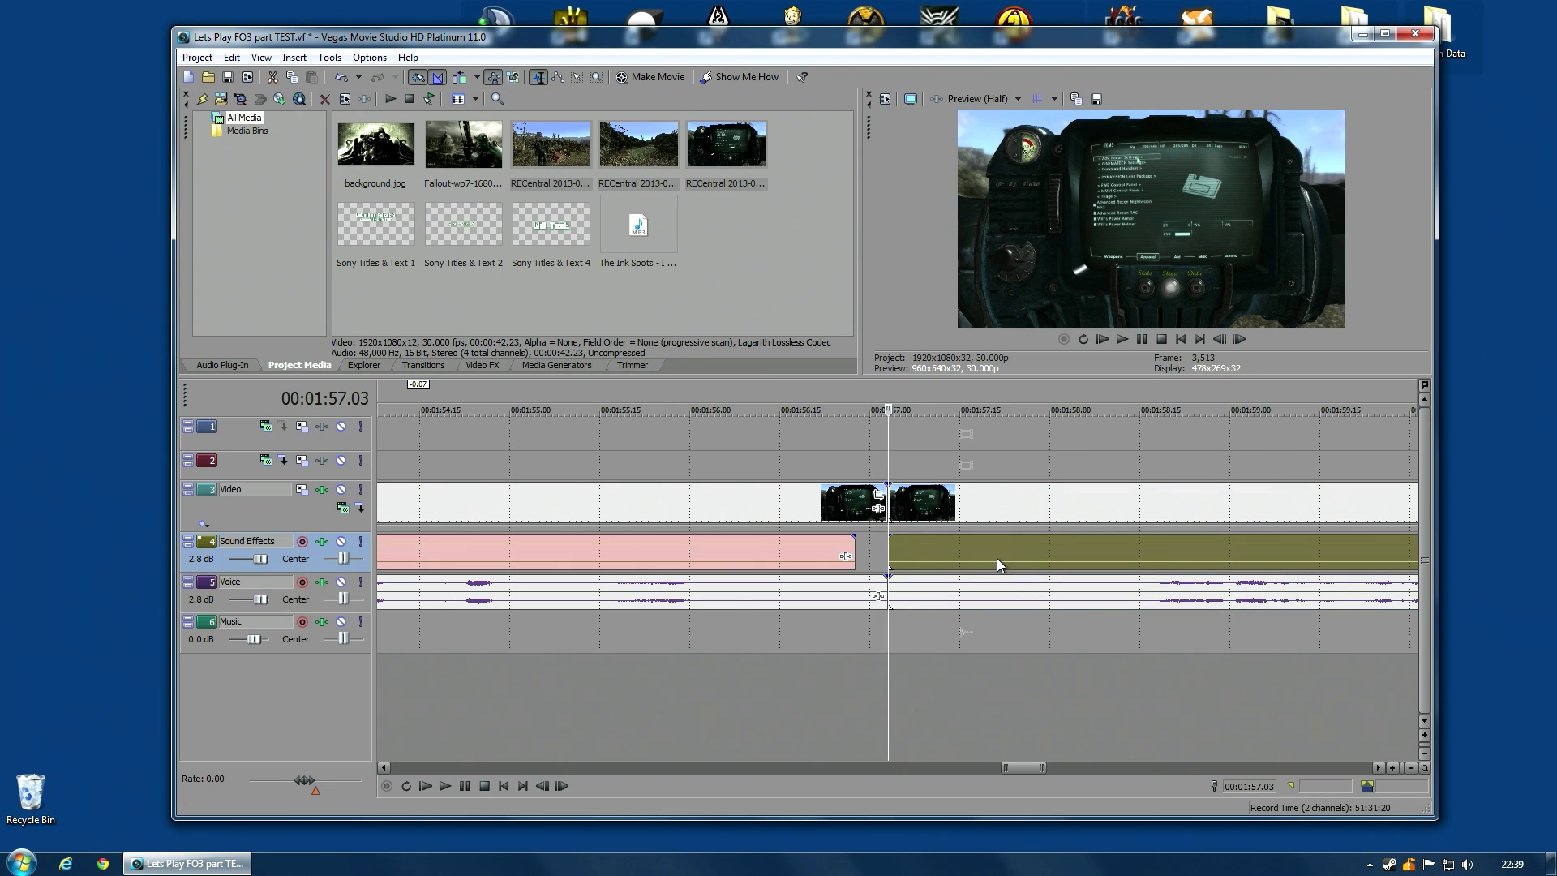
Group the third clip's Video, Sound Effects and Voice events together and clear the selection.
{"action": "left_click", "coordinate": [971, 507]}
{"action": "left_click", "coordinate": [954, 555], "text": "ctrl"}
{"action": "left_click", "coordinate": [937, 588], "text": "ctrl"}
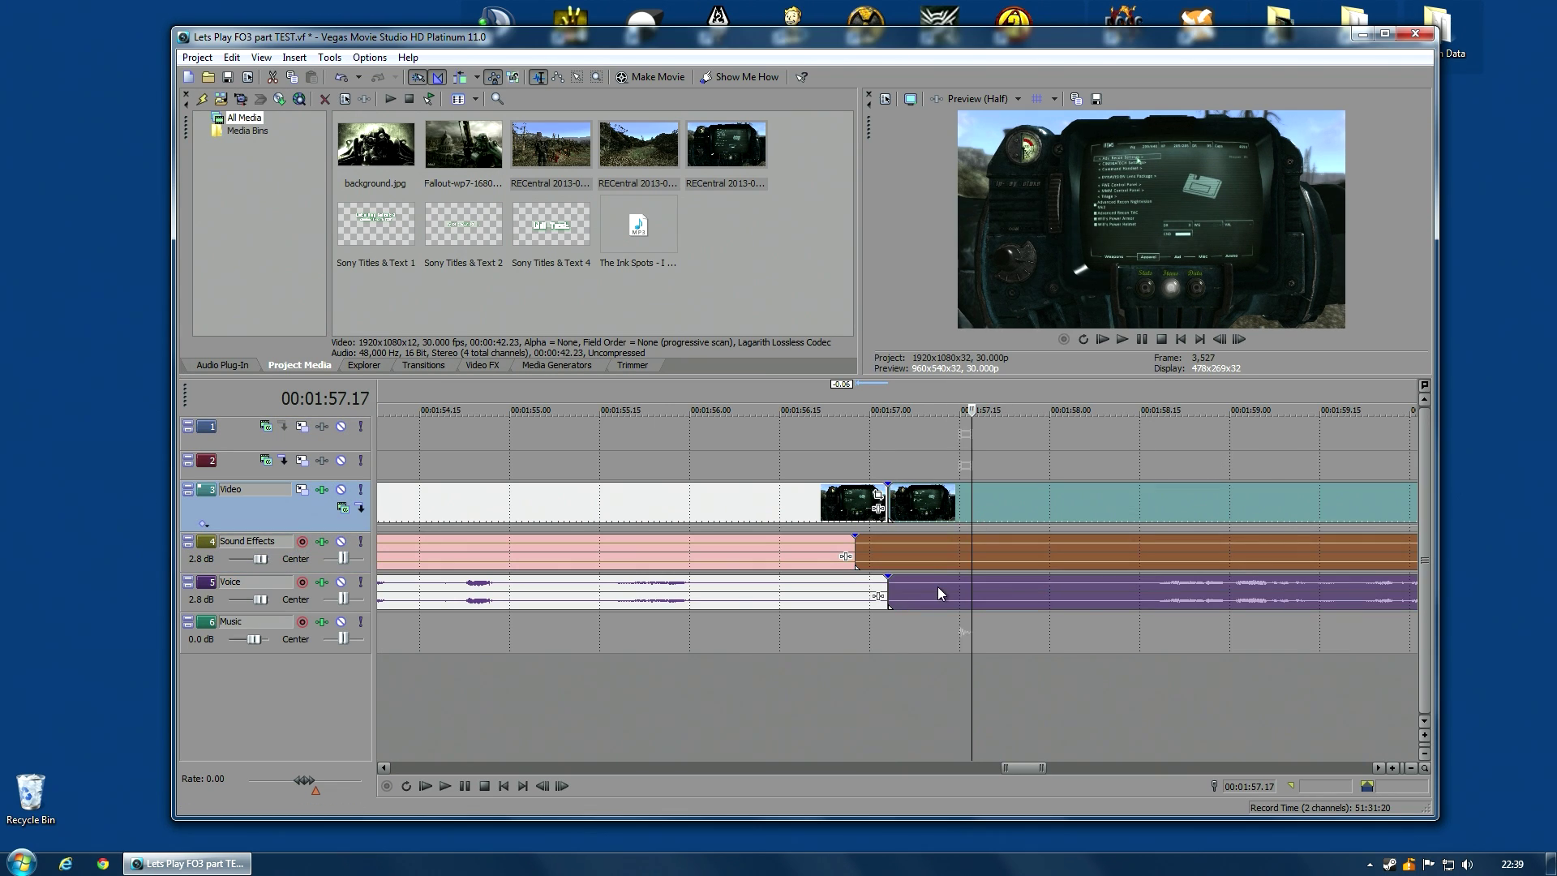
{"action": "right_click", "coordinate": [937, 586]}
{"action": "mouse_move", "coordinate": [1054, 503]}
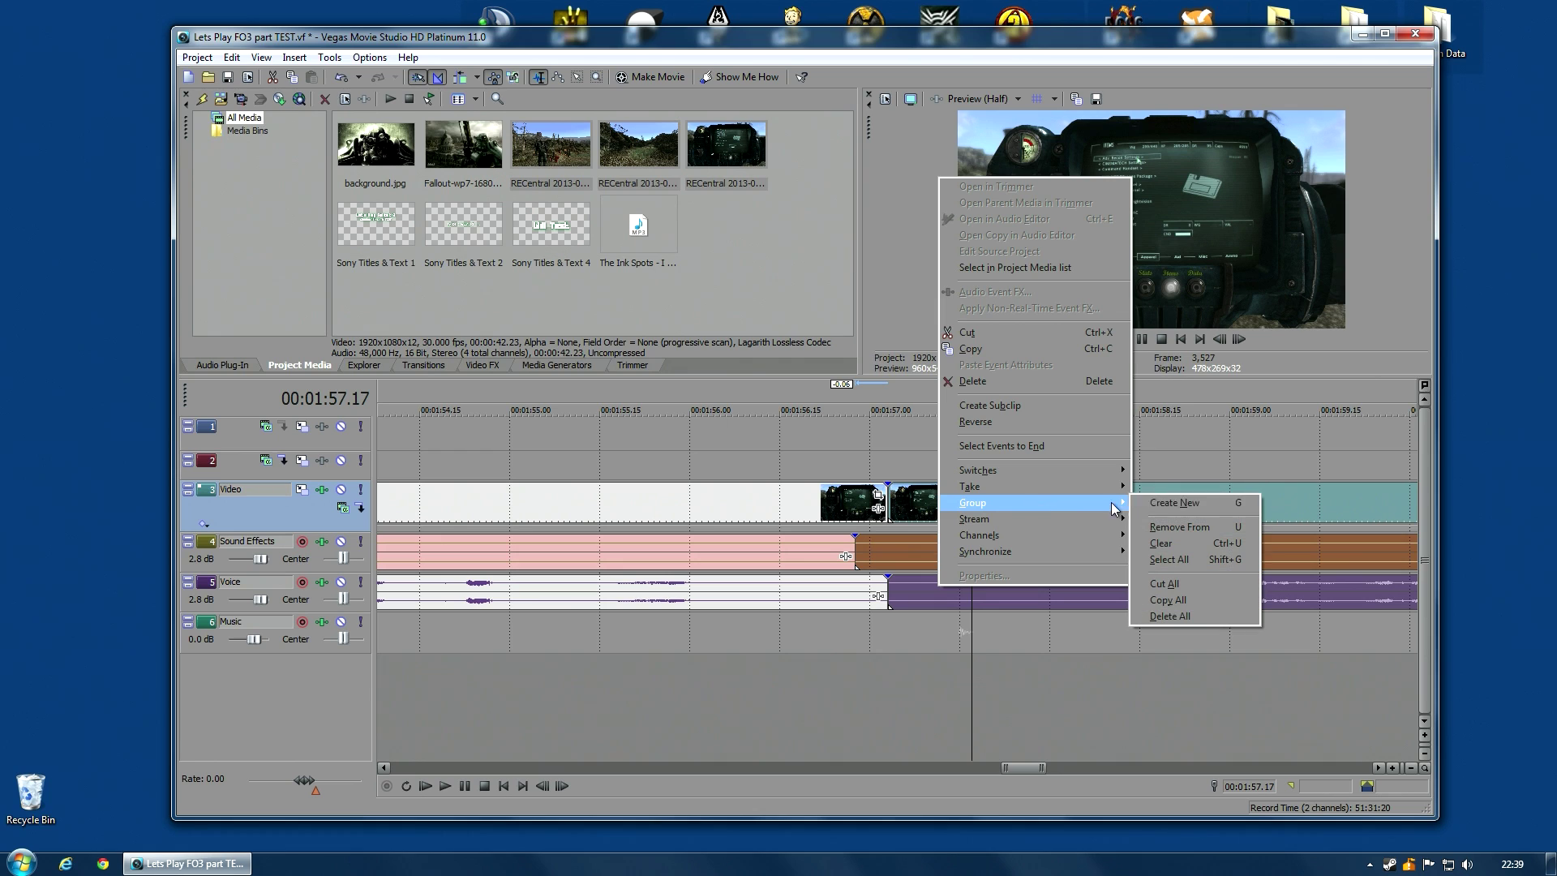
{"action": "left_click", "coordinate": [1195, 503]}
{"action": "scroll", "coordinate": [1204, 508], "scroll_direction": "down", "scroll_amount": 10}
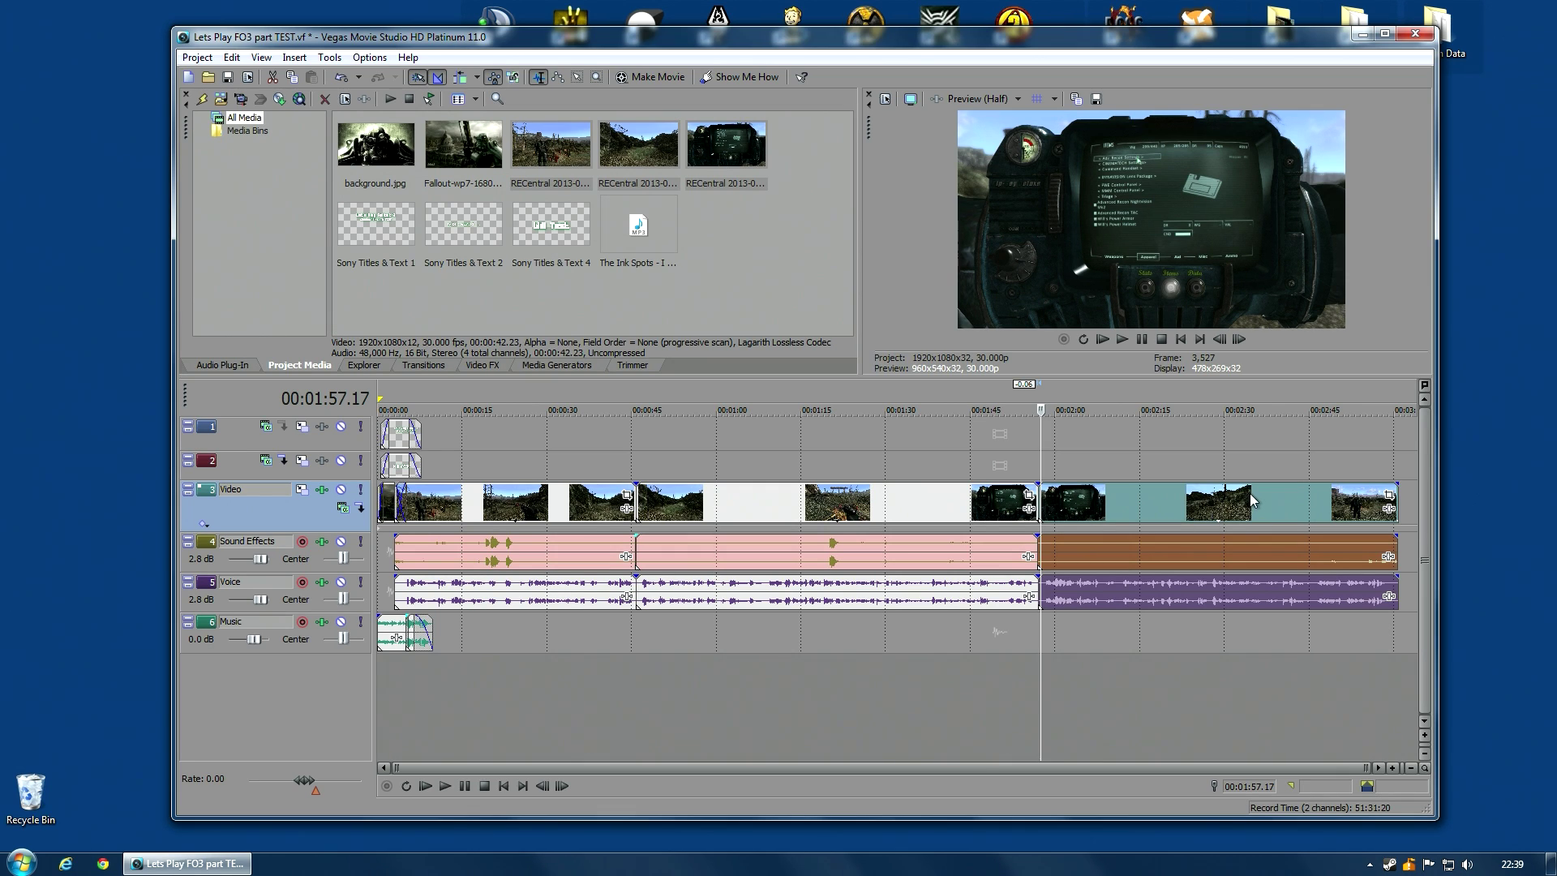
{"action": "left_click", "coordinate": [1176, 465]}
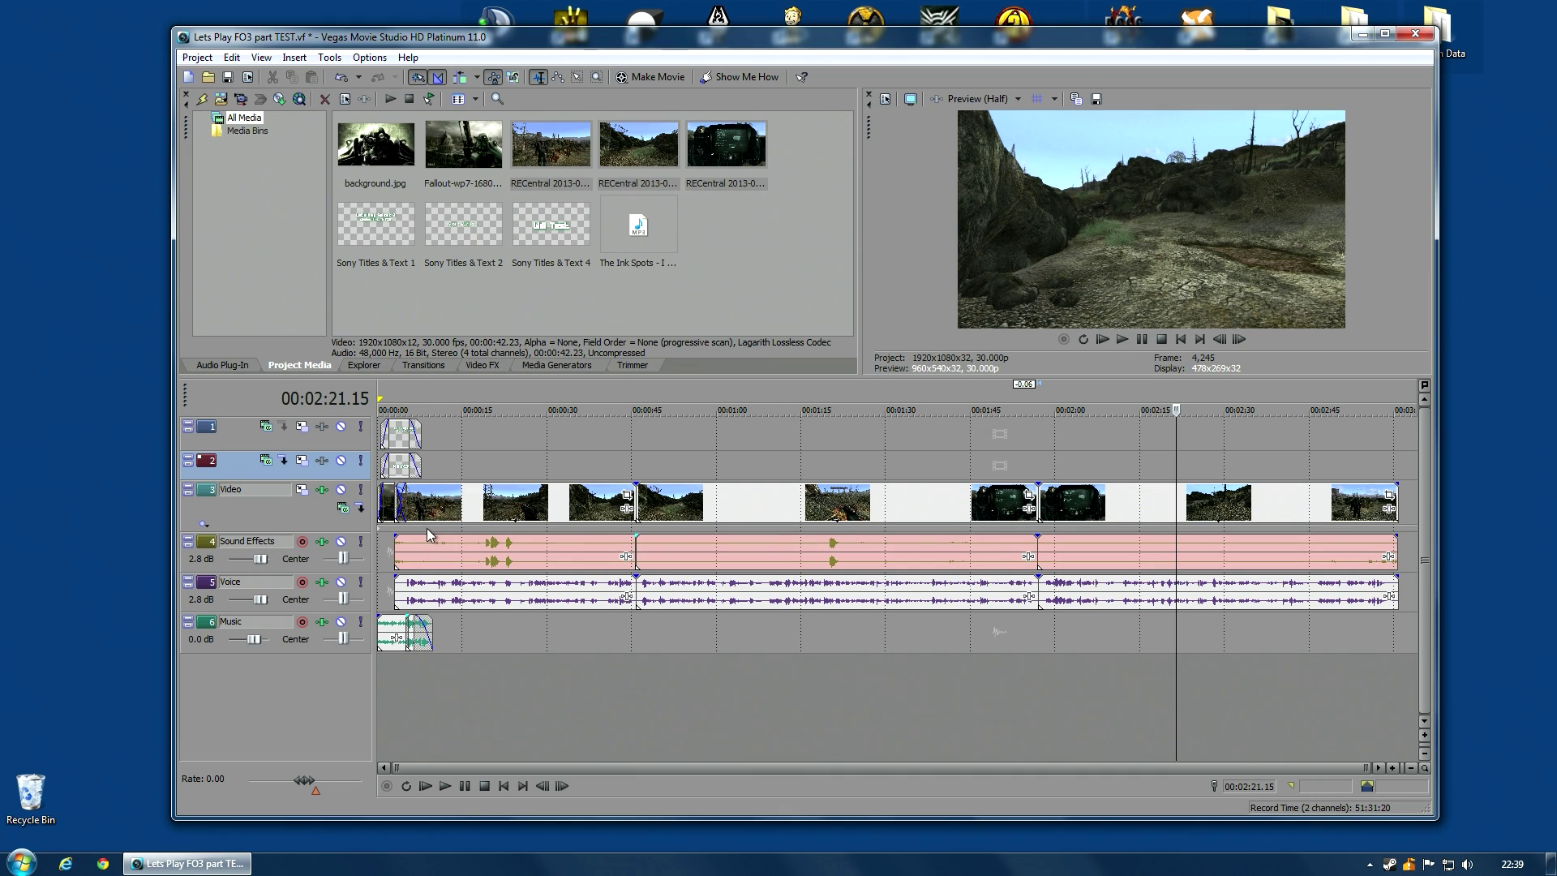
Open the Sound Effects track's Track Compressor and enlarge the effects area to see all its settings.
{"action": "left_click", "coordinate": [322, 543]}
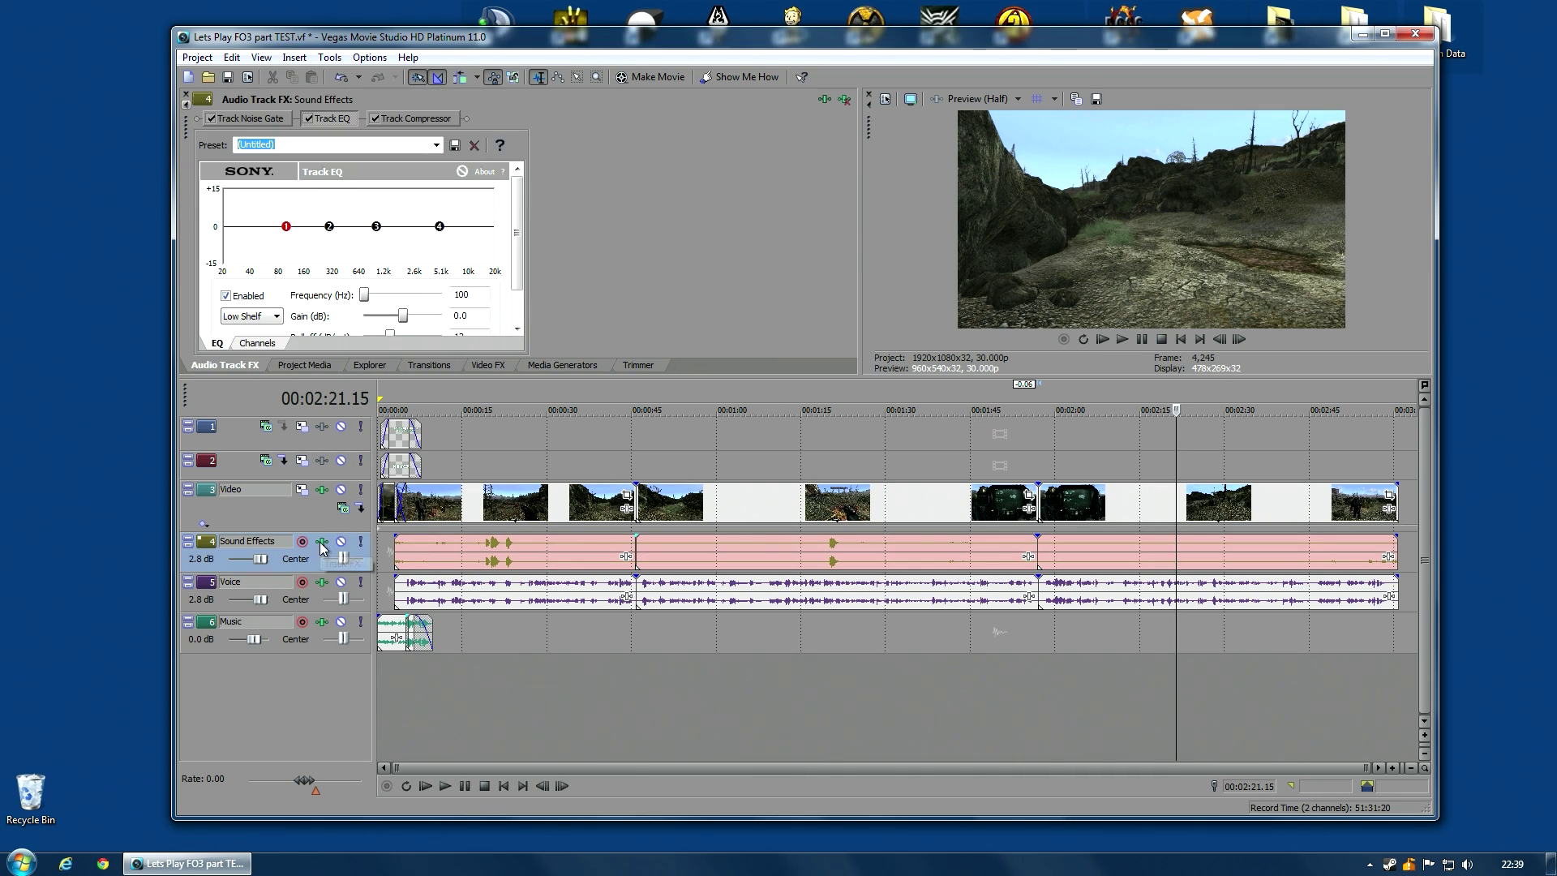
{"action": "left_click", "coordinate": [408, 118]}
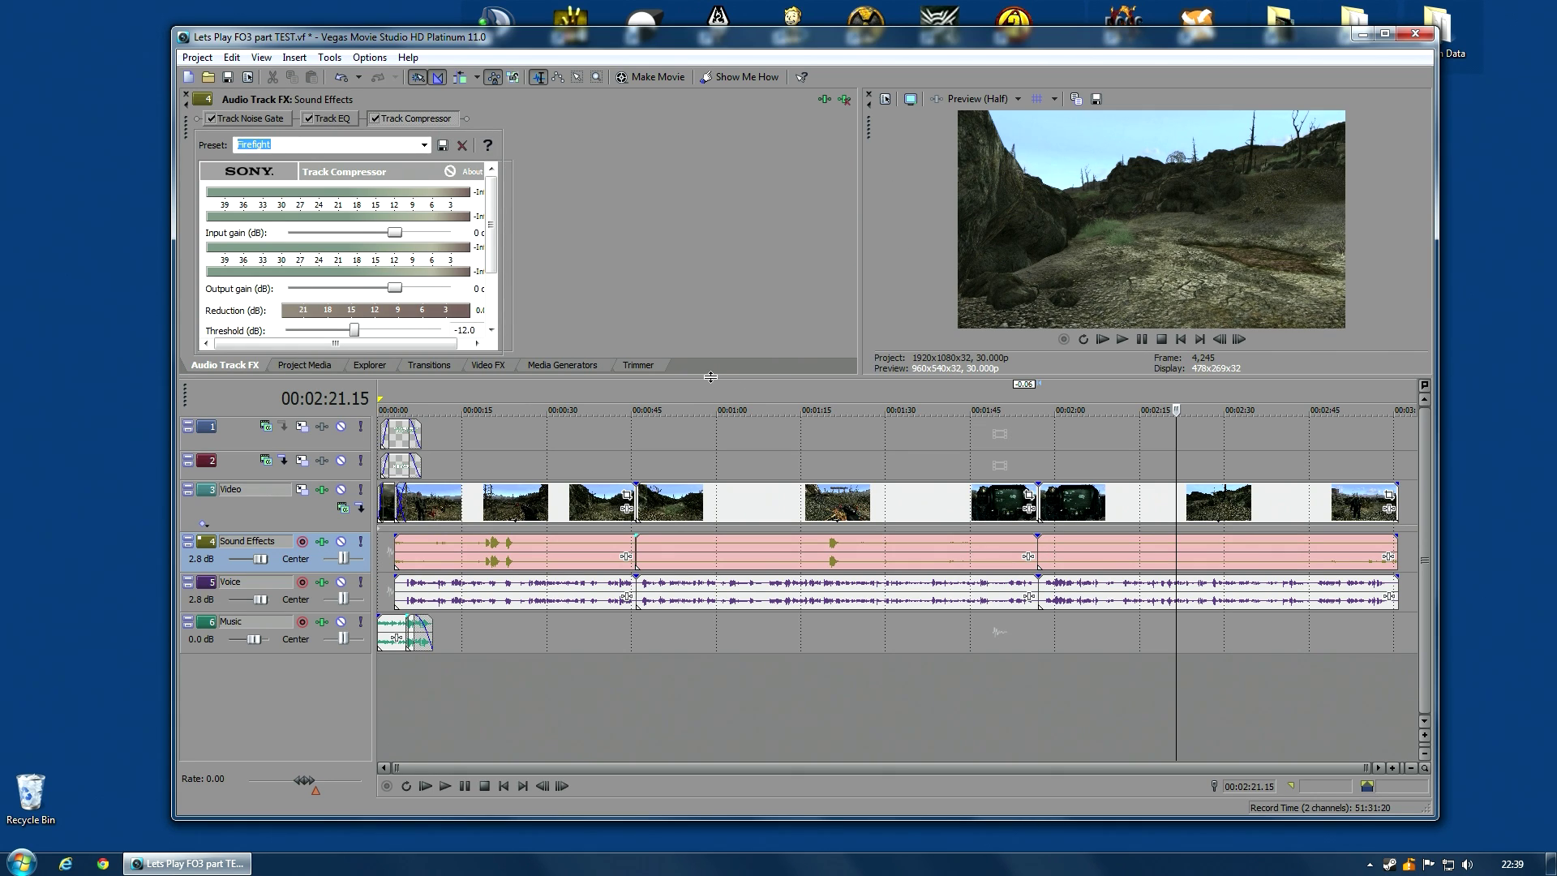
{"action": "left_click_drag", "start_coordinate": [710, 377], "coordinate": [725, 452]}
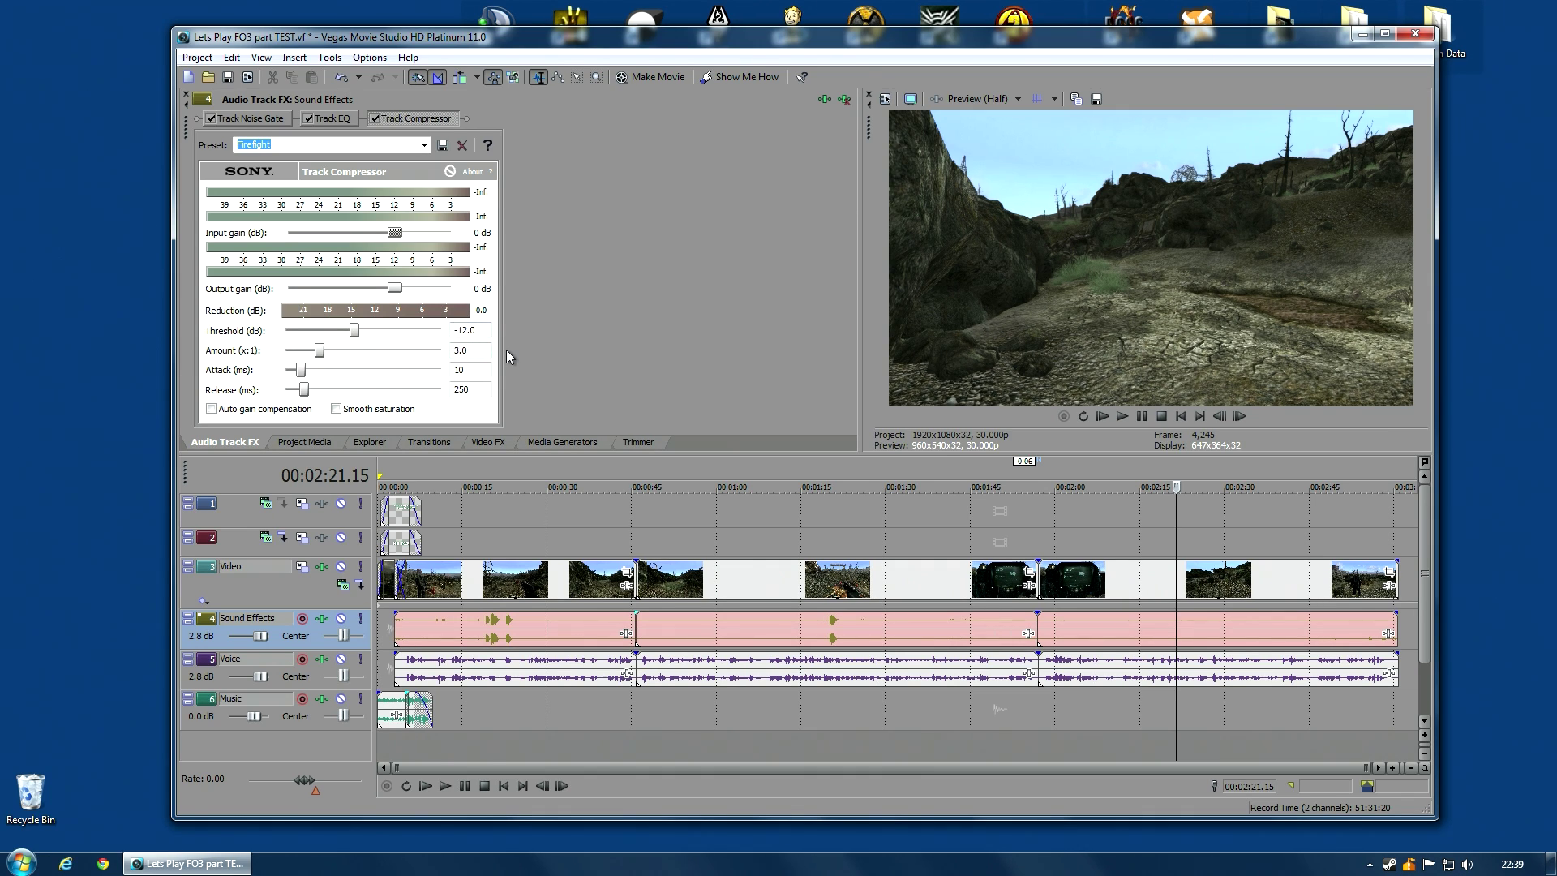
Play the first clip's gunshots from 00:00:18.03 to watch the Sound Effects compressor's levels, and pause after them.
{"action": "left_click", "coordinate": [481, 534]}
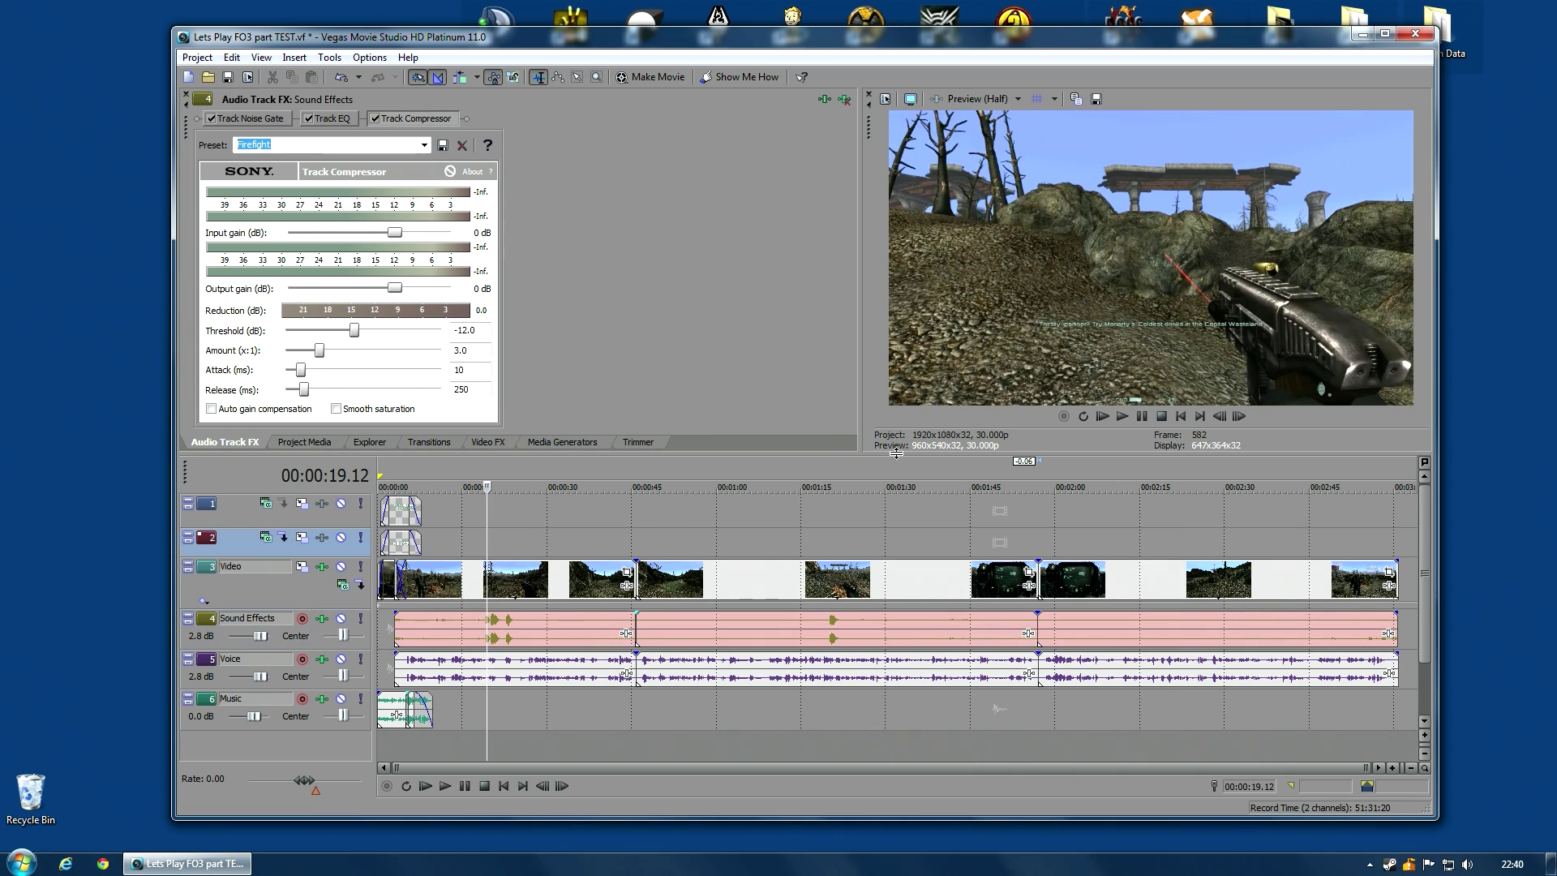
{"action": "left_click", "coordinate": [479, 546]}
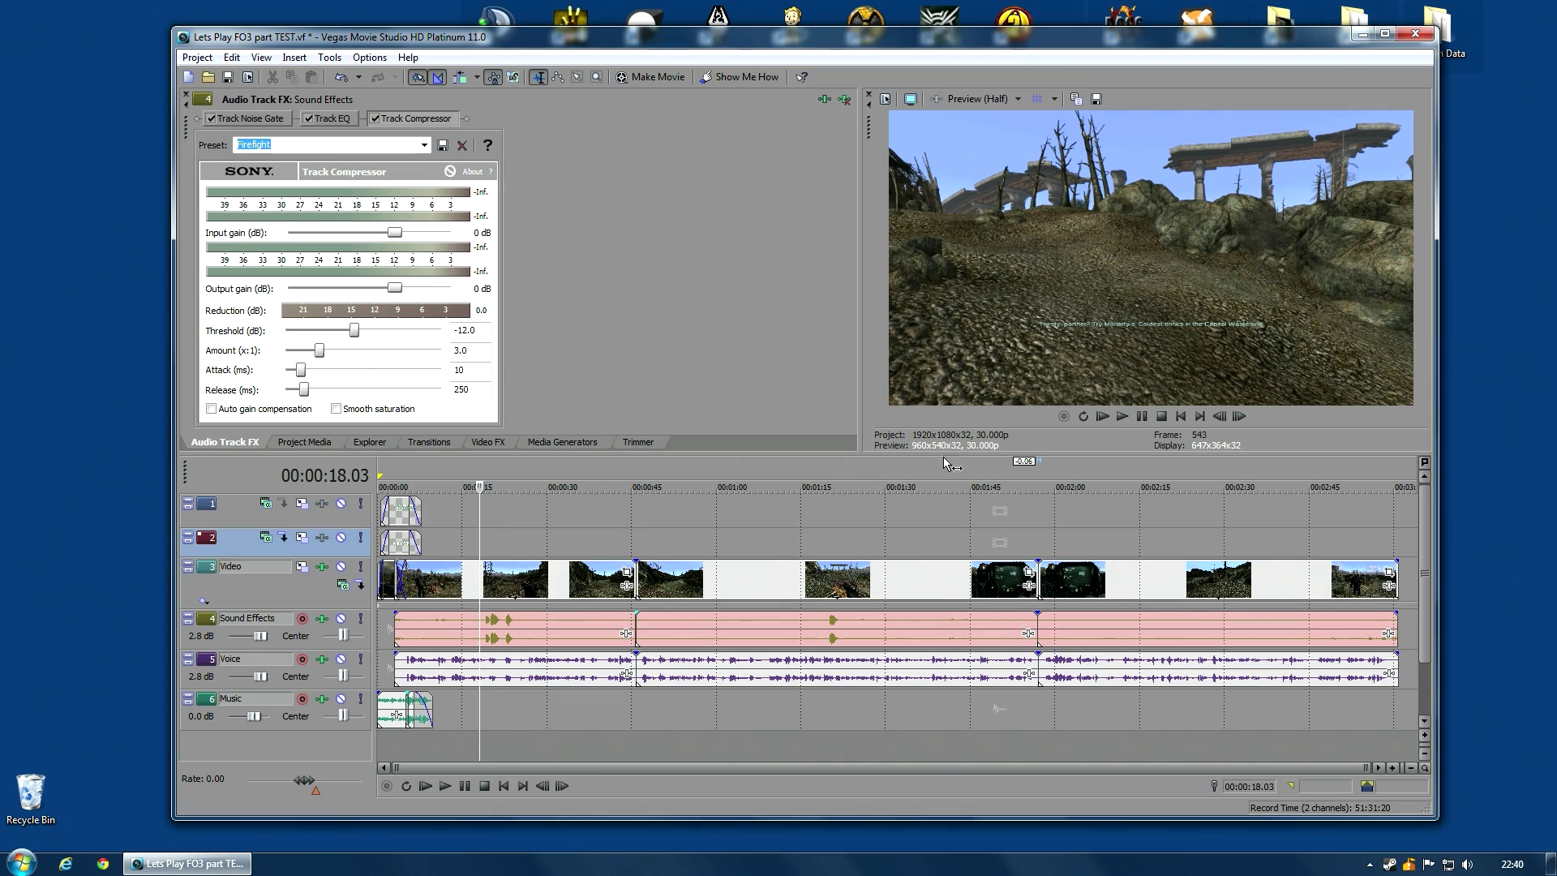
{"action": "left_click", "coordinate": [1121, 416]}
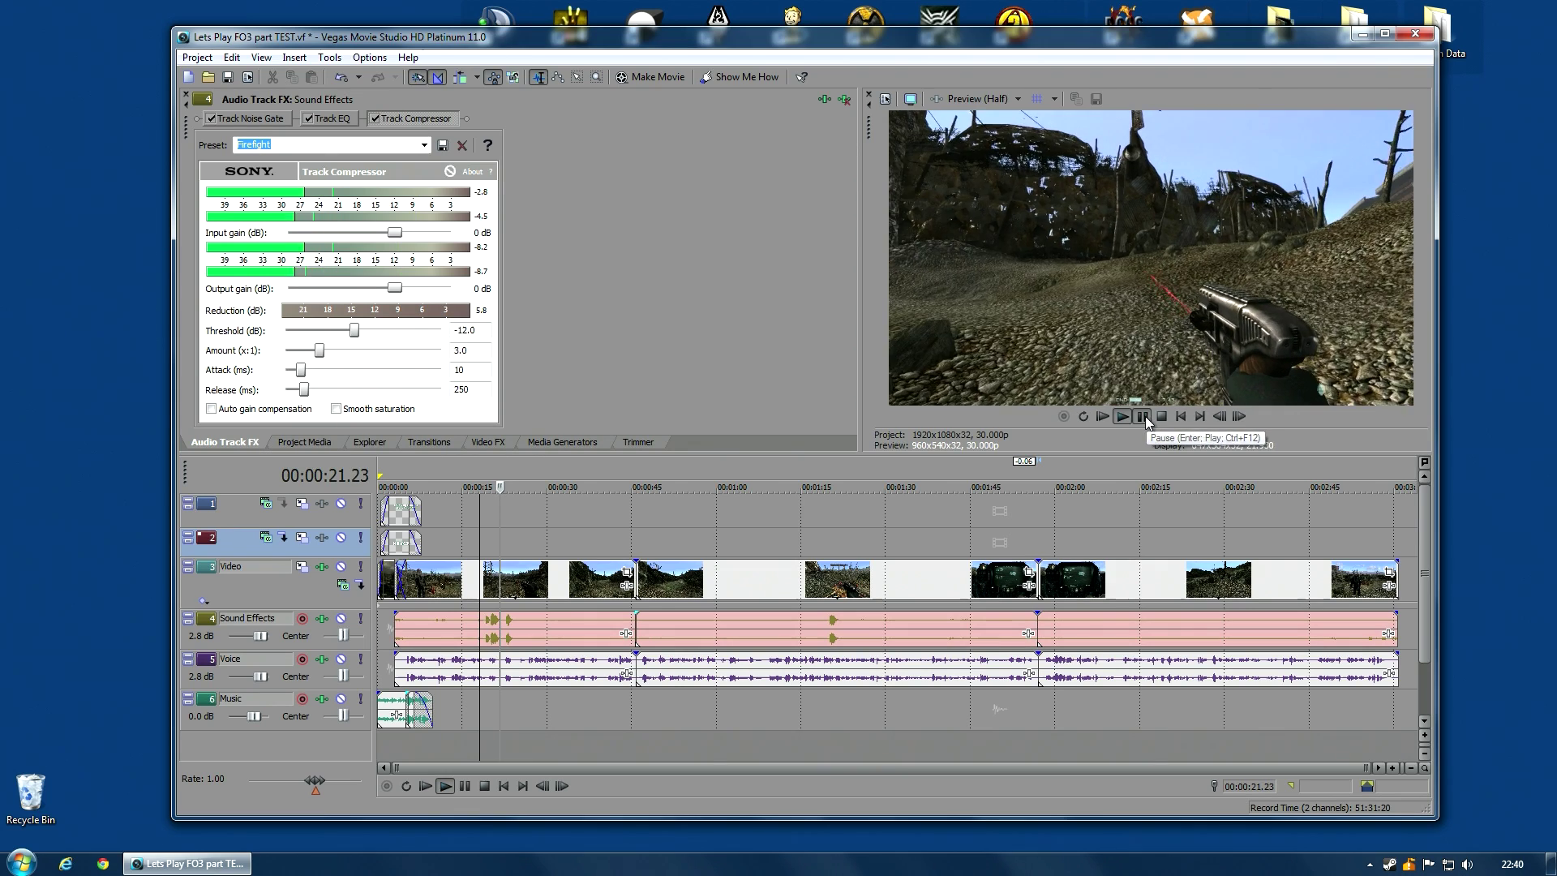
{"action": "left_click", "coordinate": [1145, 416]}
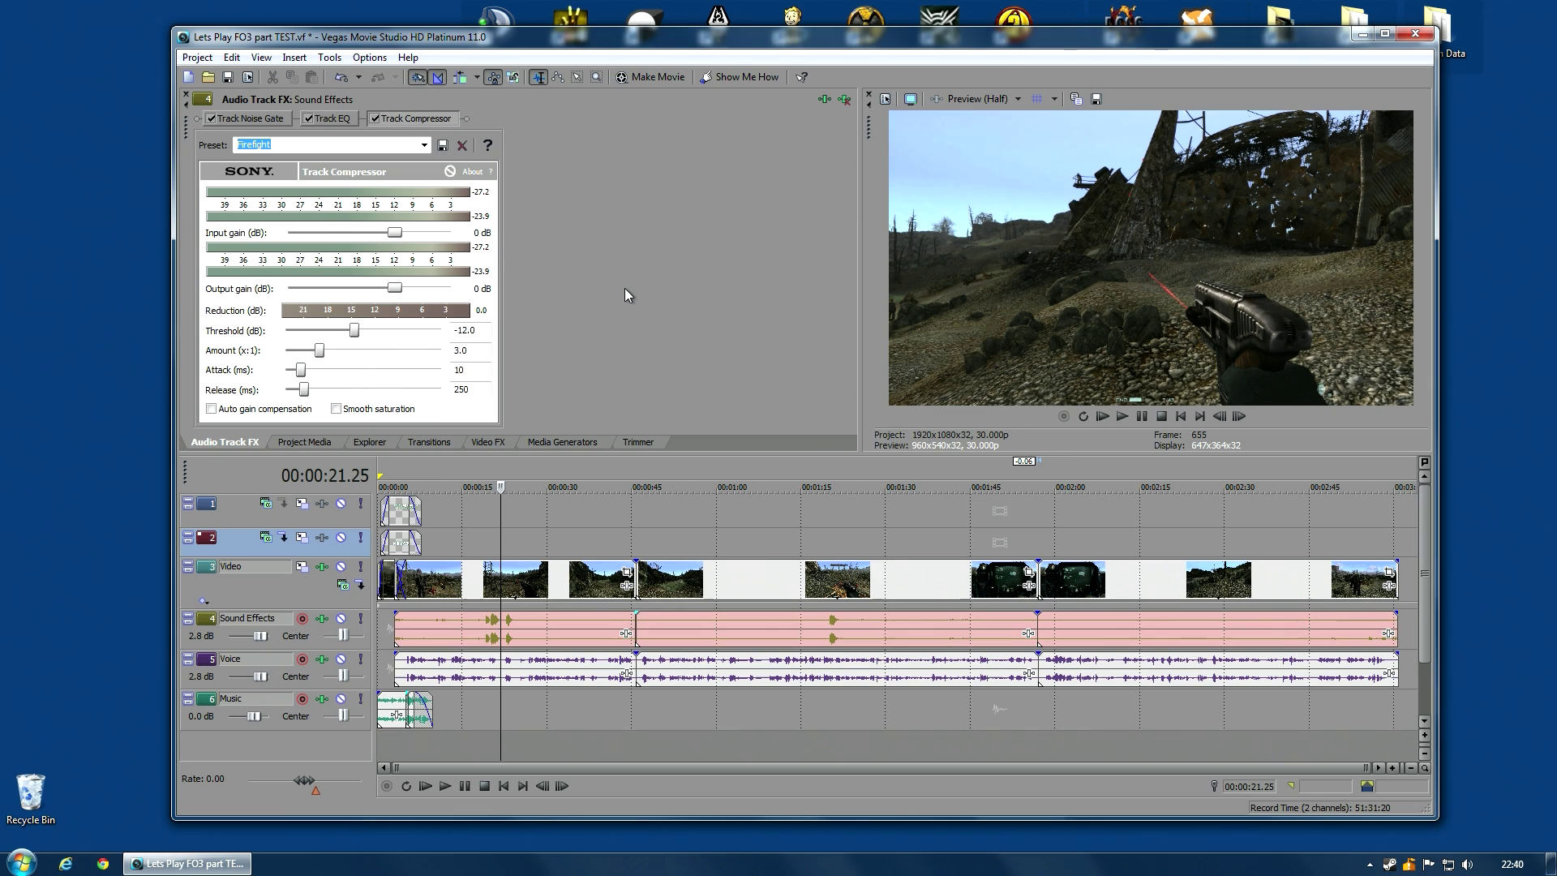
Open the Voice track's audio effects and look through its Track Compressor and Track EQ settings.
{"action": "left_click", "coordinate": [339, 654]}
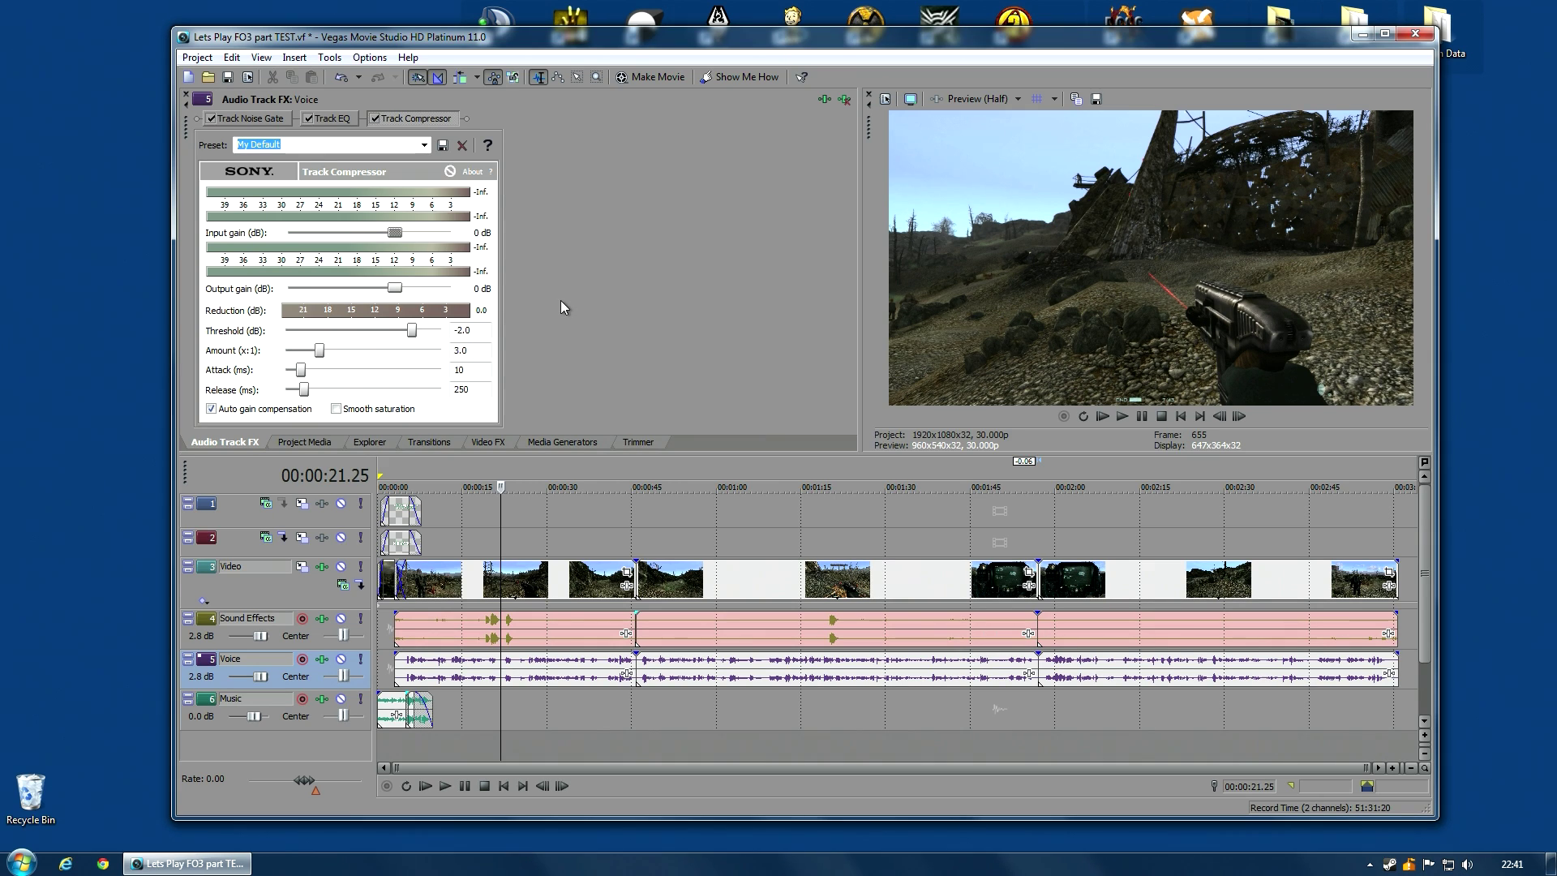
{"action": "left_click", "coordinate": [333, 124]}
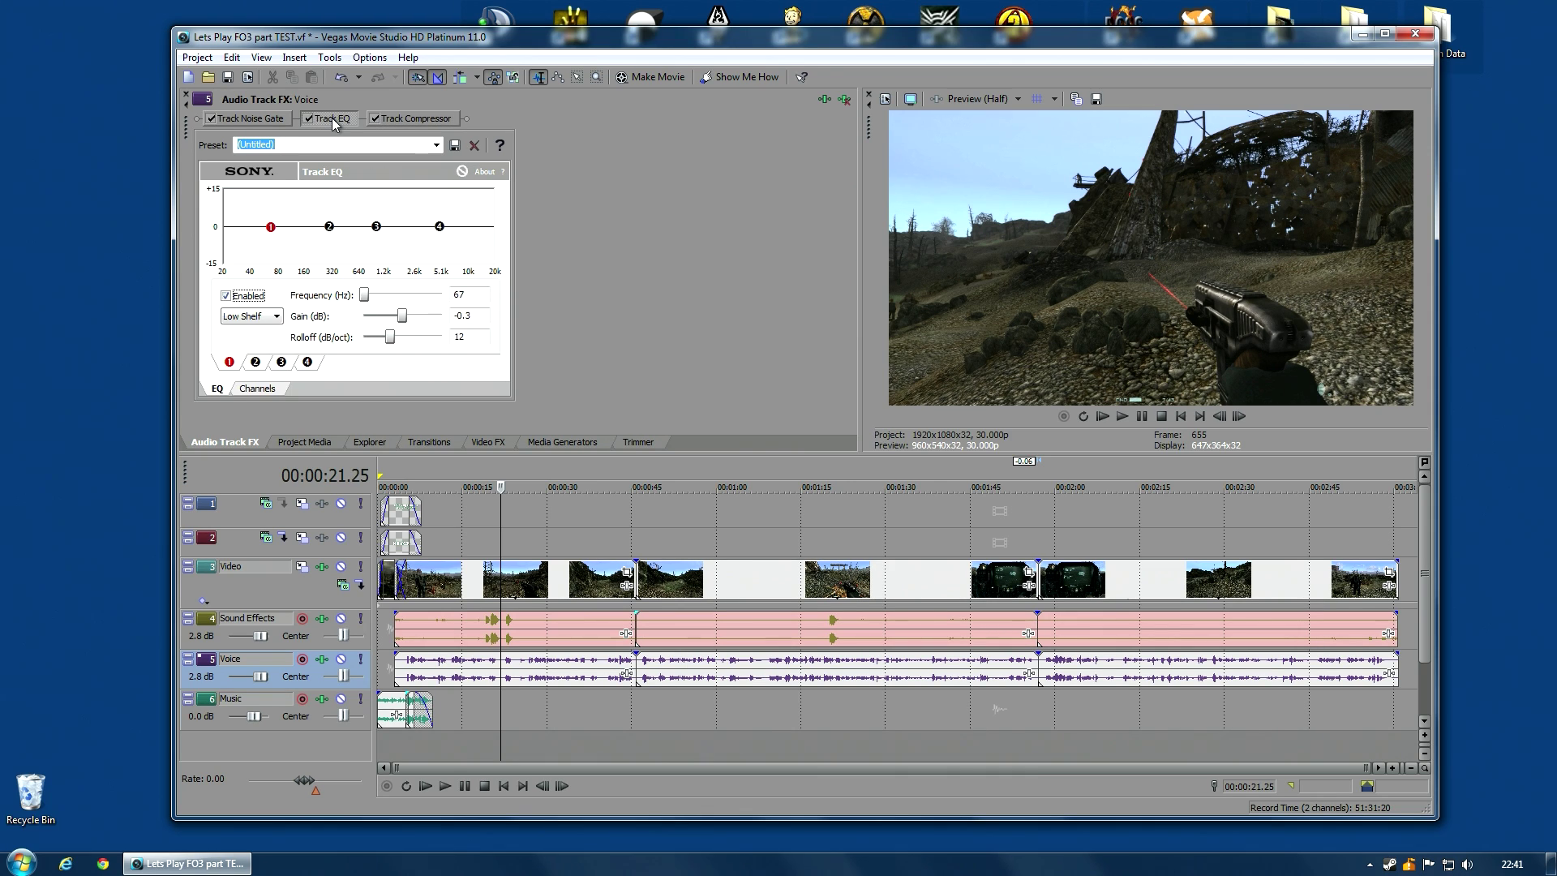
{"action": "left_click", "coordinate": [419, 120]}
Try a deep low-shelf cut on band 1 of the Voice track's EQ, then return it to 80 Hz and -0.3 dB.
{"action": "left_click", "coordinate": [326, 119]}
{"action": "mouse_move", "coordinate": [272, 233]}
{"action": "left_mouse_down"}
{"action": "mouse_move", "coordinate": [278, 264]}
{"action": "mouse_move", "coordinate": [305, 278]}
{"action": "mouse_move", "coordinate": [279, 277]}
{"action": "mouse_move", "coordinate": [298, 278]}
{"action": "left_mouse_up"}
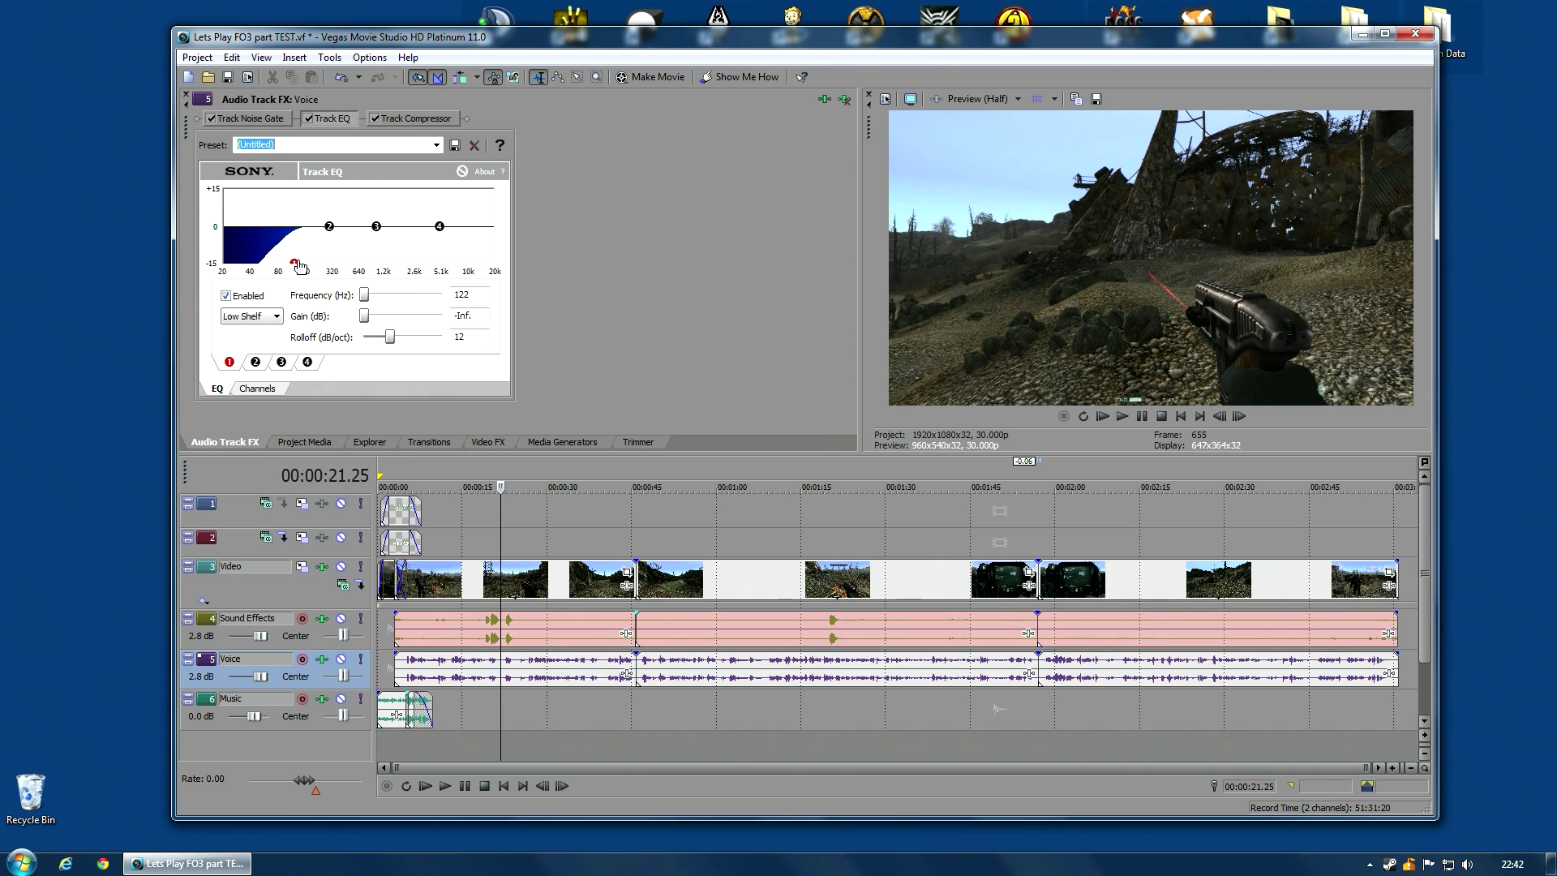
{"action": "left_click_drag", "start_coordinate": [297, 265], "coordinate": [281, 234]}
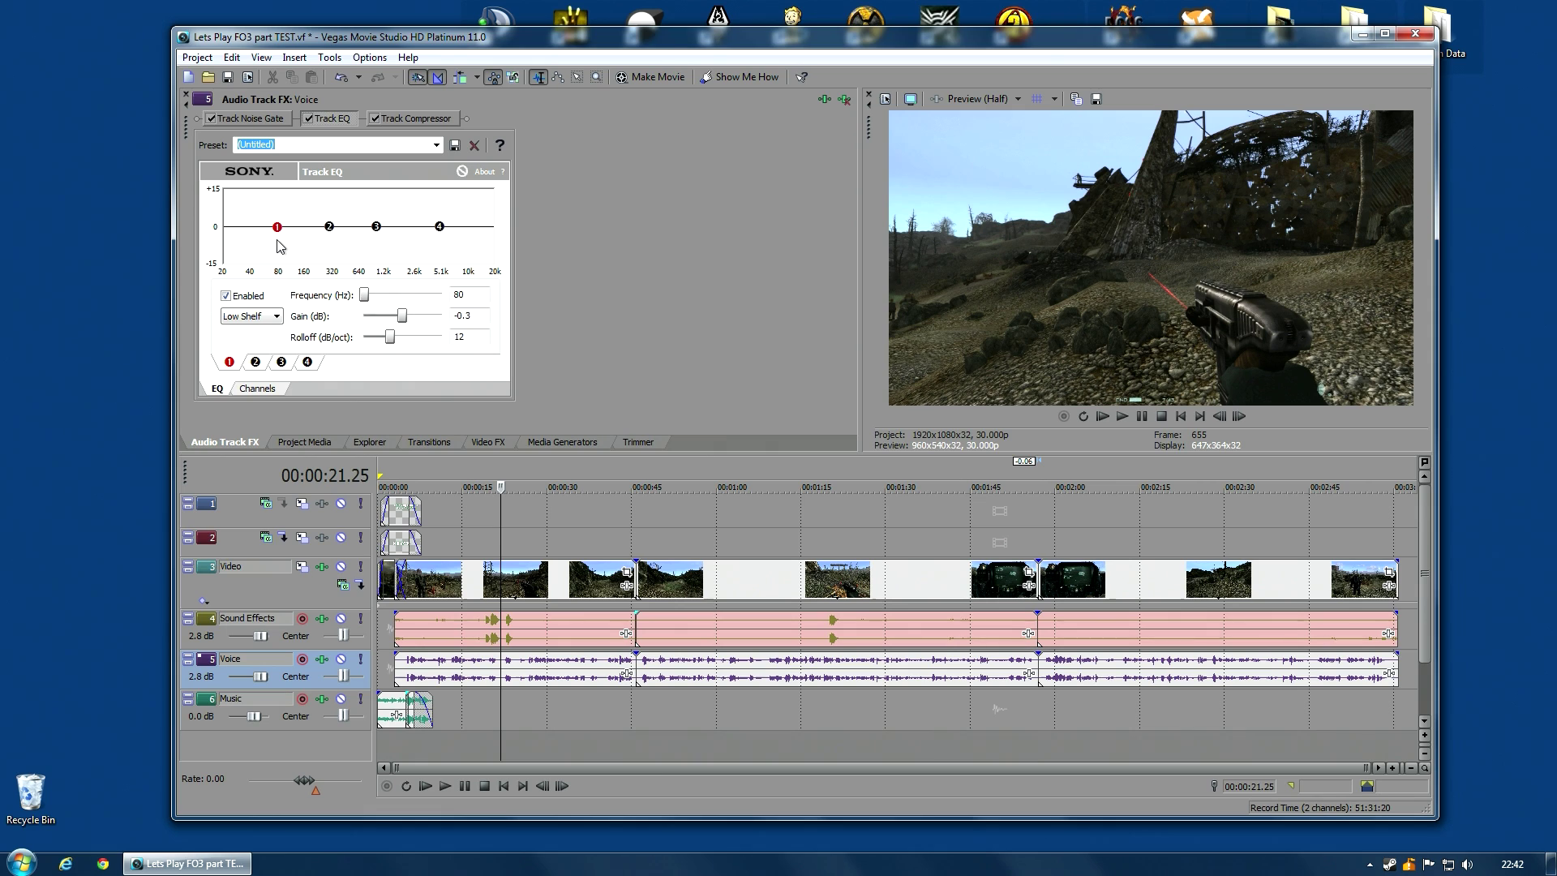
Examine the Video track's Brightness and Contrast effect settings and close the effects window.
{"action": "left_click", "coordinate": [323, 567]}
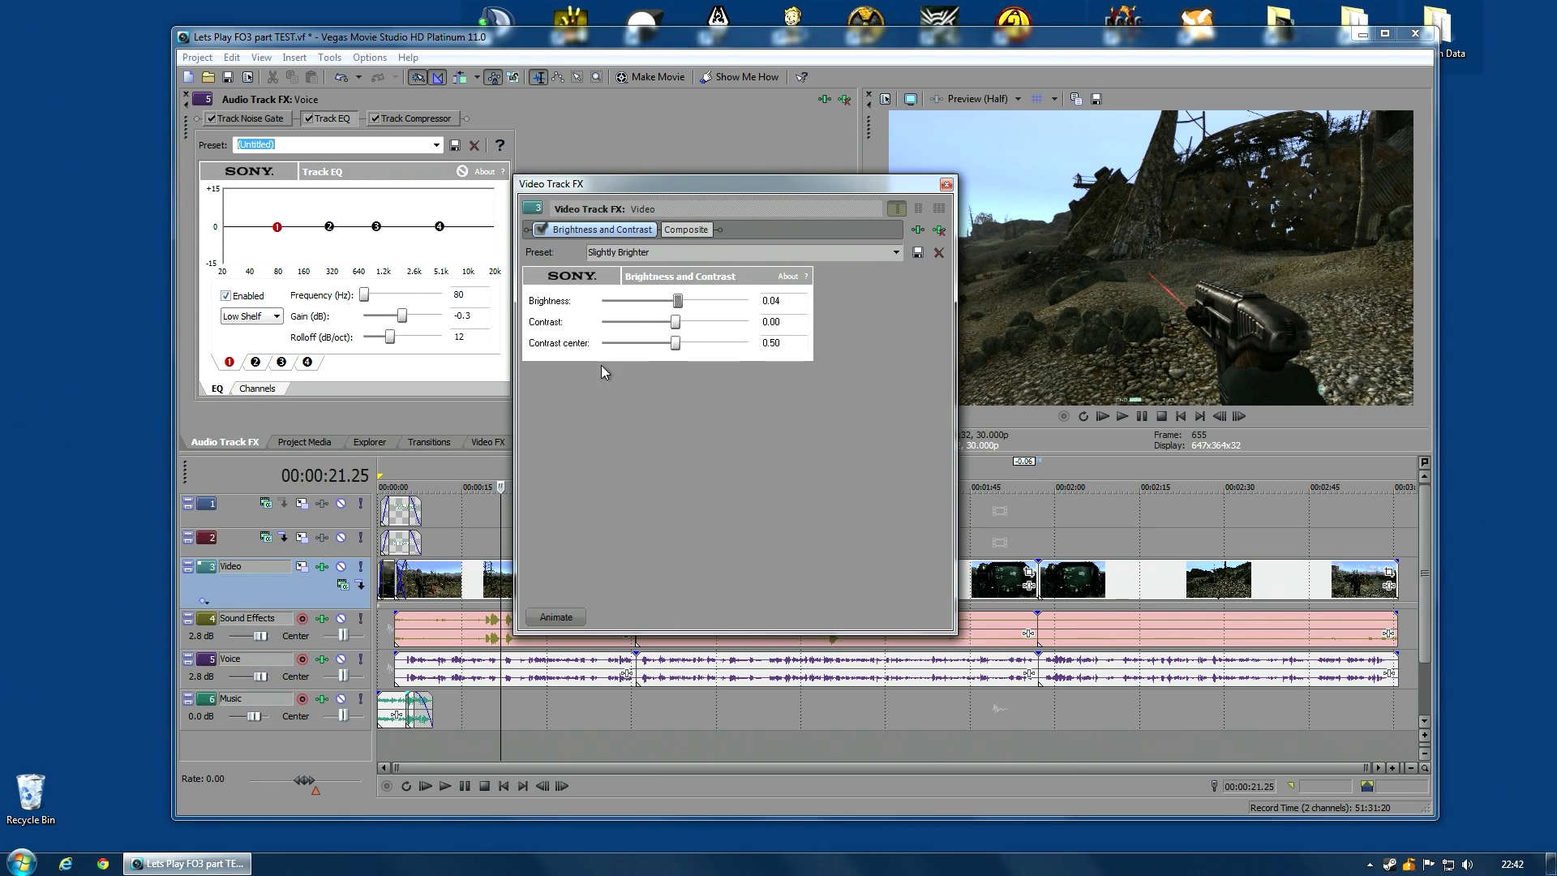
{"action": "left_click", "coordinate": [779, 299]}
{"action": "left_click", "coordinate": [945, 187]}
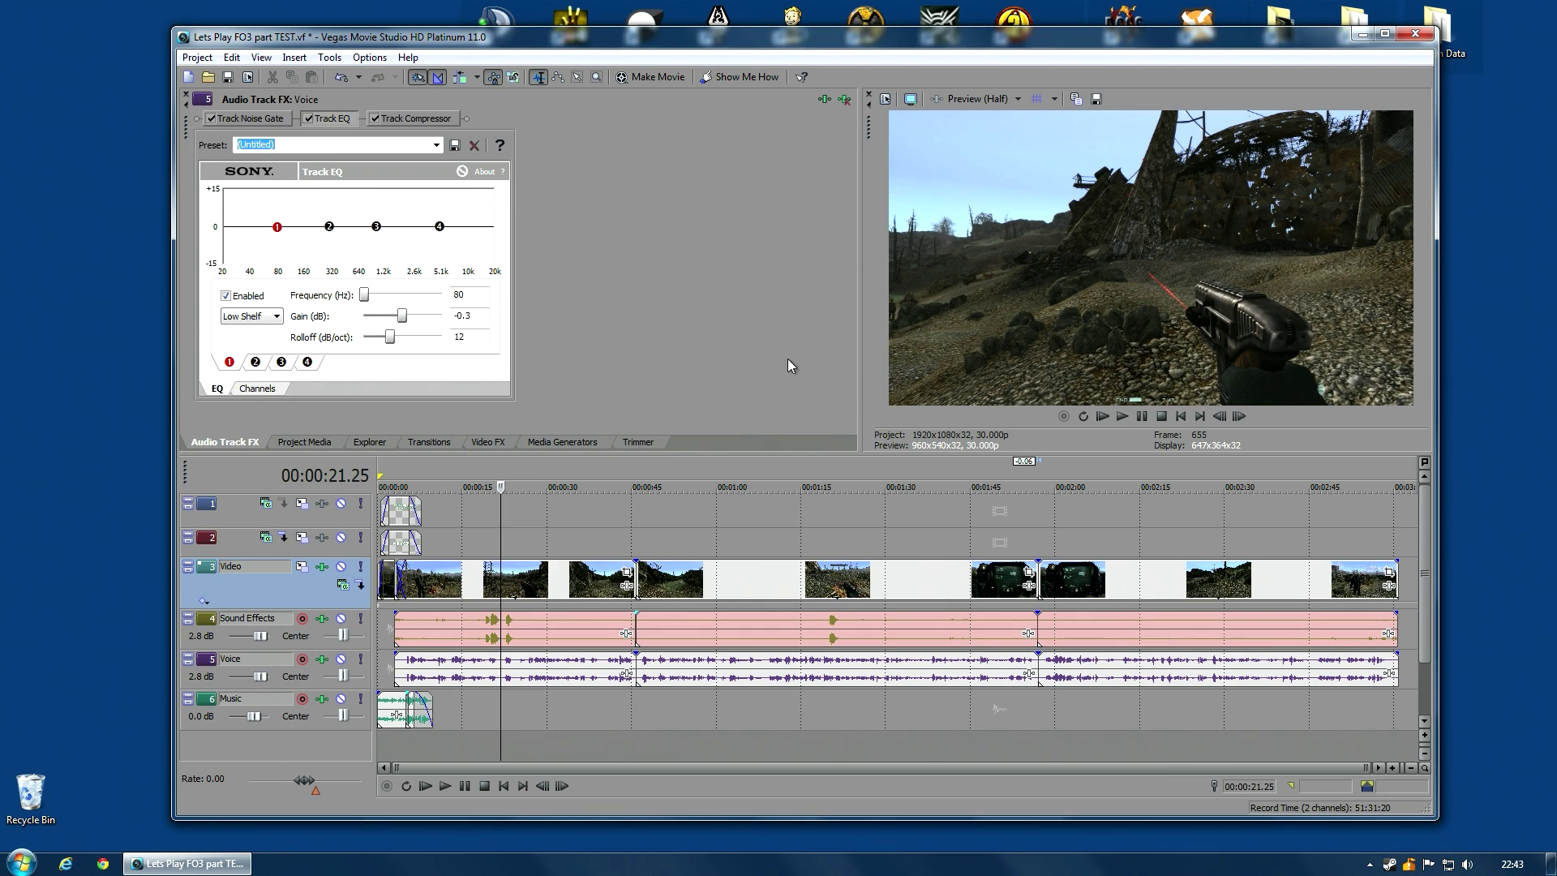
{"action": "left_click", "coordinate": [800, 512]}
{"action": "left_click", "coordinate": [879, 509]}
{"action": "left_click", "coordinate": [999, 524]}
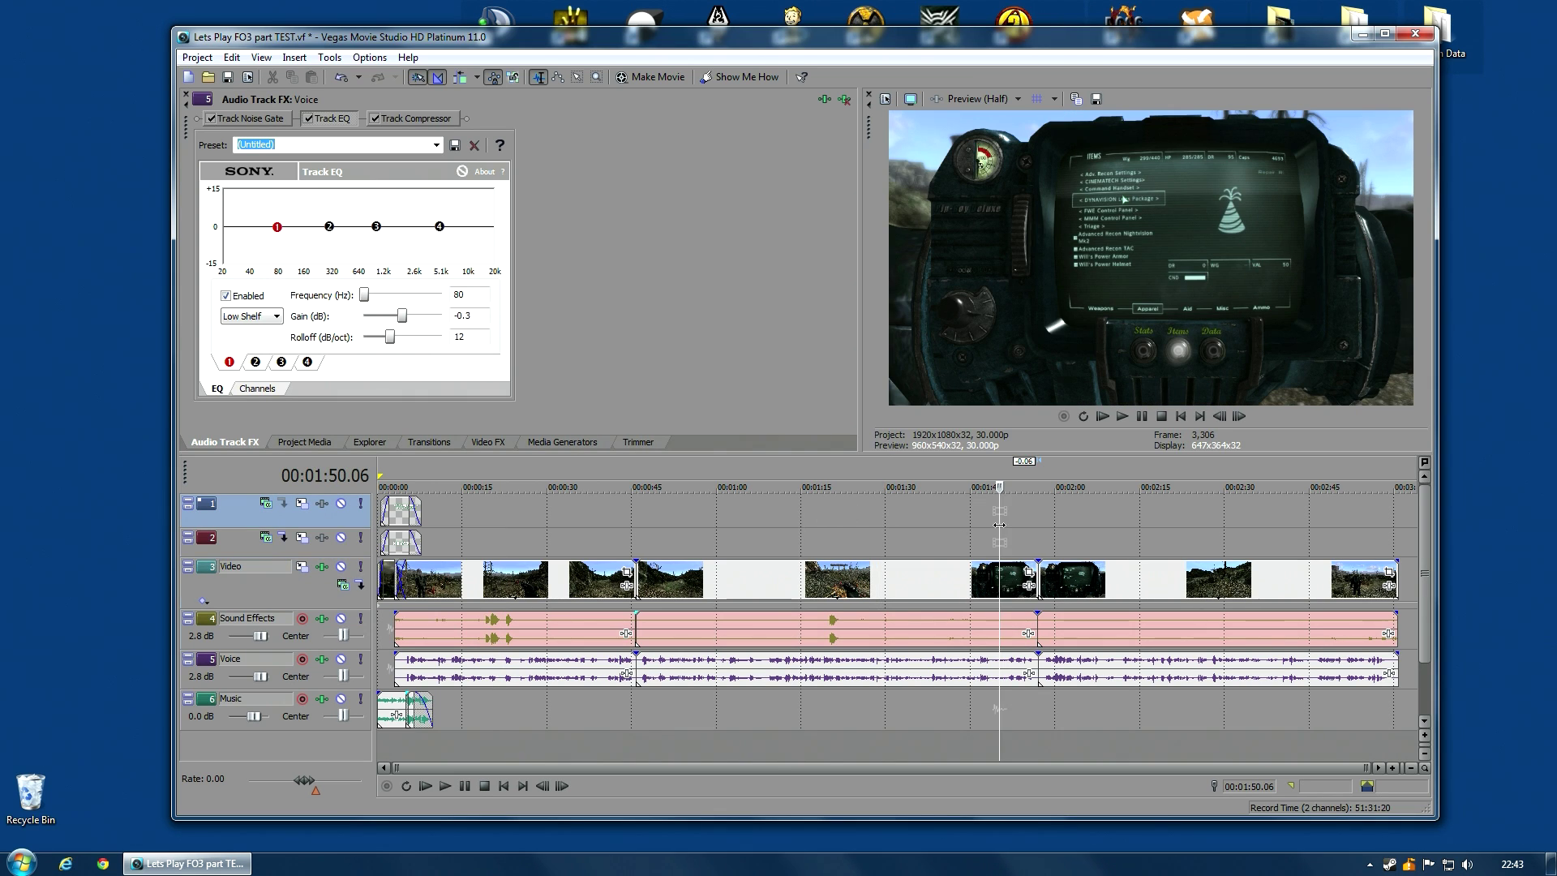
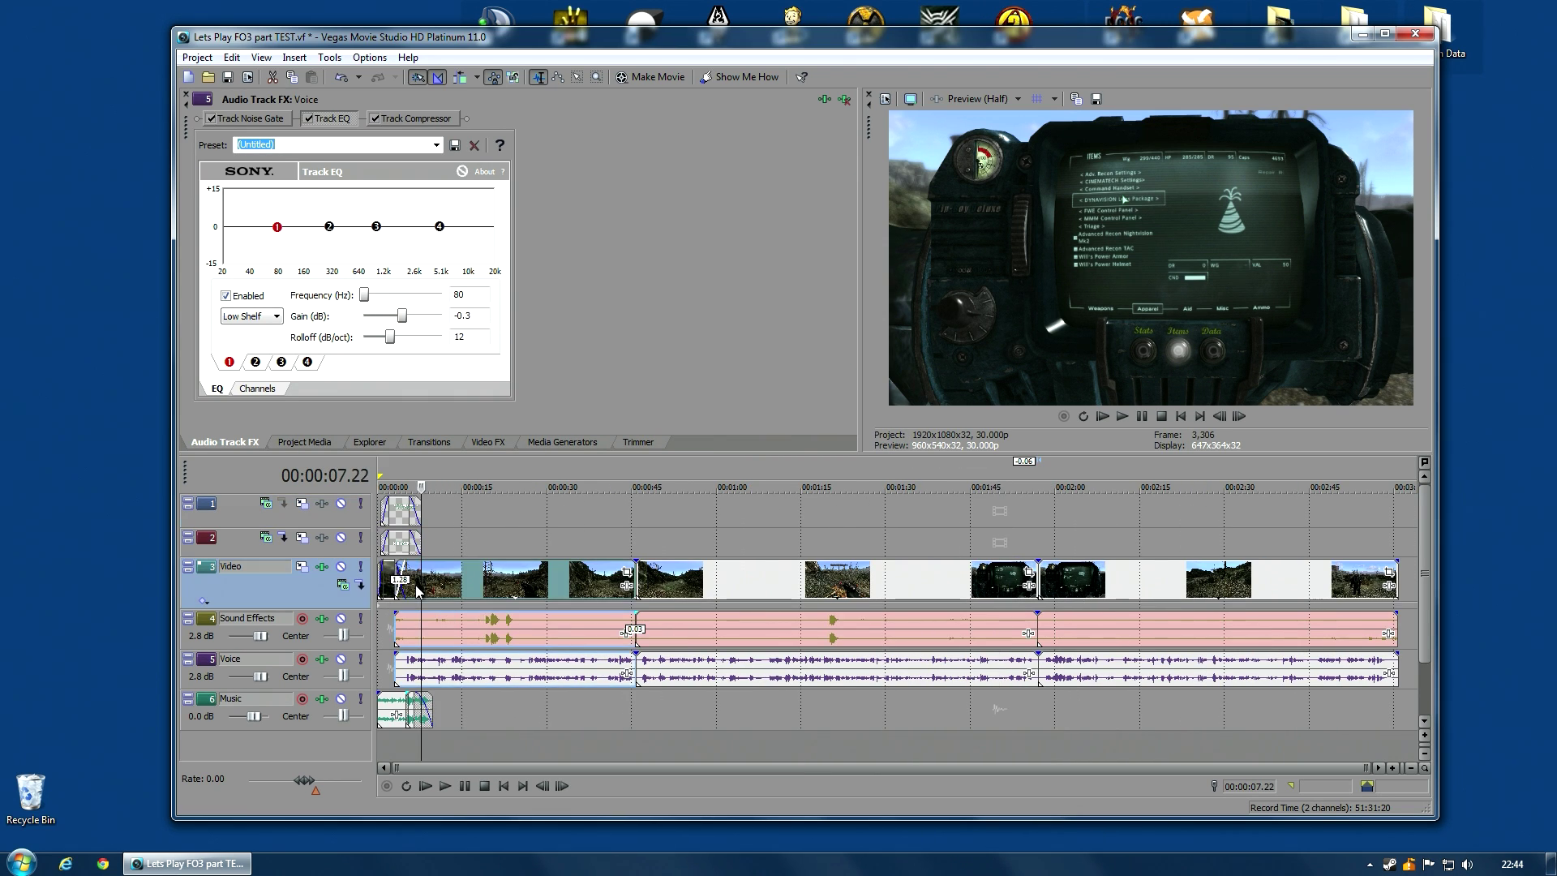
Add a fade-in of about one second to the start of the first gameplay clip's Sound Effects event.
{"action": "scroll", "coordinate": [503, 618], "scroll_direction": "up", "scroll_amount": 4}
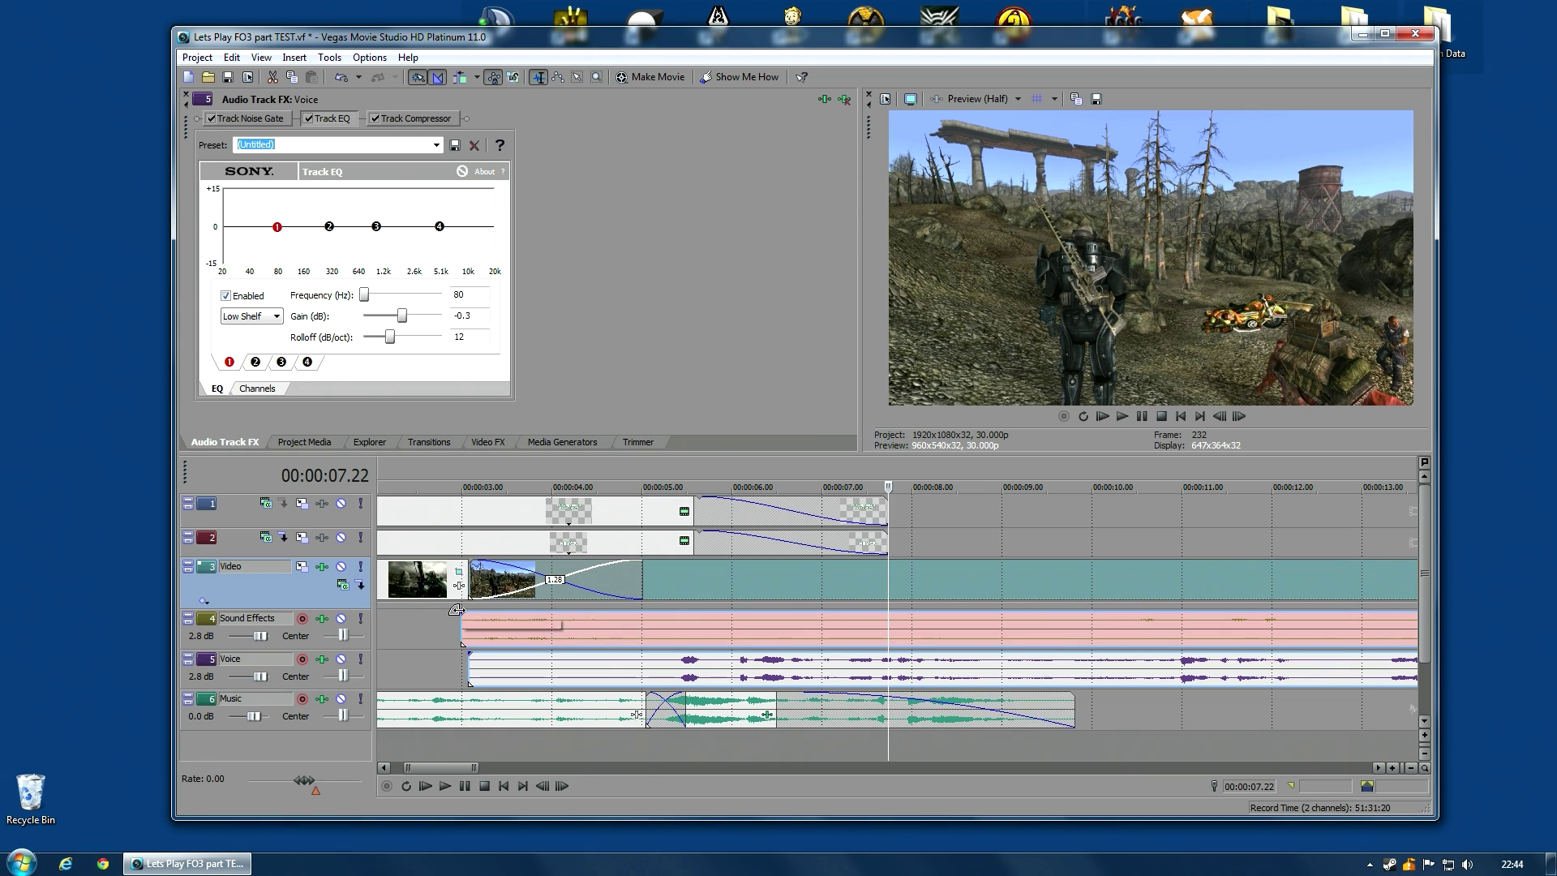
{"action": "left_click_drag", "start_coordinate": [463, 612], "coordinate": [548, 610]}
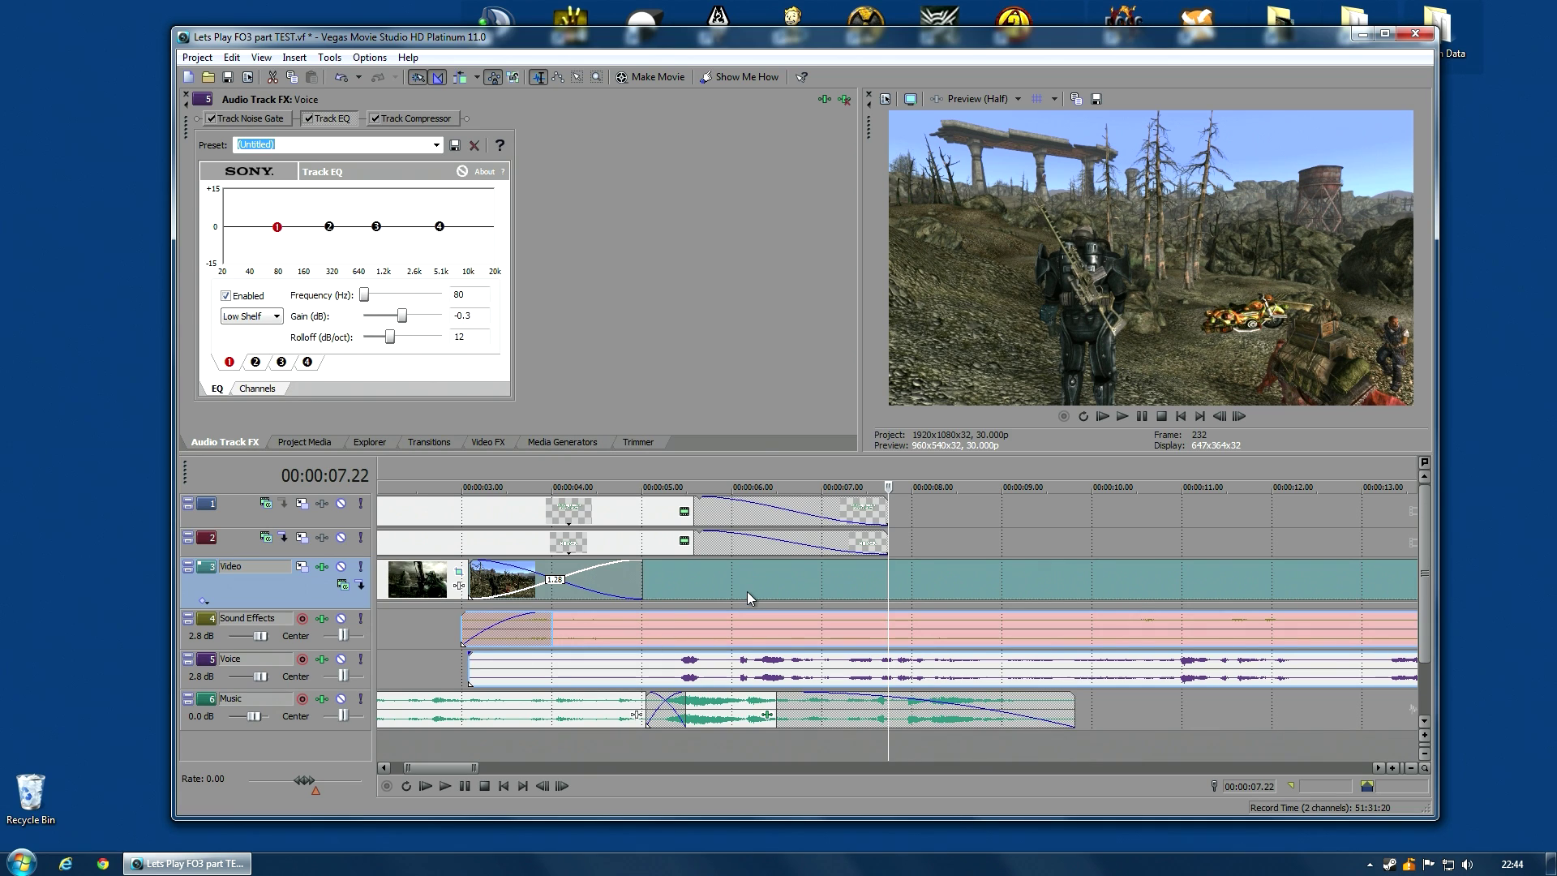
{"action": "left_click", "coordinate": [593, 639]}
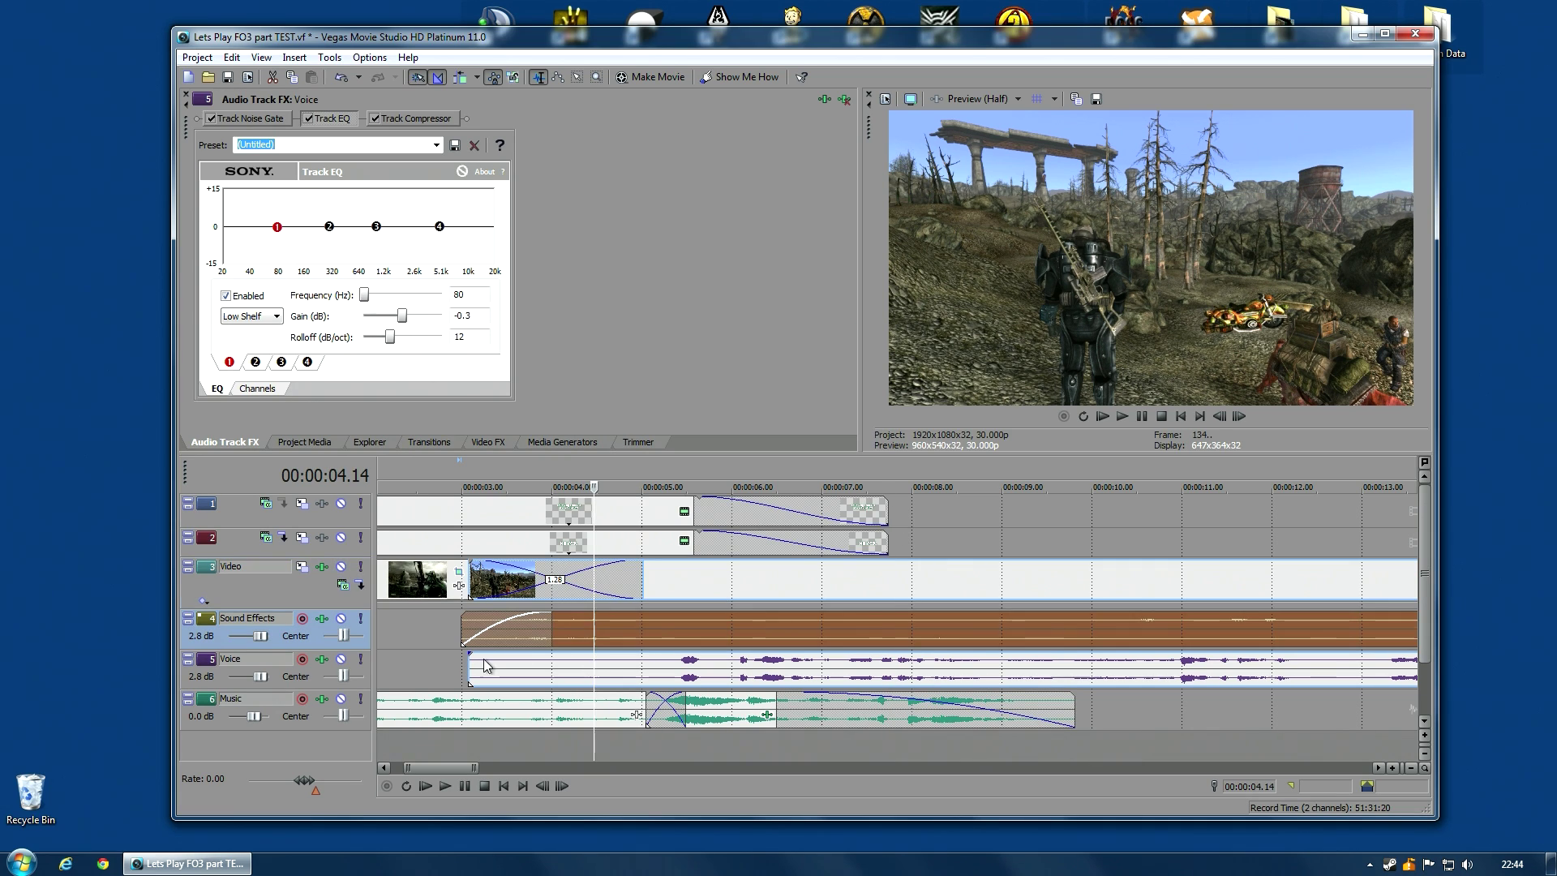
Play the intro's transition into the first gameplay clip from 00:00:02.24 and again from 00:00:04.23, pausing after each.
{"action": "left_click", "coordinate": [442, 653]}
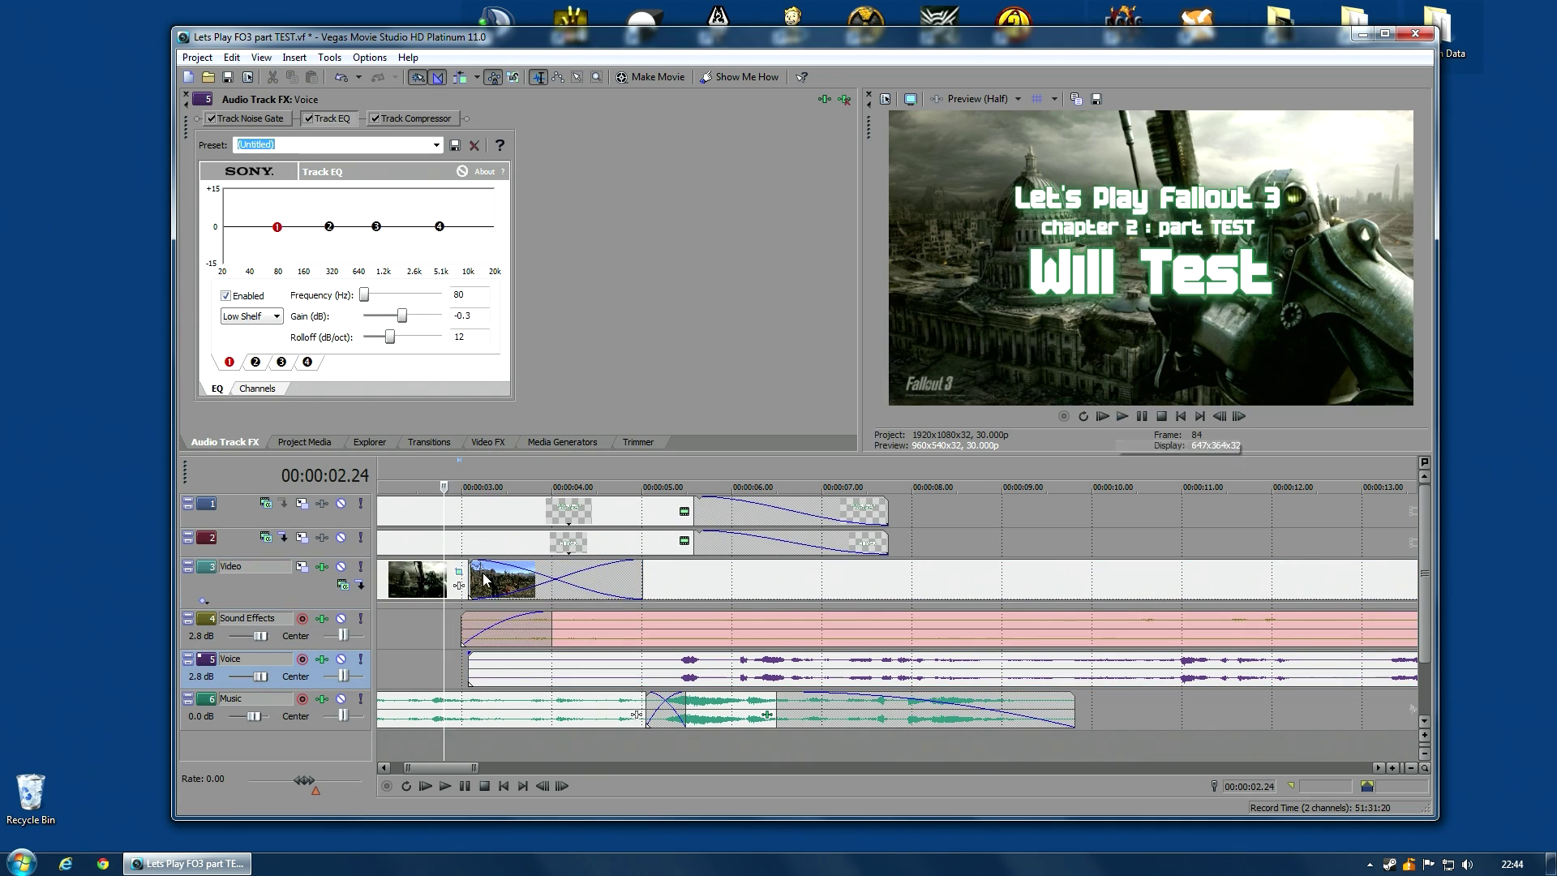
{"action": "scroll", "coordinate": [409, 595], "scroll_direction": "down", "scroll_amount": 6}
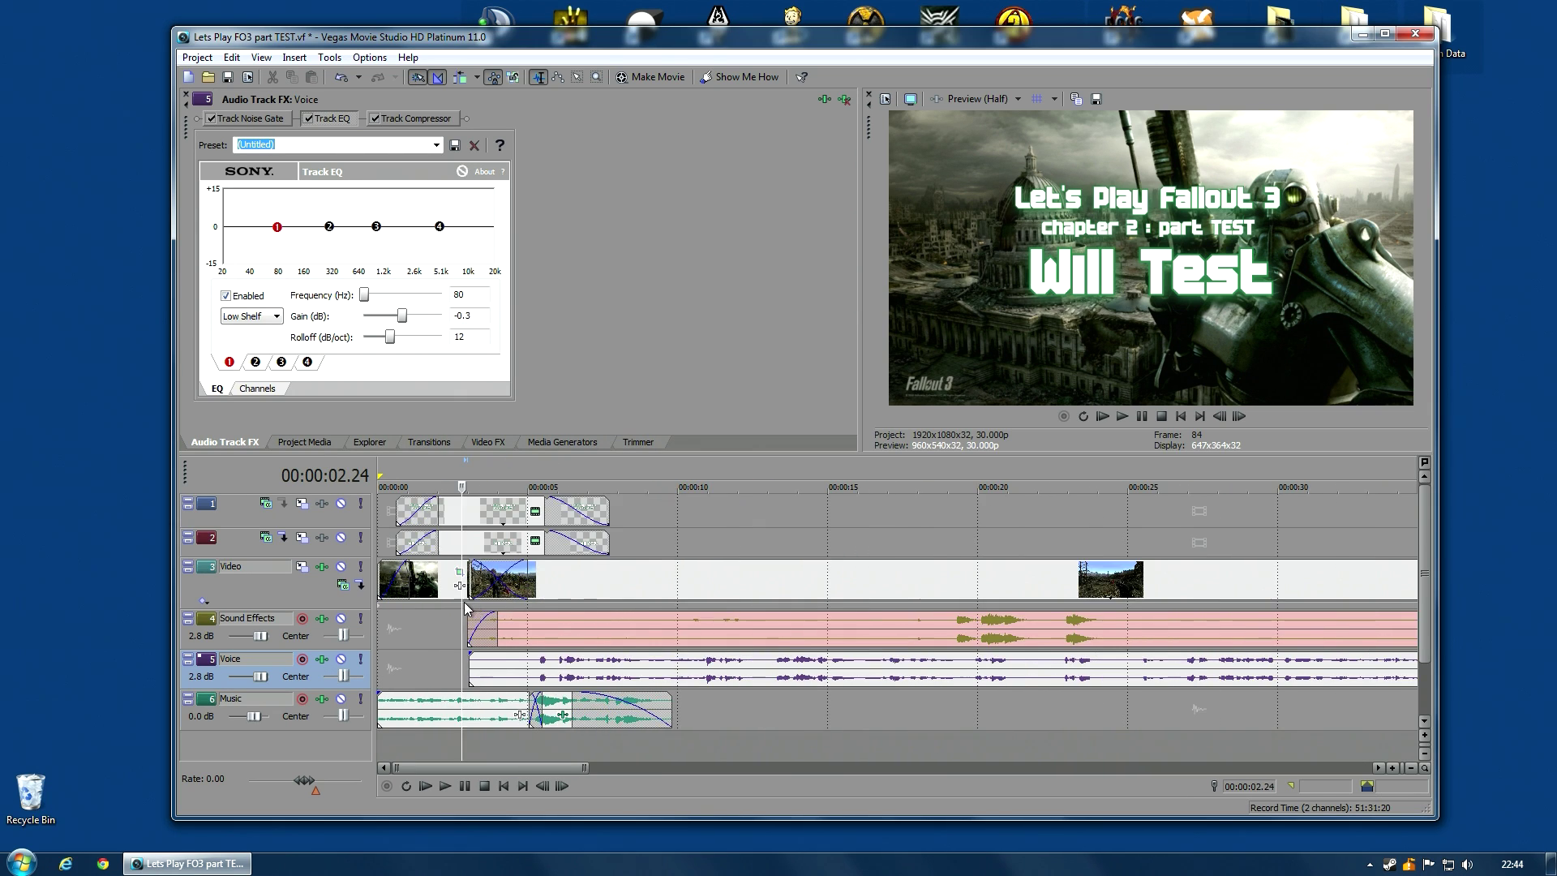
{"action": "scroll", "coordinate": [464, 601], "scroll_direction": "up", "scroll_amount": 5}
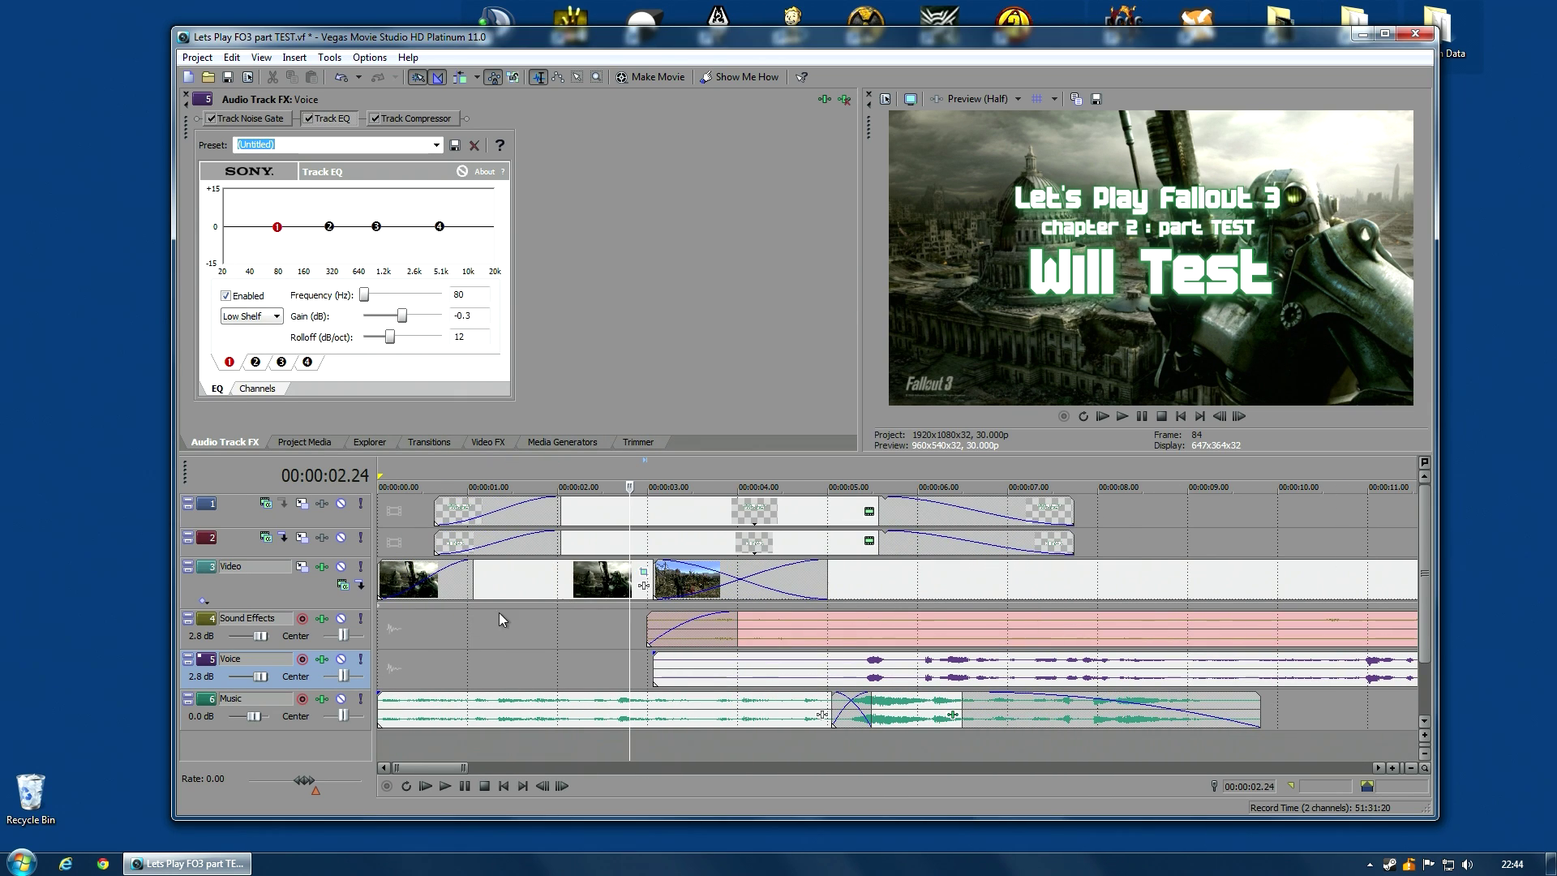
{"action": "left_click", "coordinate": [1123, 417]}
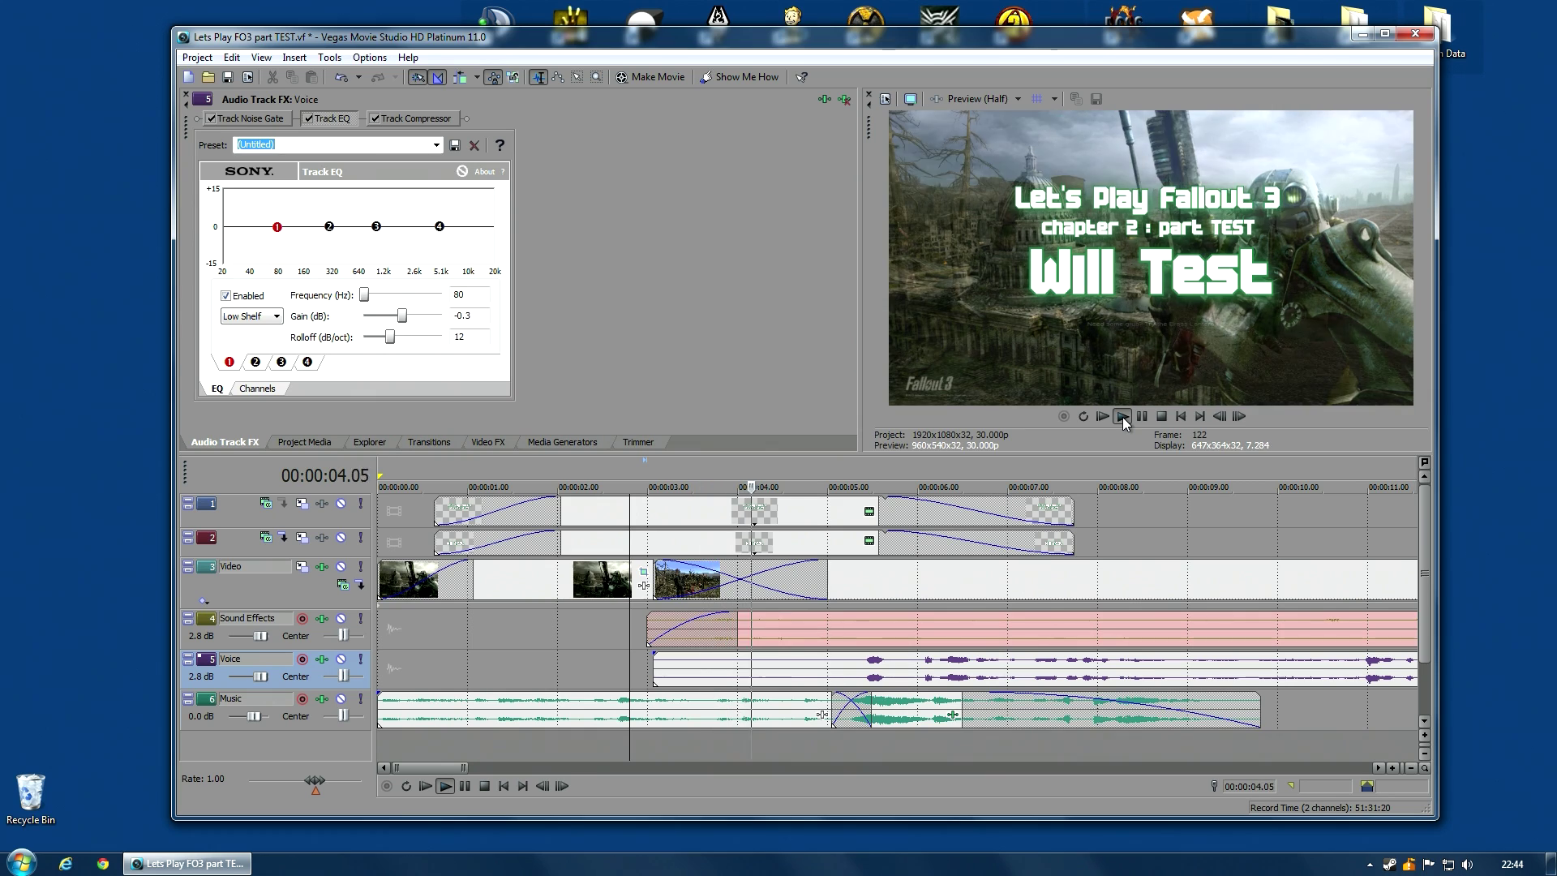
{"action": "left_click", "coordinate": [1137, 415]}
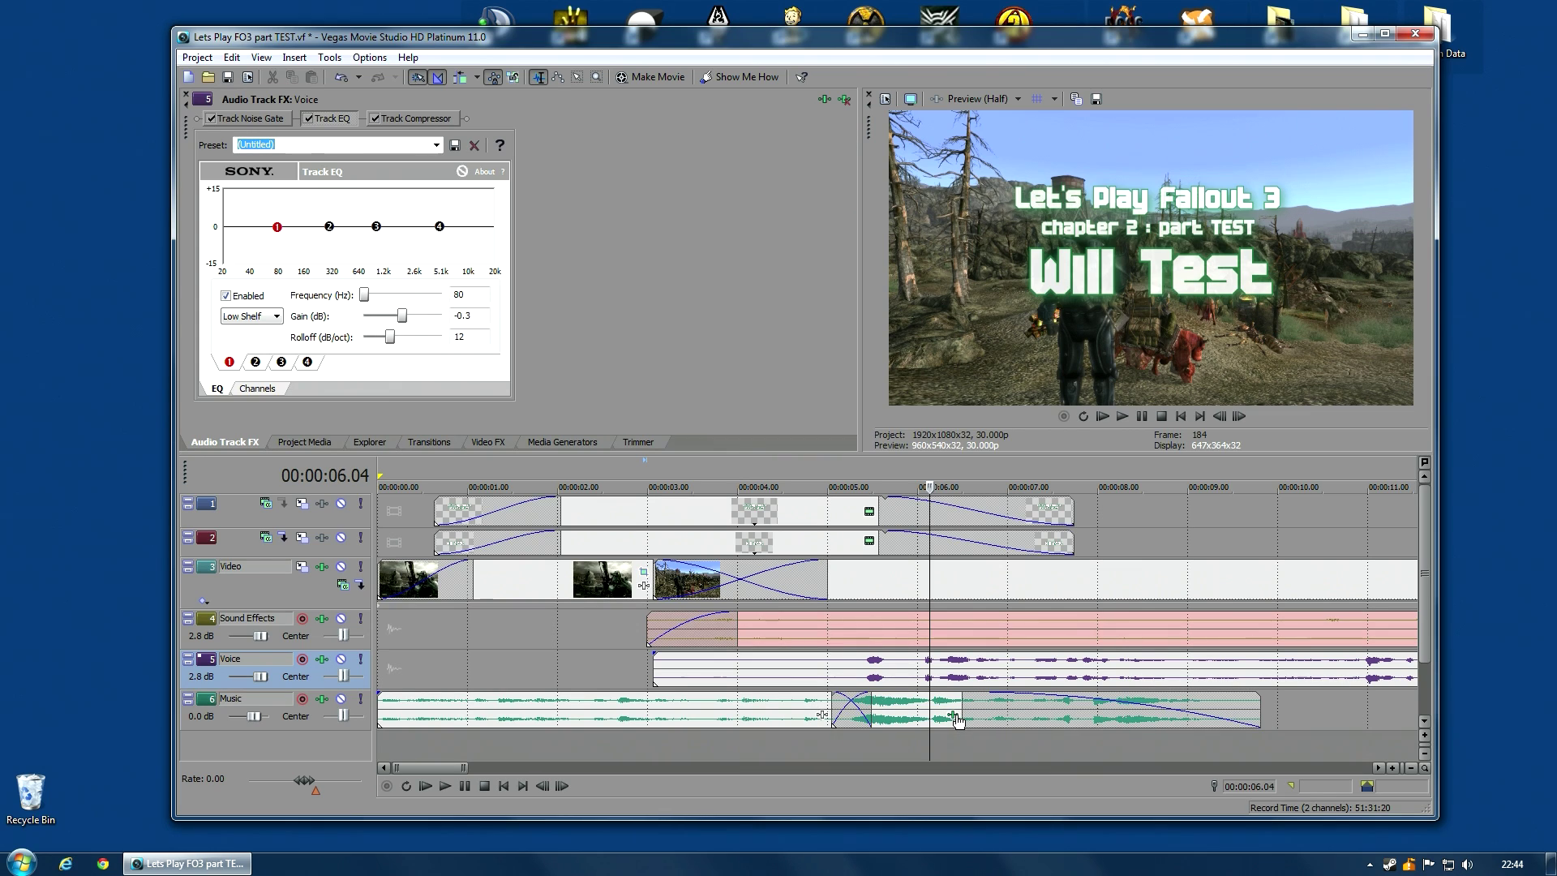
{"action": "left_click", "coordinate": [806, 607]}
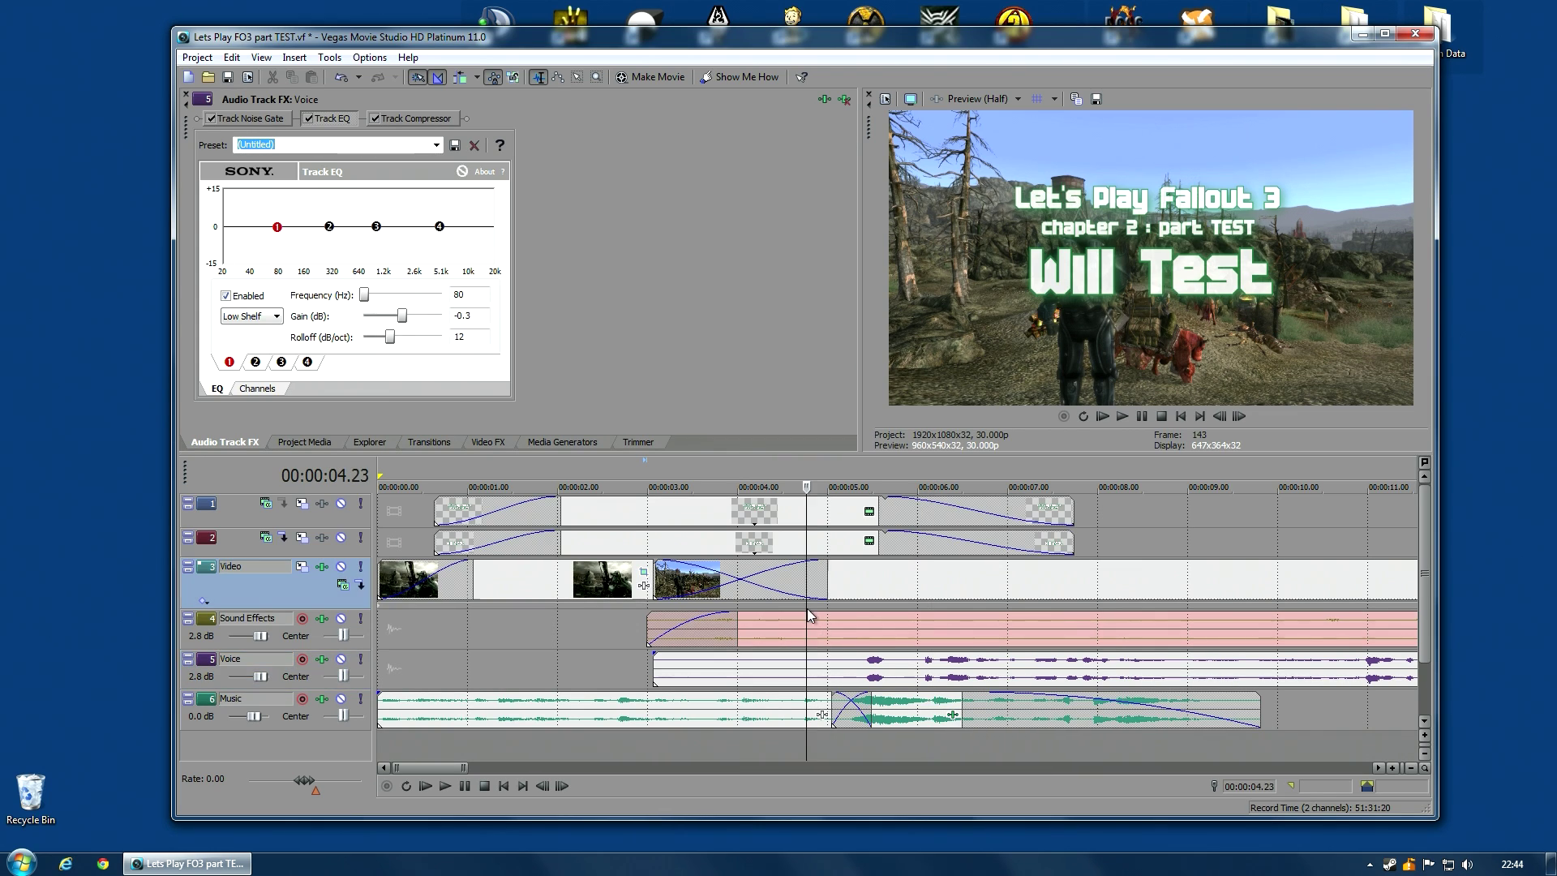
{"action": "left_click", "coordinate": [1116, 415]}
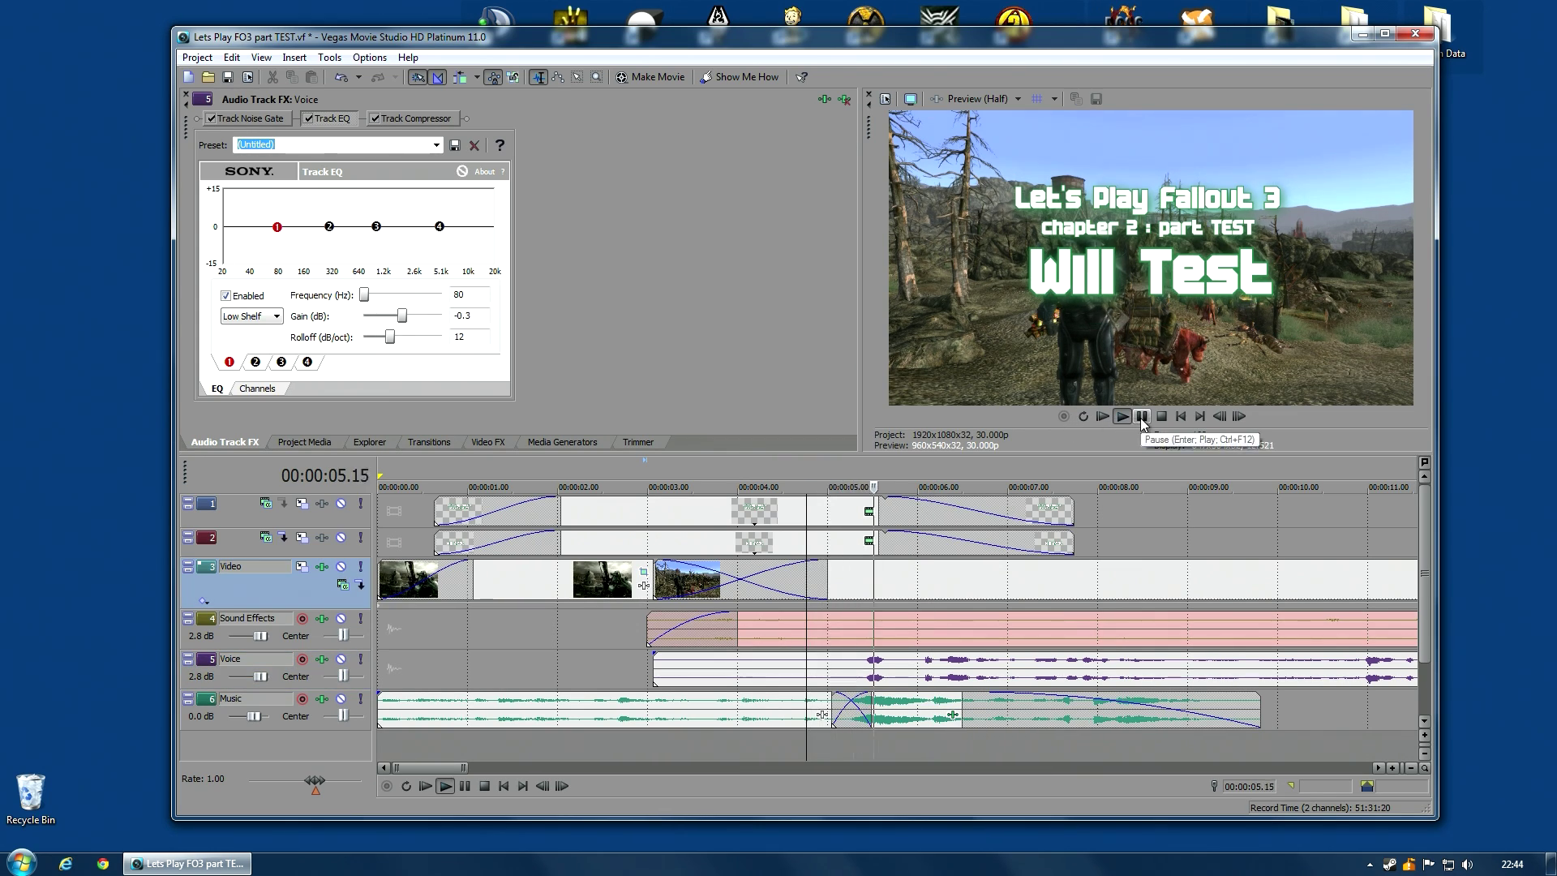
{"action": "left_click", "coordinate": [1141, 417]}
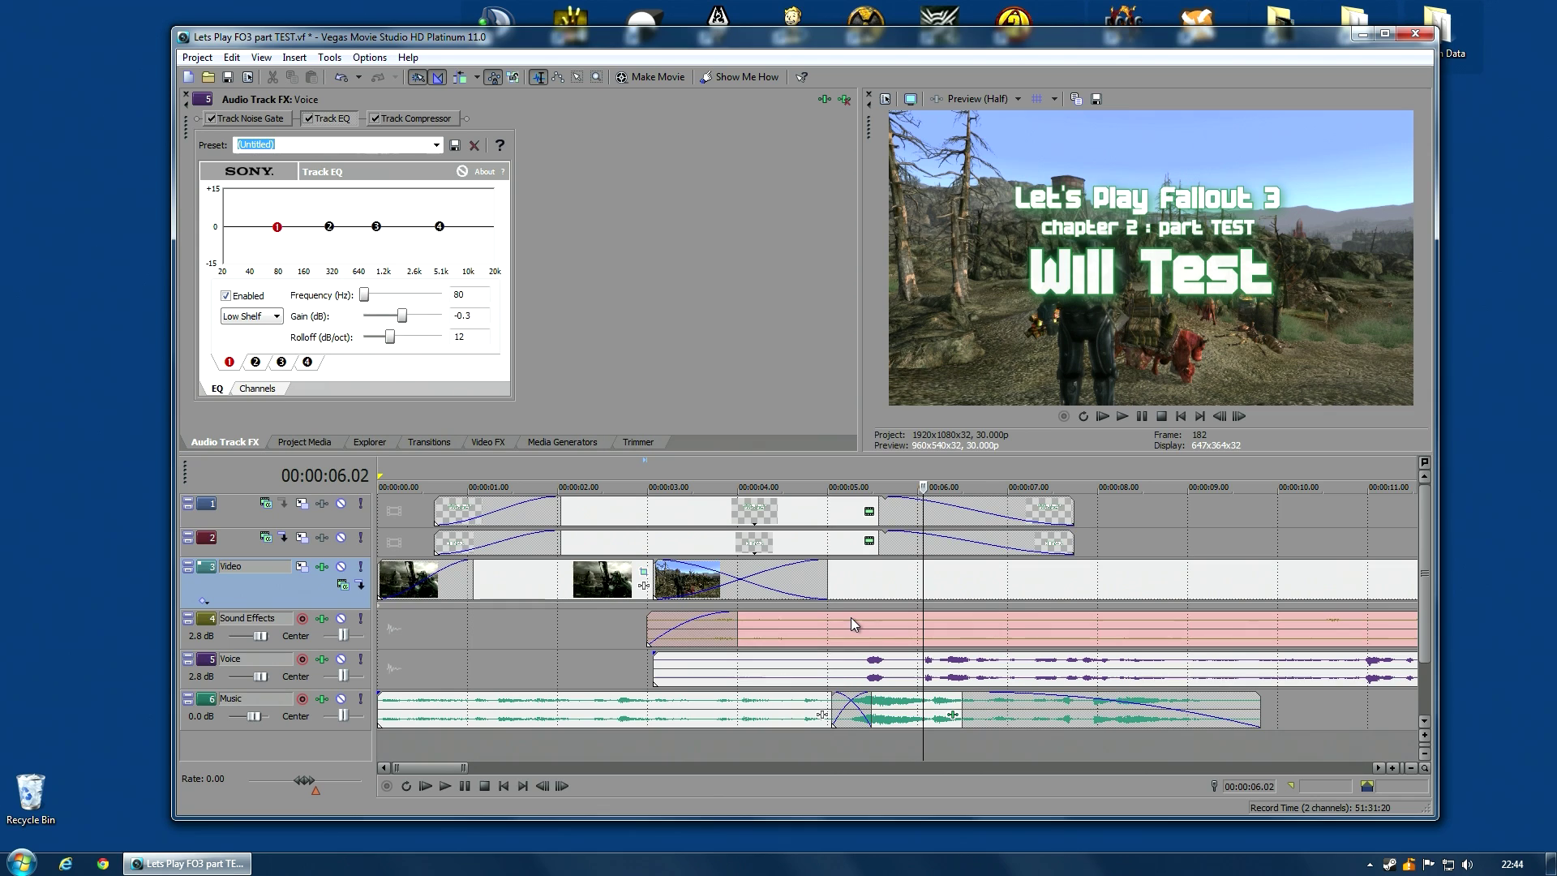
Trim the first gameplay clip's end by about half a second and move the second clip earlier to overlap it by 5 frames.
{"action": "scroll", "coordinate": [883, 620], "scroll_direction": "down", "scroll_amount": 3}
{"action": "scroll", "coordinate": [882, 619], "scroll_direction": "right", "scroll_amount": 10}
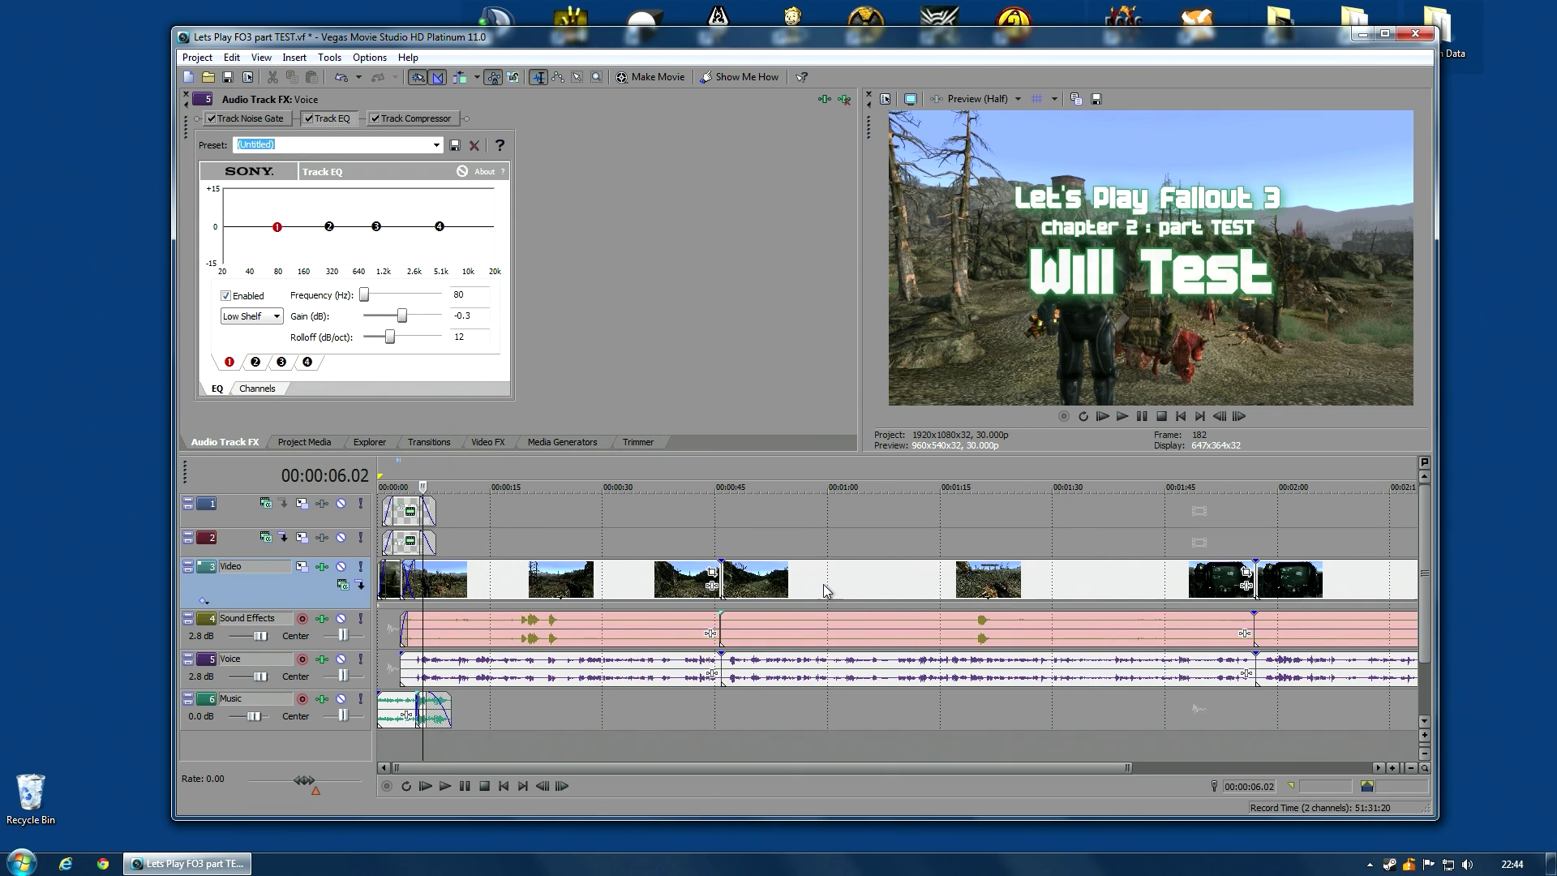
{"action": "left_click", "coordinate": [888, 542]}
{"action": "scroll", "coordinate": [982, 583], "scroll_direction": "up", "scroll_amount": 2}
{"action": "left_click", "coordinate": [1054, 579]}
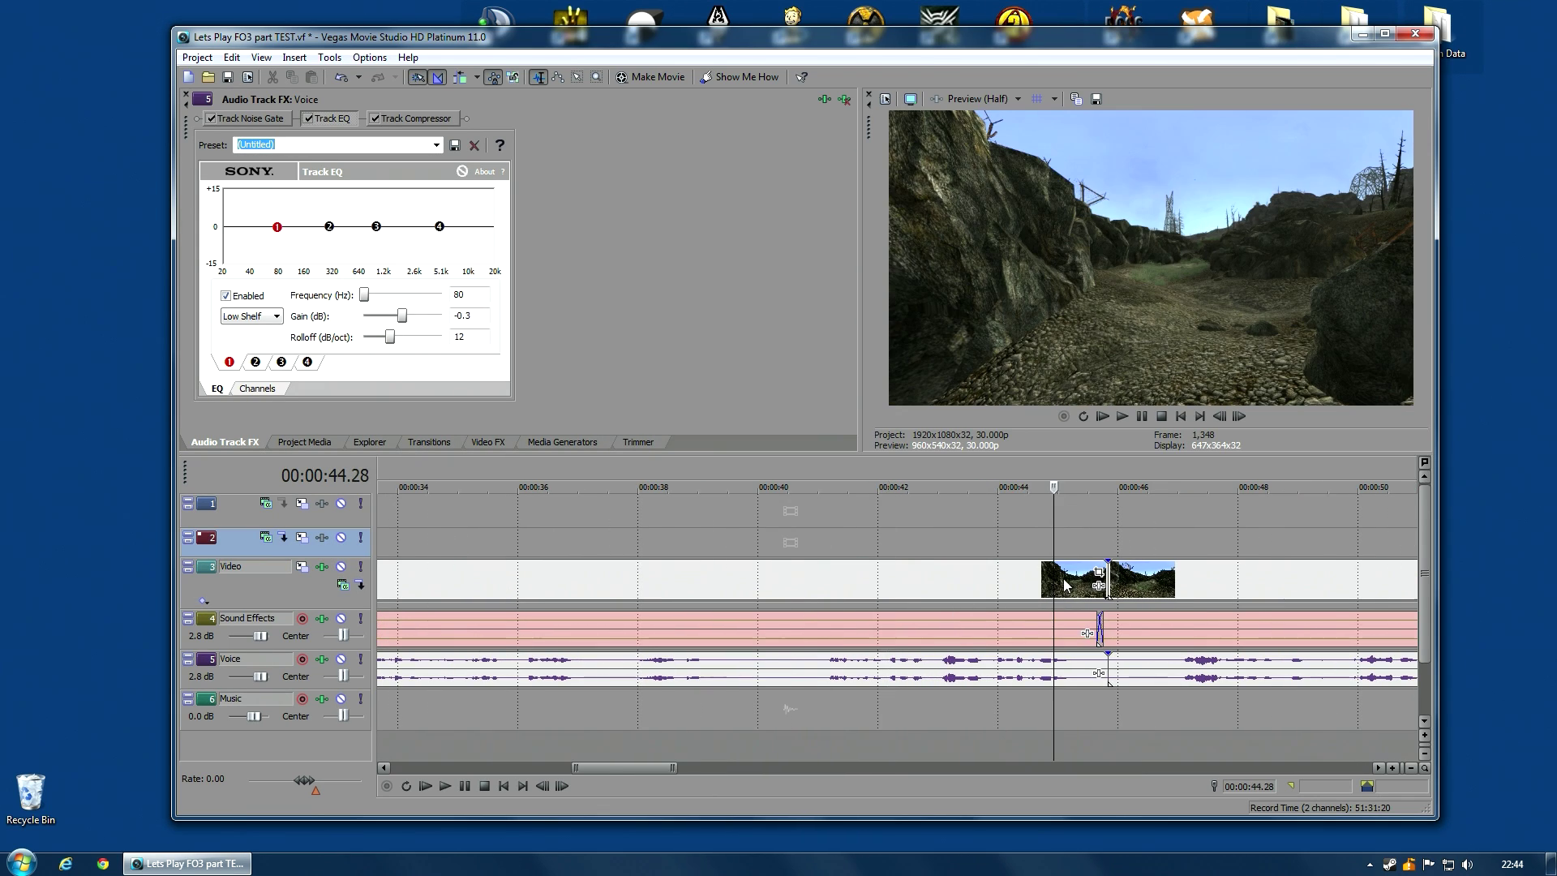
{"action": "scroll", "coordinate": [1045, 577], "scroll_direction": "up", "scroll_amount": 3}
{"action": "left_click_drag", "start_coordinate": [1047, 578], "coordinate": [954, 582]}
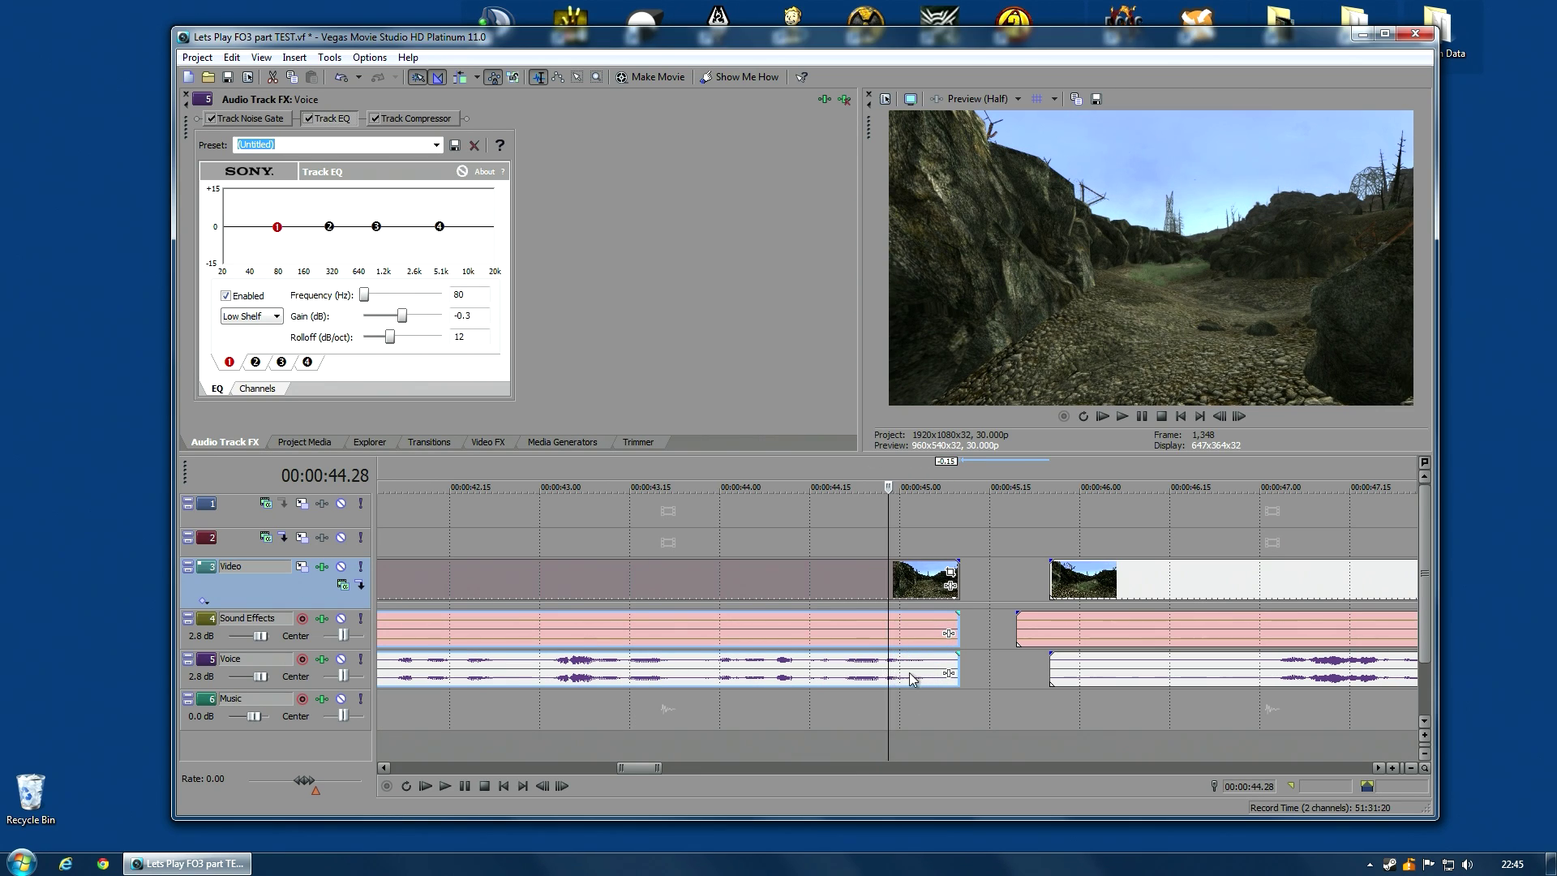
{"action": "left_click_drag", "start_coordinate": [958, 572], "coordinate": [972, 573]}
{"action": "left_click_drag", "start_coordinate": [1014, 629], "coordinate": [980, 596]}
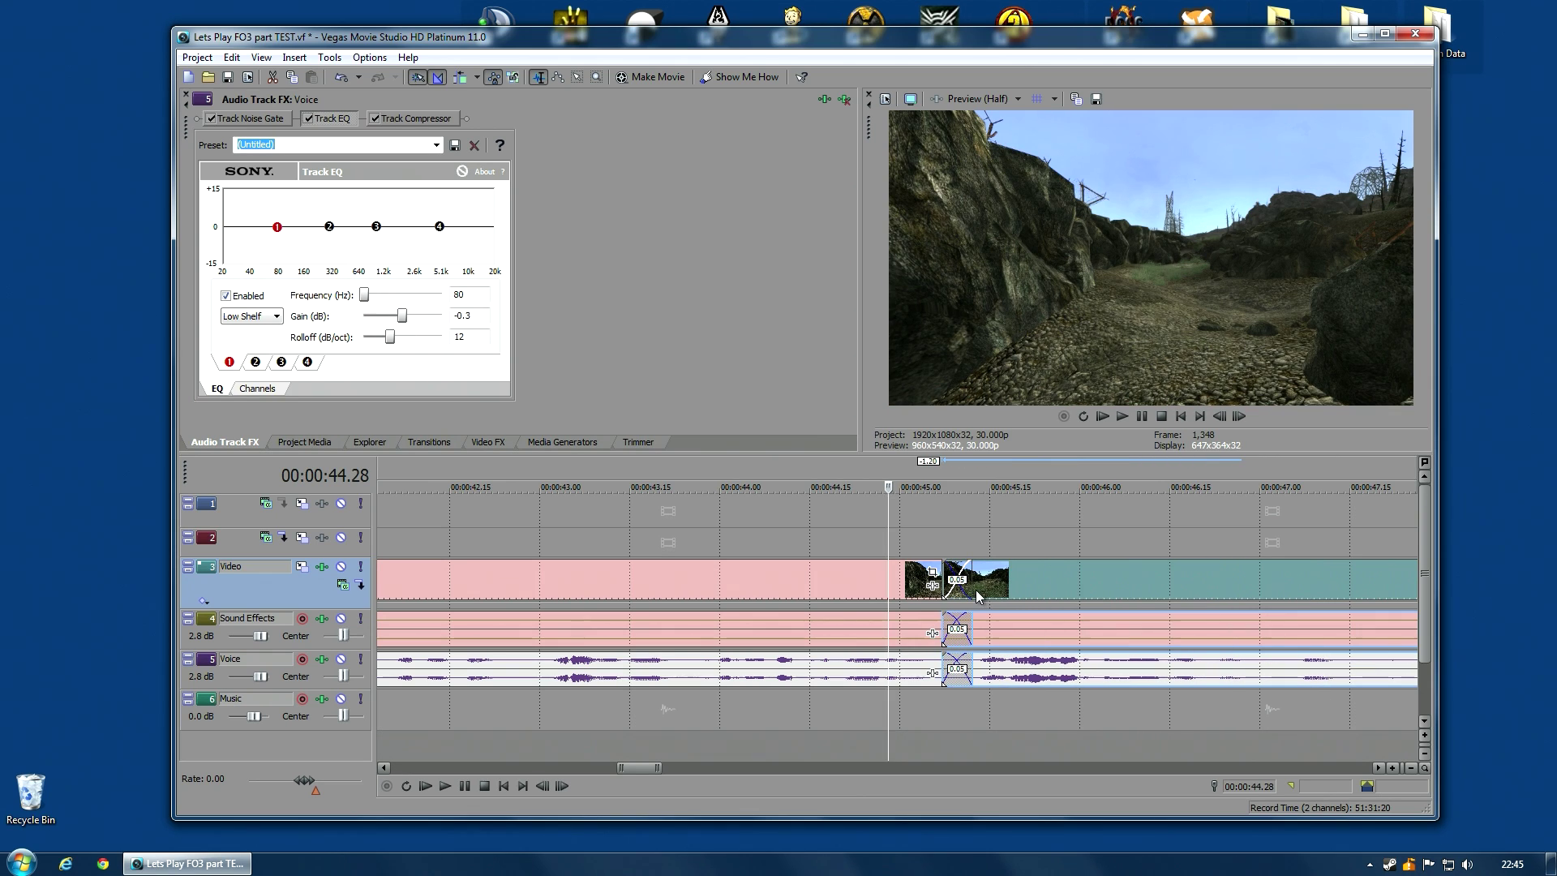
Preview the join between the first and second gameplay clips, widen its crossfade to 17 frames and replay it from 00:00:44.06.
{"action": "left_click", "coordinate": [876, 539]}
{"action": "left_click", "coordinate": [1122, 416]}
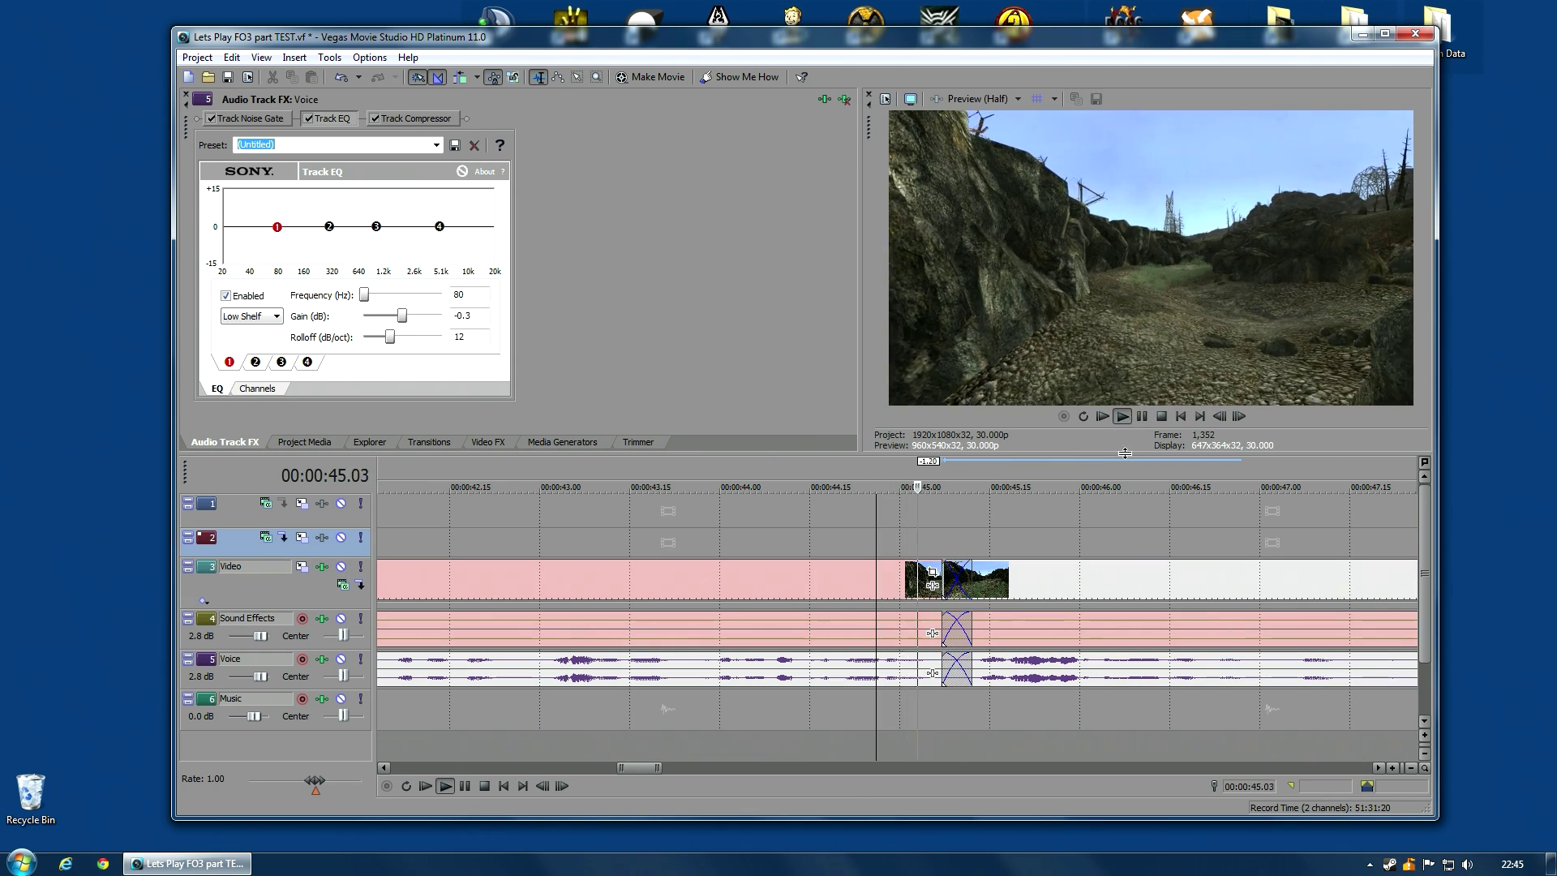
{"action": "left_click_drag", "start_coordinate": [981, 572], "coordinate": [1032, 578]}
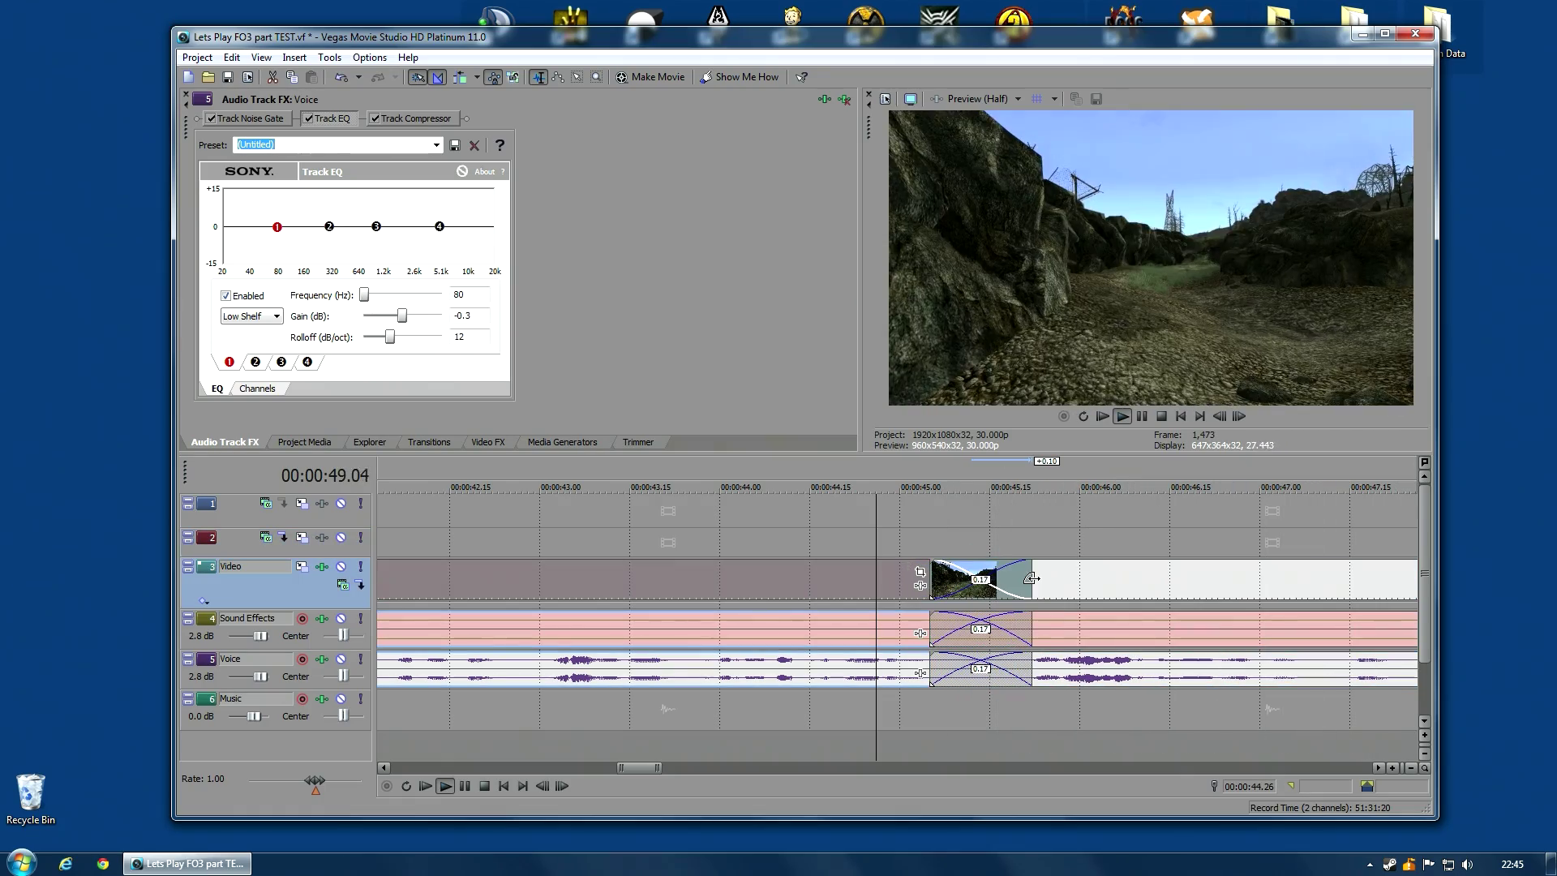
{"action": "left_click", "coordinate": [821, 516]}
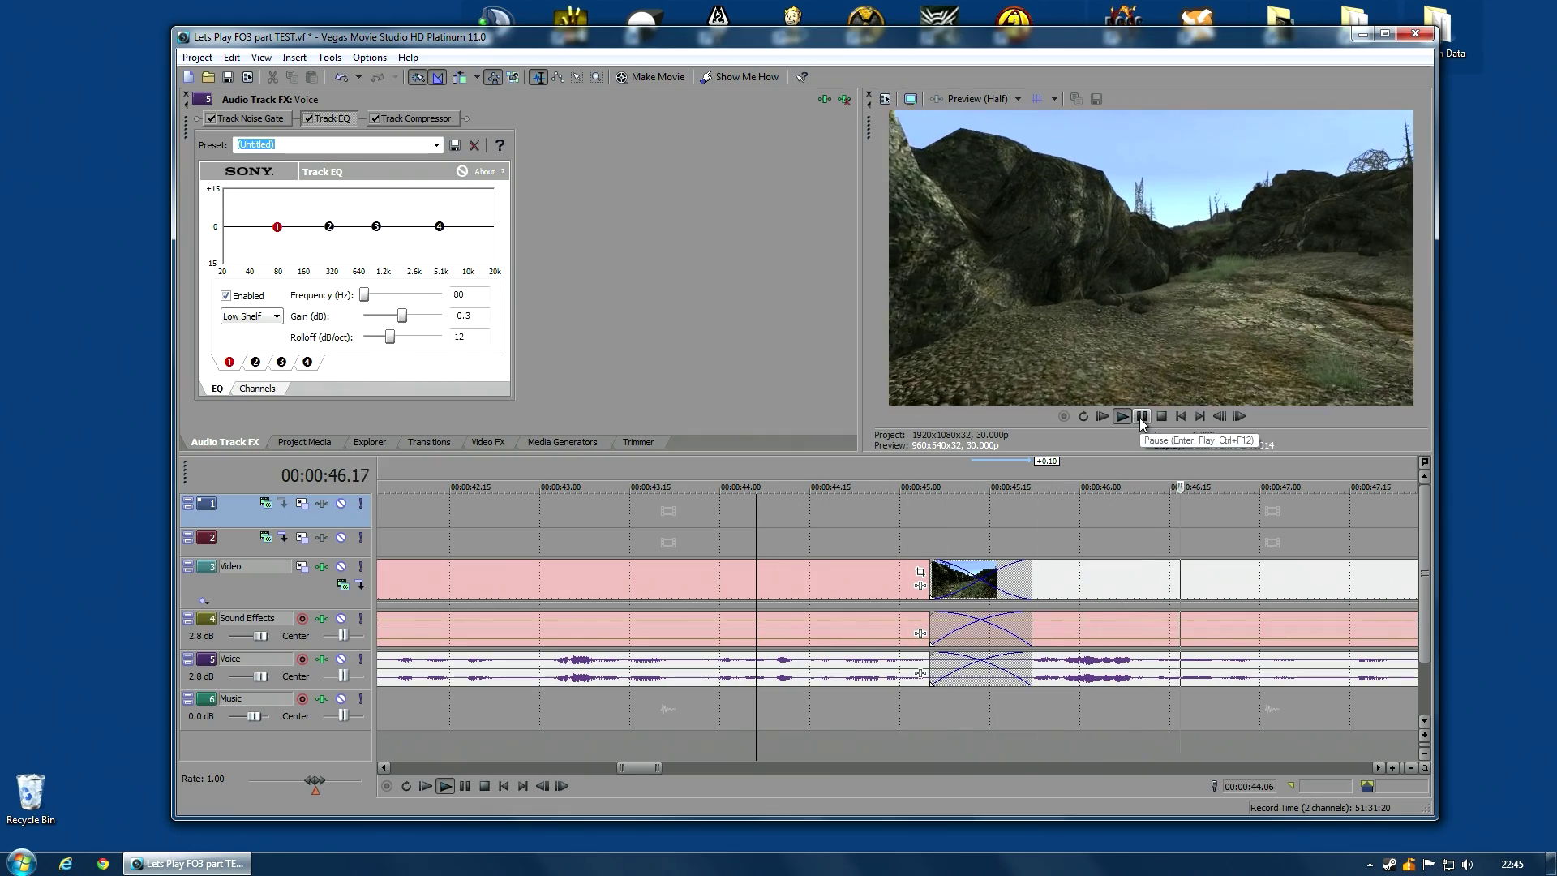
{"action": "left_click", "coordinate": [1141, 417]}
Shift the second gameplay clip 9 frames later and extend its start back to a 17-frame crossfade with the first clip.
{"action": "left_click", "coordinate": [1122, 582]}
{"action": "left_click_drag", "start_coordinate": [1121, 582], "coordinate": [1175, 581]}
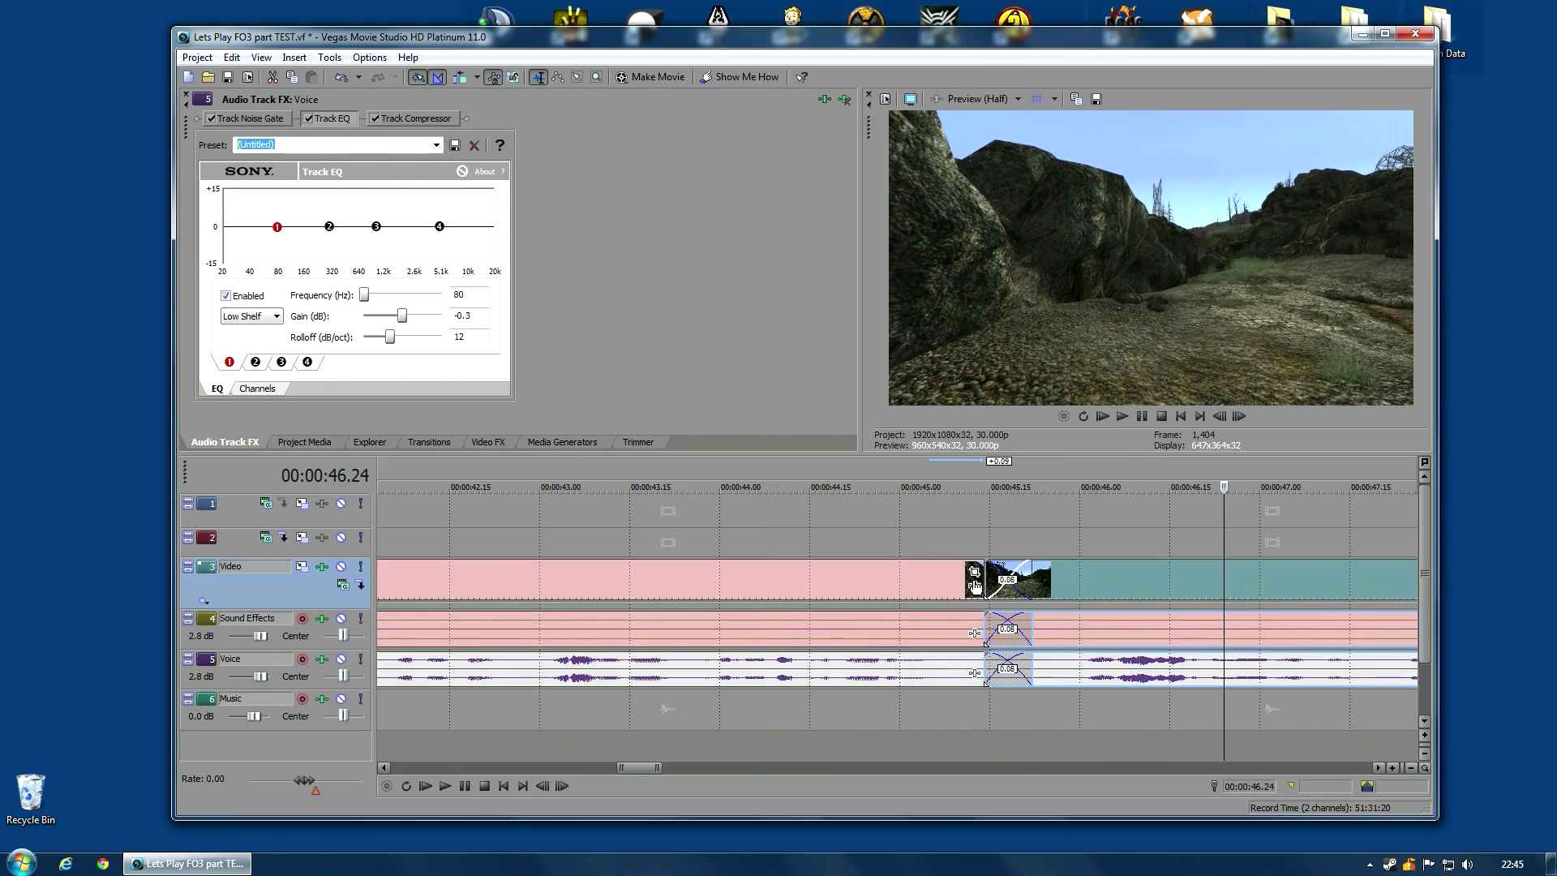
{"action": "left_click_drag", "start_coordinate": [982, 581], "coordinate": [930, 580]}
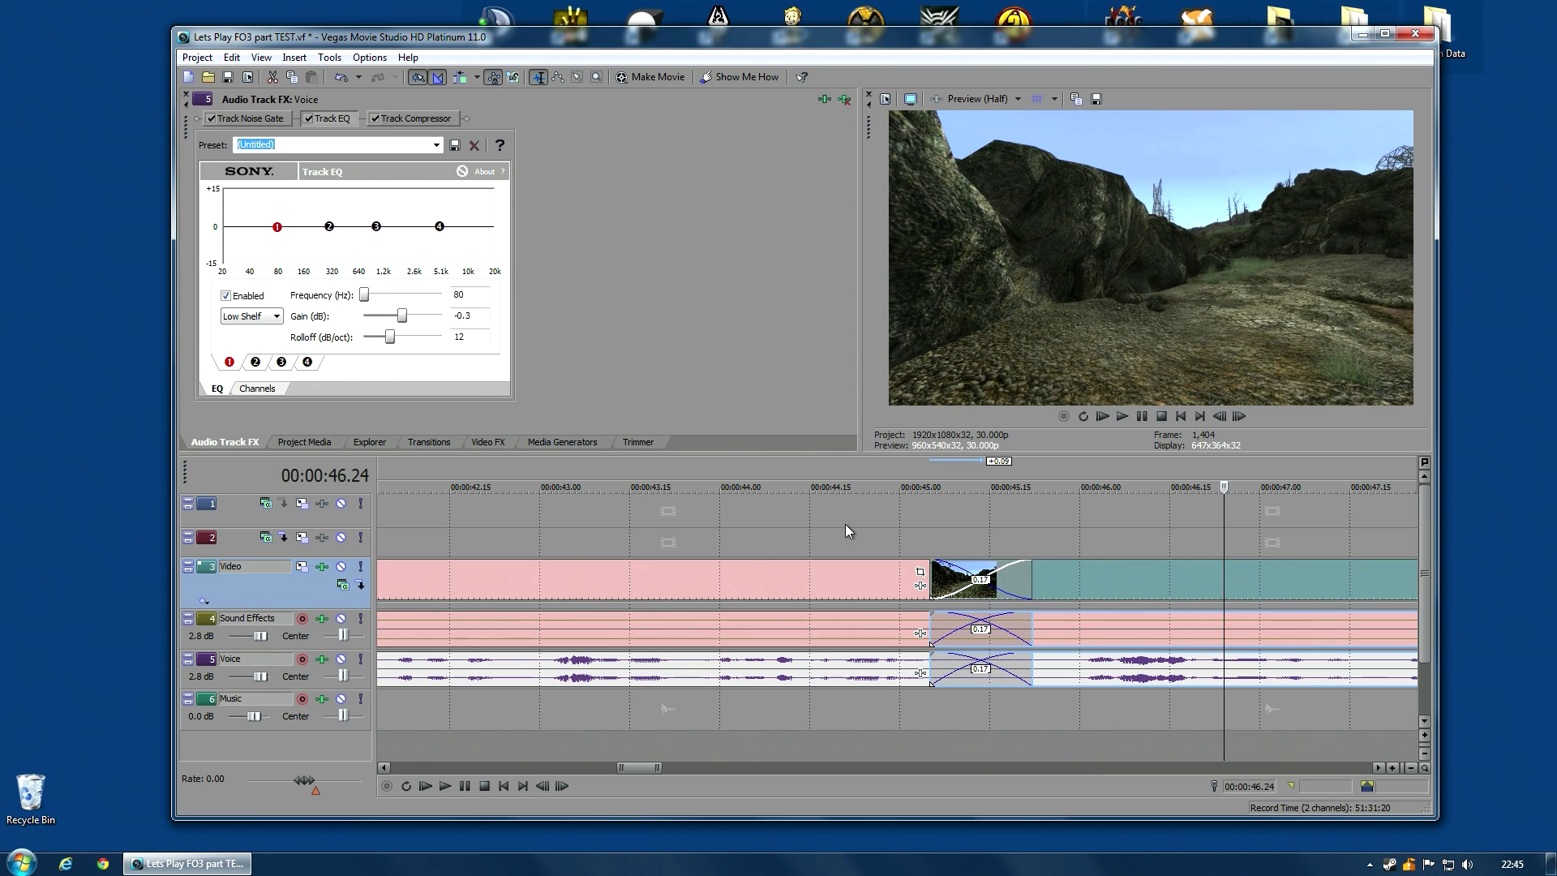
Play the crossfade between the first and second gameplay clips from 00:00:44.17 and pause after it.
{"action": "left_click", "coordinate": [821, 513]}
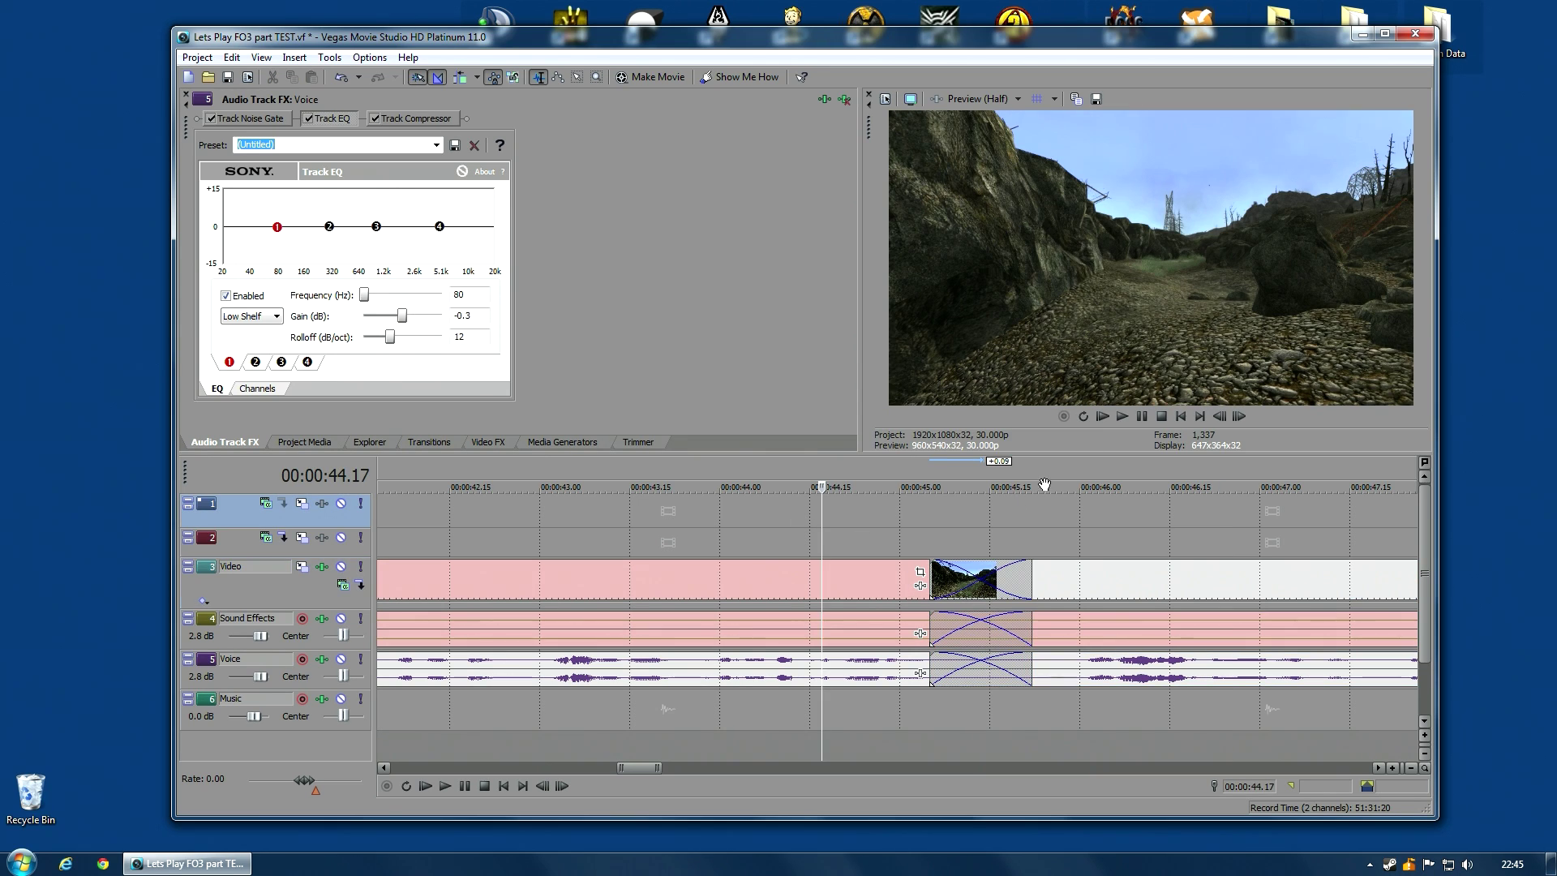
{"action": "left_click", "coordinate": [1123, 417]}
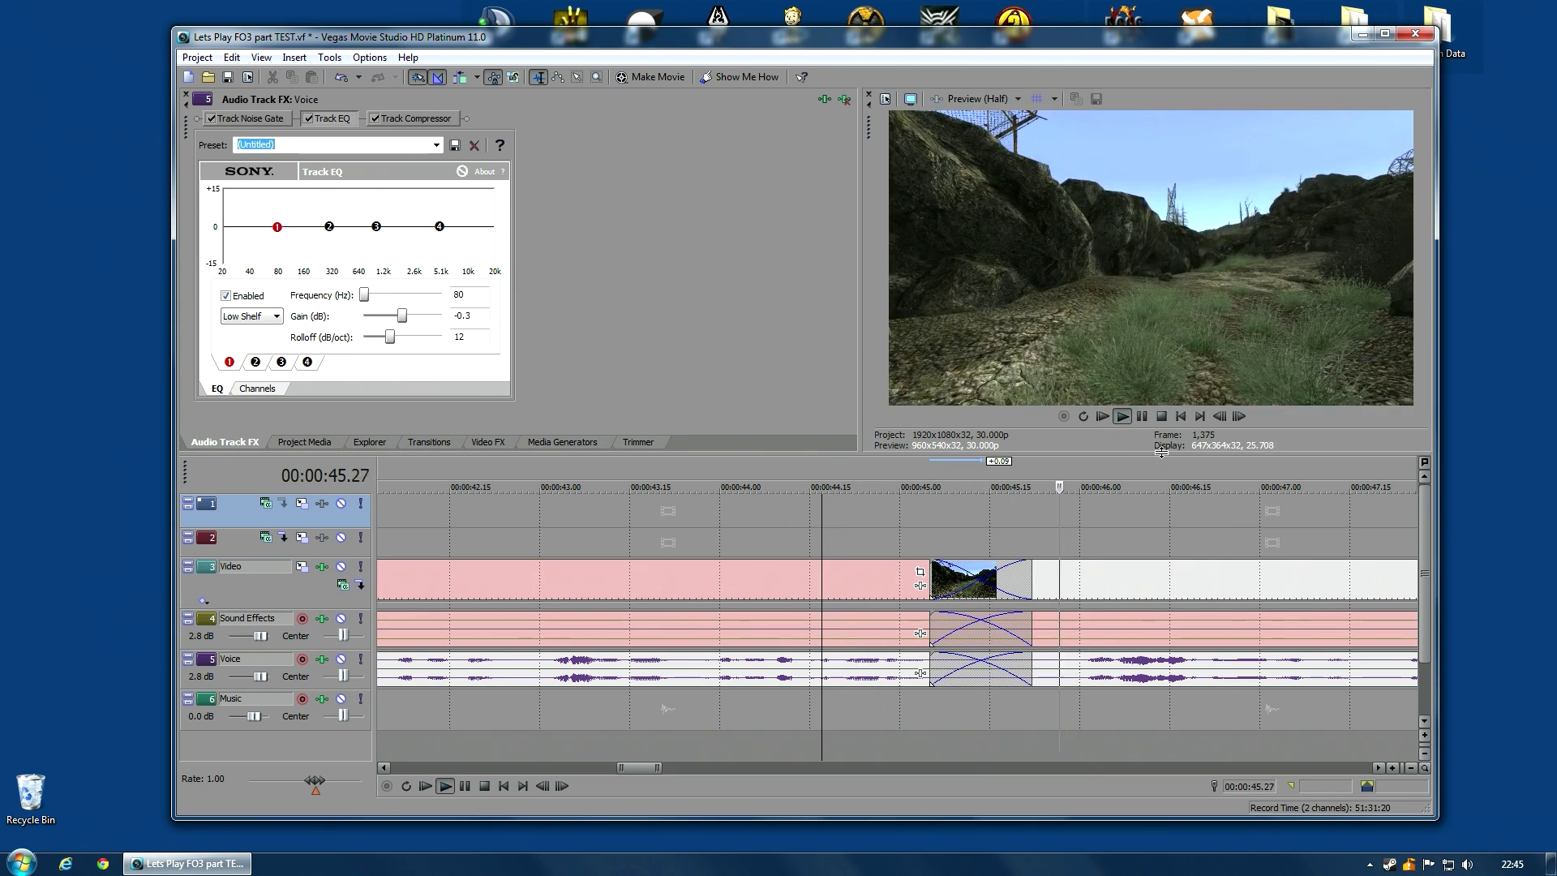
{"action": "left_click", "coordinate": [1143, 417]}
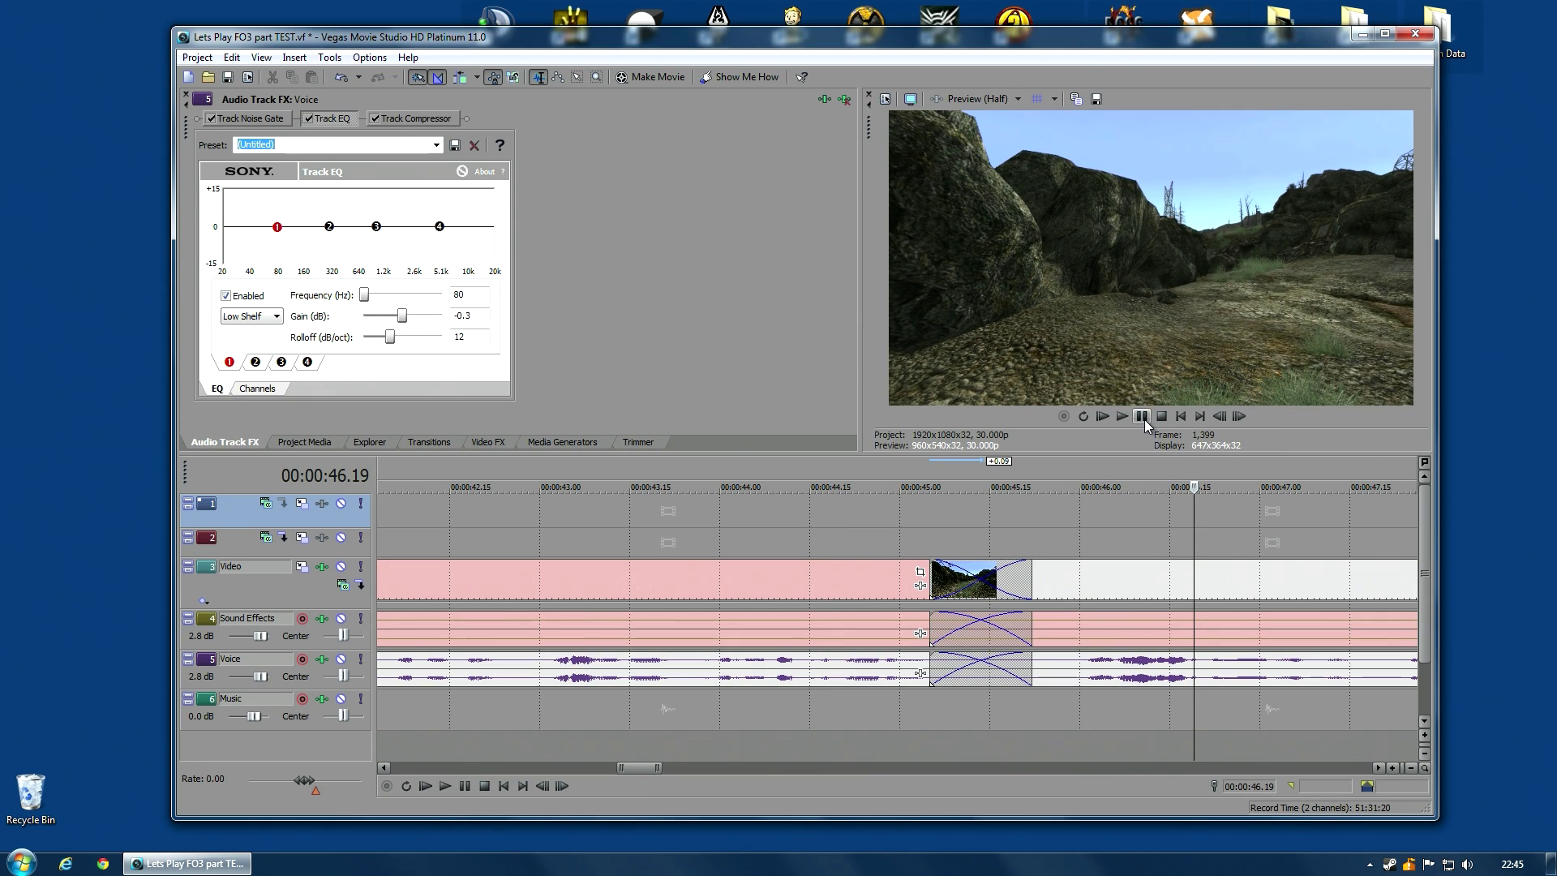
Trim the second gameplay clip's end by about half a second and move the third clip earlier to overlap it by 9 frames.
{"action": "scroll", "coordinate": [1063, 541], "scroll_direction": "down", "scroll_amount": 10}
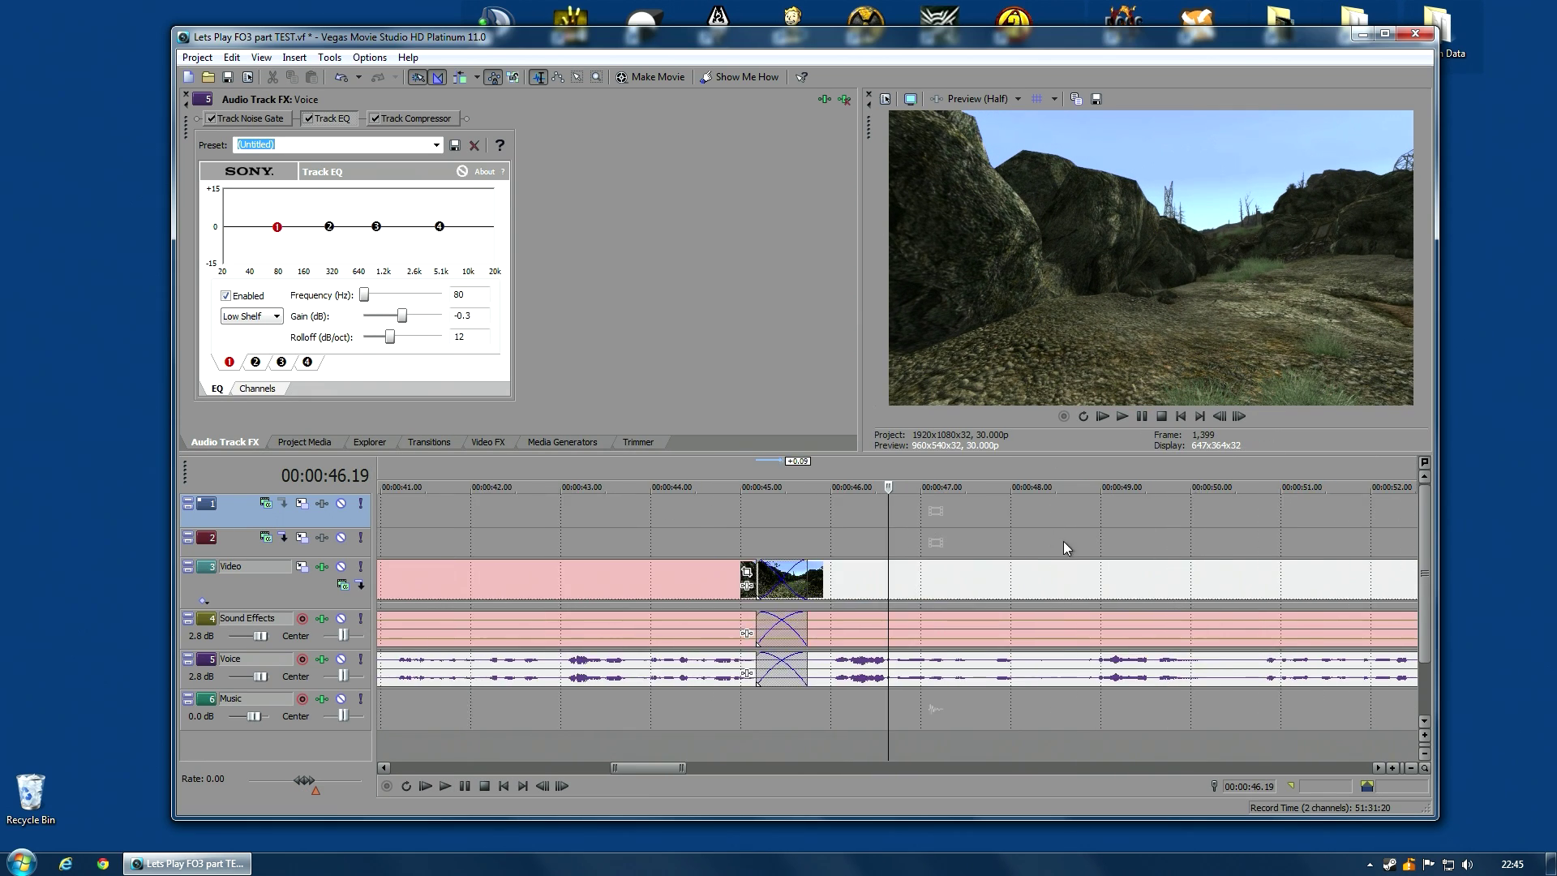
{"action": "left_click", "coordinate": [1227, 542]}
{"action": "scroll", "coordinate": [1257, 595], "scroll_direction": "up", "scroll_amount": 10}
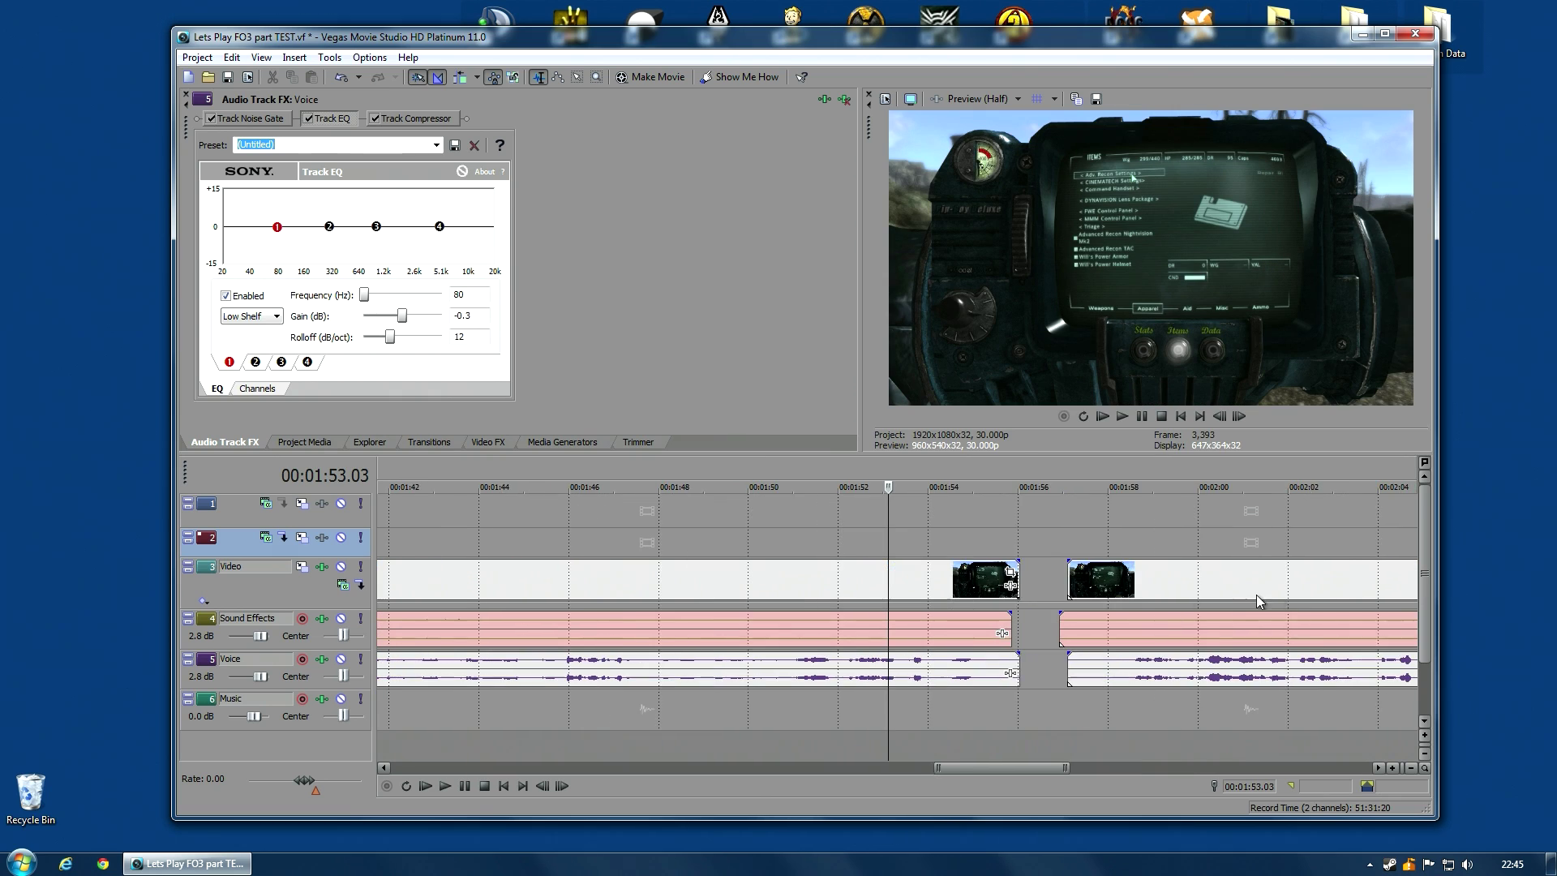
{"action": "left_click", "coordinate": [1086, 541]}
{"action": "left_click", "coordinate": [1052, 540]}
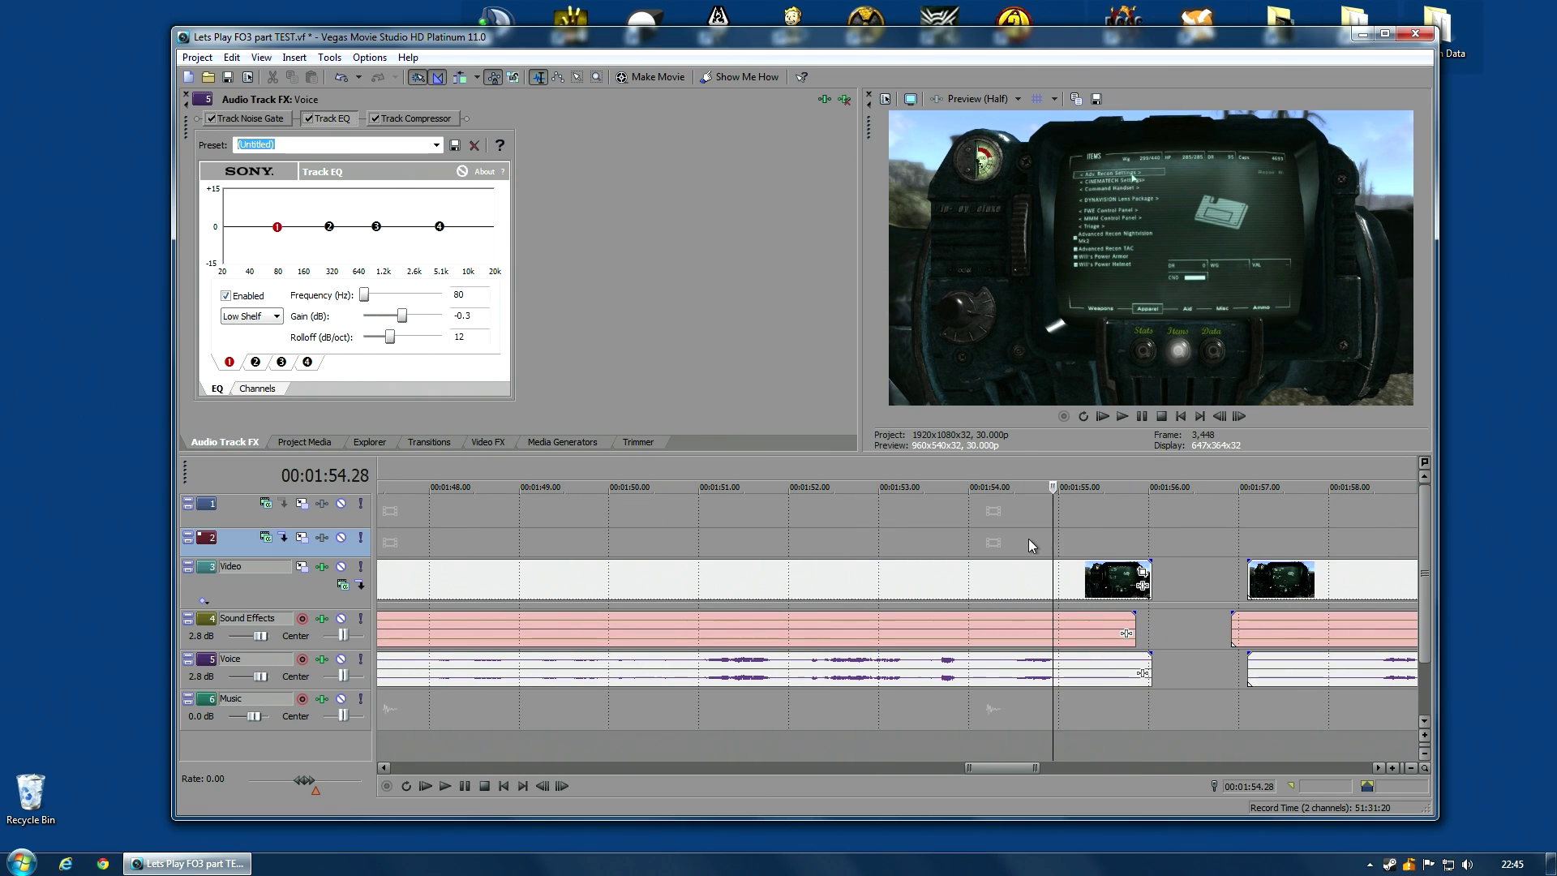
{"action": "left_click", "coordinate": [1020, 539]}
{"action": "left_click_drag", "start_coordinate": [1147, 577], "coordinate": [1103, 577]}
{"action": "left_click_drag", "start_coordinate": [1233, 631], "coordinate": [1111, 589]}
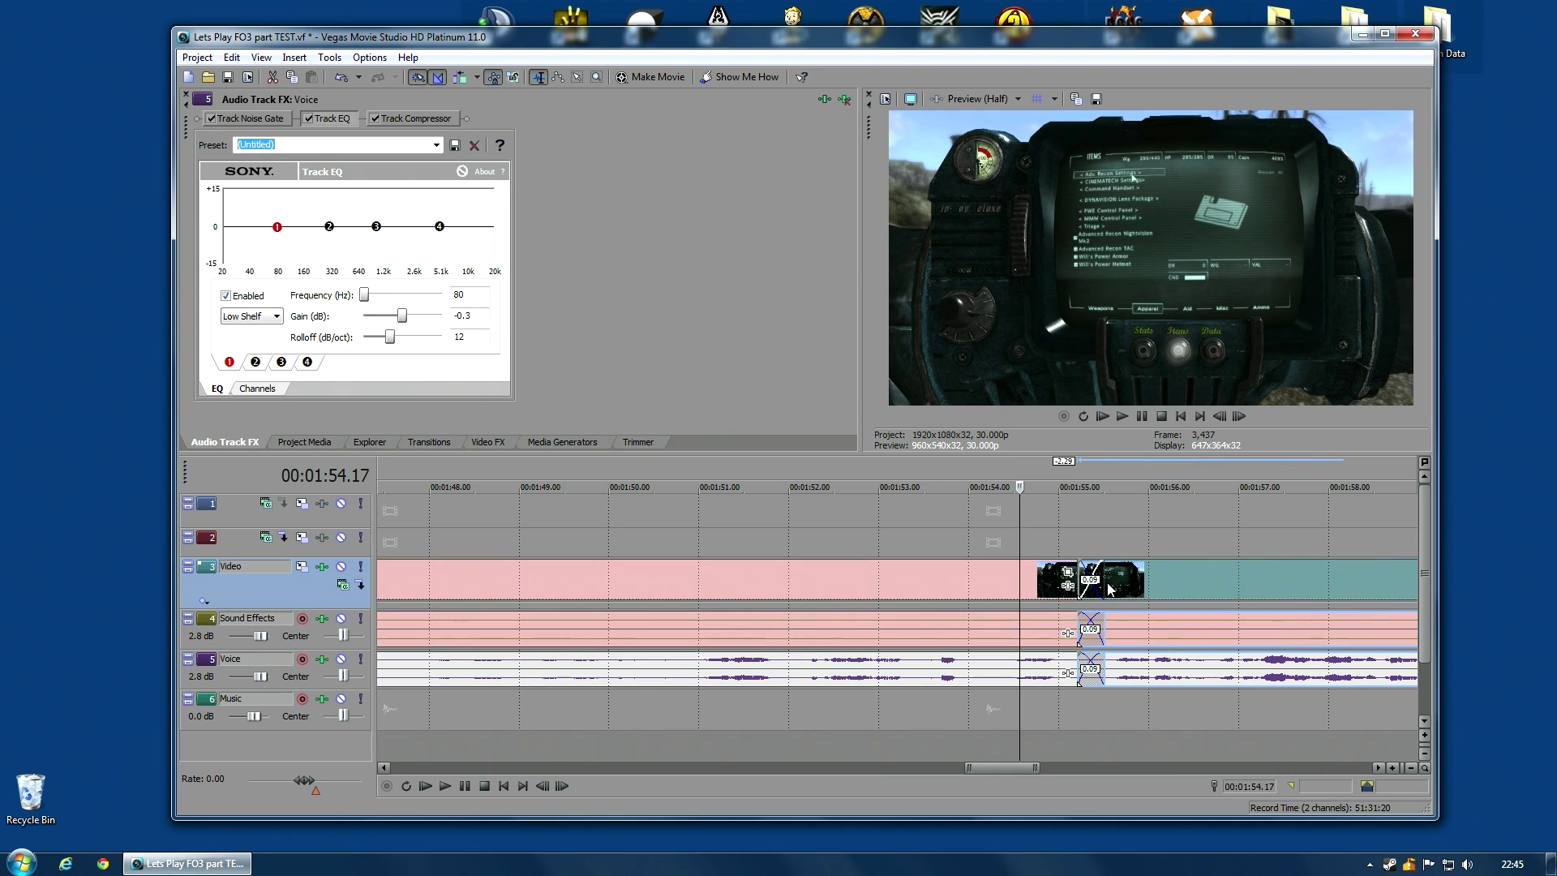
Preview the join between the second and third gameplay clips and widen its crossfade to 1 second 7 frames.
{"action": "left_click", "coordinate": [1065, 541]}
{"action": "key", "text": "space"}
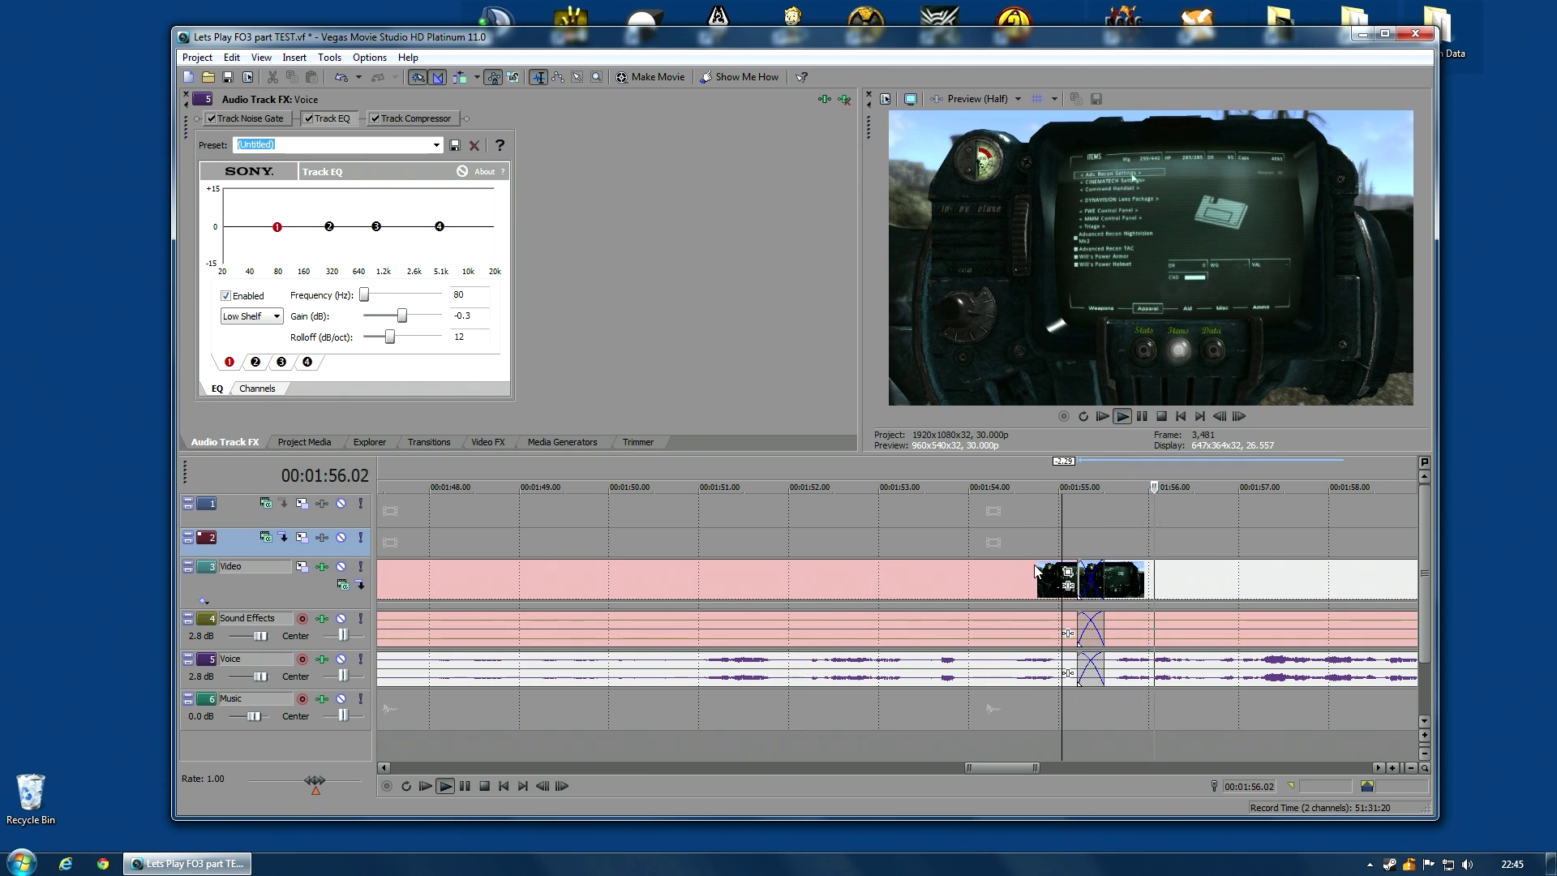
{"action": "left_click_drag", "start_coordinate": [1035, 570], "coordinate": [1017, 475]}
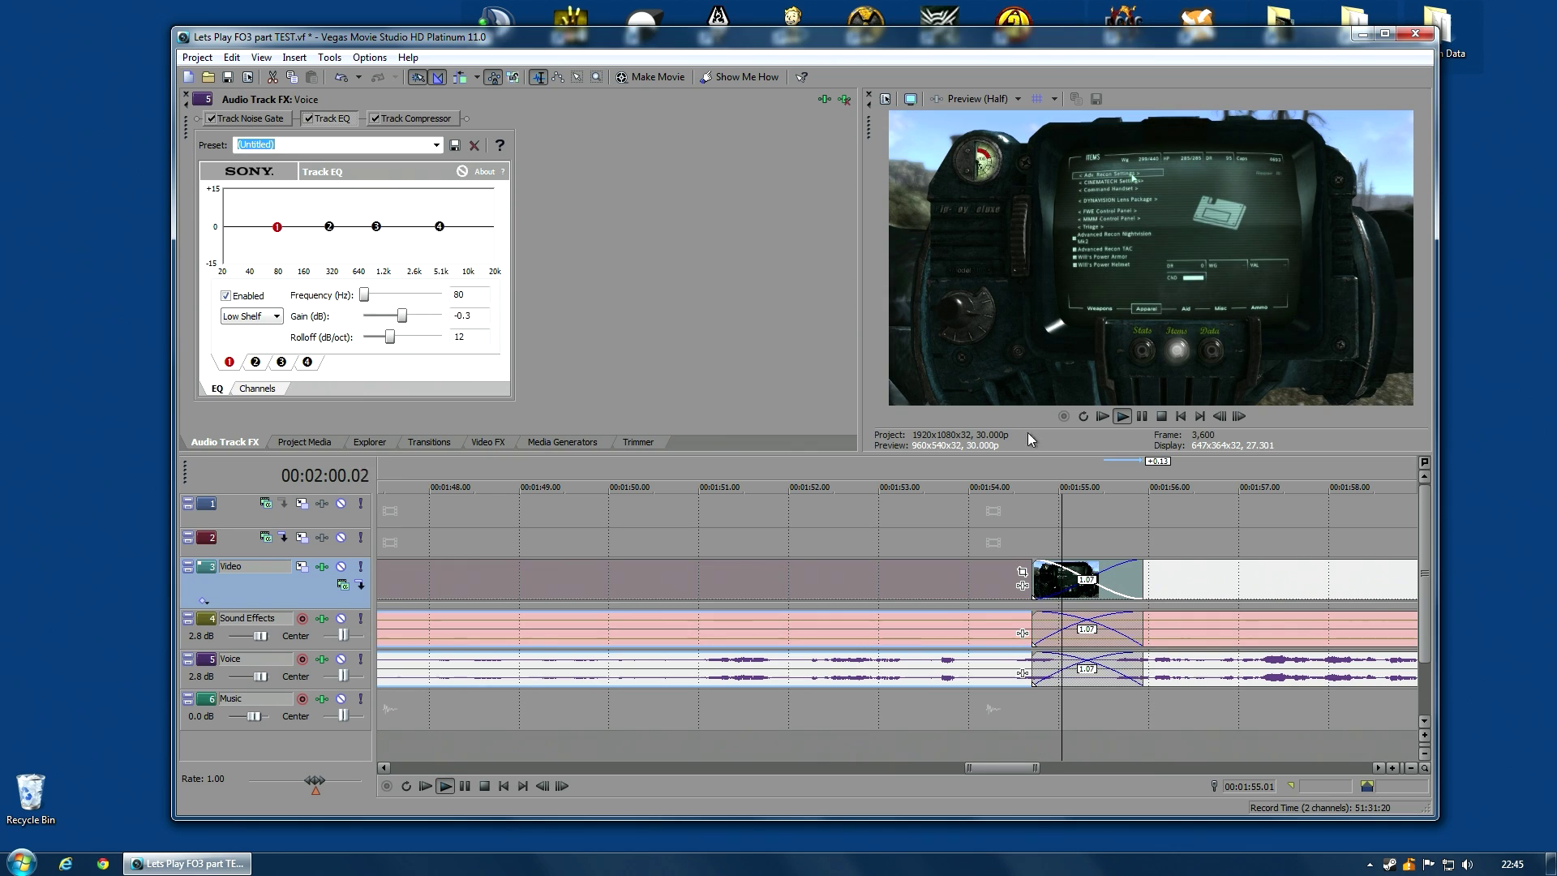
Replay the crossfade between the second and third gameplay clips several times, starting a few seconds ahead of it and pausing after it.
{"action": "left_click", "coordinate": [977, 510]}
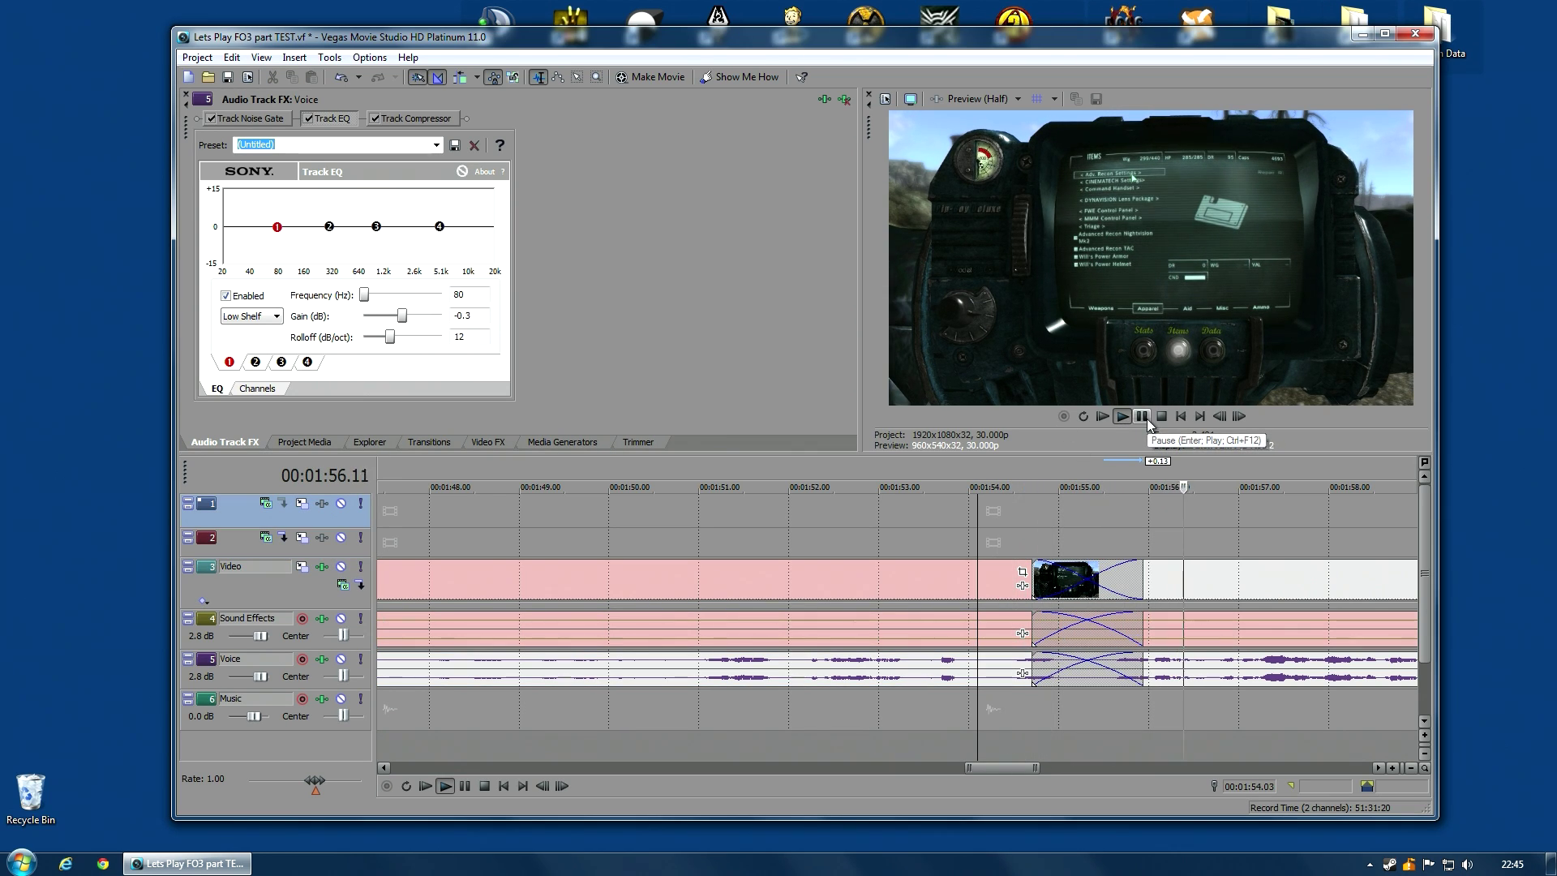
{"action": "left_click", "coordinate": [869, 542]}
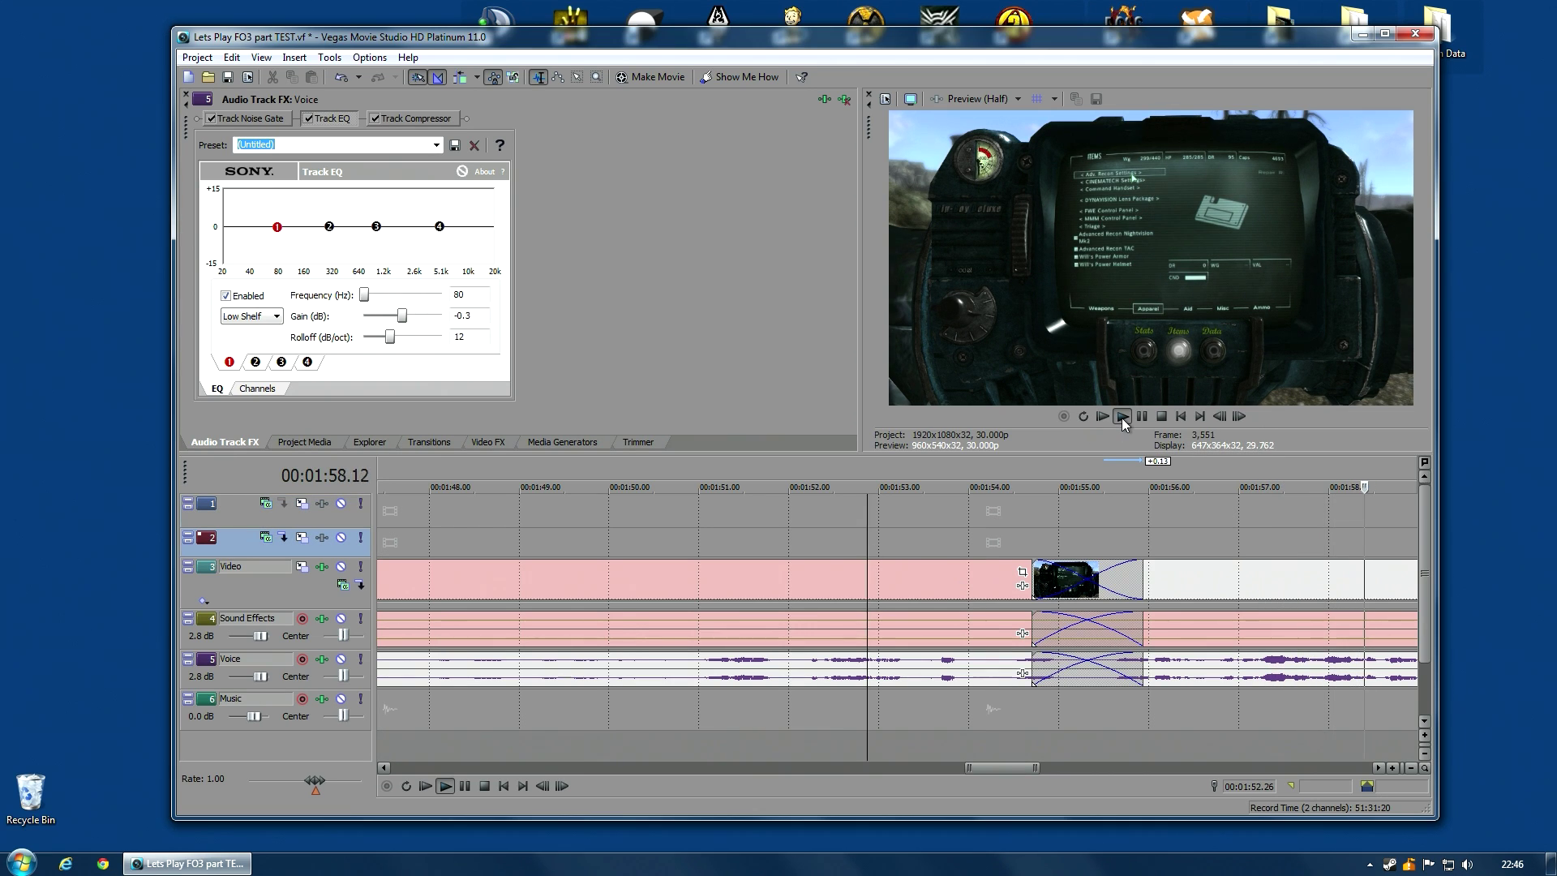
{"action": "left_click", "coordinate": [1121, 417]}
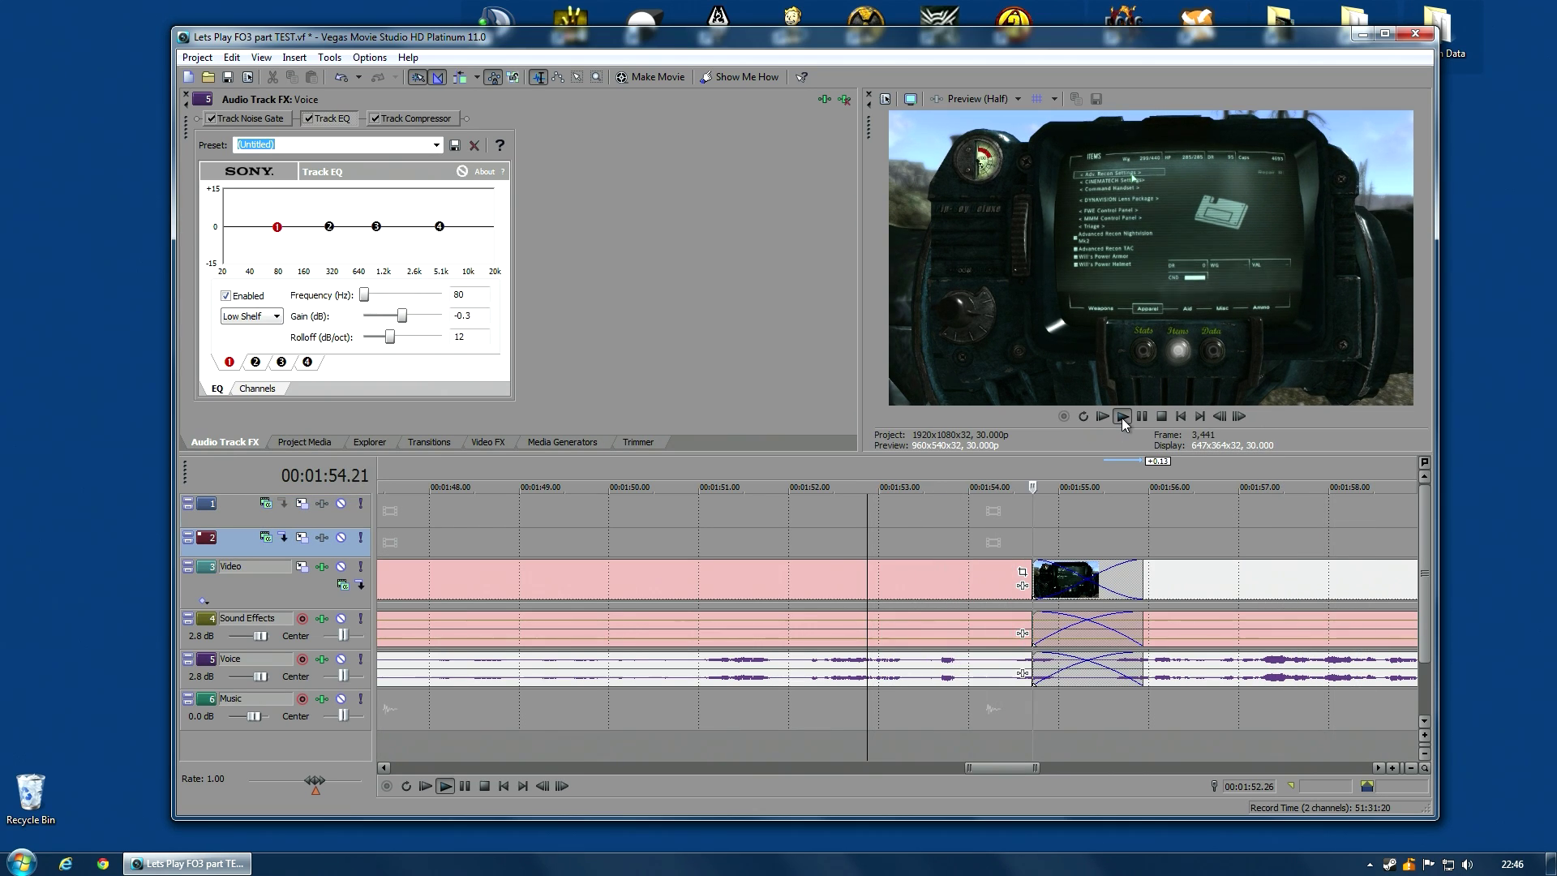
{"action": "left_click", "coordinate": [1141, 417]}
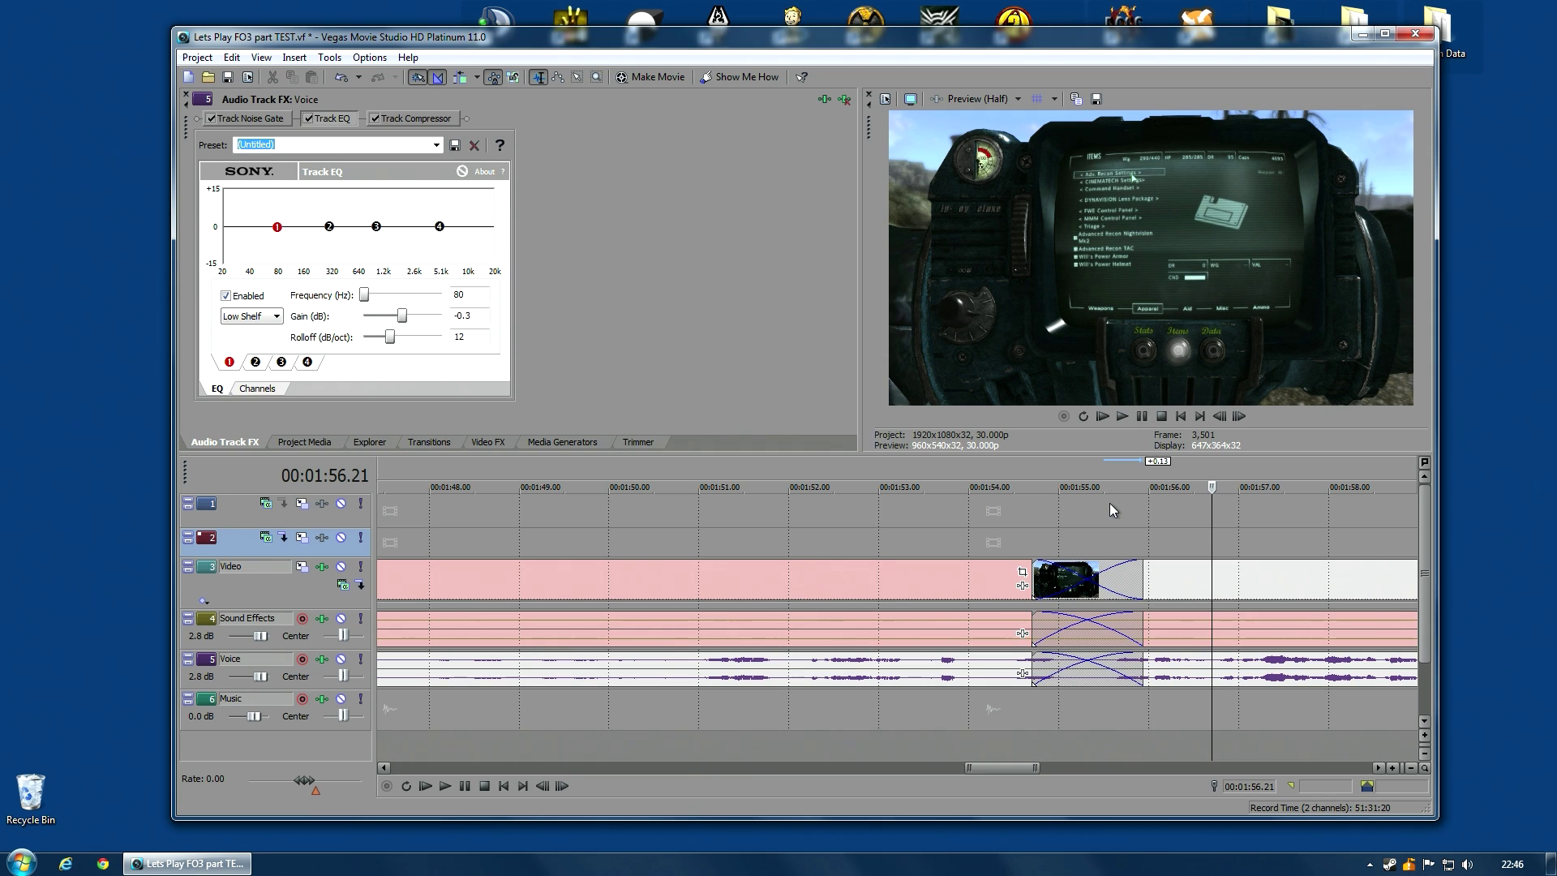
{"action": "left_click", "coordinate": [922, 526]}
{"action": "left_click", "coordinate": [1122, 417]}
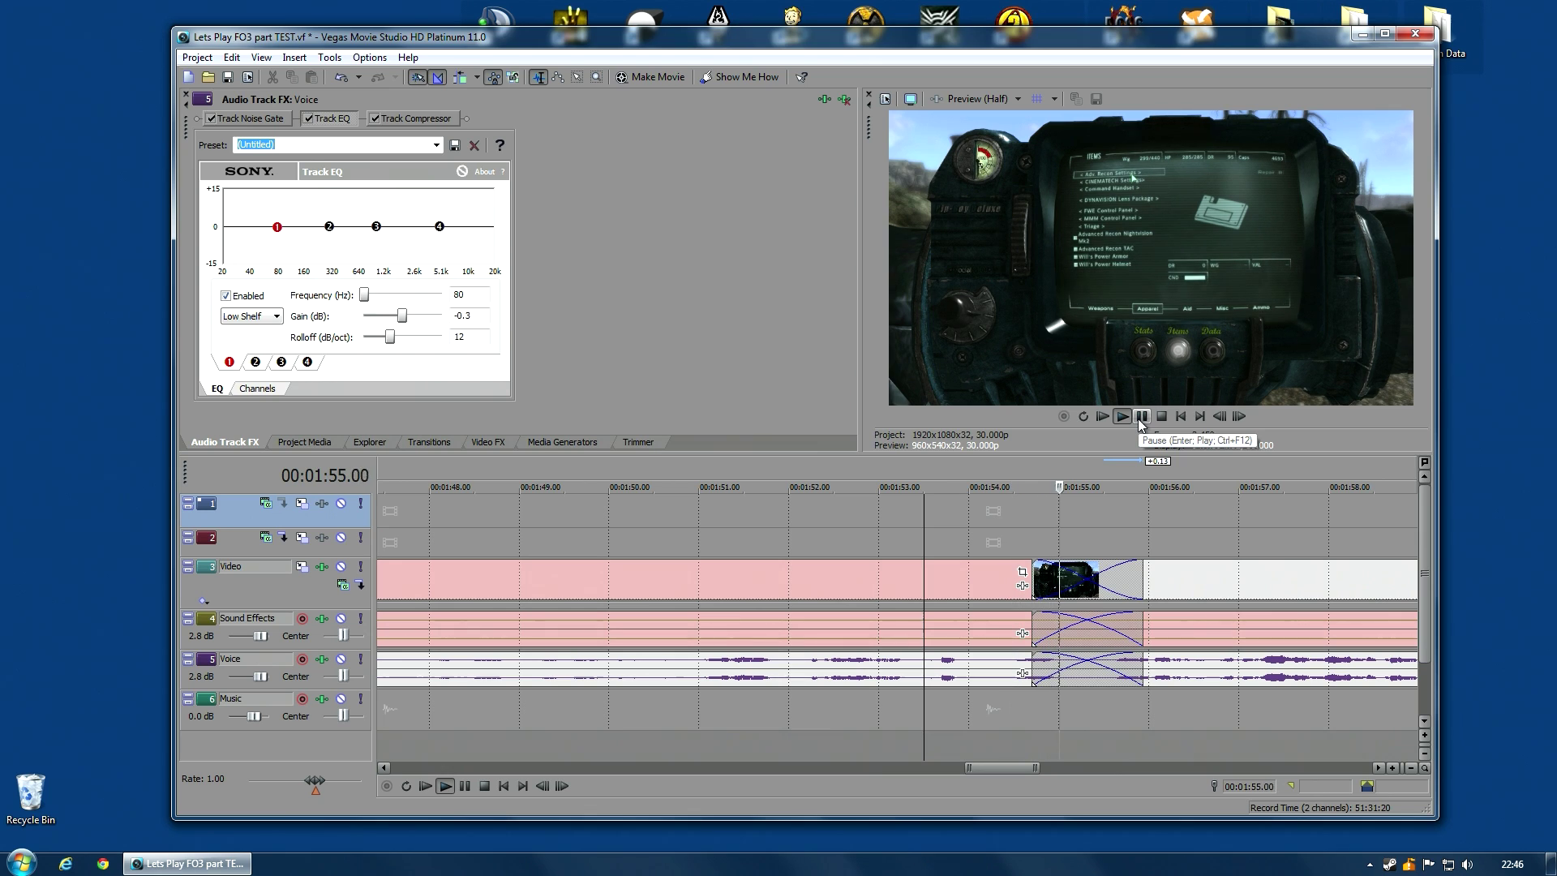
{"action": "left_click", "coordinate": [1141, 416]}
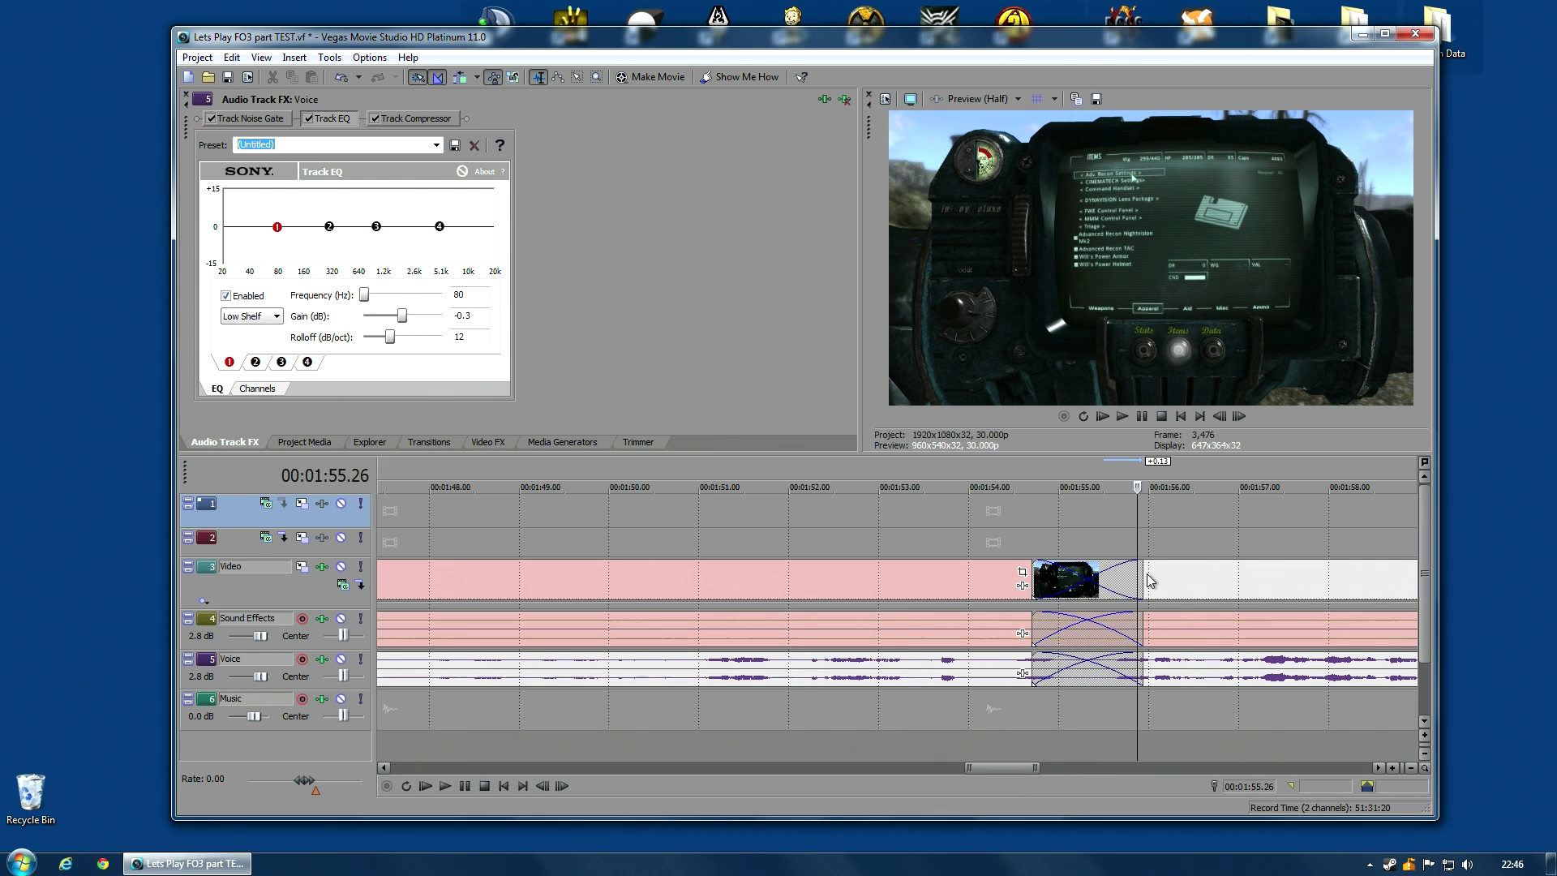
Place the Ink Spots MP3 from the project media on the Music track, starting shortly before the third gameplay clip ends.
{"action": "scroll", "coordinate": [1146, 579], "scroll_direction": "down", "scroll_amount": 5}
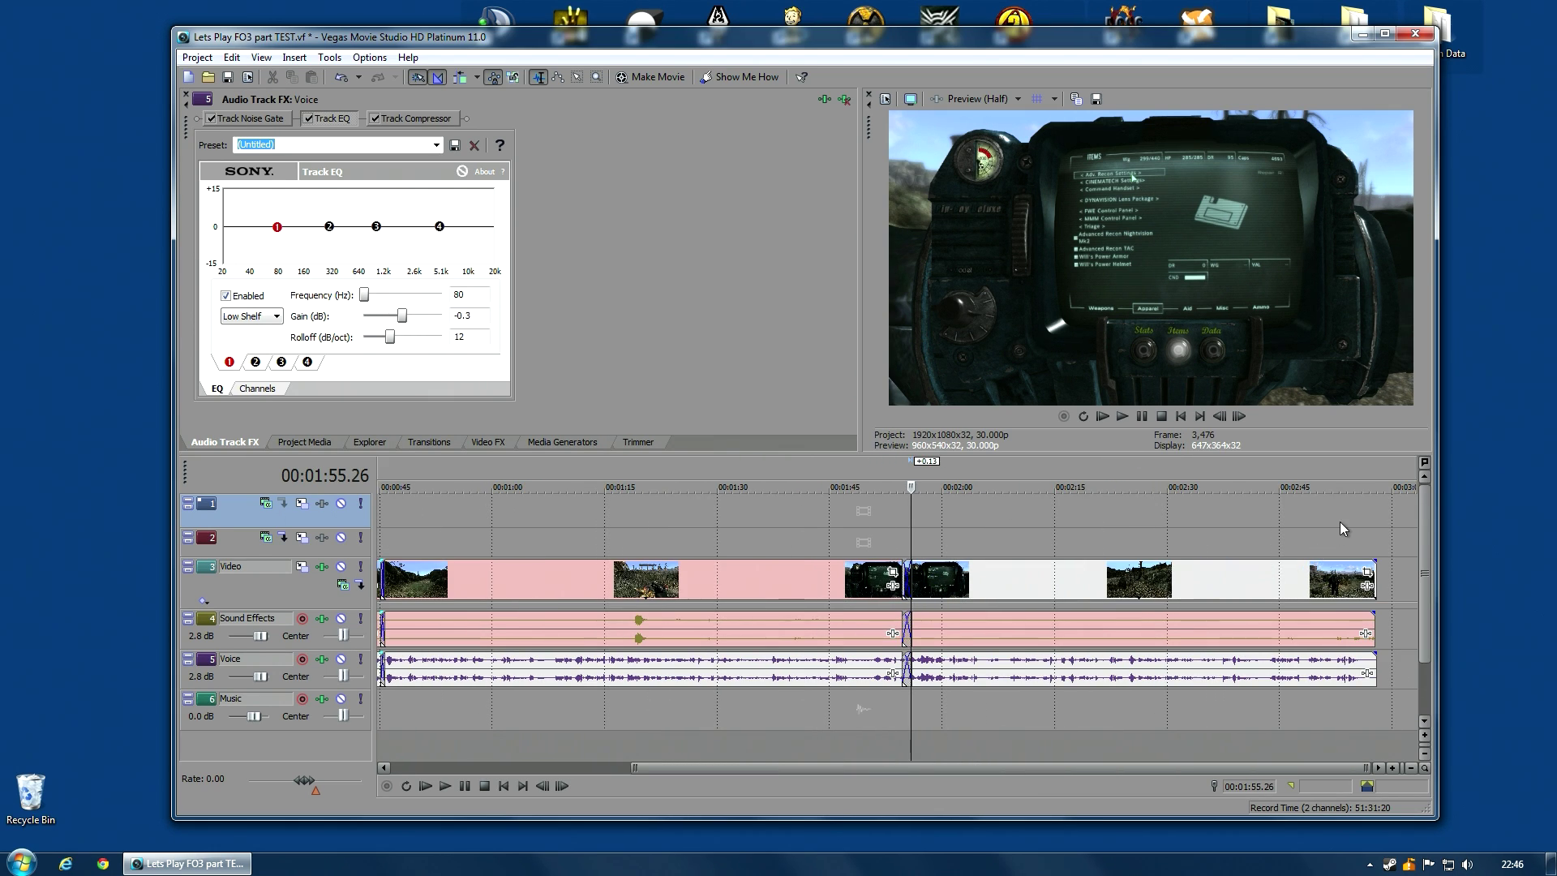
{"action": "left_click", "coordinate": [1340, 529]}
{"action": "left_click", "coordinate": [932, 523]}
{"action": "scroll", "coordinate": [965, 543], "scroll_direction": "up", "scroll_amount": 2}
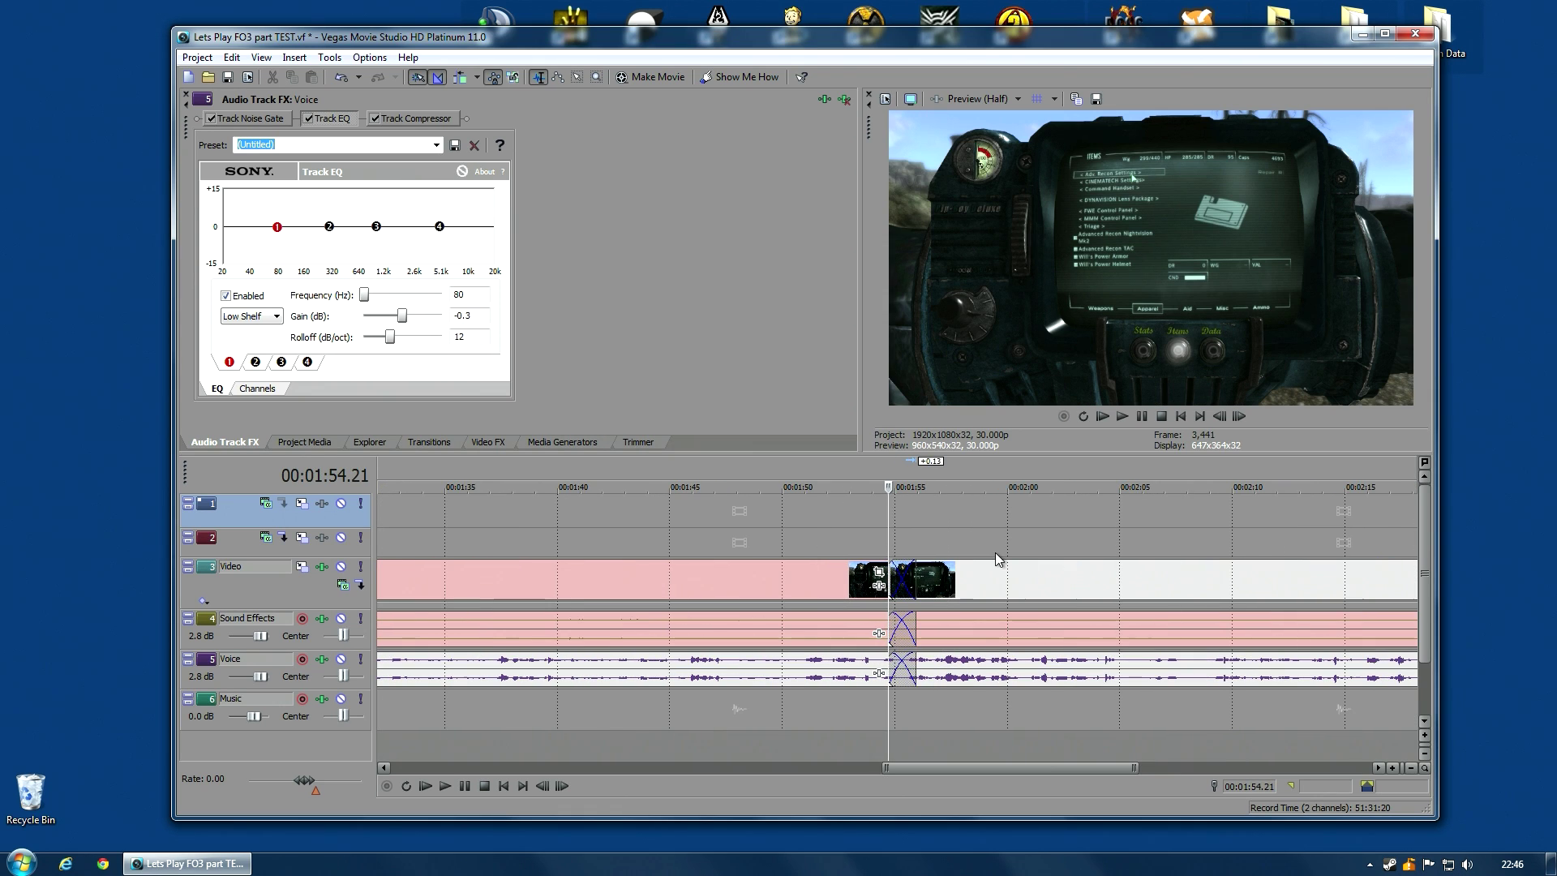
{"action": "scroll", "coordinate": [952, 578], "scroll_direction": "up", "scroll_amount": 1}
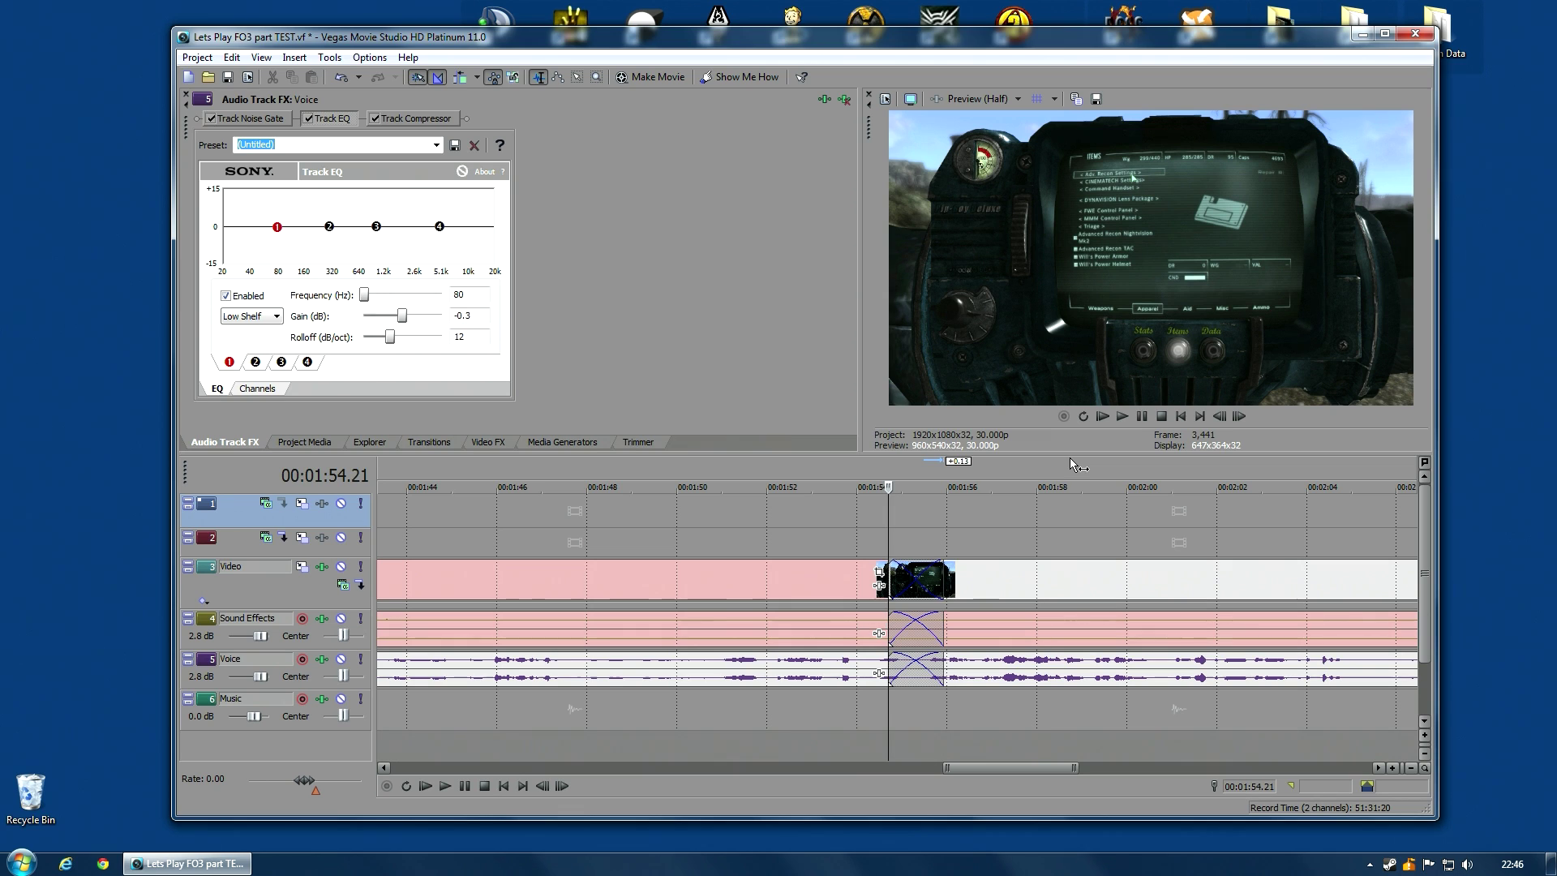
{"action": "scroll", "coordinate": [1136, 580], "scroll_direction": "down", "scroll_amount": 6}
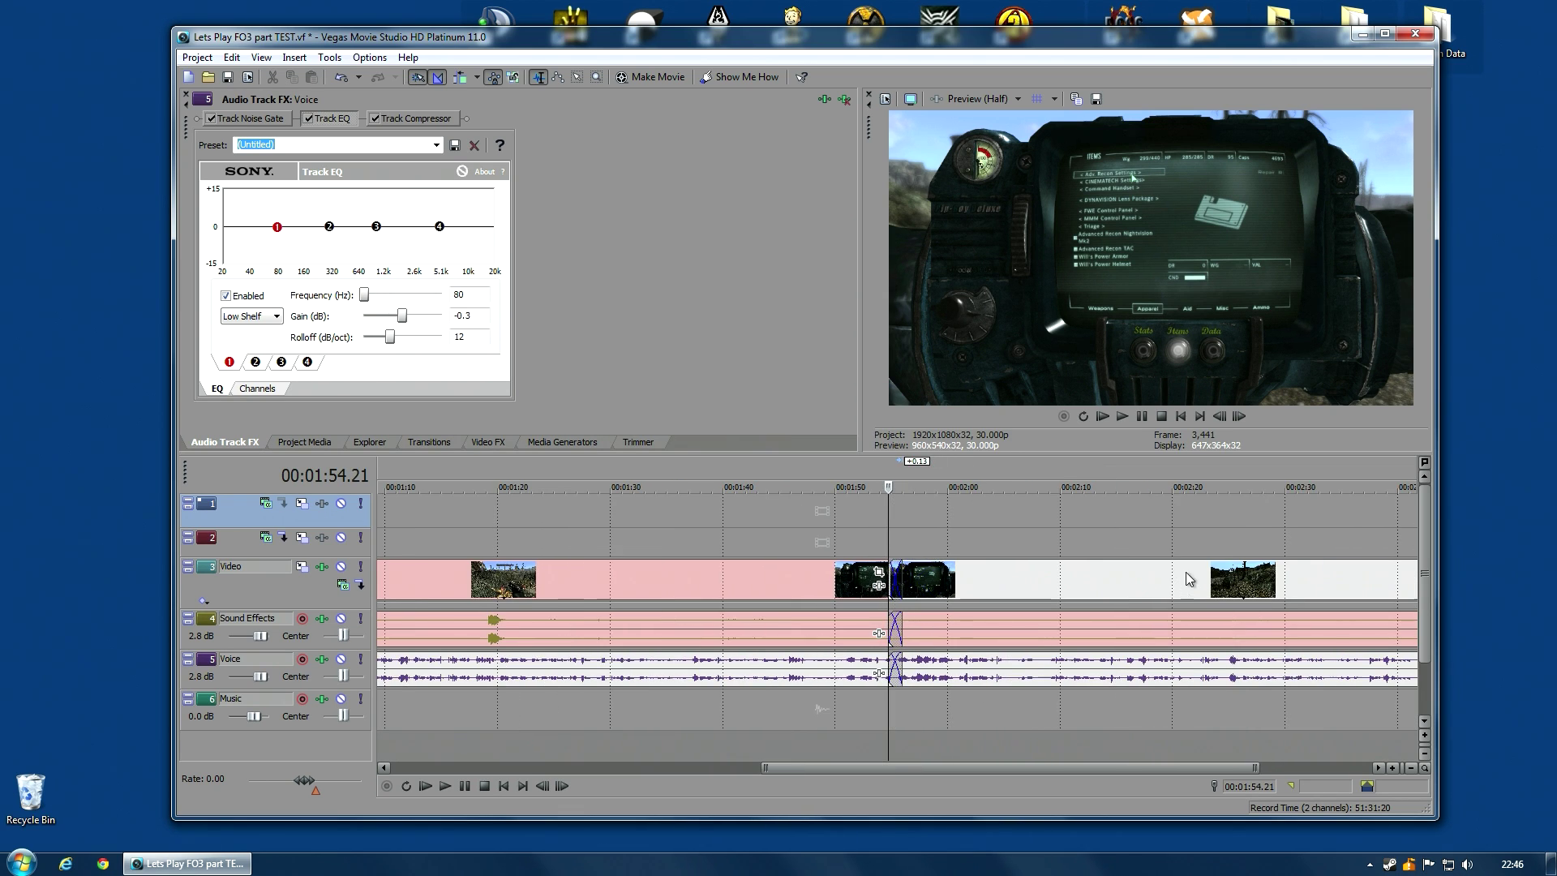
{"action": "left_click", "coordinate": [1348, 588]}
{"action": "scroll", "coordinate": [1361, 599], "scroll_direction": "up", "scroll_amount": 4}
{"action": "left_click", "coordinate": [1247, 542]}
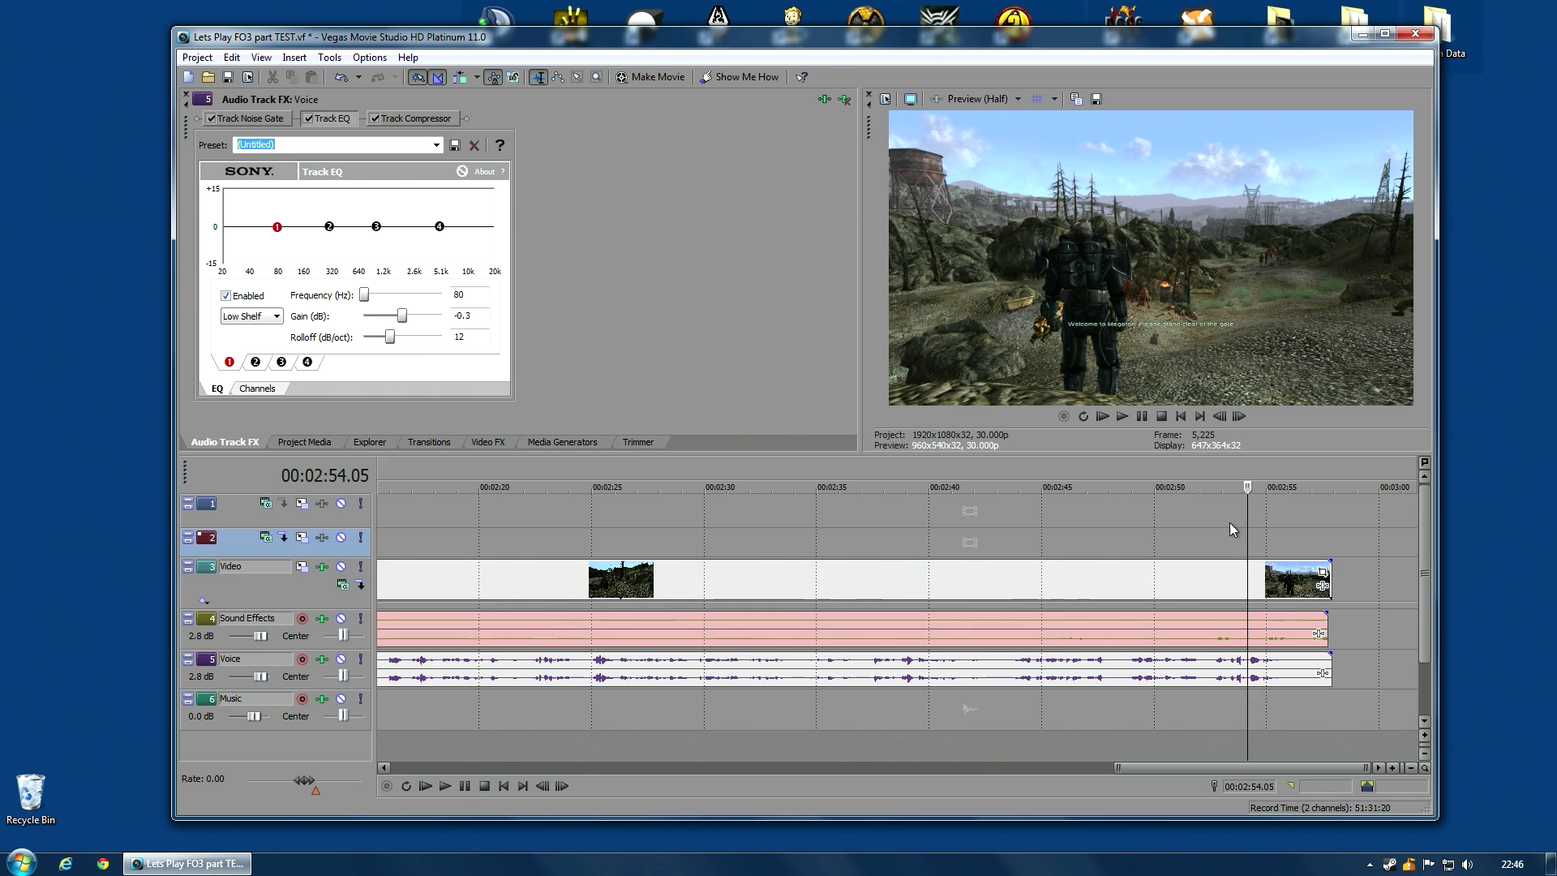
{"action": "left_click", "coordinate": [302, 442]}
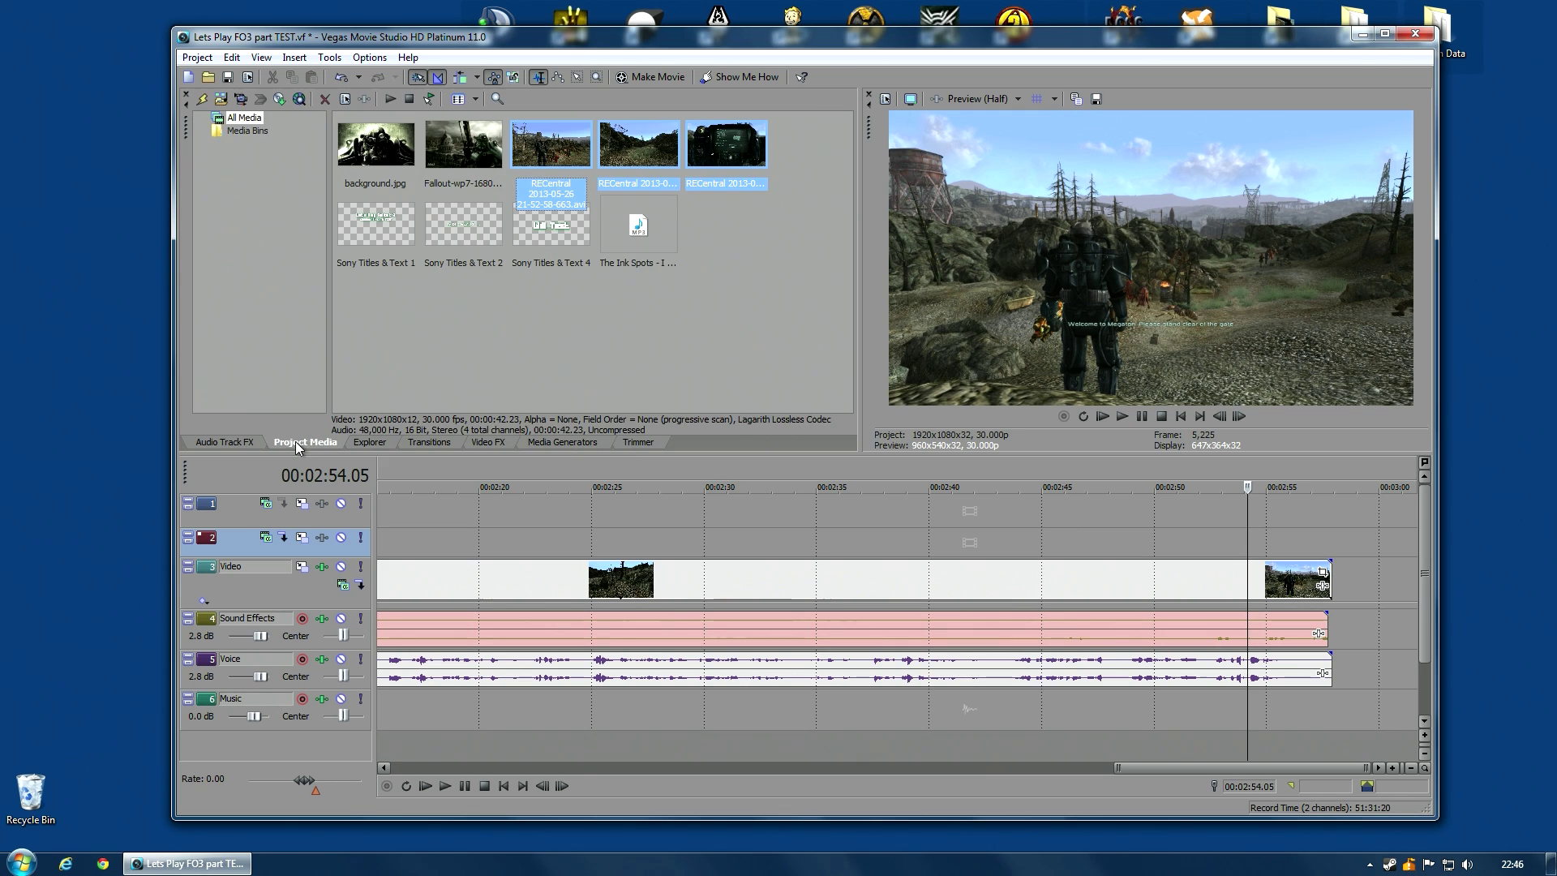
{"action": "left_click", "coordinate": [647, 237]}
{"action": "left_click_drag", "start_coordinate": [1305, 717], "coordinate": [1304, 716]}
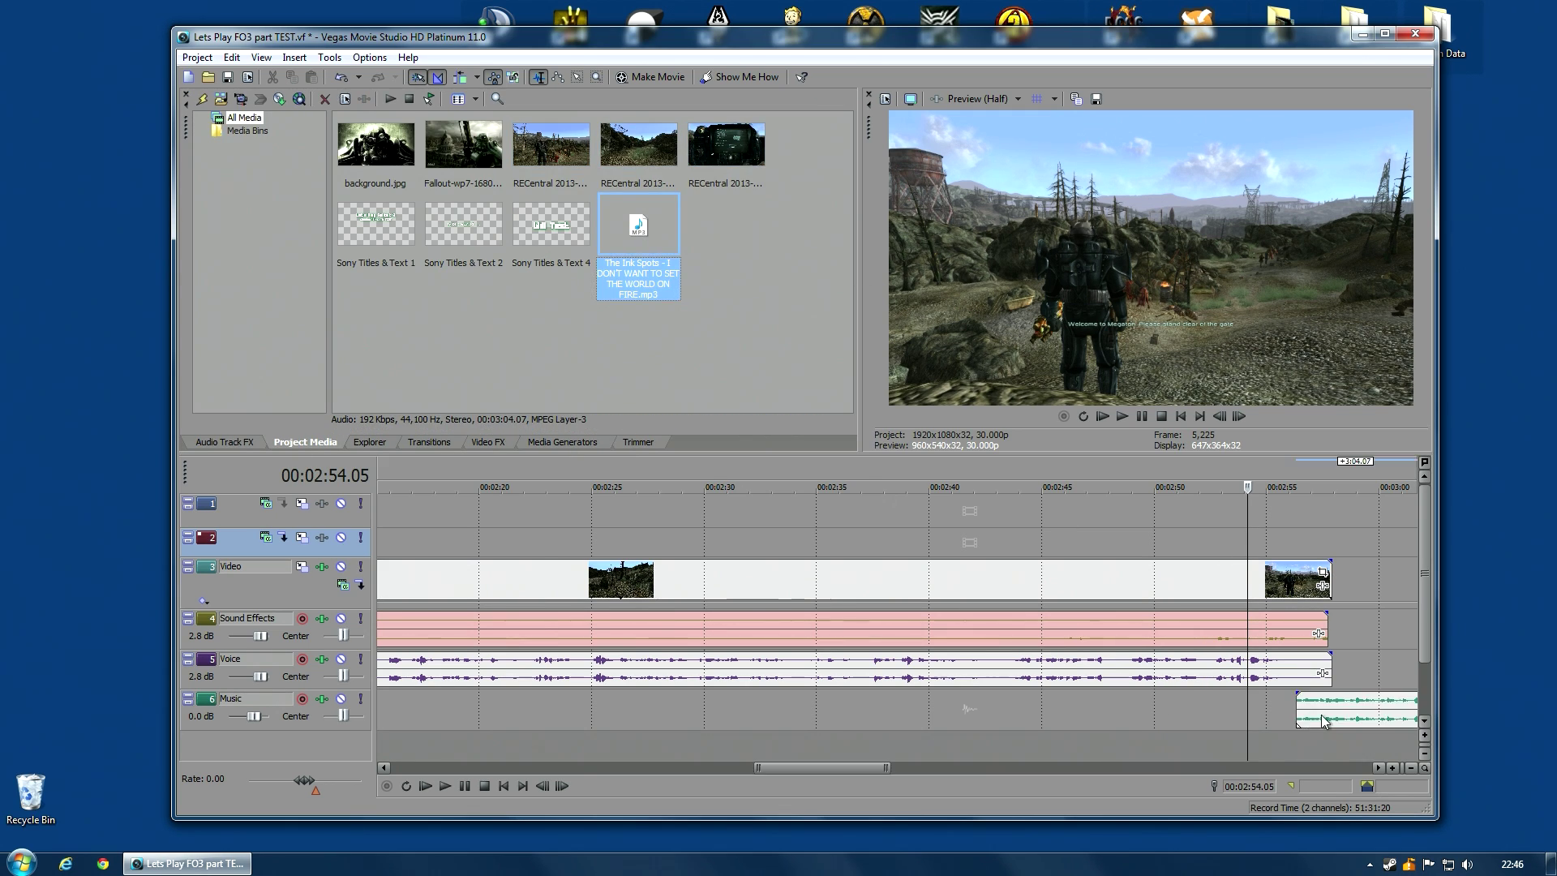
Add the "to be continued ..." title to track 2 over the end of the third gameplay clip and move it 18 frames earlier.
{"action": "left_click_drag", "start_coordinate": [480, 242], "coordinate": [1224, 551]}
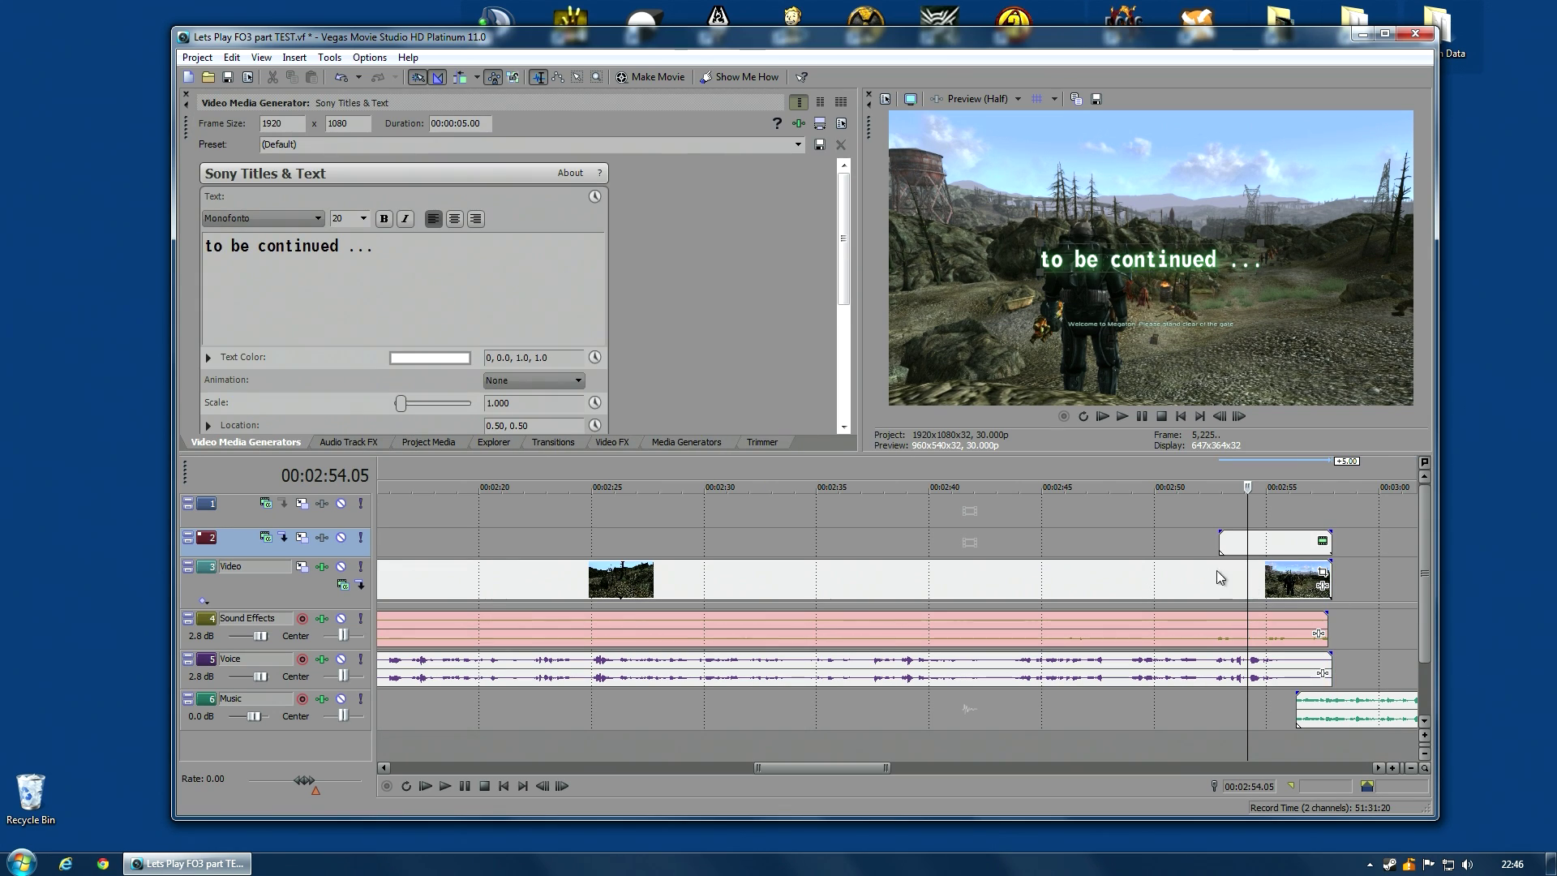
{"action": "left_click", "coordinate": [1189, 532]}
{"action": "scroll", "coordinate": [1189, 532], "scroll_direction": "up", "scroll_amount": 3}
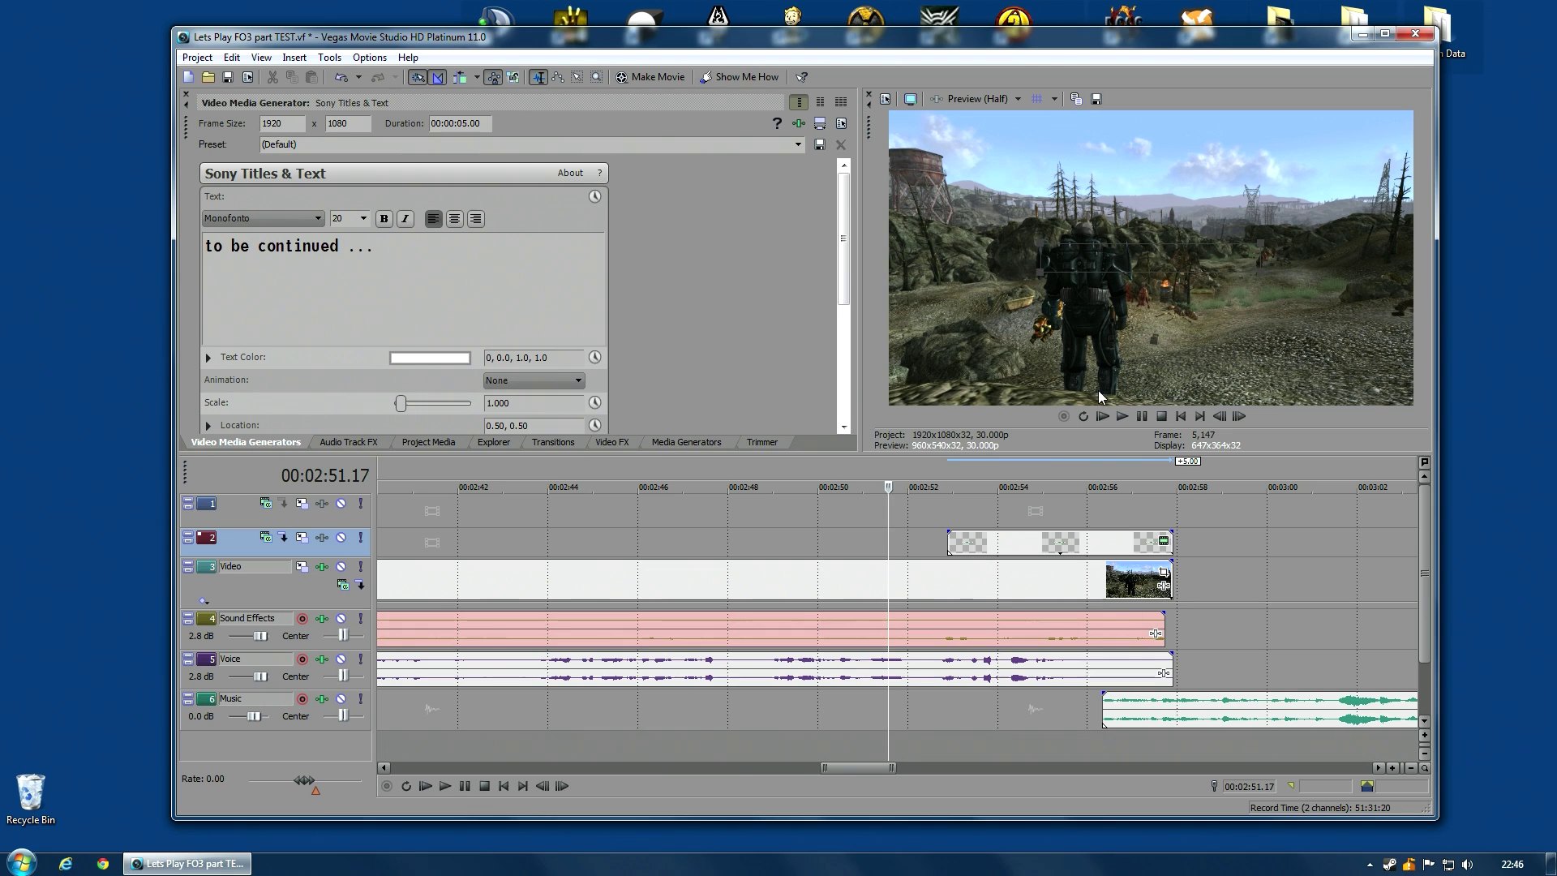
{"action": "left_click", "coordinate": [1122, 416]}
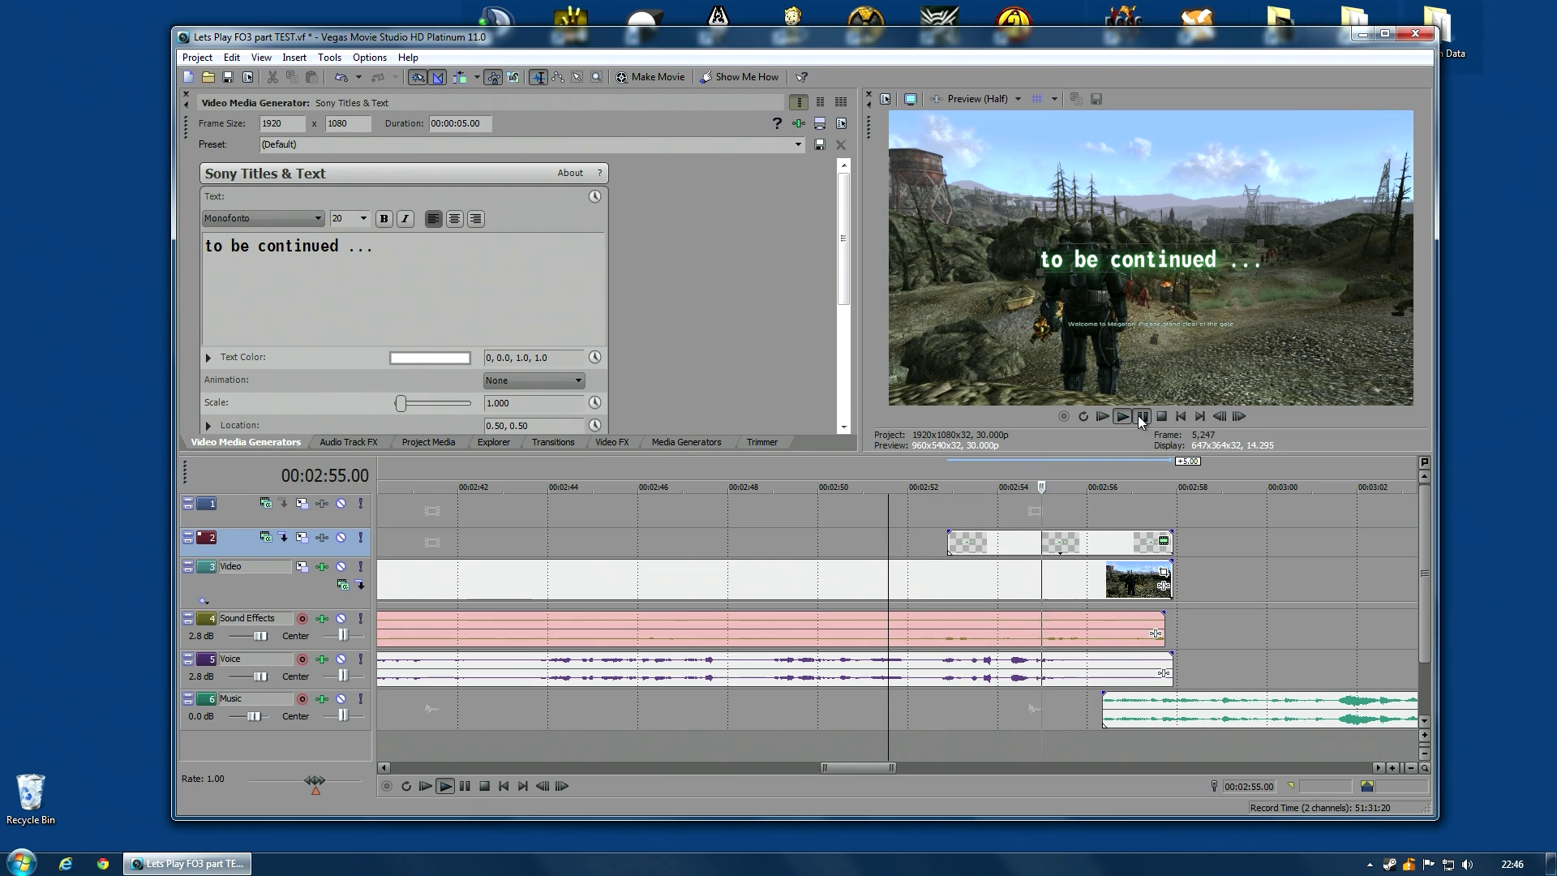
{"action": "left_click", "coordinate": [1141, 417]}
{"action": "left_click_drag", "start_coordinate": [993, 556], "coordinate": [960, 565]}
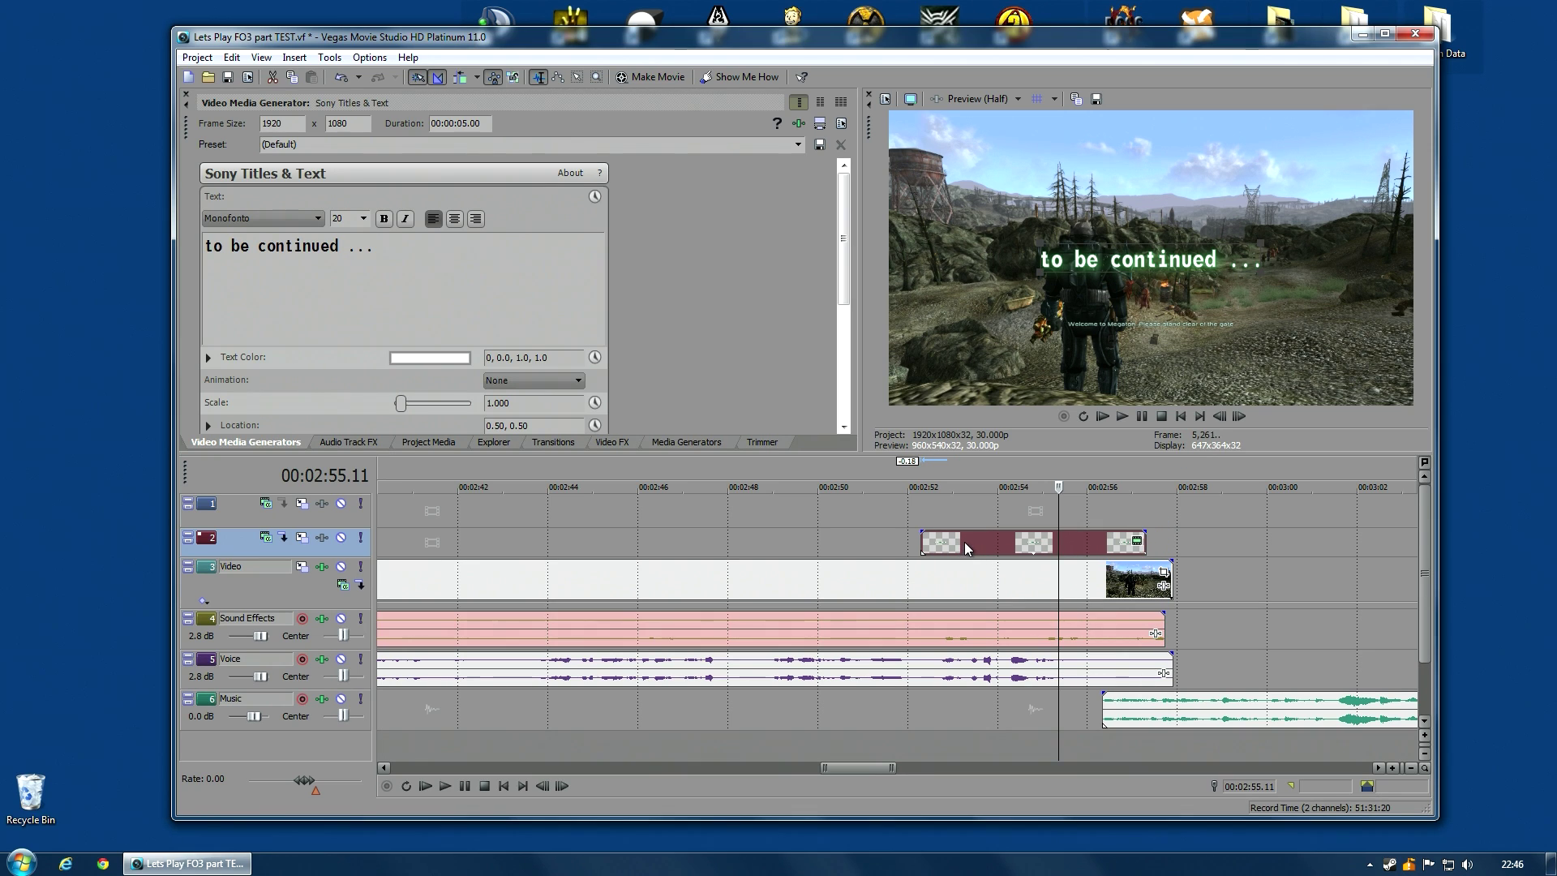
Split the third gameplay clip with its audio at the title's start, 00:02:52.09, and set the video remainder's opacity to 0 %.
{"action": "left_click", "coordinate": [918, 582]}
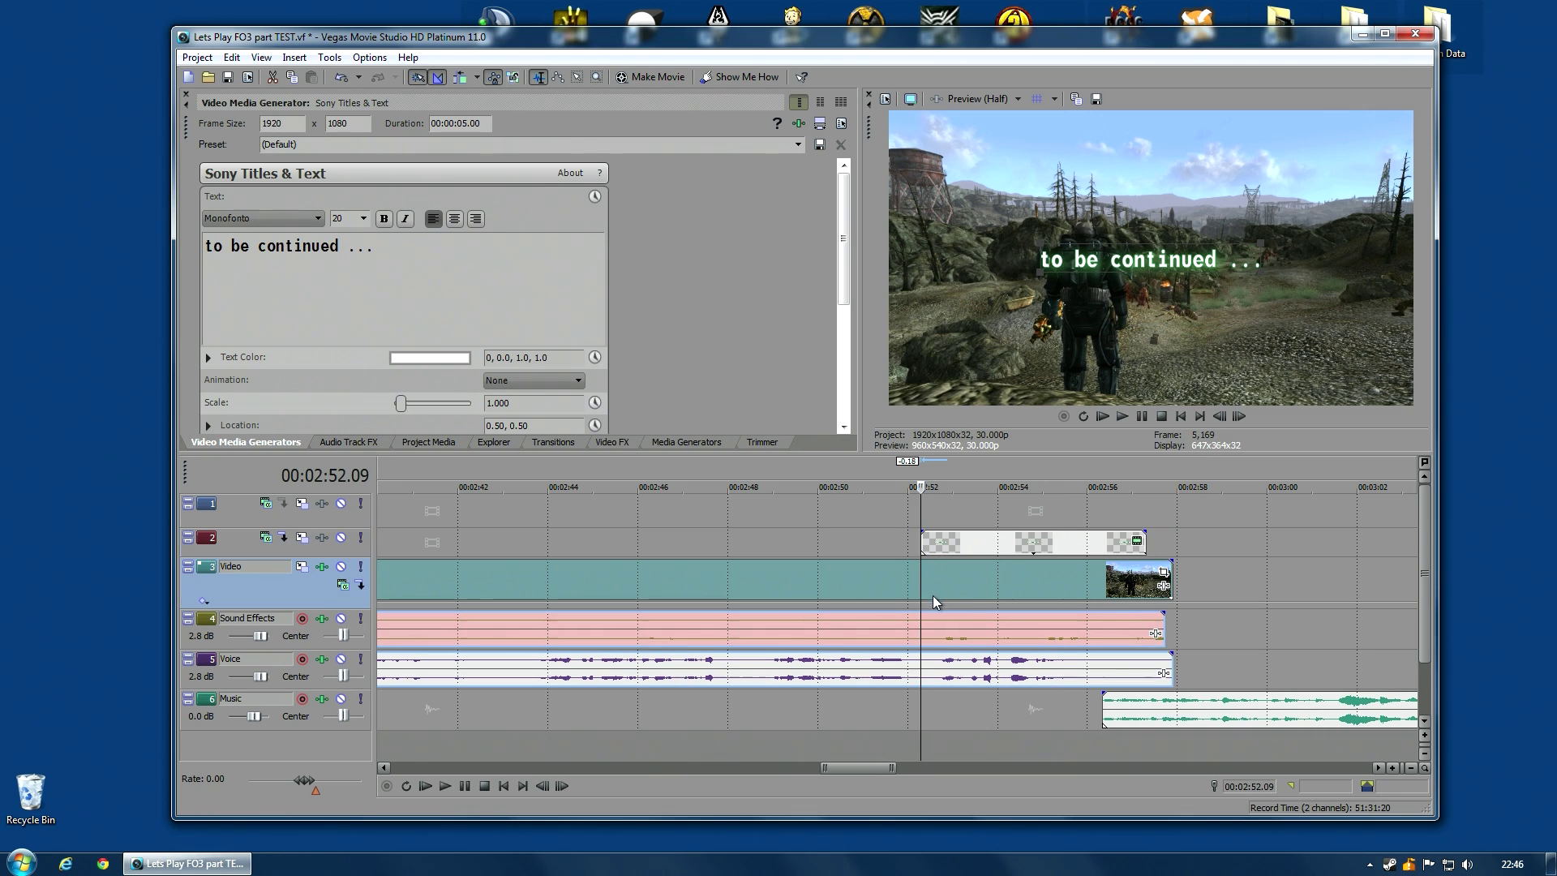
{"action": "key", "text": "s"}
{"action": "left_click", "coordinate": [957, 591]}
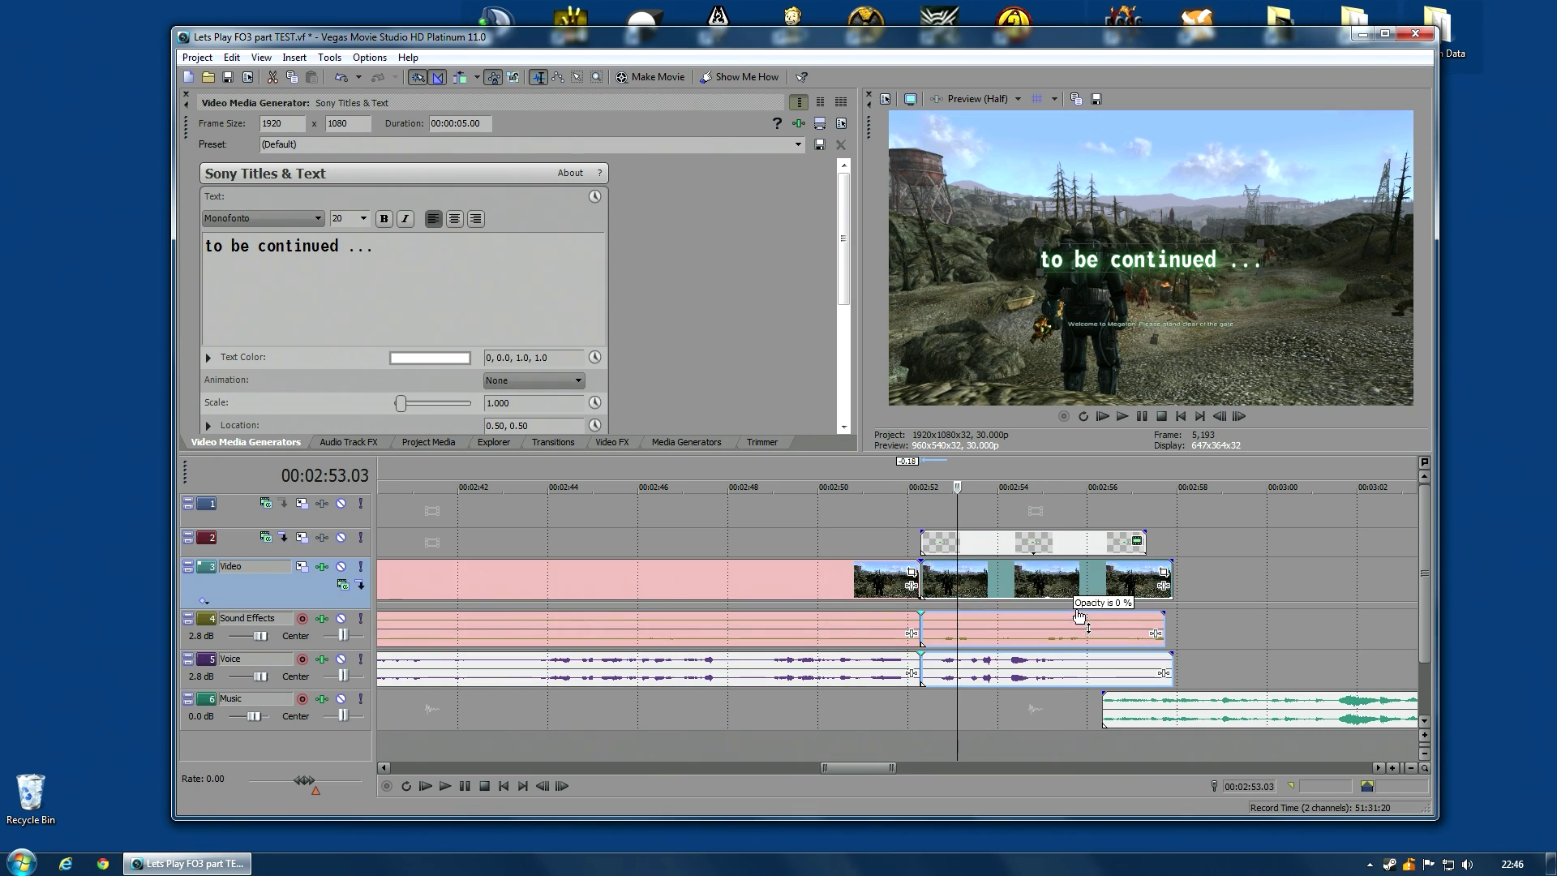
{"action": "left_click", "coordinate": [865, 525]}
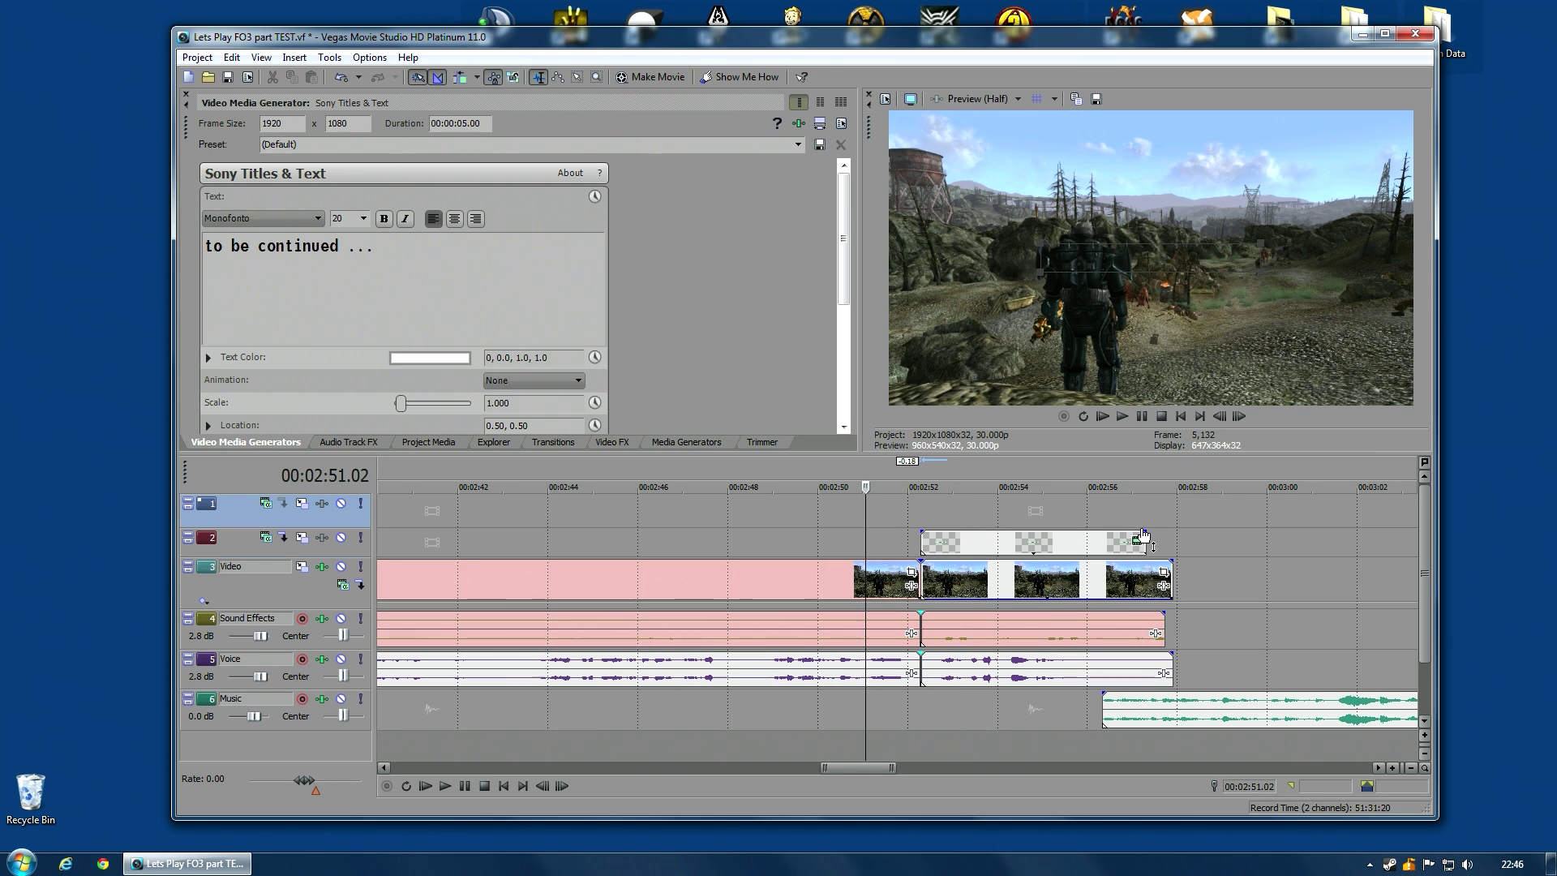
Extend the title by 1 second 18 frames with a fade-out and fade out the last Sound Effects clip over about 2.6 seconds.
{"action": "left_click_drag", "start_coordinate": [1139, 539], "coordinate": [1216, 541]}
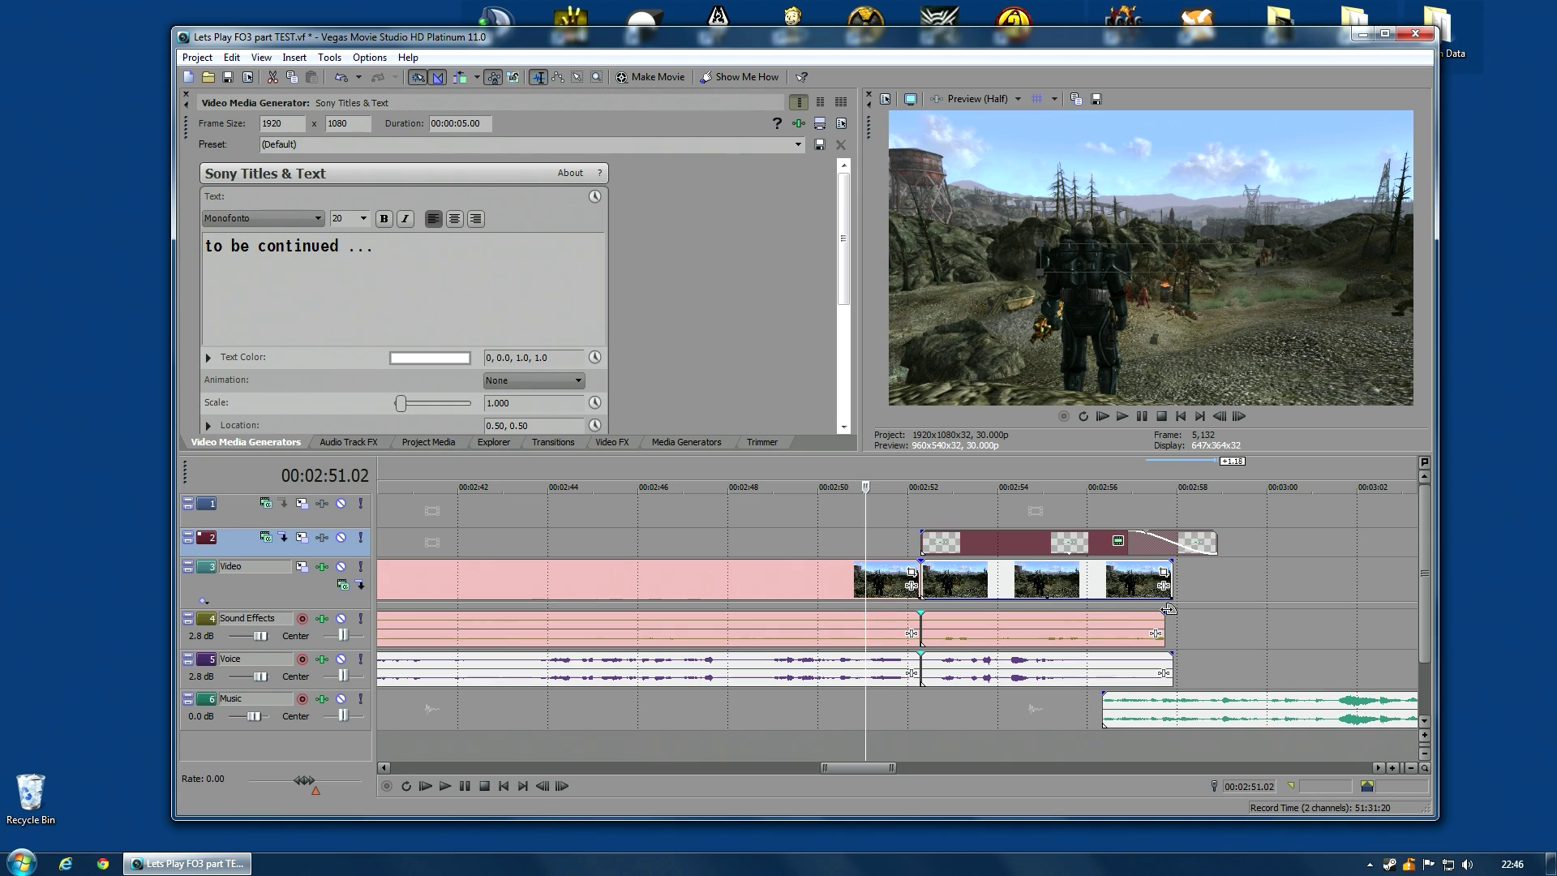
{"action": "left_click_drag", "start_coordinate": [1169, 614], "coordinate": [1048, 613]}
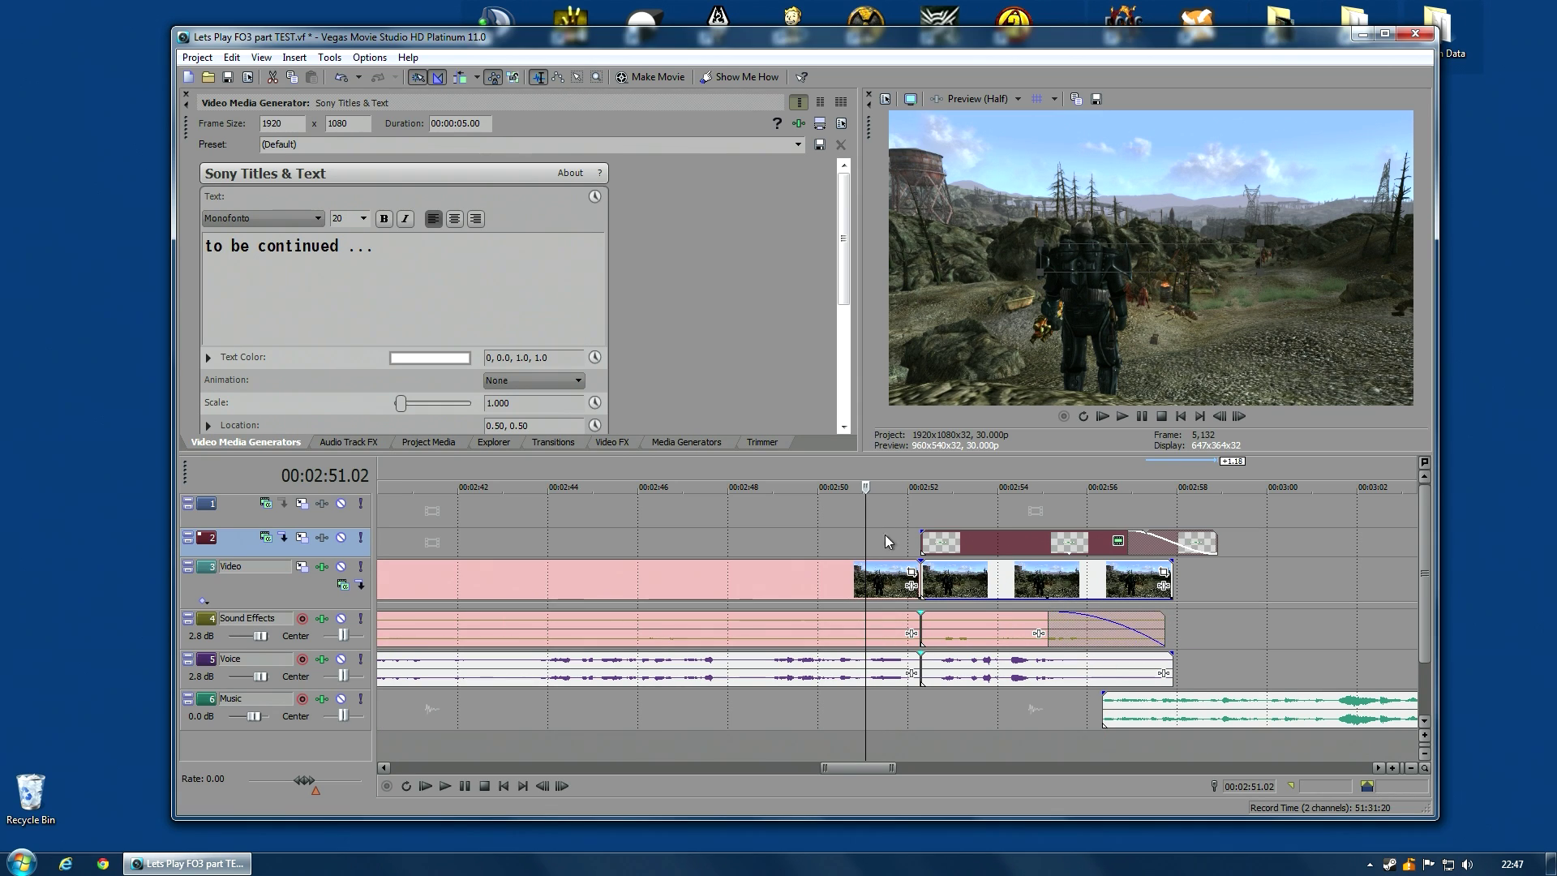
{"action": "left_click", "coordinate": [768, 535]}
{"action": "left_click", "coordinate": [1119, 418]}
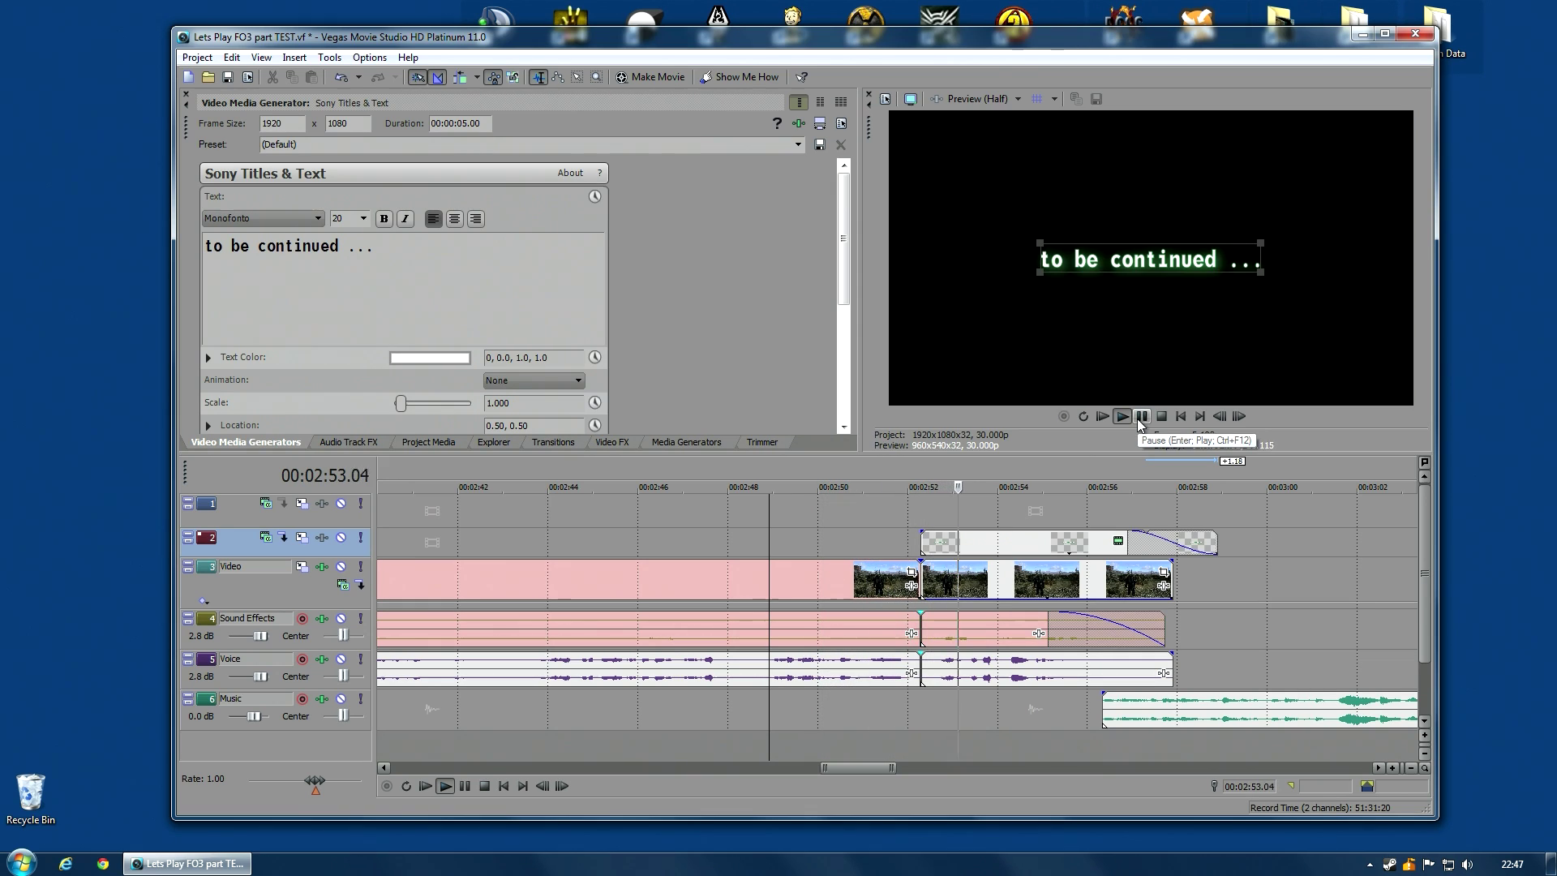
{"action": "left_click", "coordinate": [1133, 425]}
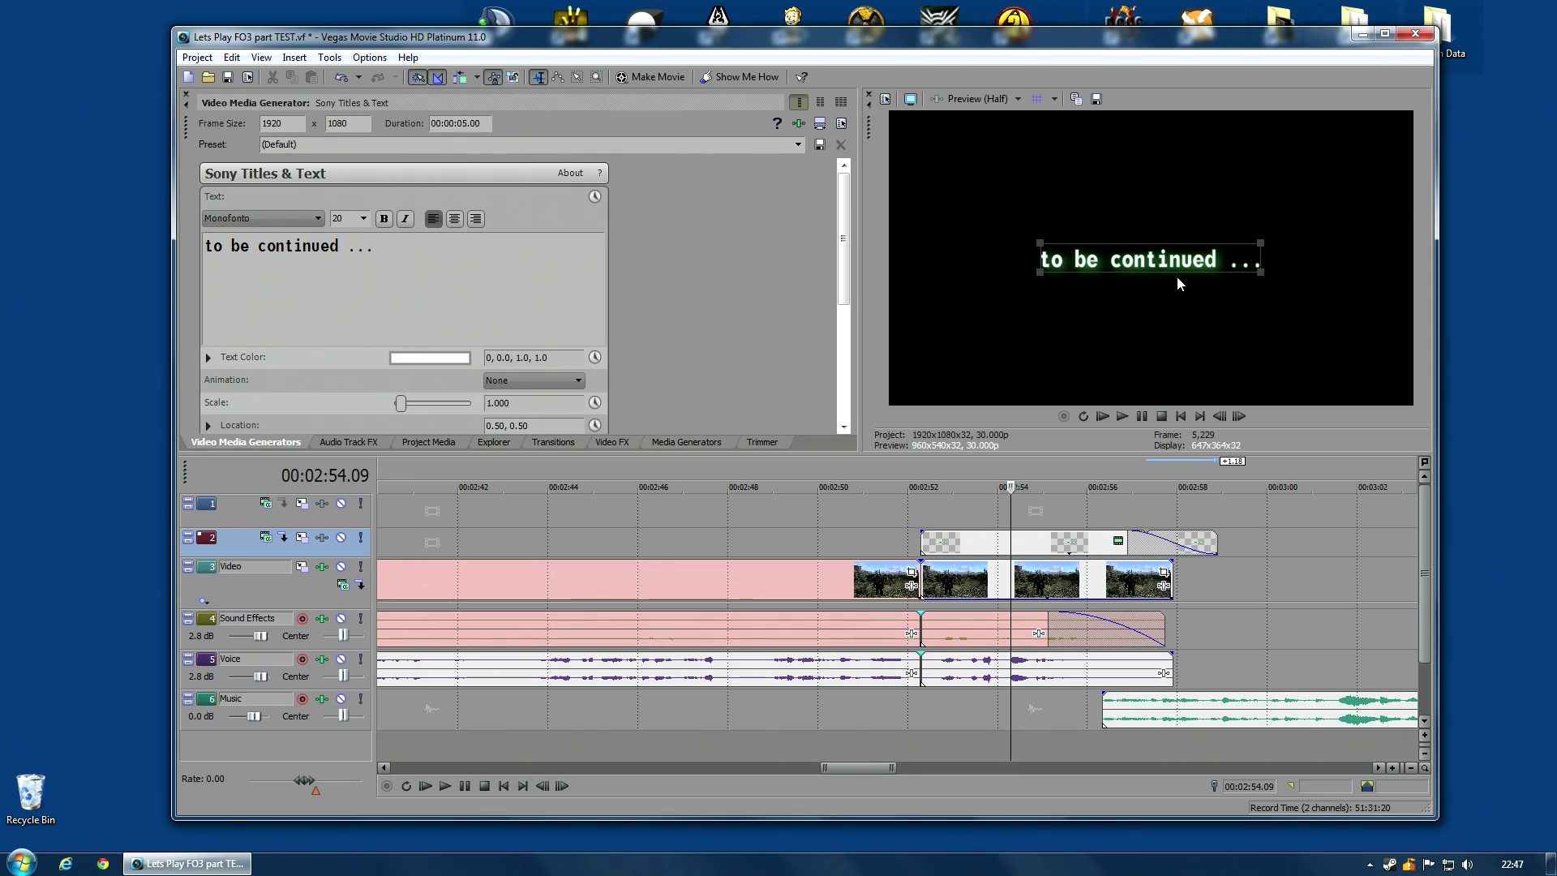
Split the music at 00:03:01.14 and at about 00:03:11, and delete everything after the second split.
{"action": "left_click", "coordinate": [1334, 703]}
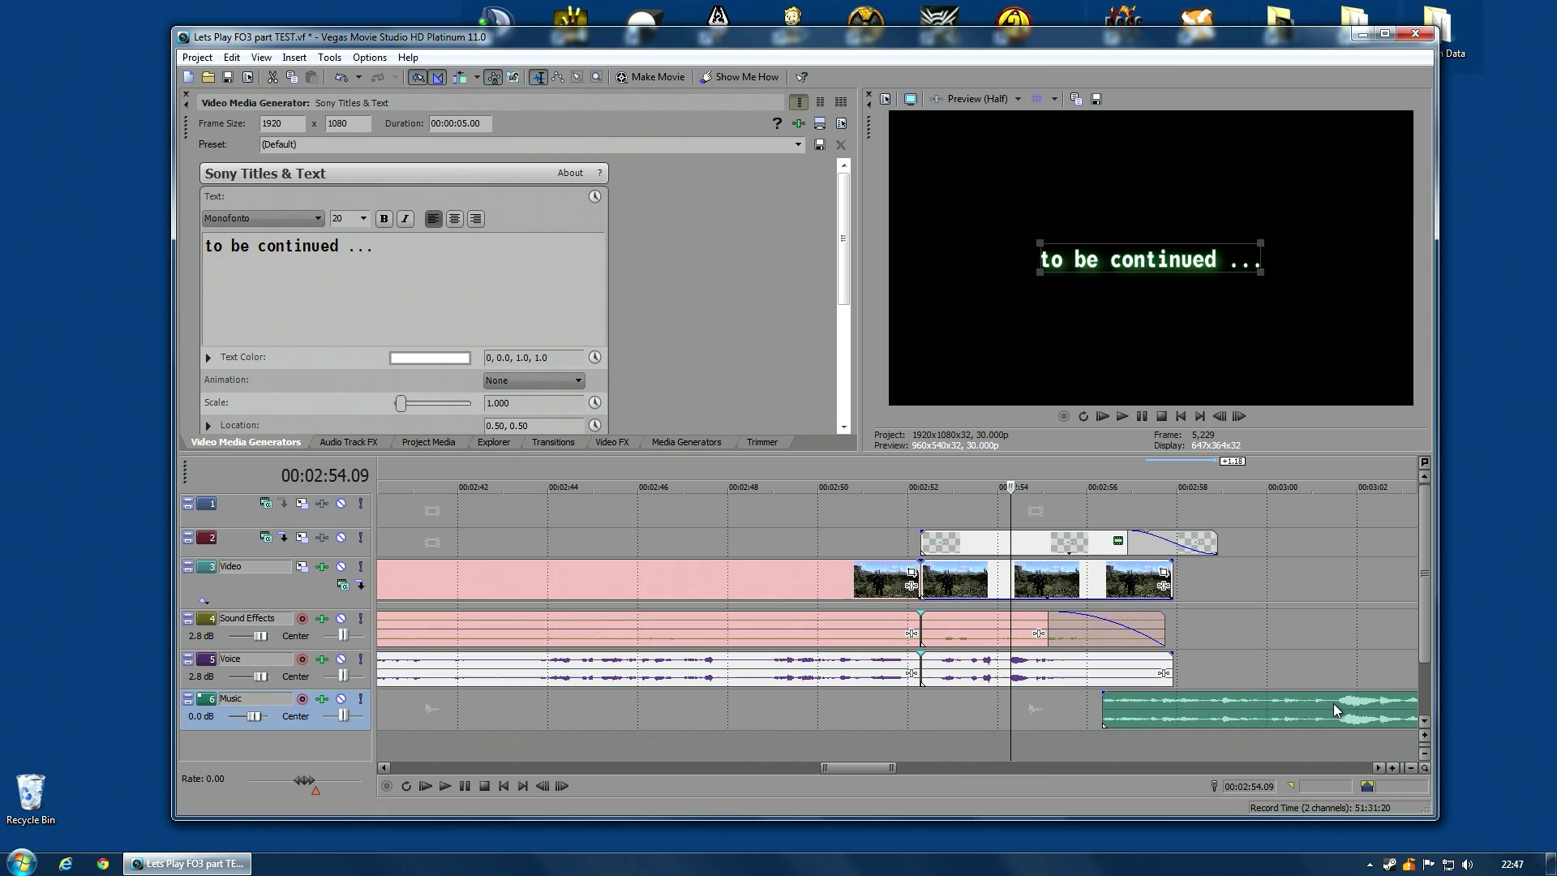
{"action": "scroll", "coordinate": [1337, 725], "scroll_direction": "down", "scroll_amount": 2}
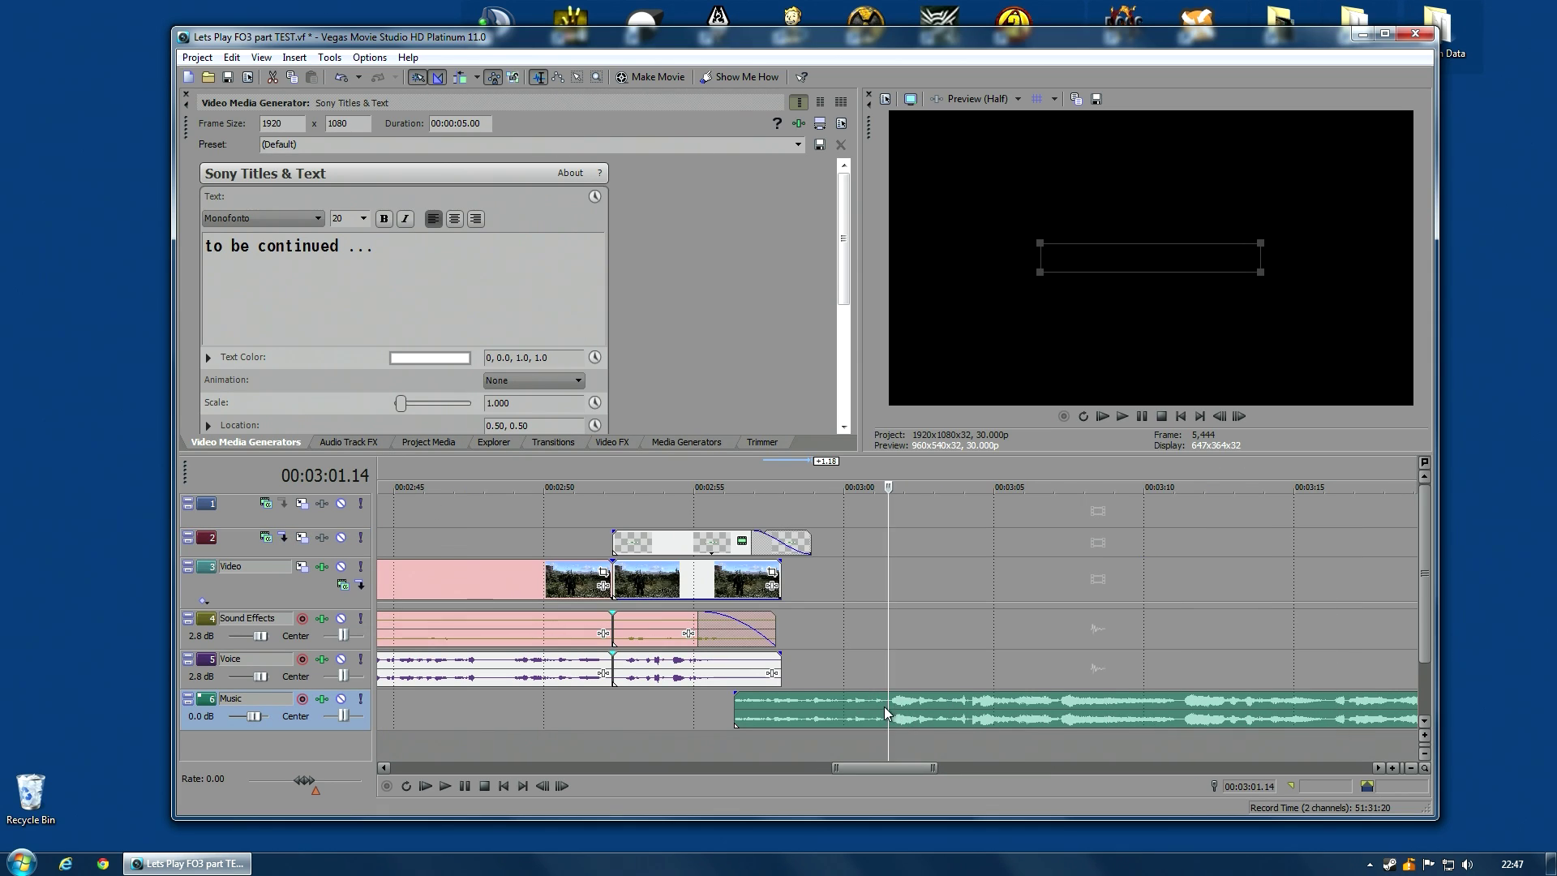
{"action": "key", "text": "s"}
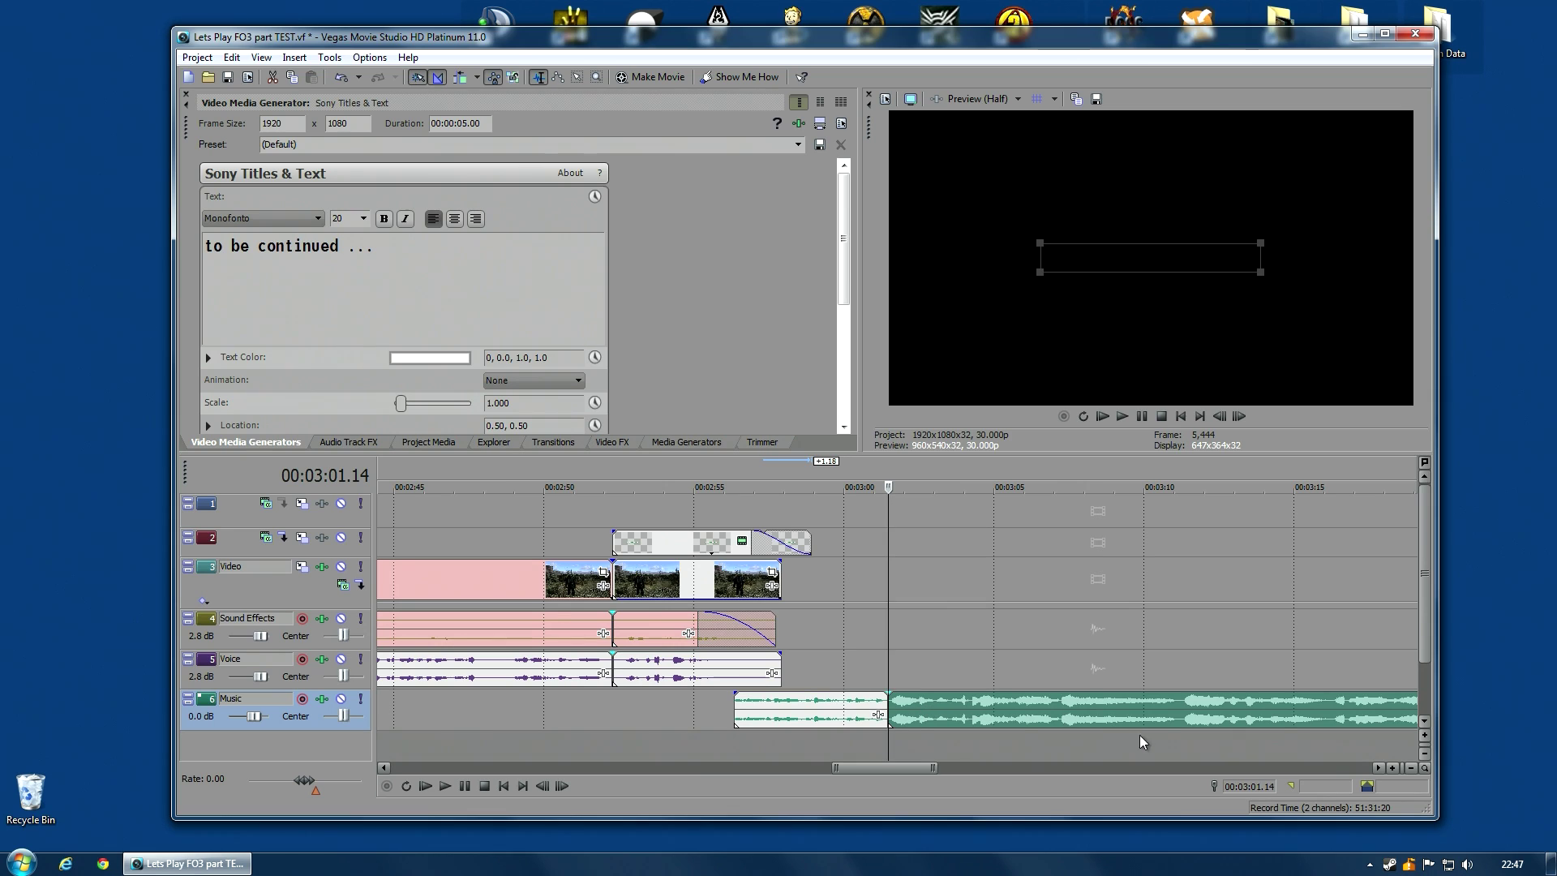
{"action": "left_click", "coordinate": [1179, 703]}
{"action": "key", "text": "s"}
{"action": "left_click", "coordinate": [1227, 707]}
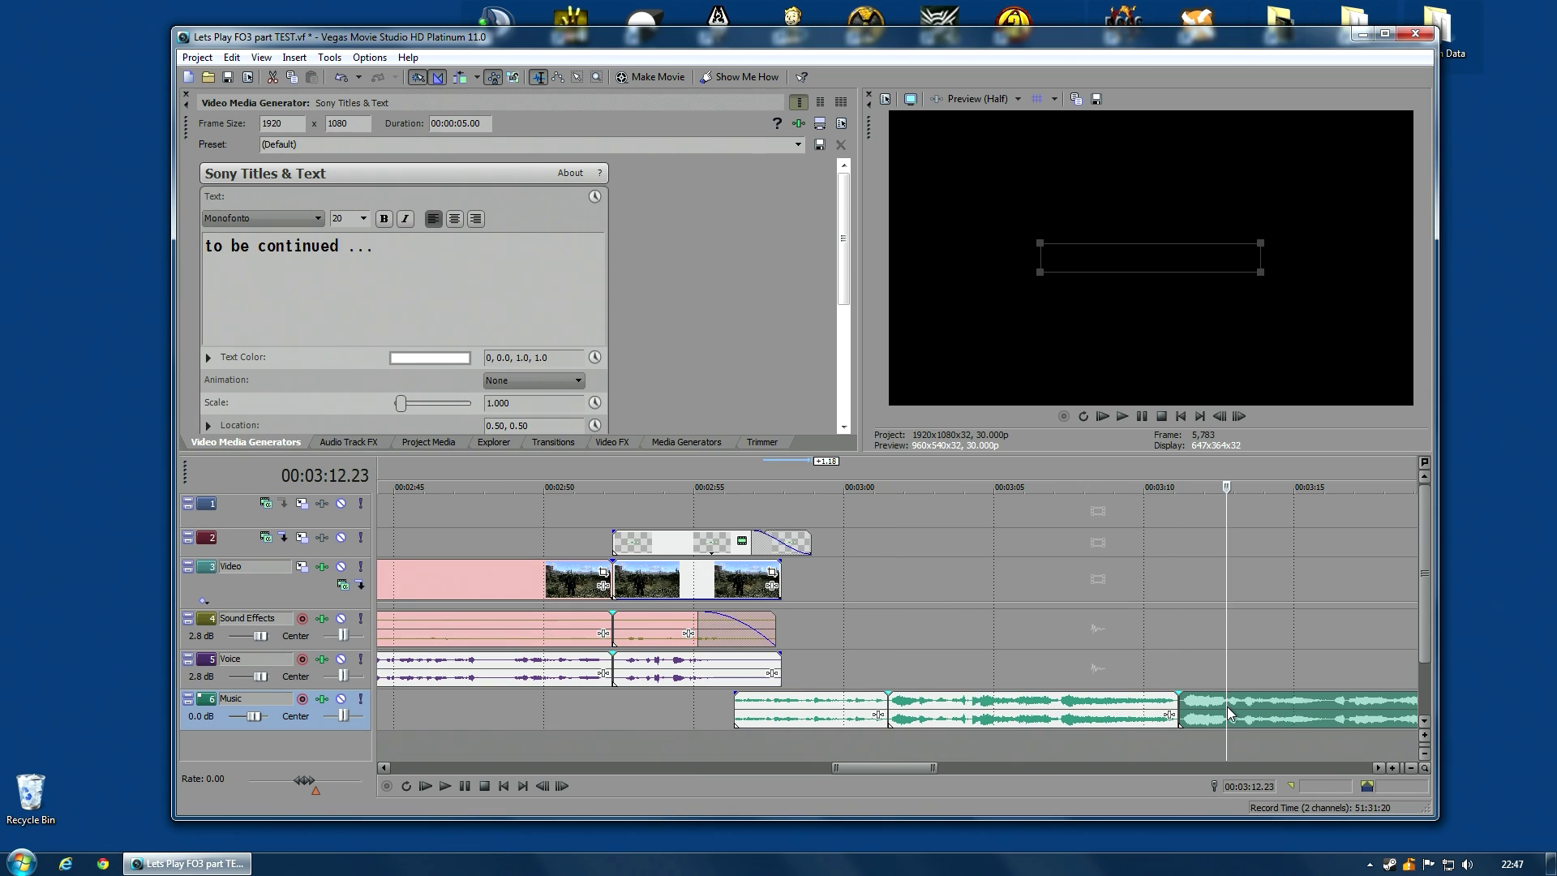
{"action": "key", "text": "Delete"}
Move both remaining music pieces 5 seconds 24 frames earlier and preview the ending from 00:02:51.09.
{"action": "left_click", "coordinate": [851, 719]}
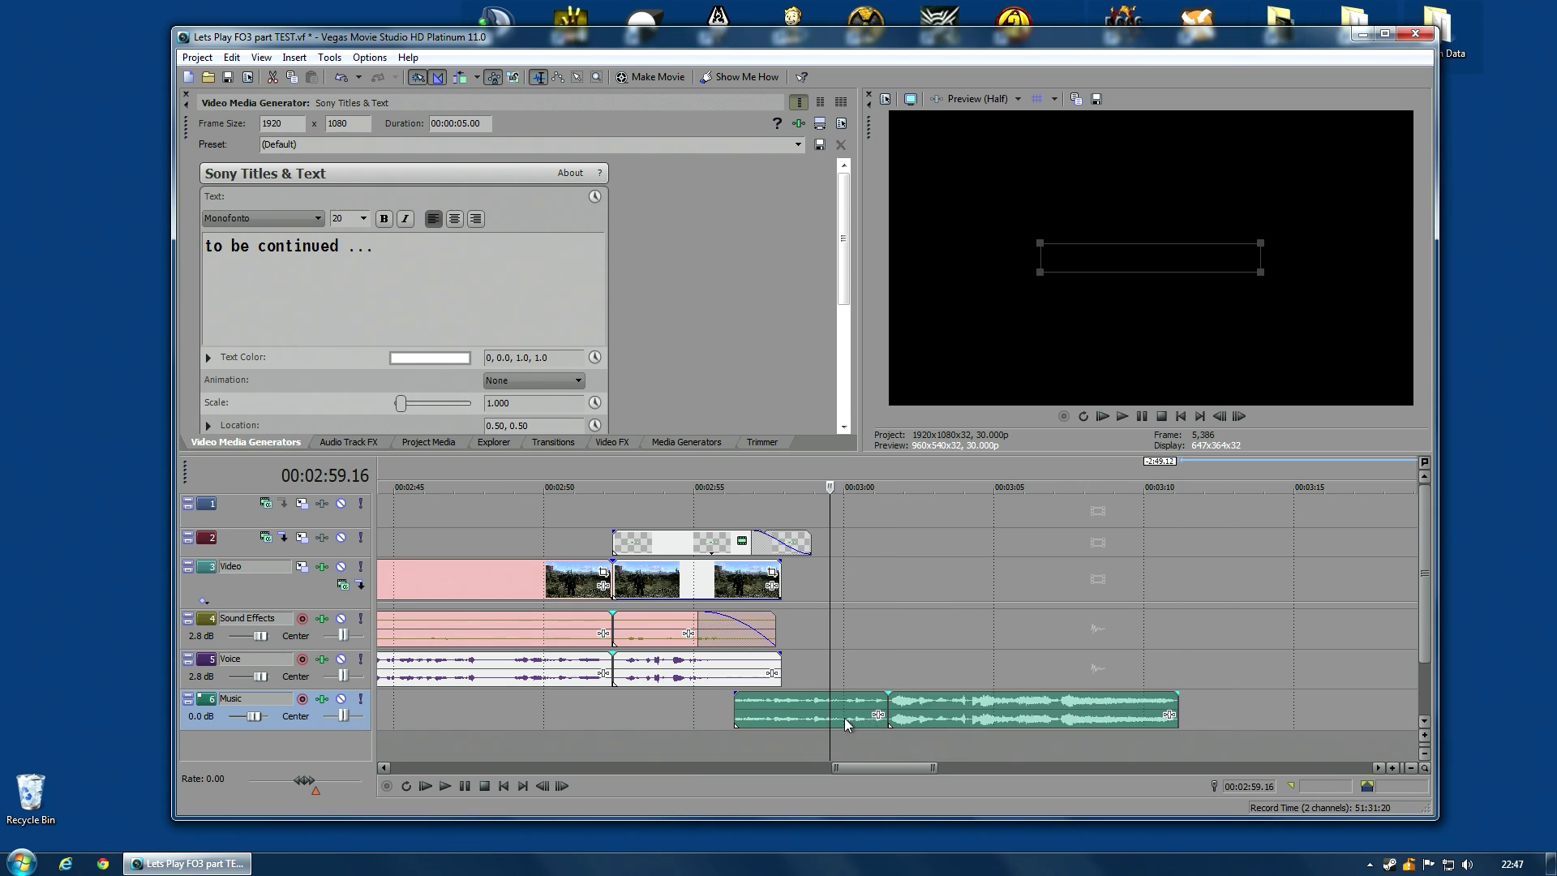
{"action": "left_click_drag", "start_coordinate": [844, 718], "coordinate": [627, 701]}
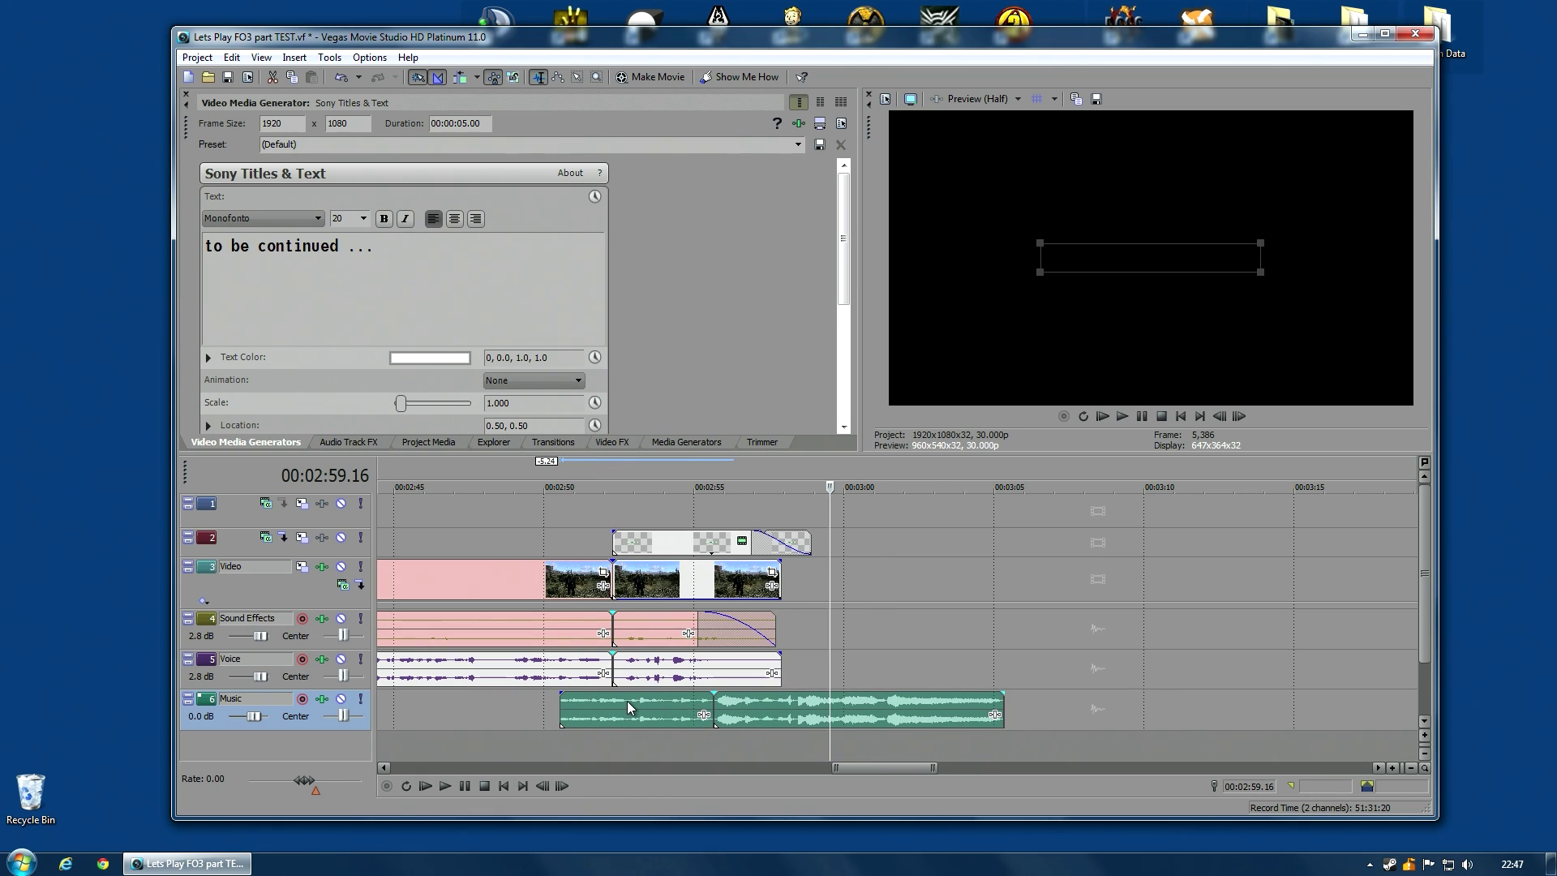
{"action": "left_click", "coordinate": [582, 511]}
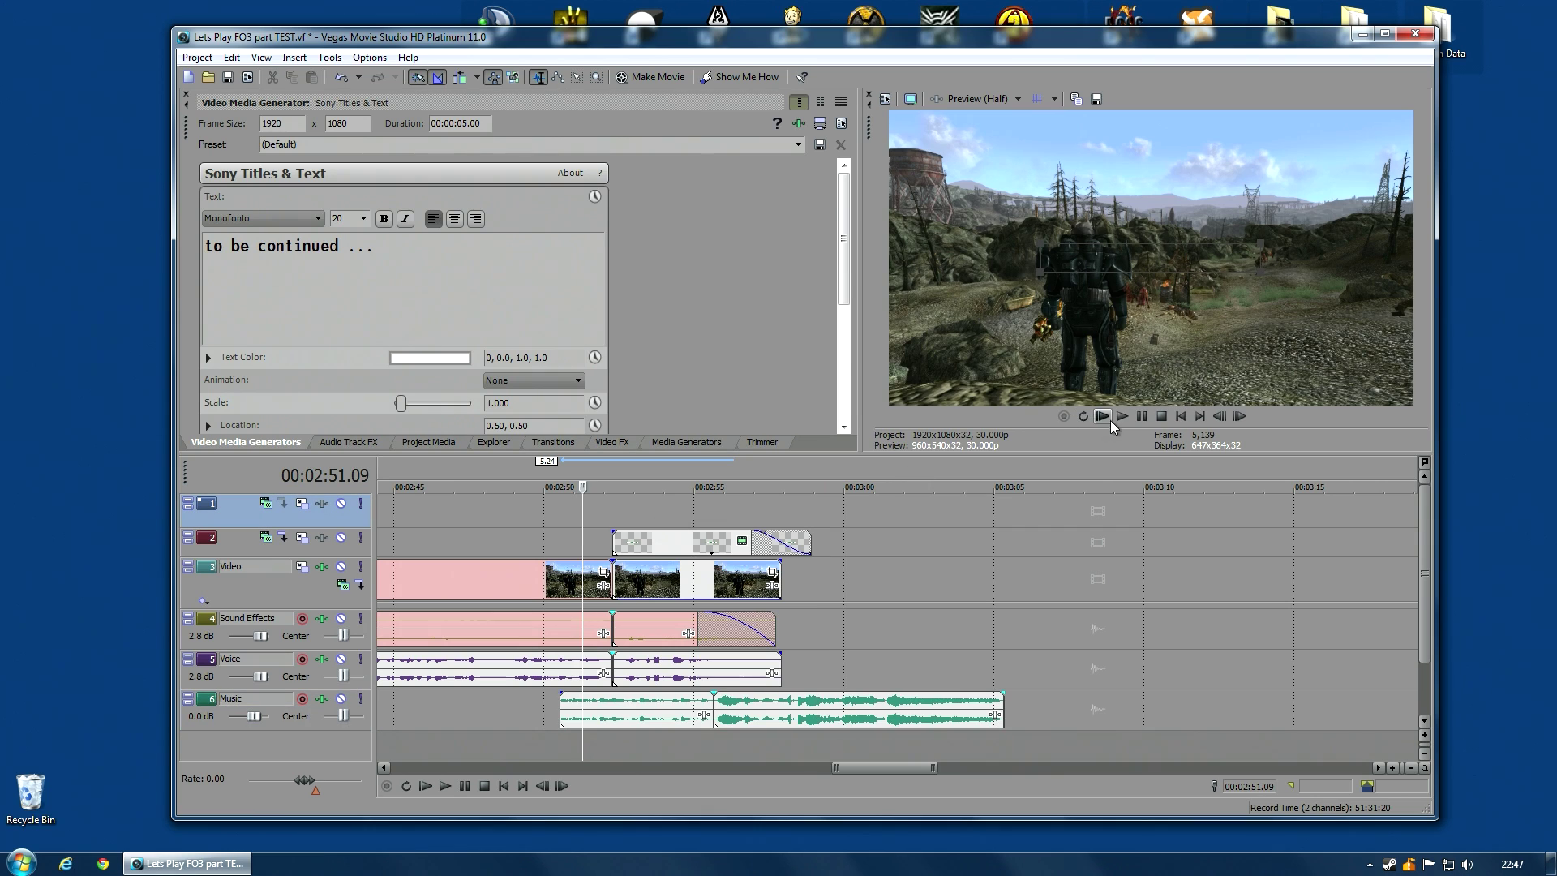
{"action": "left_click", "coordinate": [1123, 416]}
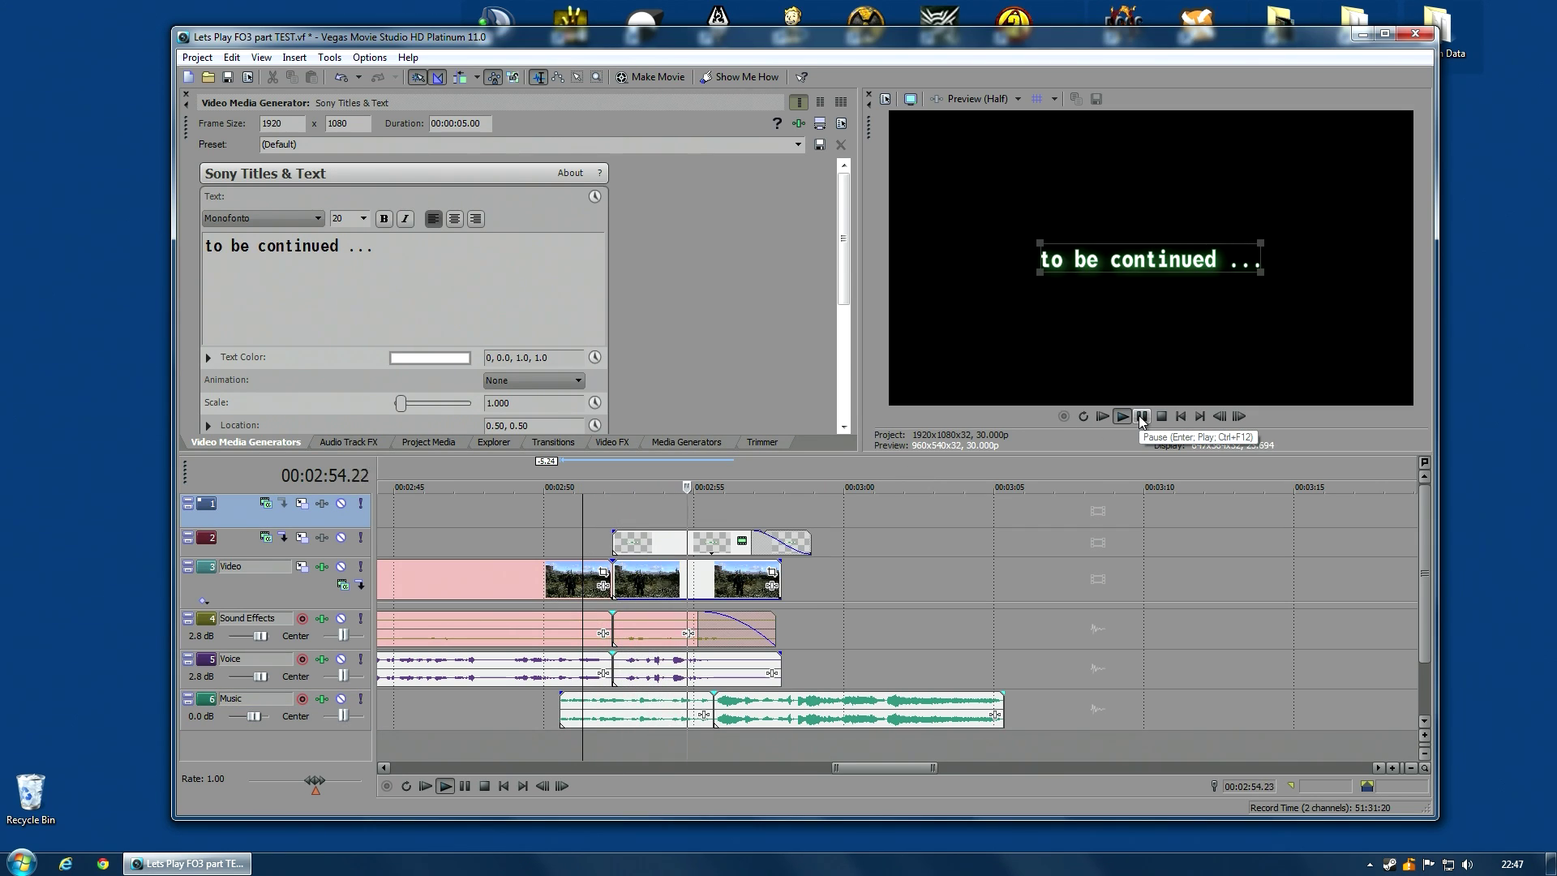
{"action": "left_click", "coordinate": [1141, 416]}
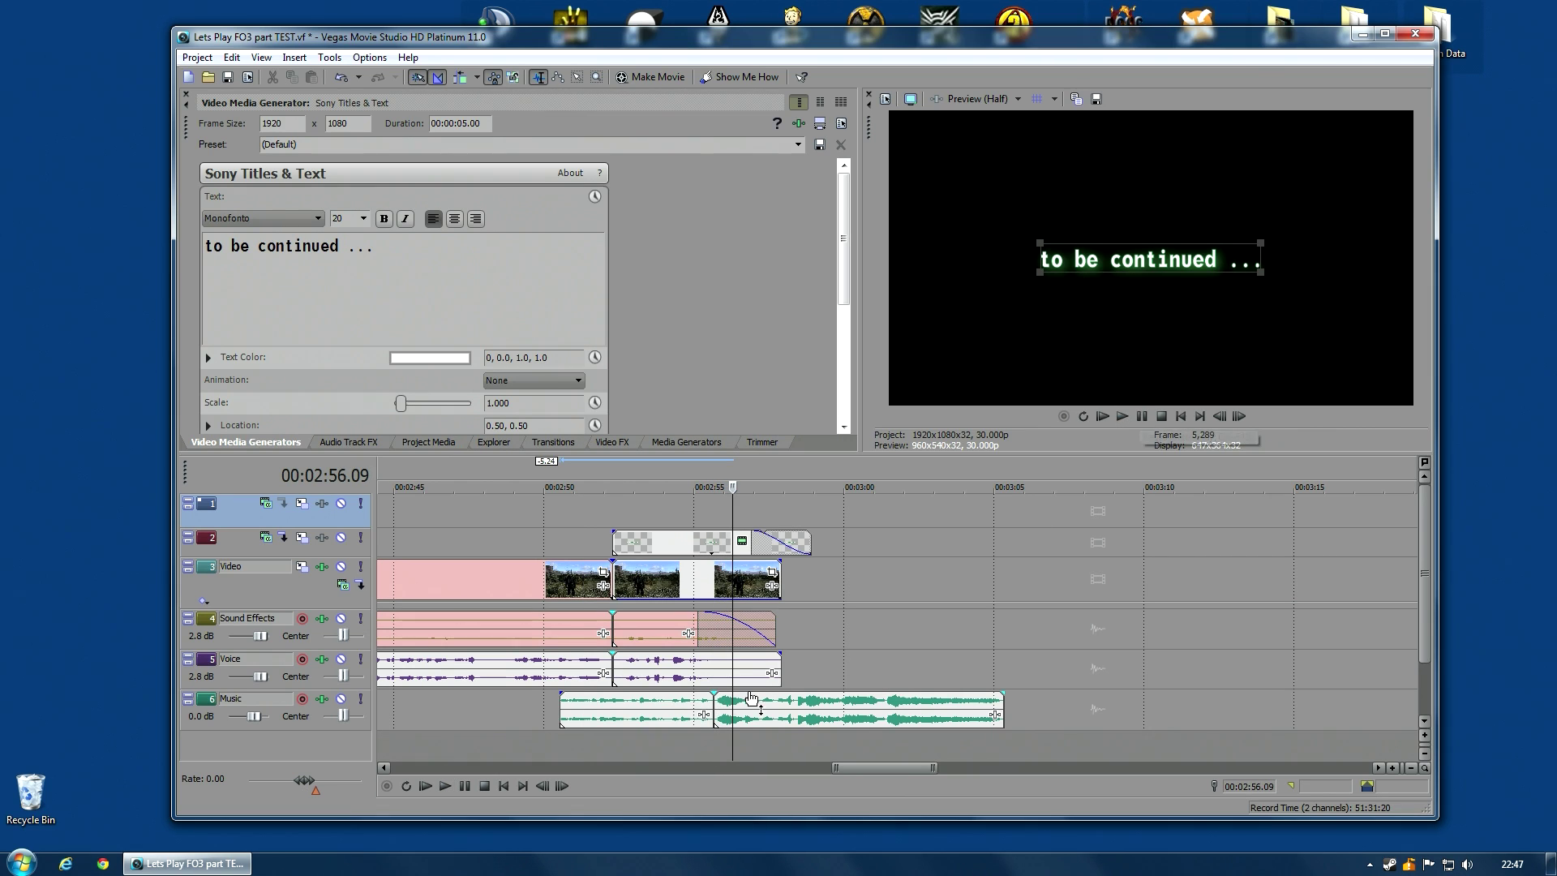
Lower the gain of the first closing-music piece to about -10.6 dB and preview its transition into the second piece.
{"action": "left_click_drag", "start_coordinate": [662, 700], "coordinate": [660, 724]}
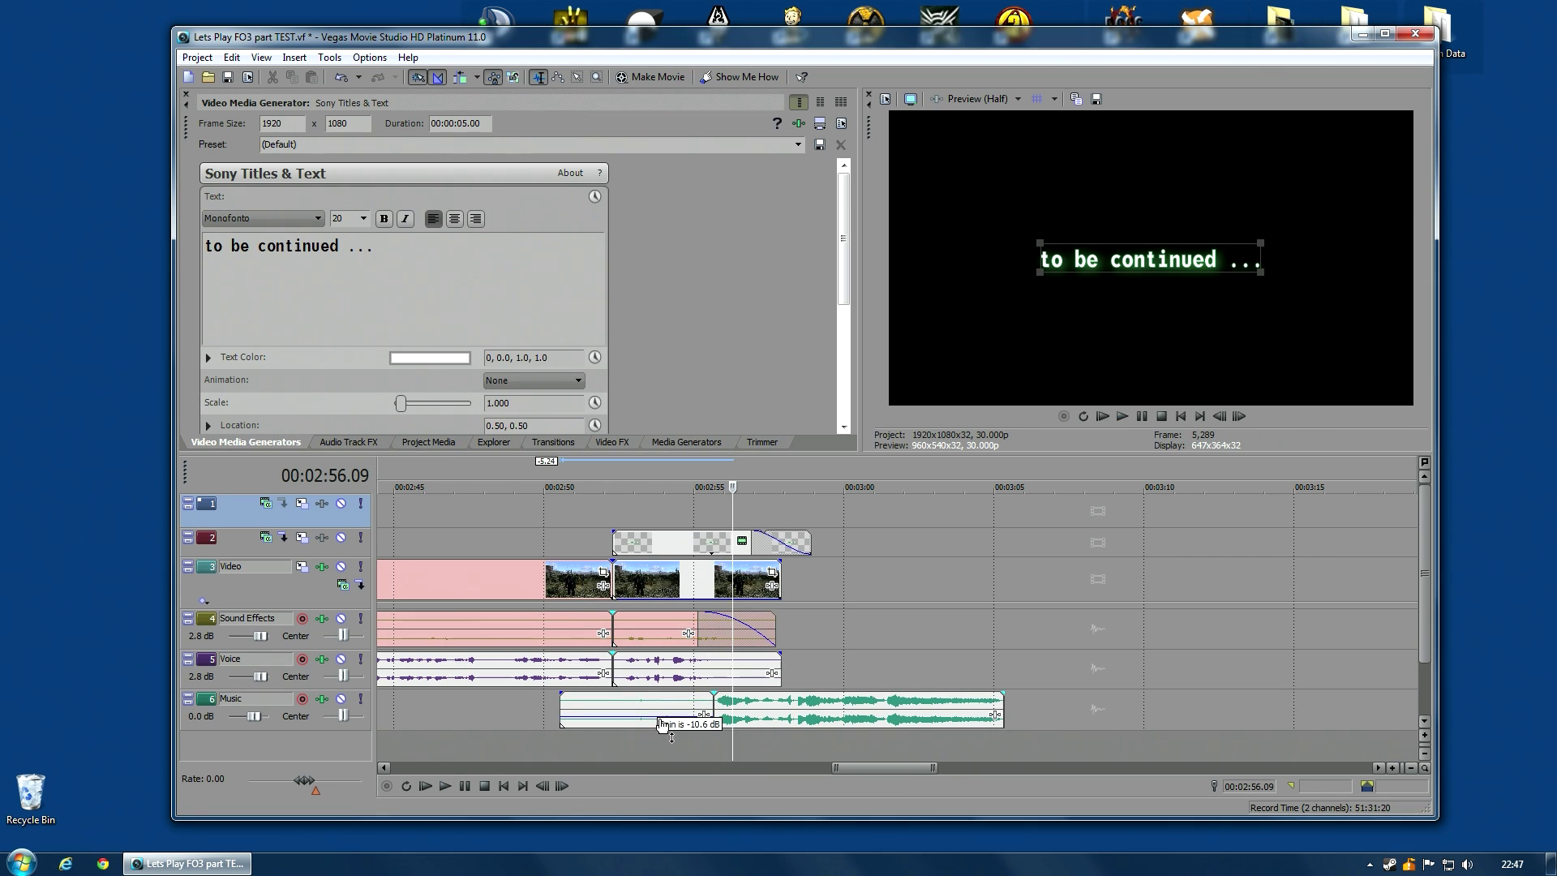
{"action": "left_click", "coordinate": [553, 538]}
{"action": "left_click", "coordinate": [1131, 416]}
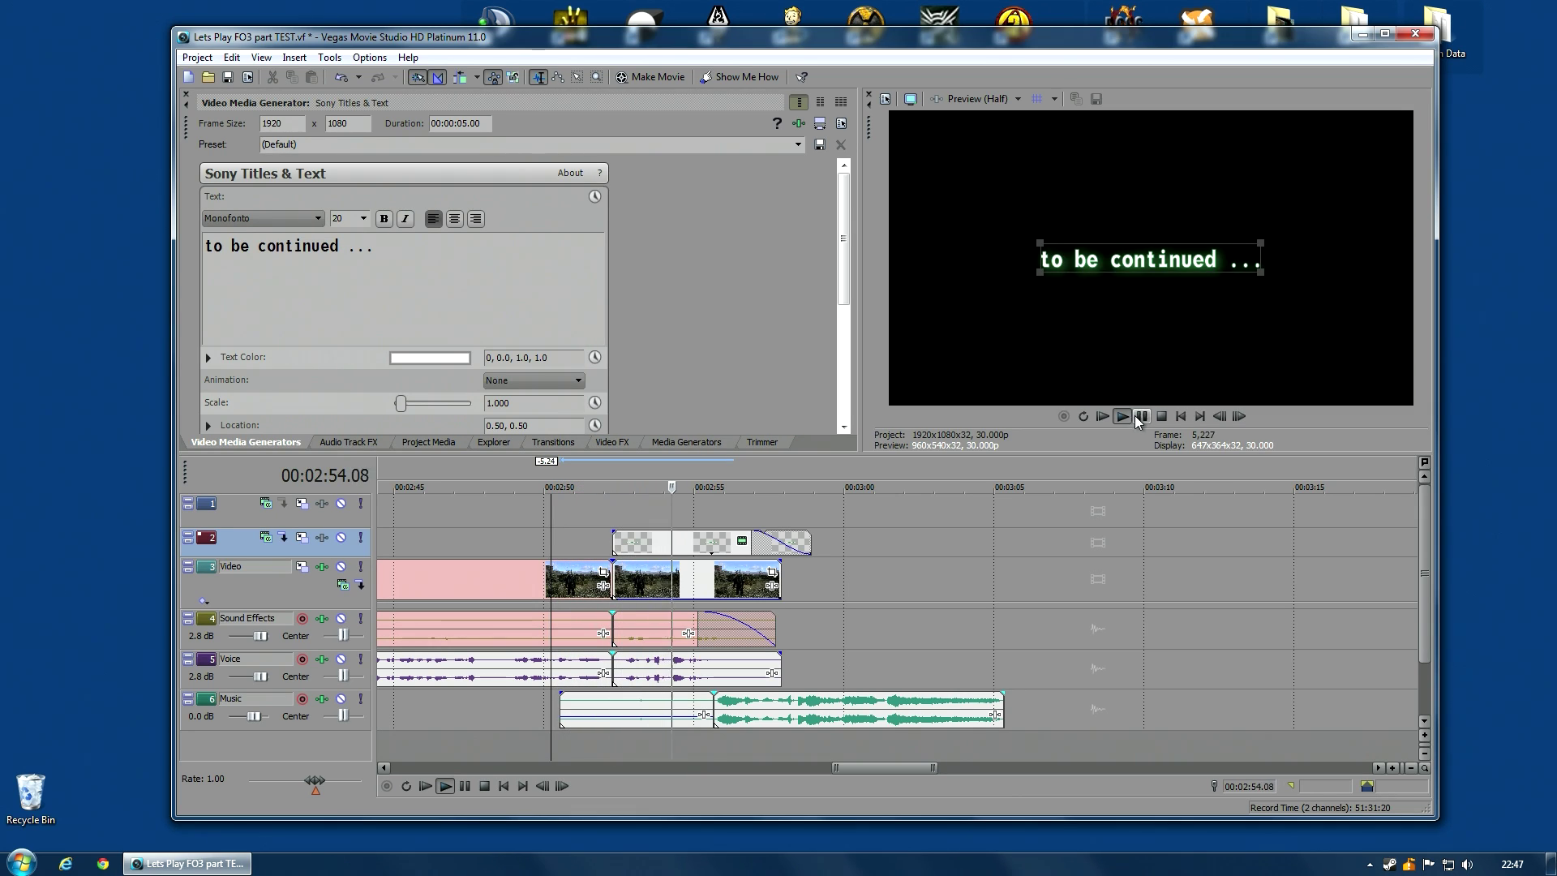
{"action": "left_click", "coordinate": [1141, 416]}
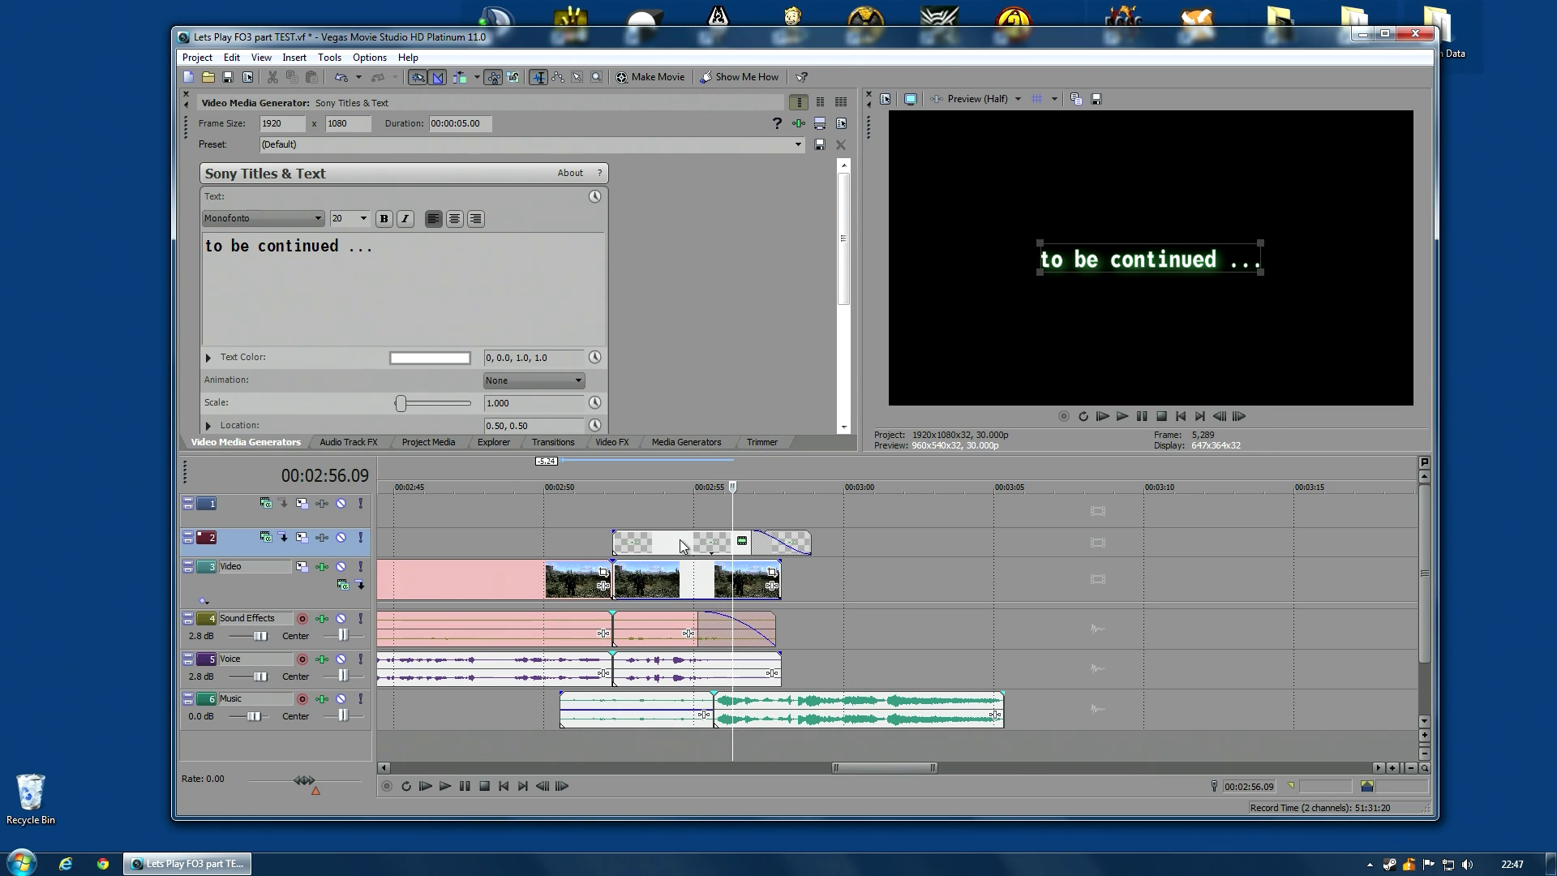
{"action": "left_click", "coordinate": [679, 508]}
{"action": "left_click", "coordinate": [1124, 414]}
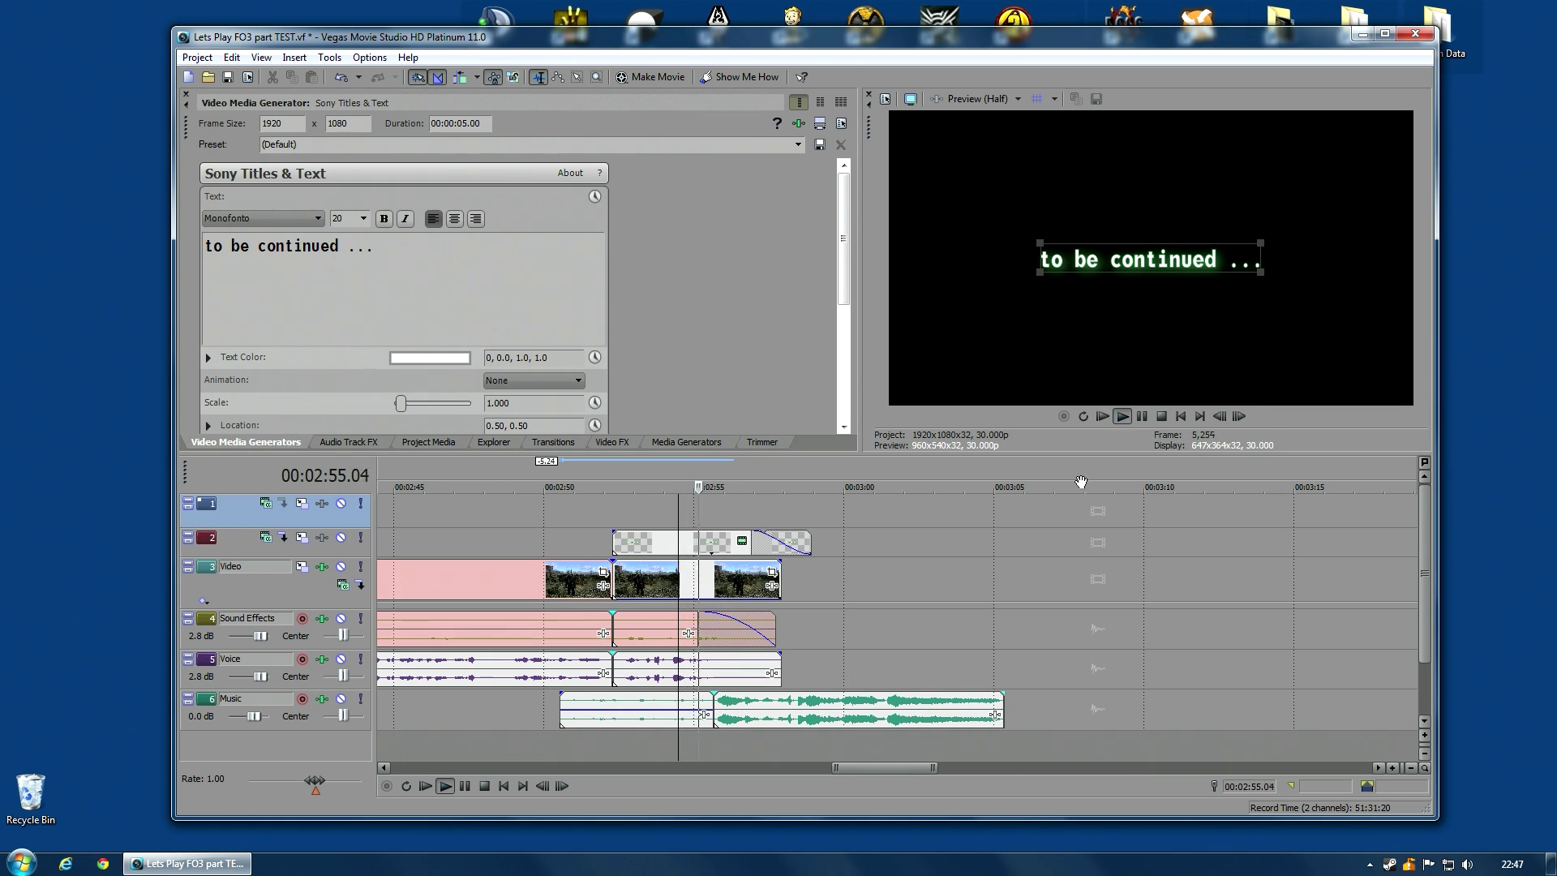
{"action": "left_click", "coordinate": [1141, 415]}
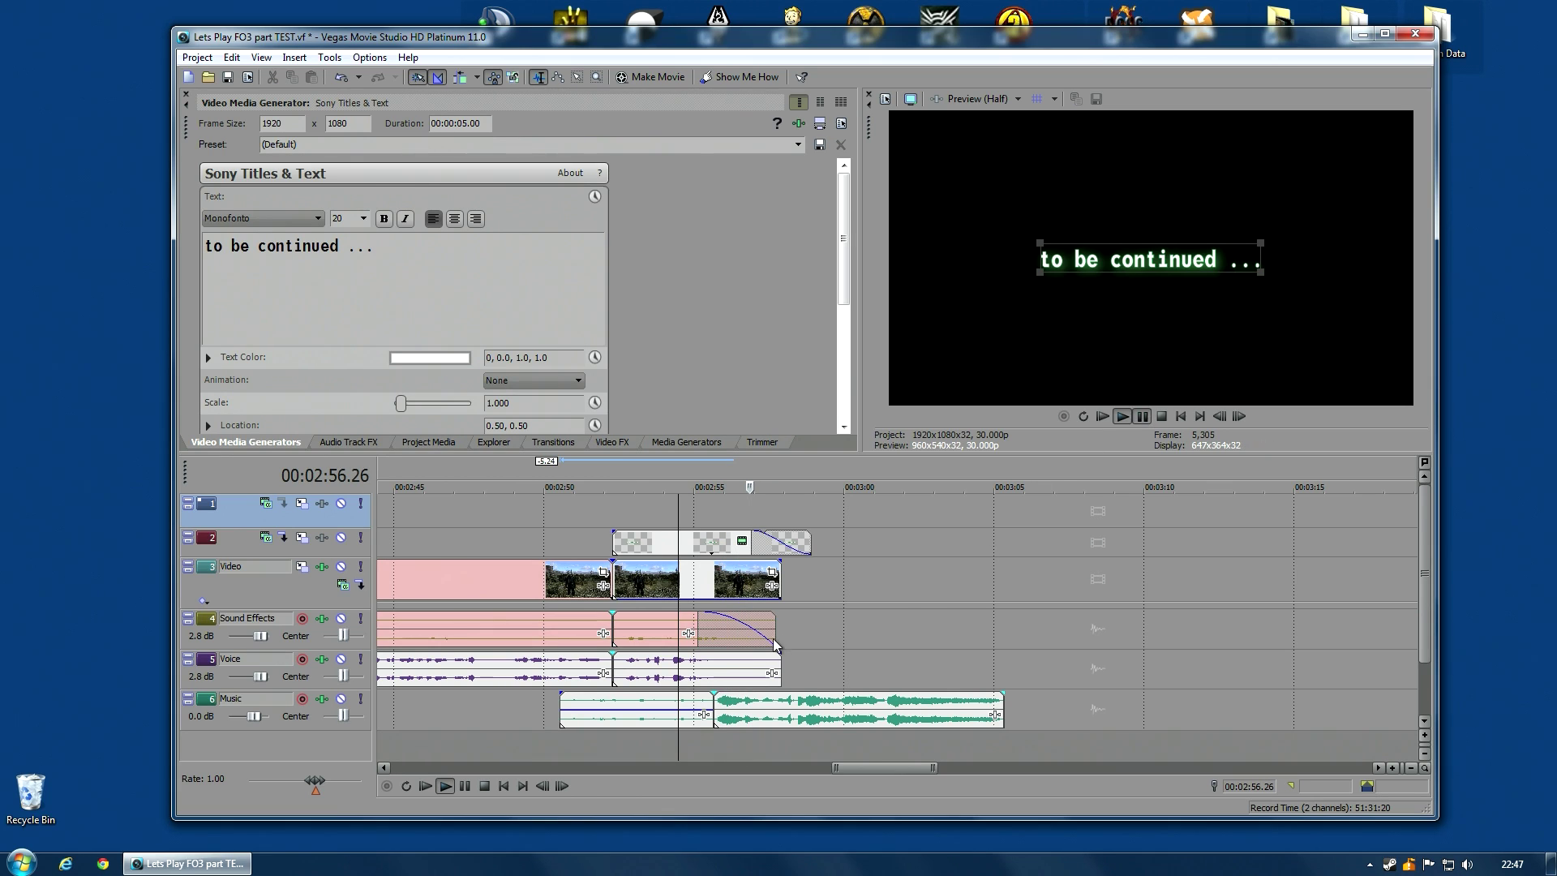
Crossfade the two closing-music pieces over 1 second 6 frames and fade out the last piece over about 4 seconds.
{"action": "left_click_drag", "start_coordinate": [708, 699], "coordinate": [746, 701]}
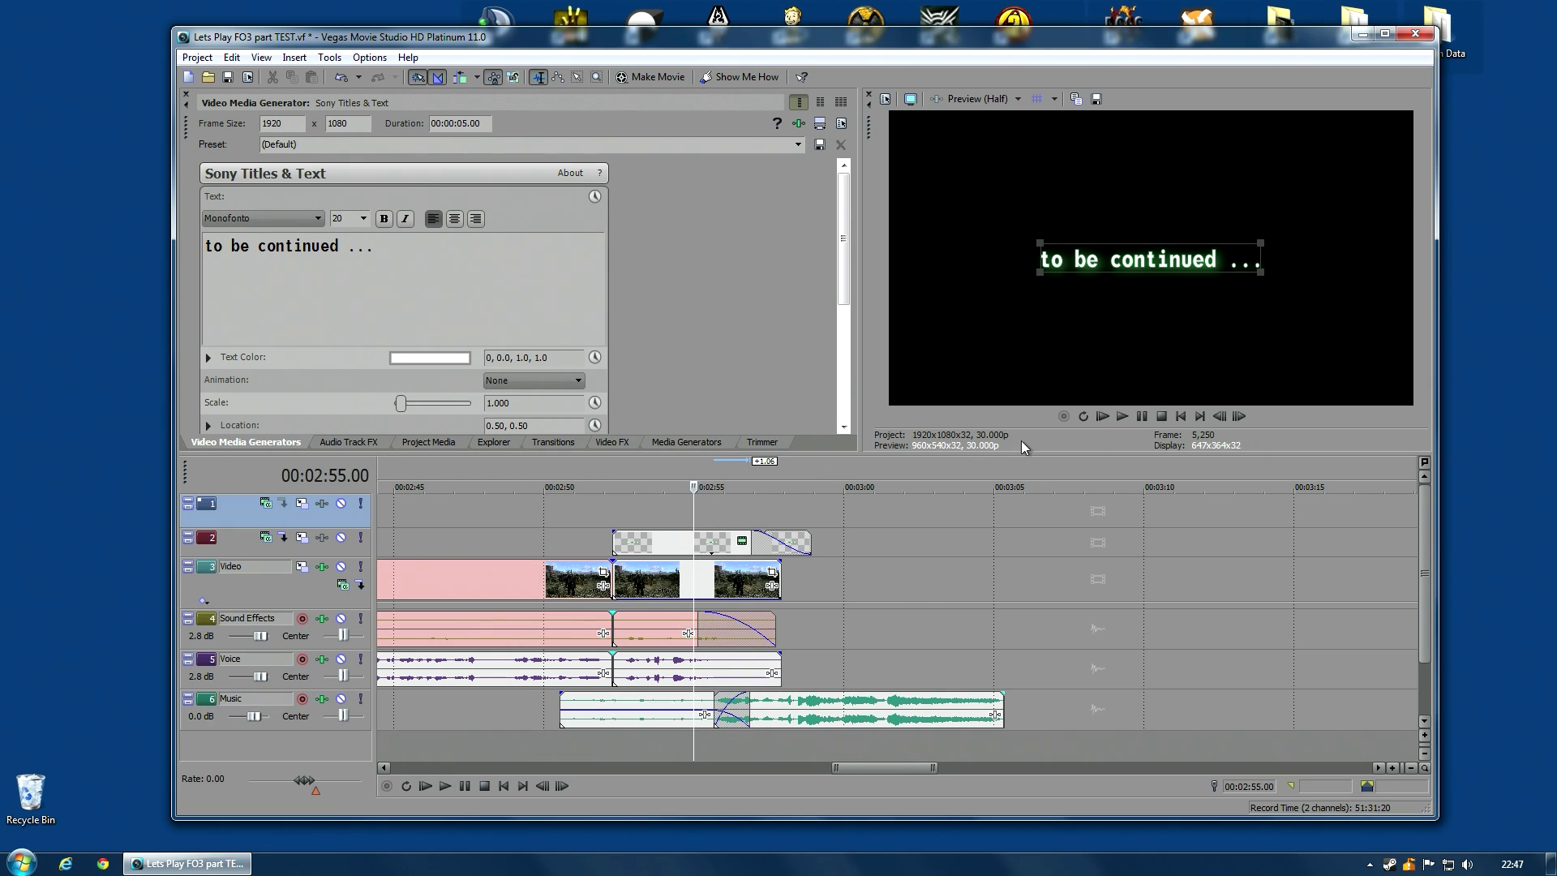
{"action": "left_click", "coordinate": [1124, 418]}
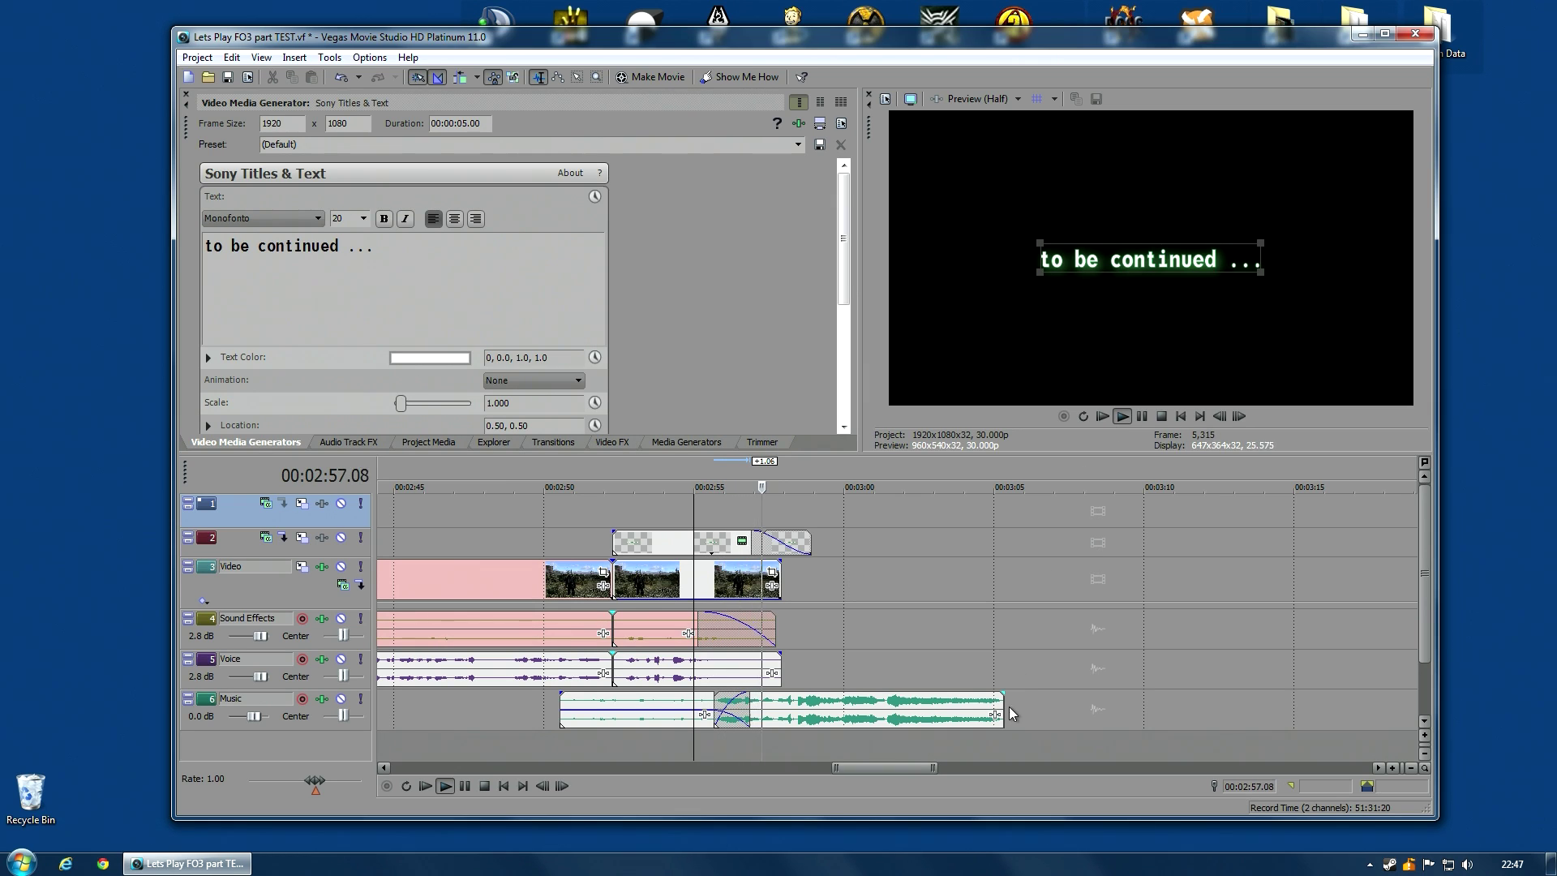
{"action": "left_click_drag", "start_coordinate": [1004, 694], "coordinate": [882, 699]}
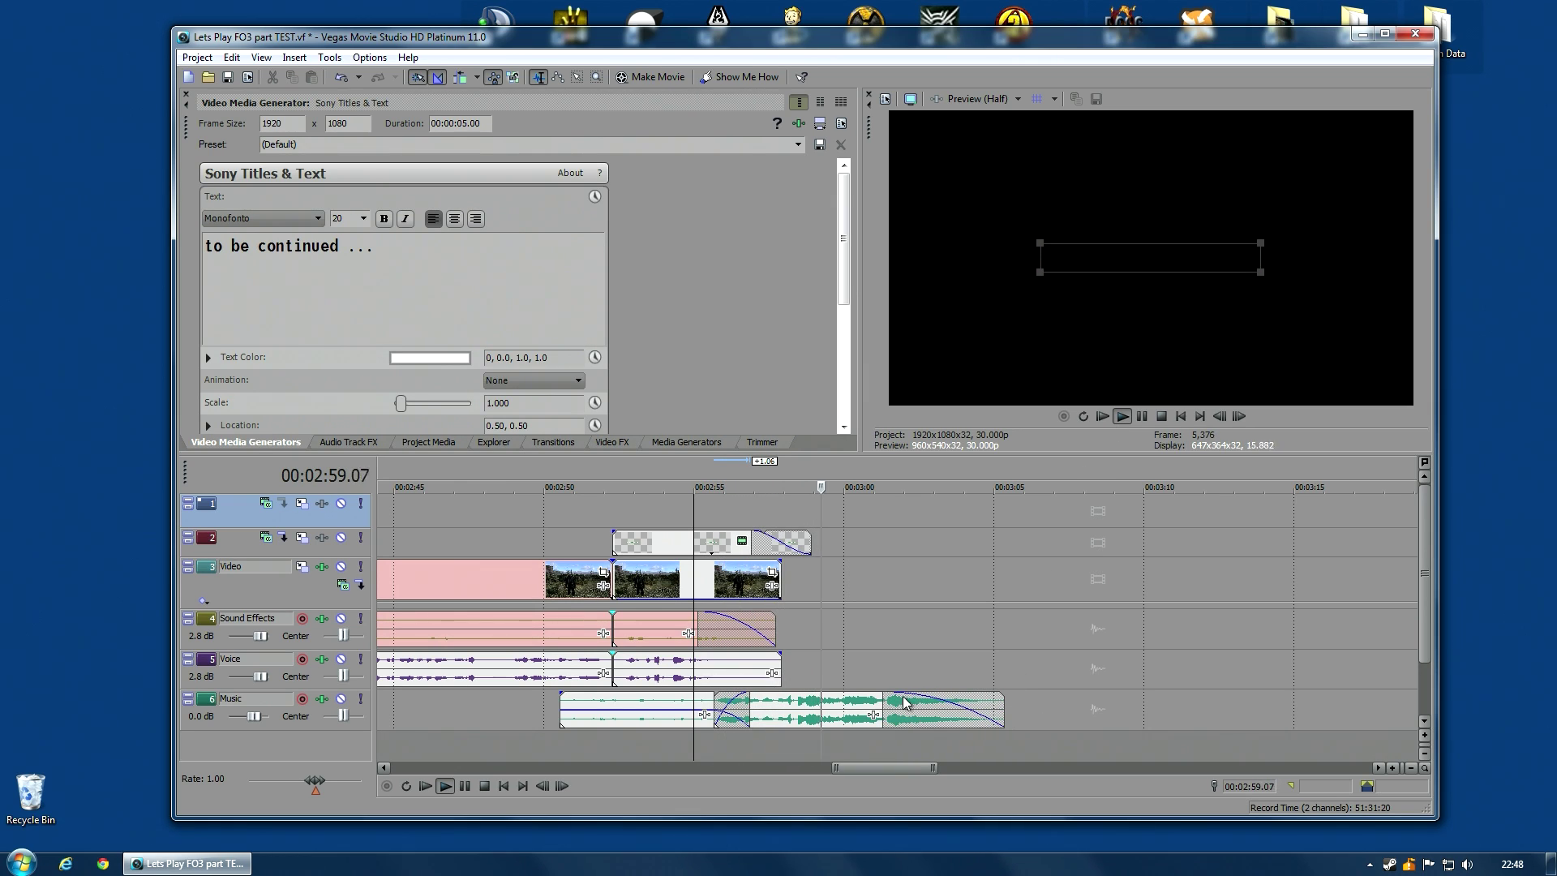
Extend the "to be continued ..." title by 3 seconds 12 frames with a longer fade-out and preview the ending from 00:02:49.05.
{"action": "left_click_drag", "start_coordinate": [813, 543], "coordinate": [780, 535]}
{"action": "left_click", "coordinate": [519, 511]}
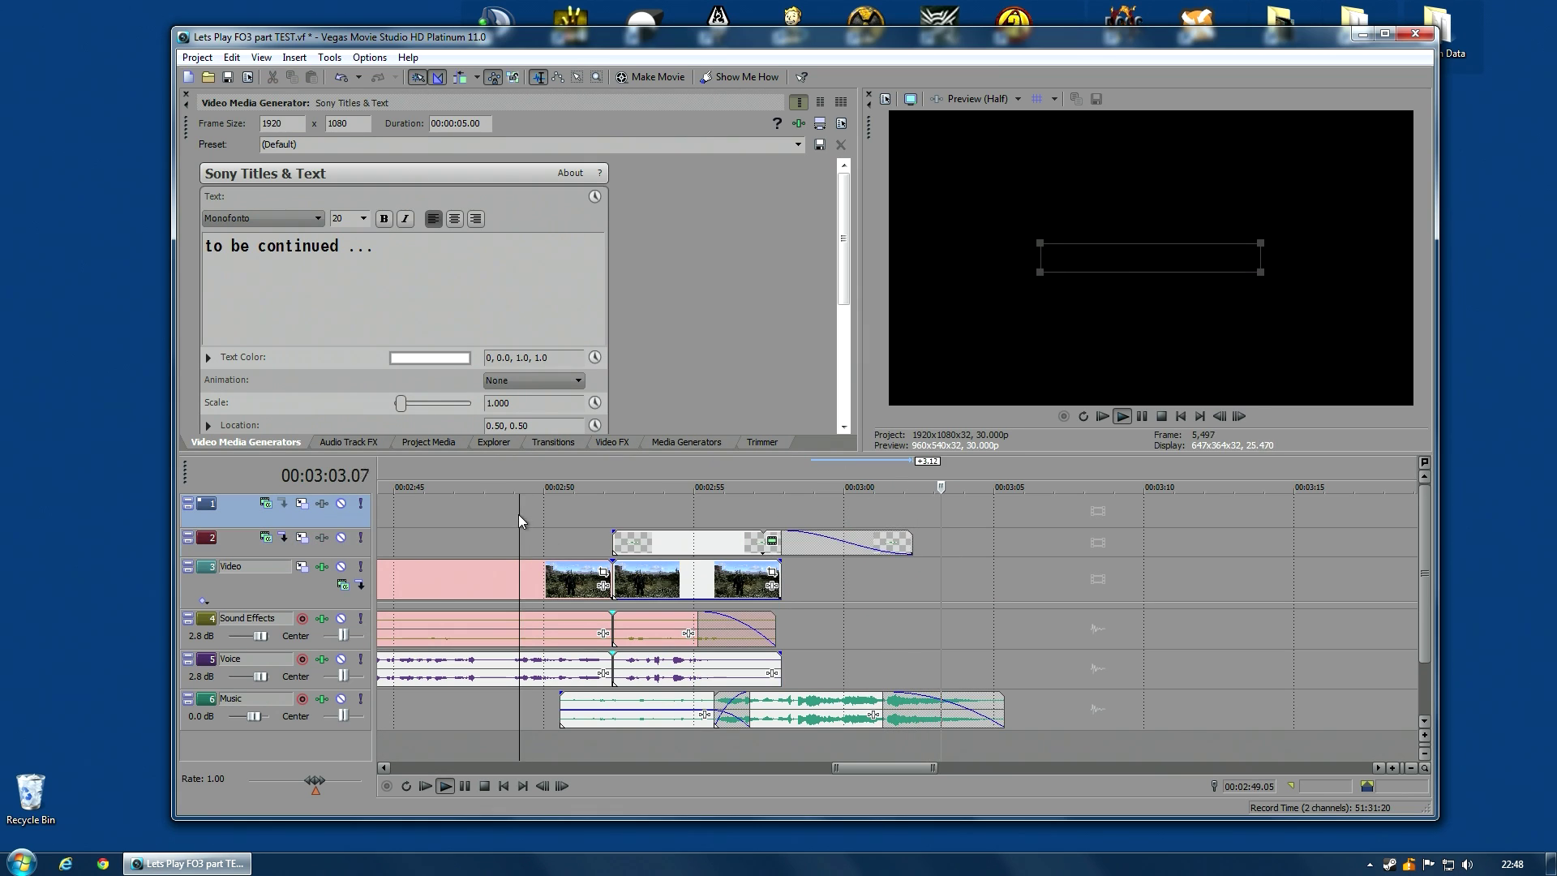
{"action": "left_click", "coordinate": [1124, 417]}
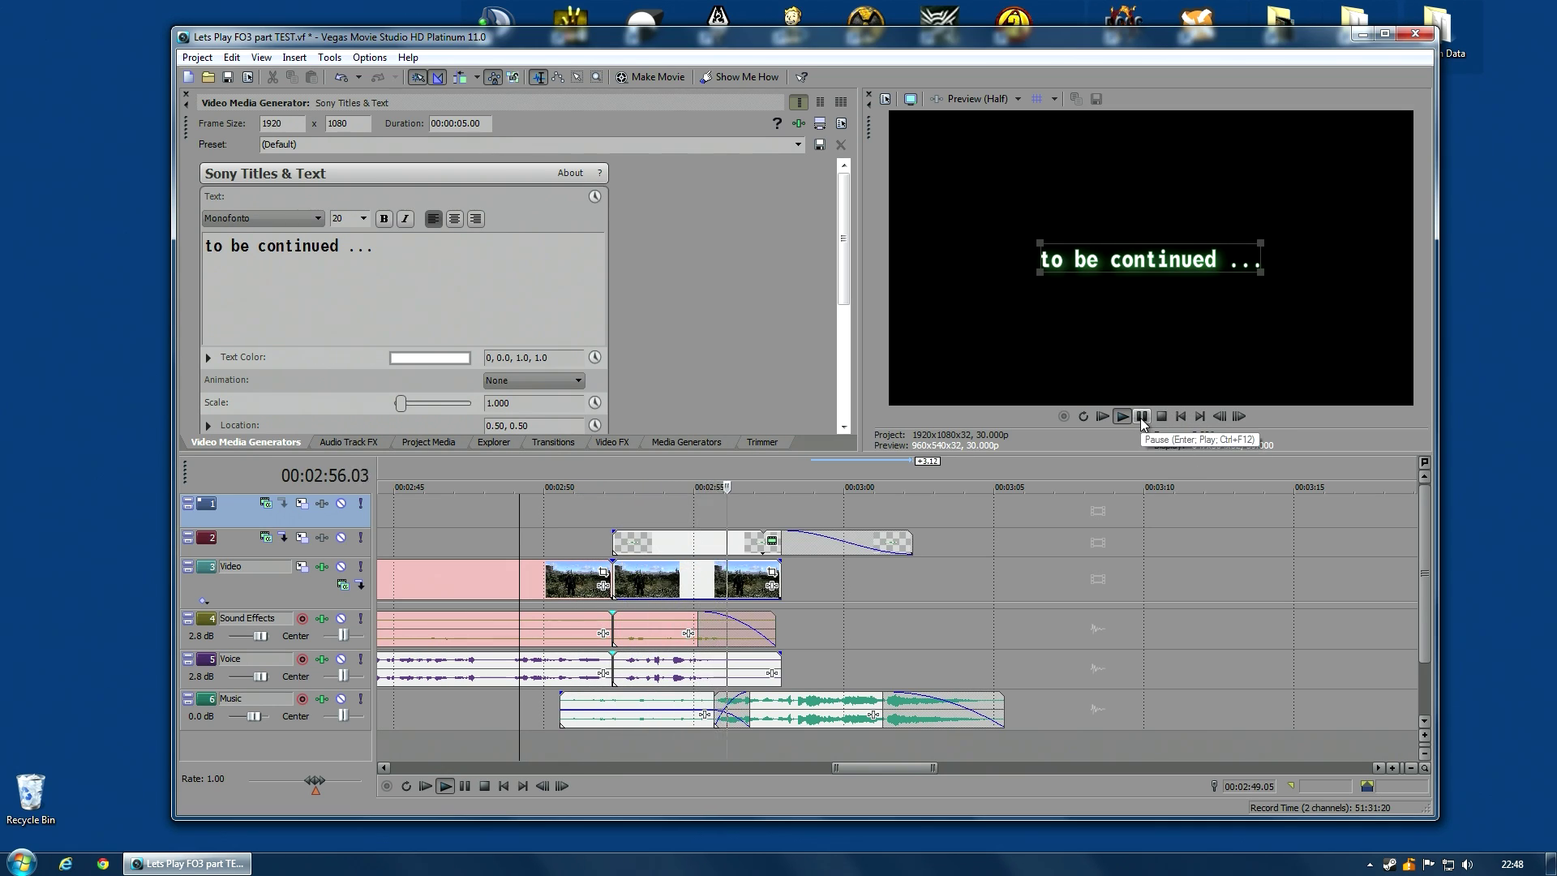
{"action": "left_click", "coordinate": [1142, 416]}
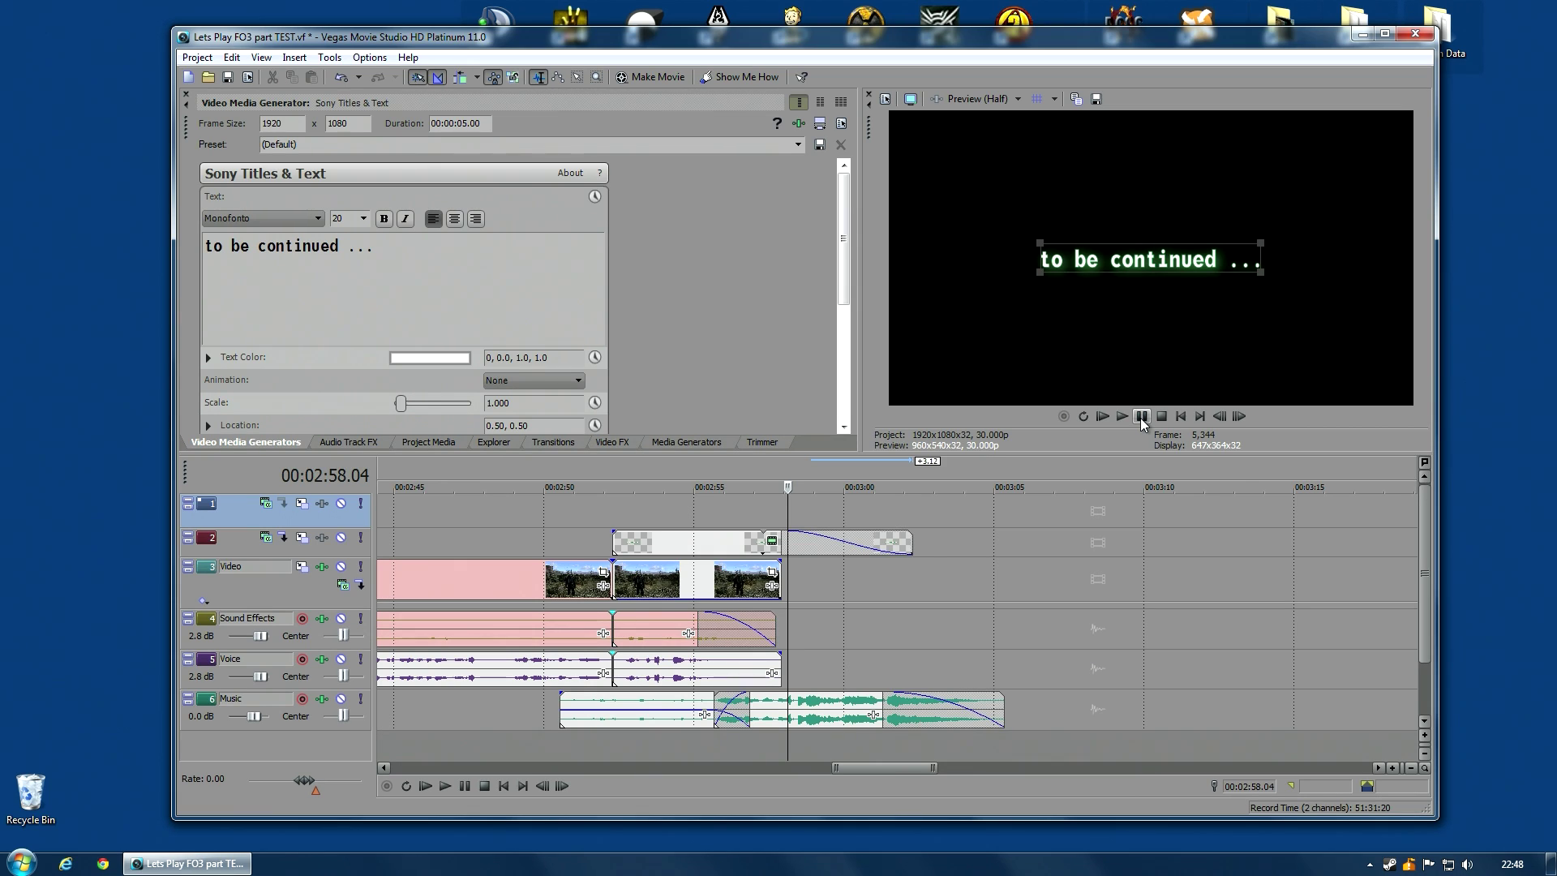
{"action": "left_click", "coordinate": [538, 521]}
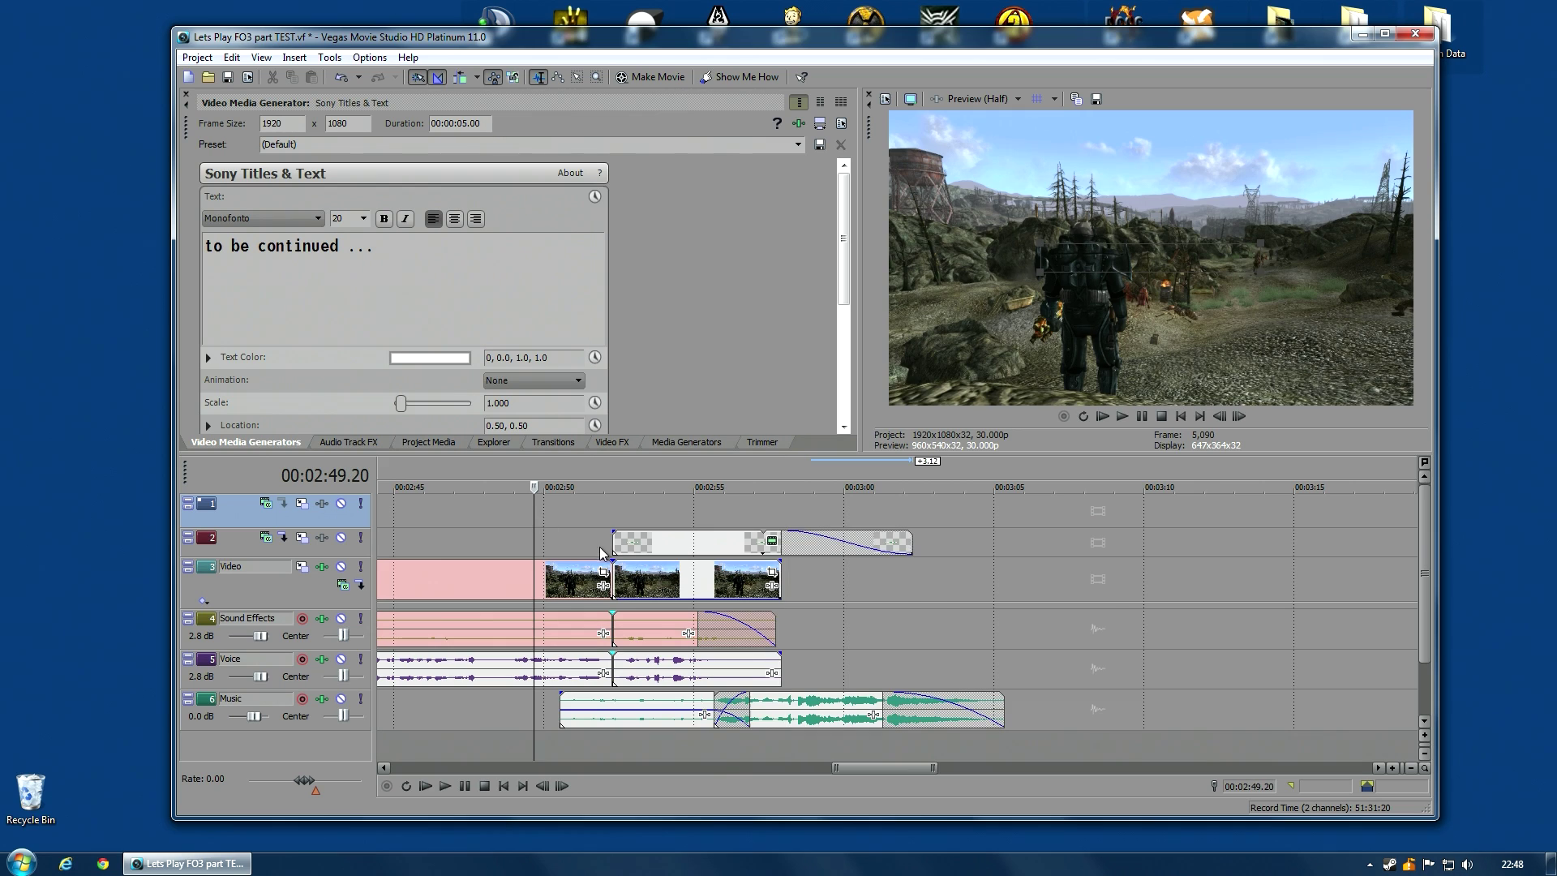
Save the project with its finished ending.
{"action": "scroll", "coordinate": [695, 571], "scroll_direction": "down", "scroll_amount": 8}
{"action": "scroll", "coordinate": [696, 571], "scroll_direction": "down", "scroll_amount": 2}
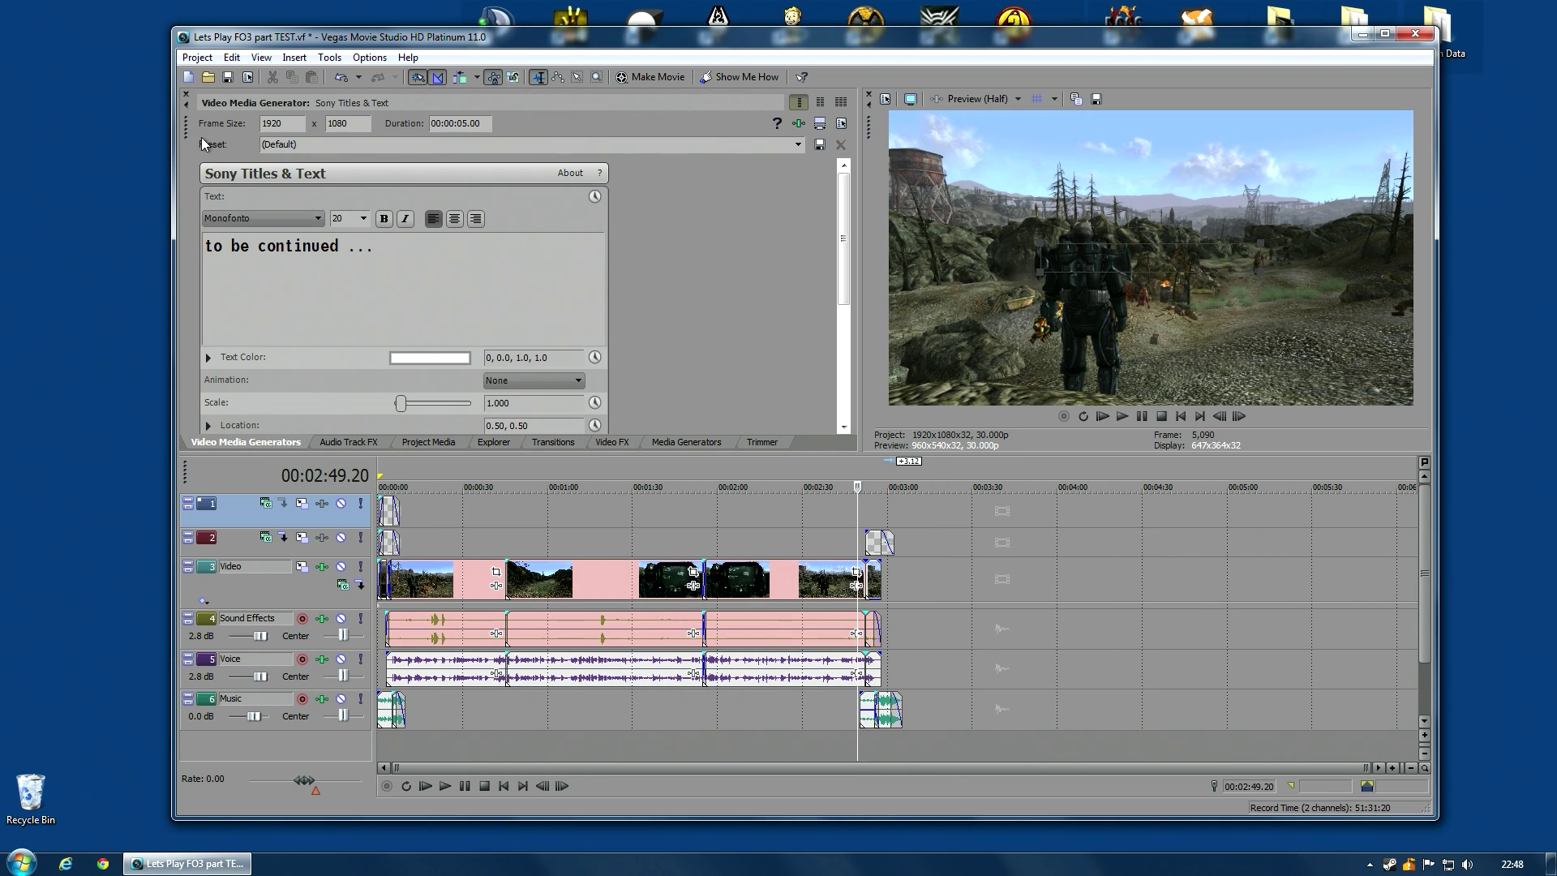
{"action": "left_click", "coordinate": [192, 58]}
{"action": "left_click", "coordinate": [209, 132]}
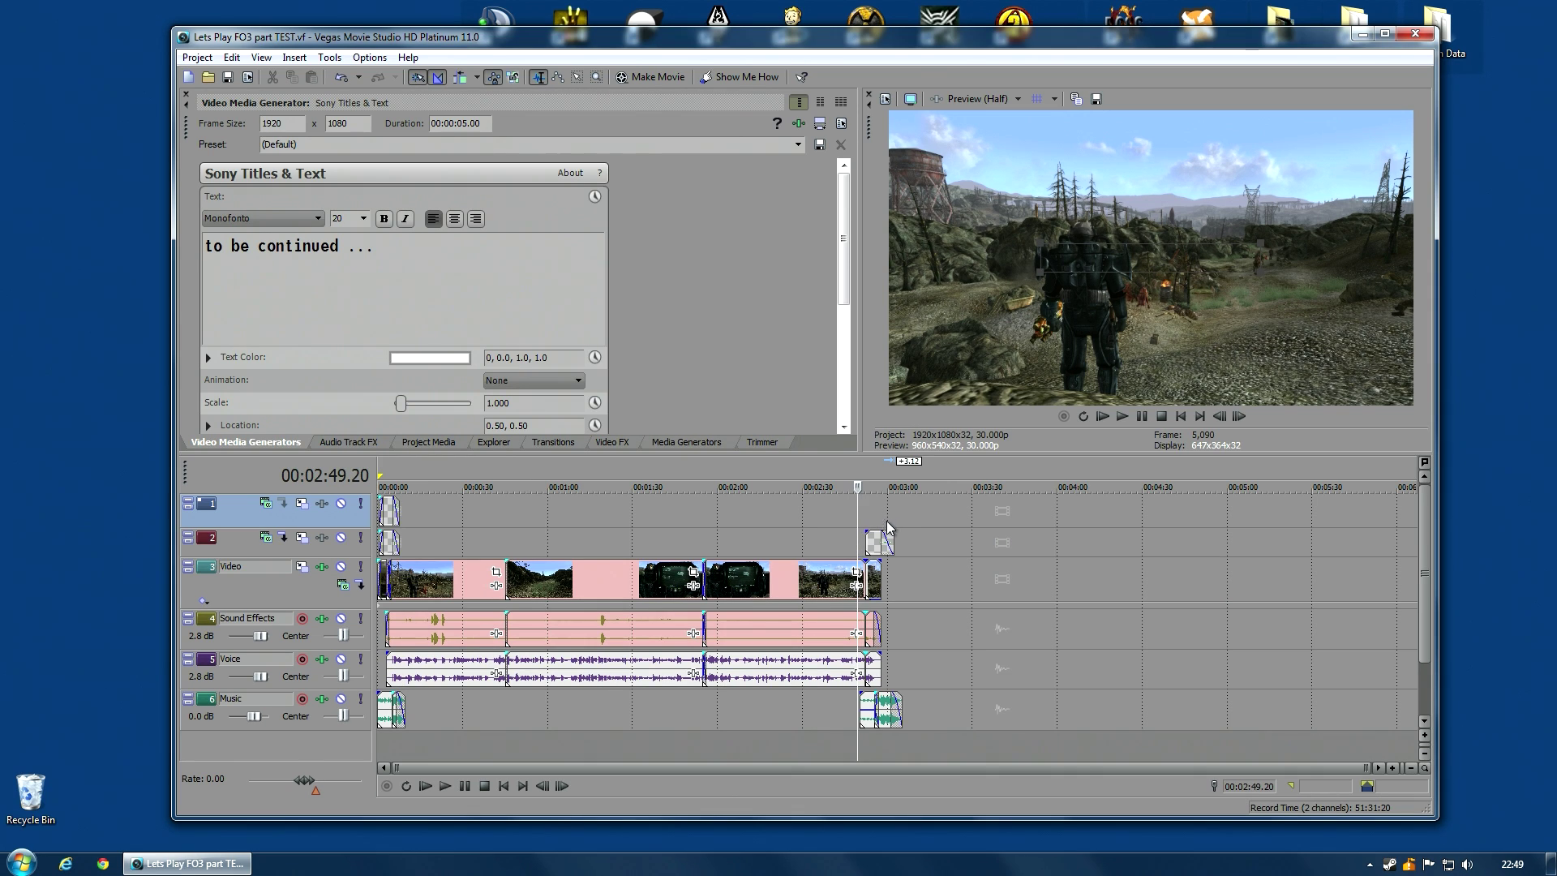
Open the Render As settings and choose the Sony AVC/MVC template HD 1920x1080-60p.
{"action": "left_click", "coordinate": [197, 57]}
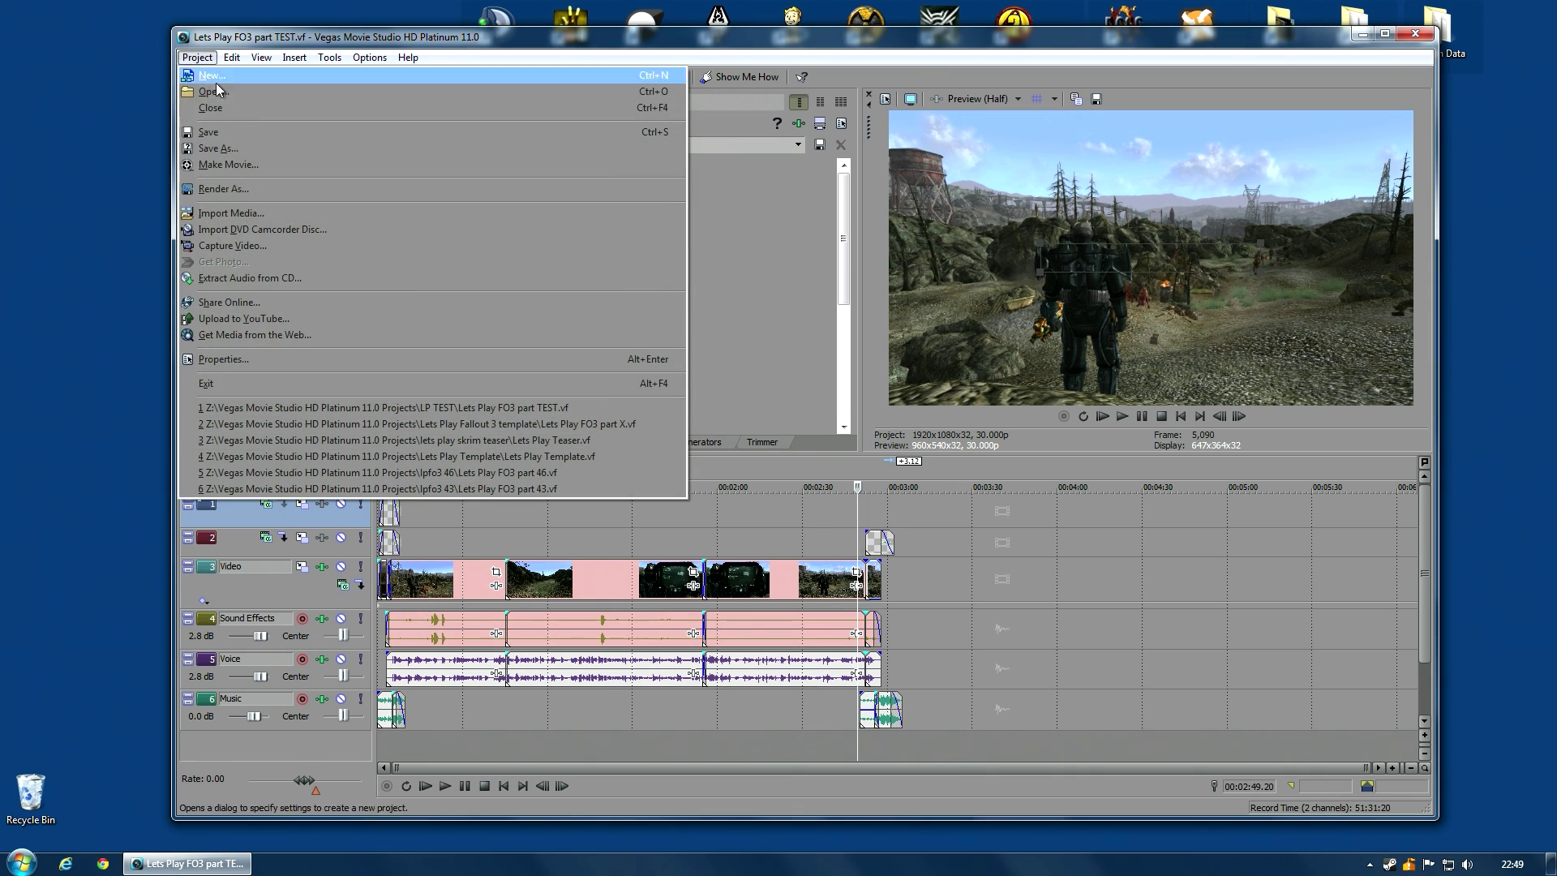
{"action": "left_click", "coordinate": [259, 188]}
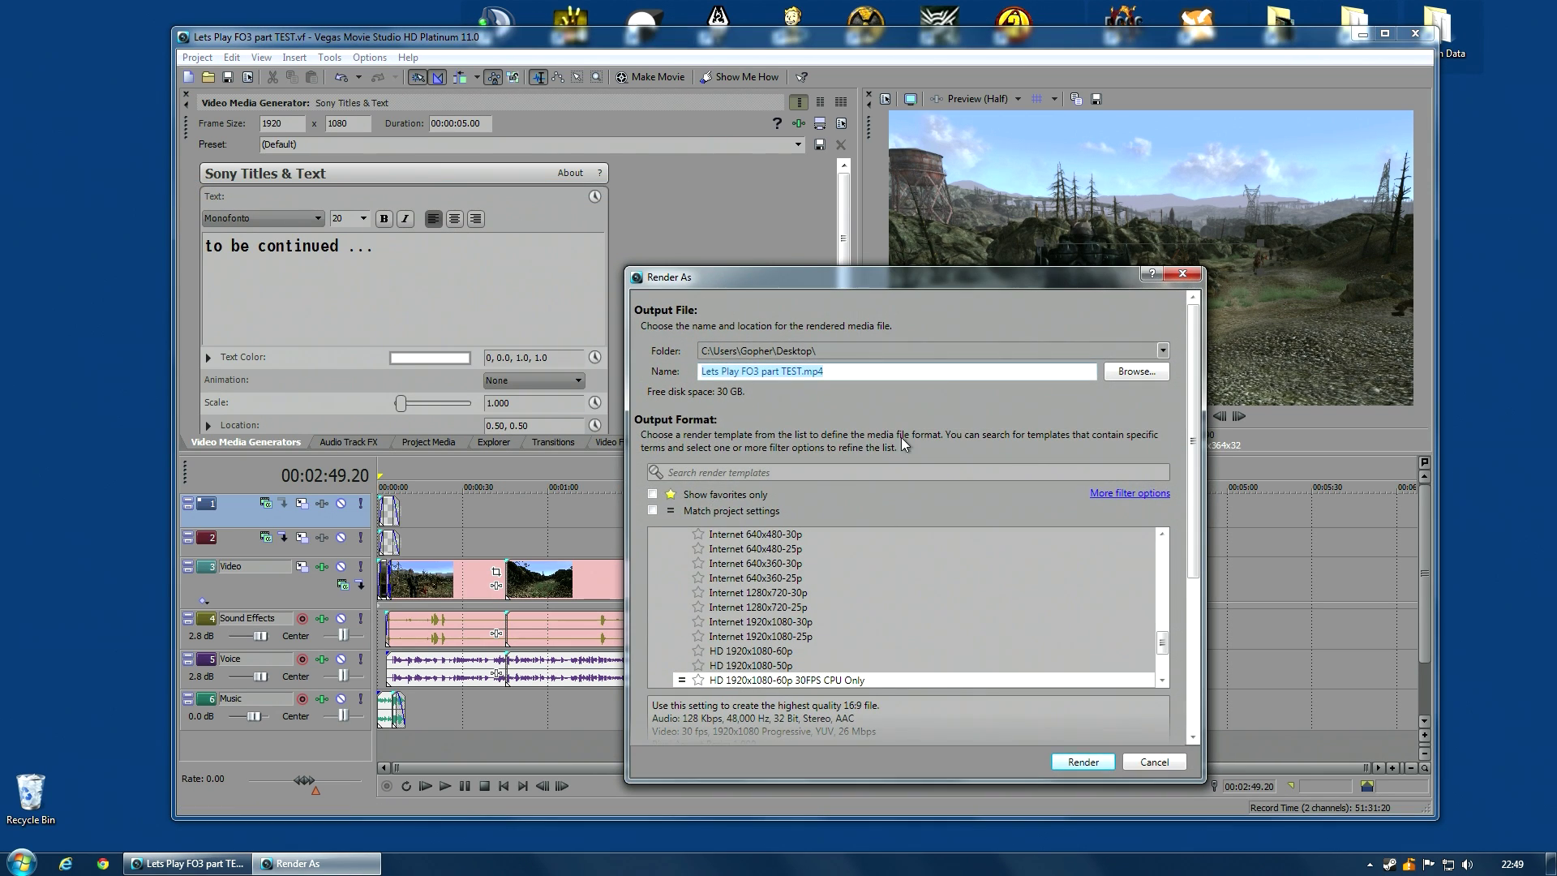
{"action": "scroll", "coordinate": [1168, 560], "scroll_direction": "down", "scroll_amount": 2}
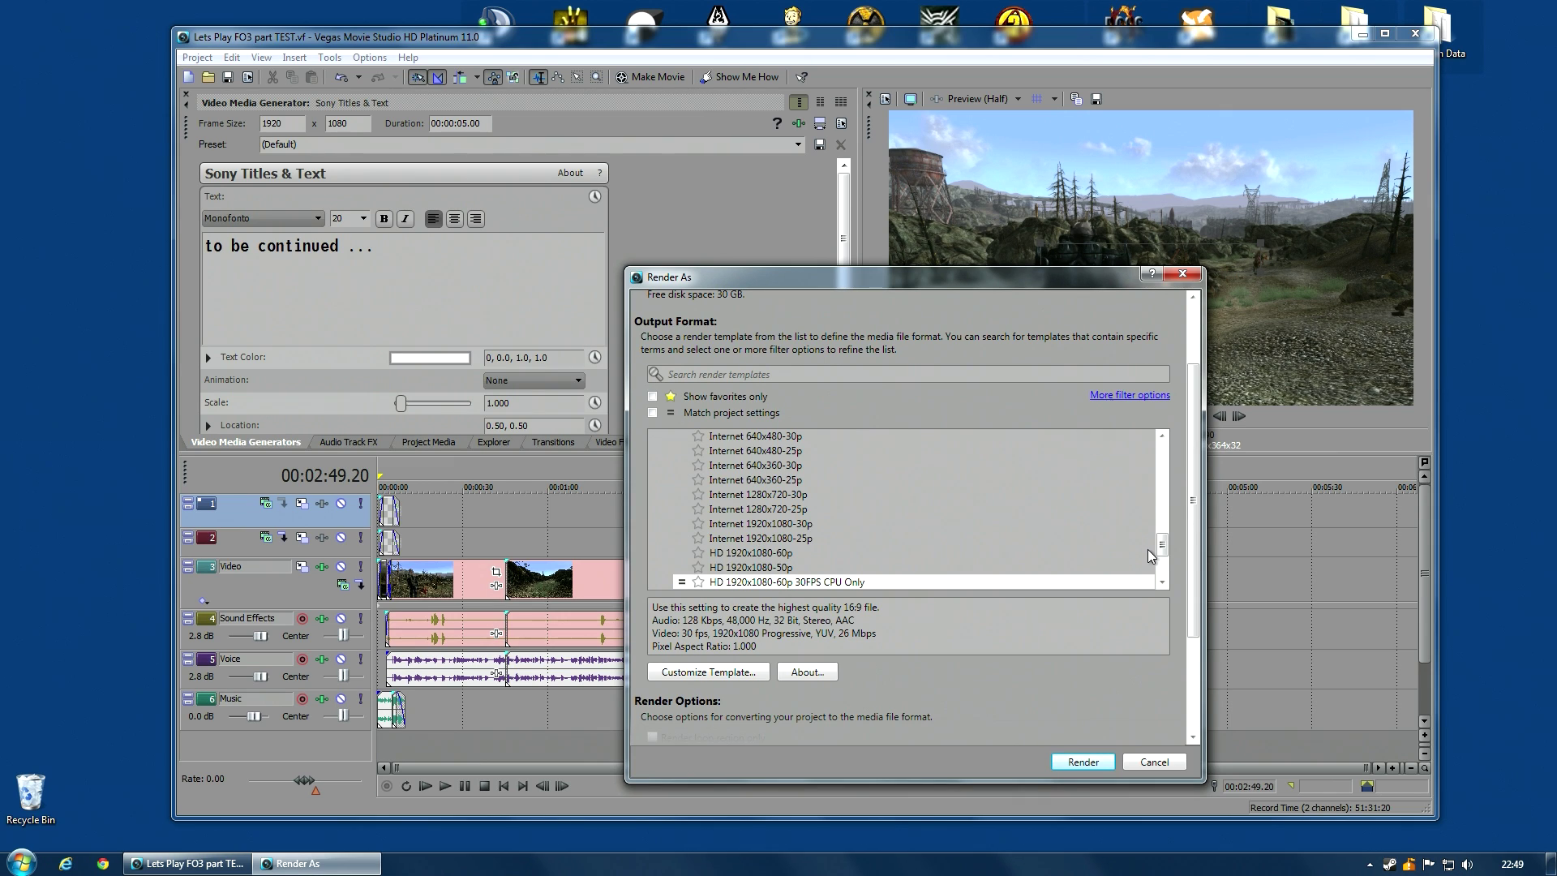
{"action": "left_click_drag", "start_coordinate": [1161, 544], "coordinate": [1168, 465]}
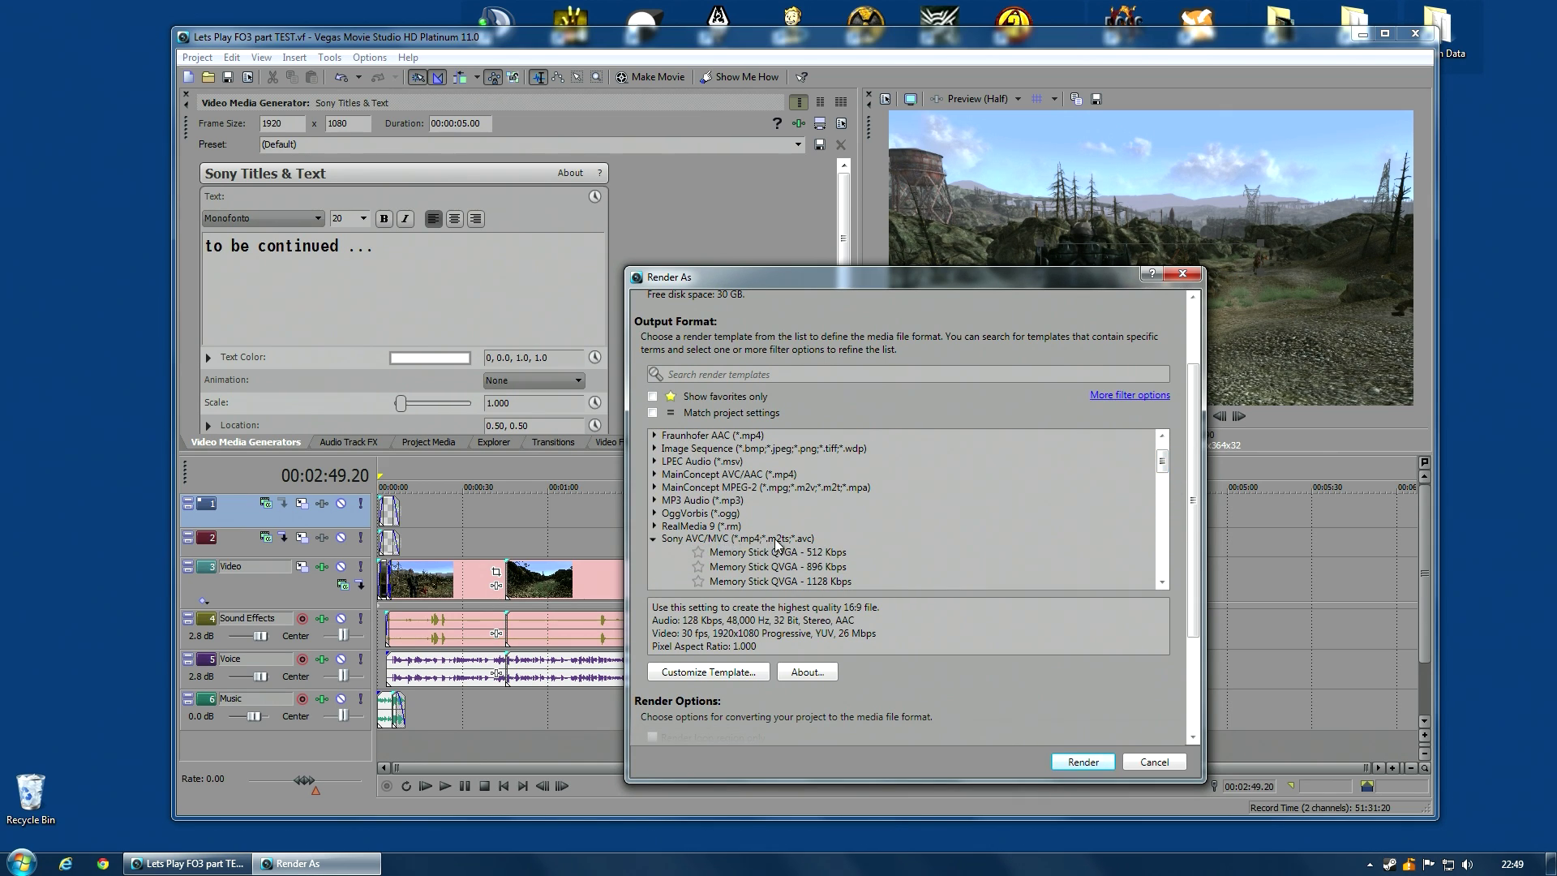
{"action": "left_click_drag", "start_coordinate": [1163, 462], "coordinate": [1164, 557]}
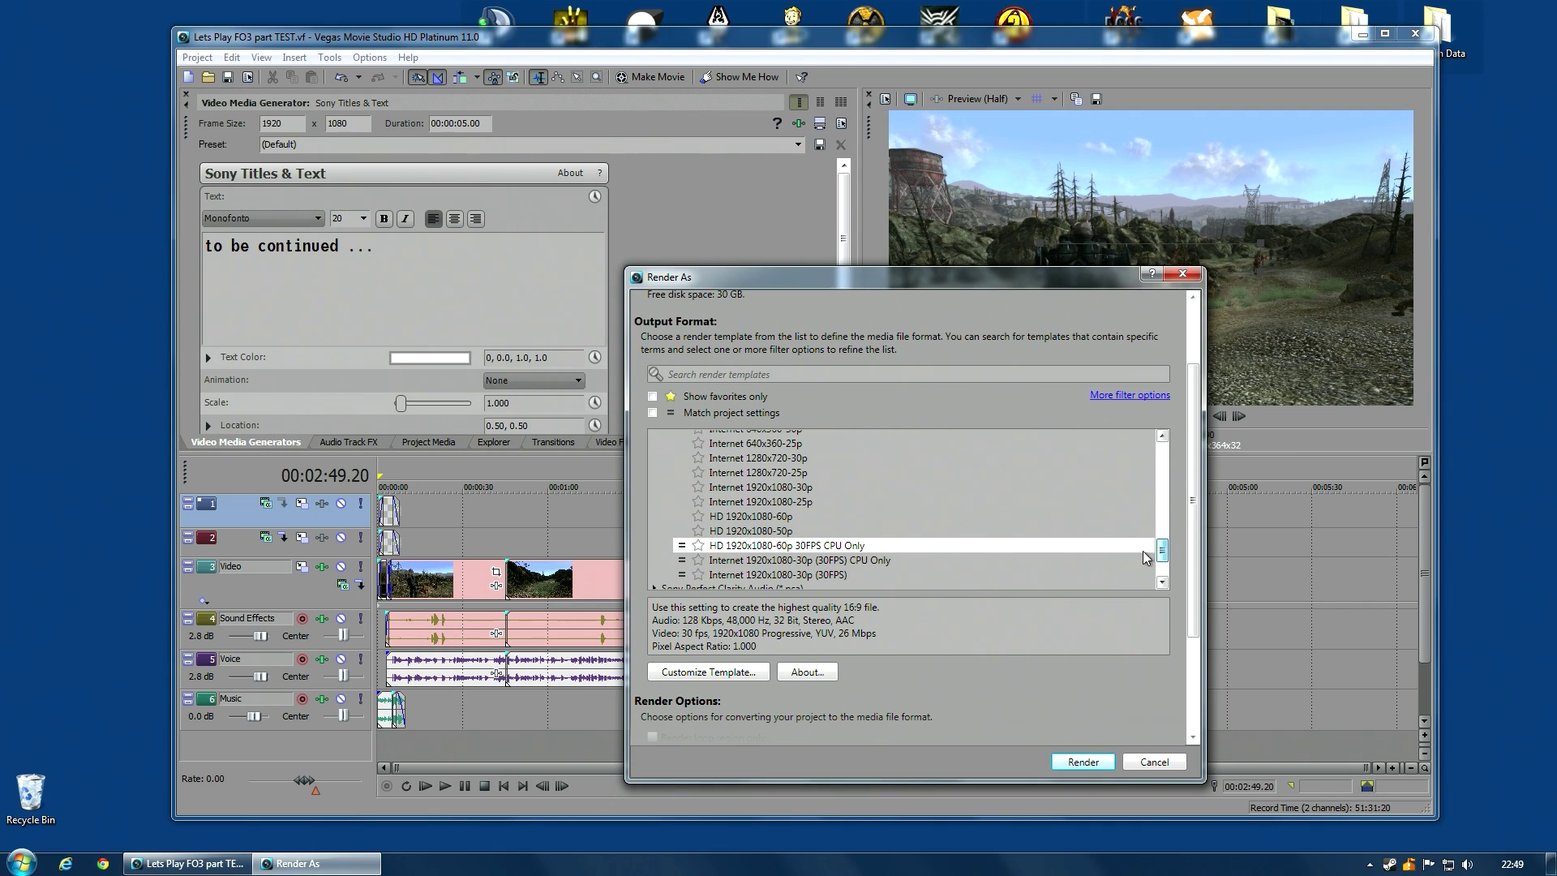
{"action": "left_click", "coordinate": [757, 516]}
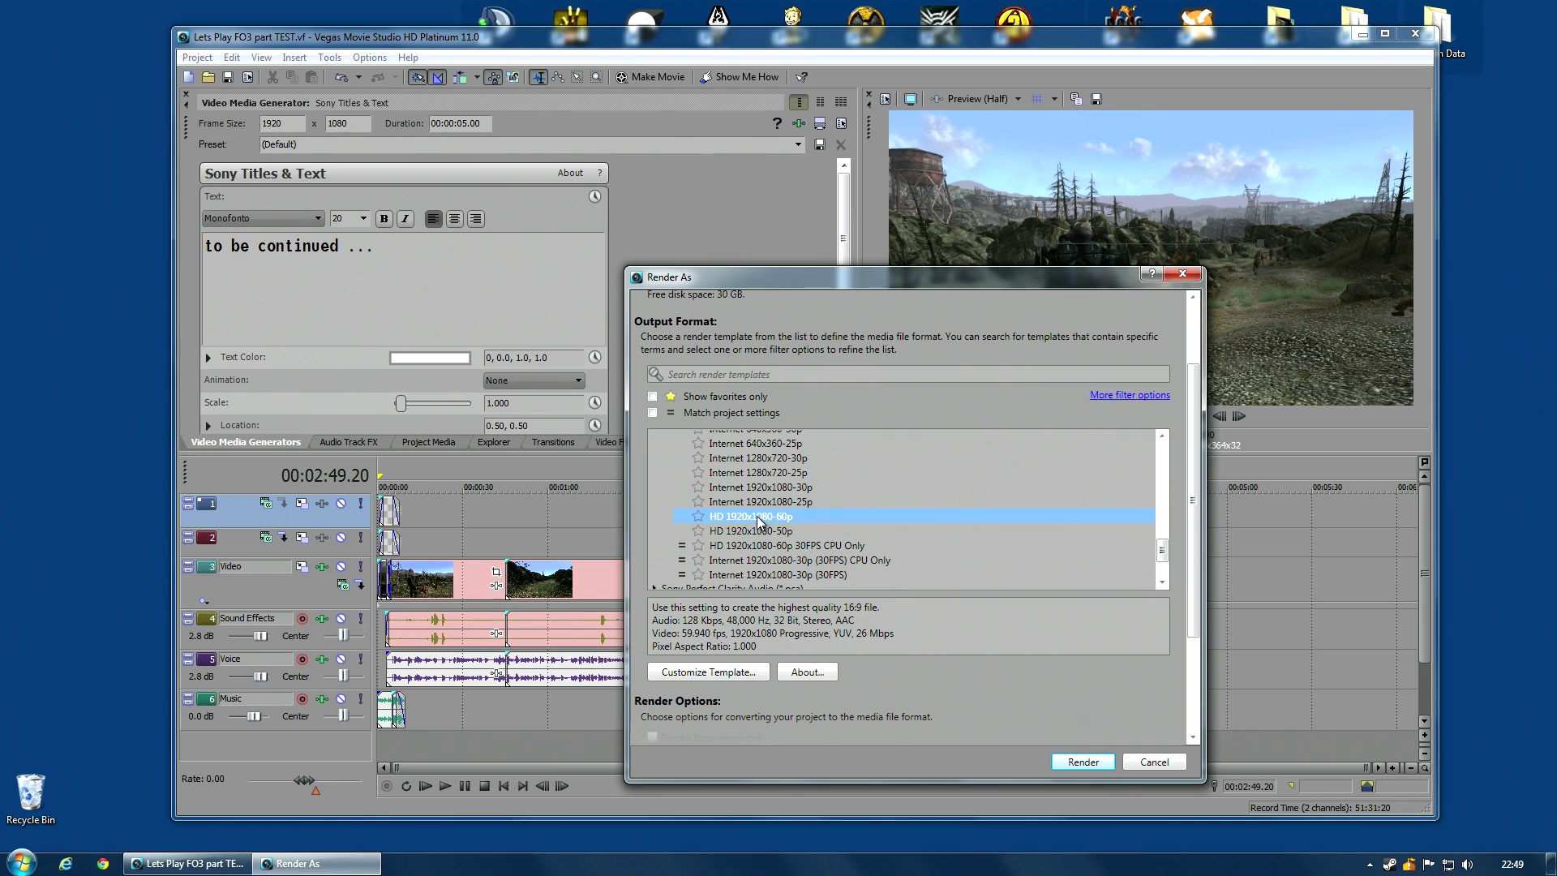
Customize the render template with a frame rate of 30 and the encode mode Render using CPU only.
{"action": "left_click", "coordinate": [732, 670]}
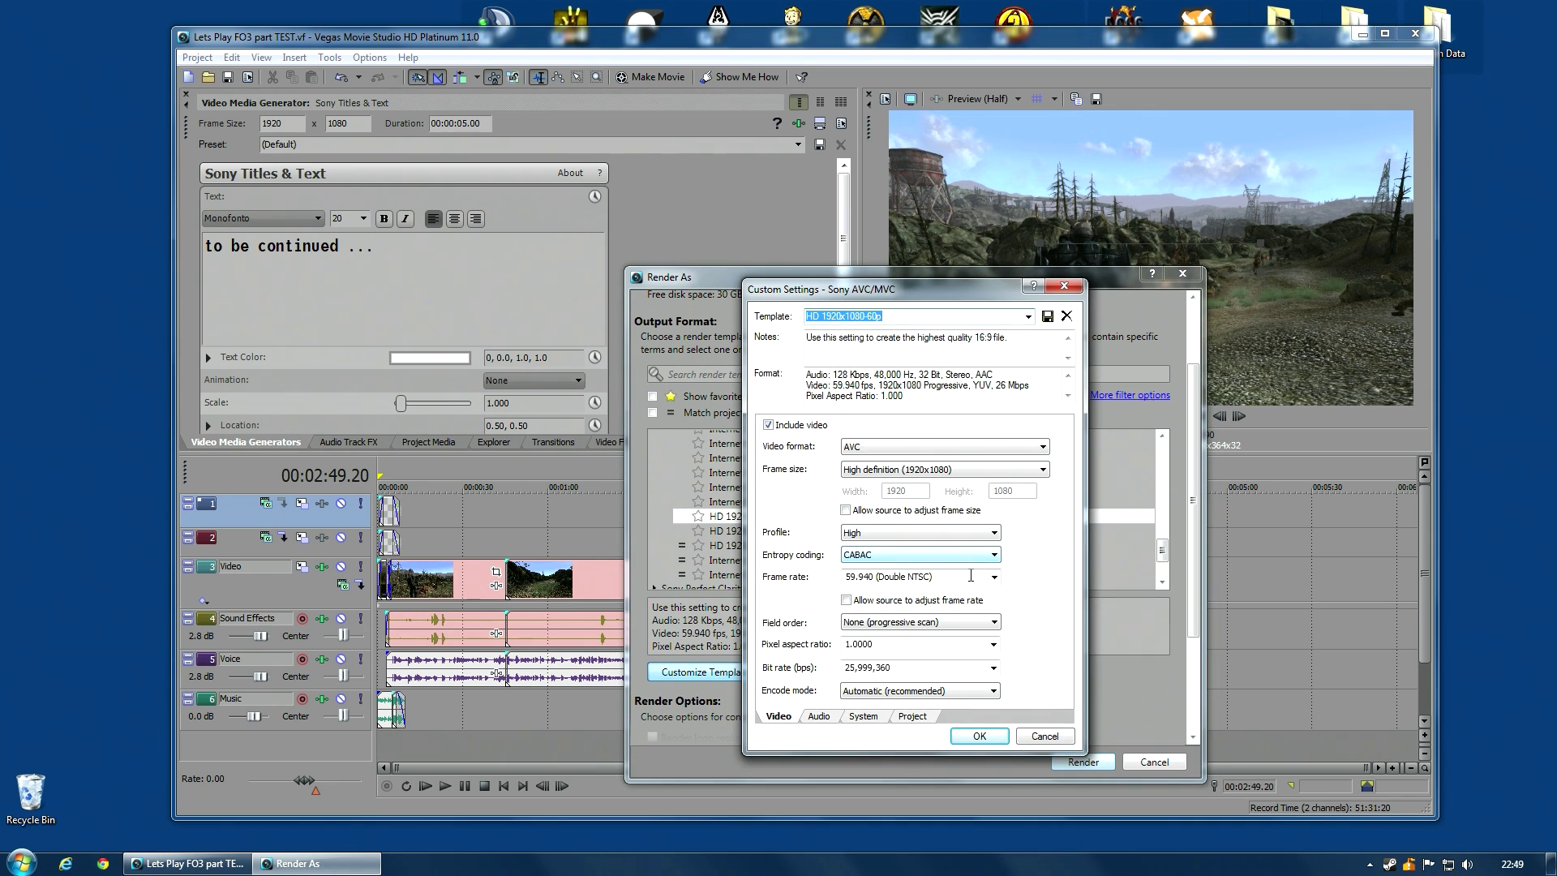
{"action": "left_click", "coordinate": [970, 576]}
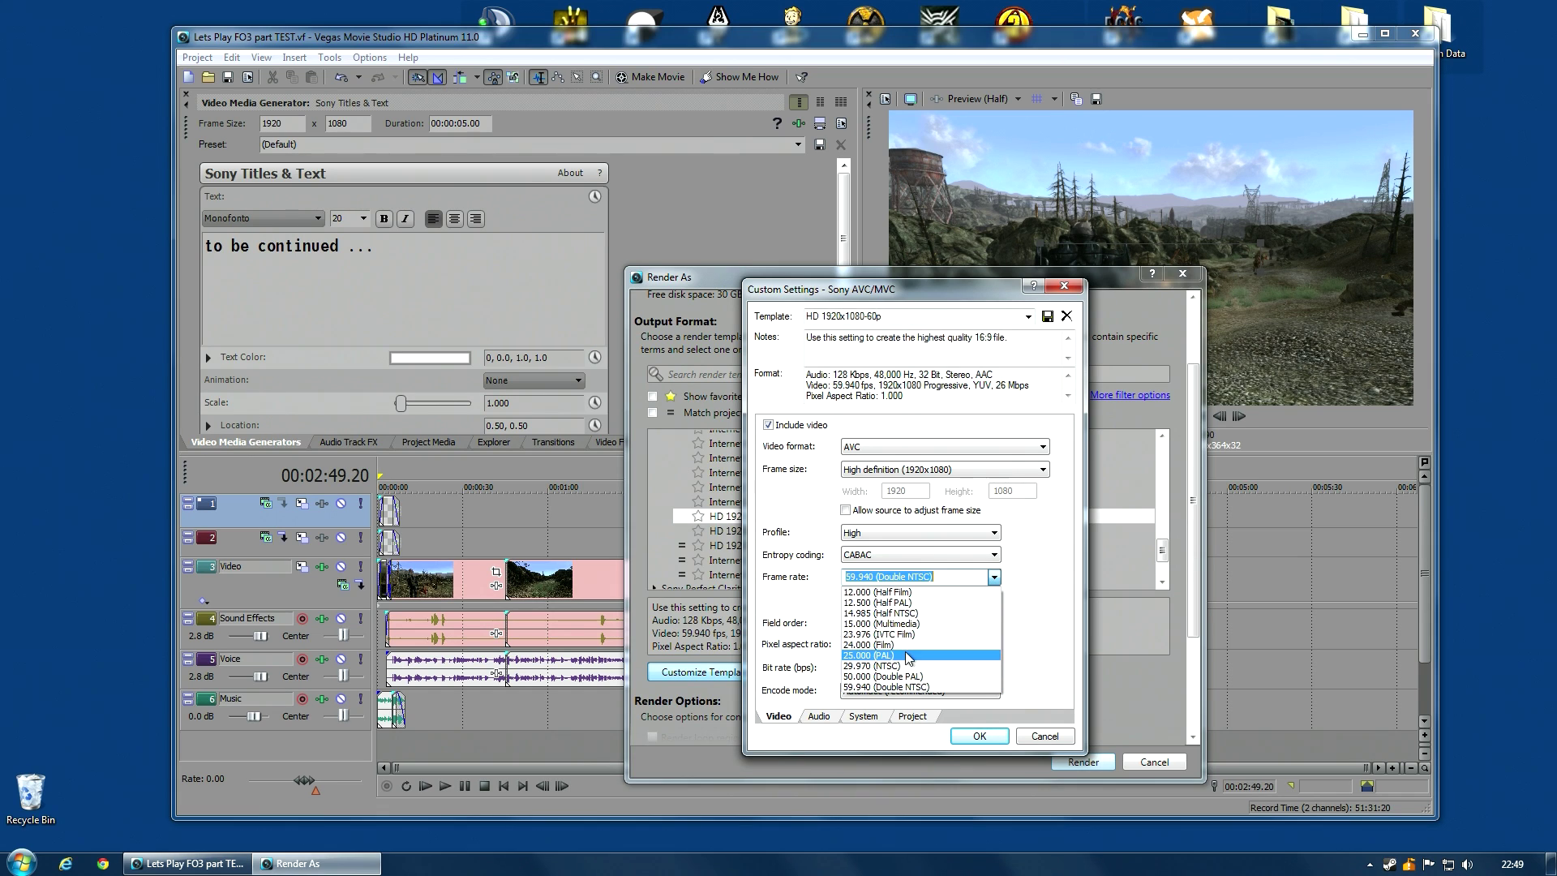
{"action": "left_click", "coordinate": [876, 581]}
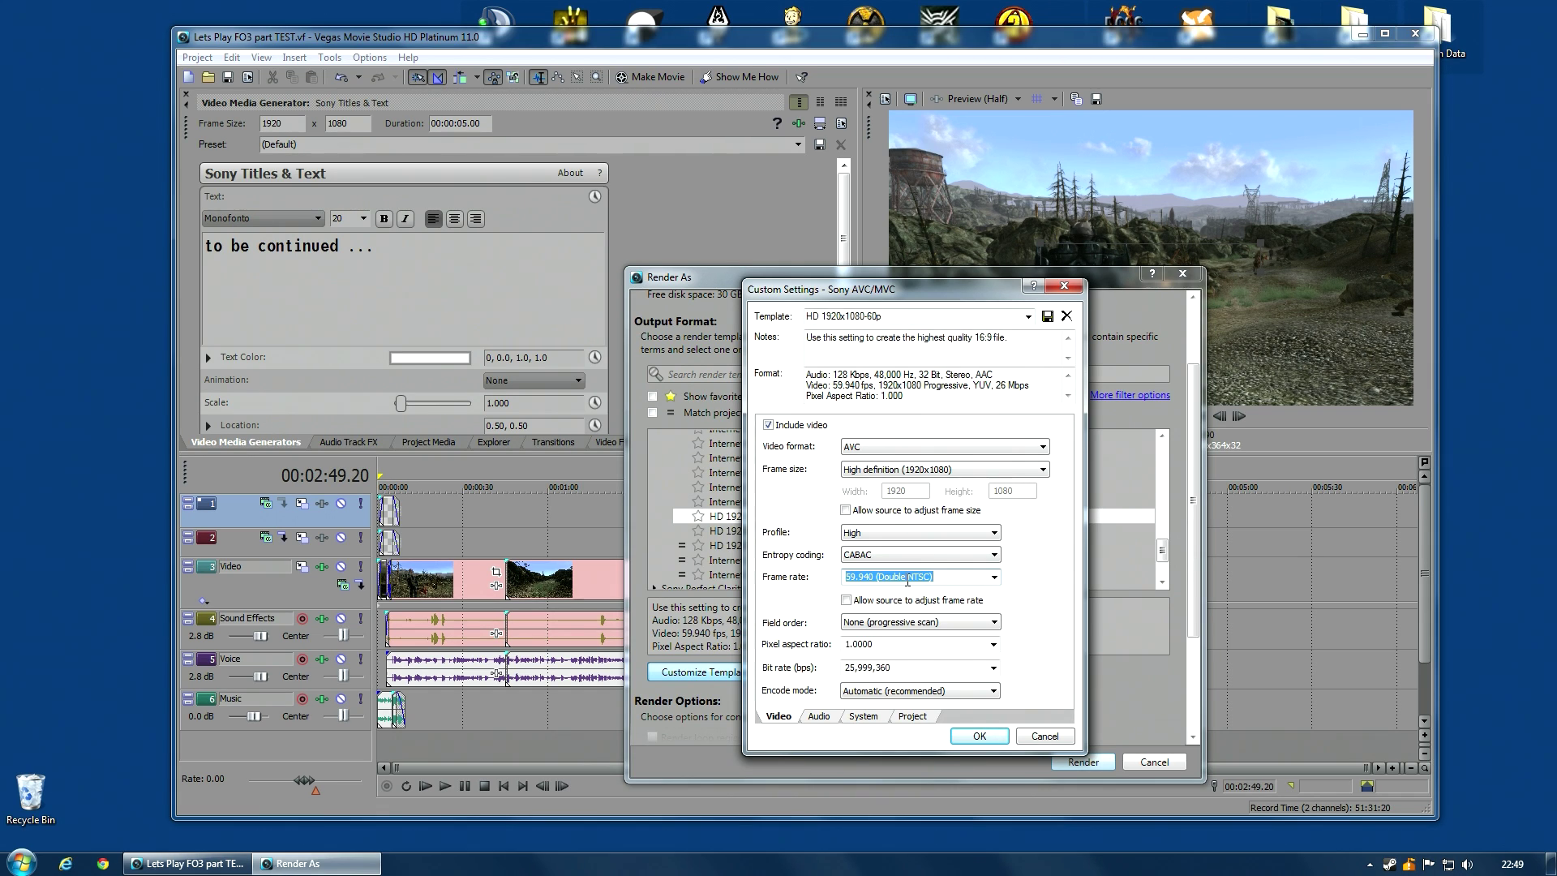
{"action": "type", "text": "30"}
{"action": "left_click", "coordinate": [852, 692]}
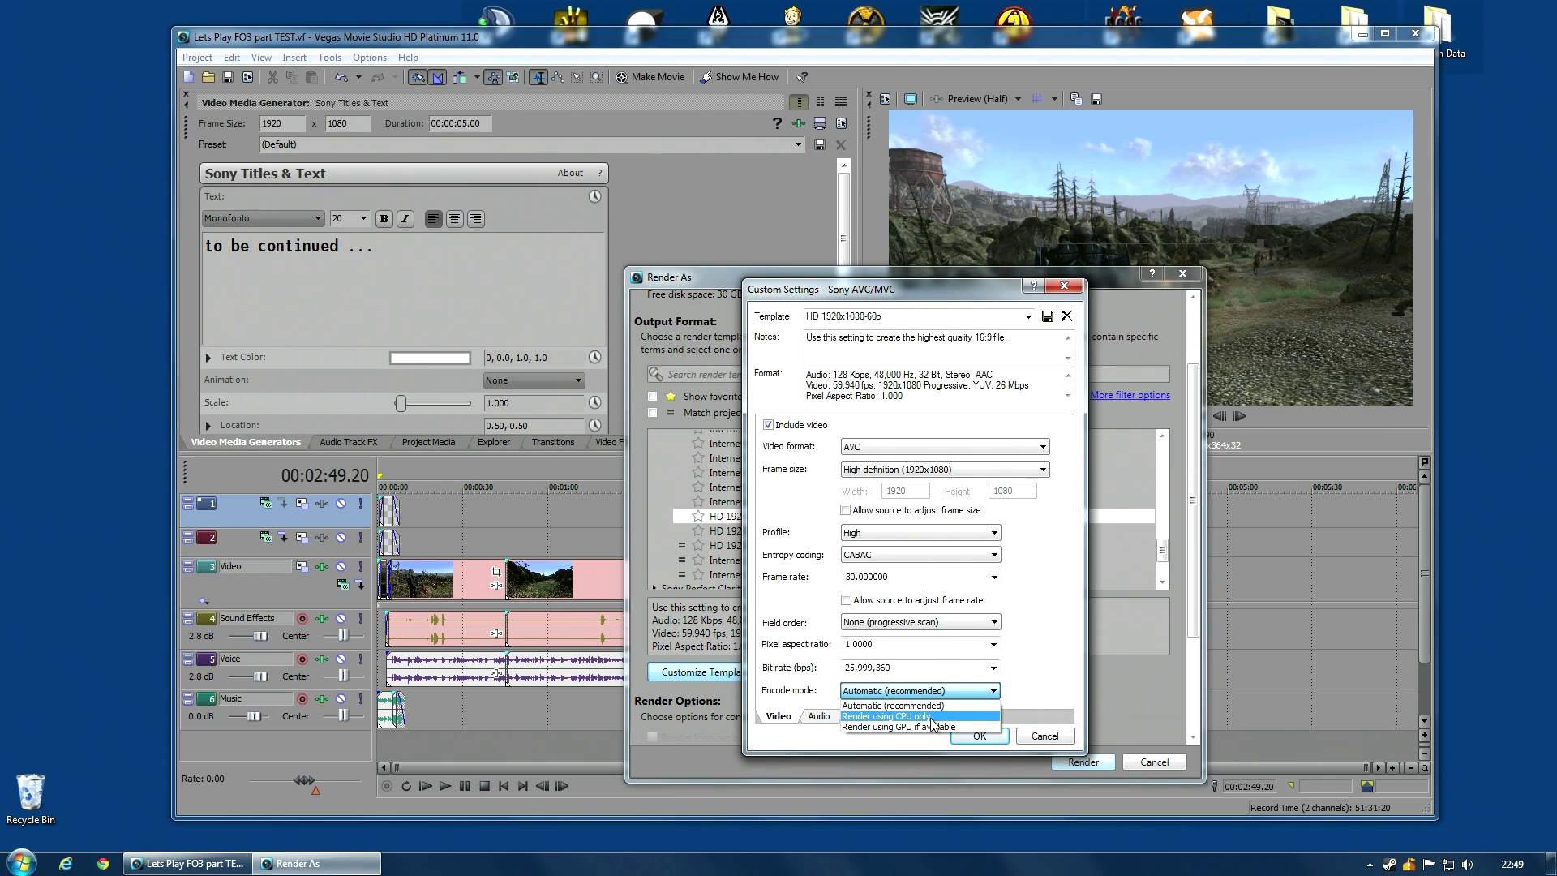
{"action": "left_click", "coordinate": [932, 718]}
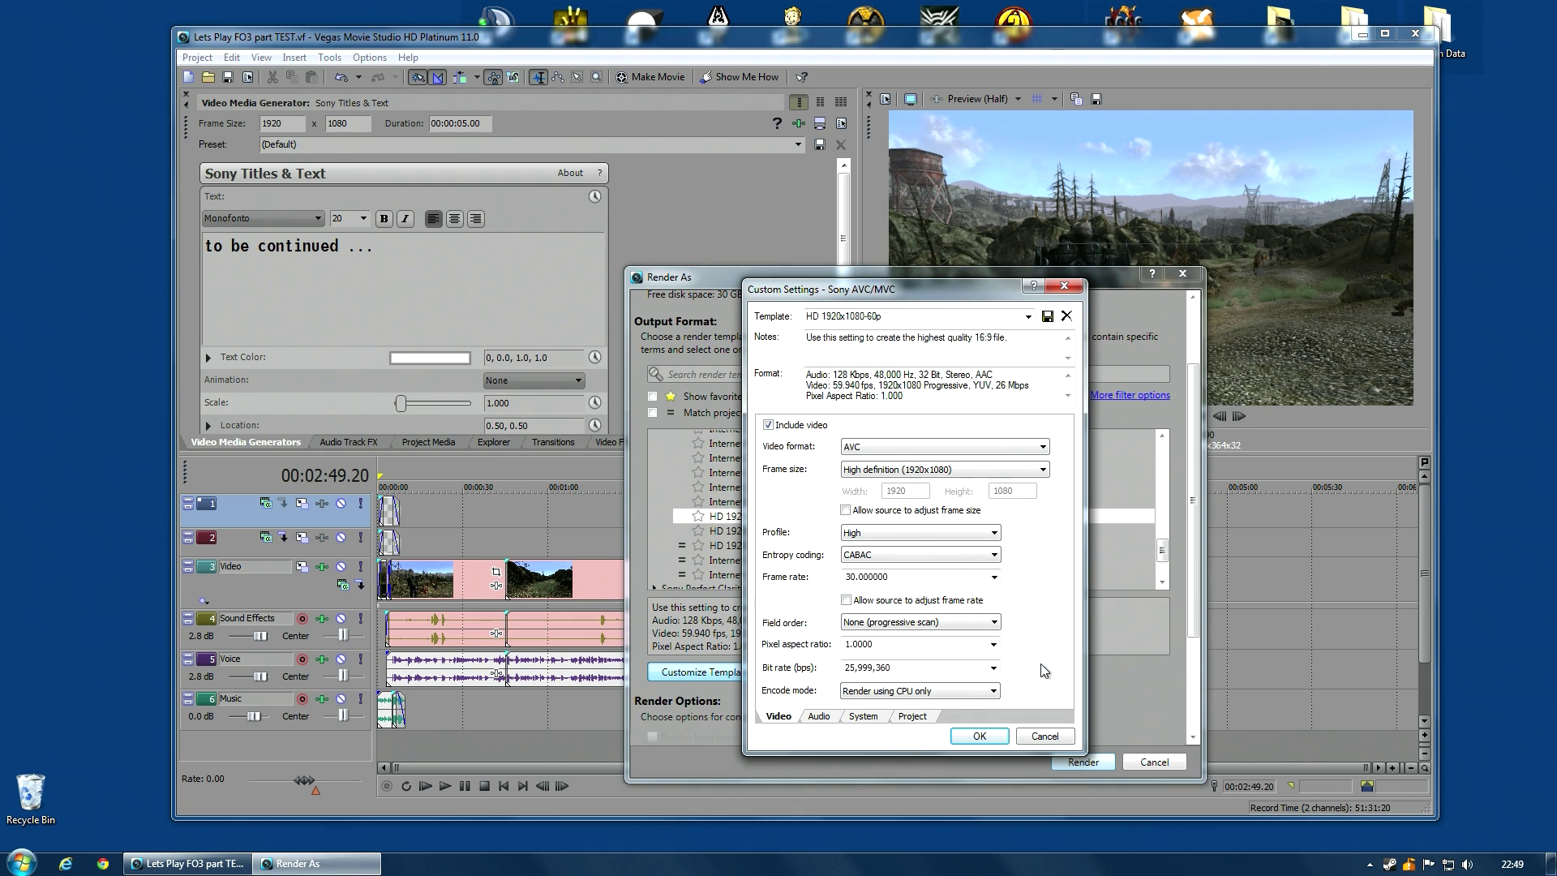
{"action": "left_click", "coordinate": [976, 687]}
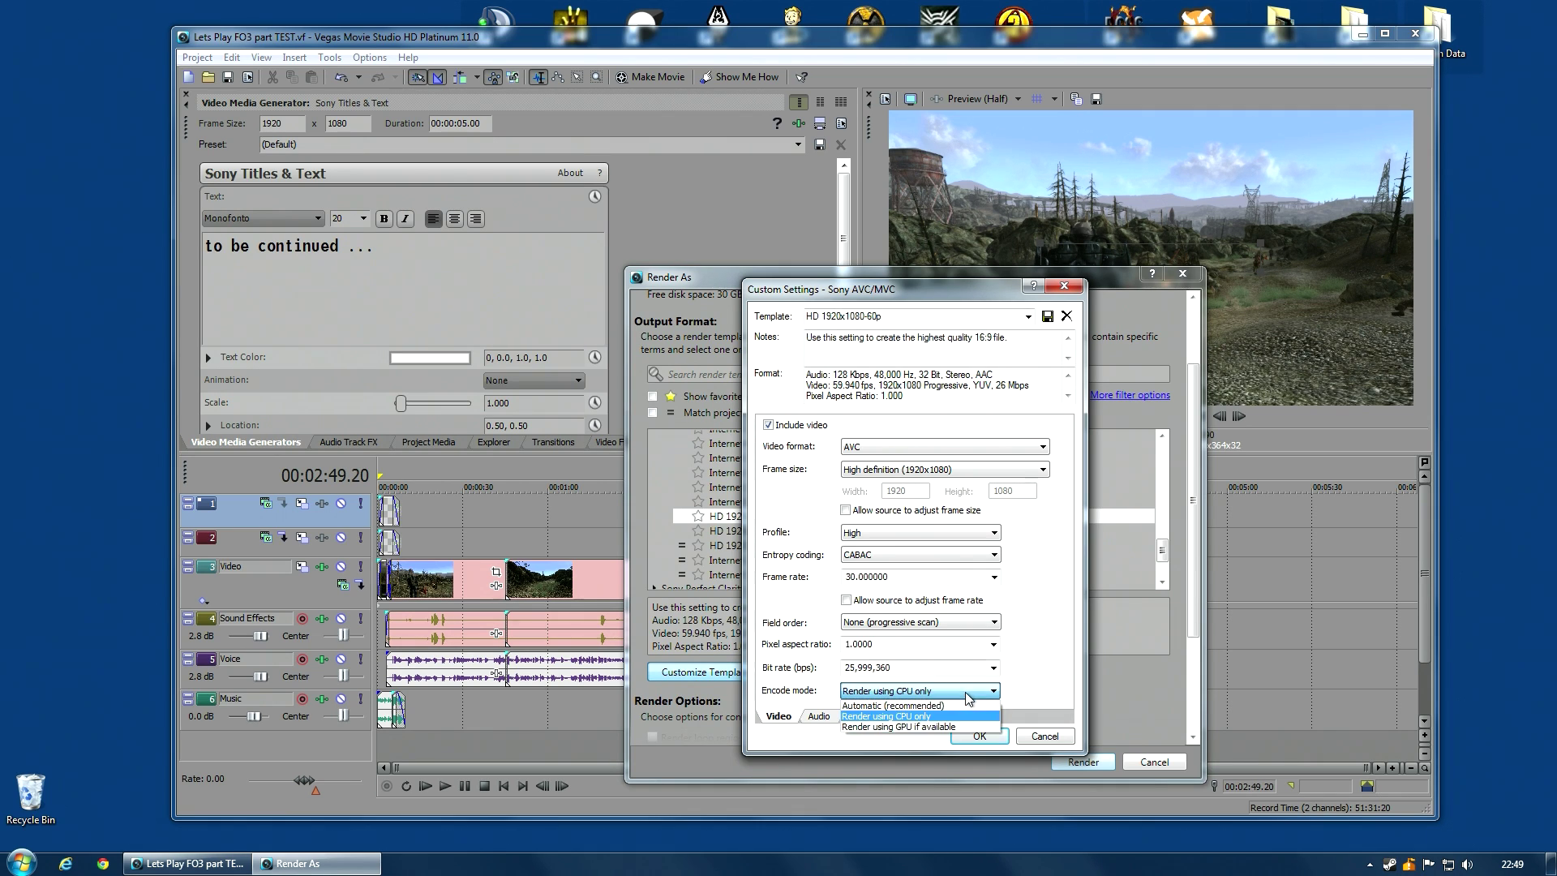
{"action": "left_click", "coordinate": [955, 718]}
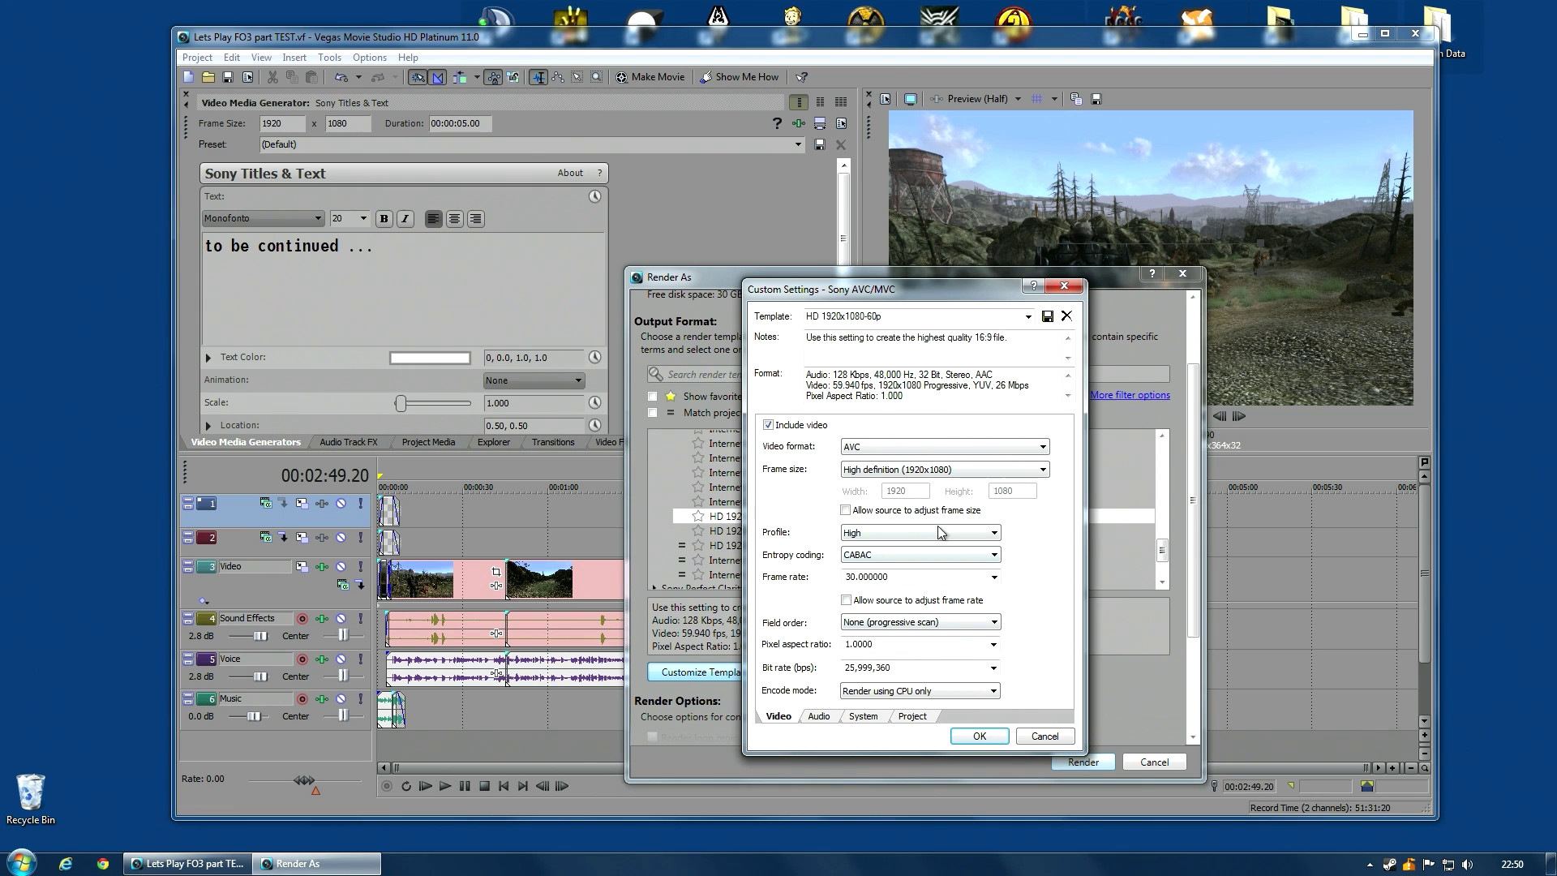
Check the template's audio and system settings, set the video rendering quality to Best and accept the custom settings.
{"action": "left_click", "coordinate": [821, 715]}
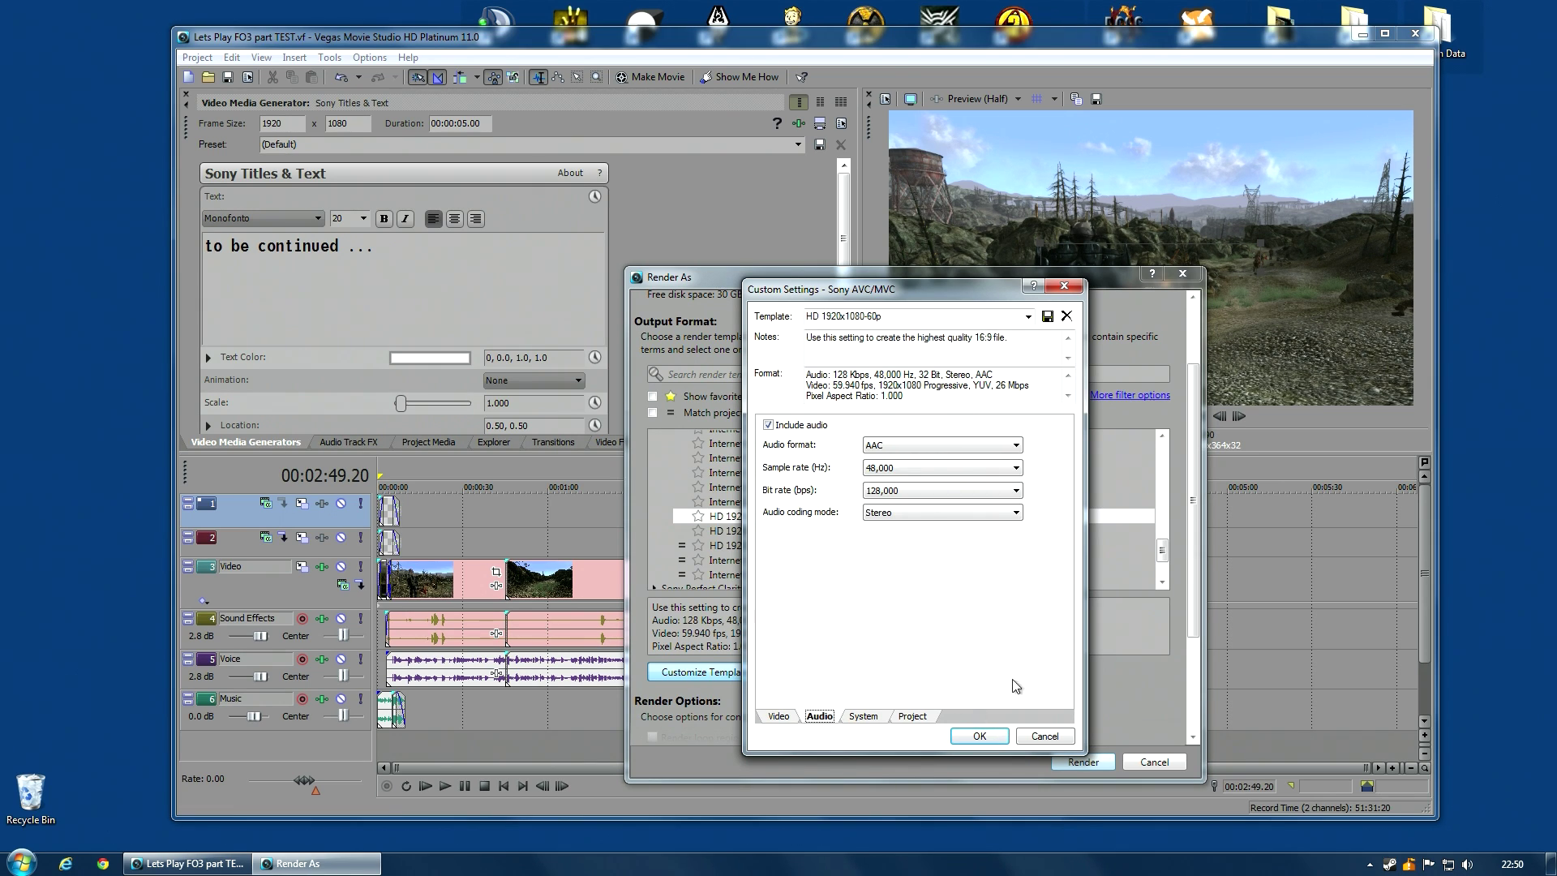
{"action": "left_click", "coordinate": [902, 468]}
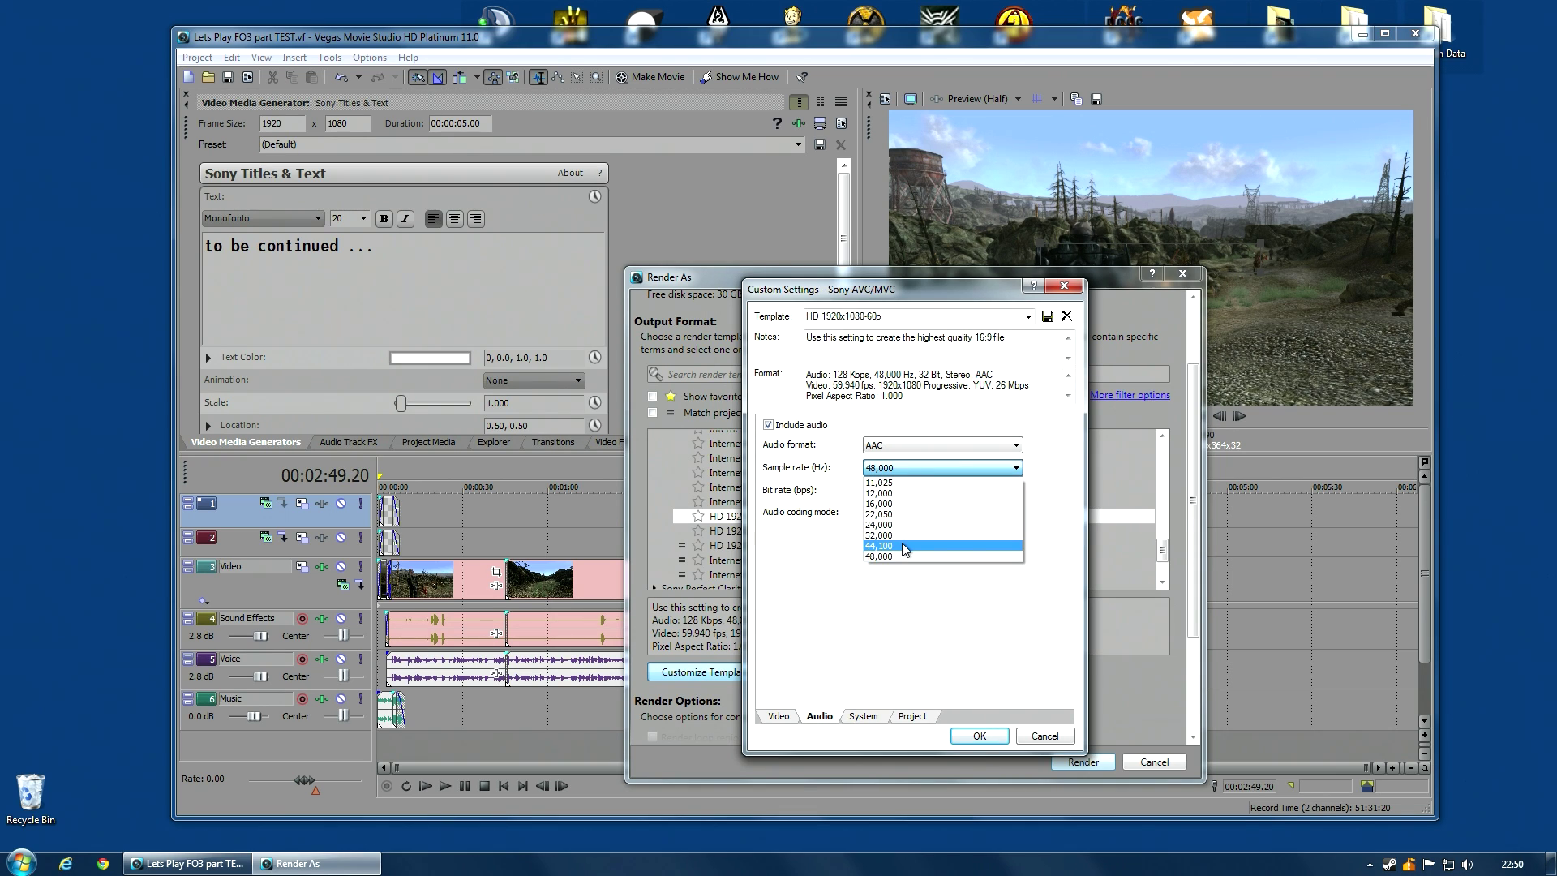
{"action": "left_click", "coordinate": [785, 577]}
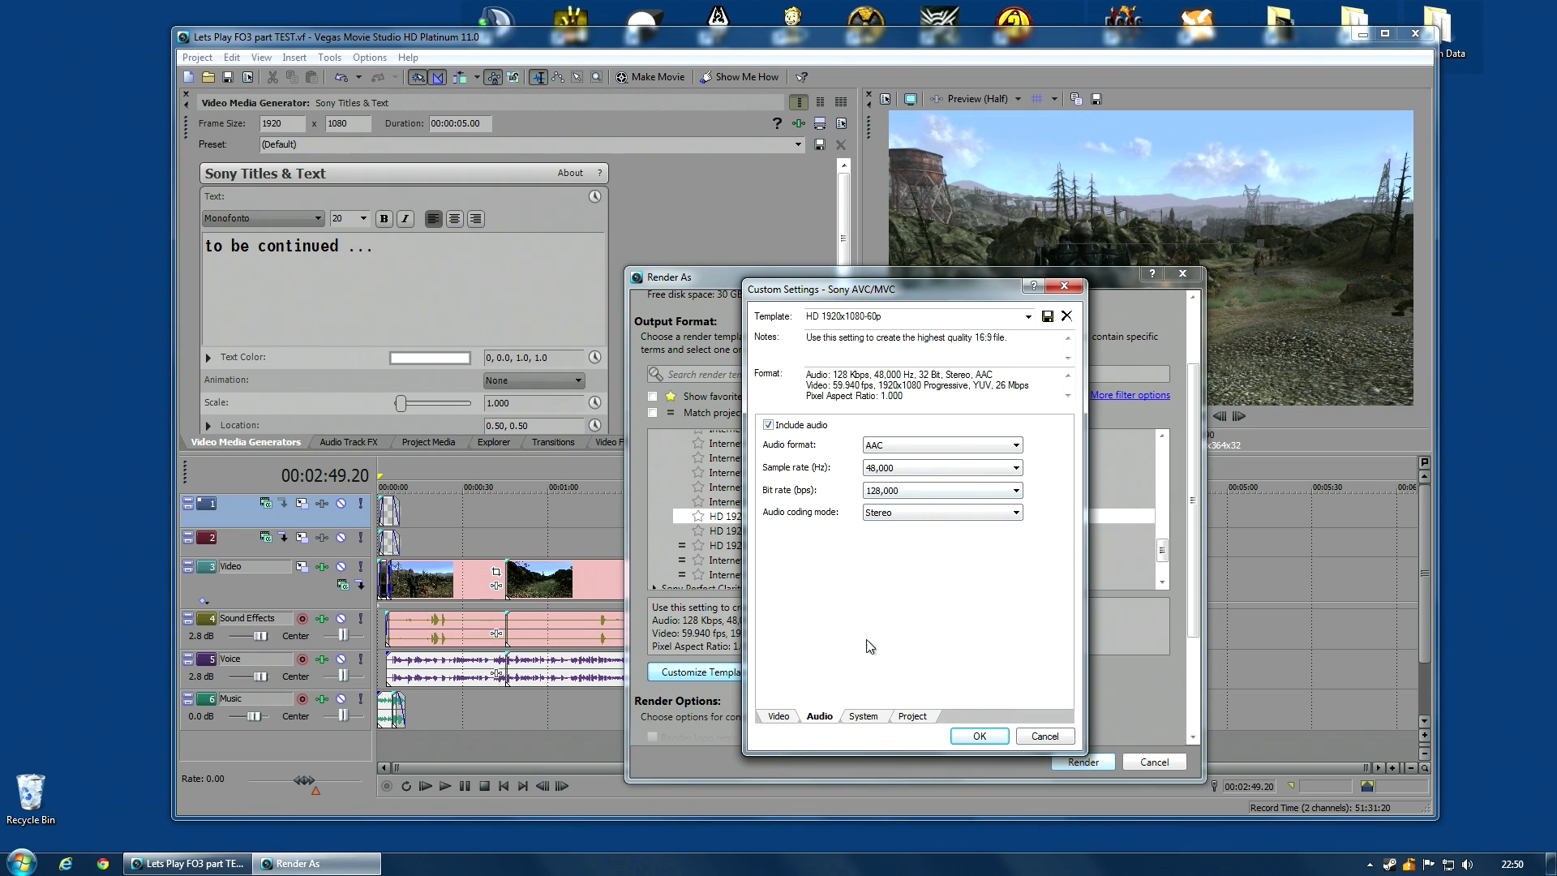
{"action": "left_click", "coordinate": [863, 716]}
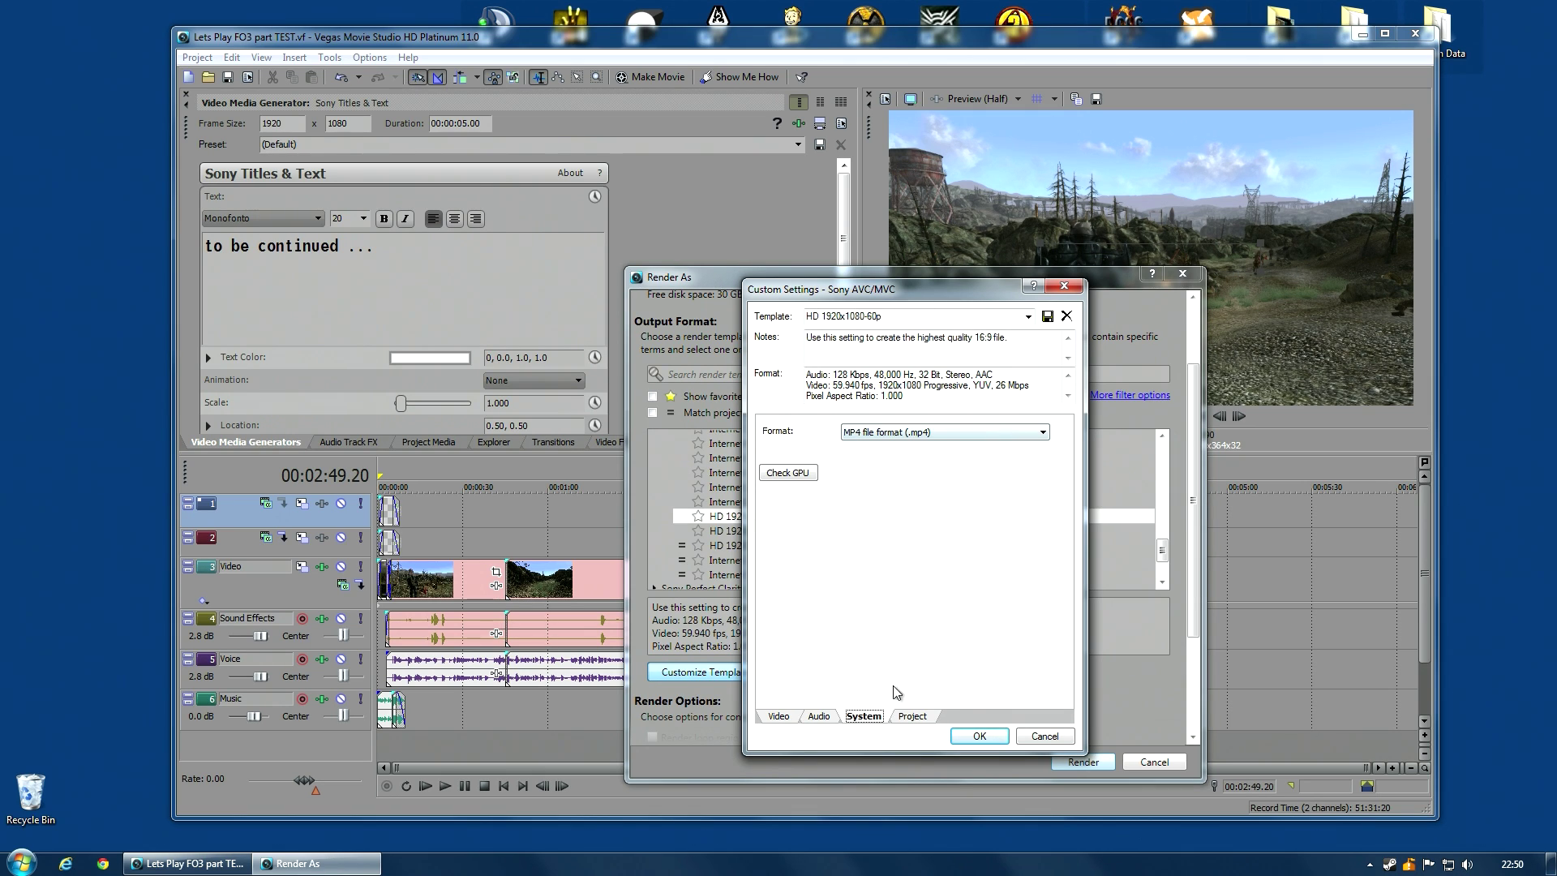
{"action": "left_click", "coordinate": [913, 716]}
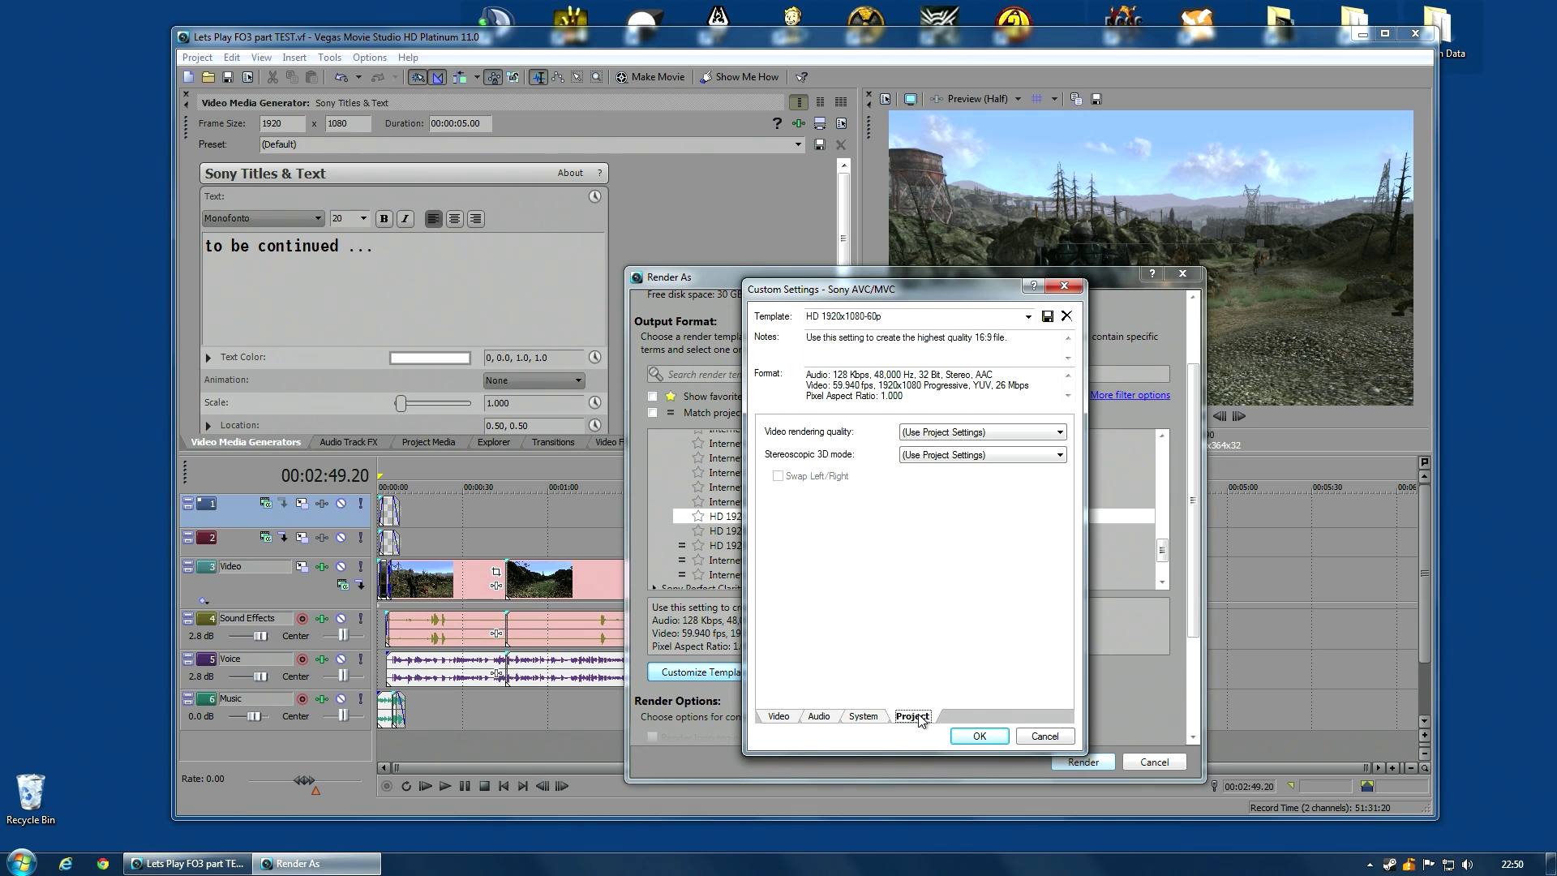
{"action": "left_click", "coordinate": [914, 442]}
{"action": "left_click", "coordinate": [924, 488]}
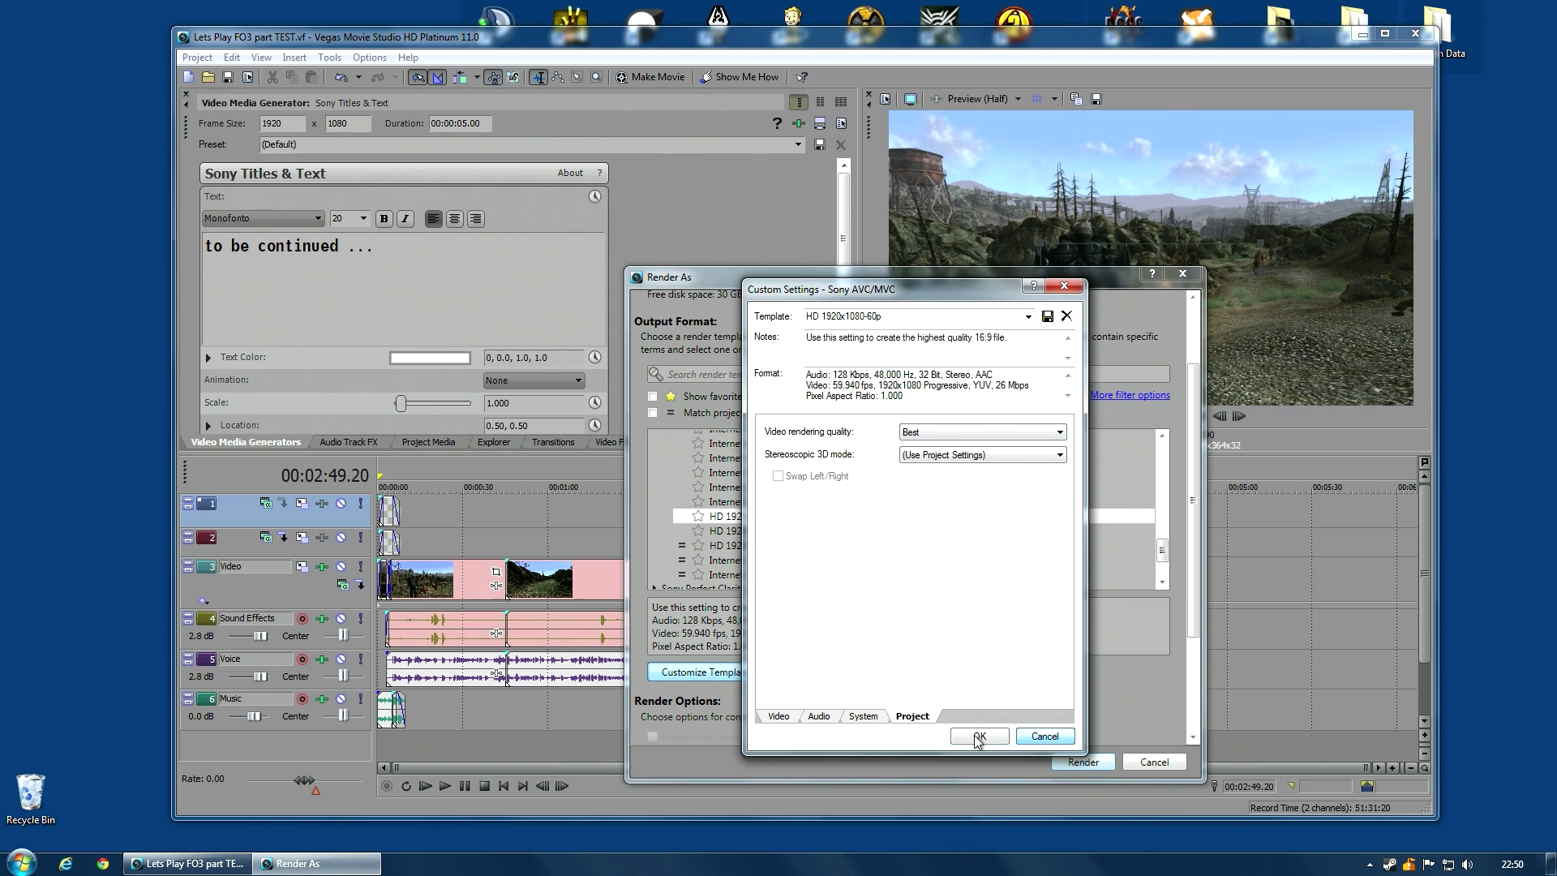
{"action": "left_click", "coordinate": [1042, 737]}
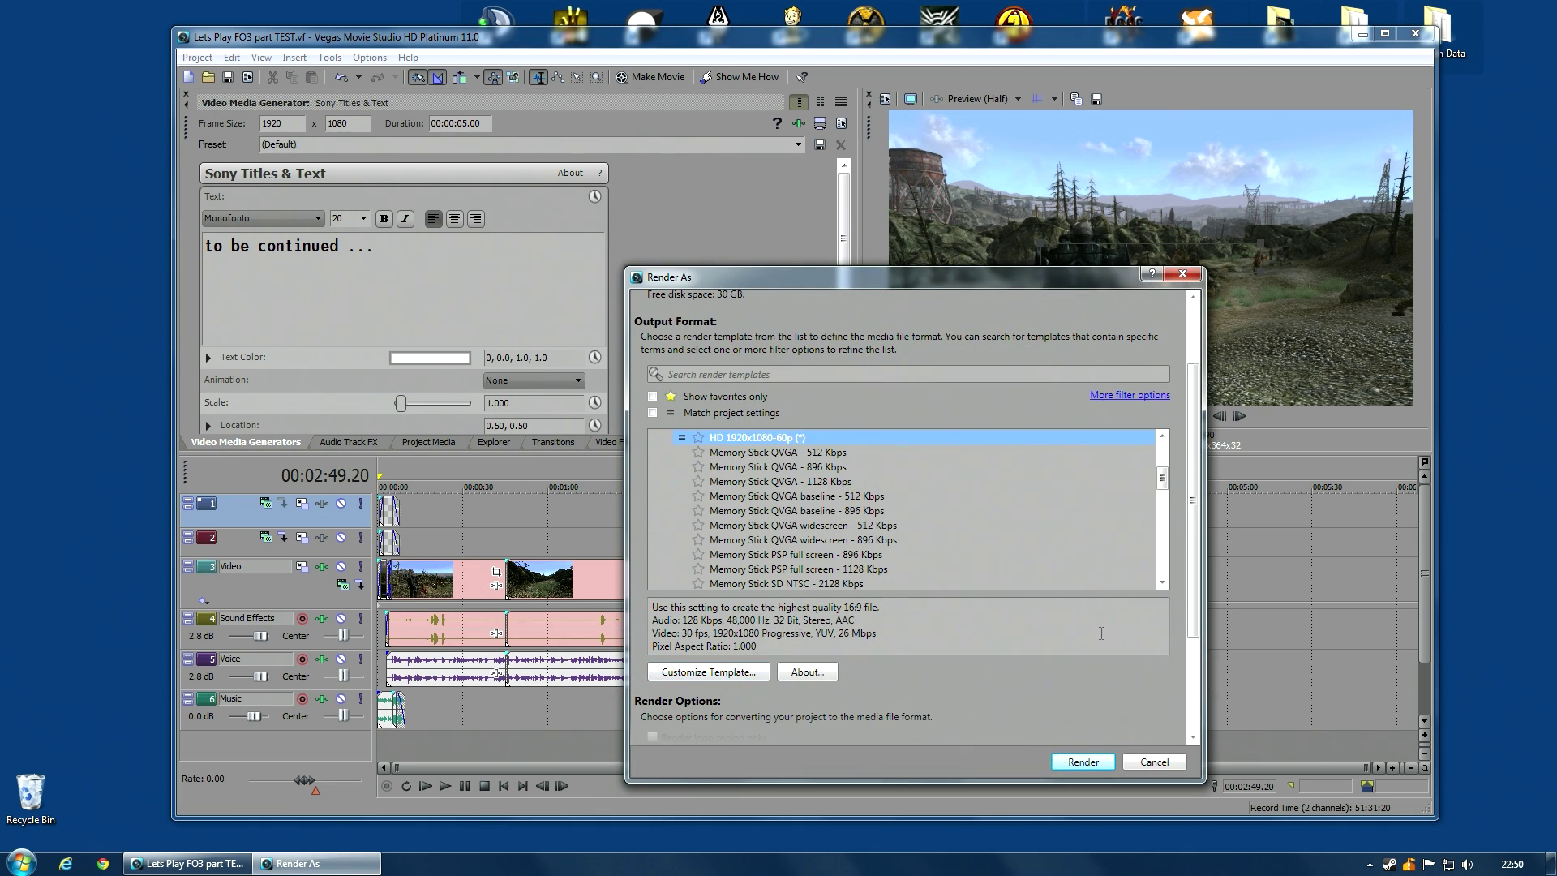
{"action": "scroll", "coordinate": [1057, 641], "scroll_direction": "up", "scroll_amount": 1}
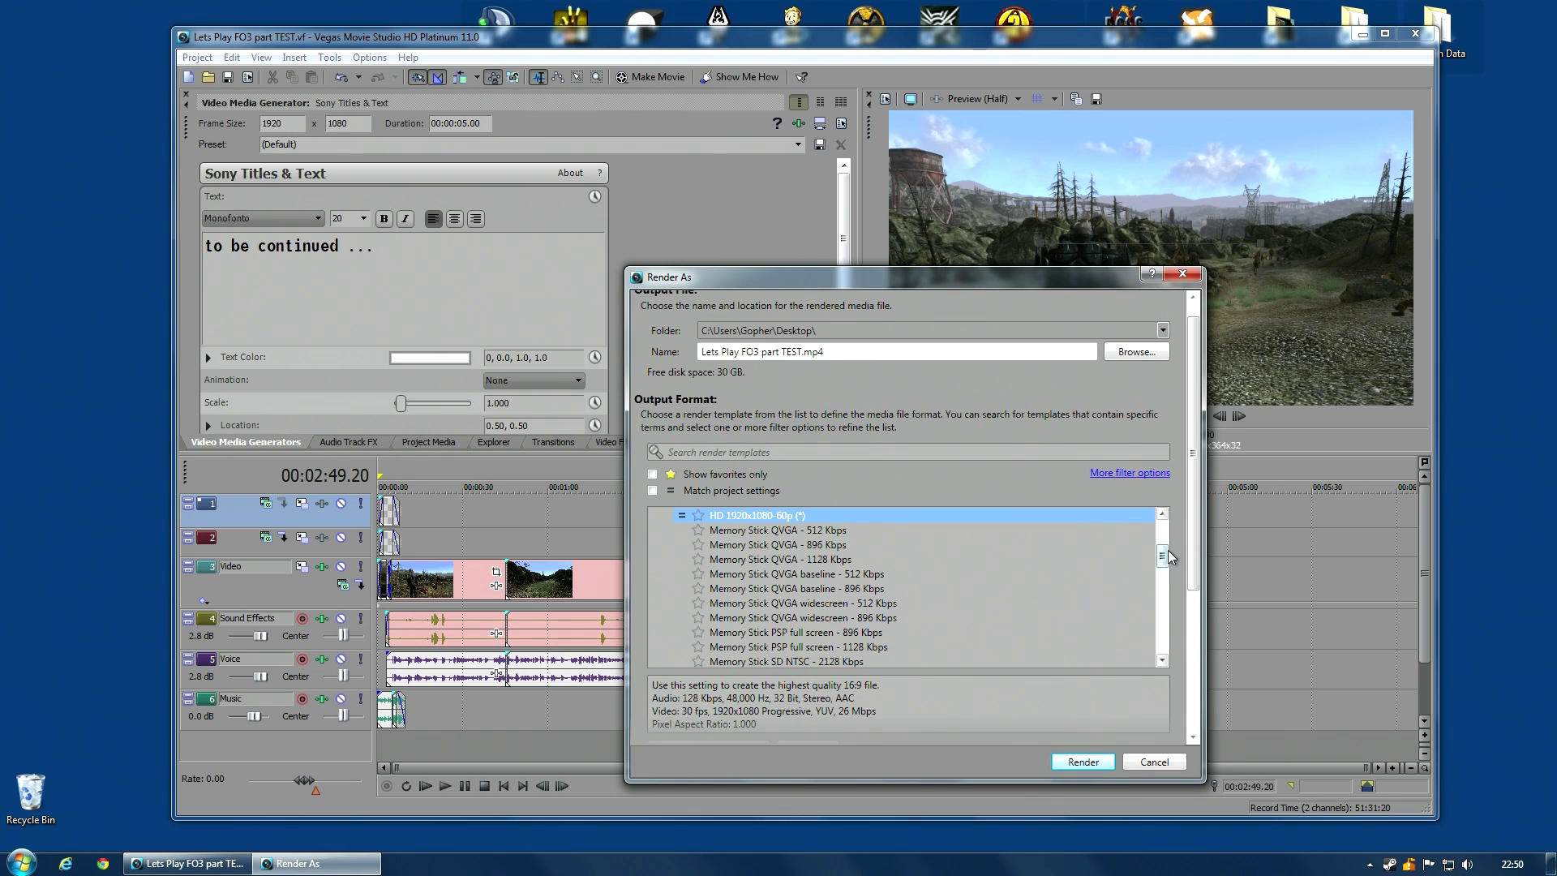
Review the output file and the HD 1920x1080-60p template's custom video settings, and close them without saving a template.
{"action": "scroll", "coordinate": [1167, 542], "scroll_direction": "up", "scroll_amount": 2}
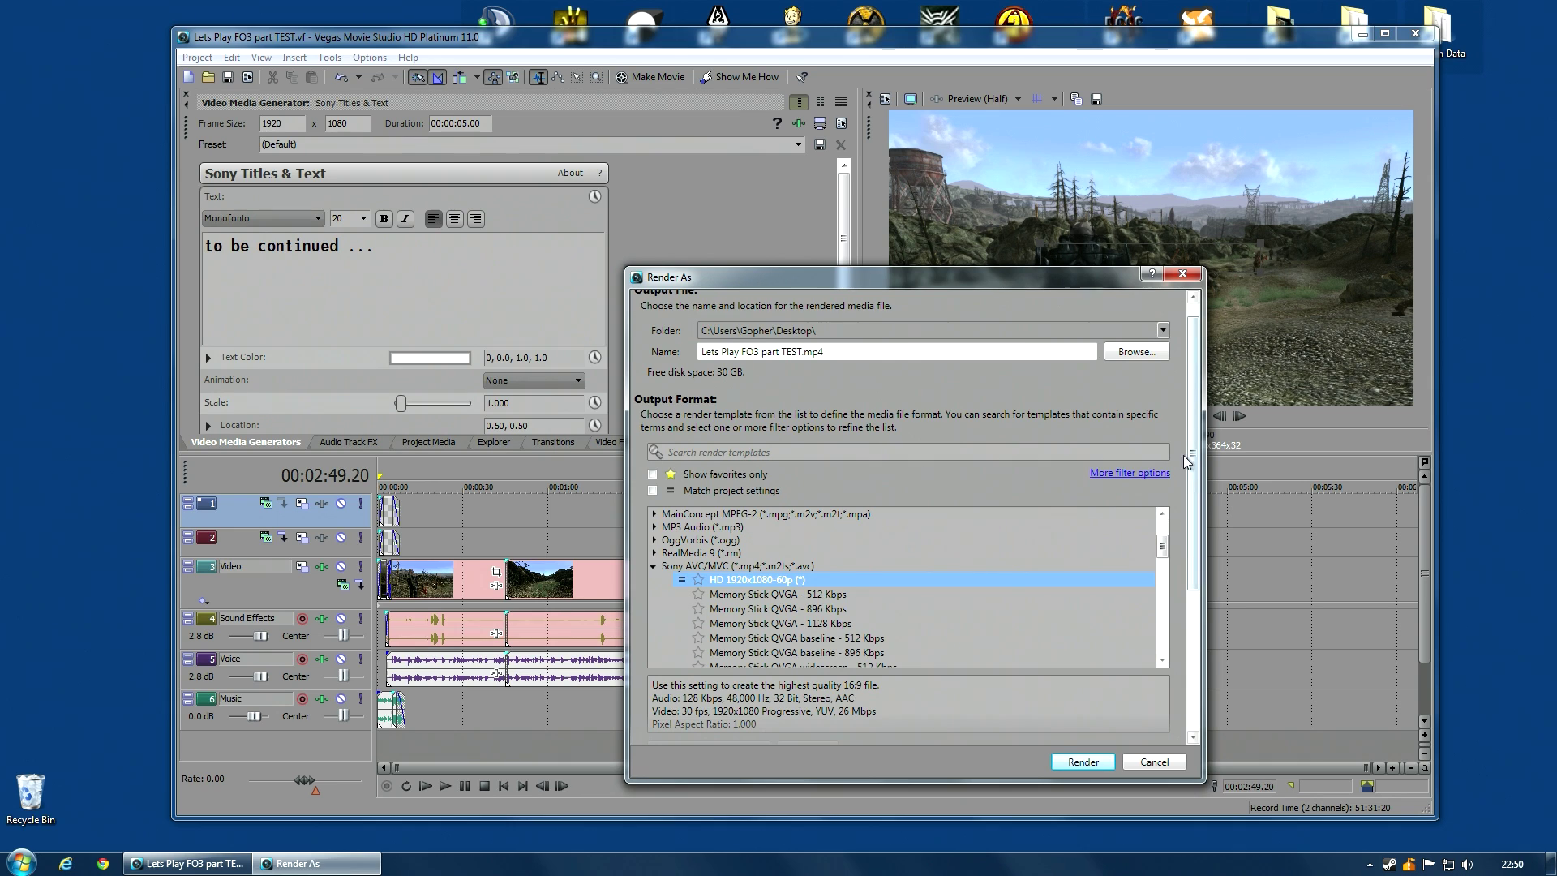
{"action": "scroll", "coordinate": [1193, 324], "scroll_direction": "up", "scroll_amount": 1}
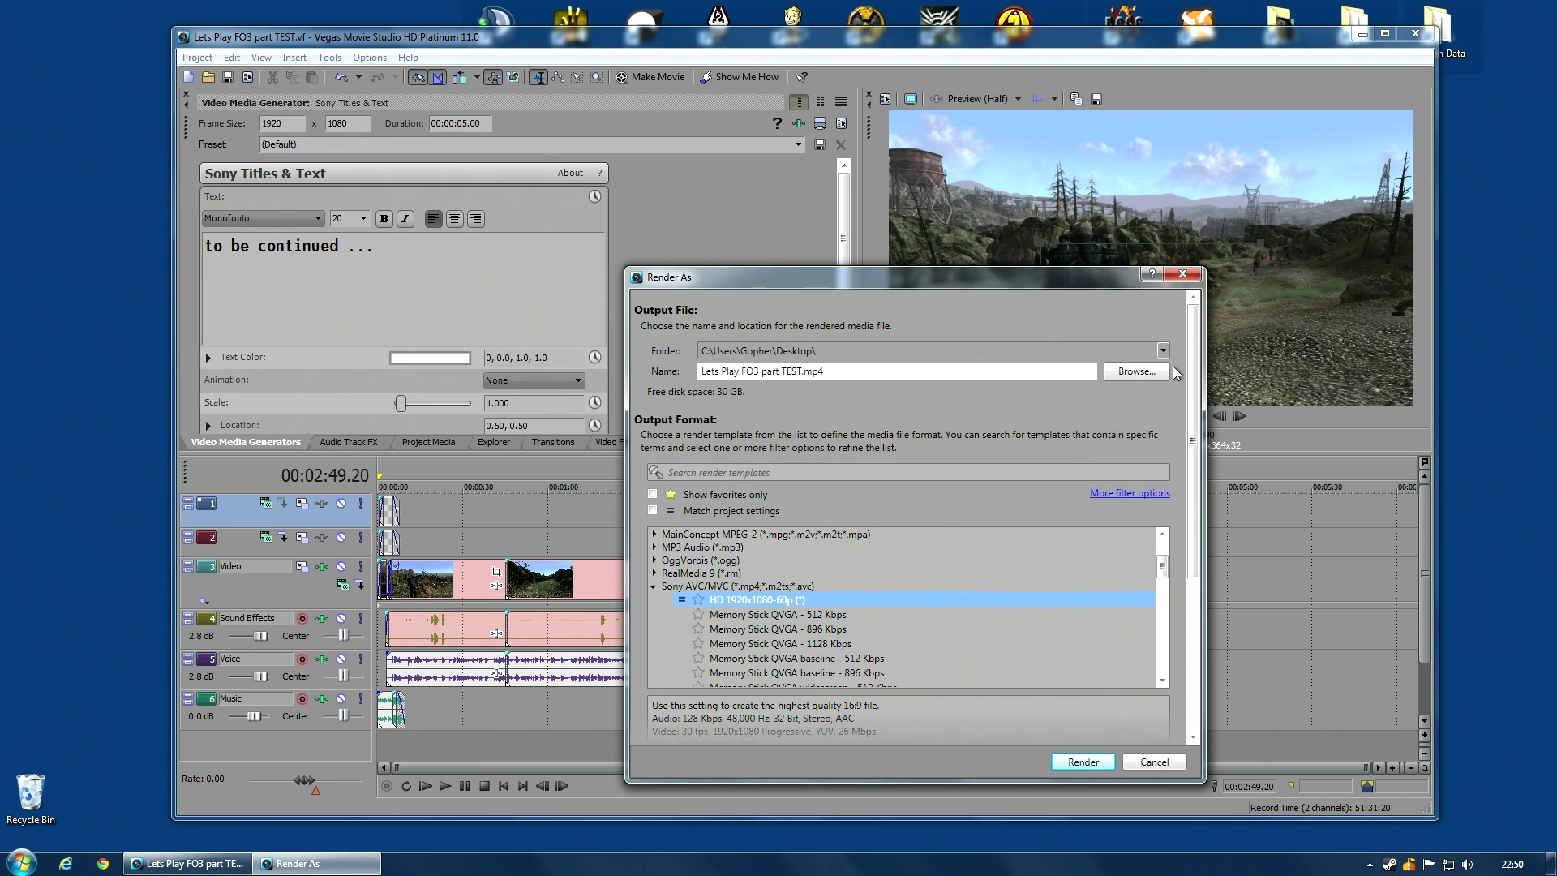
{"action": "scroll", "coordinate": [1202, 412], "scroll_direction": "down", "scroll_amount": 2}
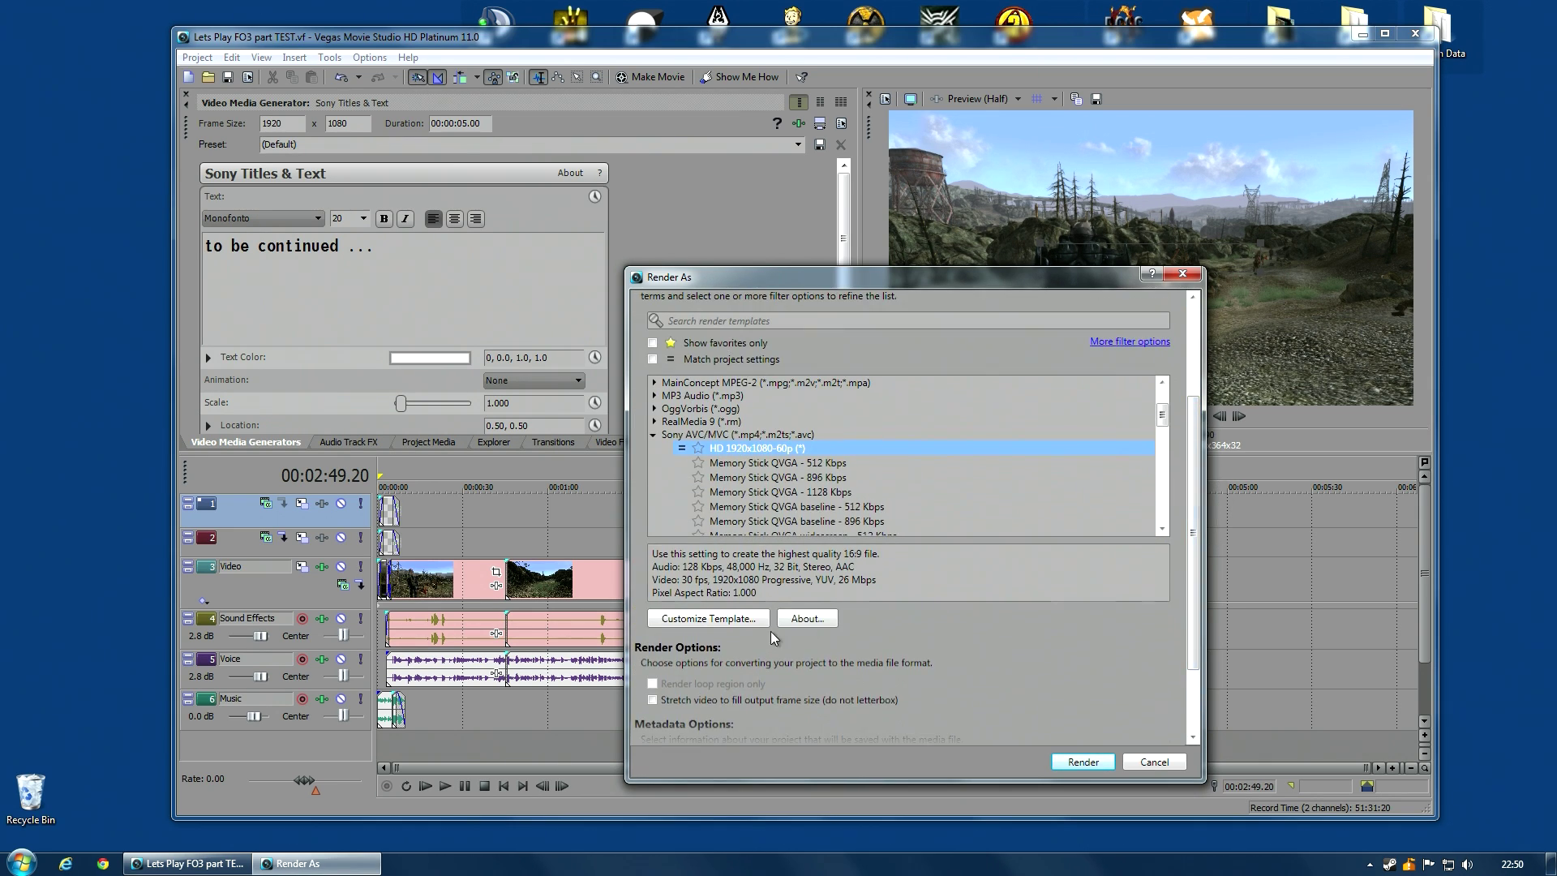
{"action": "left_click", "coordinate": [734, 618]}
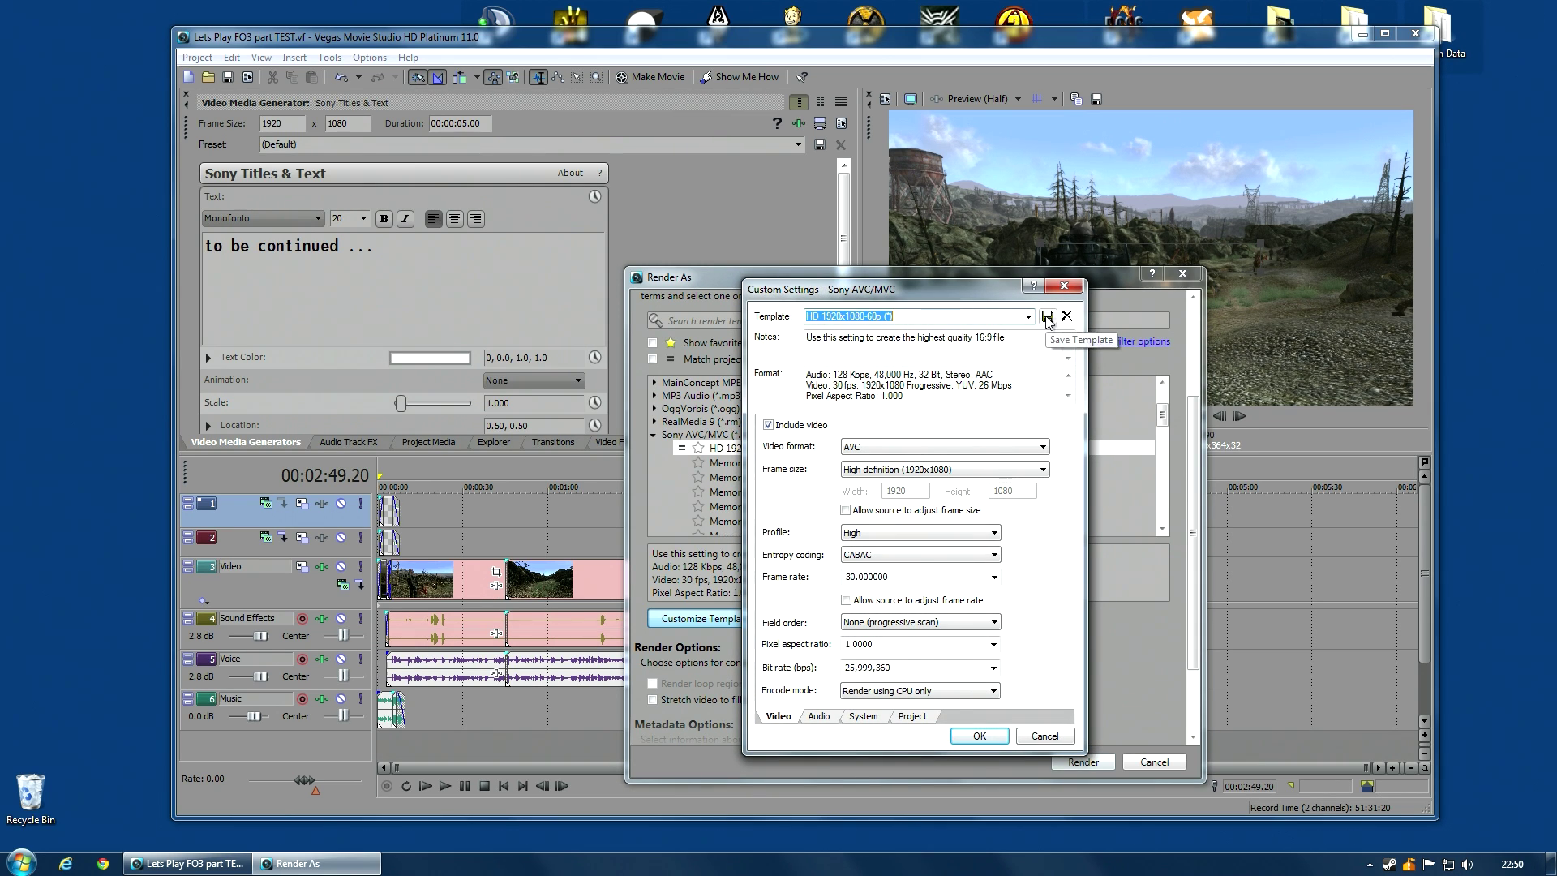
{"action": "left_click", "coordinate": [1068, 287]}
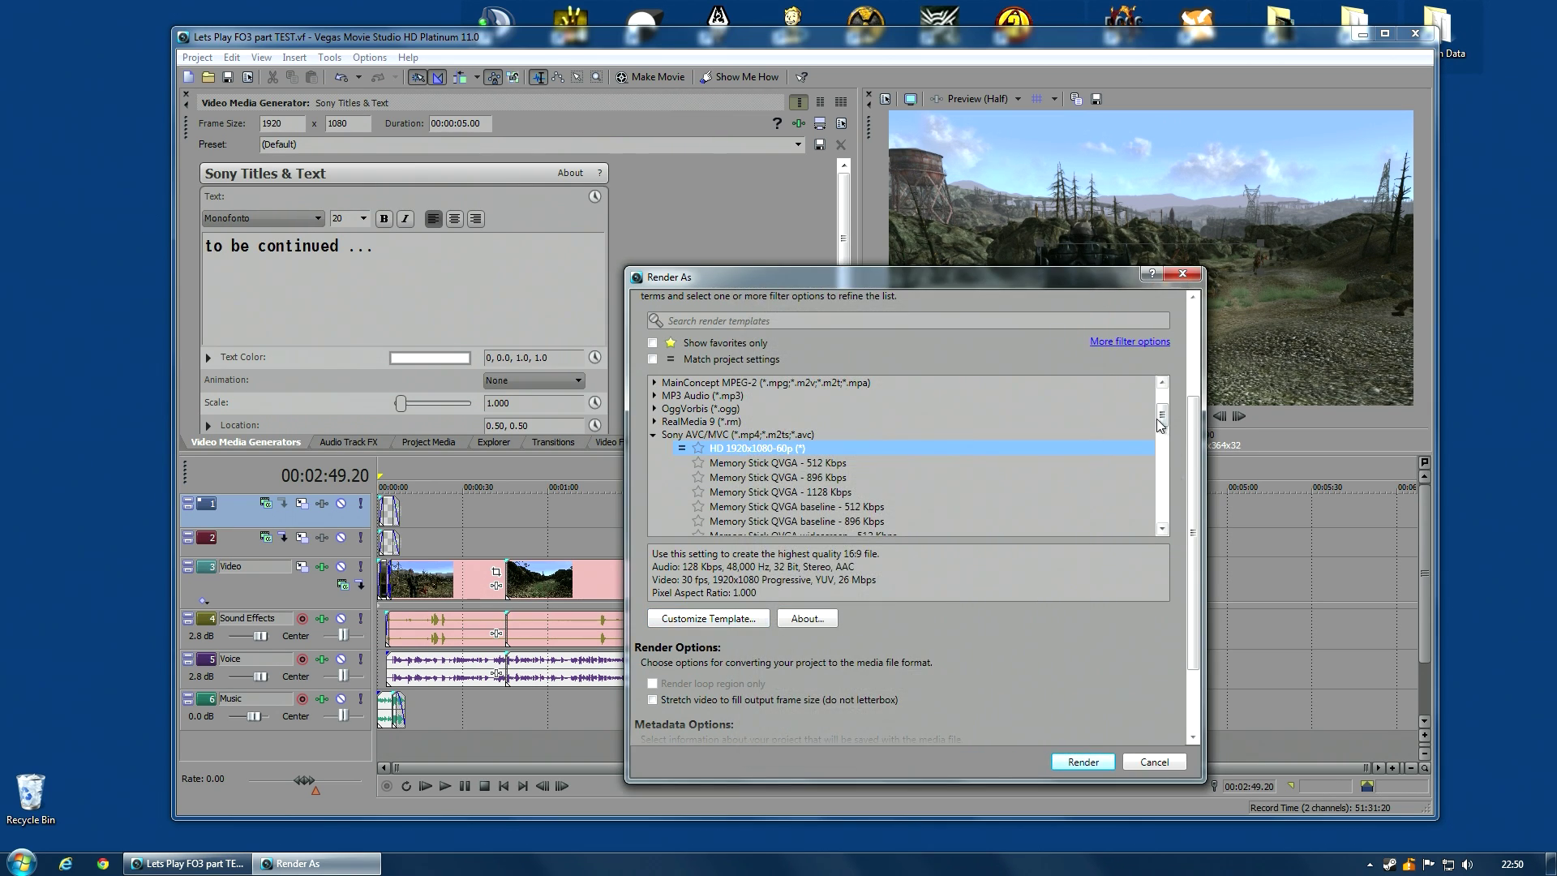
Choose the saved Sony AVC/MVC template HD 1920x1080-60p 30FPS CPU Only and start rendering Lets Play FO3 part TEST.mp4.
{"action": "left_click_drag", "start_coordinate": [1160, 417], "coordinate": [1173, 525]}
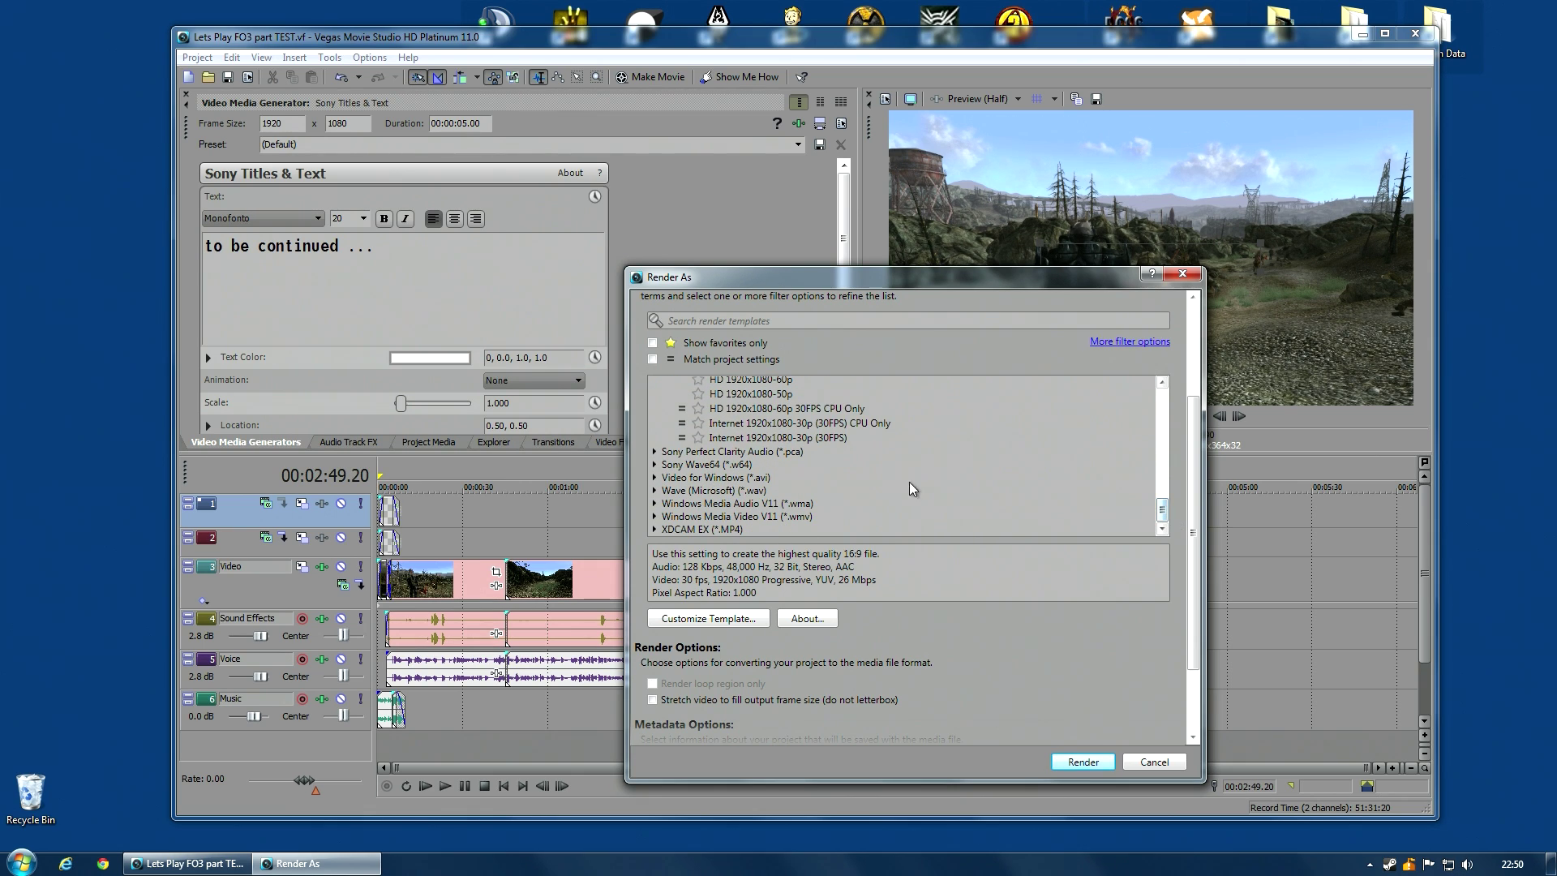
{"action": "left_click", "coordinate": [818, 409]}
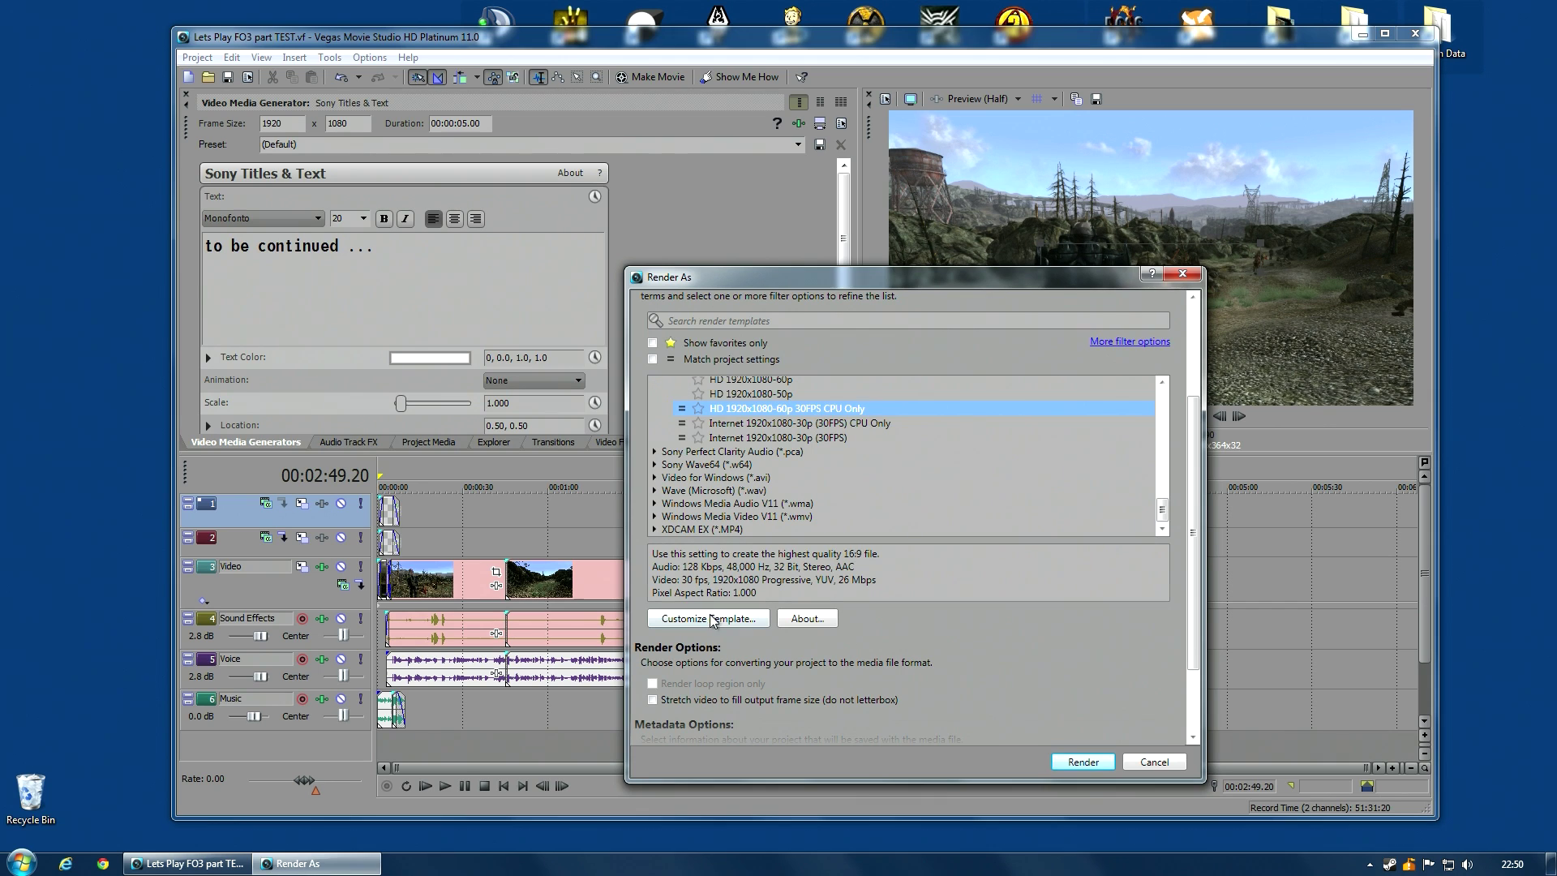
{"action": "left_click", "coordinate": [1084, 764]}
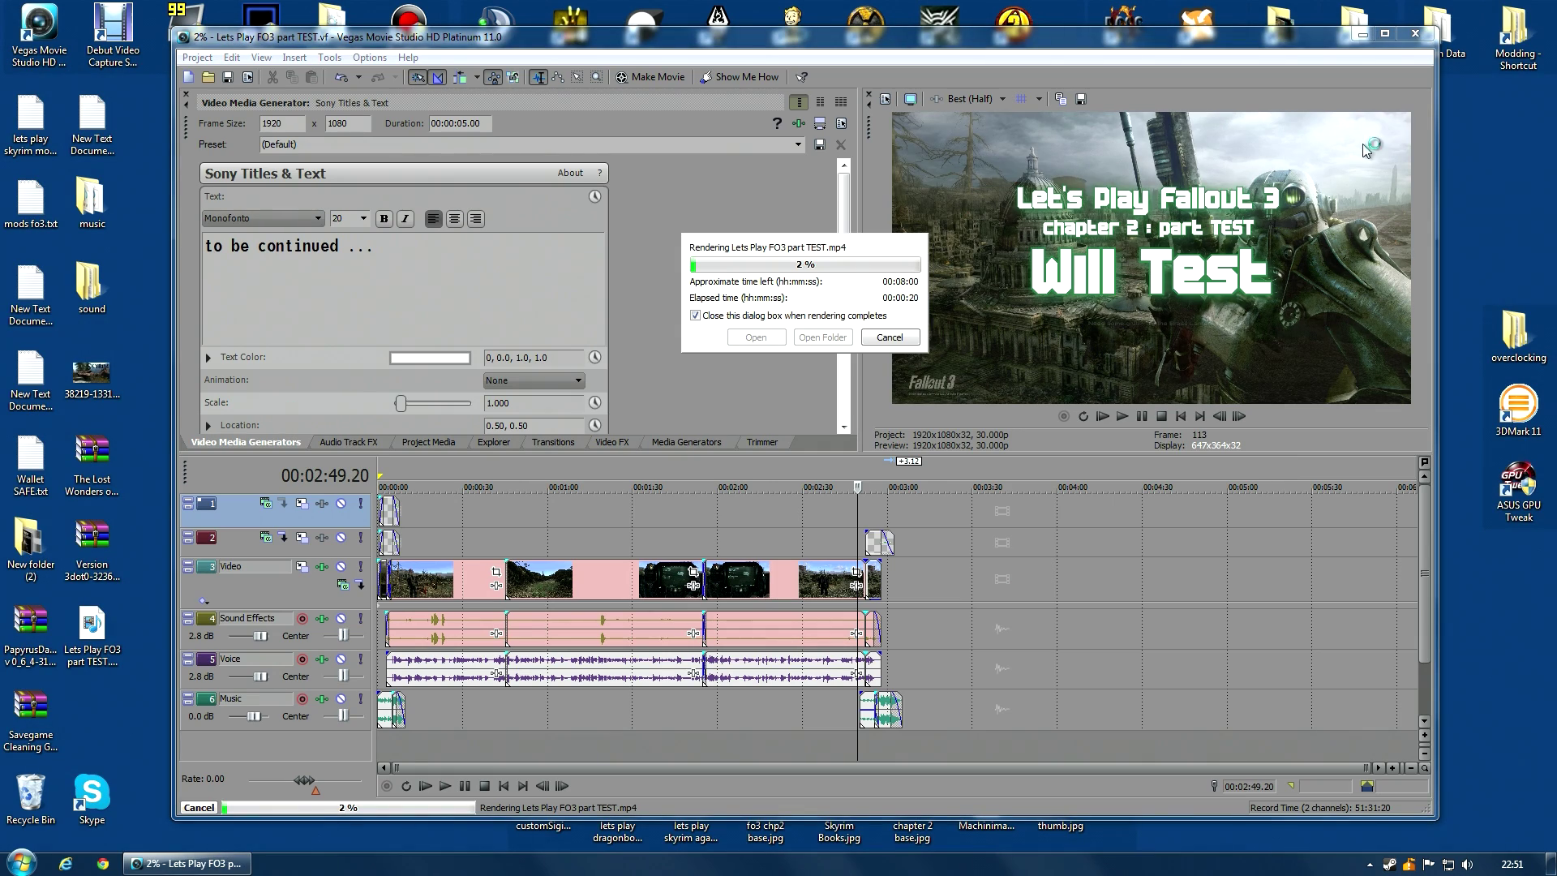
View the Vegas Movie Studio projects folder from the desktop, close it and return to the running render.
{"action": "left_click", "coordinate": [1364, 37]}
{"action": "double_click", "coordinate": [332, 33]}
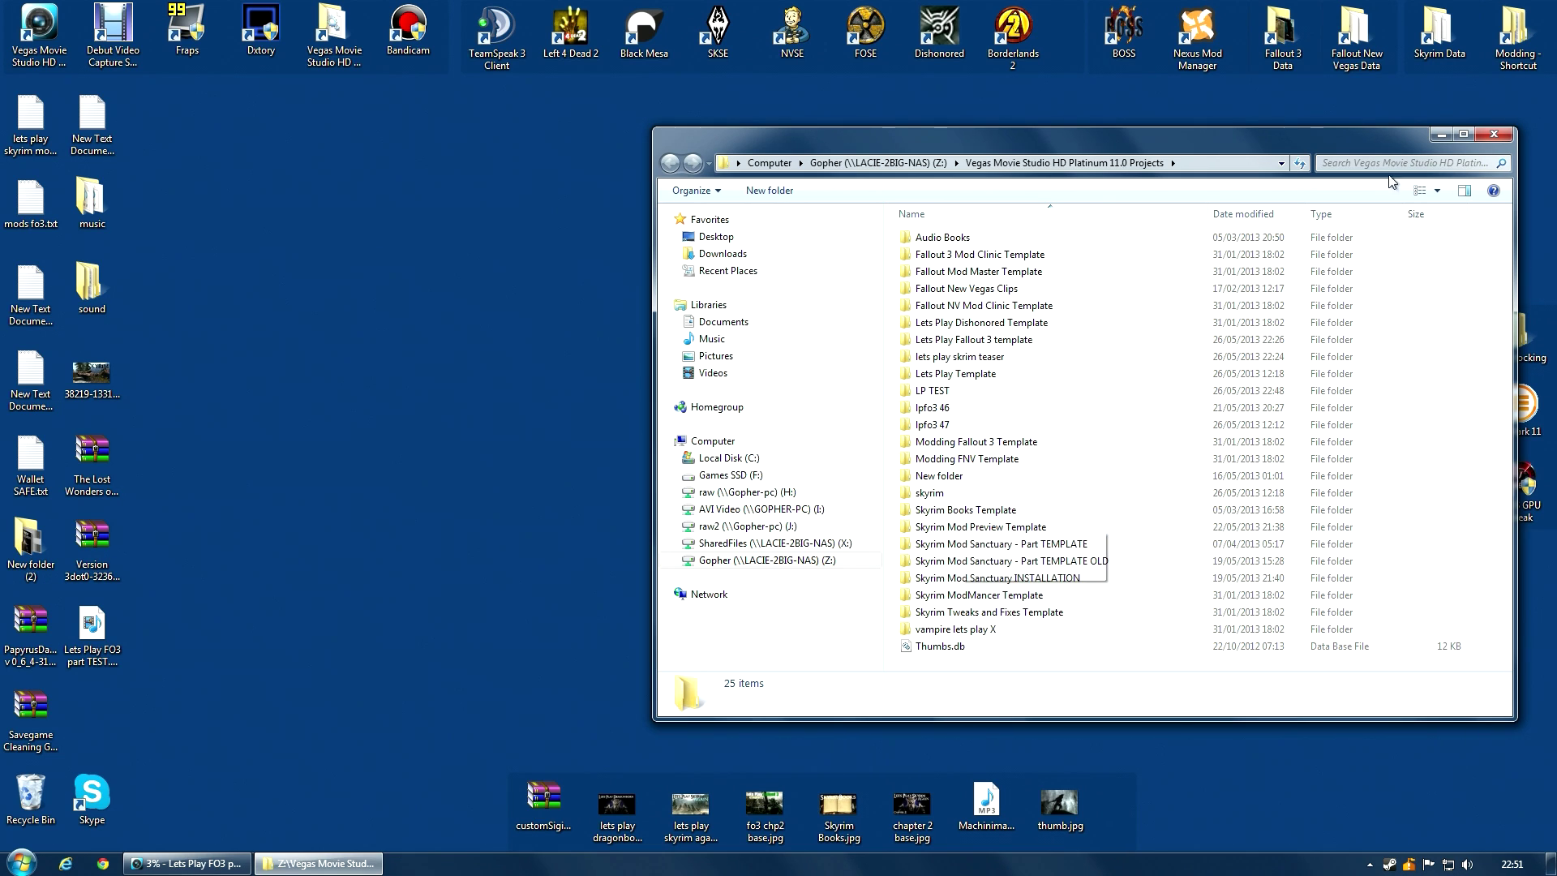
{"action": "left_click", "coordinate": [1491, 137]}
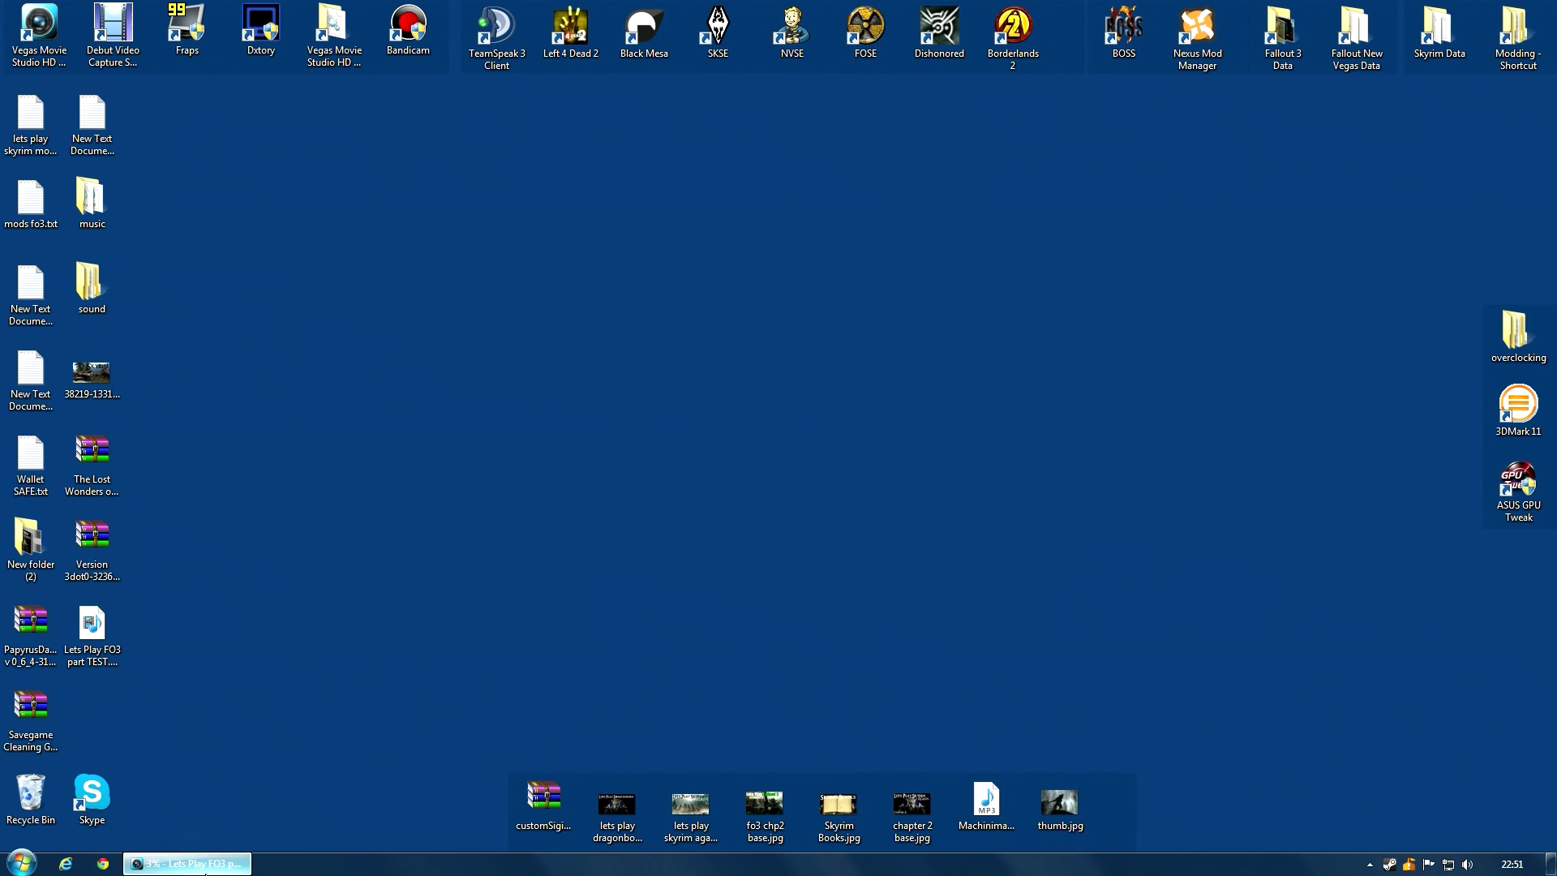
{"action": "left_click", "coordinate": [187, 863]}
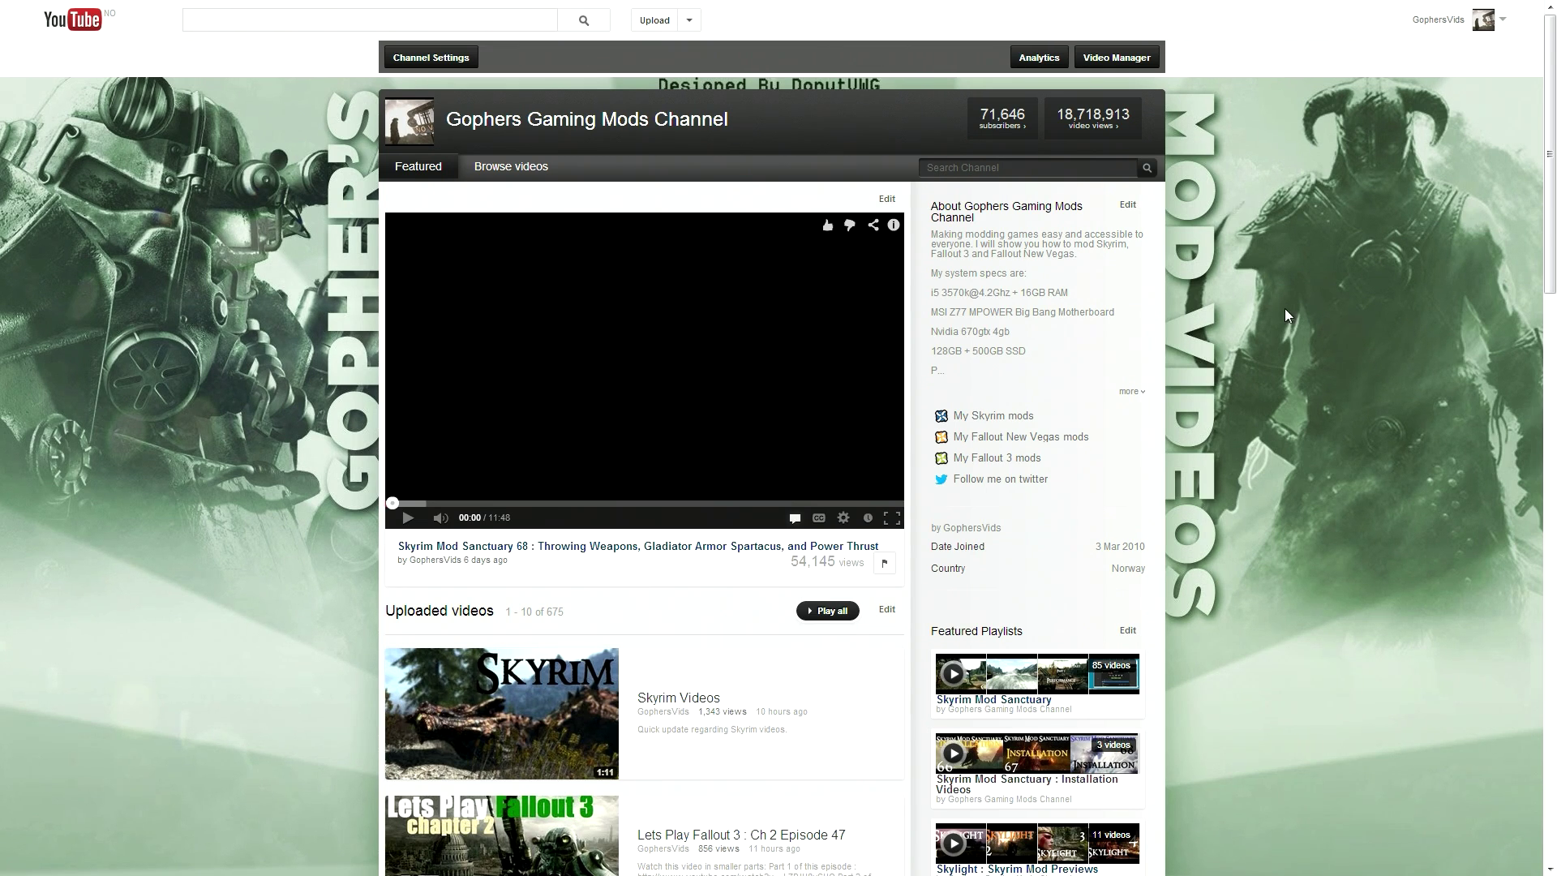
Look through the uploaded videos and featured playlists on the Gophers Gaming Mods YouTube channel page.
{"action": "scroll", "coordinate": [1289, 313], "scroll_direction": "down", "scroll_amount": 3}
{"action": "scroll", "coordinate": [423, 580], "scroll_direction": "down", "scroll_amount": 1}
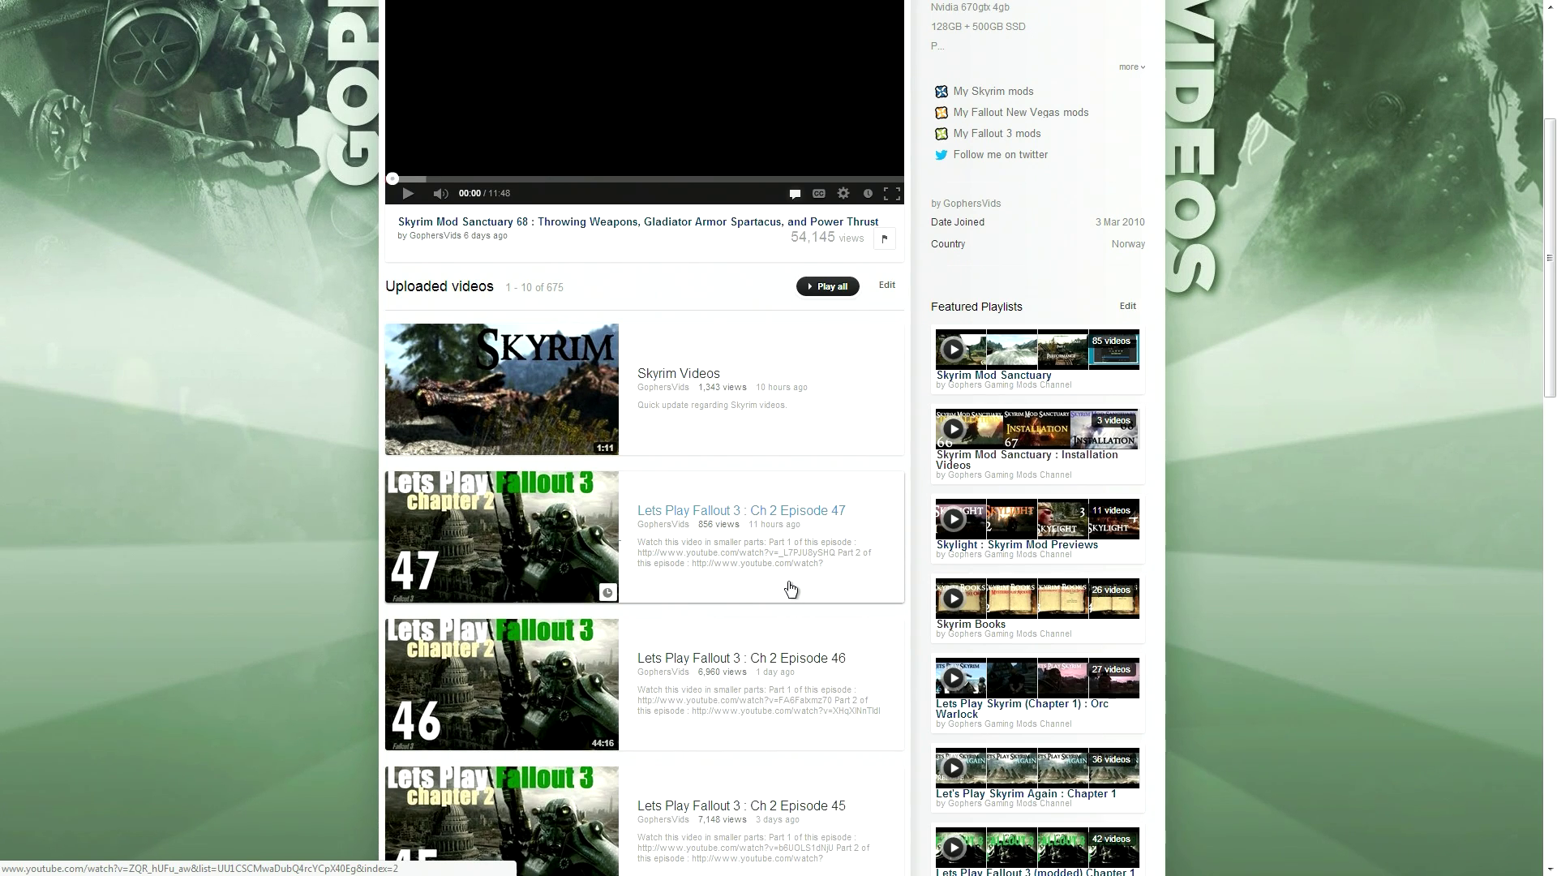
{"action": "scroll", "coordinate": [791, 590], "scroll_direction": "up", "scroll_amount": 4}
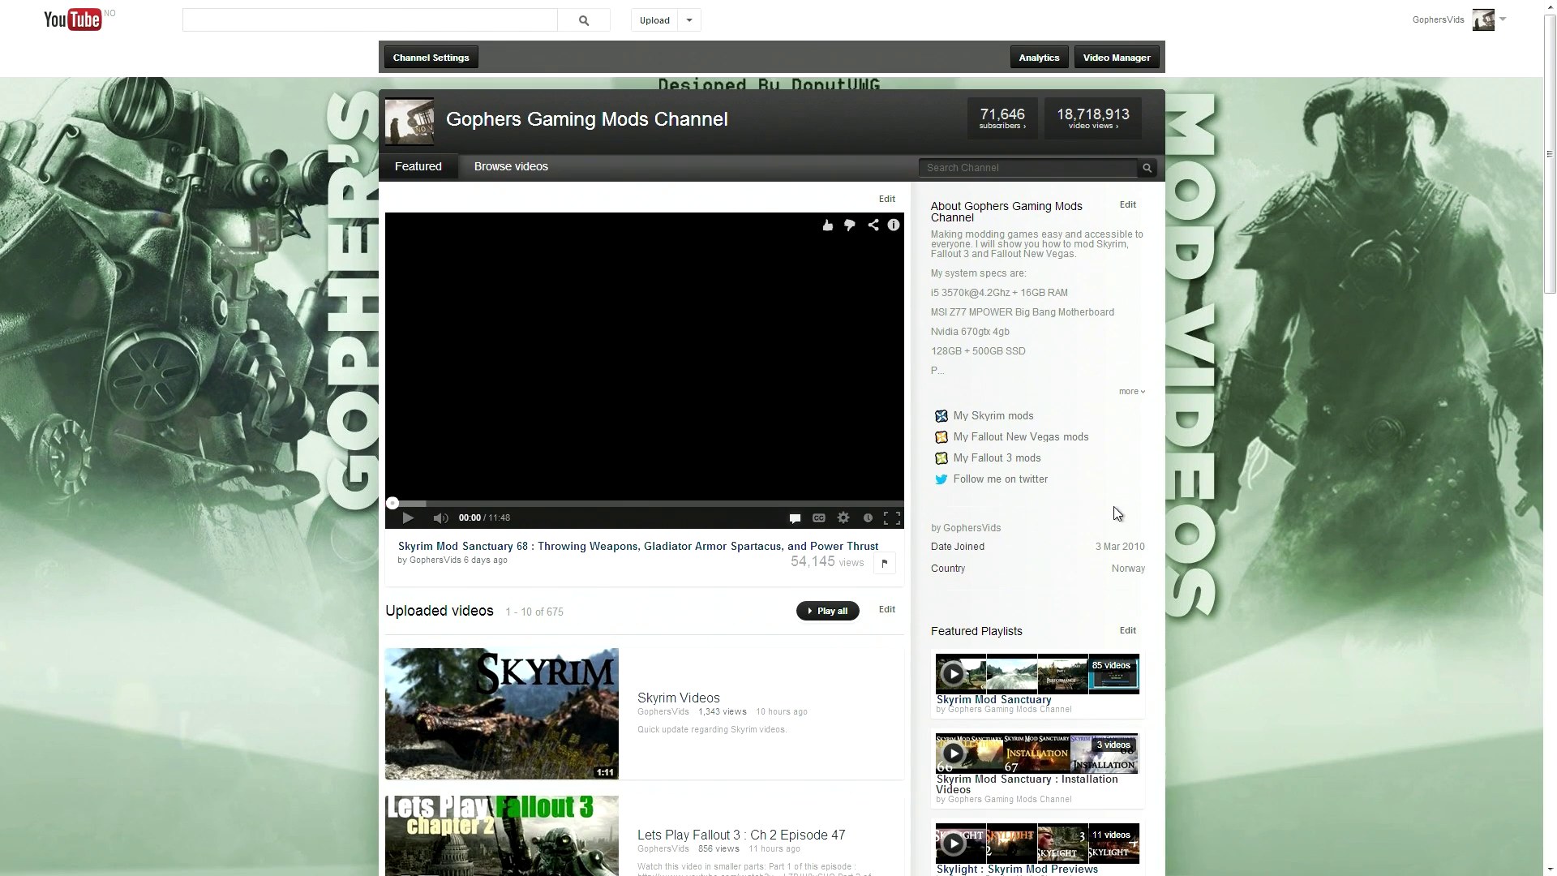